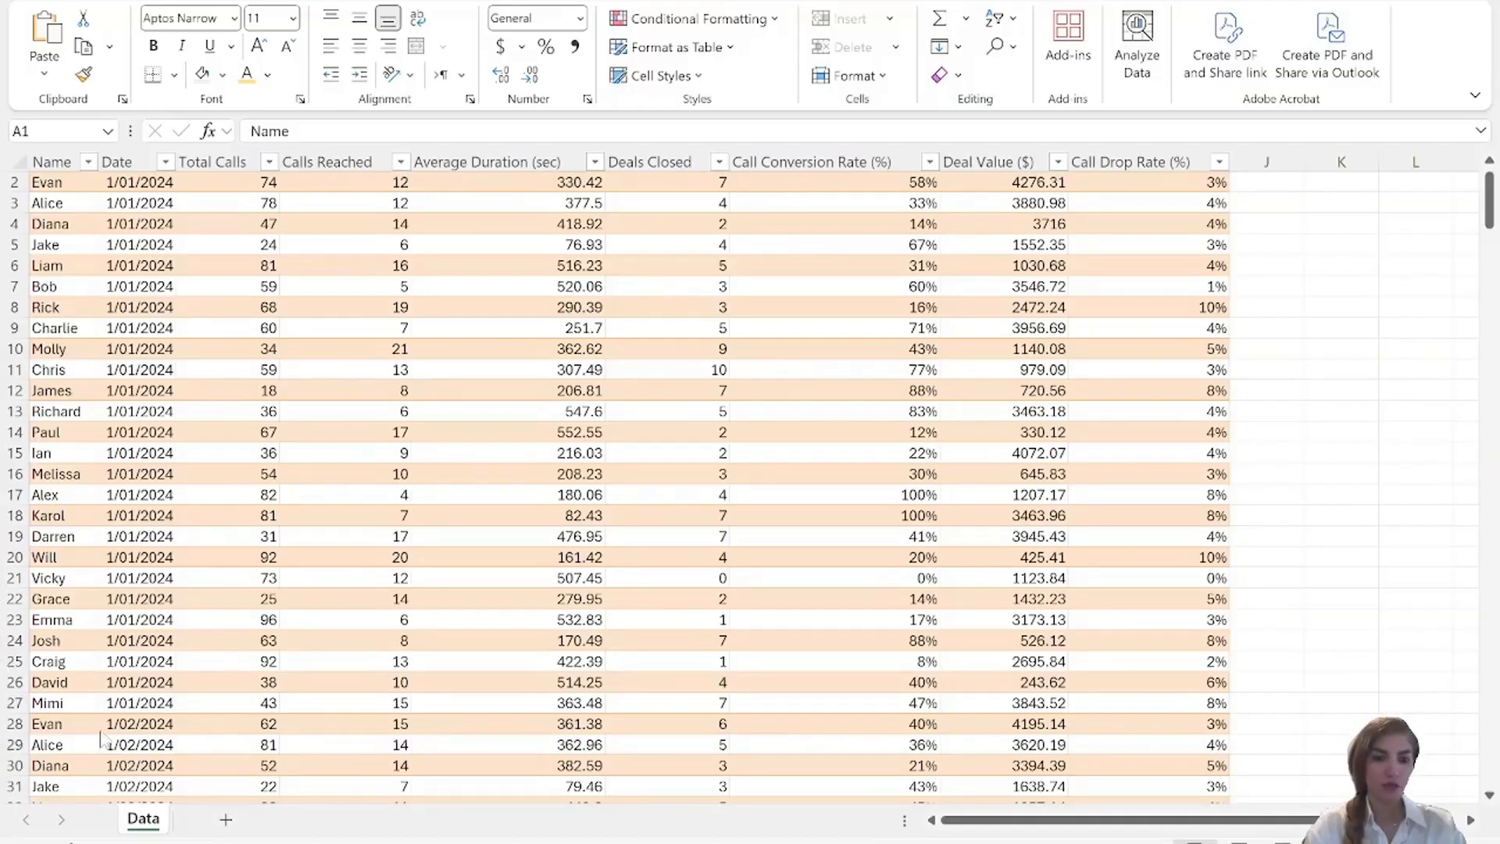
Add a new worksheet, name it Dashboard, and place it before the Data sheet.
{"action": "left_click", "coordinate": [226, 819]}
{"action": "double_click", "coordinate": [226, 825]}
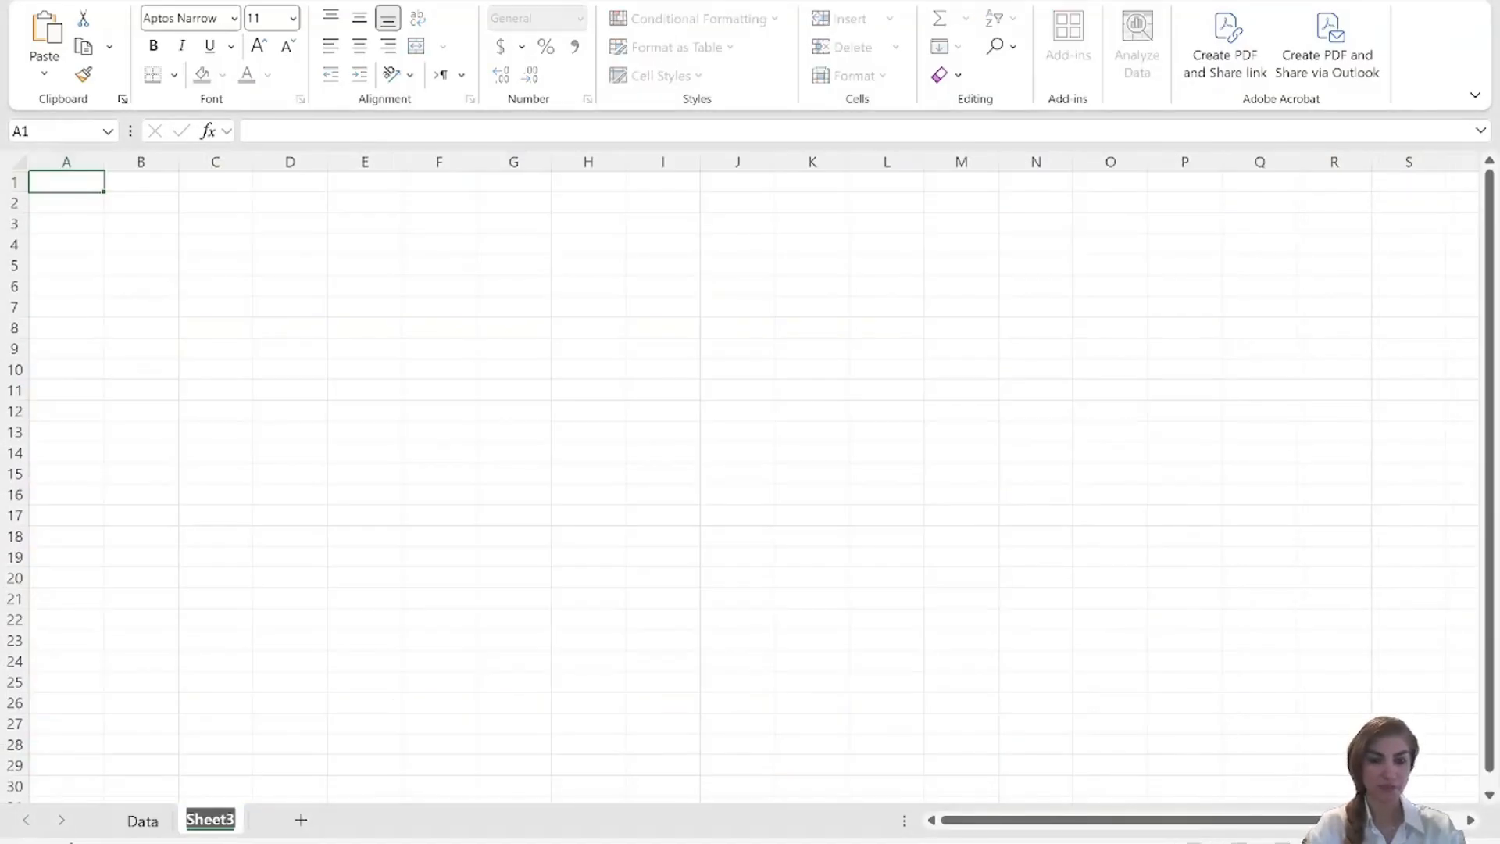
{"action": "type", "text": "Das"}
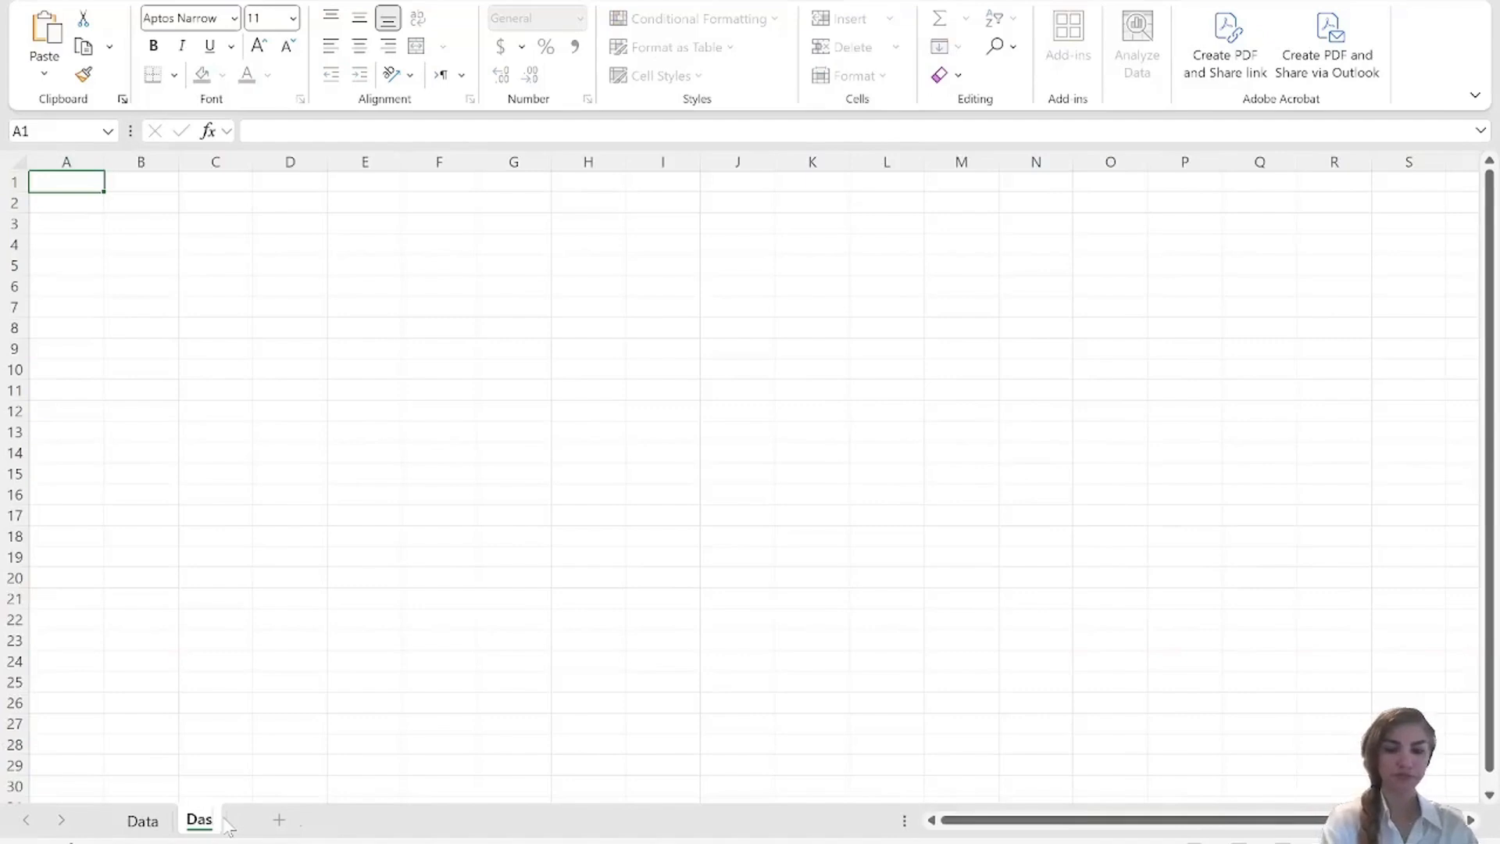
{"action": "type", "text": "hboard"}
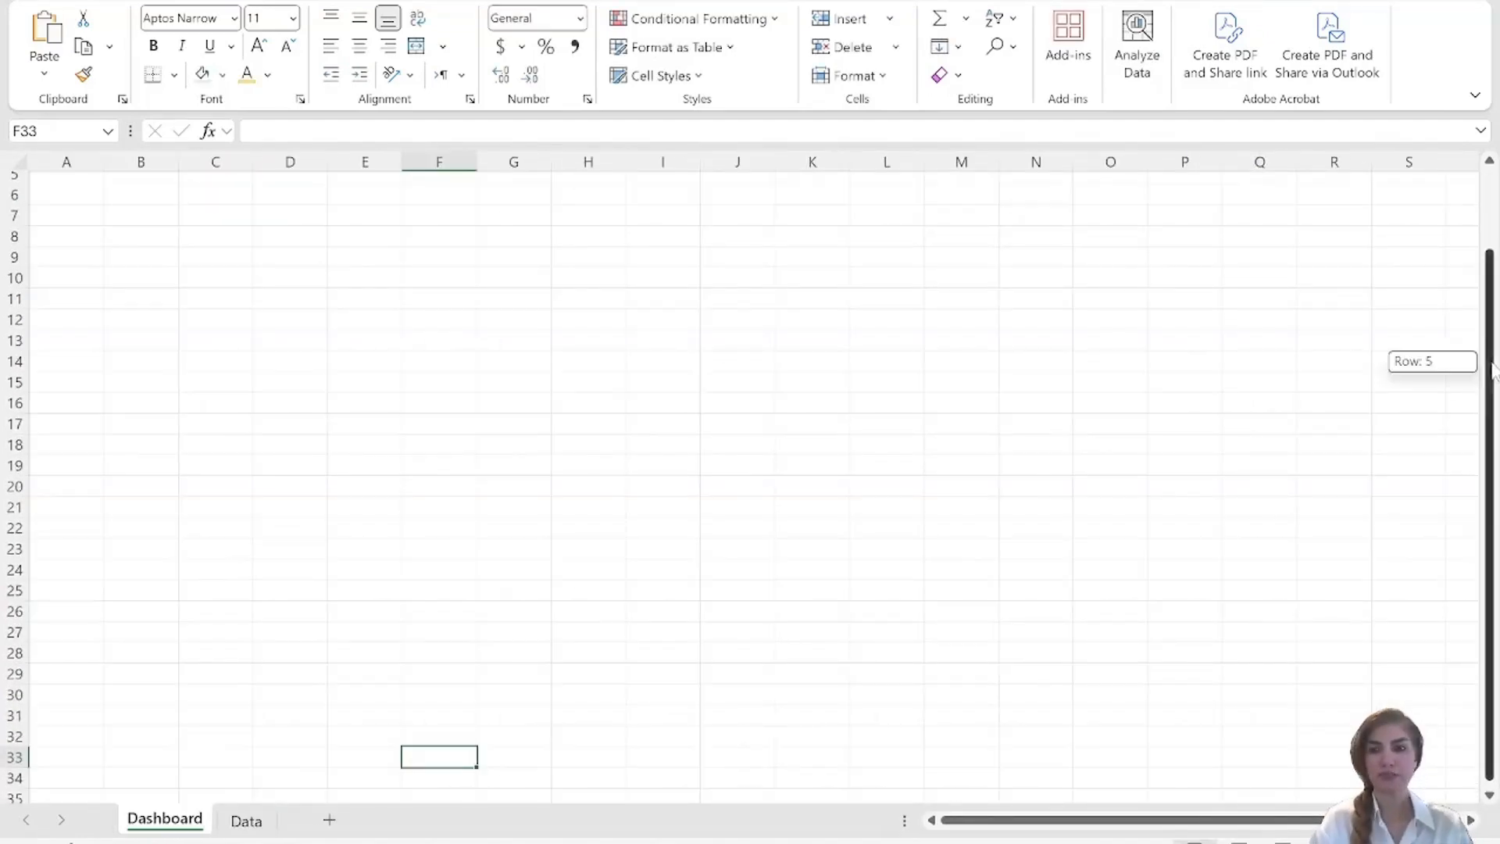
Fill rows 1 to 8 of the Dashboard sheet with the standard purple as a header band.
{"action": "left_click_drag", "start_coordinate": [1490, 355], "coordinate": [1490, 235]}
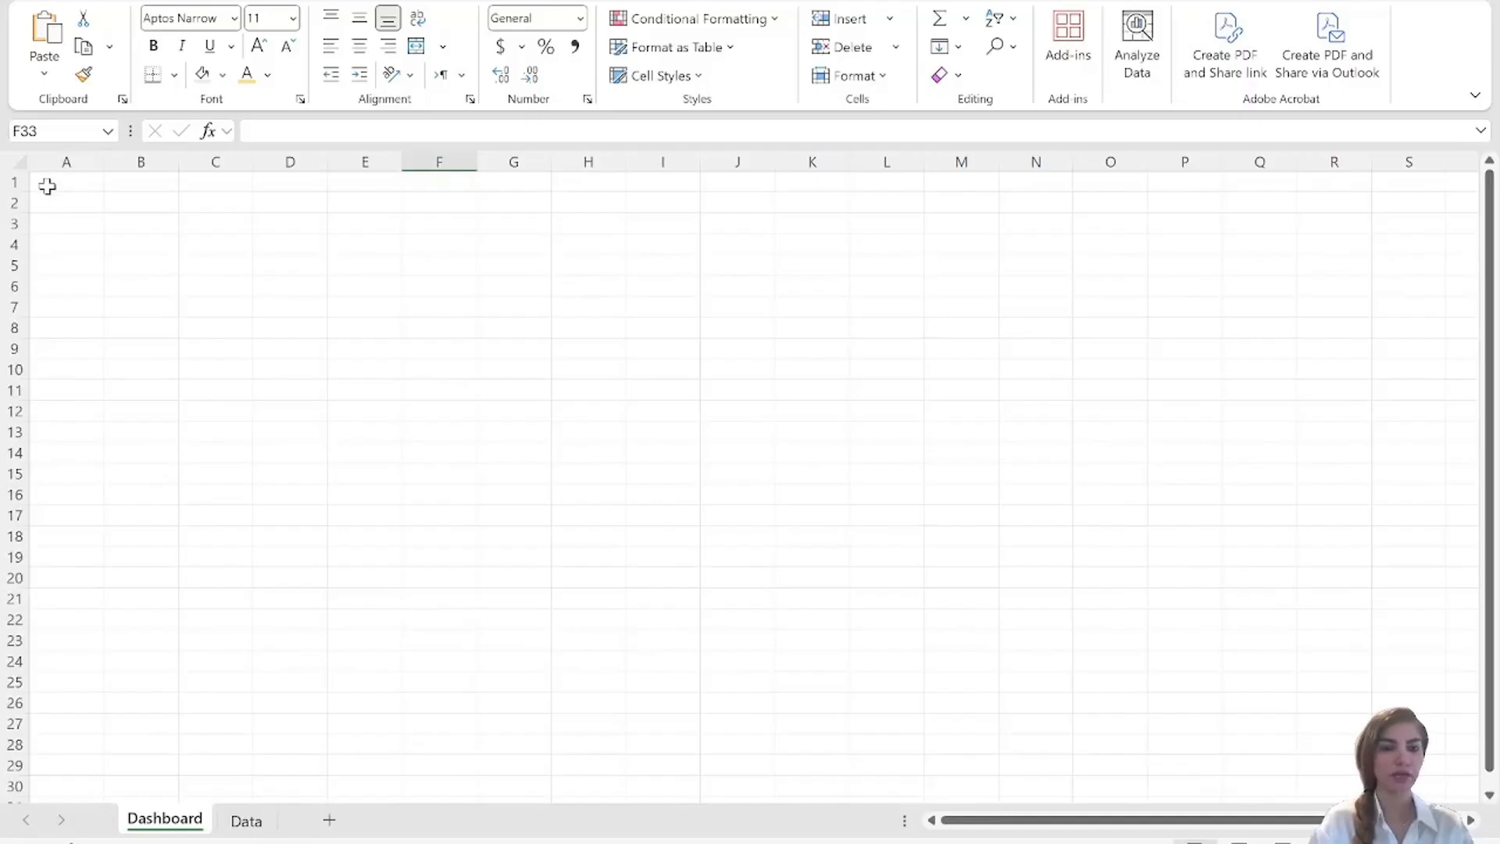
{"action": "left_click_drag", "start_coordinate": [49, 185], "coordinate": [66, 336]}
{"action": "left_click_drag", "start_coordinate": [11, 192], "coordinate": [11, 190]}
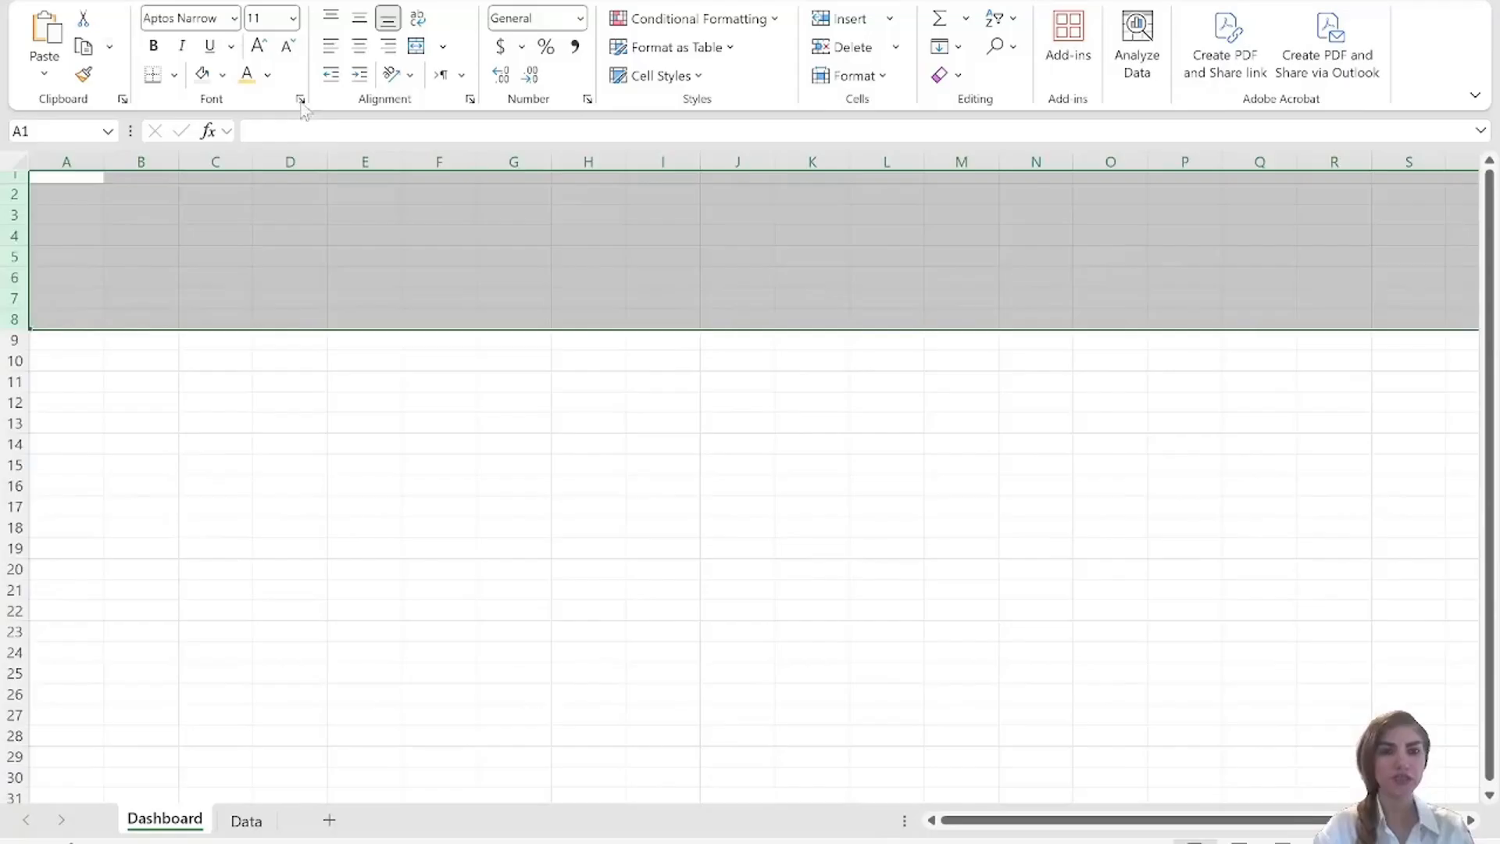
{"action": "left_click", "coordinate": [223, 74]}
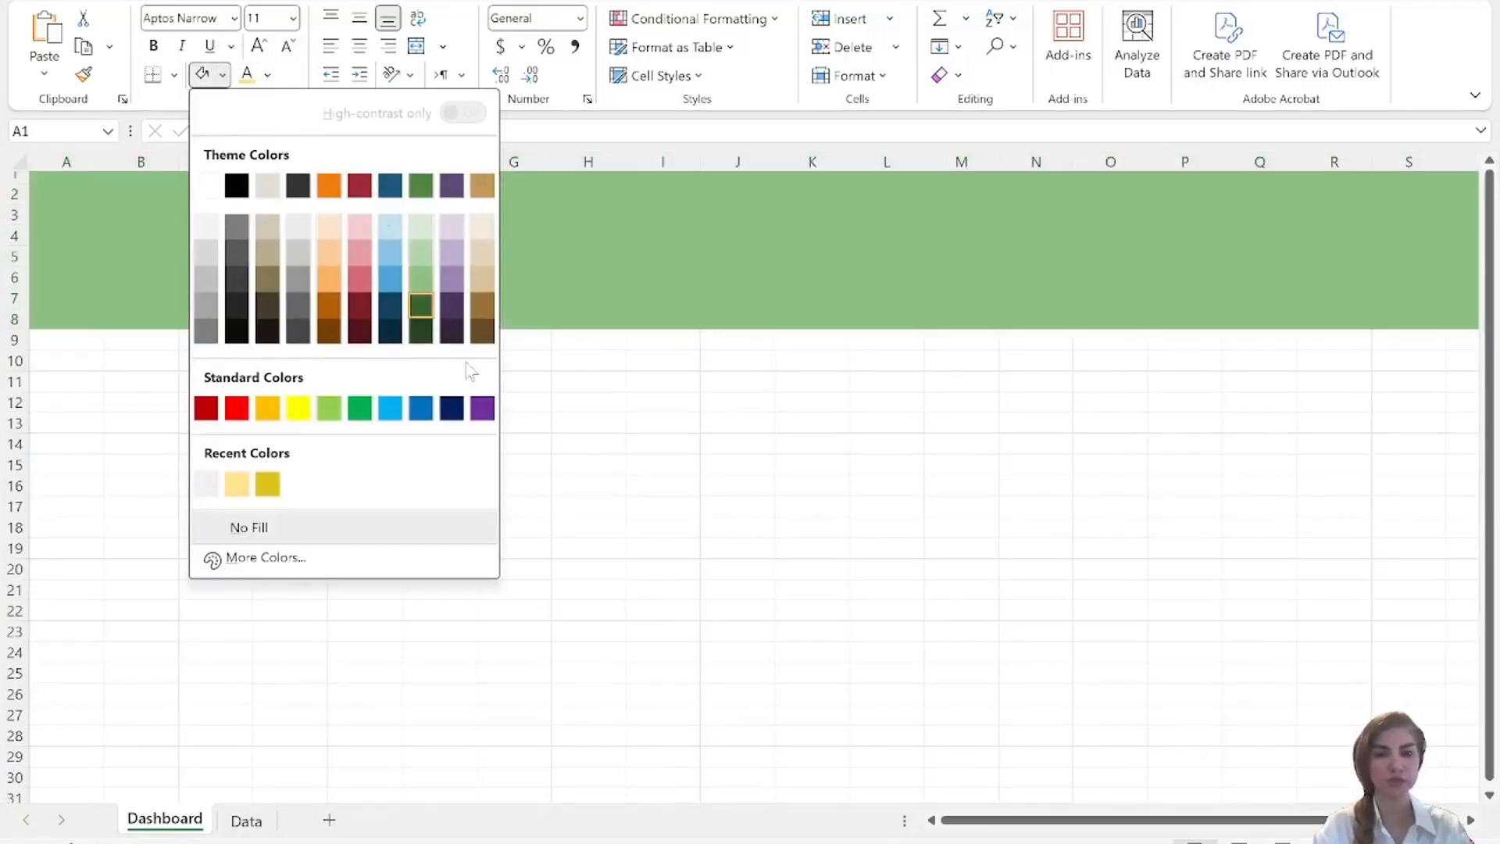
{"action": "left_click", "coordinate": [483, 407]}
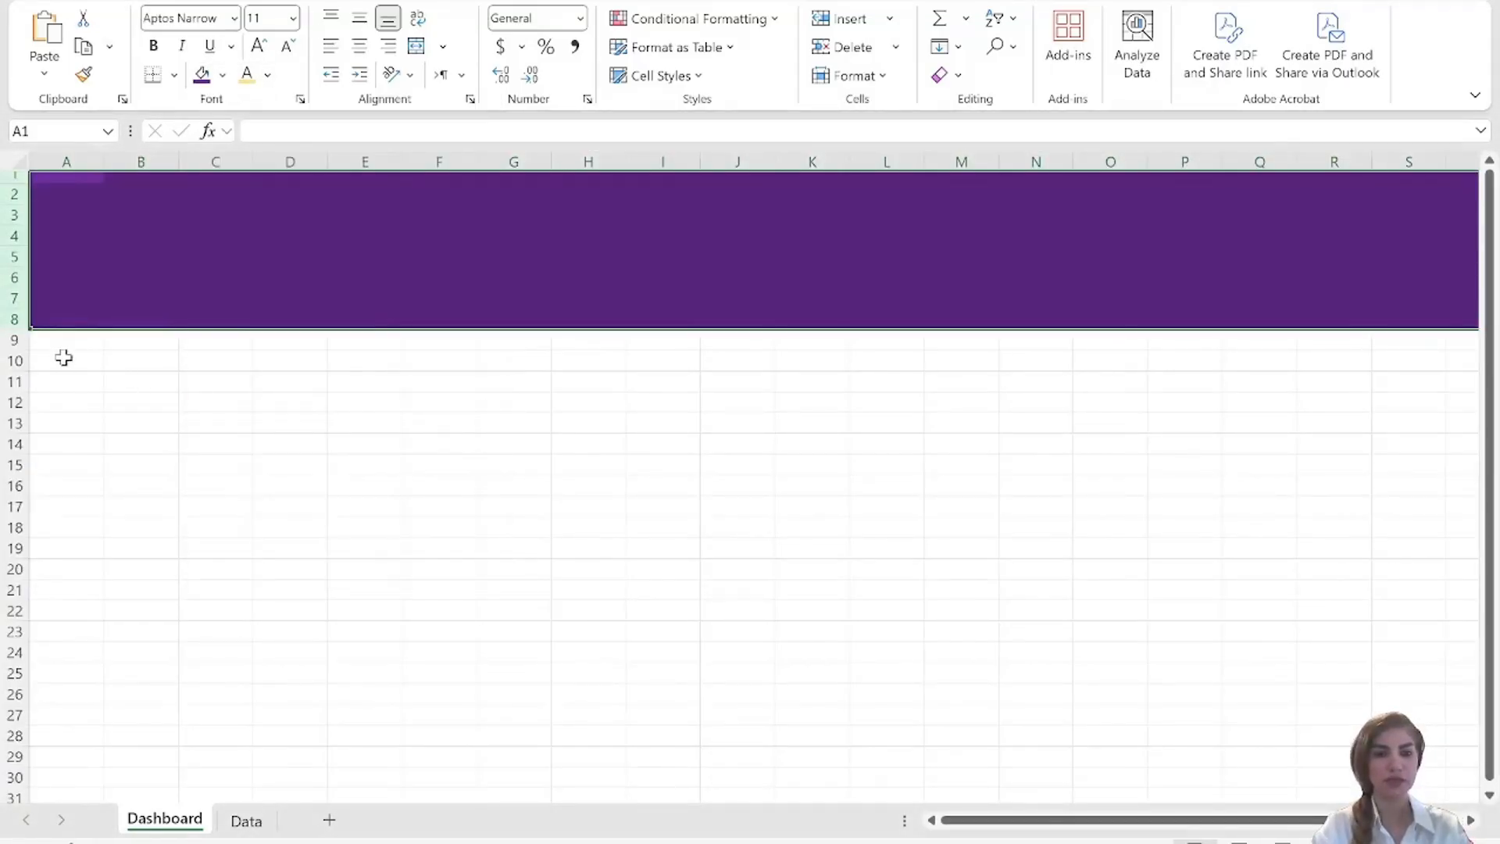
Set the font color of rows 9 to 40 to the light grey recent color.
{"action": "left_click", "coordinate": [14, 342]}
{"action": "left_click_drag", "start_coordinate": [14, 342], "coordinate": [3, 182]}
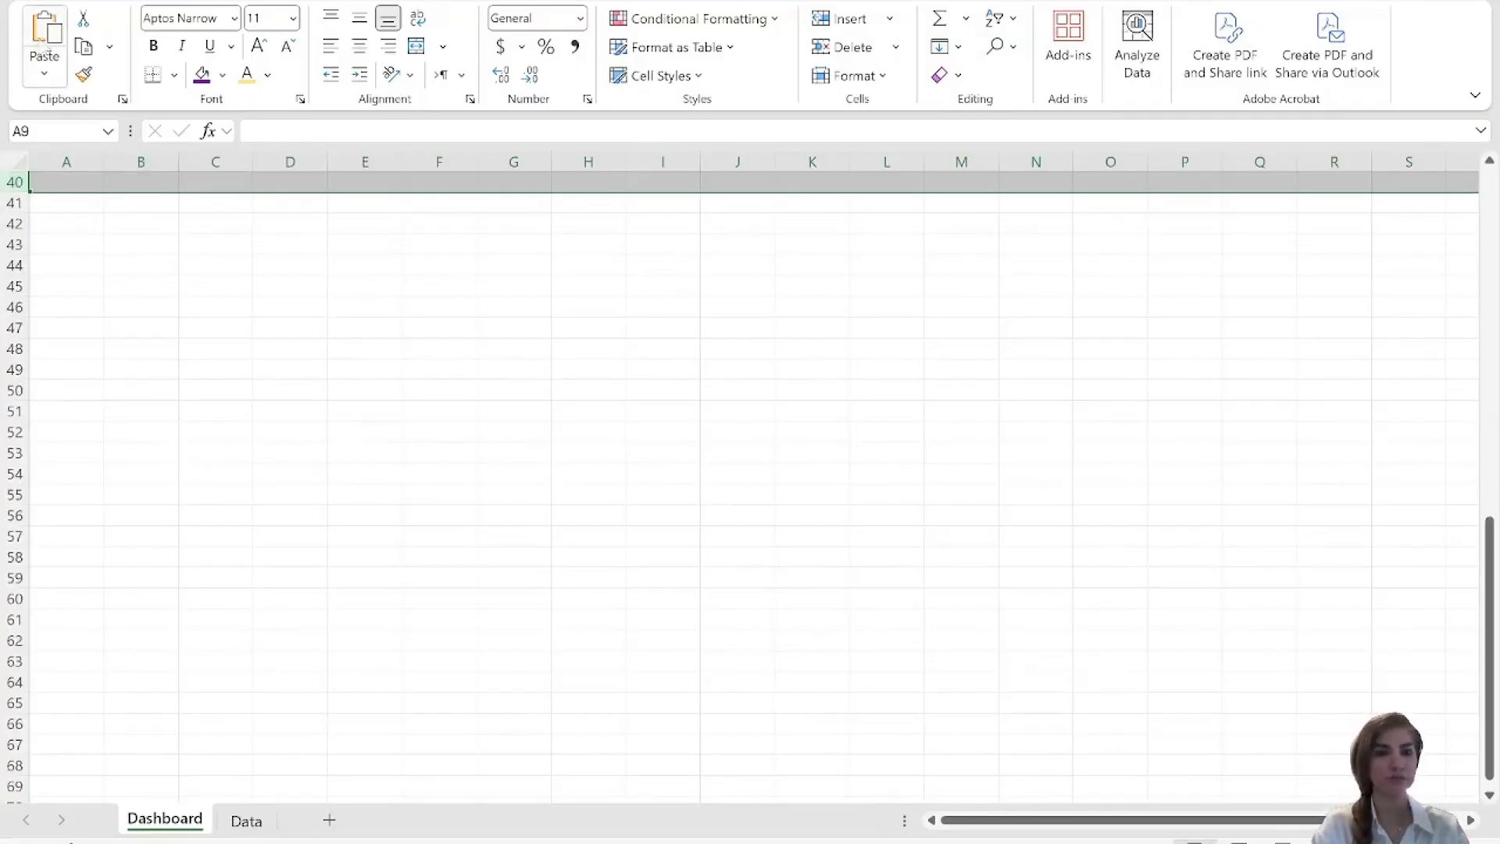
{"action": "left_click", "coordinate": [269, 75]}
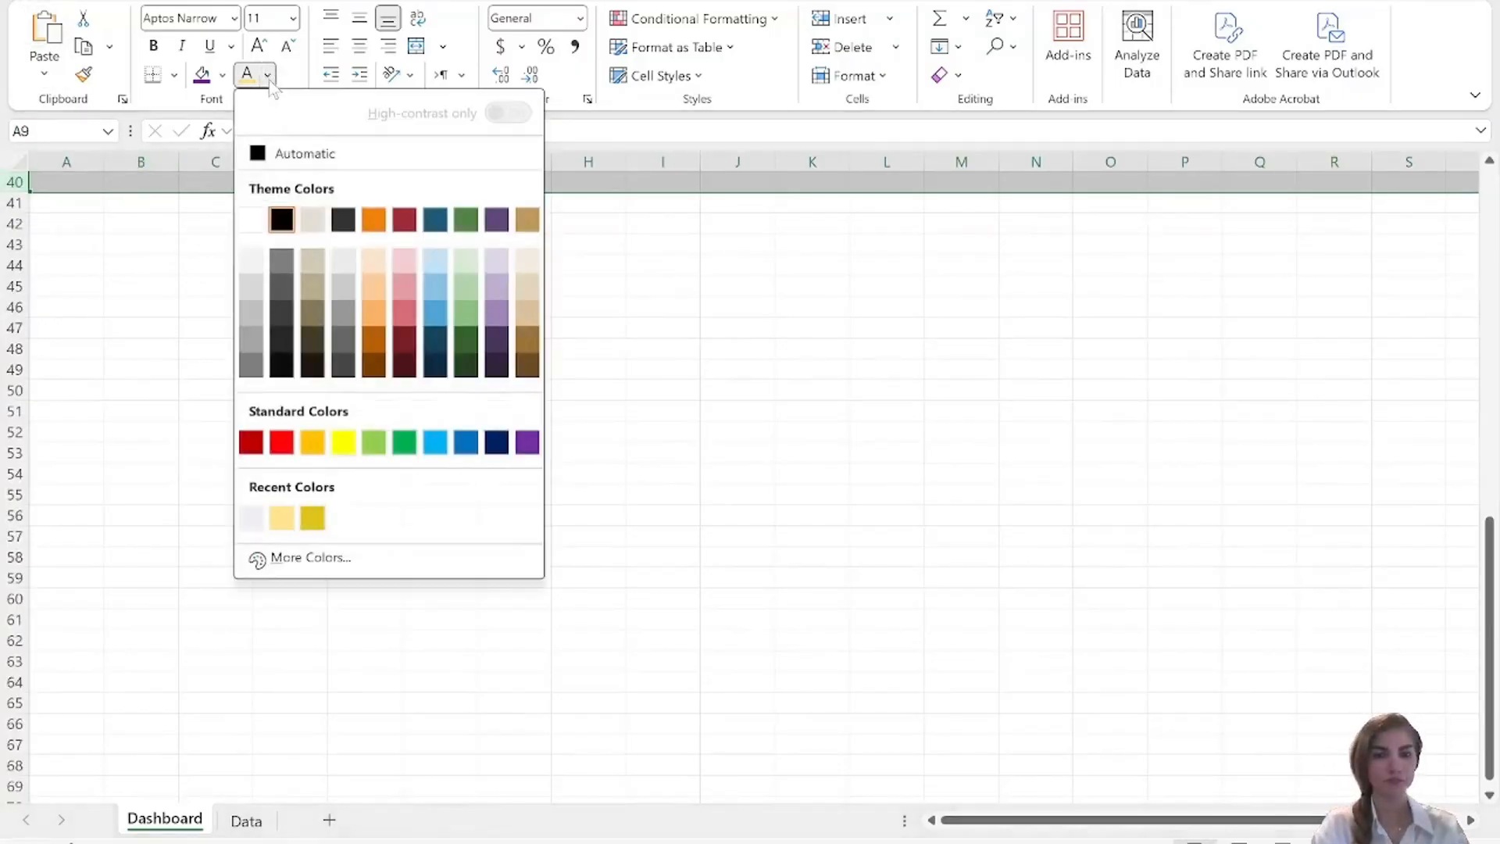
{"action": "left_click", "coordinate": [258, 518]}
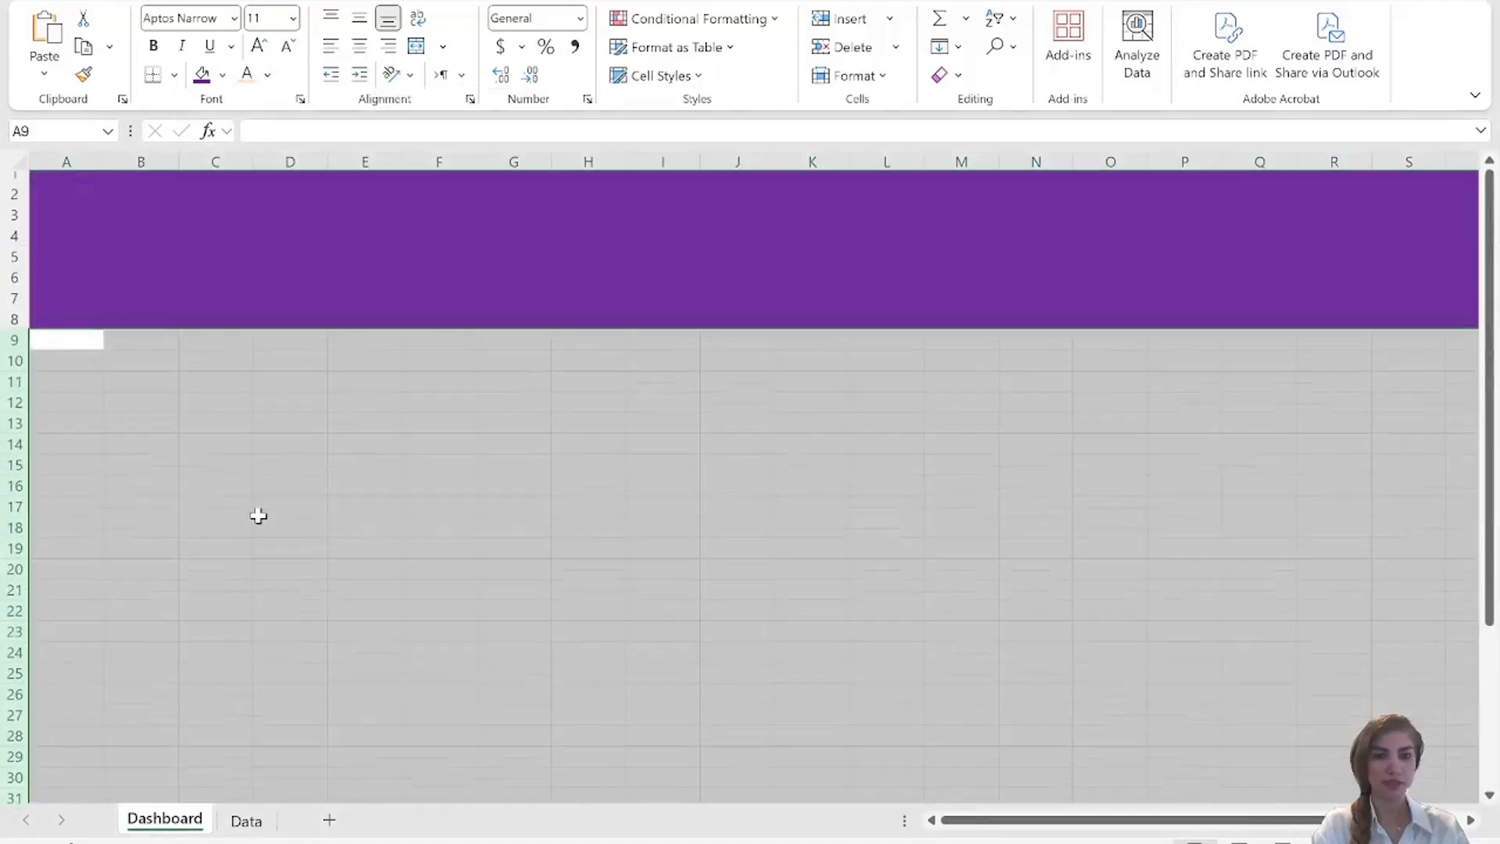
{"action": "left_click", "coordinate": [351, 502]}
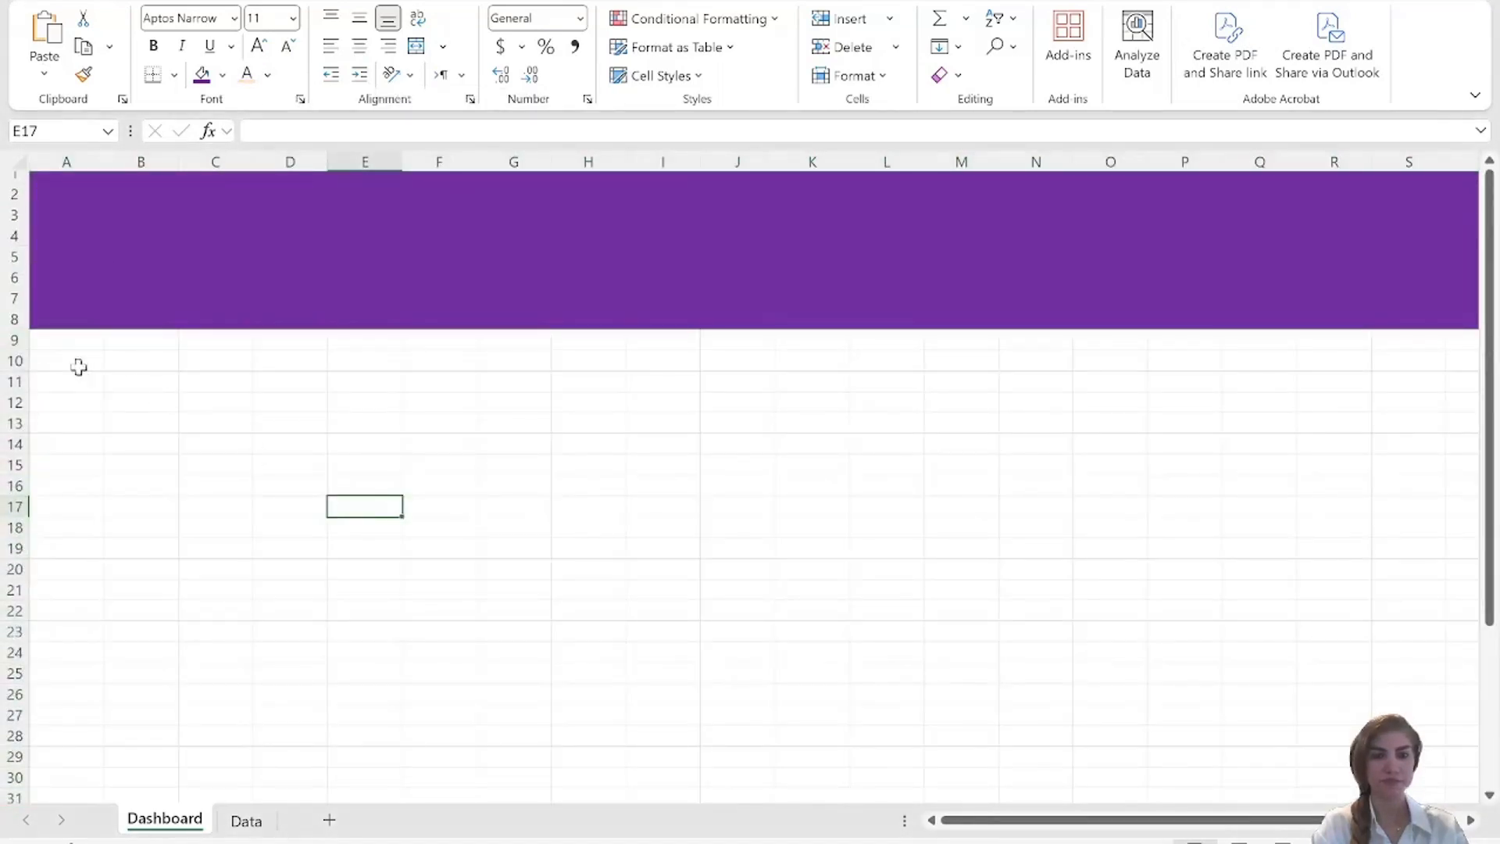
Fill rows 9 to 40 below the header band with the light grey recent color.
{"action": "left_click_drag", "start_coordinate": [14, 340], "coordinate": [29, 790]}
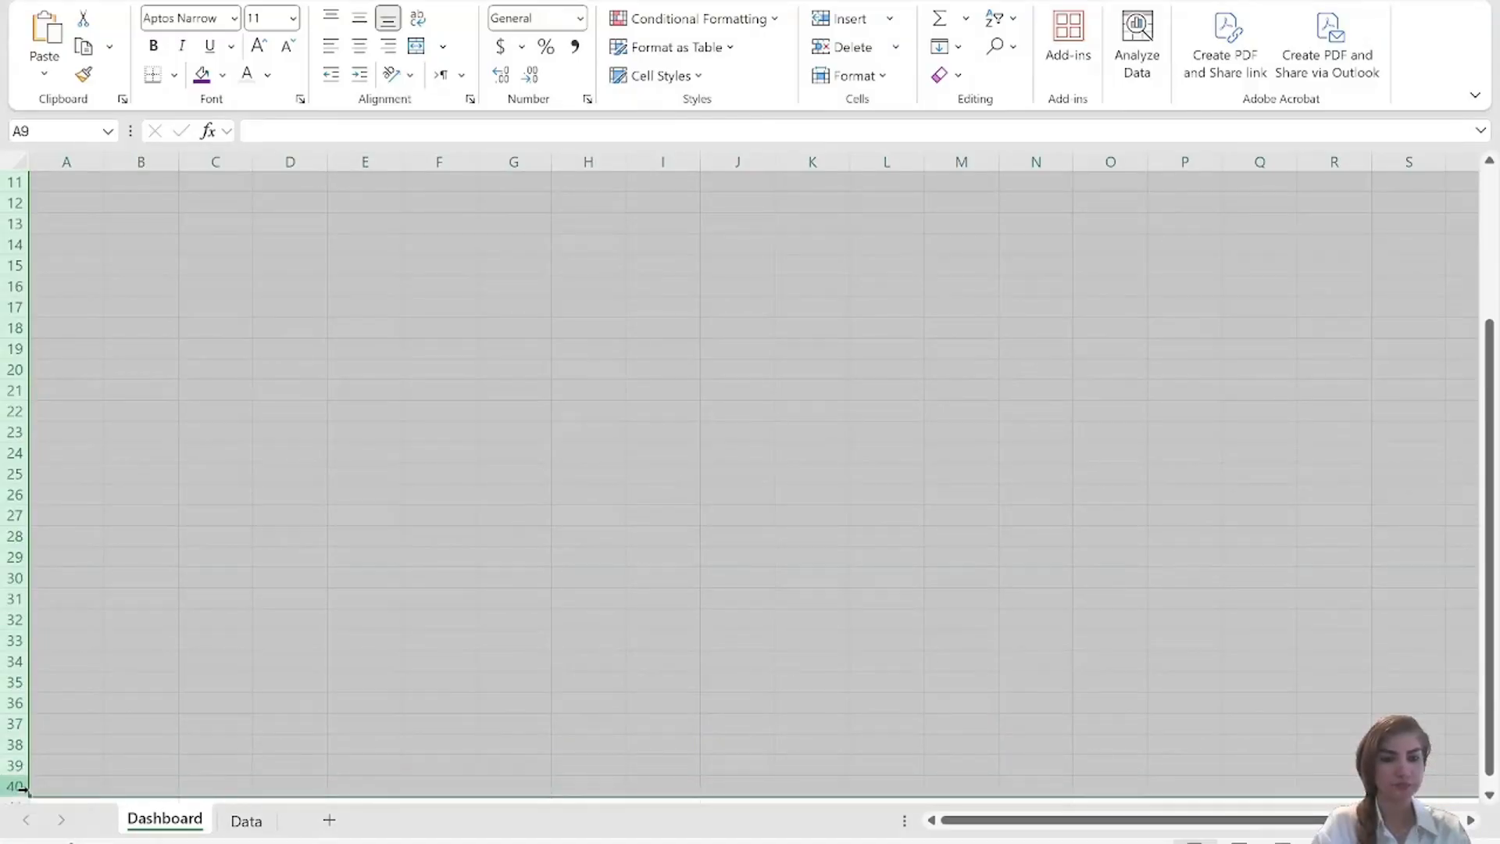
{"action": "left_click", "coordinate": [223, 75]}
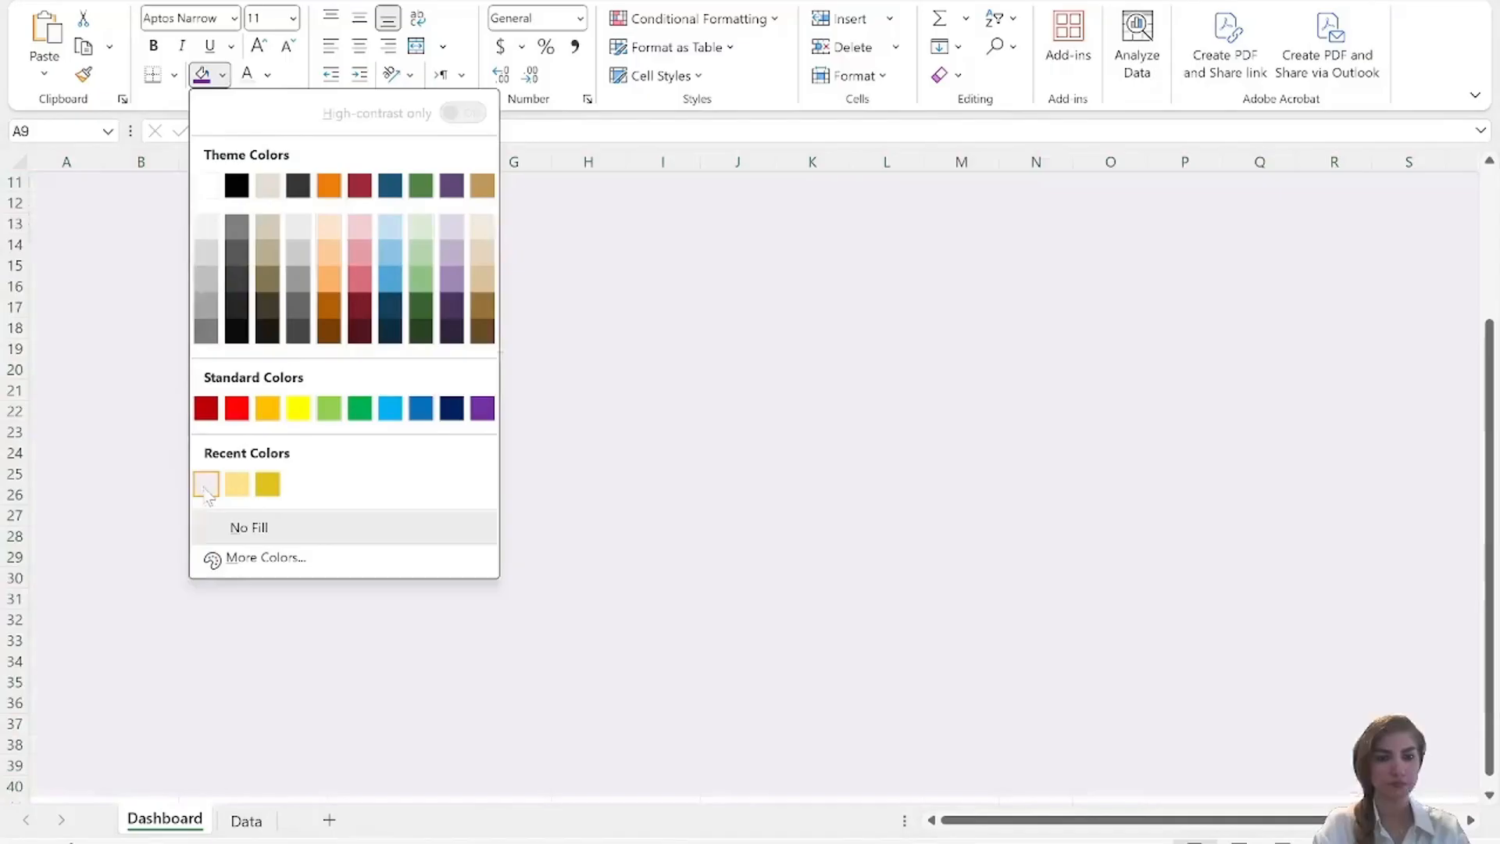
{"action": "left_click", "coordinate": [207, 491]}
{"action": "scroll", "coordinate": [201, 485], "scroll_direction": "up", "scroll_amount": 3}
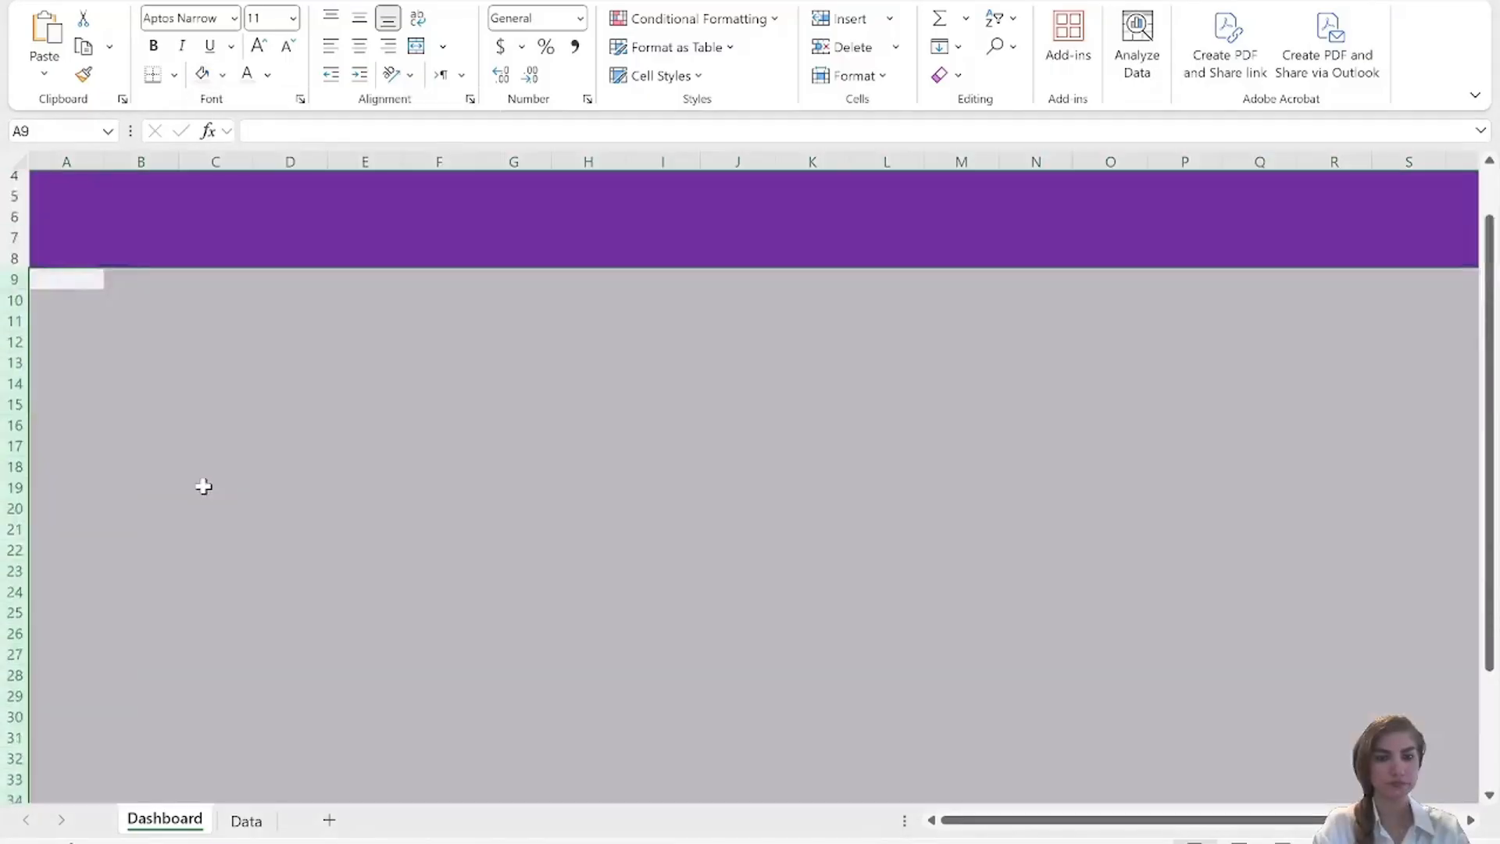
{"action": "left_click", "coordinate": [227, 505]}
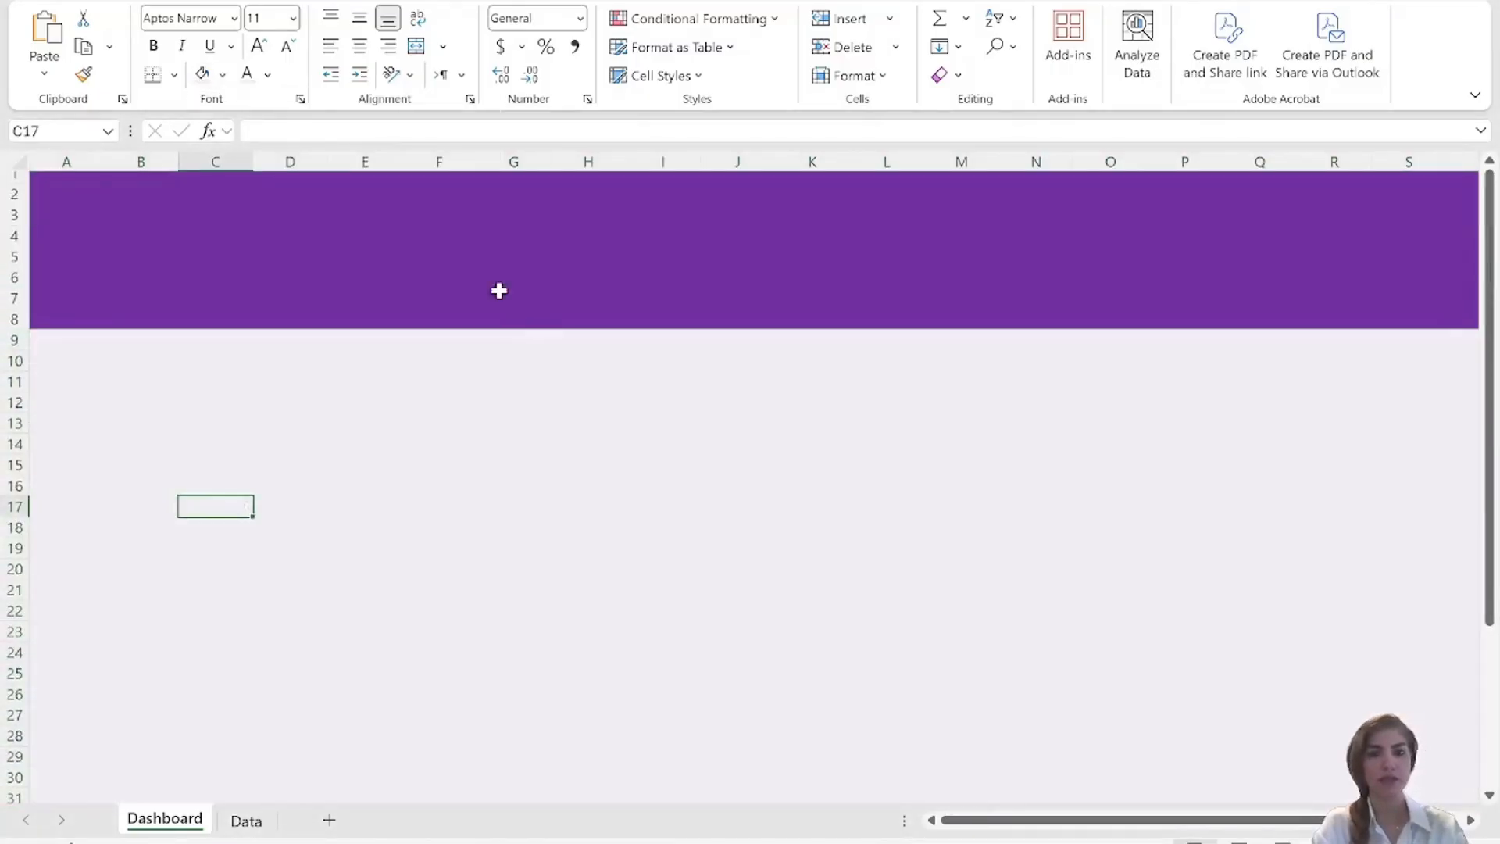
Enter the title "Sales Dashboard" in cell B2 of the purple header.
{"action": "left_click", "coordinate": [422, 258]}
{"action": "left_click", "coordinate": [151, 190]}
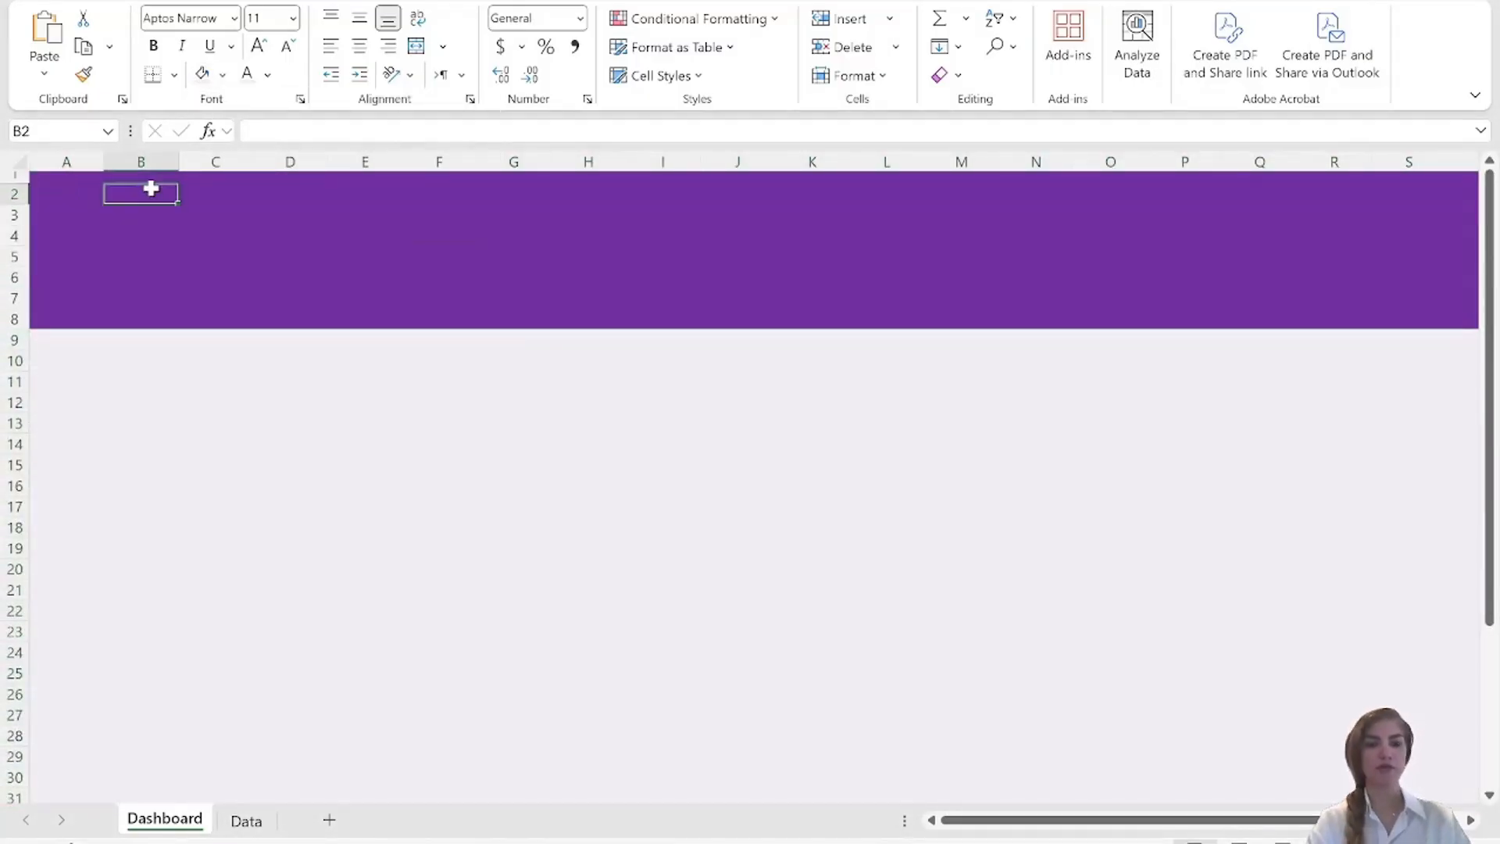
{"action": "type", "text": "Sales Das"}
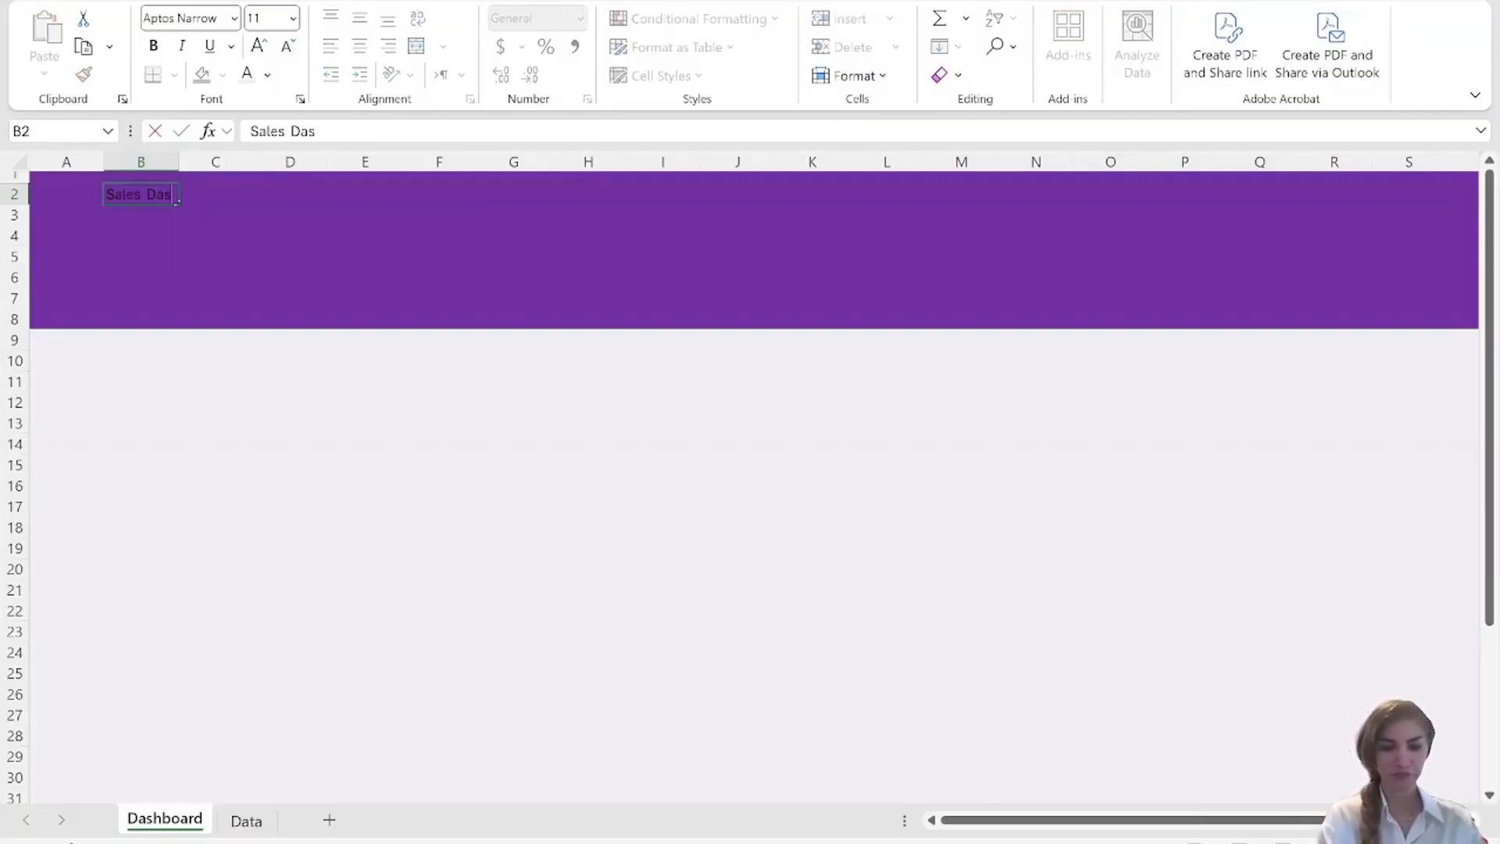
{"action": "type", "text": "hboard"}
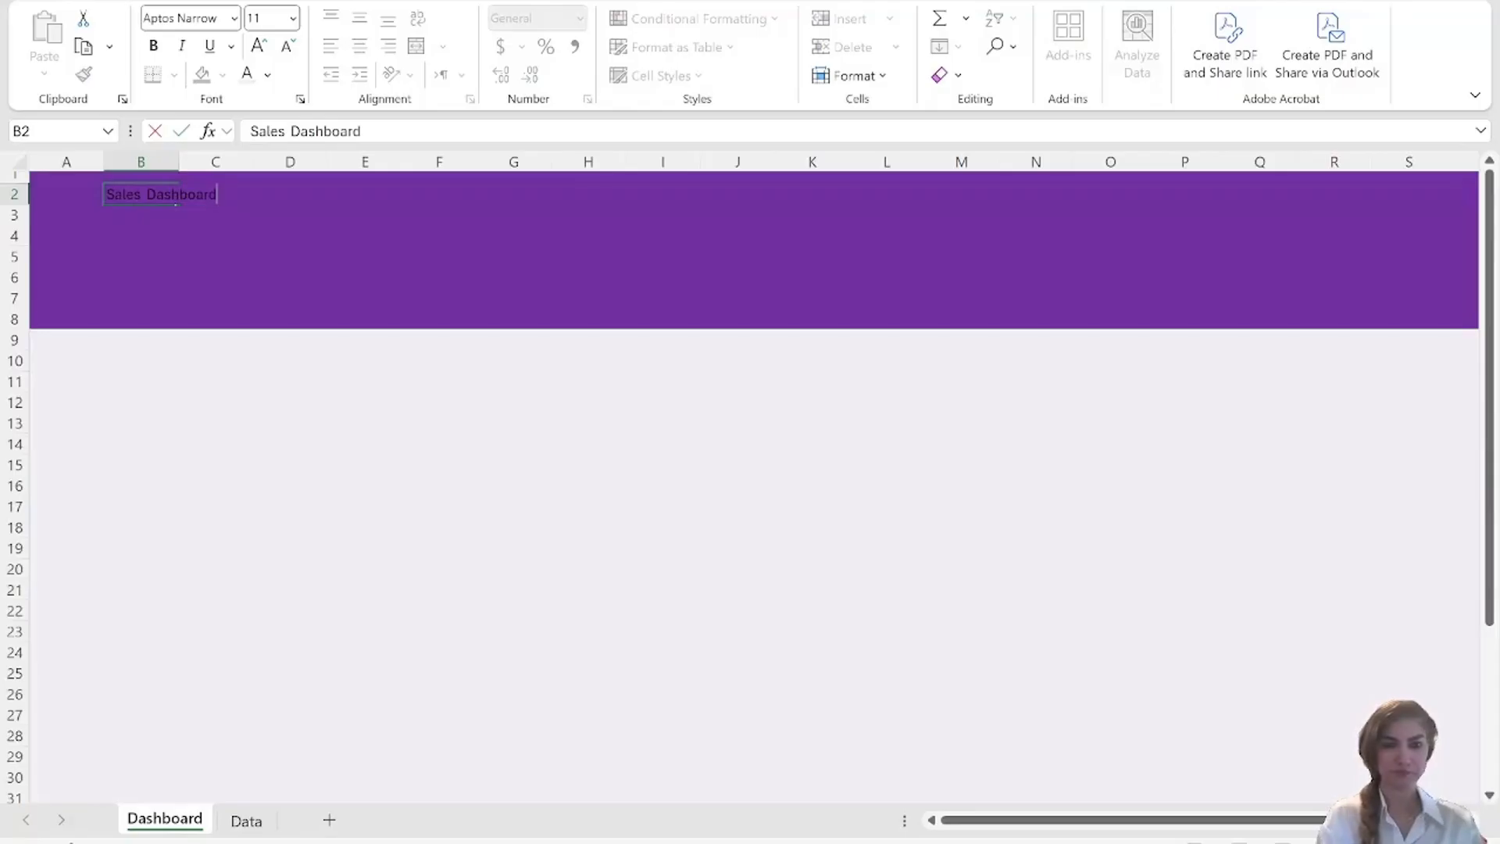
Enter the subtitle "Evaluating Sales Agent Performance" in cell B3 under the title.
{"action": "left_click", "coordinate": [144, 219]}
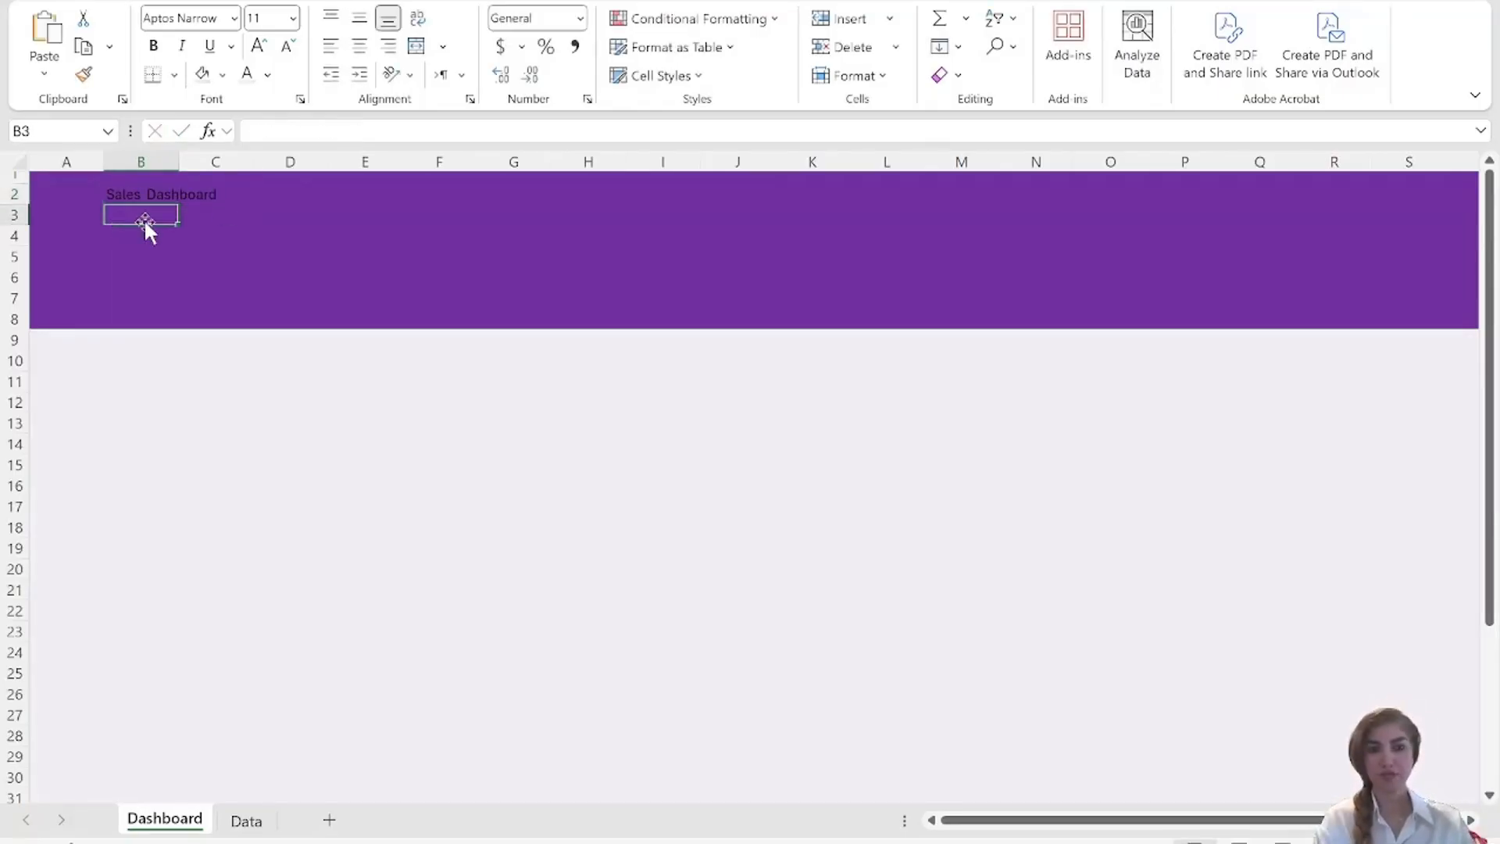
{"action": "type", "text": "Ec"}
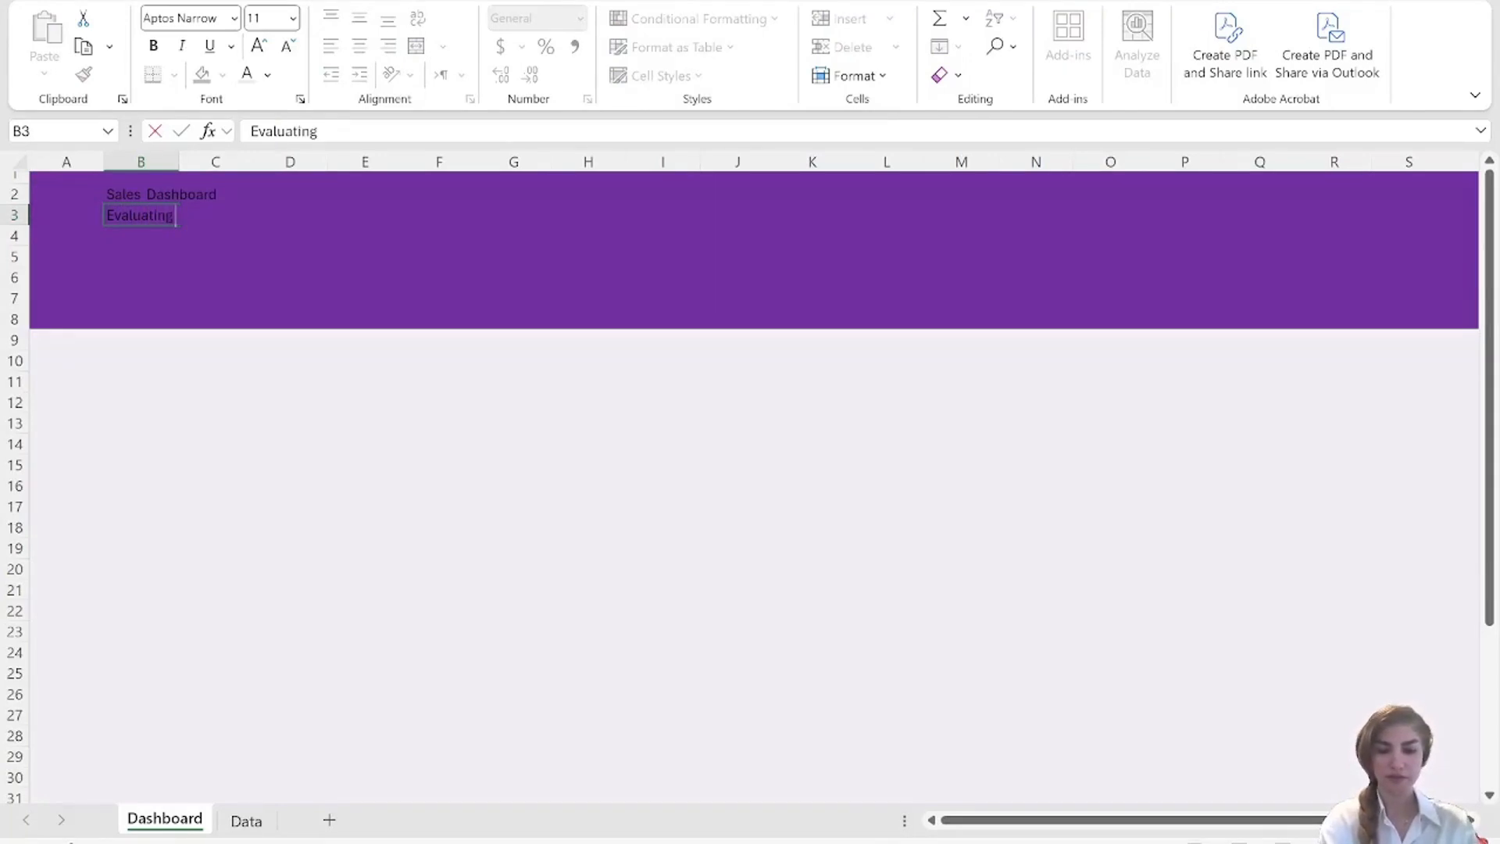
{"action": "type", "text": "gen"}
{"action": "key", "text": "BackSpace"}
{"action": "key", "text": "BackSpace"}
{"action": "key", "text": "BackSpace"}
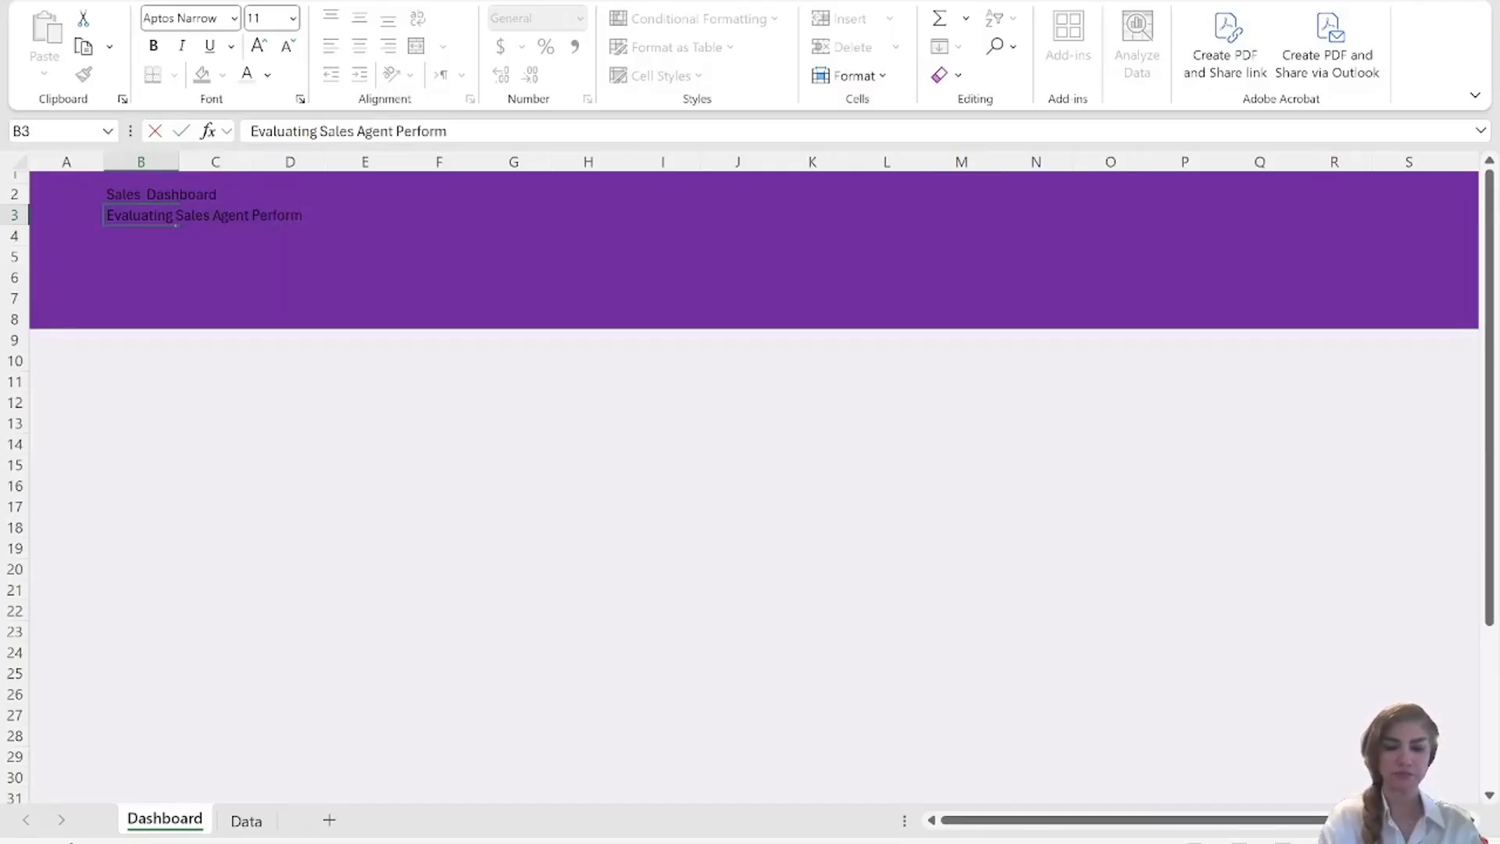
{"action": "left_click", "coordinate": [386, 273]}
Make the title in B2 white and set its font size to 36.
{"action": "left_click", "coordinate": [133, 196]}
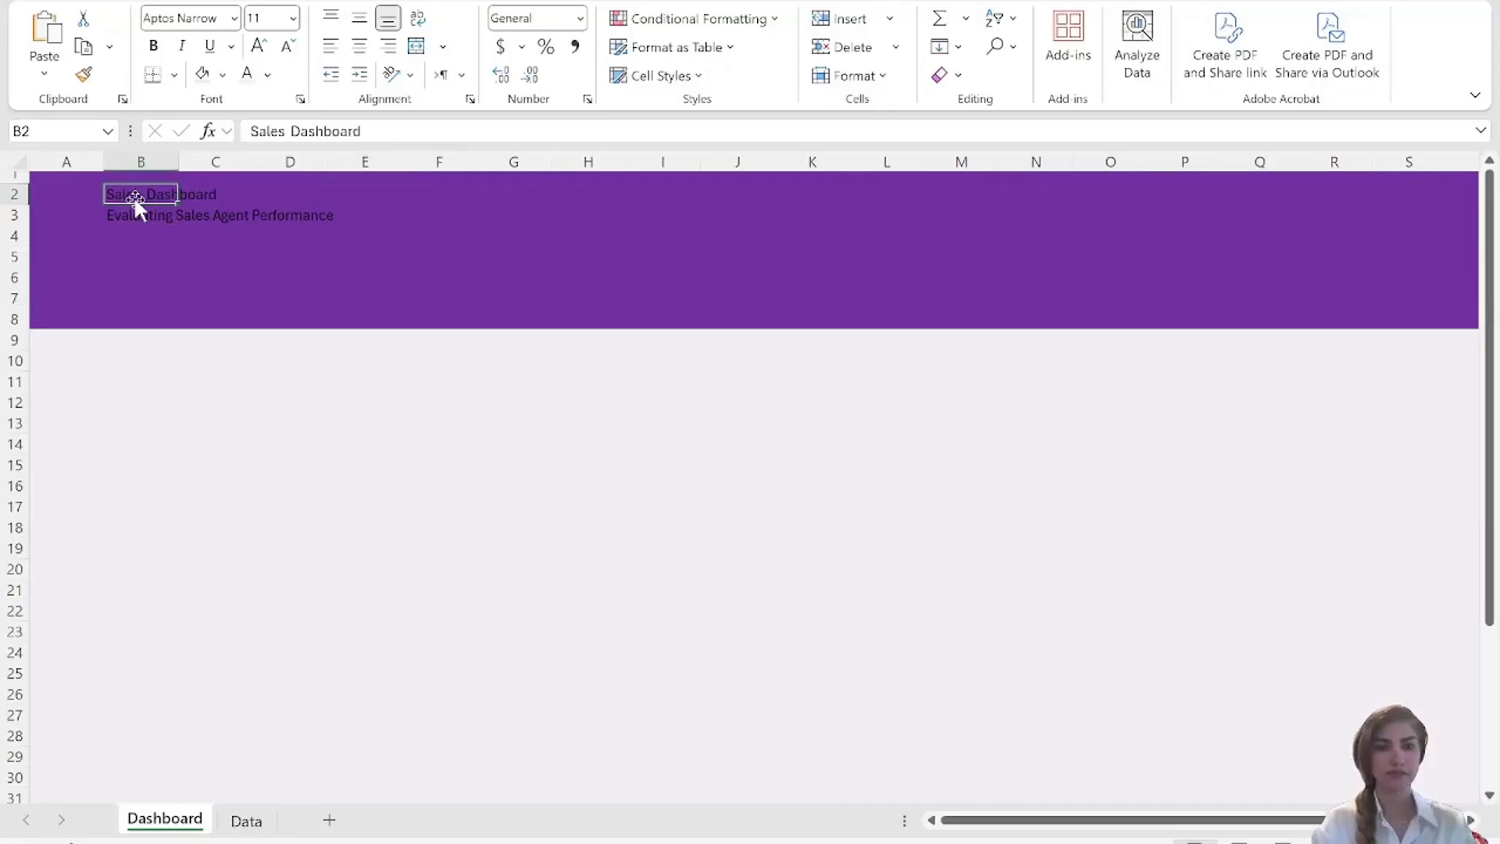
{"action": "left_click", "coordinate": [267, 74]}
{"action": "left_click", "coordinate": [252, 220]}
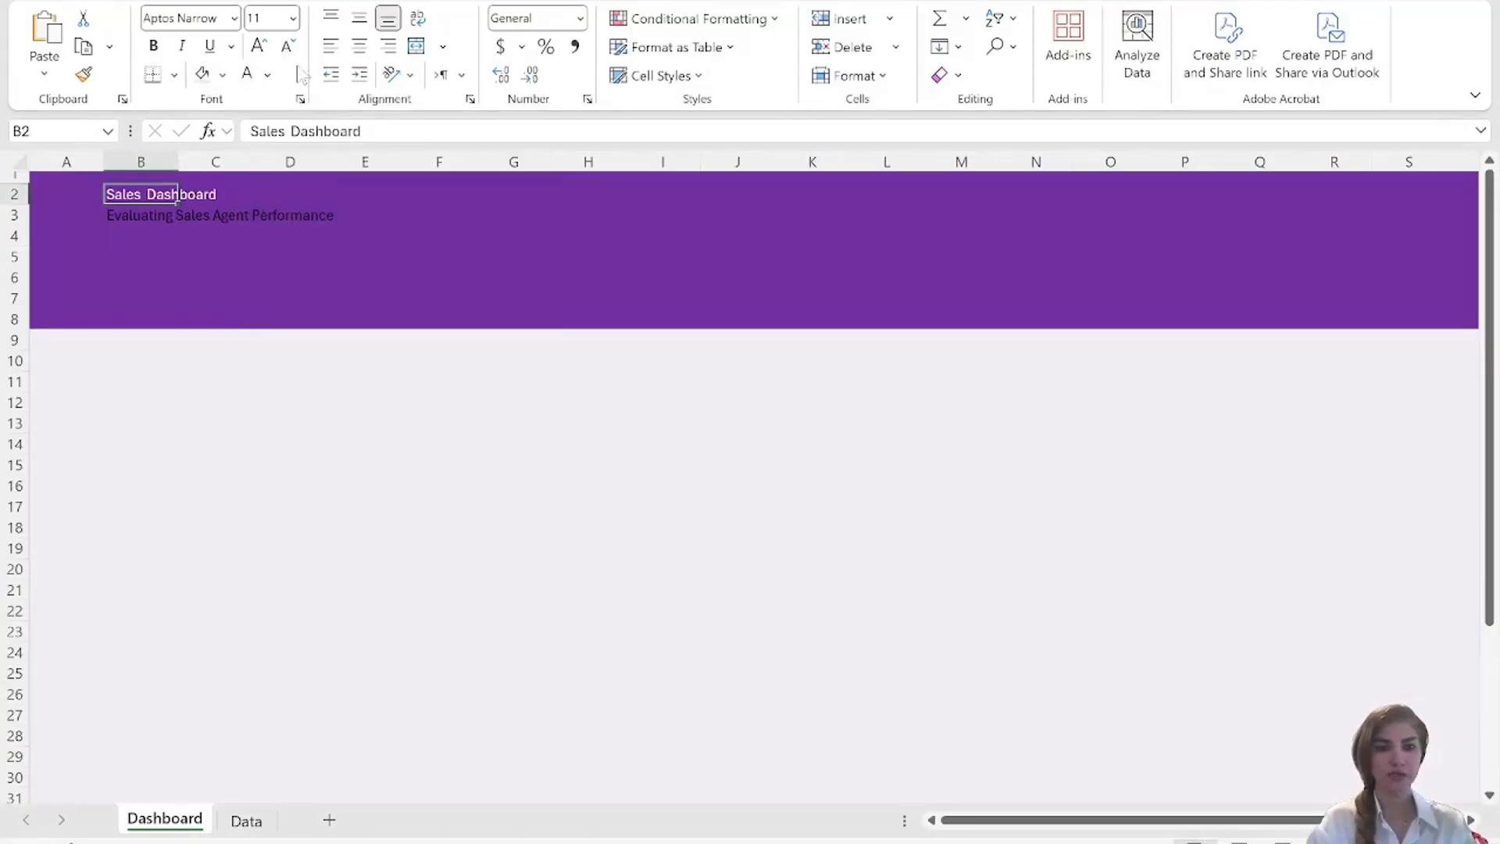
{"action": "left_click", "coordinate": [292, 18]}
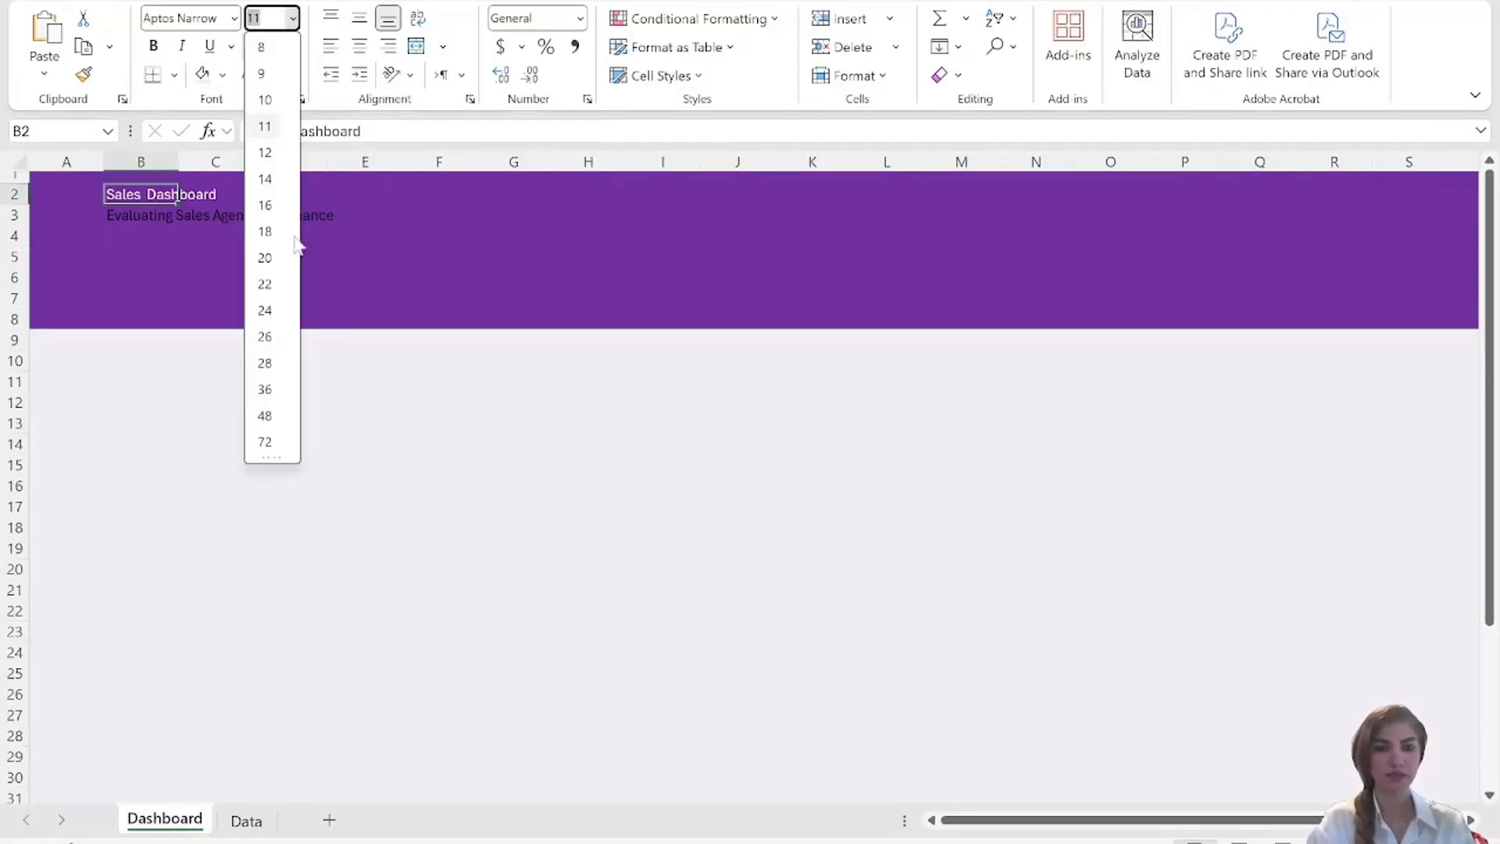
{"action": "left_click", "coordinate": [267, 389]}
Set the subtitle in B3 to font size 16 and color its text light yellow.
{"action": "left_click", "coordinate": [123, 266]}
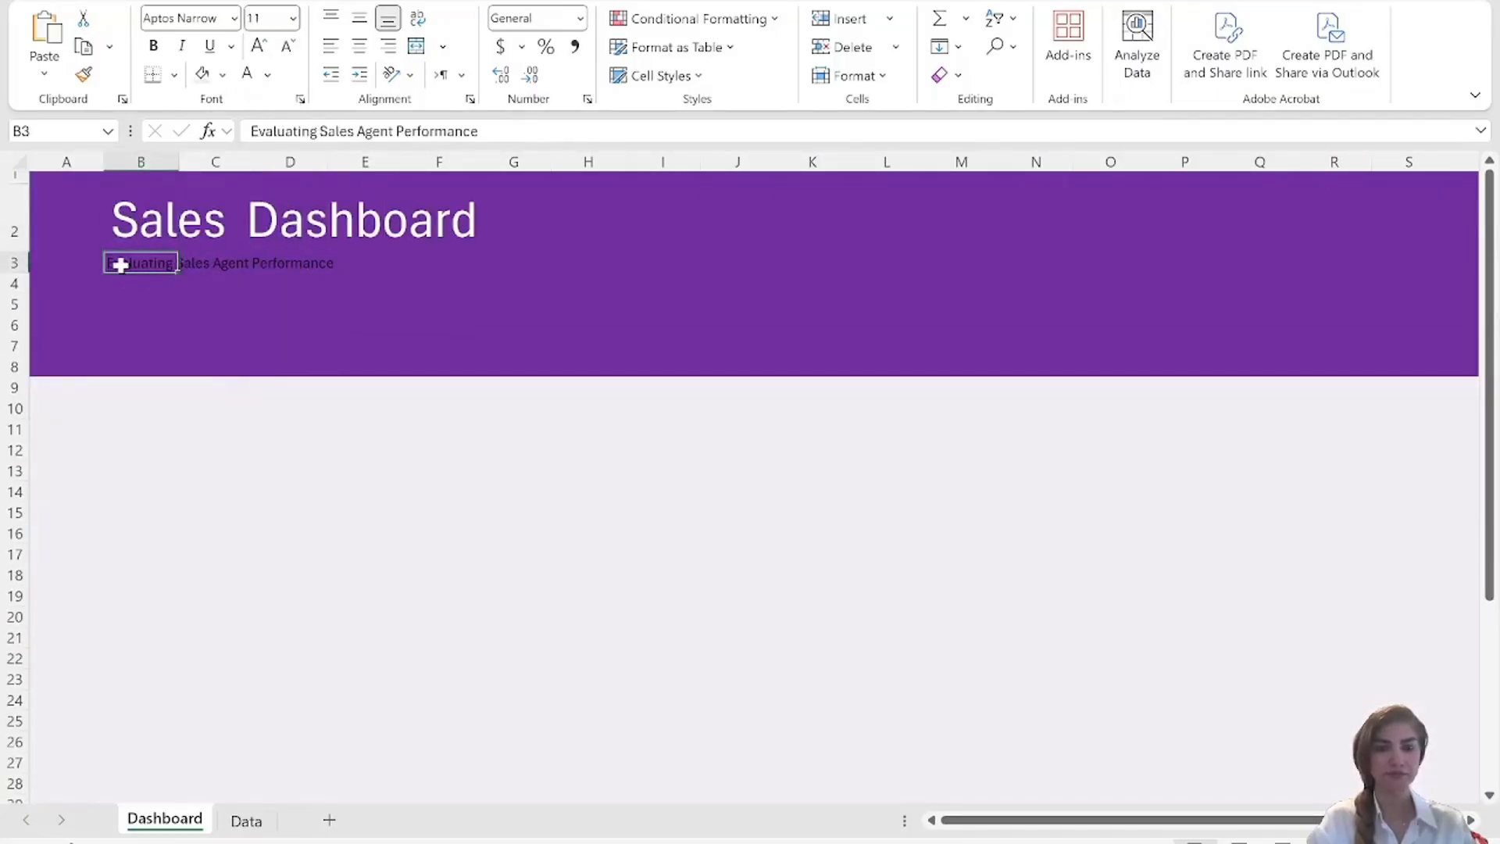
{"action": "left_click", "coordinate": [293, 18]}
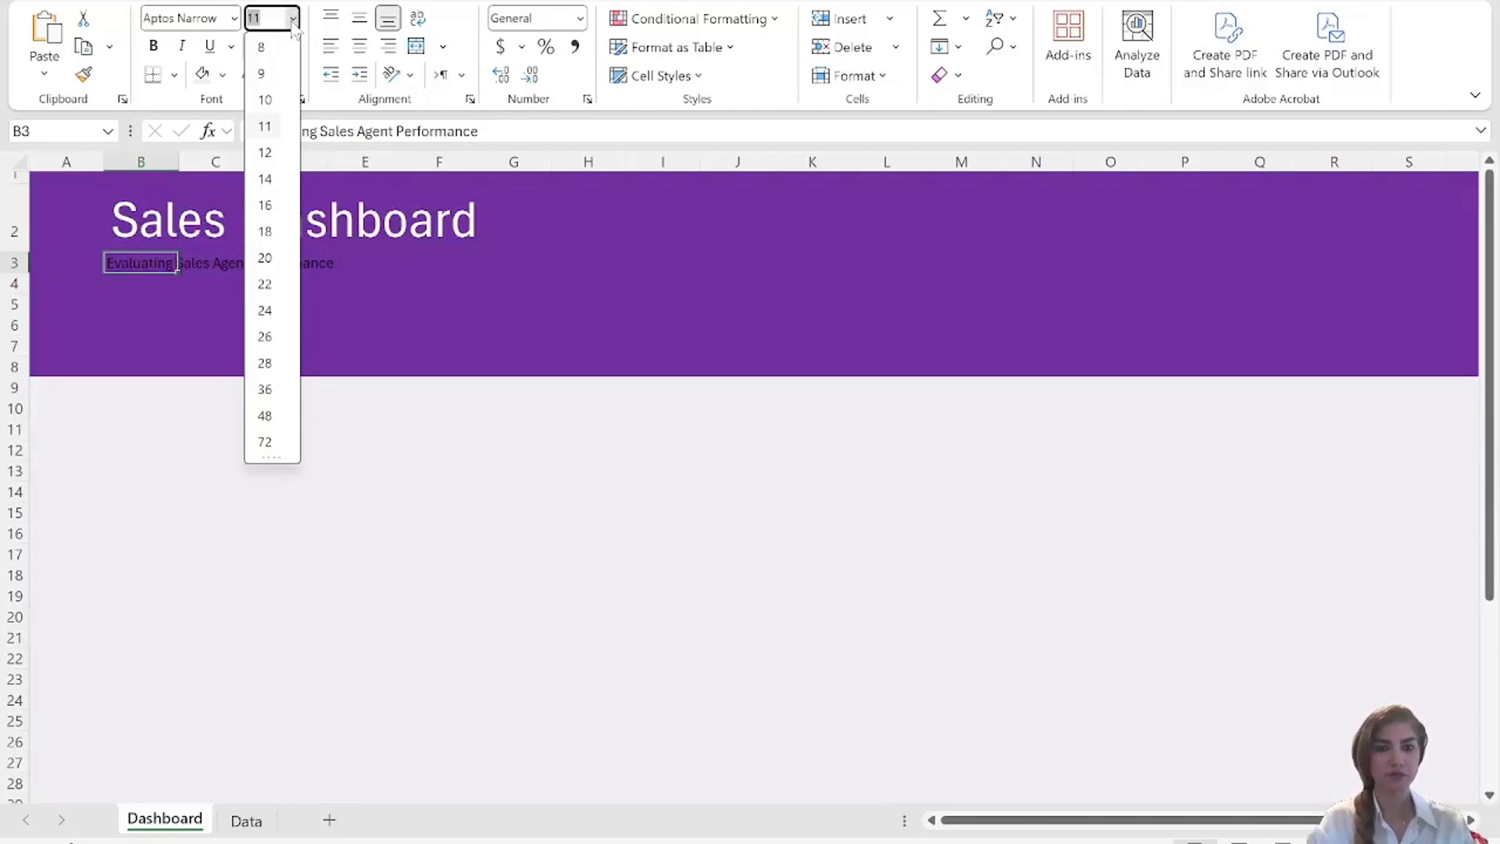
{"action": "left_click", "coordinate": [275, 206]}
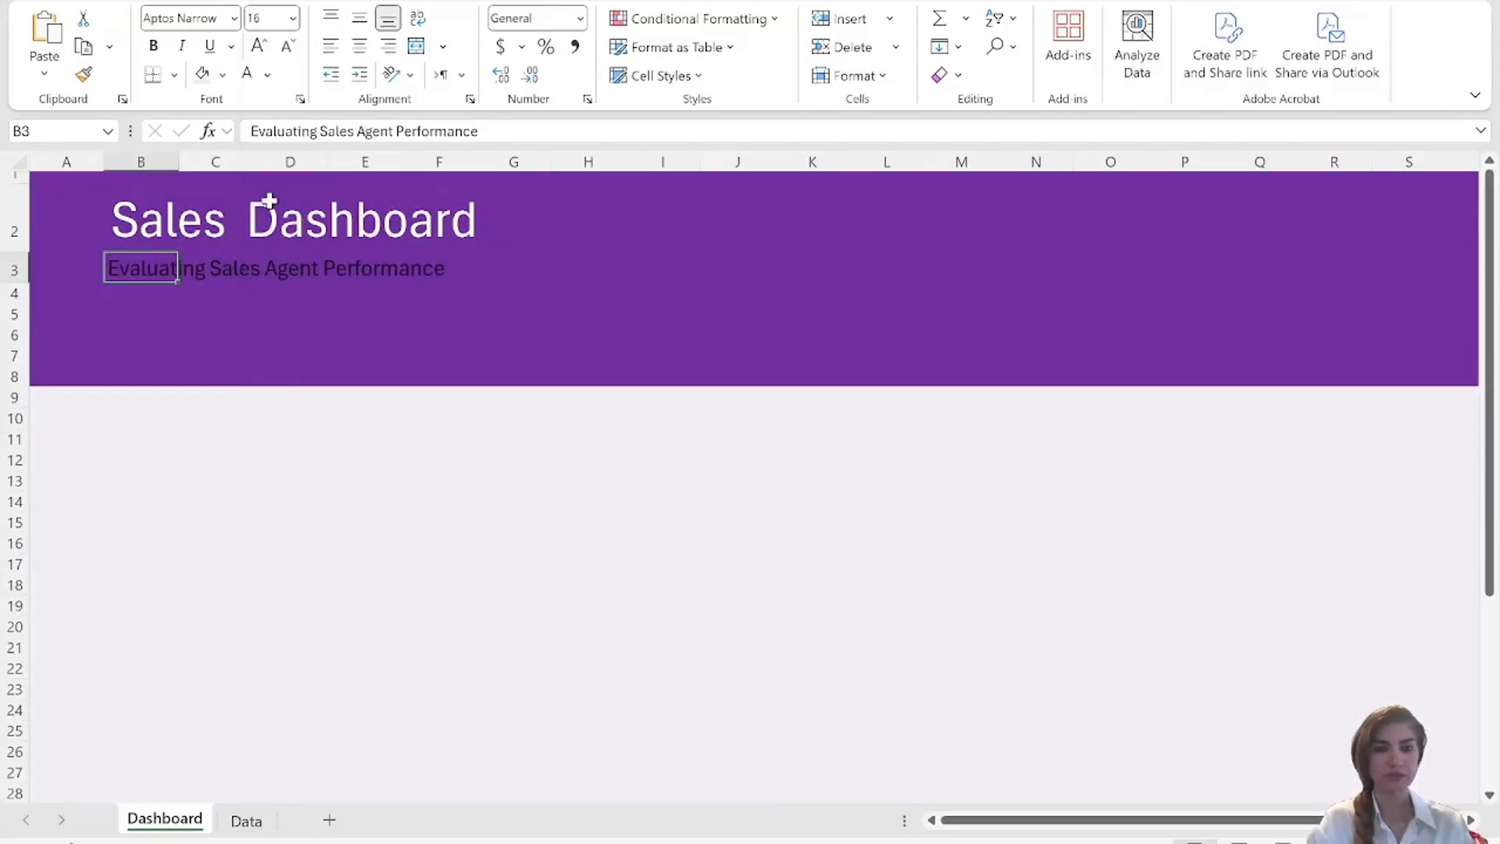
{"action": "left_click", "coordinate": [222, 74]}
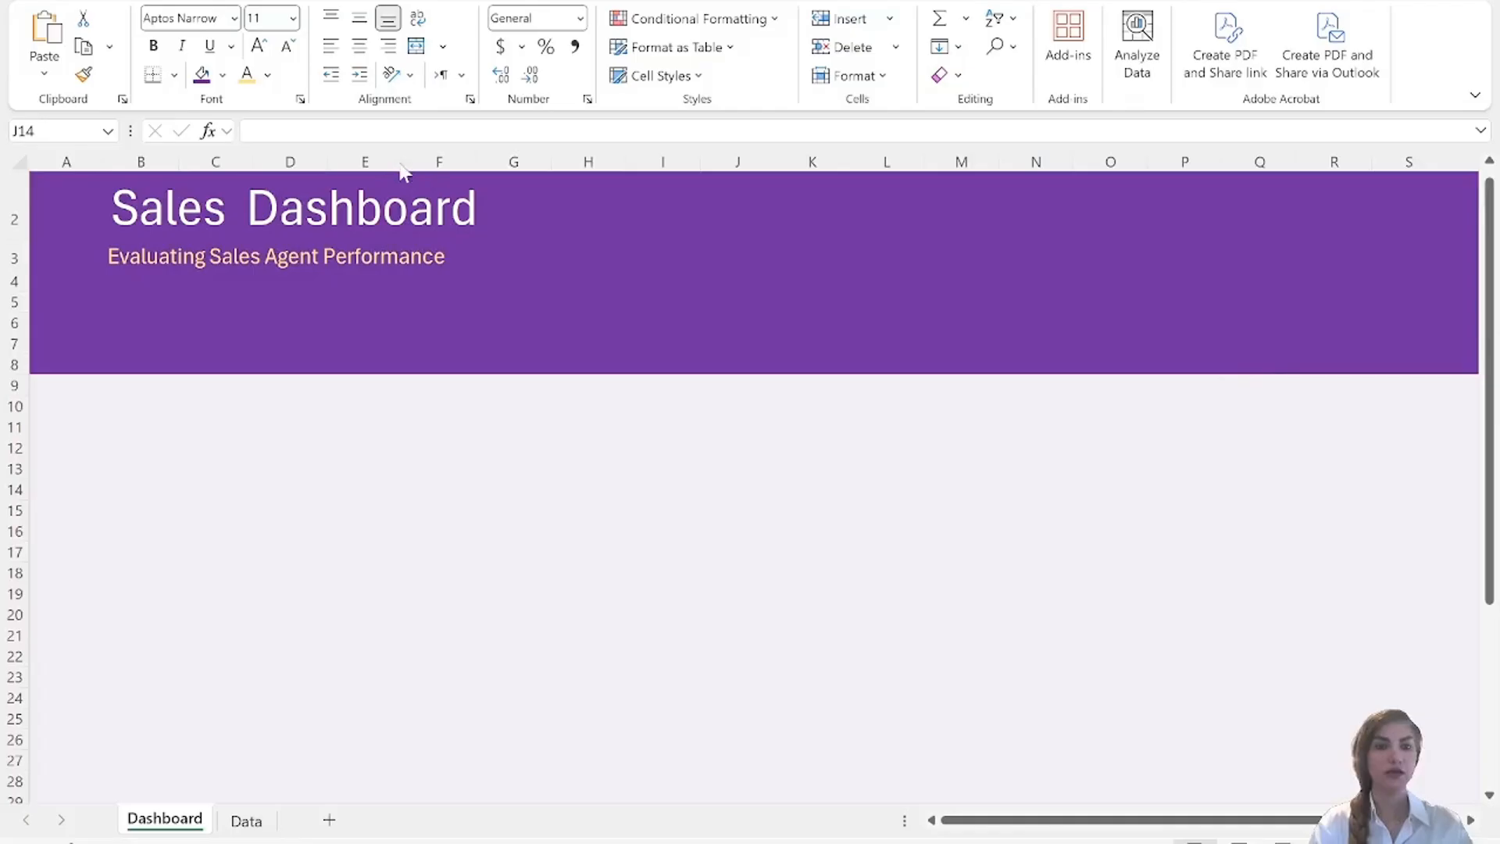
Draw a rectangle with rounded top corners, about 3.5 cm high and 3.9 cm wide, in the header beside the title.
{"action": "left_click", "coordinate": [166, 1]}
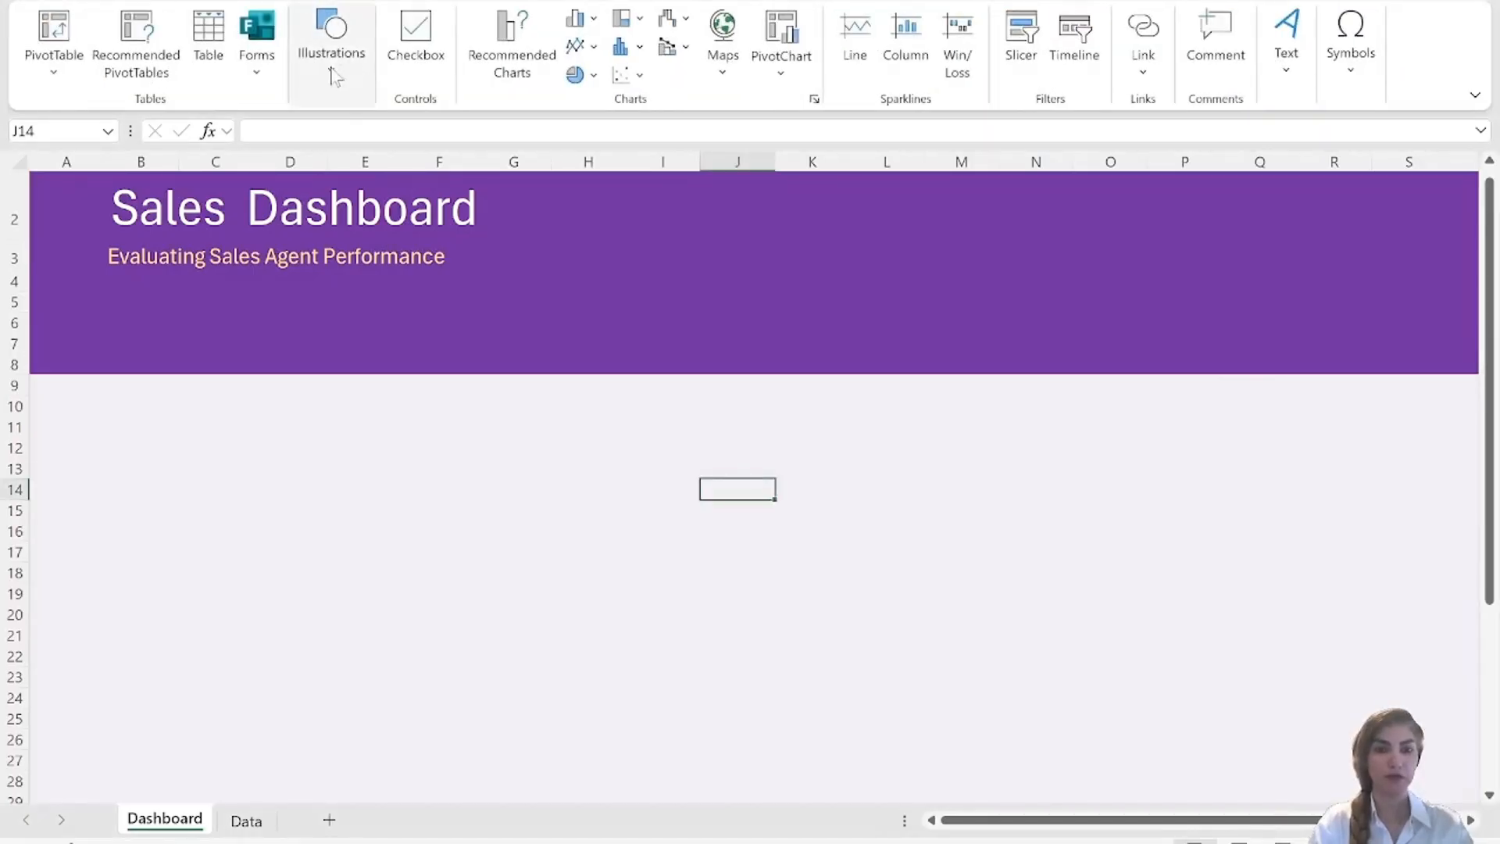
{"action": "left_click", "coordinate": [333, 74]}
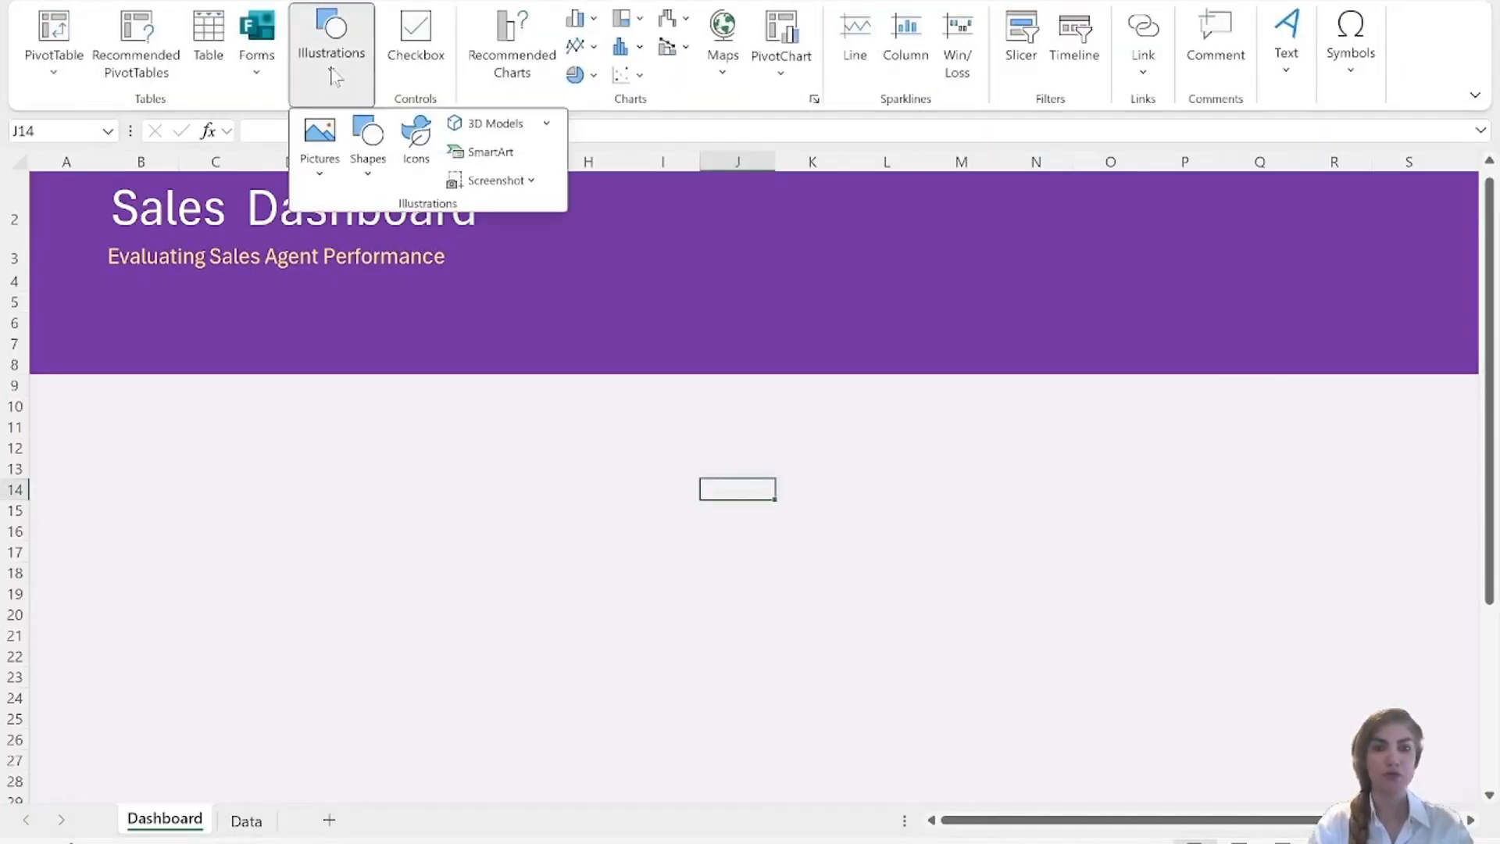
{"action": "left_click", "coordinate": [366, 157]}
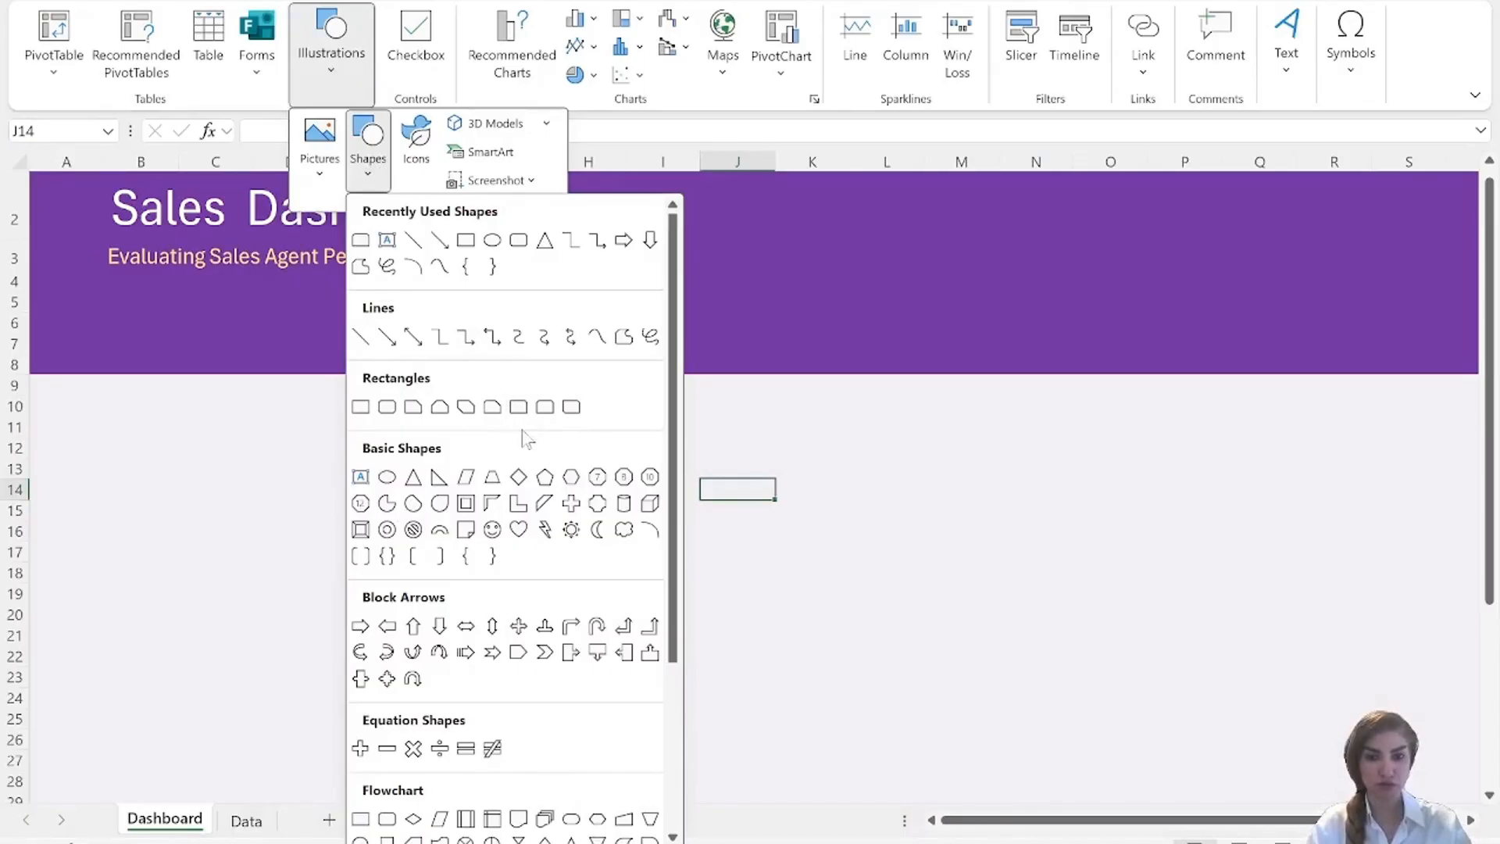
{"action": "left_click", "coordinate": [523, 409]}
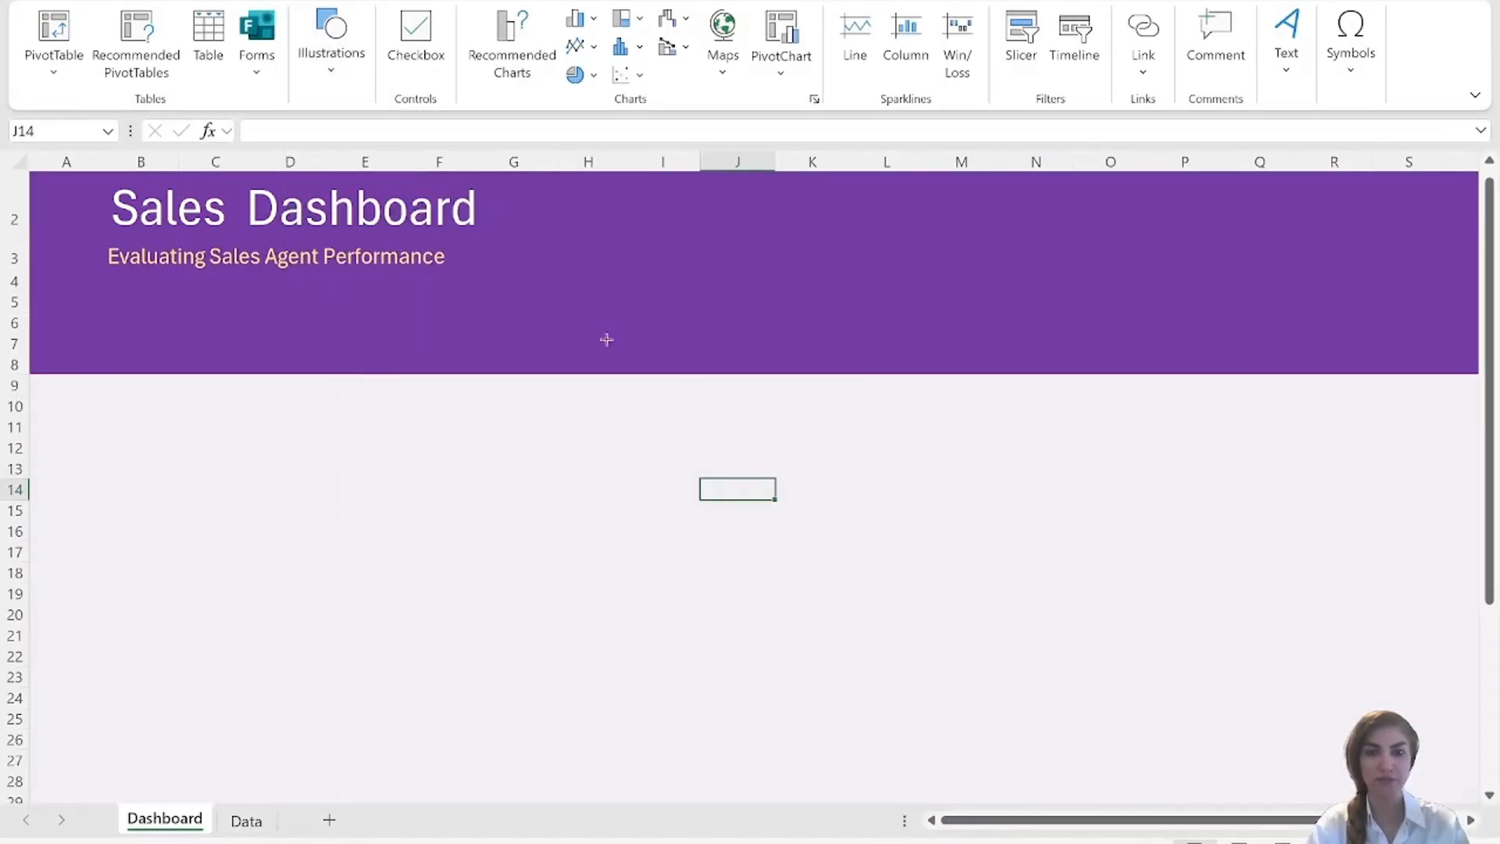
{"action": "left_click_drag", "start_coordinate": [549, 202], "coordinate": [711, 348]}
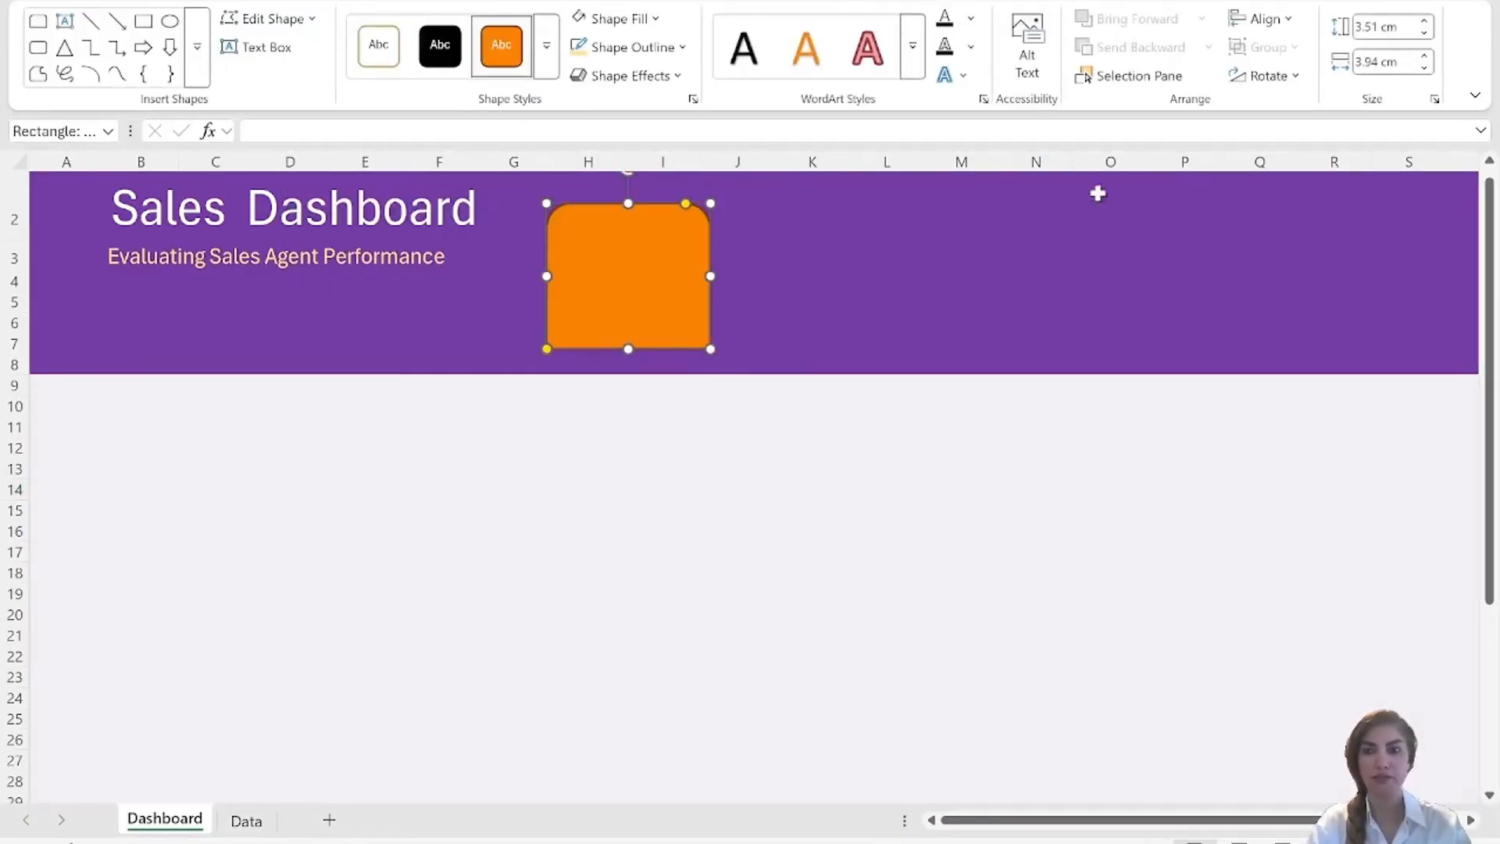
Set the rounded-top rectangle's height to 6.5 cm and its width to 3.5 cm.
{"action": "left_click", "coordinate": [1379, 27]}
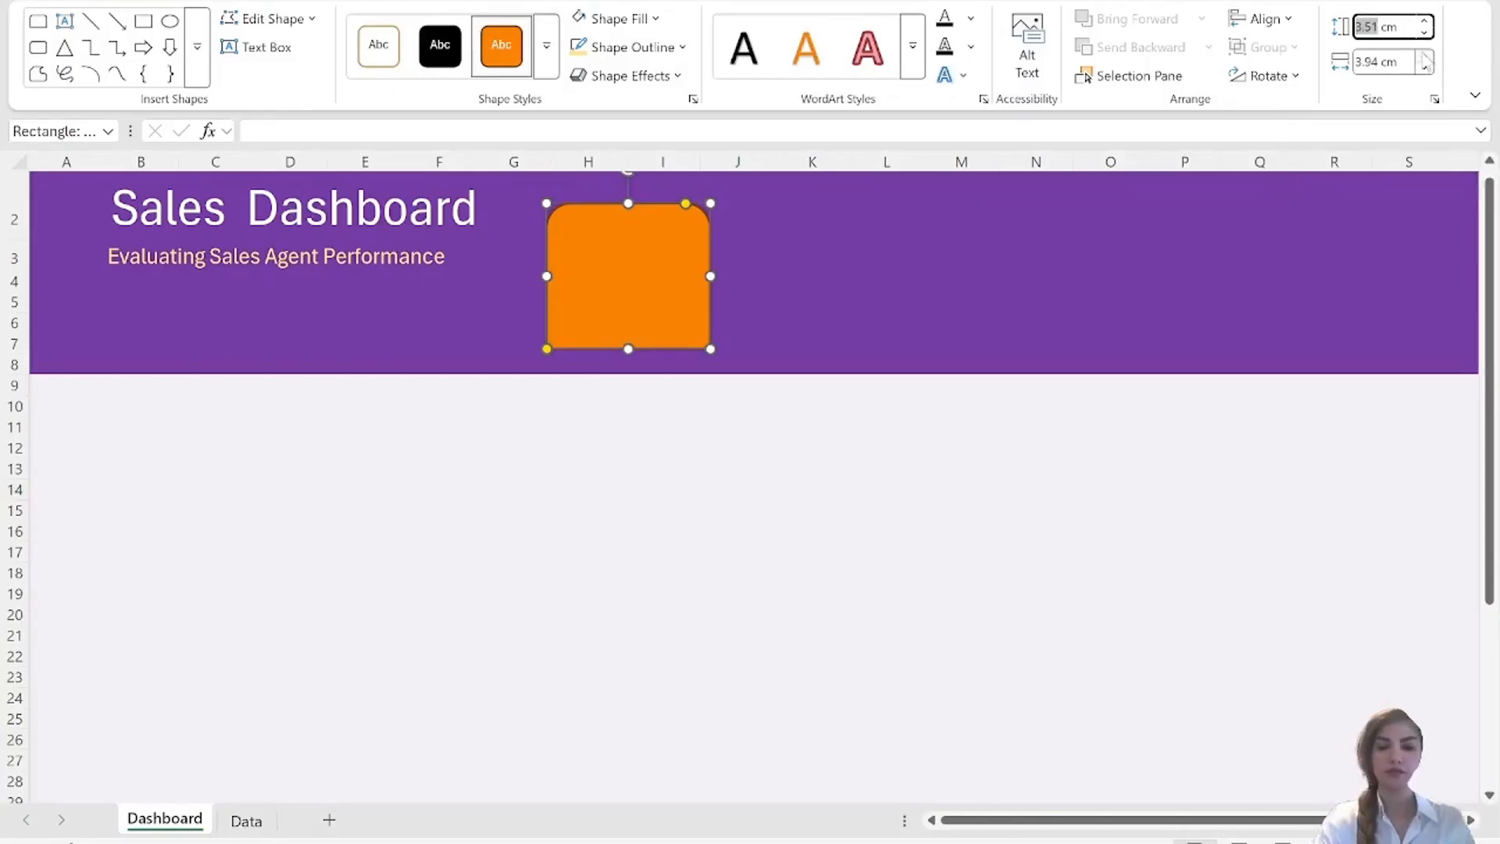
{"action": "type", "text": "6.5"}
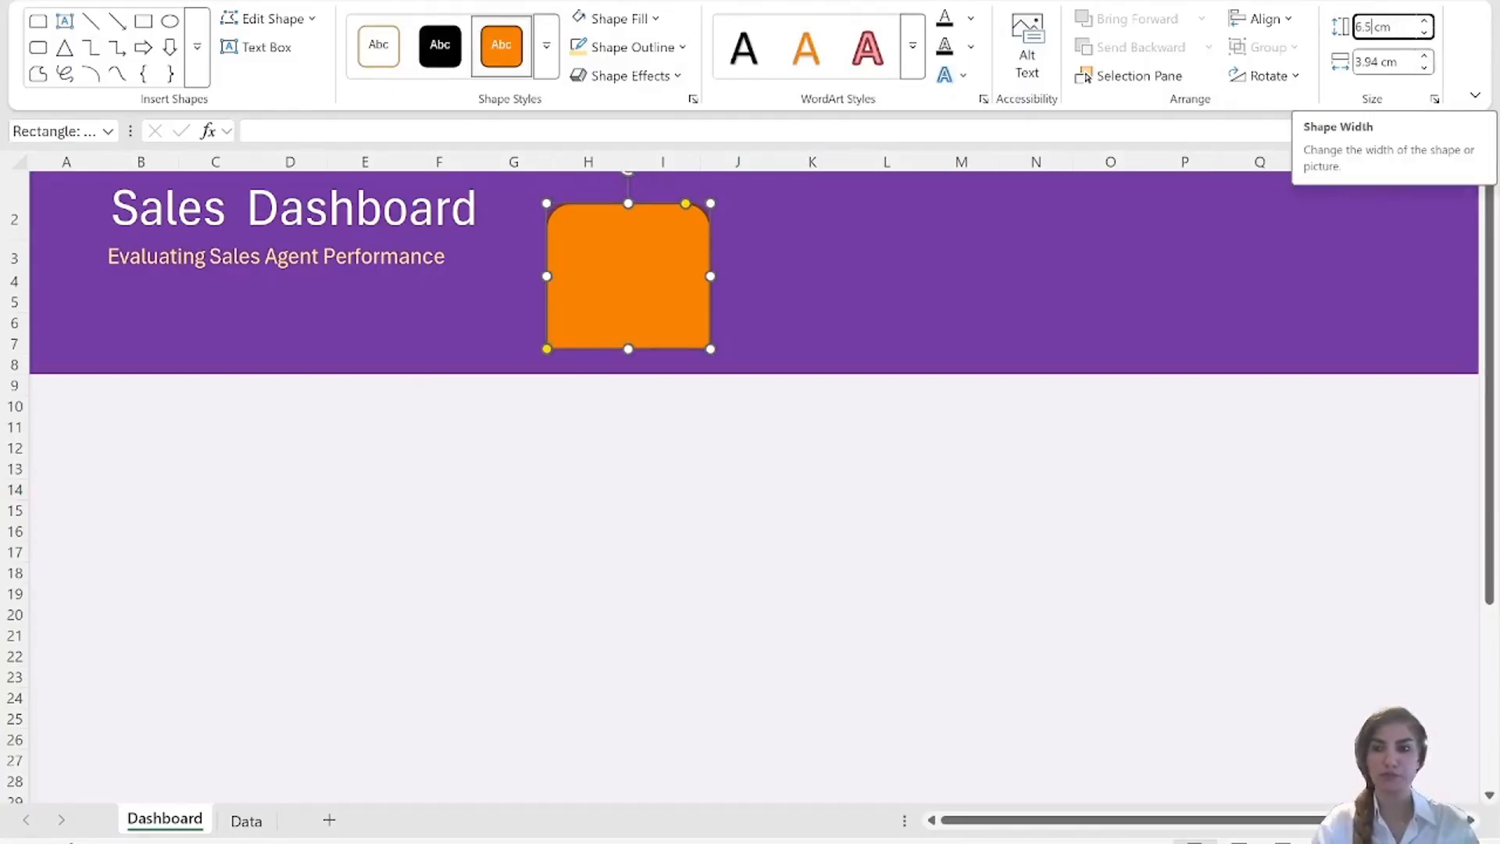
{"action": "left_click", "coordinate": [1379, 62]}
{"action": "left_click", "coordinate": [1378, 61]}
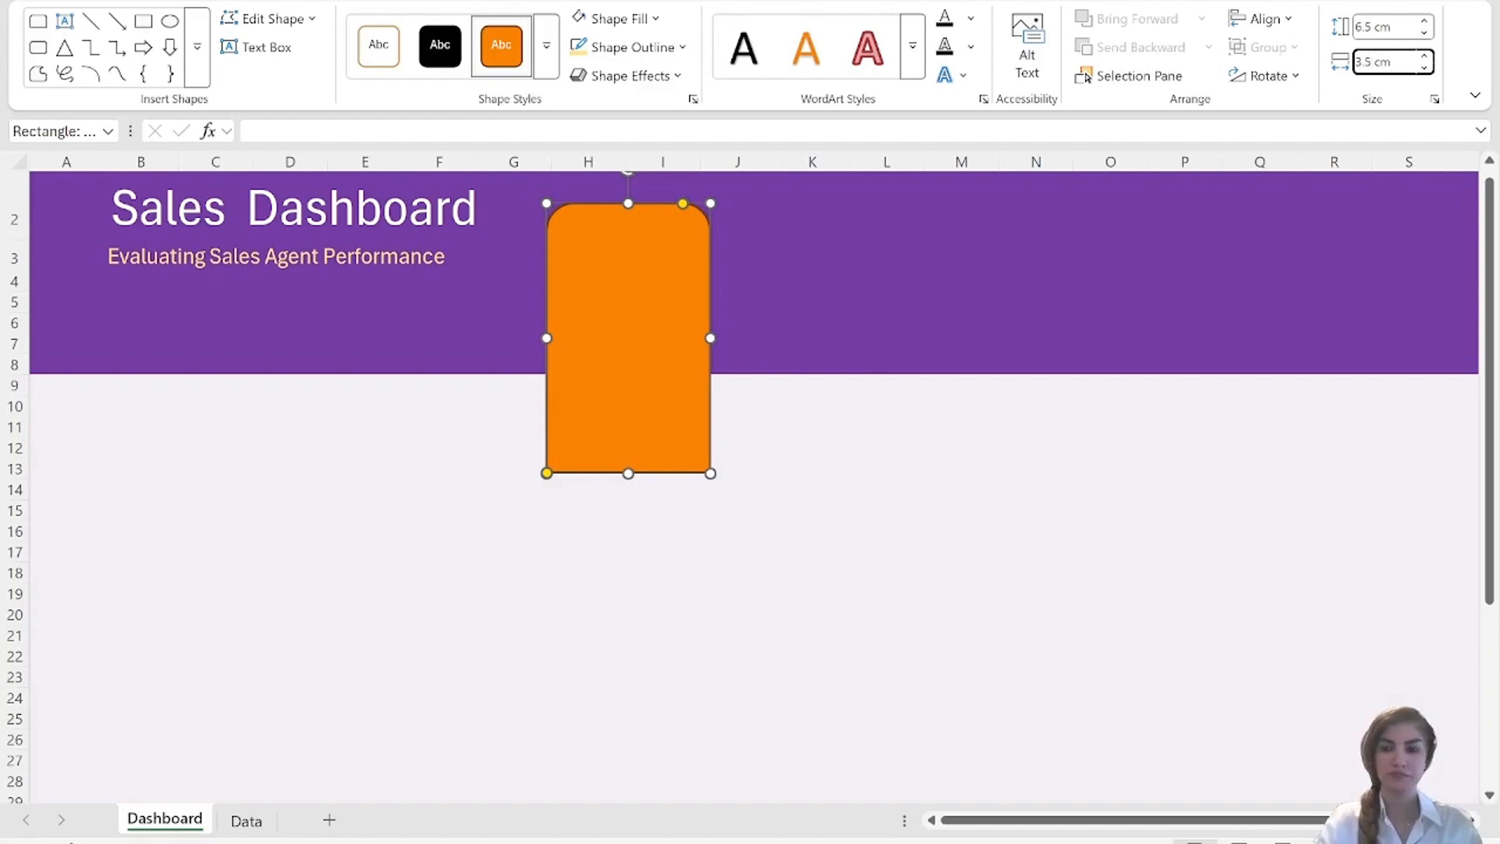
{"action": "key", "text": "Return"}
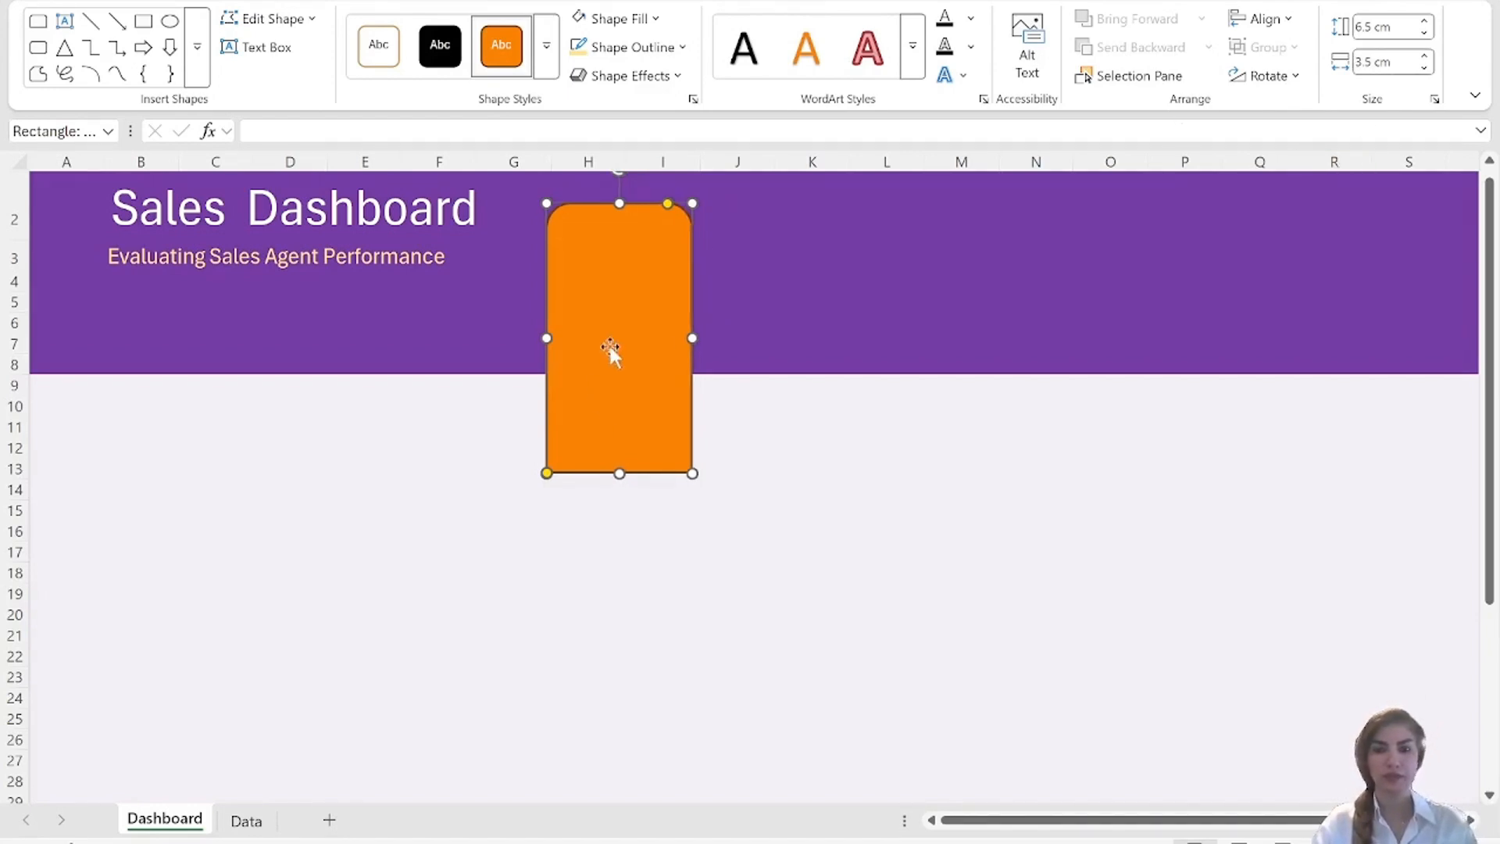
Rotate the shape a quarter turn so its rounded corners face the title, and place it in the header directly beside the title.
{"action": "left_click_drag", "start_coordinate": [610, 349], "coordinate": [630, 390]}
{"action": "left_click_drag", "start_coordinate": [634, 212], "coordinate": [462, 383]}
{"action": "left_click_drag", "start_coordinate": [599, 384], "coordinate": [581, 258]}
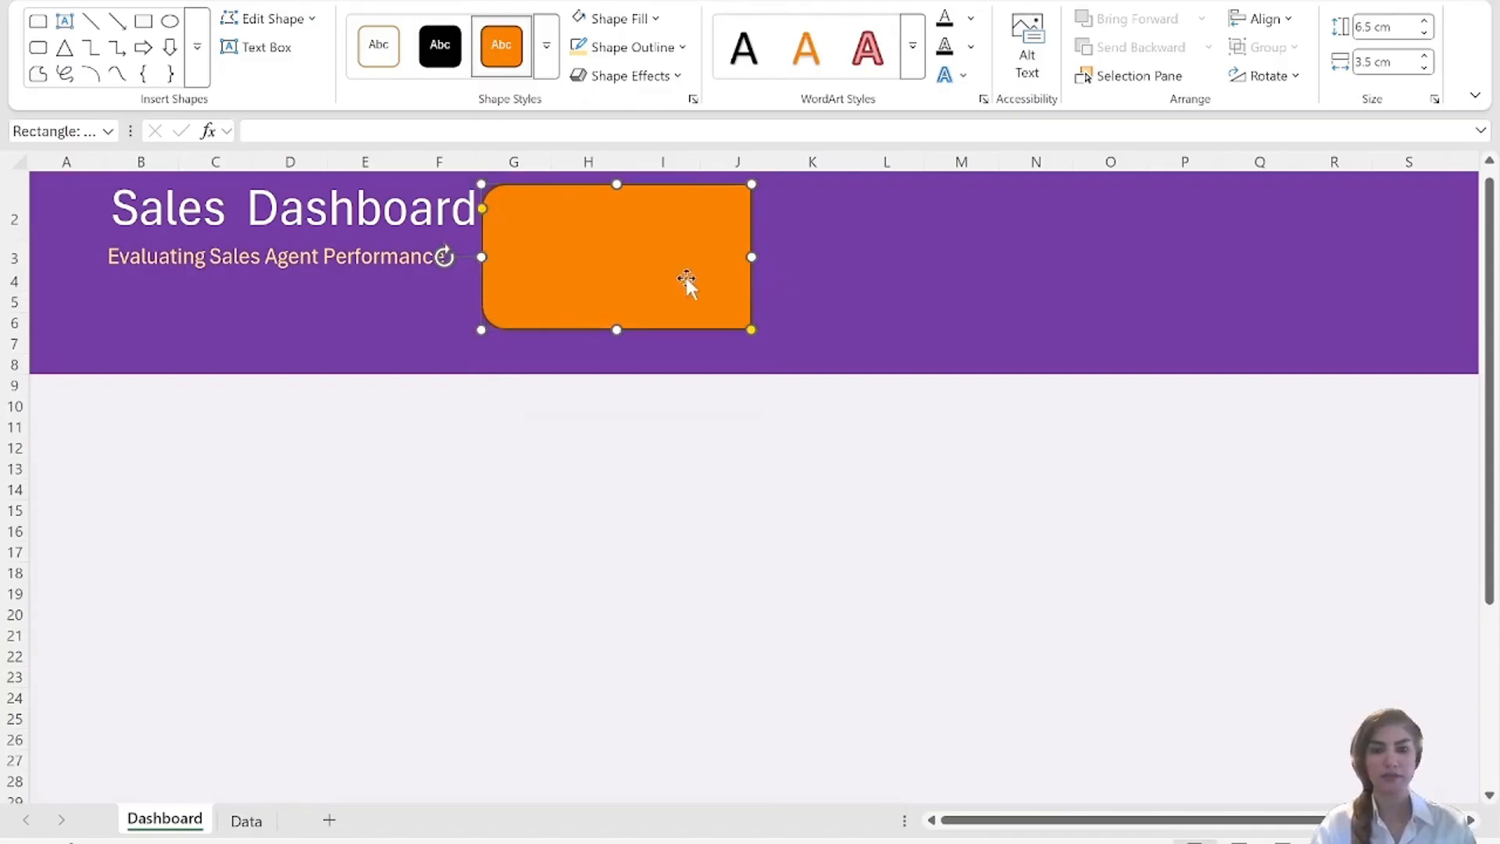
{"action": "left_click", "coordinate": [917, 298]}
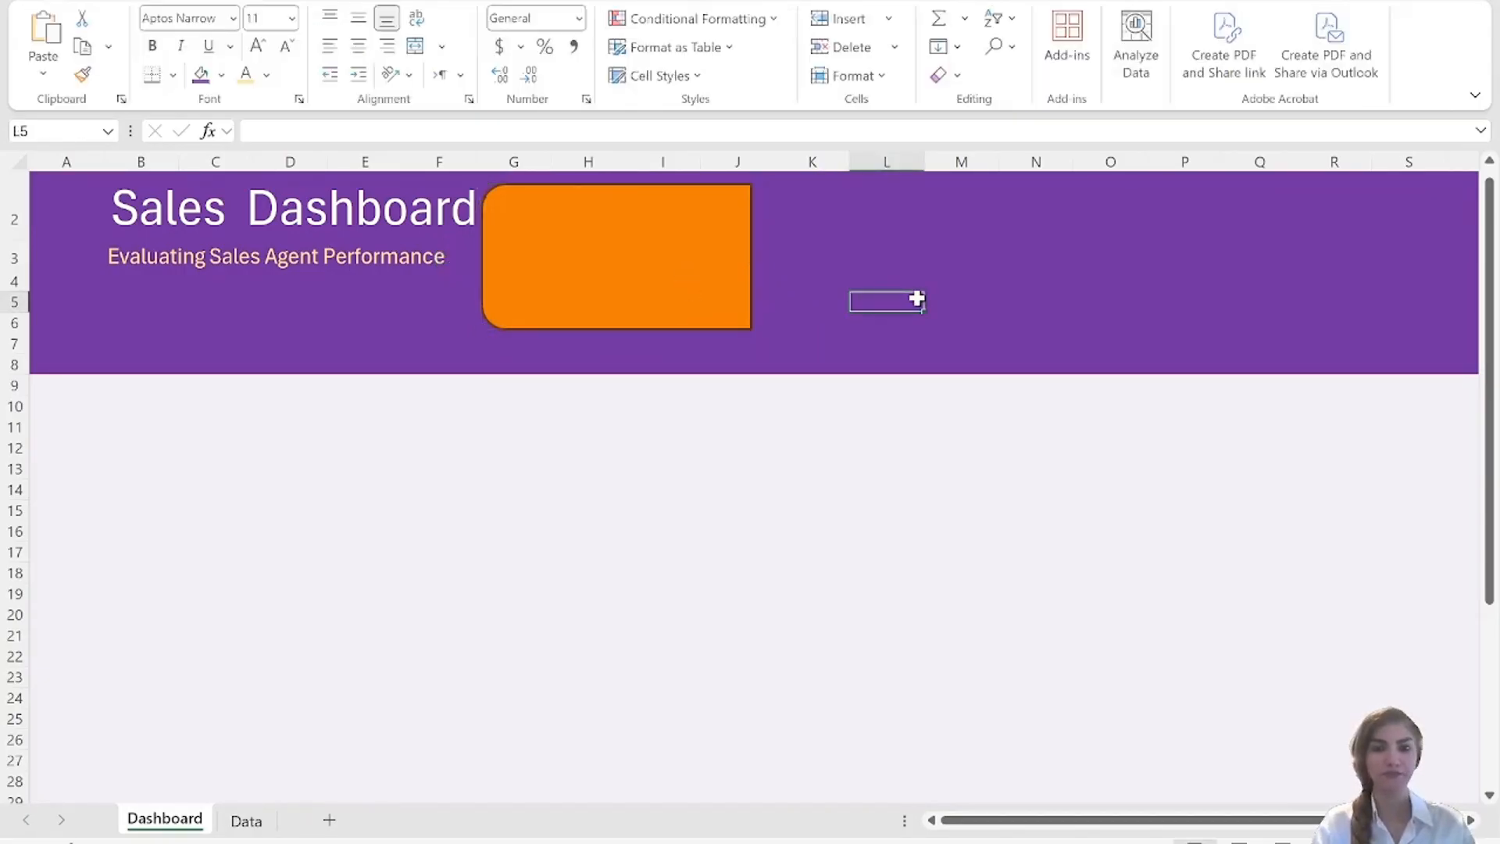
Overlay a plain rectangle about 3.4 cm high and 5.8 cm wide on the card, and fill the rounded shape behind it light yellow.
{"action": "left_click", "coordinate": [555, 268]}
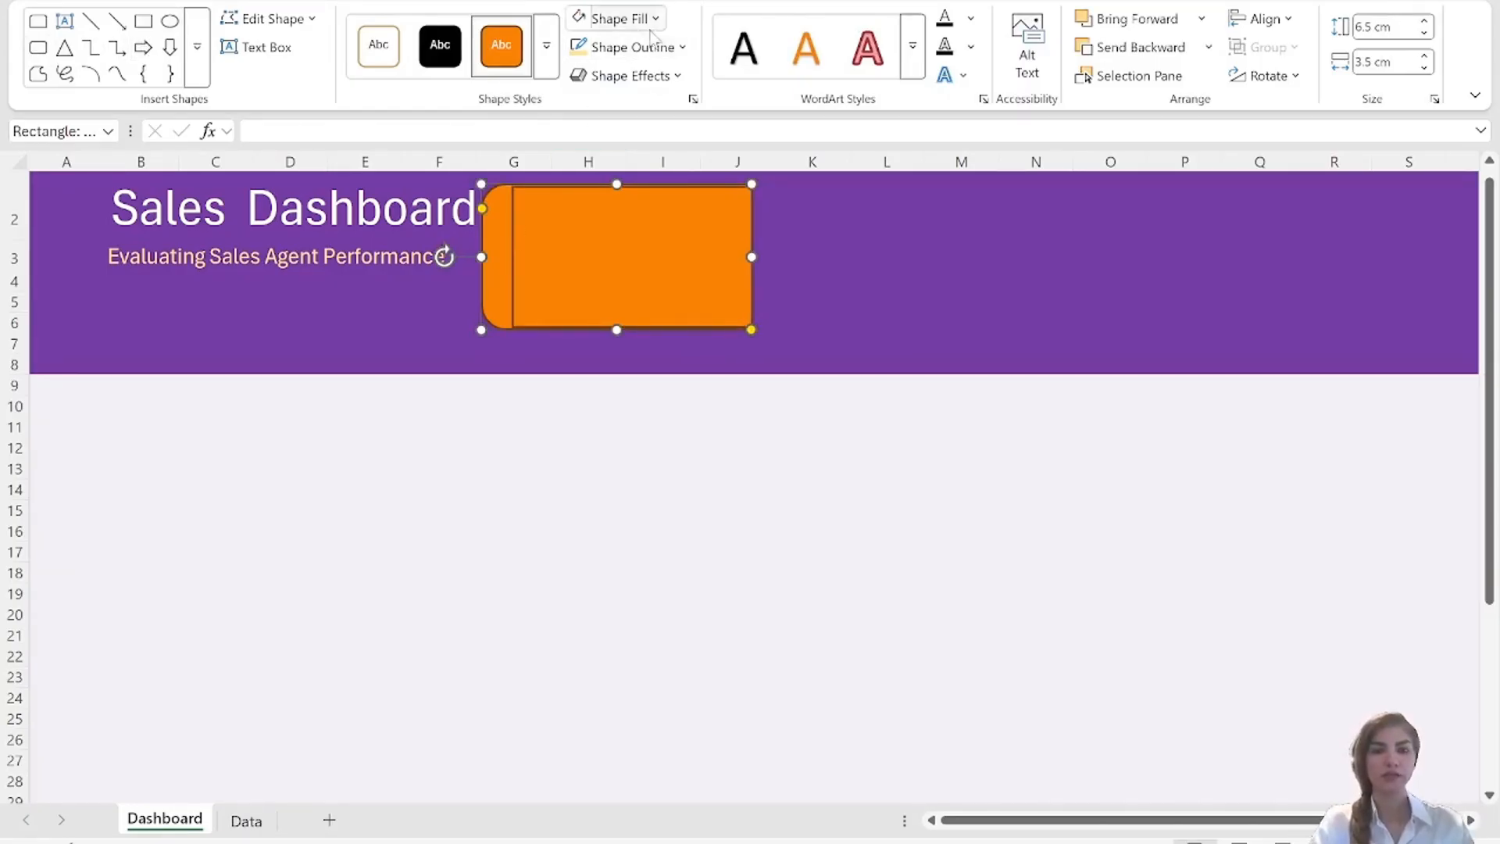
{"action": "left_click", "coordinate": [656, 19]}
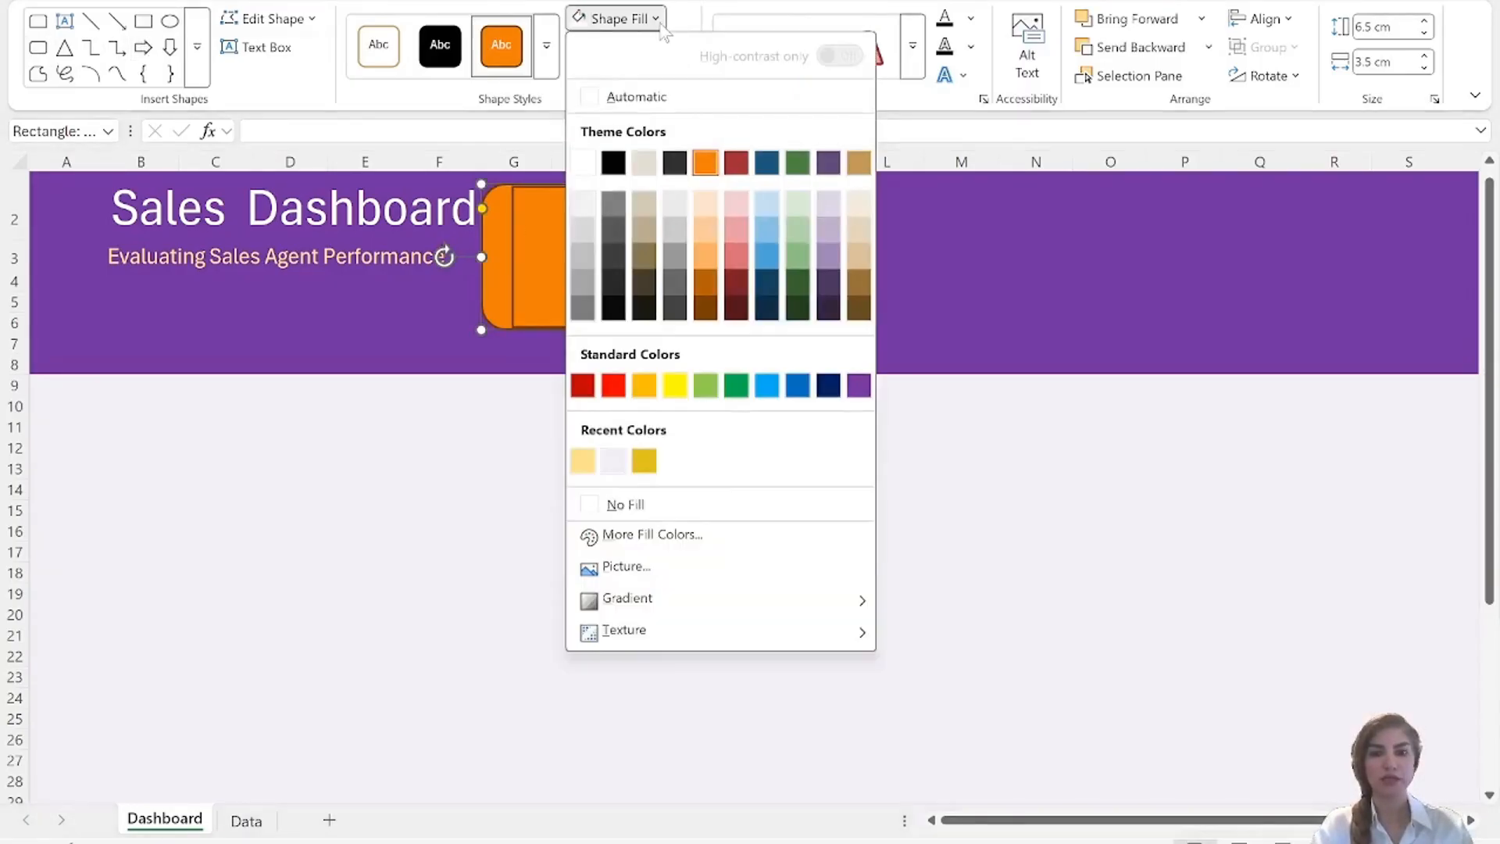
{"action": "left_click", "coordinate": [582, 468]}
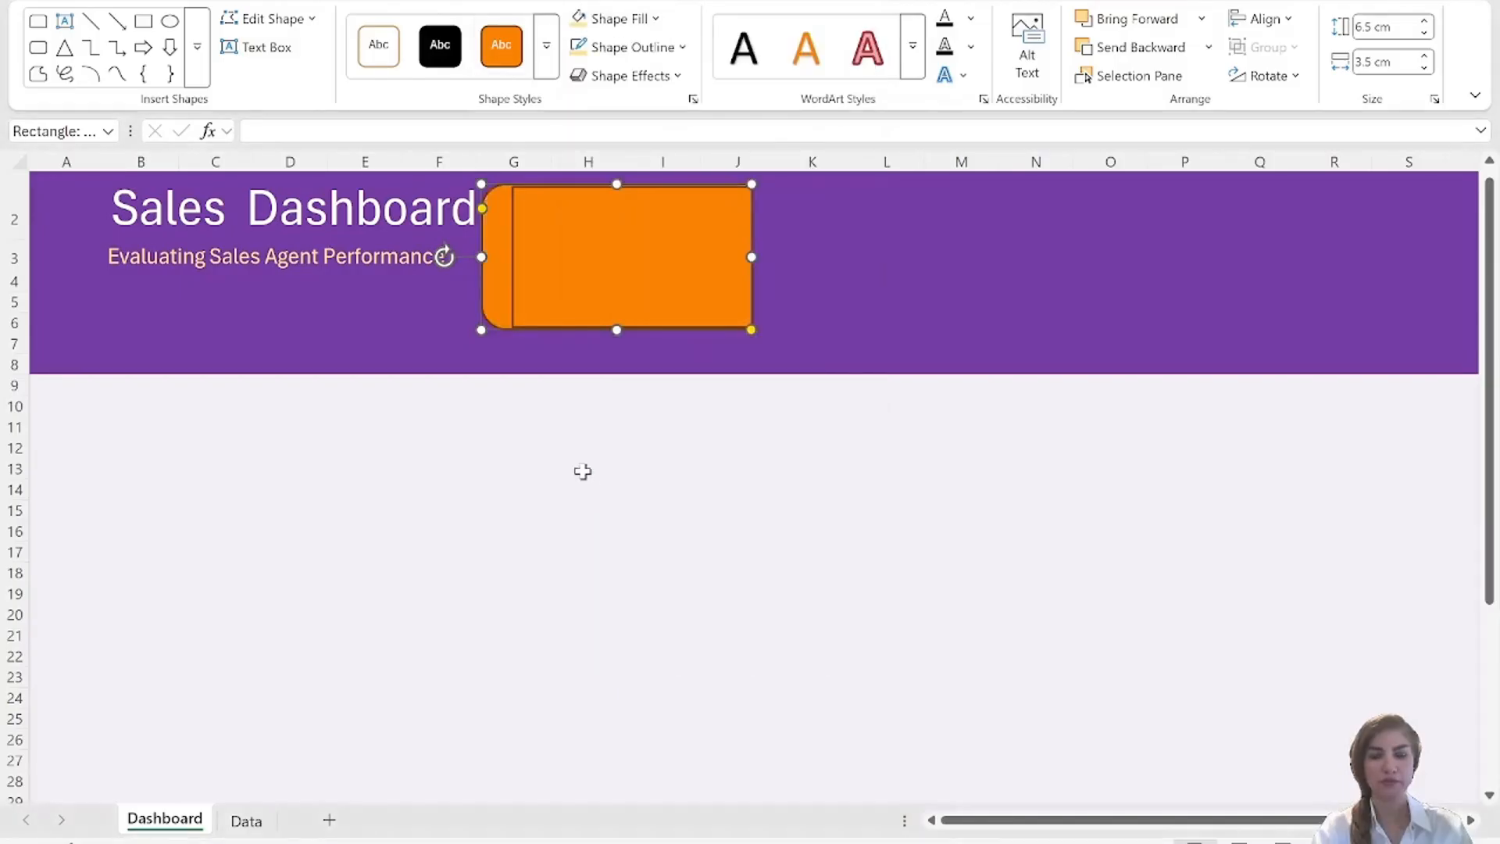
Fill the plain rectangle in front of the card white.
{"action": "left_click", "coordinate": [678, 289]}
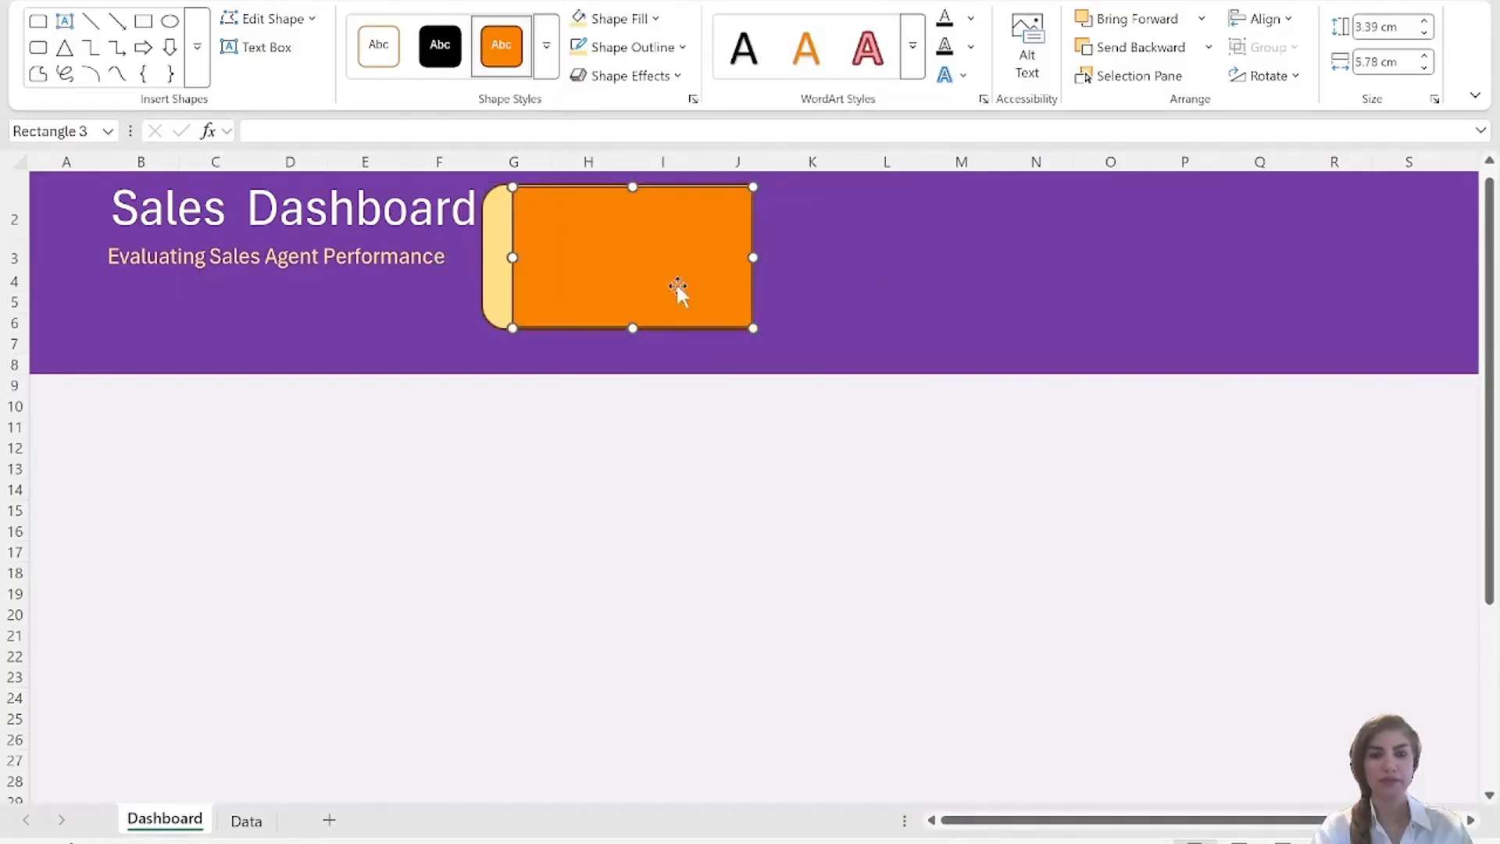
{"action": "left_click", "coordinate": [656, 20]}
{"action": "left_click", "coordinate": [656, 20]}
{"action": "left_click", "coordinate": [656, 20]}
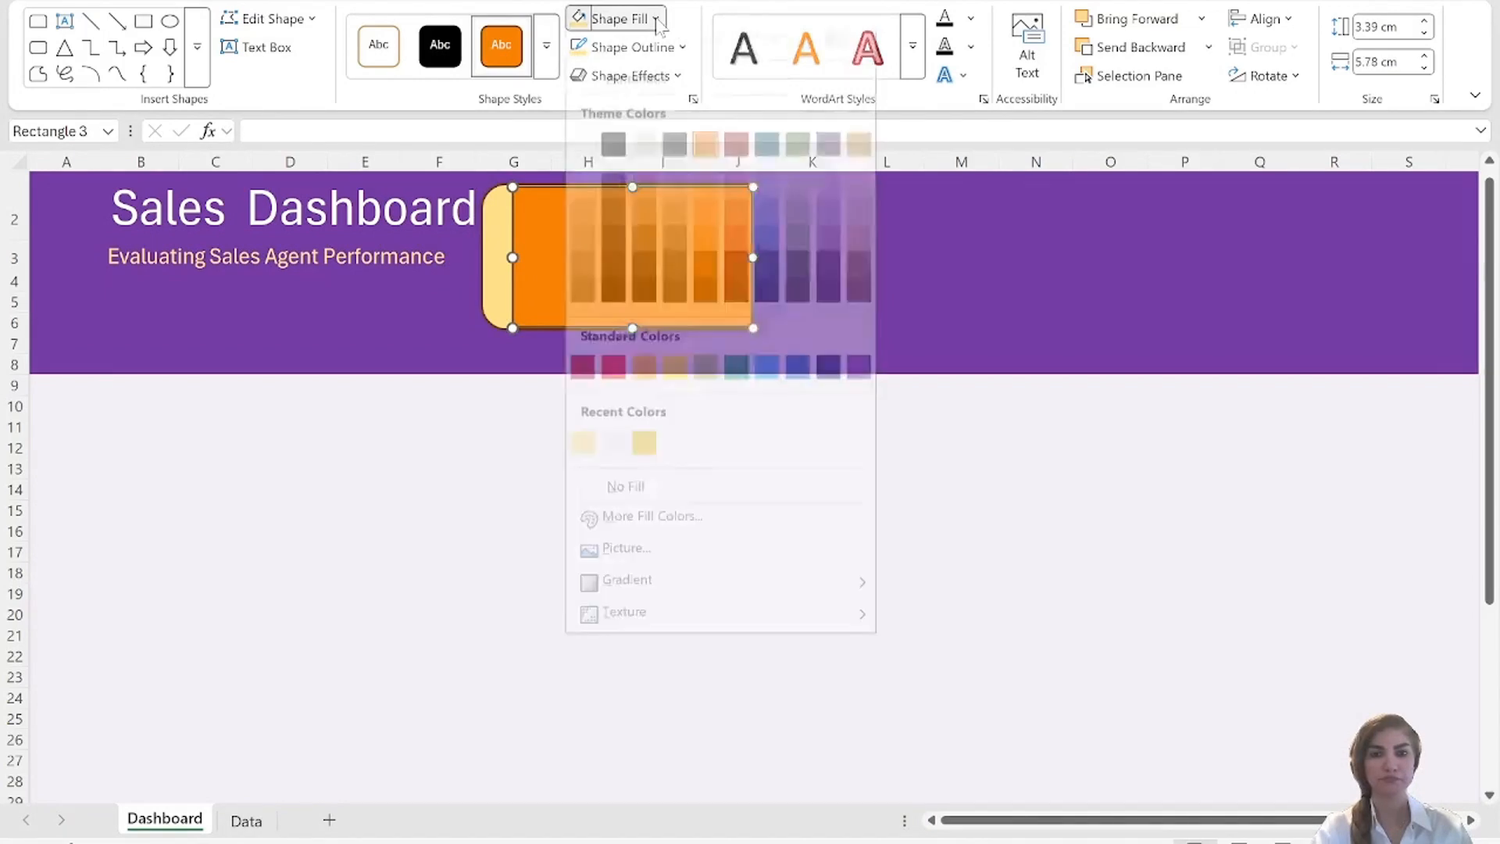
{"action": "left_click", "coordinate": [587, 164]}
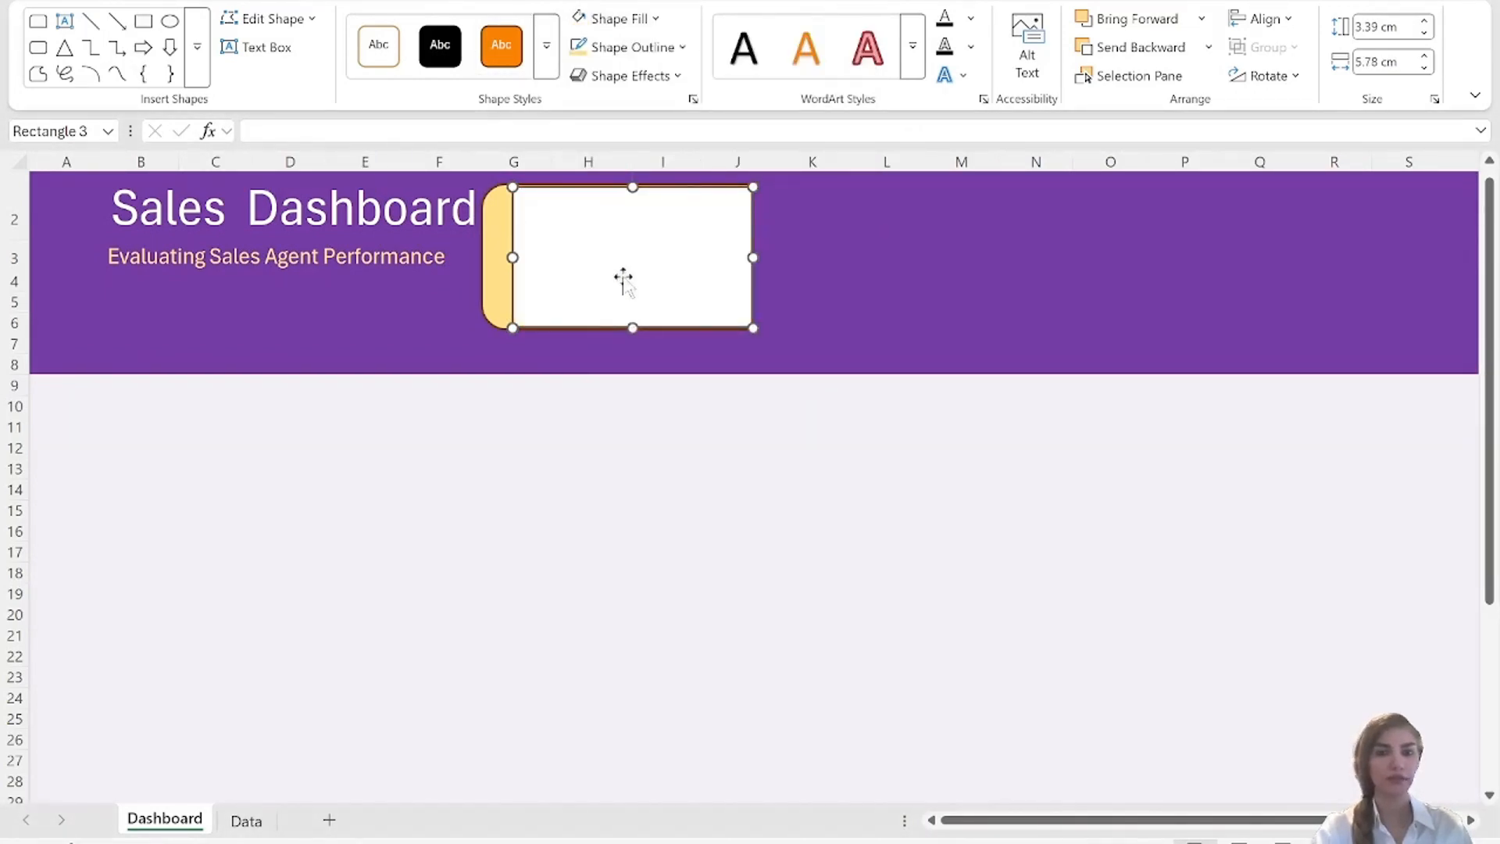
Extend the white rectangle upward to a height of about 3.44 cm, flush with the yellow shape's upper edge.
{"action": "left_click", "coordinate": [855, 288]}
{"action": "left_click", "coordinate": [632, 188]}
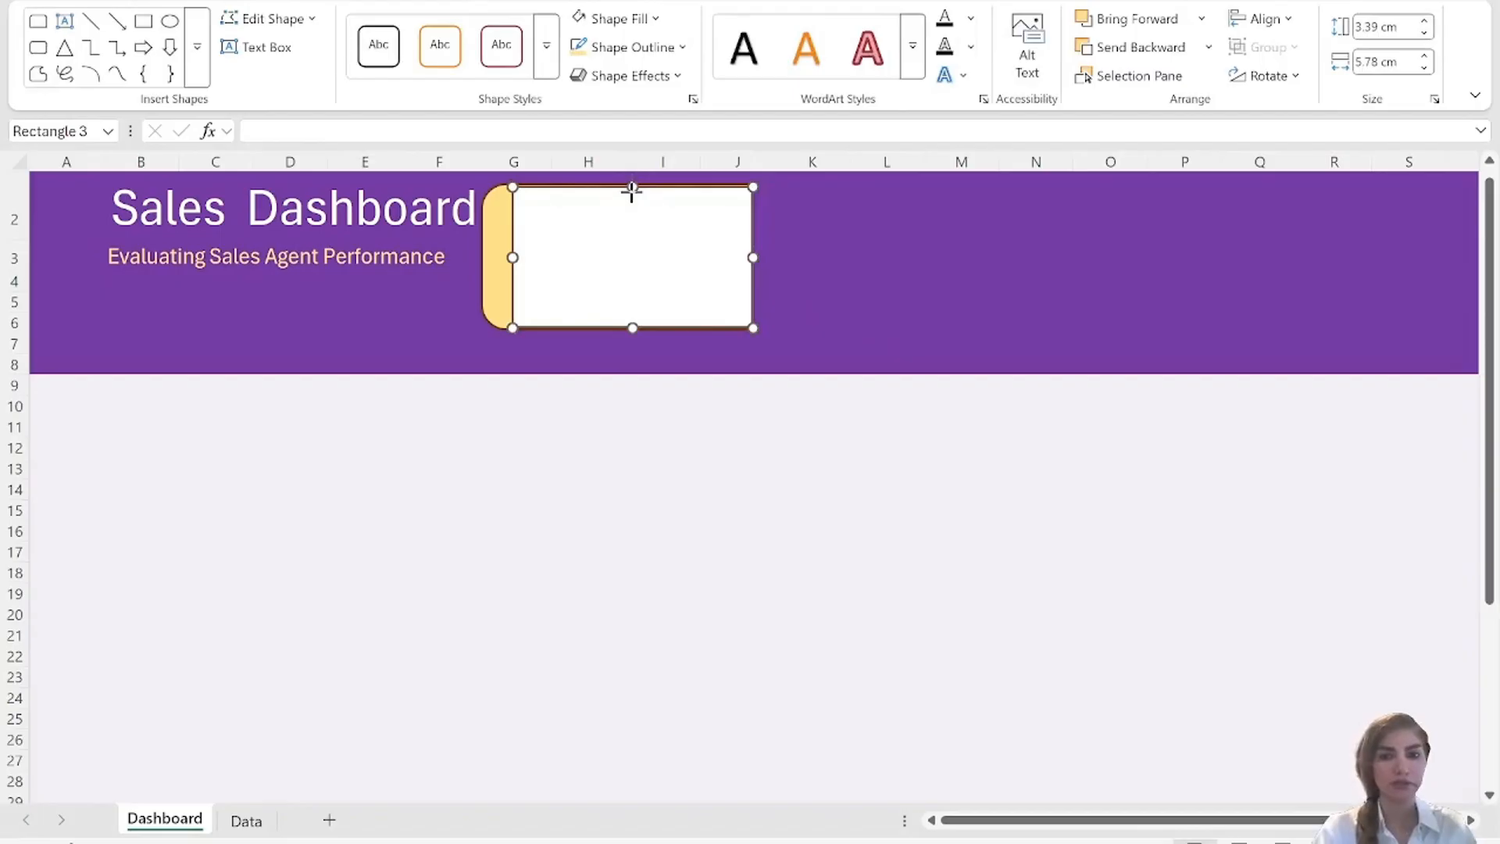
{"action": "left_click_drag", "start_coordinate": [632, 187], "coordinate": [625, 186]}
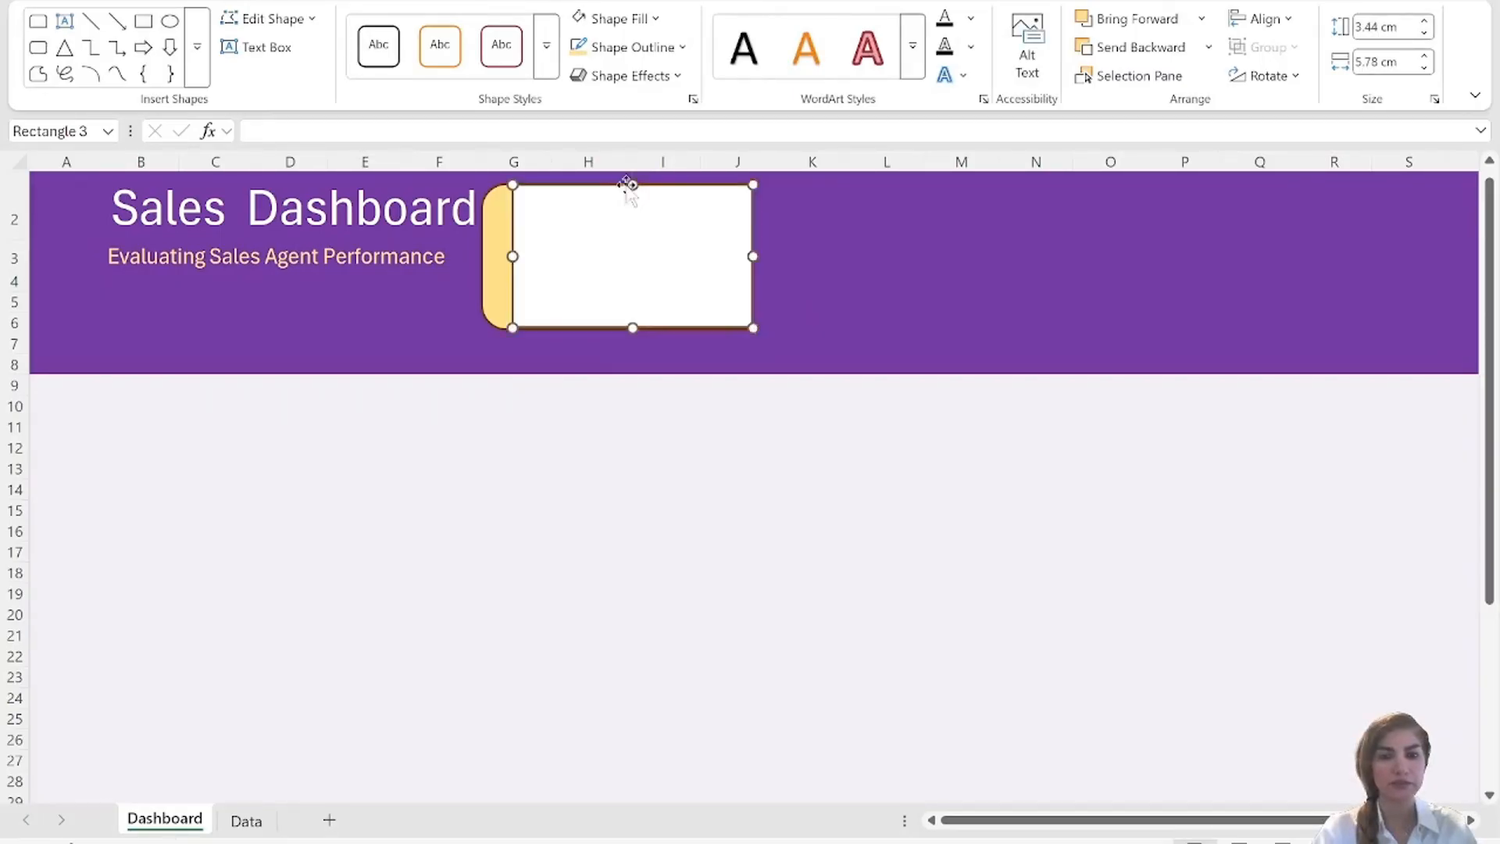
{"action": "left_click", "coordinate": [941, 322]}
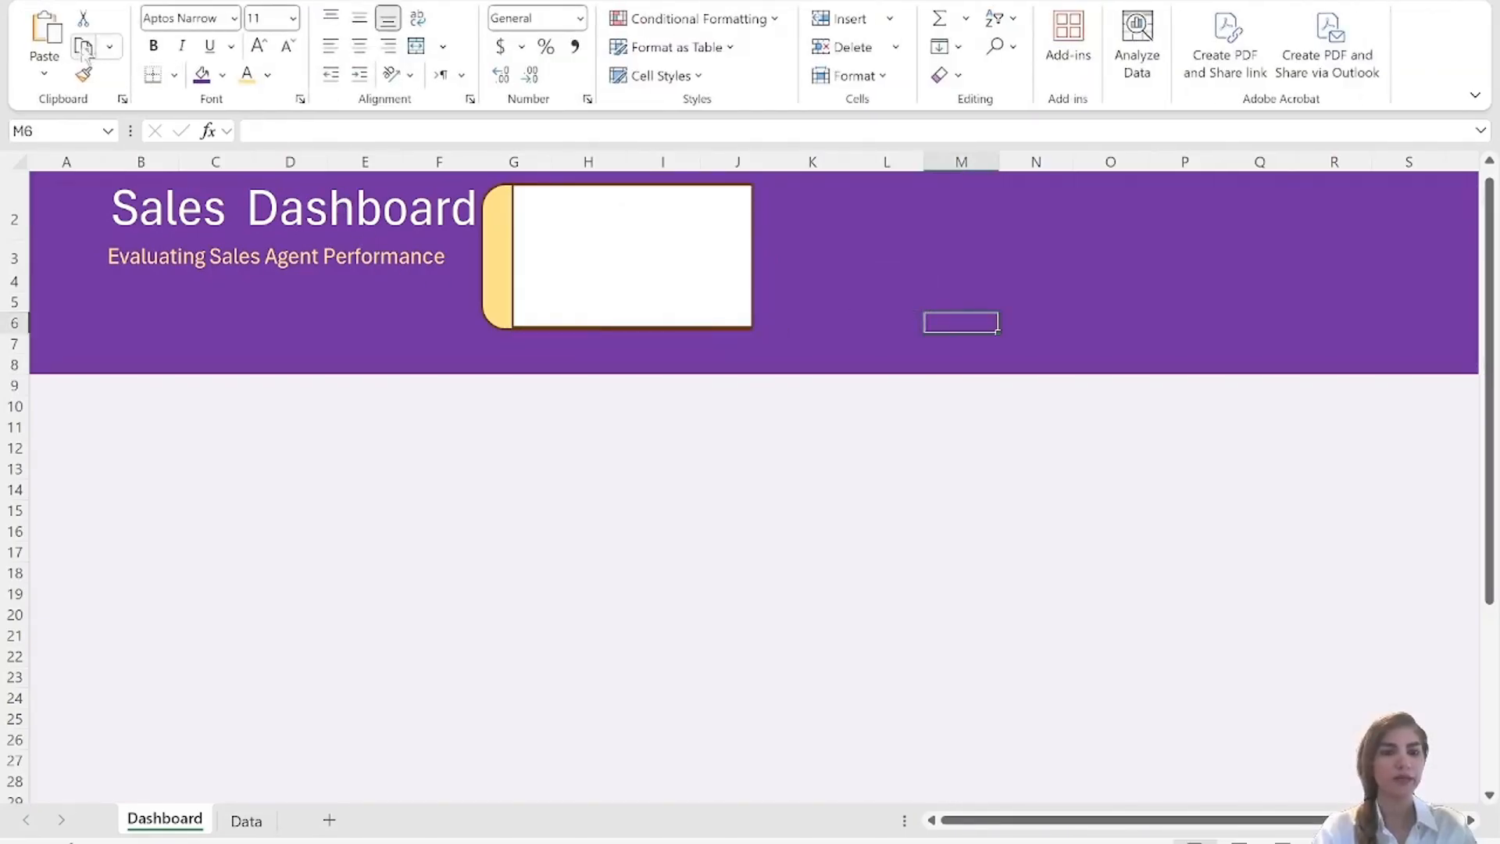
Draw a vertical divider line inside the white rectangle, in its half nearest the yellow strip.
{"action": "left_click", "coordinate": [603, 301]}
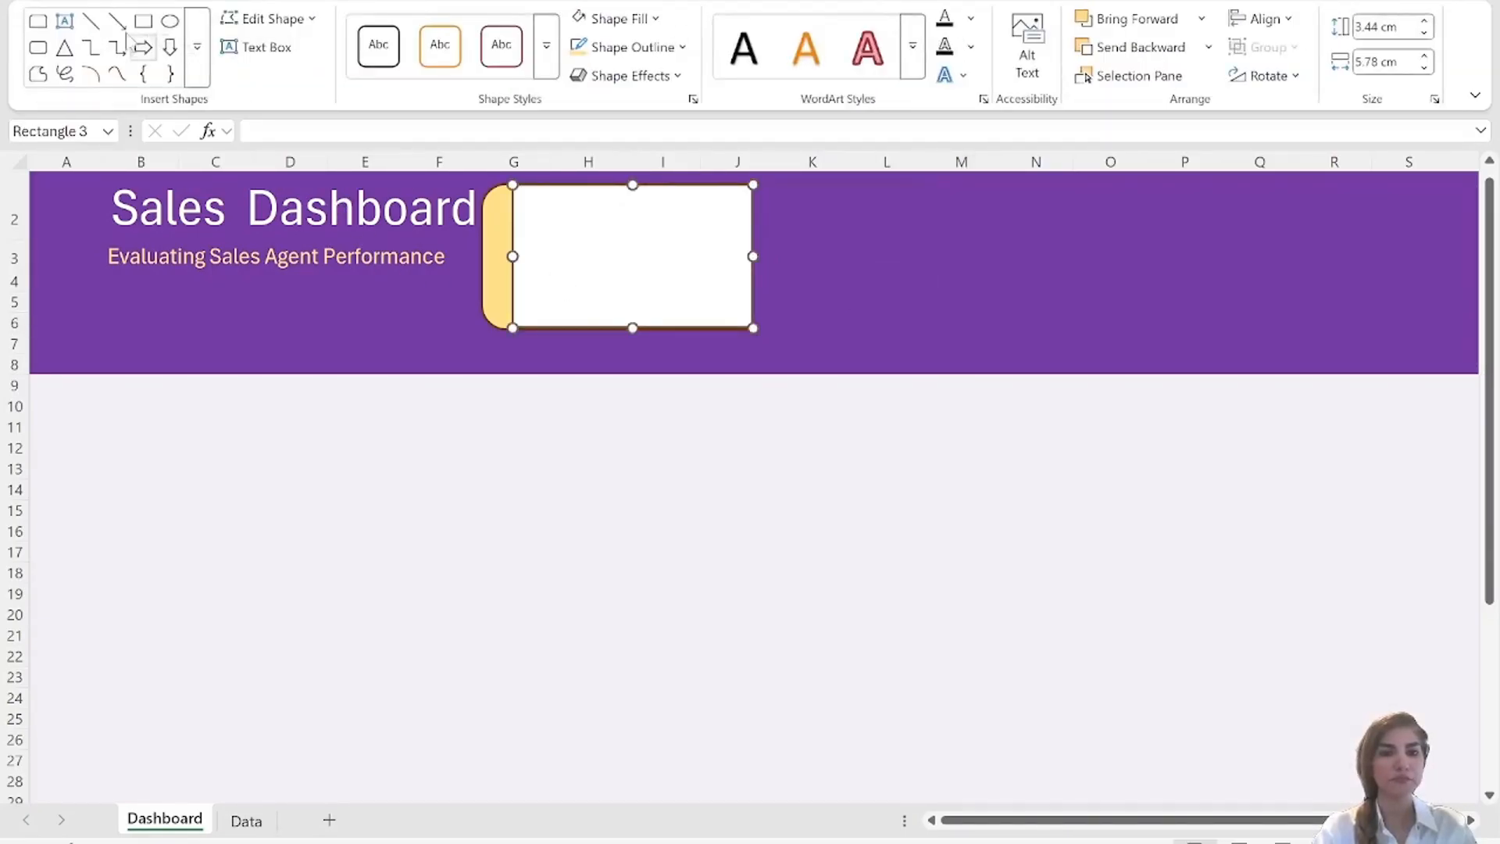
{"action": "left_click", "coordinate": [91, 21]}
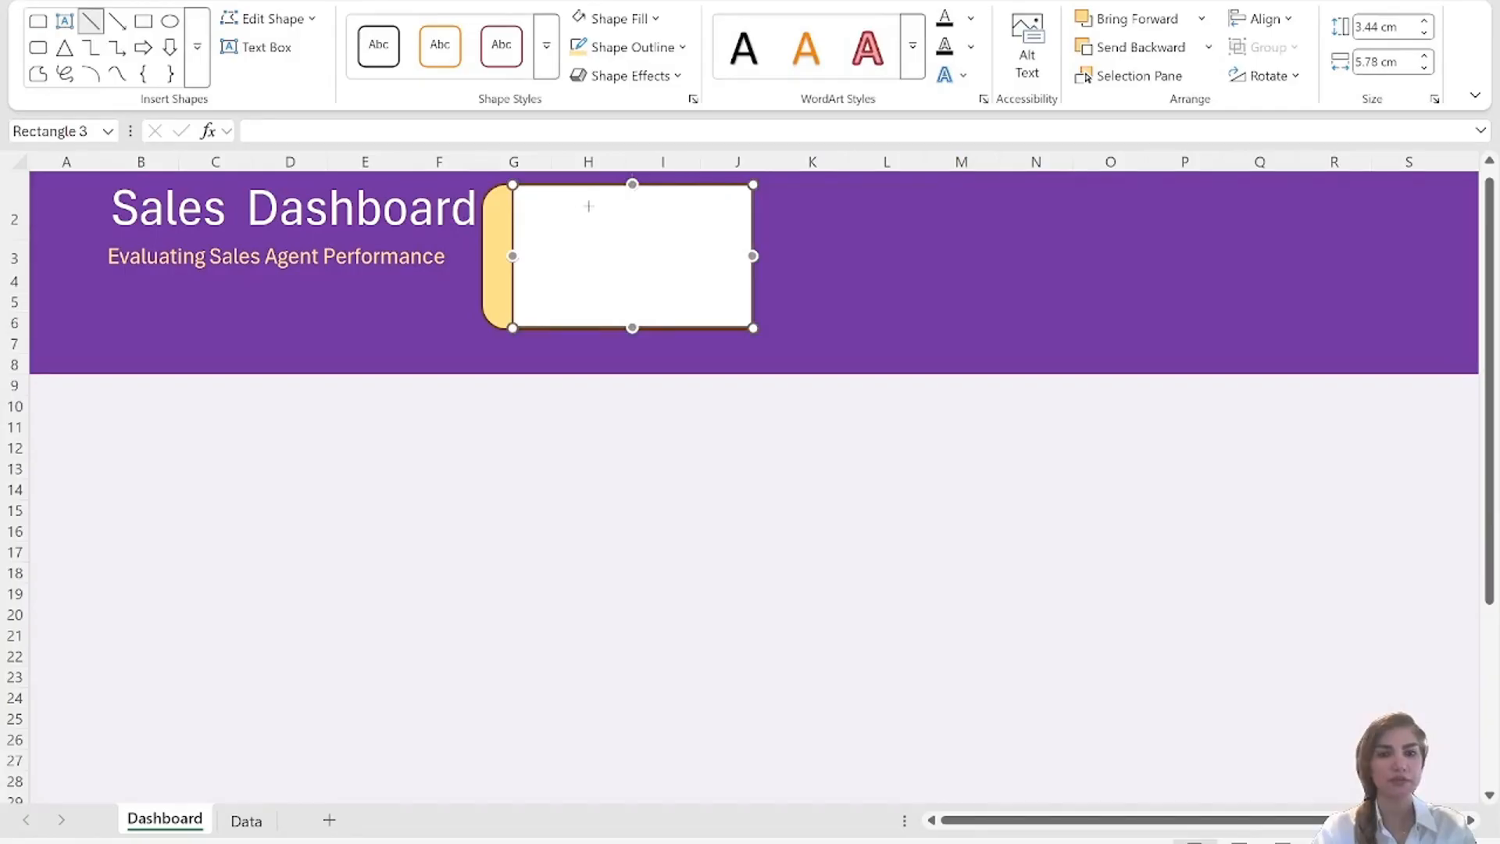
{"action": "left_click_drag", "start_coordinate": [588, 206], "coordinate": [588, 311]}
Duplicate the whole card, including the yellow shape, white rectangle and divider line, and place the copy beside the first card.
{"action": "left_click", "coordinate": [516, 226], "text": "shift"}
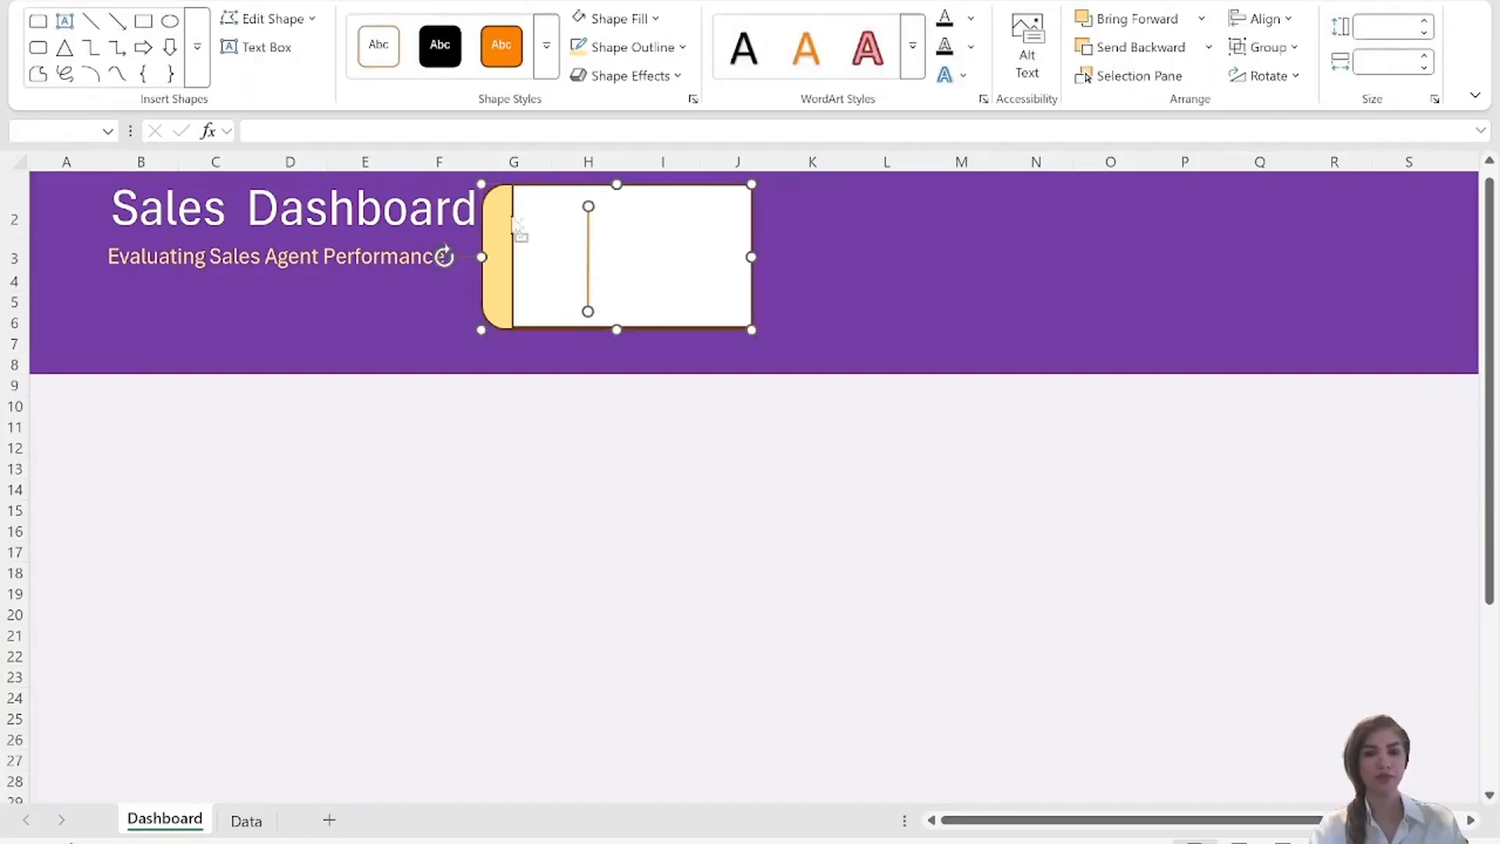
{"action": "left_click", "coordinate": [519, 233], "text": "shift"}
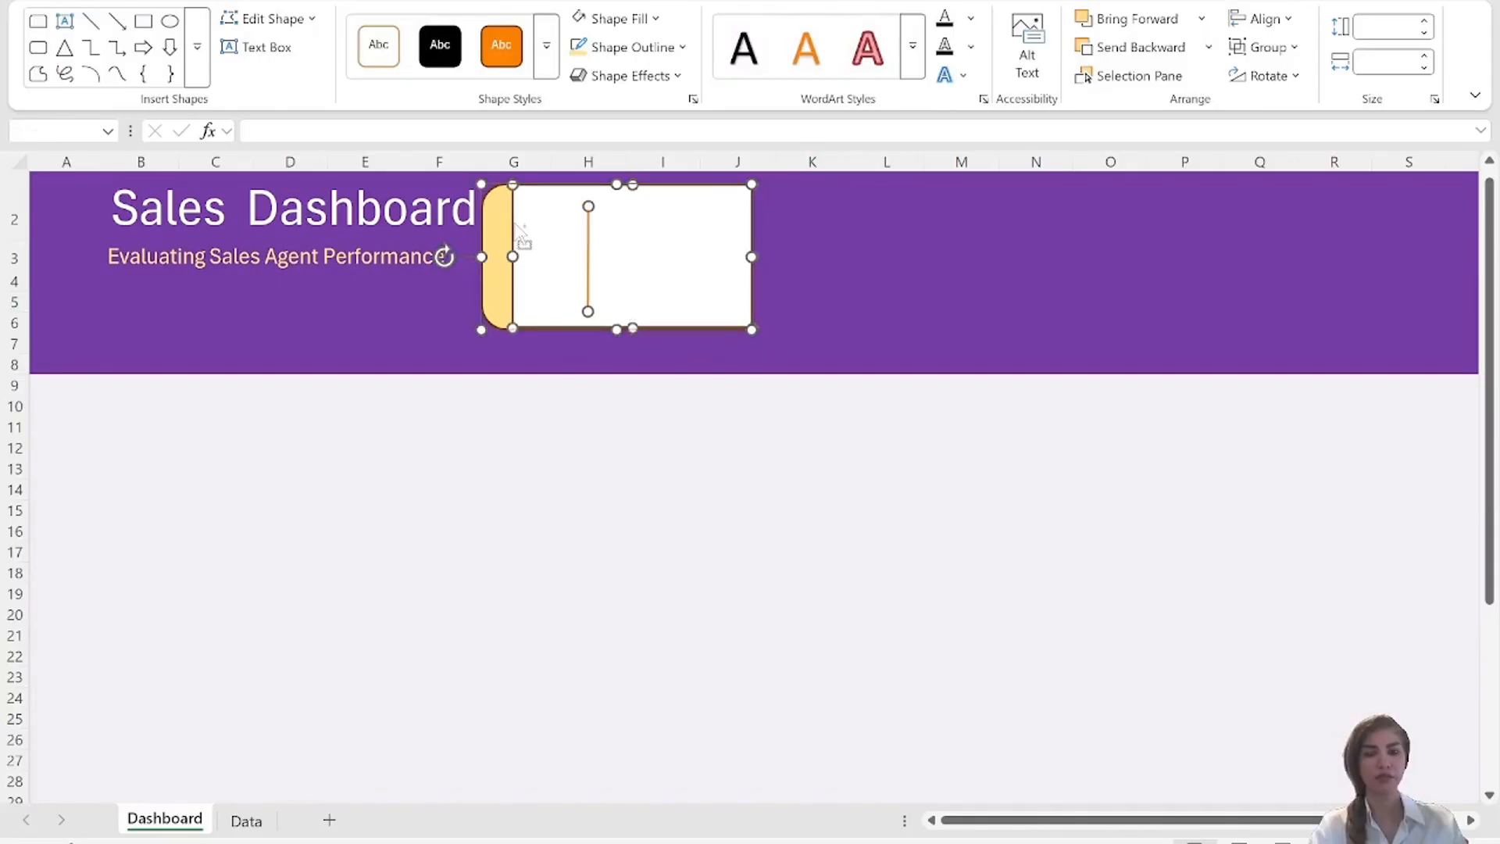
{"action": "left_click", "coordinate": [890, 261]}
{"action": "key", "text": "ctrl+v"}
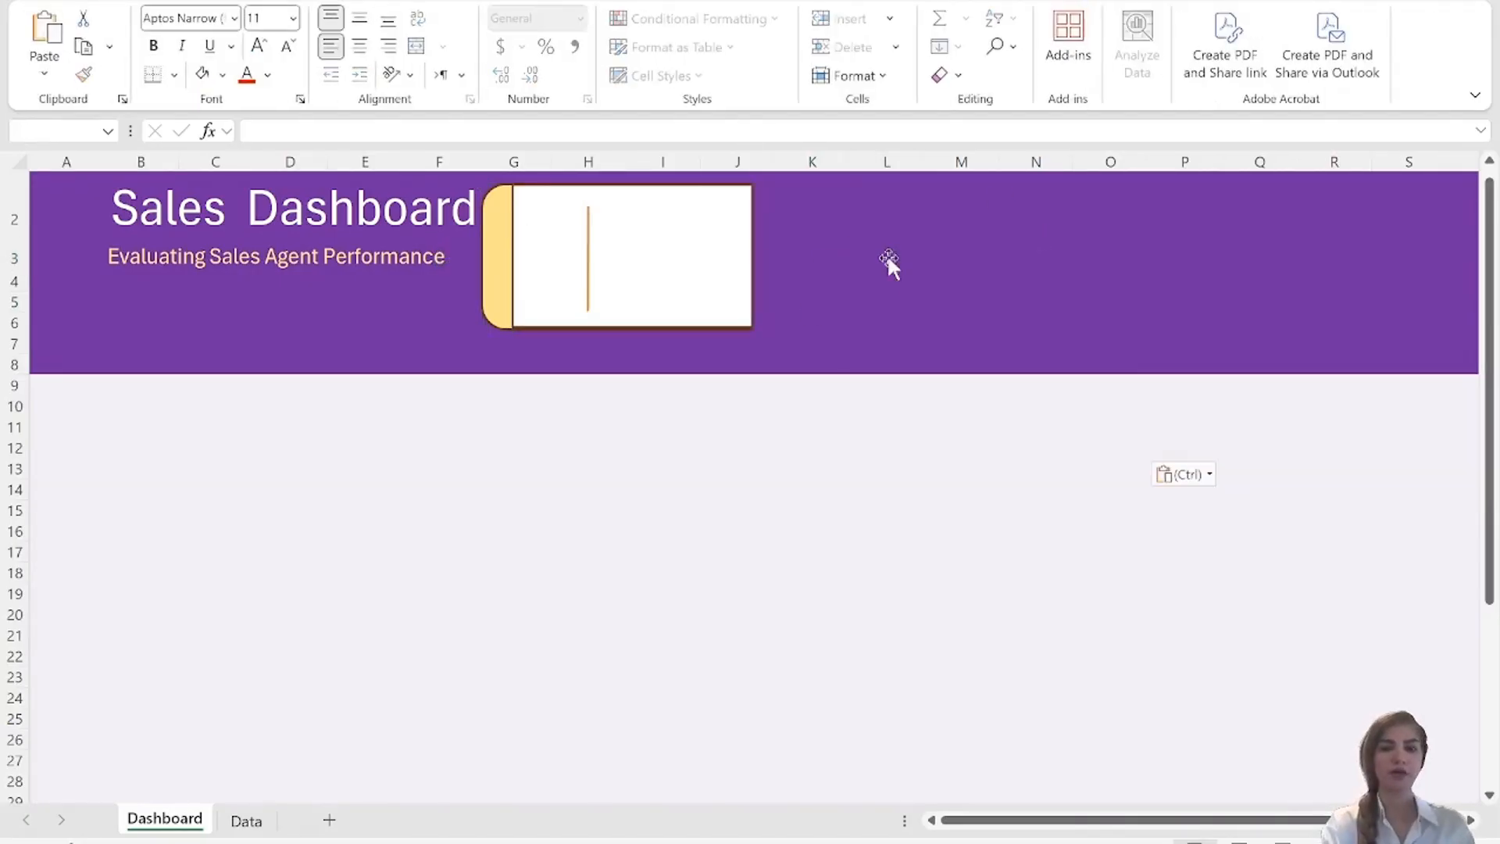
{"action": "left_click_drag", "start_coordinate": [1018, 302], "coordinate": [930, 240]}
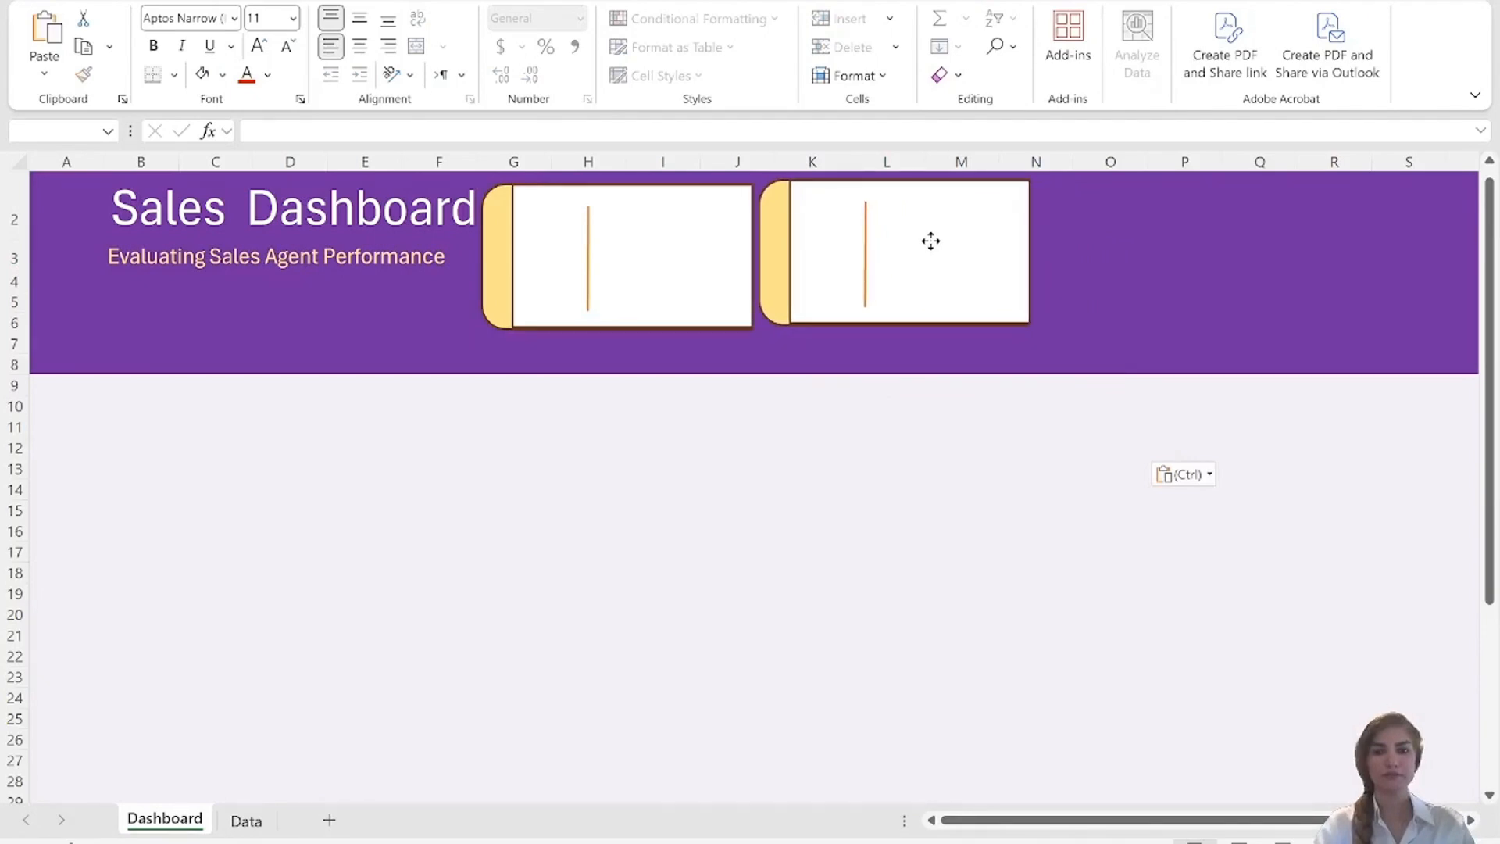
{"action": "left_click_drag", "start_coordinate": [930, 241], "coordinate": [929, 244]}
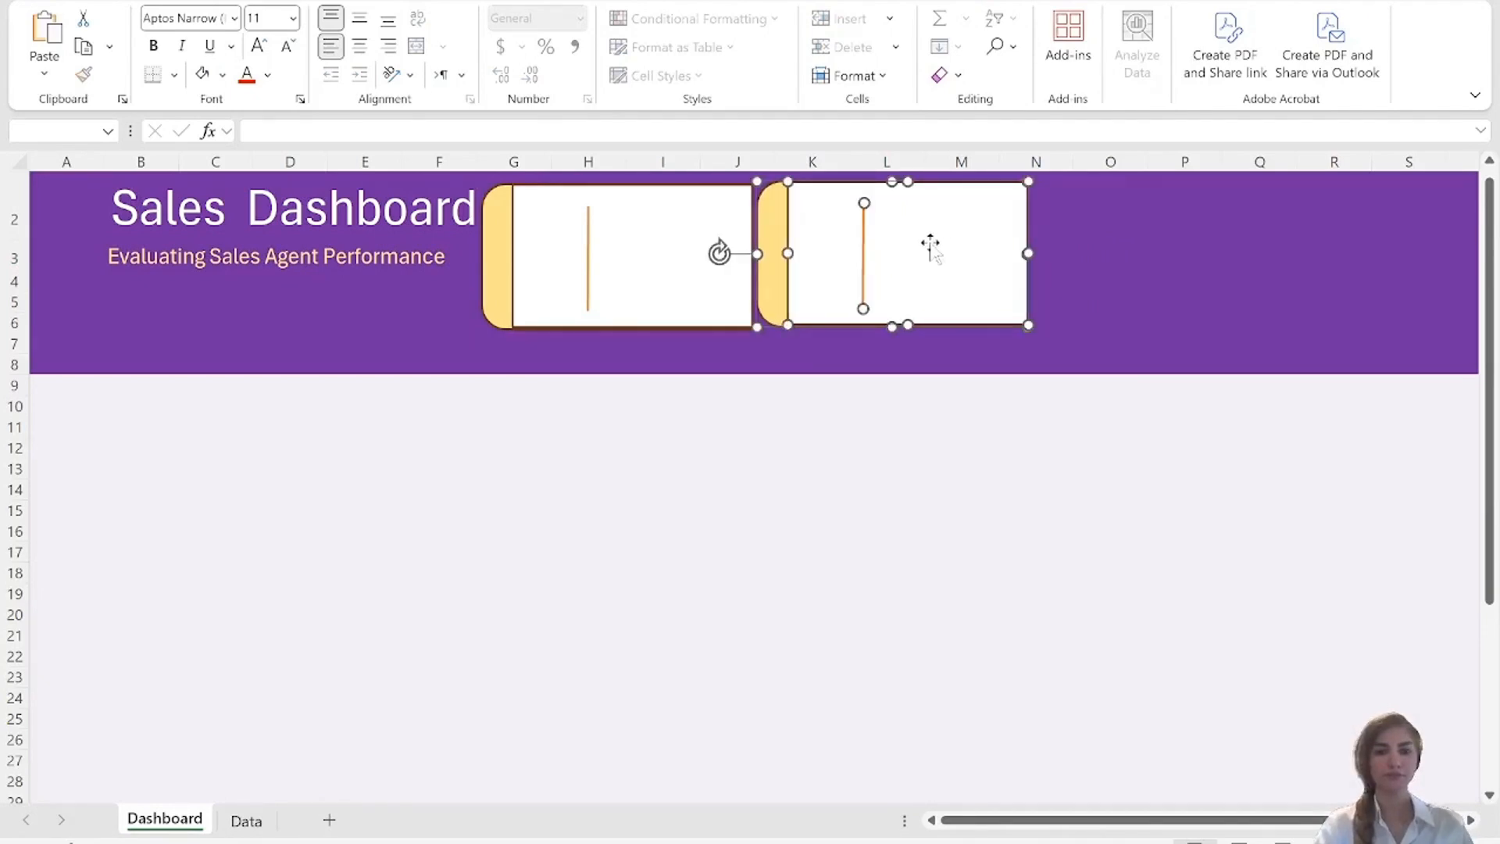
Place a third copy of the card beside the second one and narrow column A.
{"action": "key", "text": "ctrl+v"}
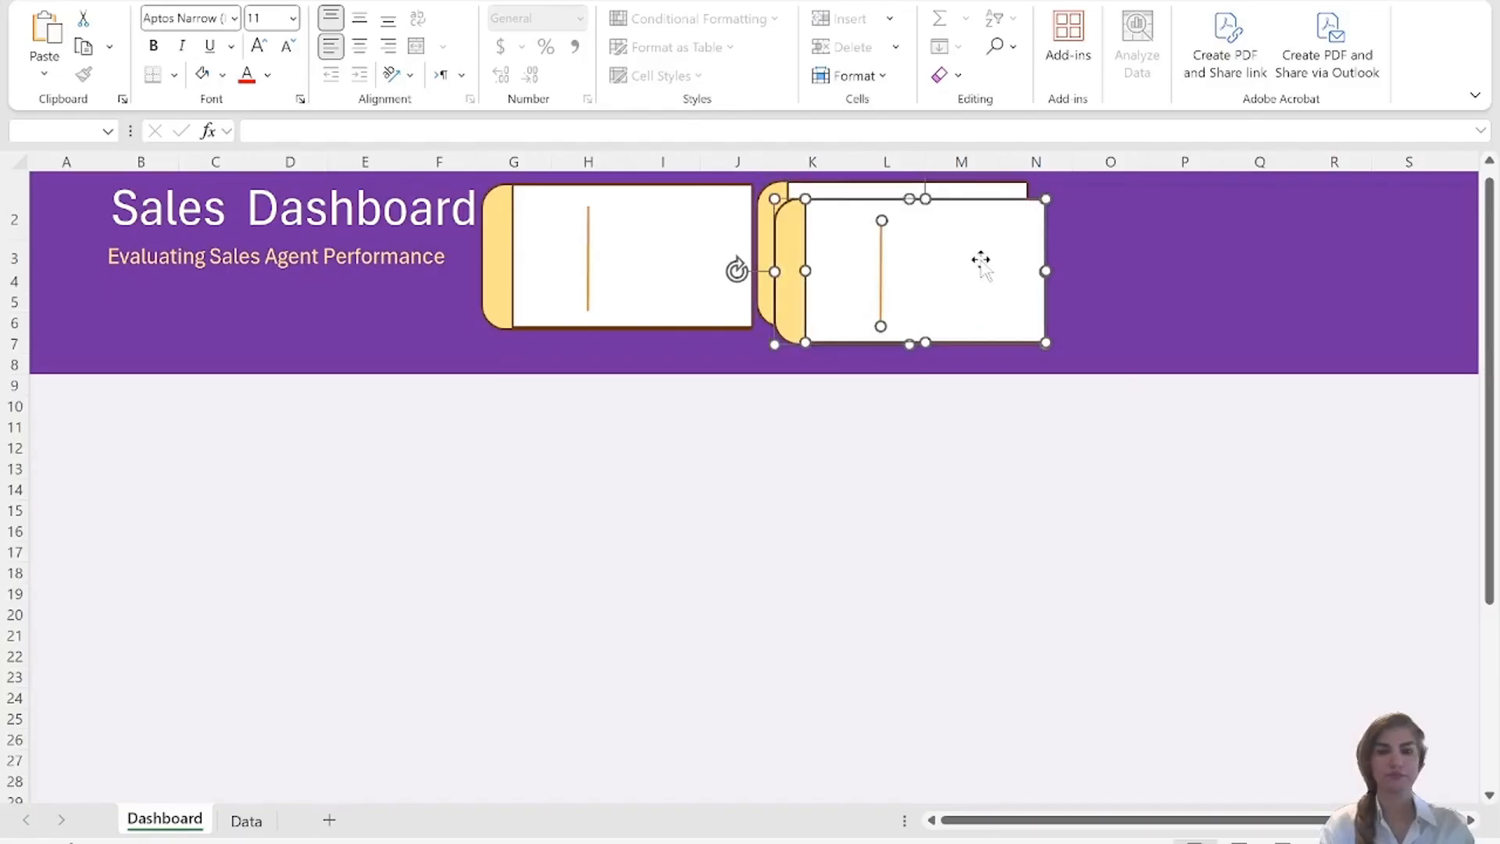
{"action": "left_click_drag", "start_coordinate": [982, 257], "coordinate": [1236, 241]}
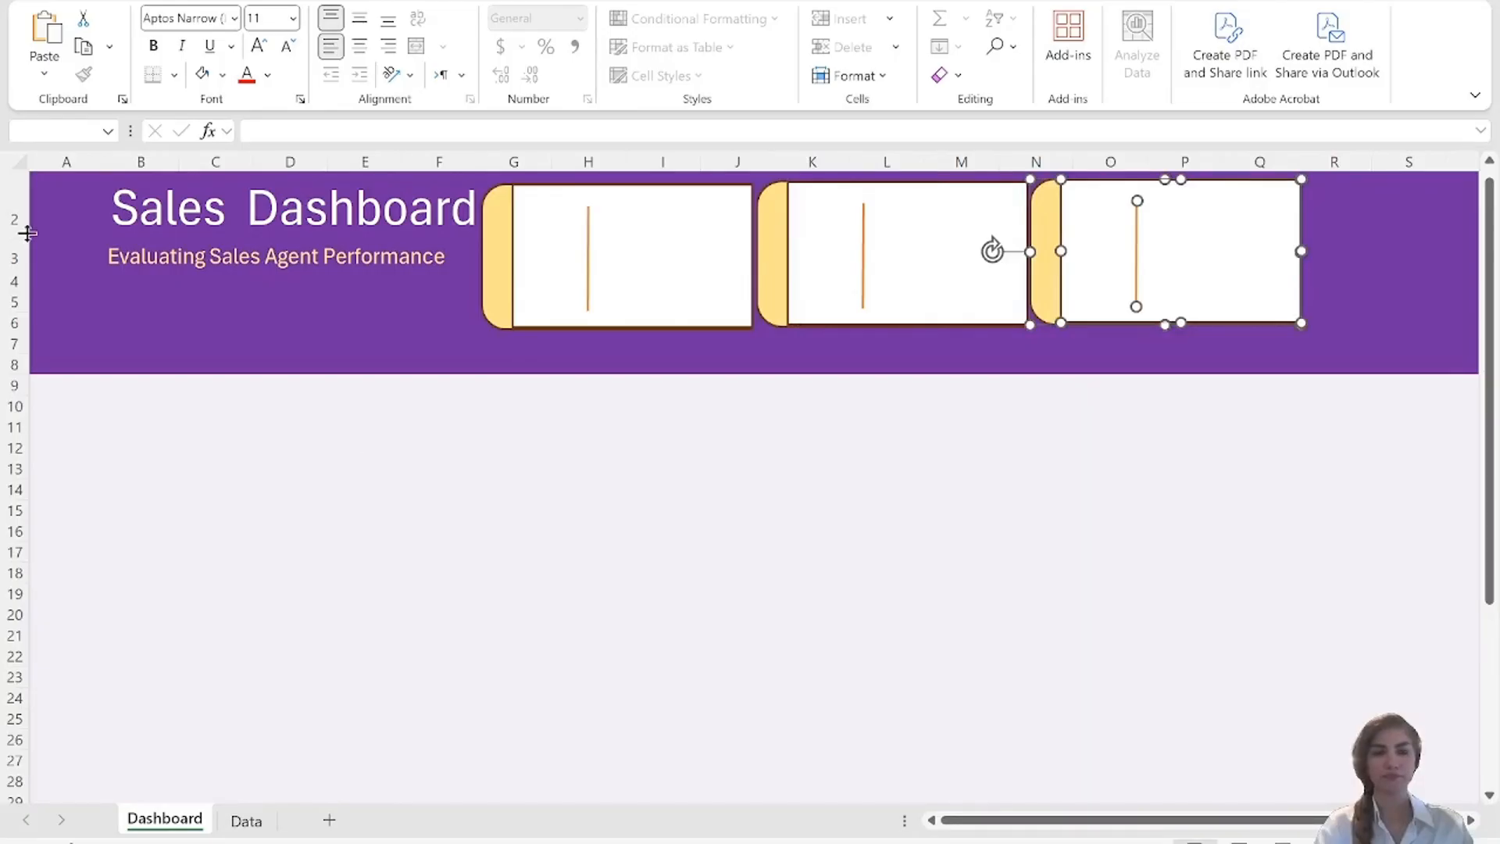
{"action": "left_click_drag", "start_coordinate": [105, 163], "coordinate": [47, 166]}
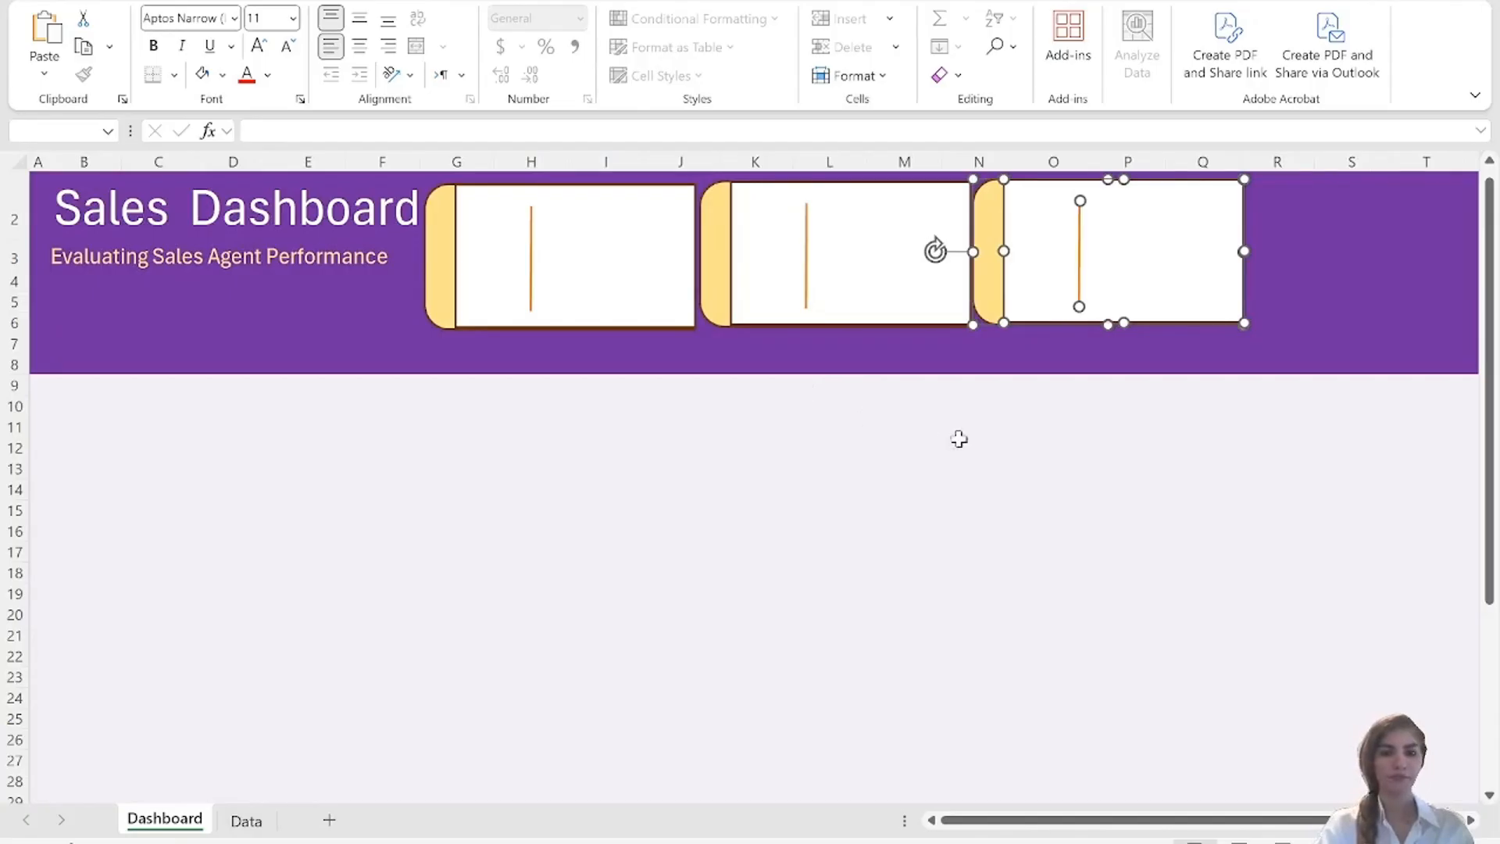
Paste a fourth copy of the card and place it beside the third one in the header.
{"action": "left_click", "coordinate": [1330, 273]}
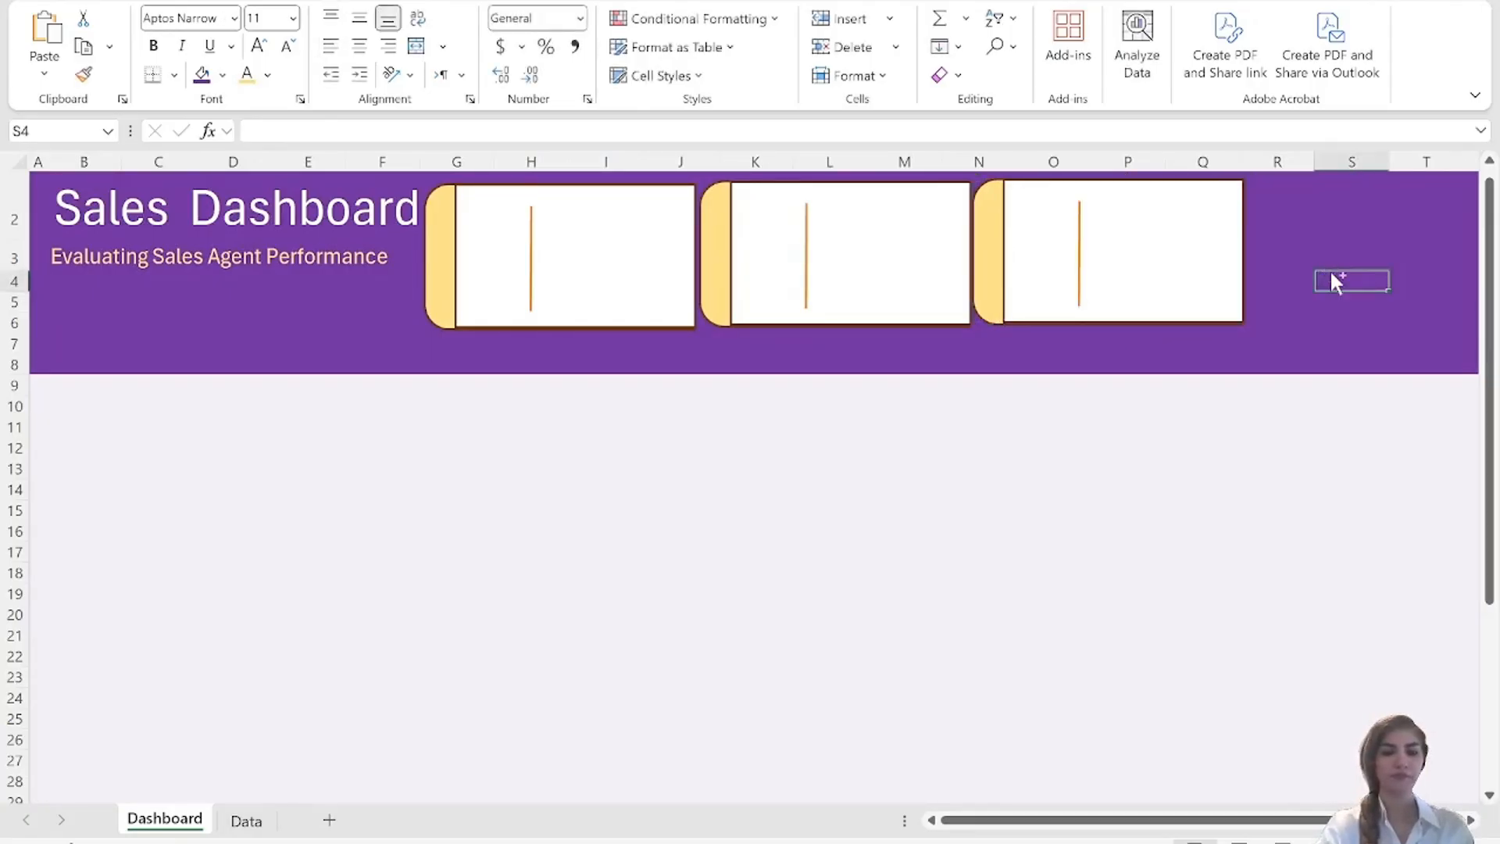
{"action": "key", "text": "ctrl+v"}
{"action": "left_click_drag", "start_coordinate": [1402, 315], "coordinate": [1315, 218]}
{"action": "left_click", "coordinate": [648, 553]}
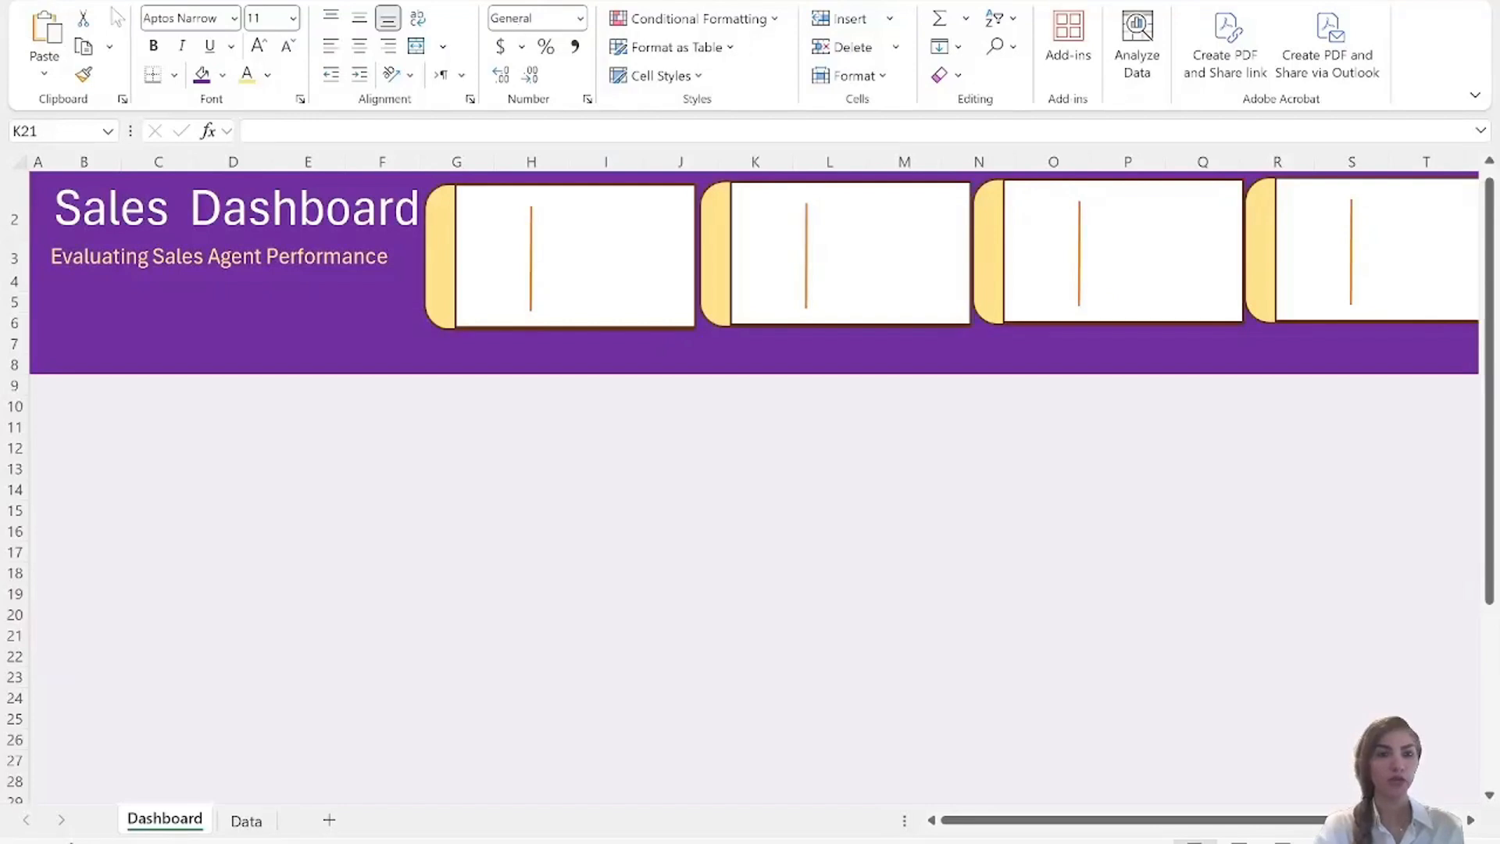
Search the stock icons for "phone" and select the outlined ringing handset icon.
{"action": "left_click", "coordinate": [152, 3]}
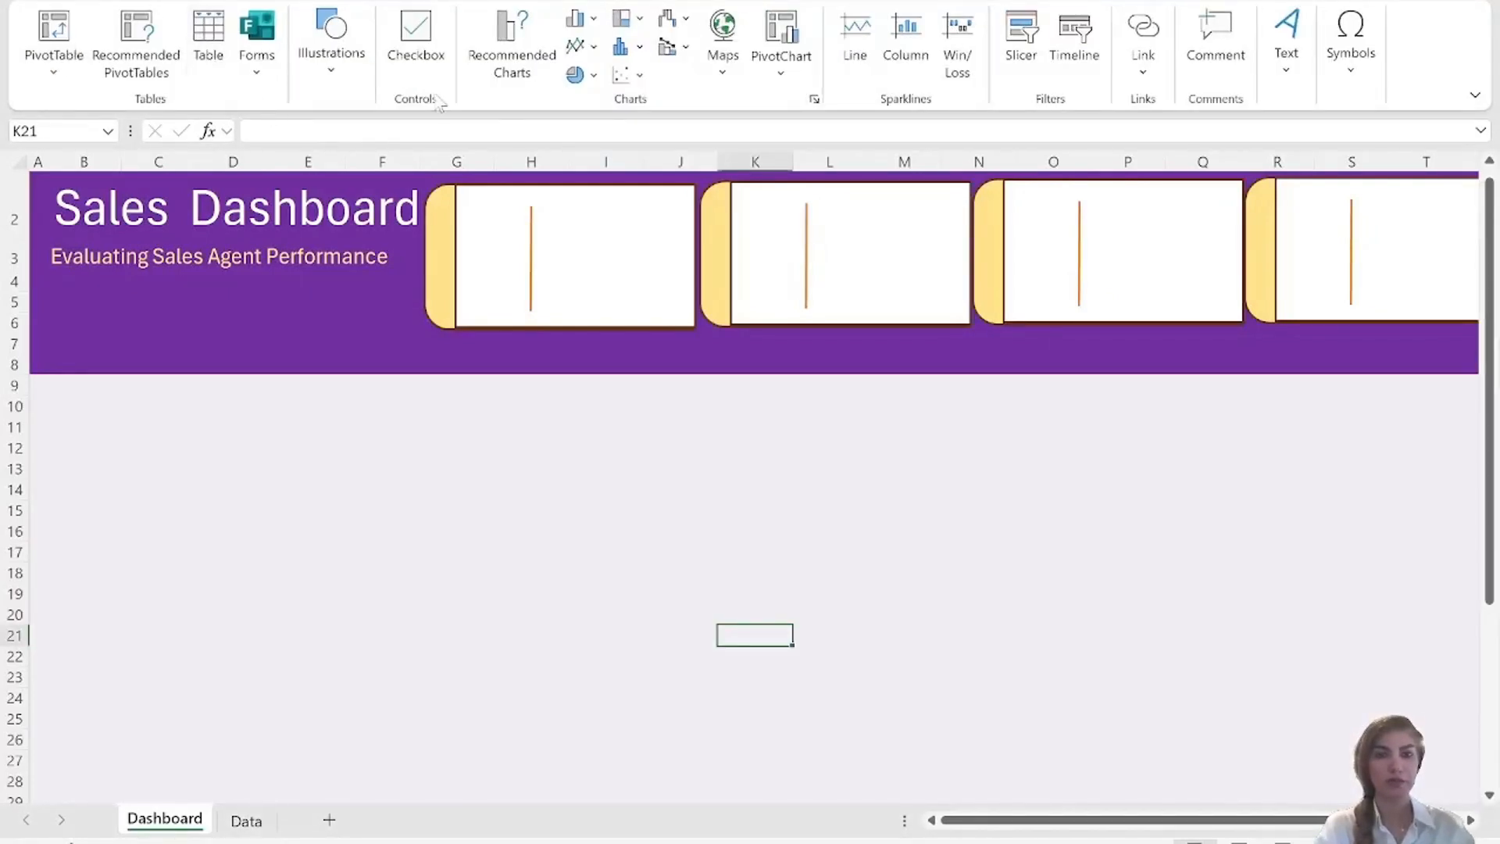
{"action": "left_click", "coordinate": [348, 76]}
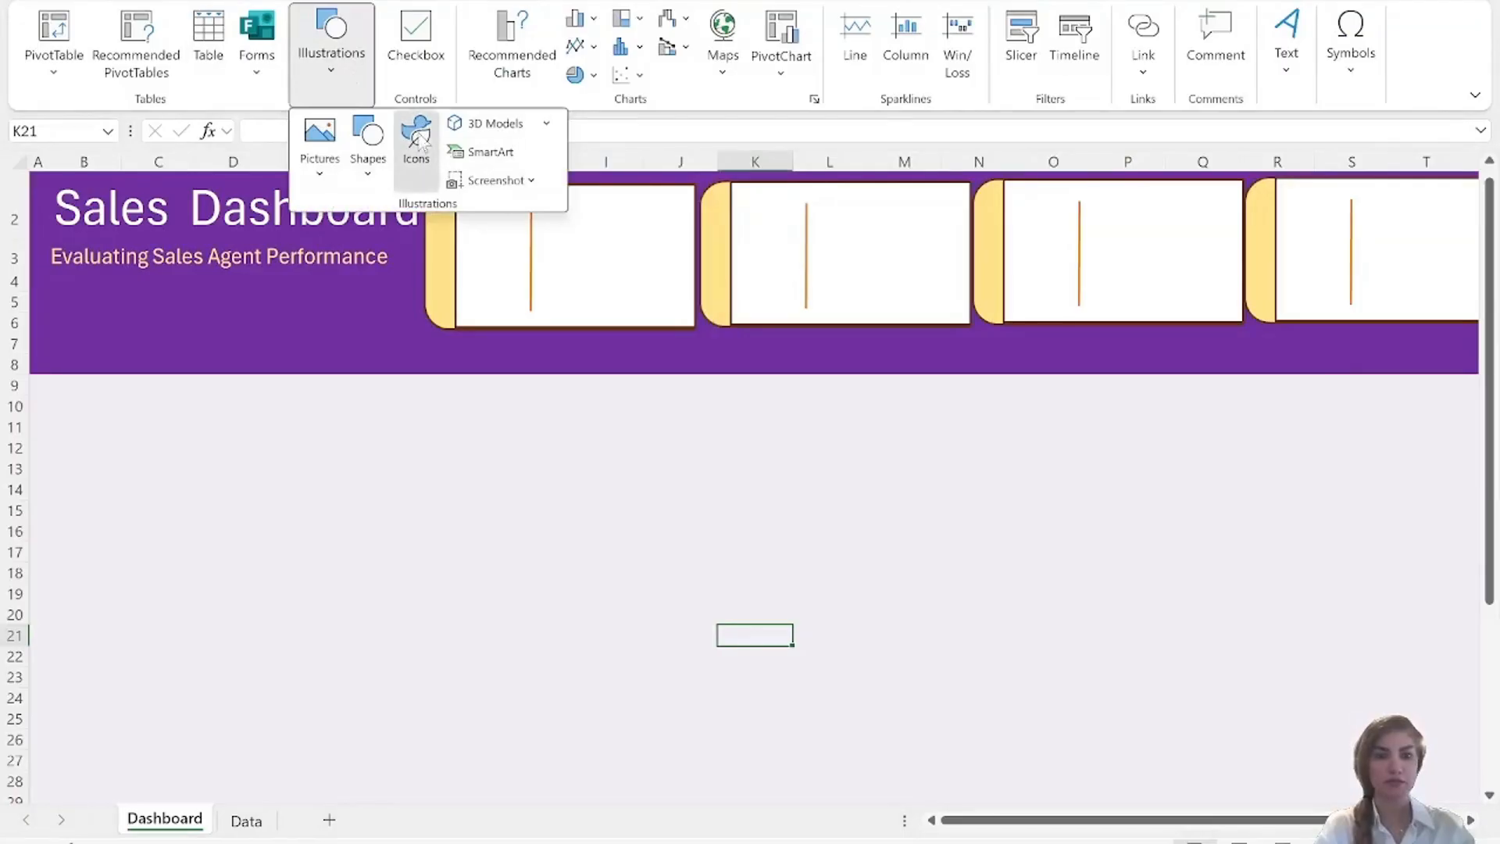
{"action": "left_click", "coordinate": [417, 134]}
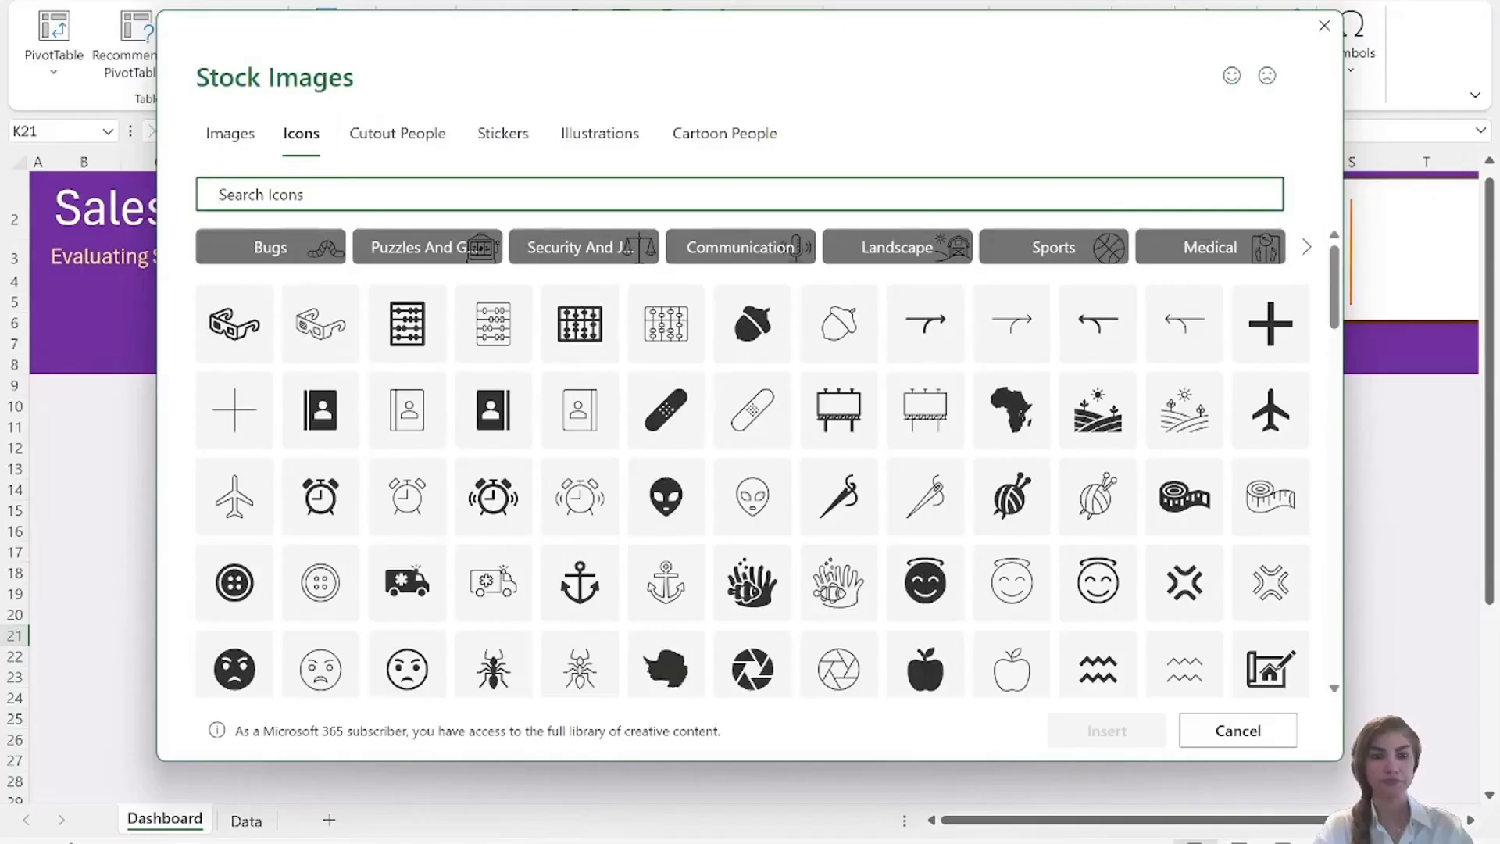
{"action": "type", "text": "phone"}
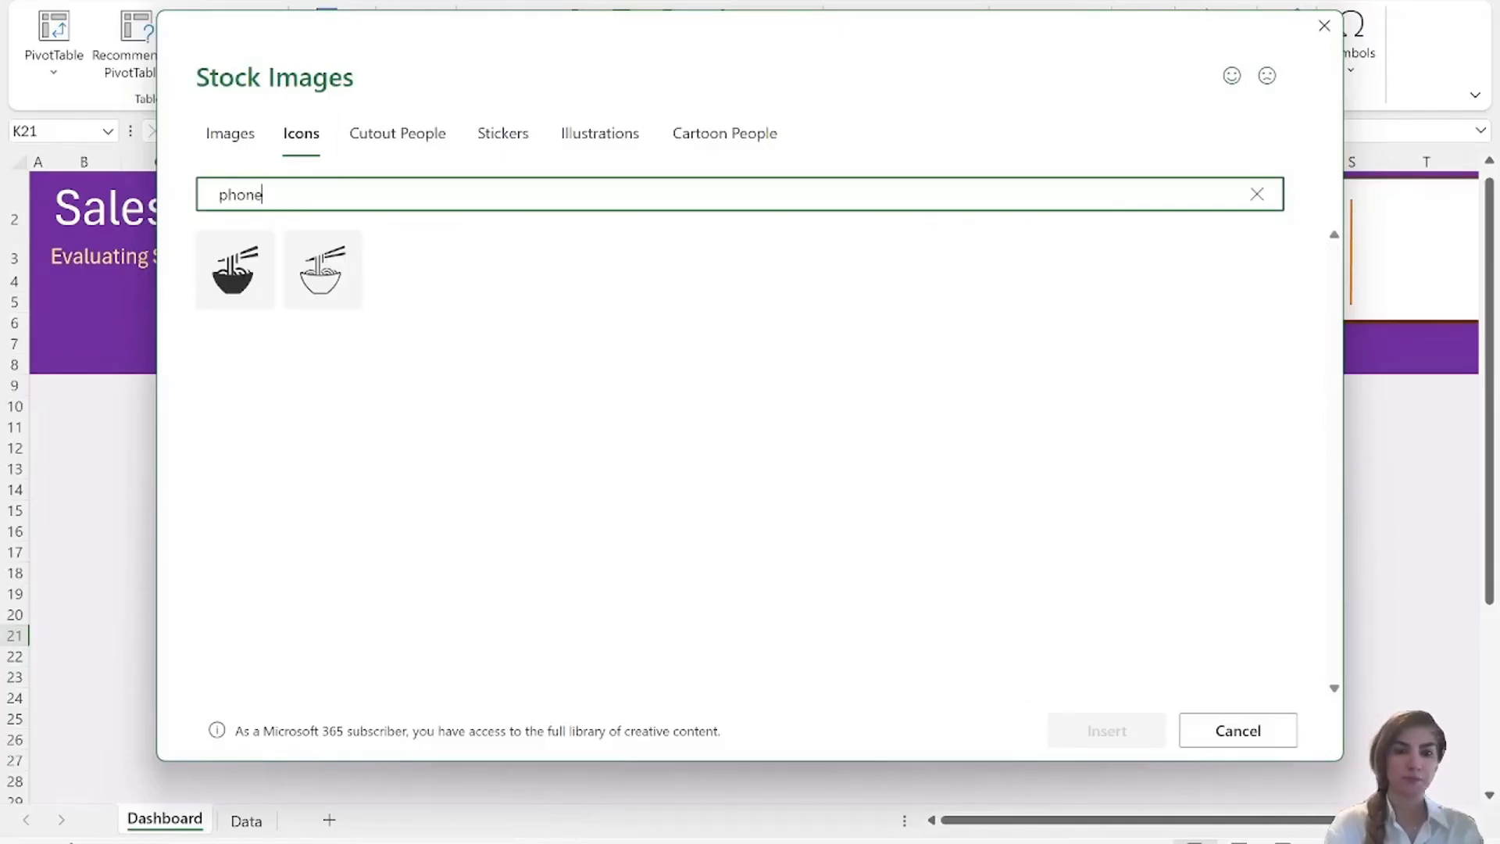
{"action": "left_click", "coordinate": [430, 266]}
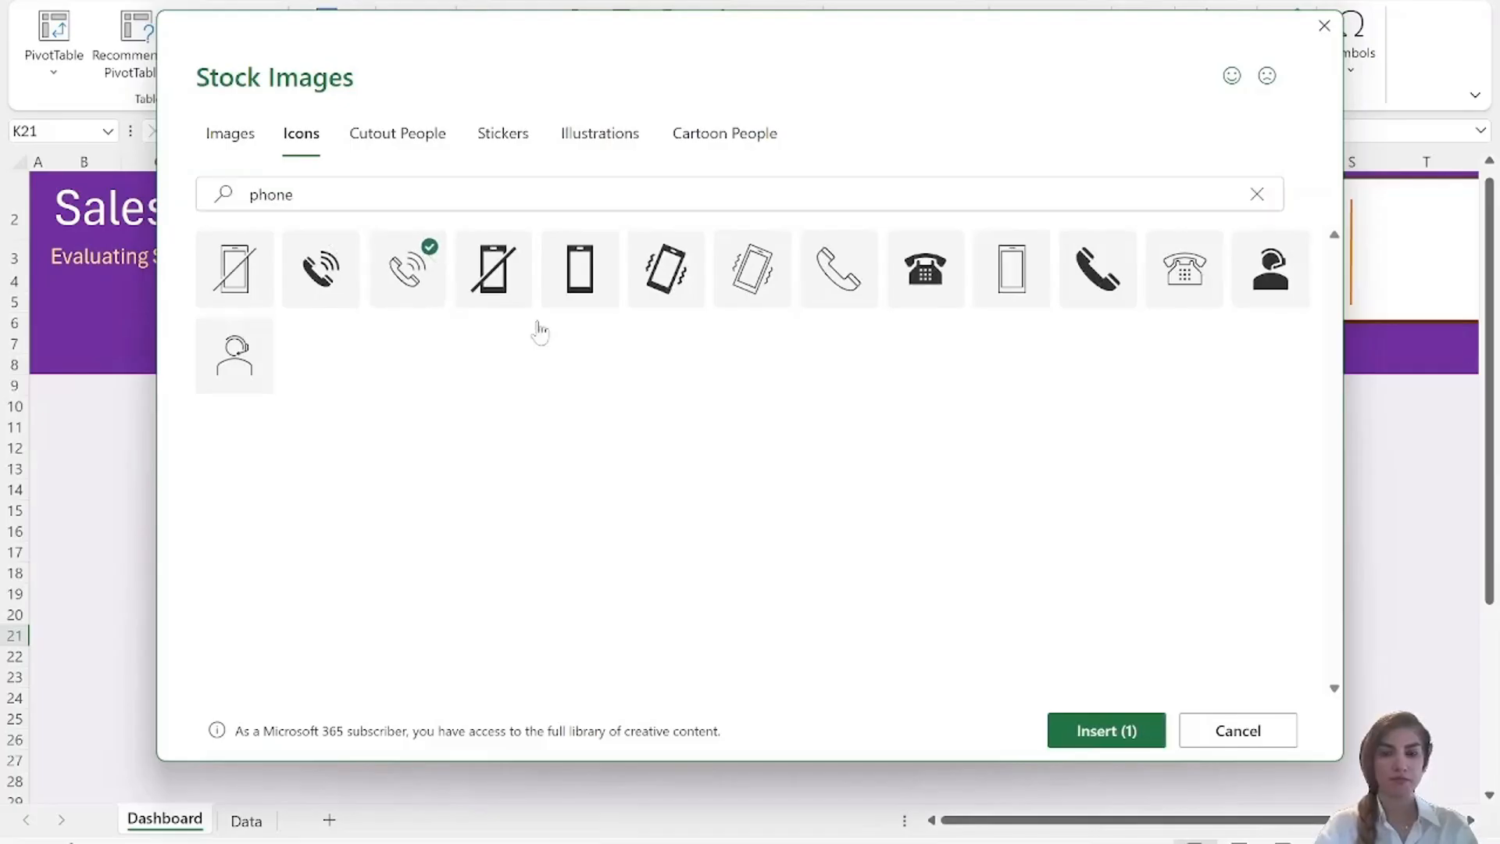
{"action": "left_click", "coordinate": [1079, 730]}
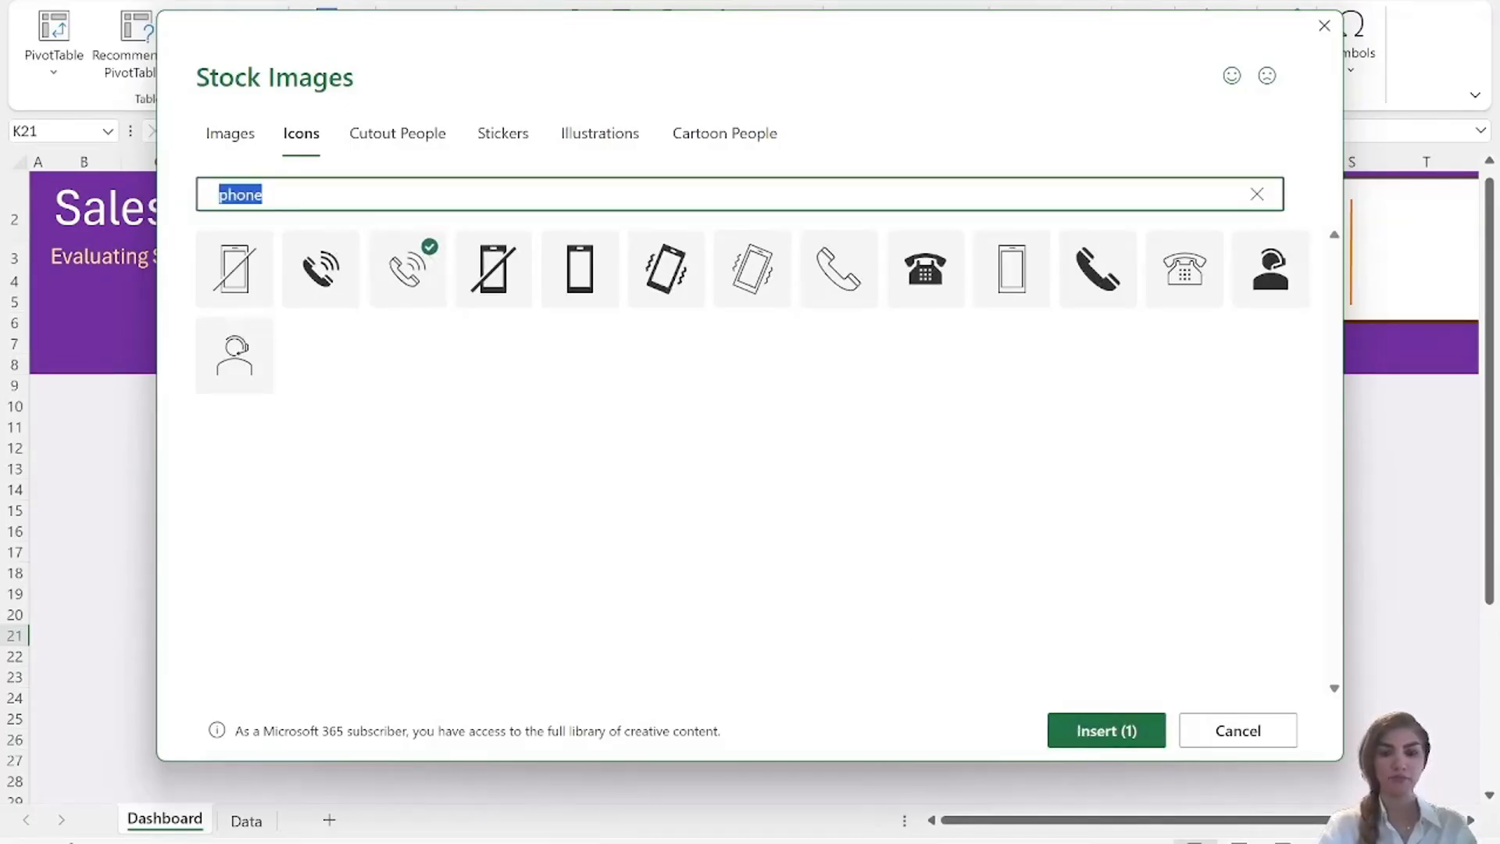
Search the stock icons for "prize" and add the outlined award ribbon icon to the selection.
{"action": "type", "text": "pri"}
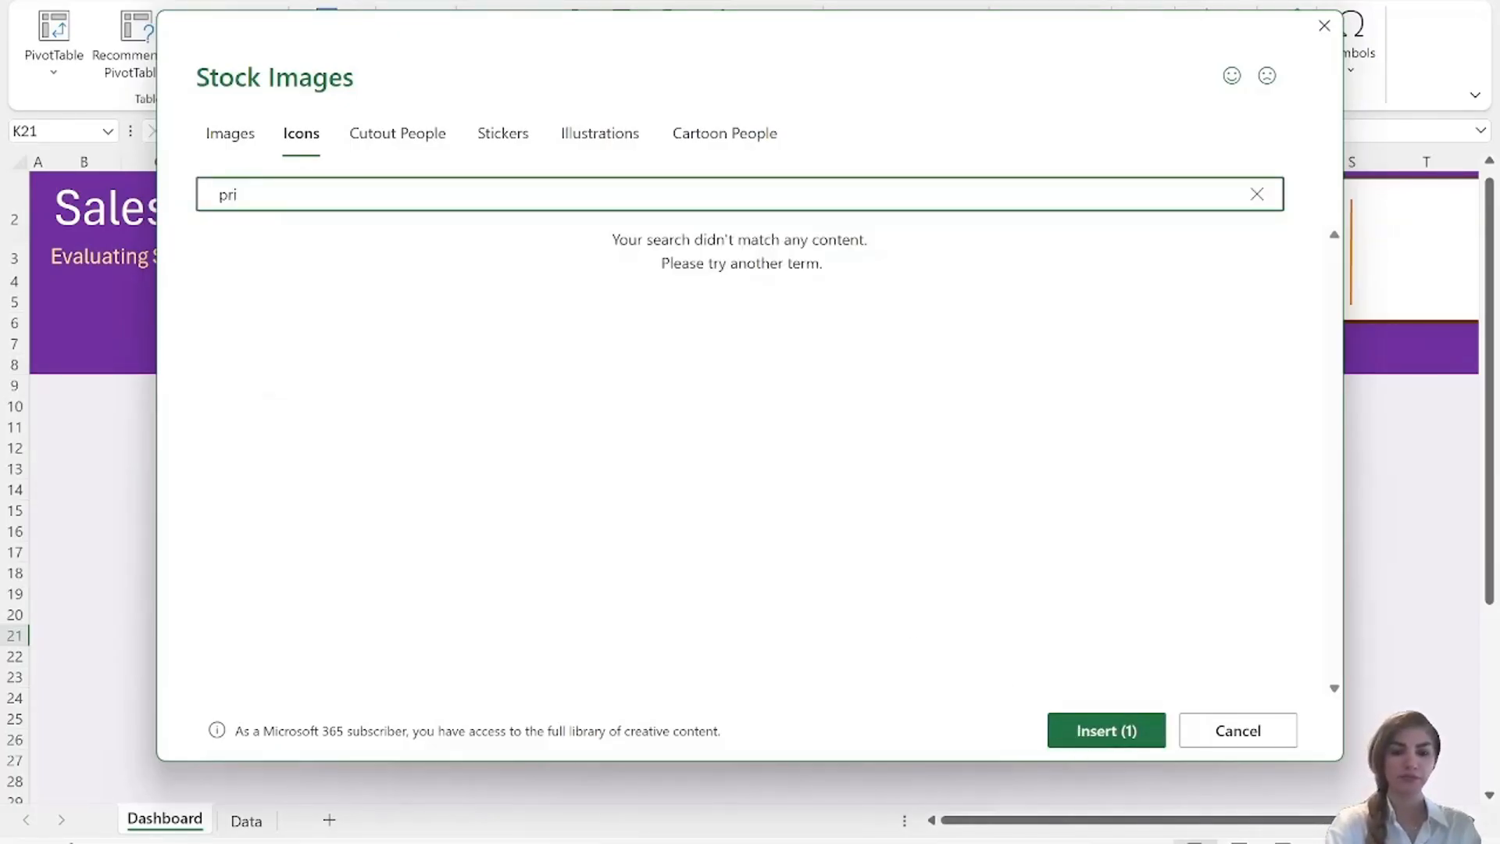
{"action": "type", "text": "xe"}
{"action": "type", "text": "ze"}
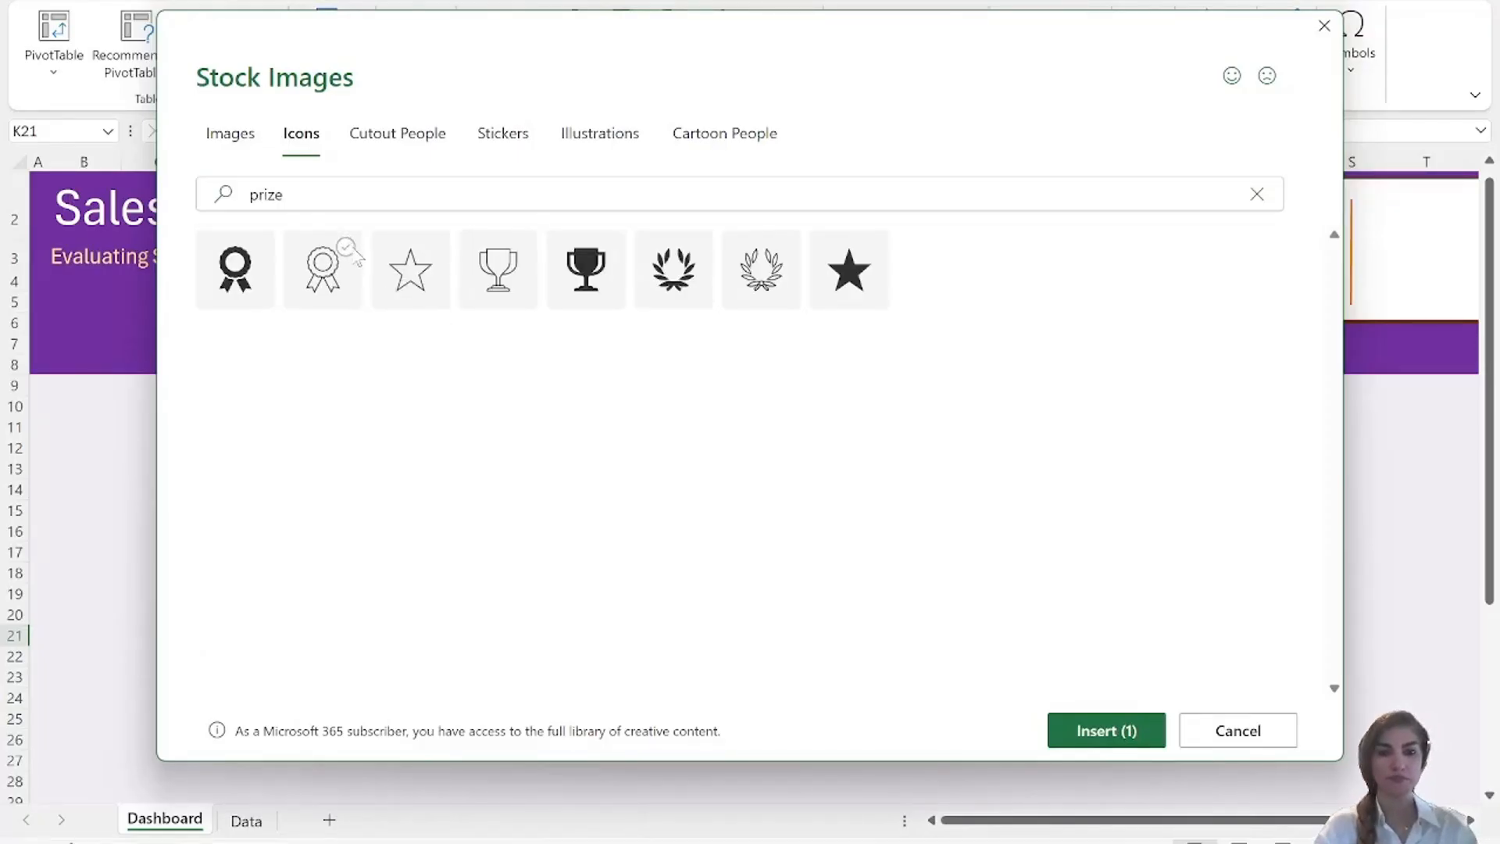
{"action": "left_click", "coordinate": [351, 250]}
Search the stock icons for "target" and add the outlined icon of people with a magnifying glass to the selection.
{"action": "left_click", "coordinate": [336, 195]}
{"action": "key", "text": "ctrl+a"}
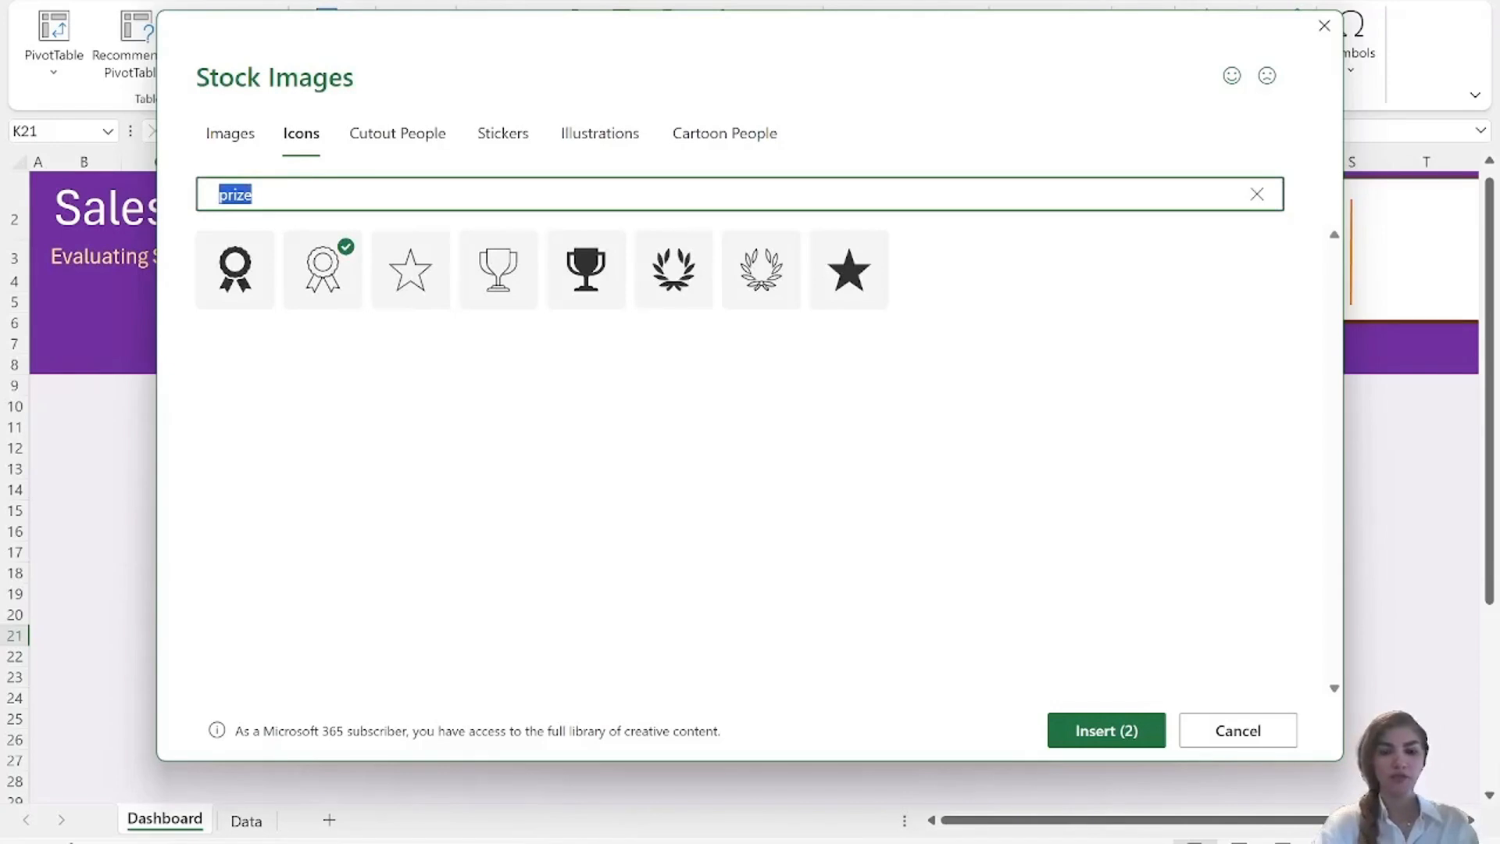
{"action": "type", "text": "t"}
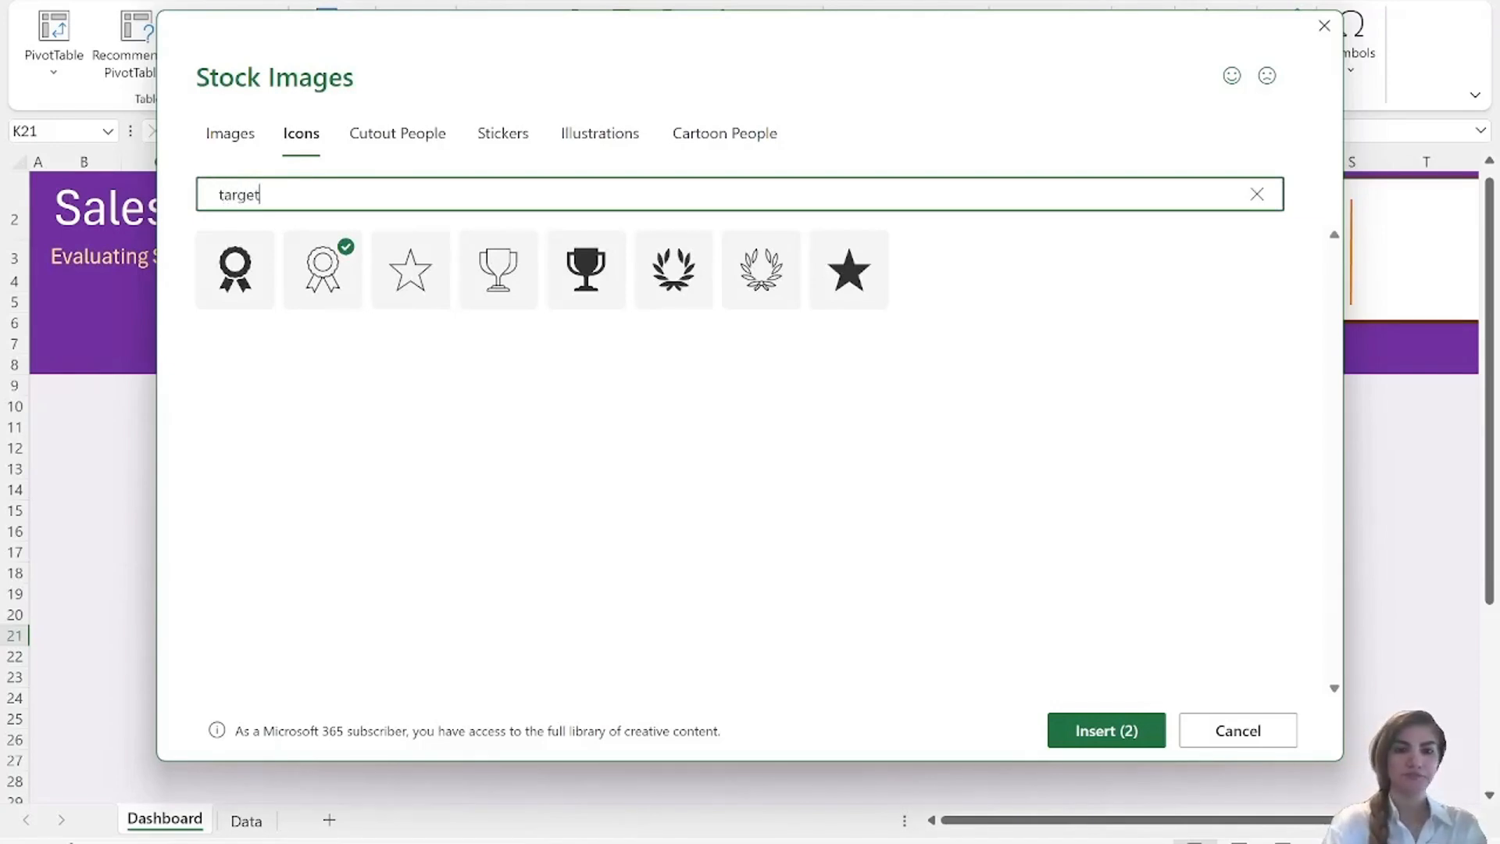
{"action": "type", "text": "arget"}
{"action": "left_click", "coordinate": [350, 250]}
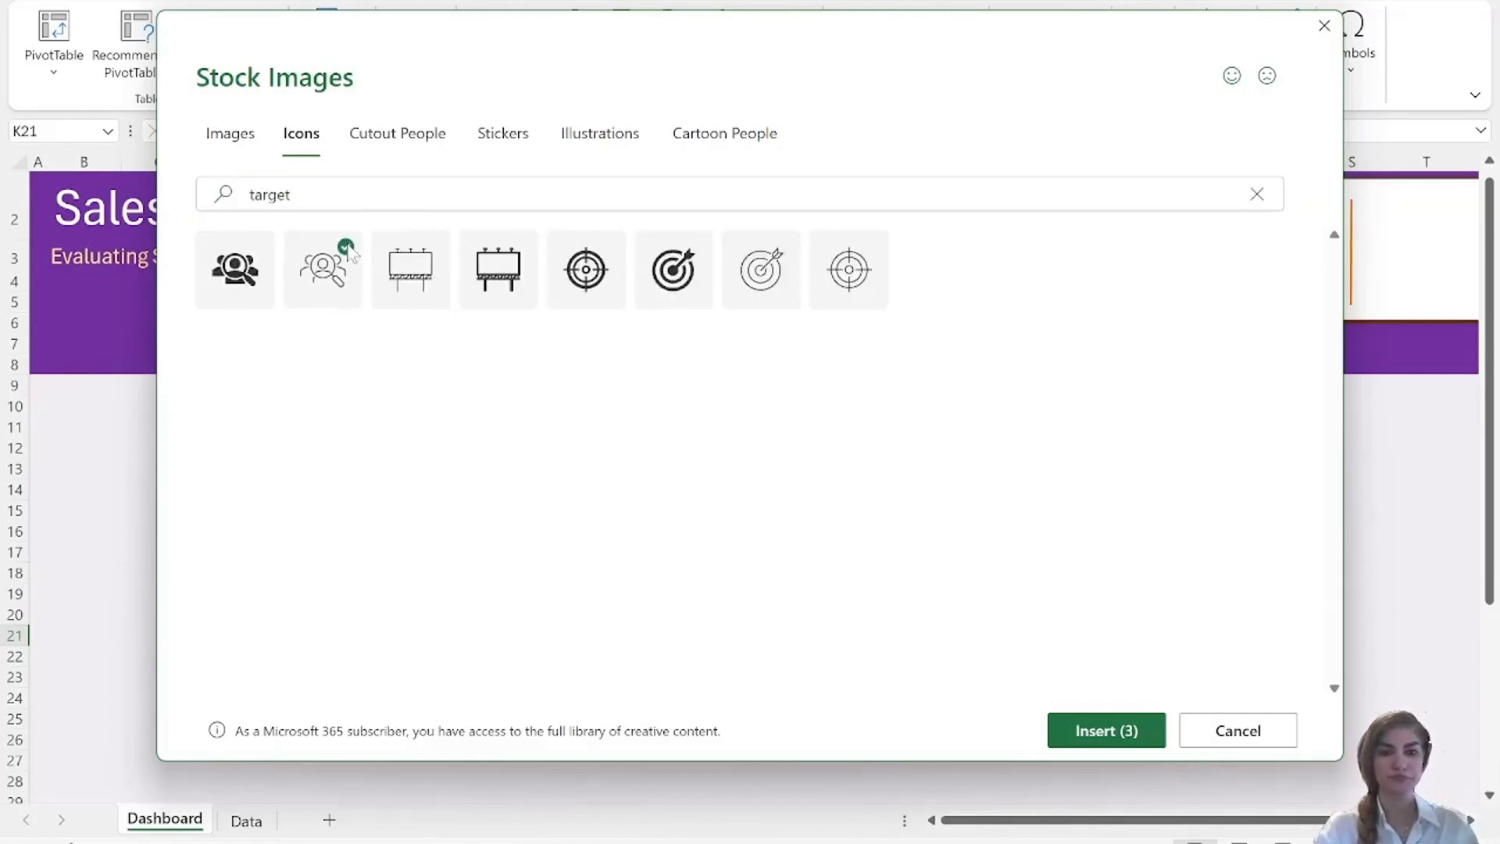
Search the stock icons for "money", add the outlined banknotes icon to the selection and insert all four chosen icons.
{"action": "left_click", "coordinate": [278, 192]}
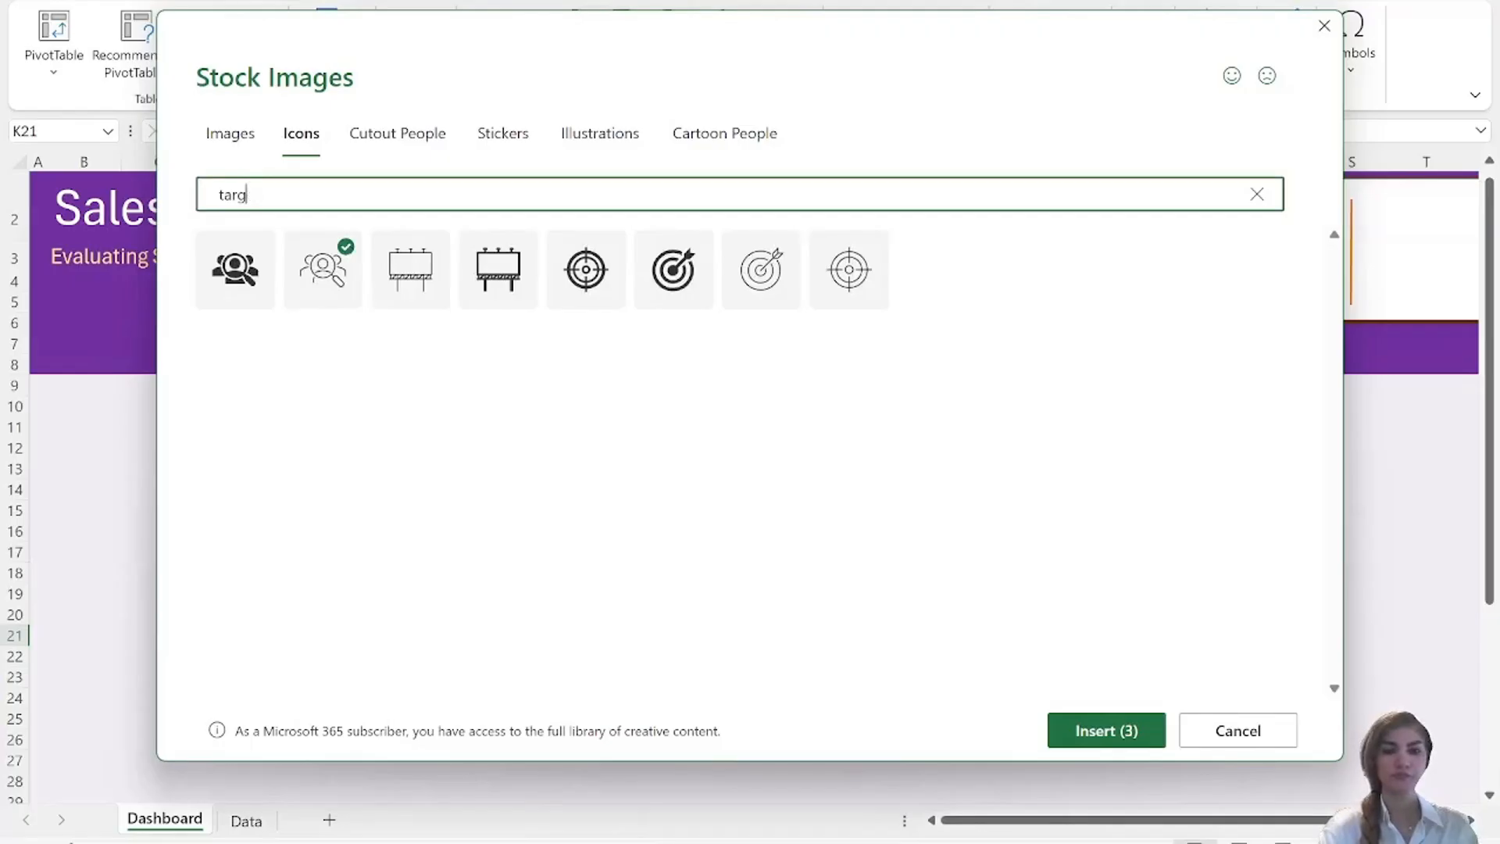
{"action": "key", "text": "BackSpace"}
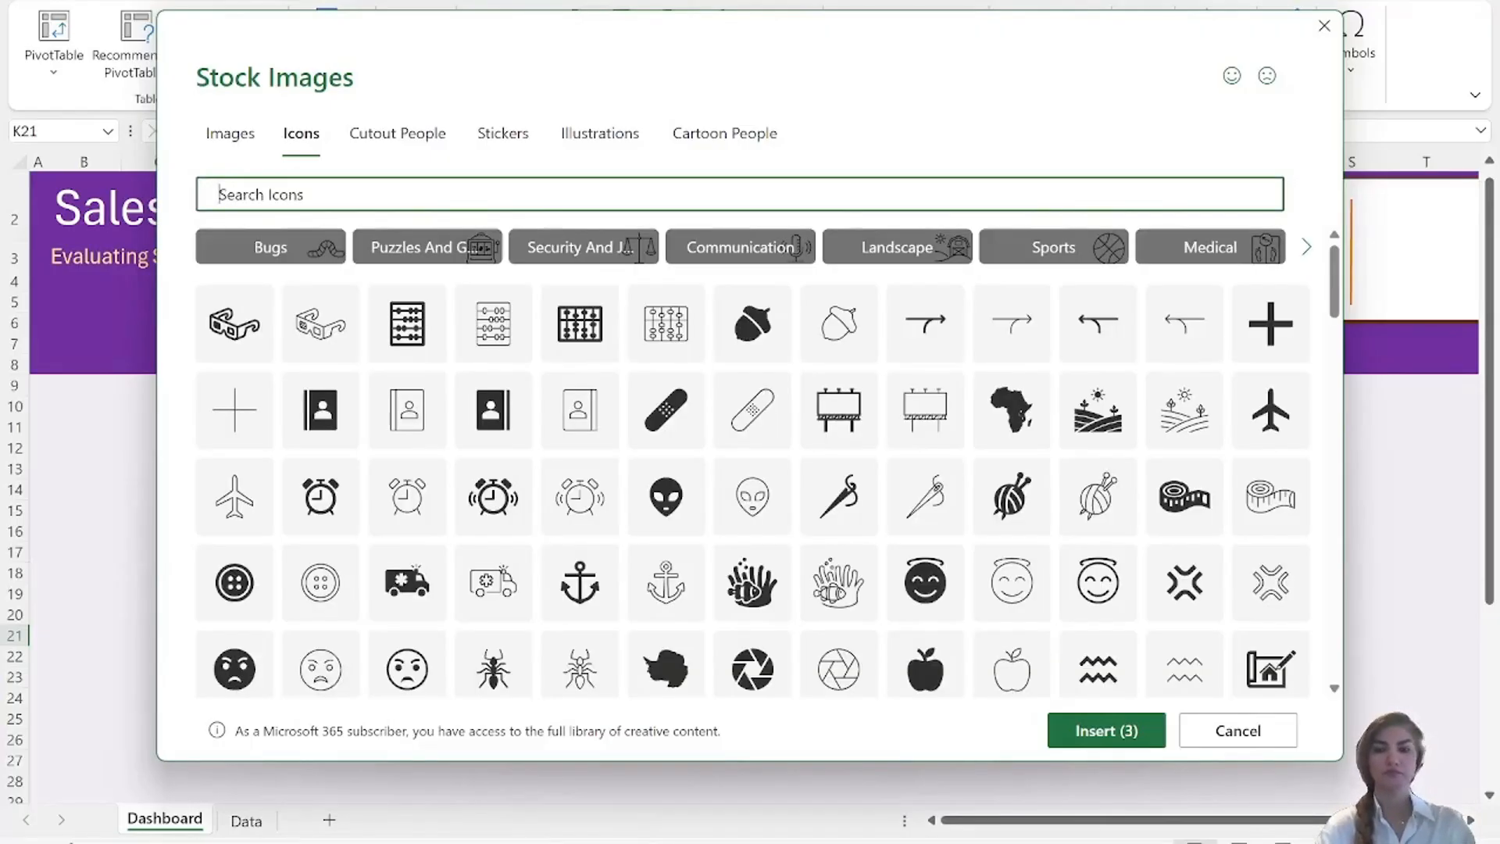
{"action": "type", "text": "money"}
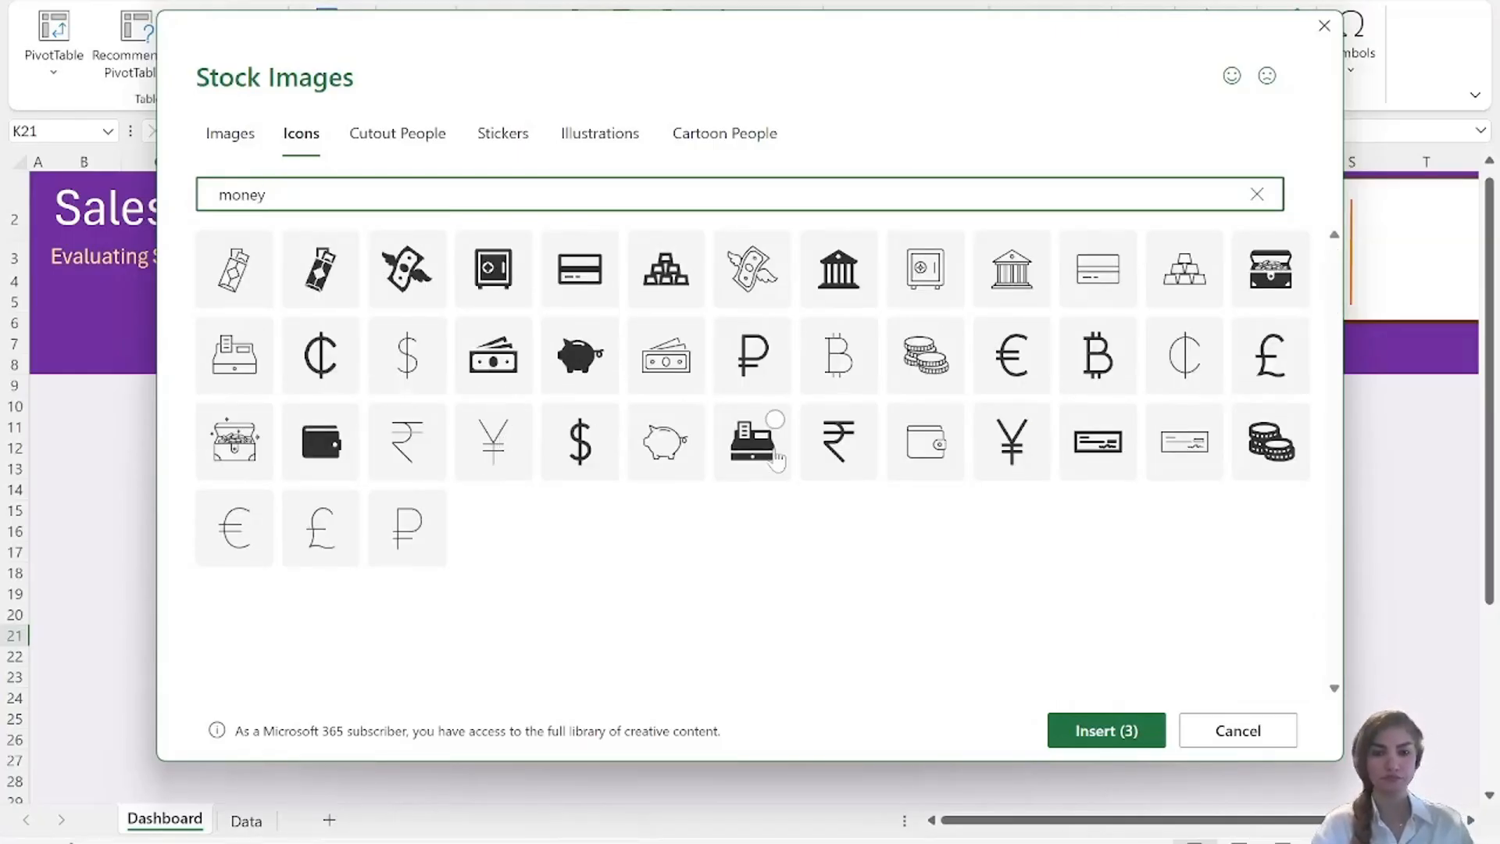
{"action": "left_click", "coordinate": [672, 358]}
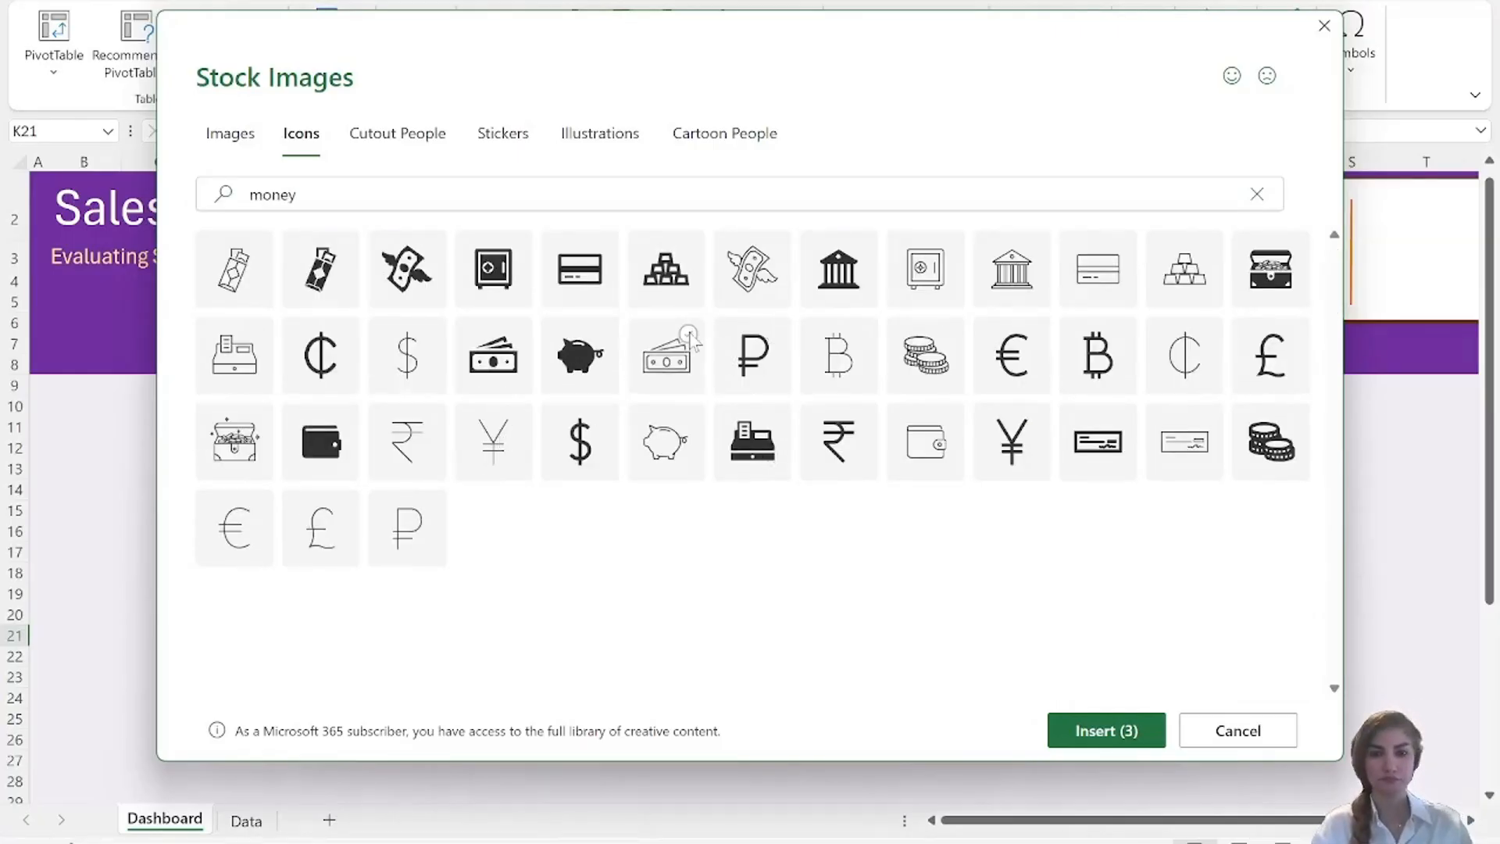
{"action": "left_click", "coordinate": [1073, 732]}
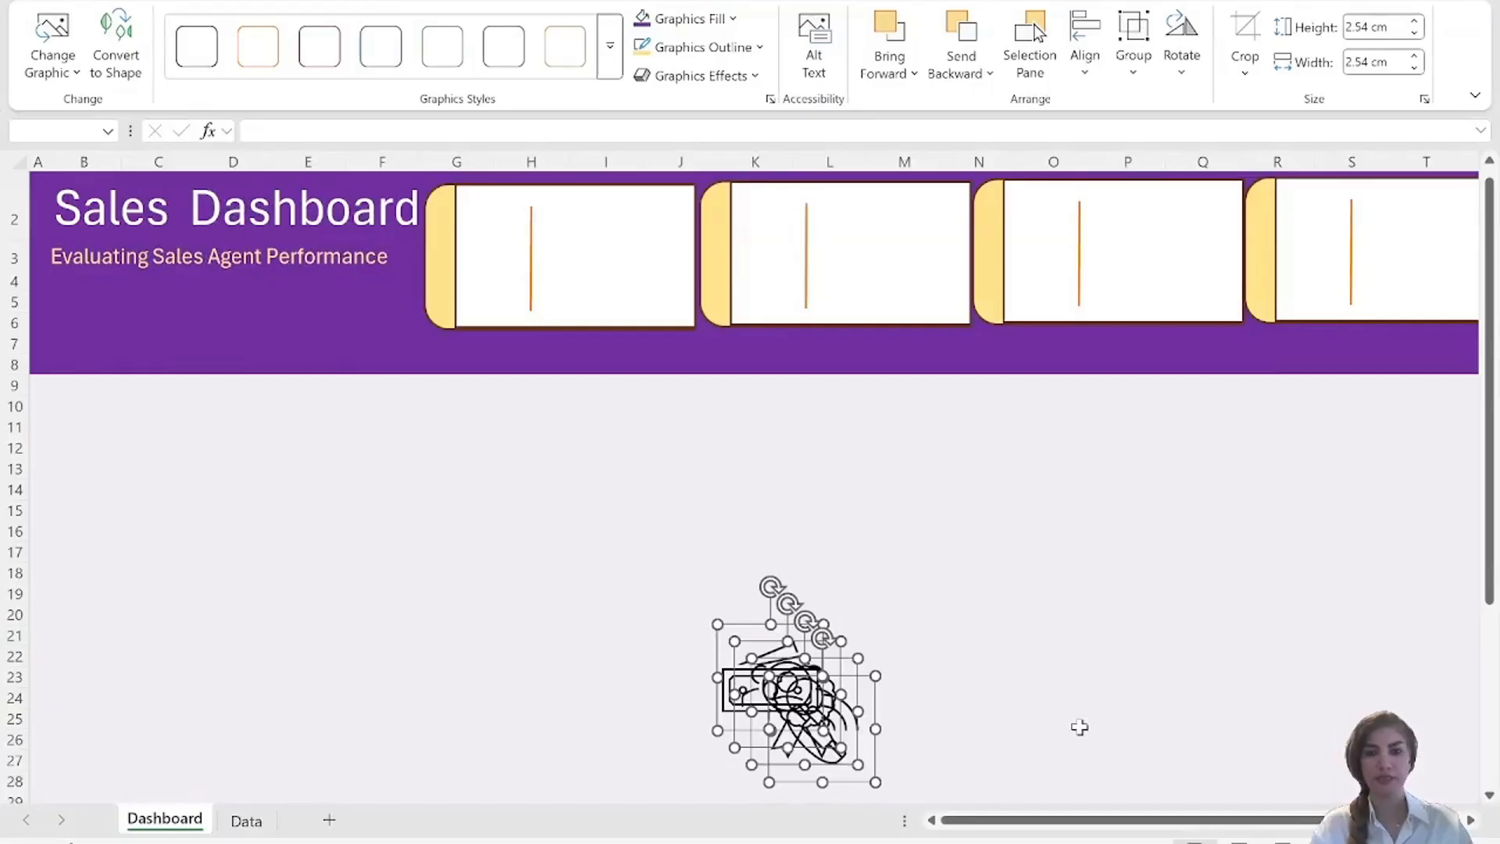
Fill the four inserted icons with standard purple and set their height and width to 1.8 cm.
{"action": "left_click", "coordinate": [734, 21]}
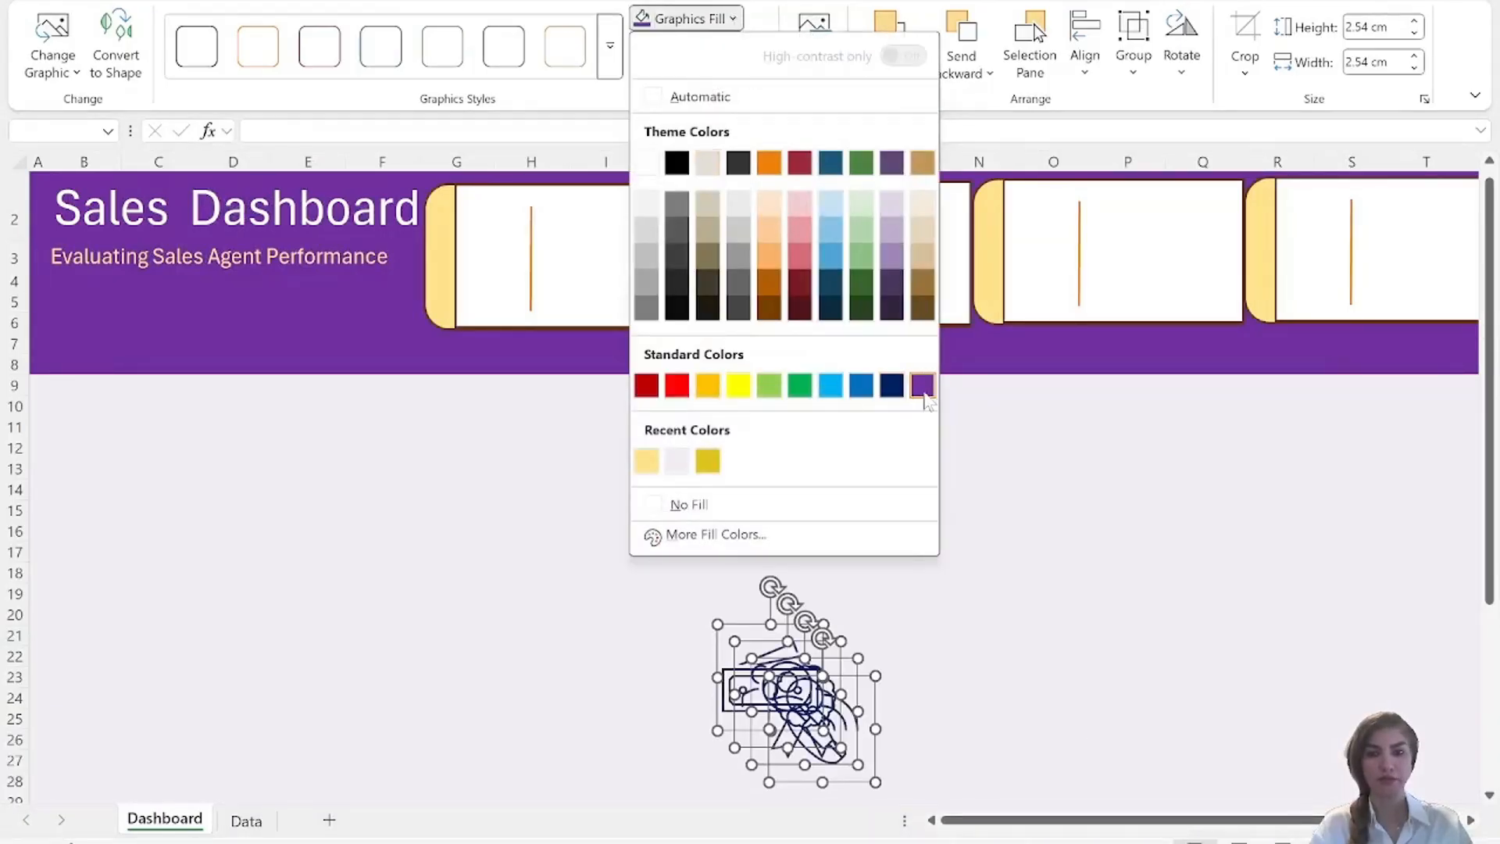
{"action": "left_click", "coordinate": [922, 387]}
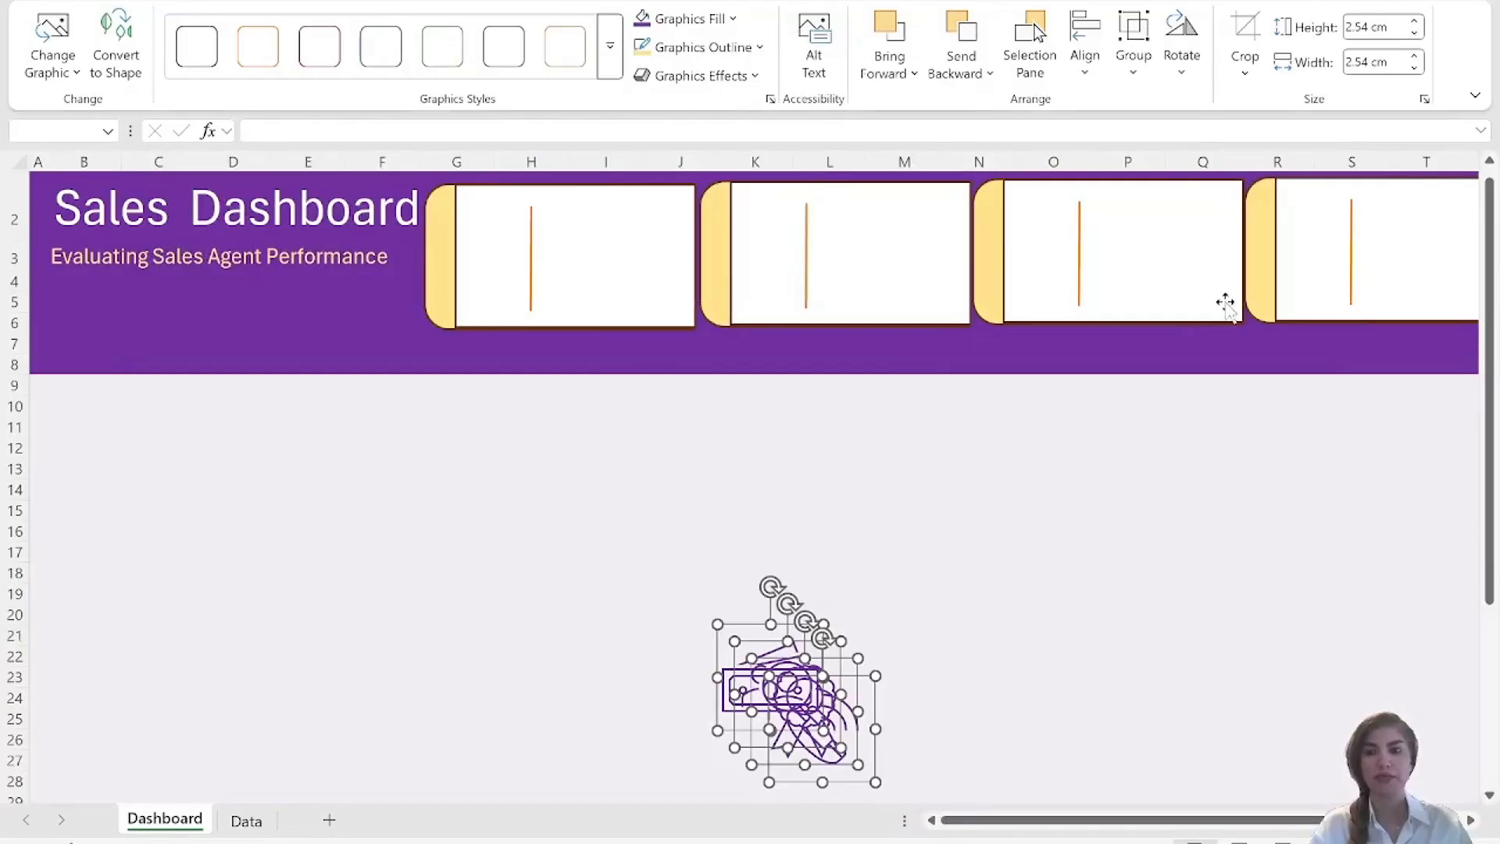
{"action": "double_click", "coordinate": [1368, 31]}
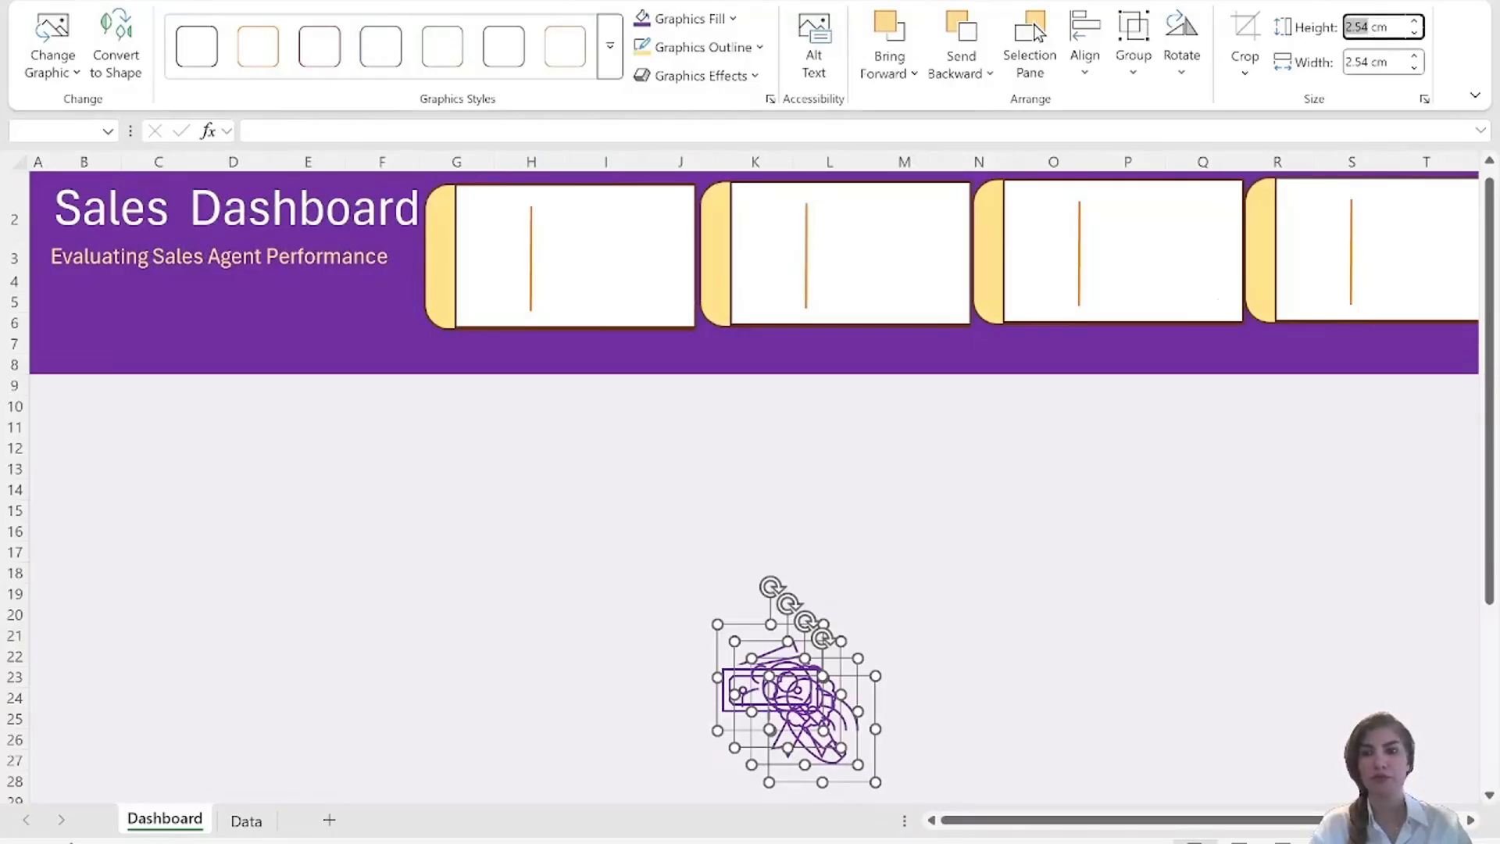
{"action": "type", "text": "1"}
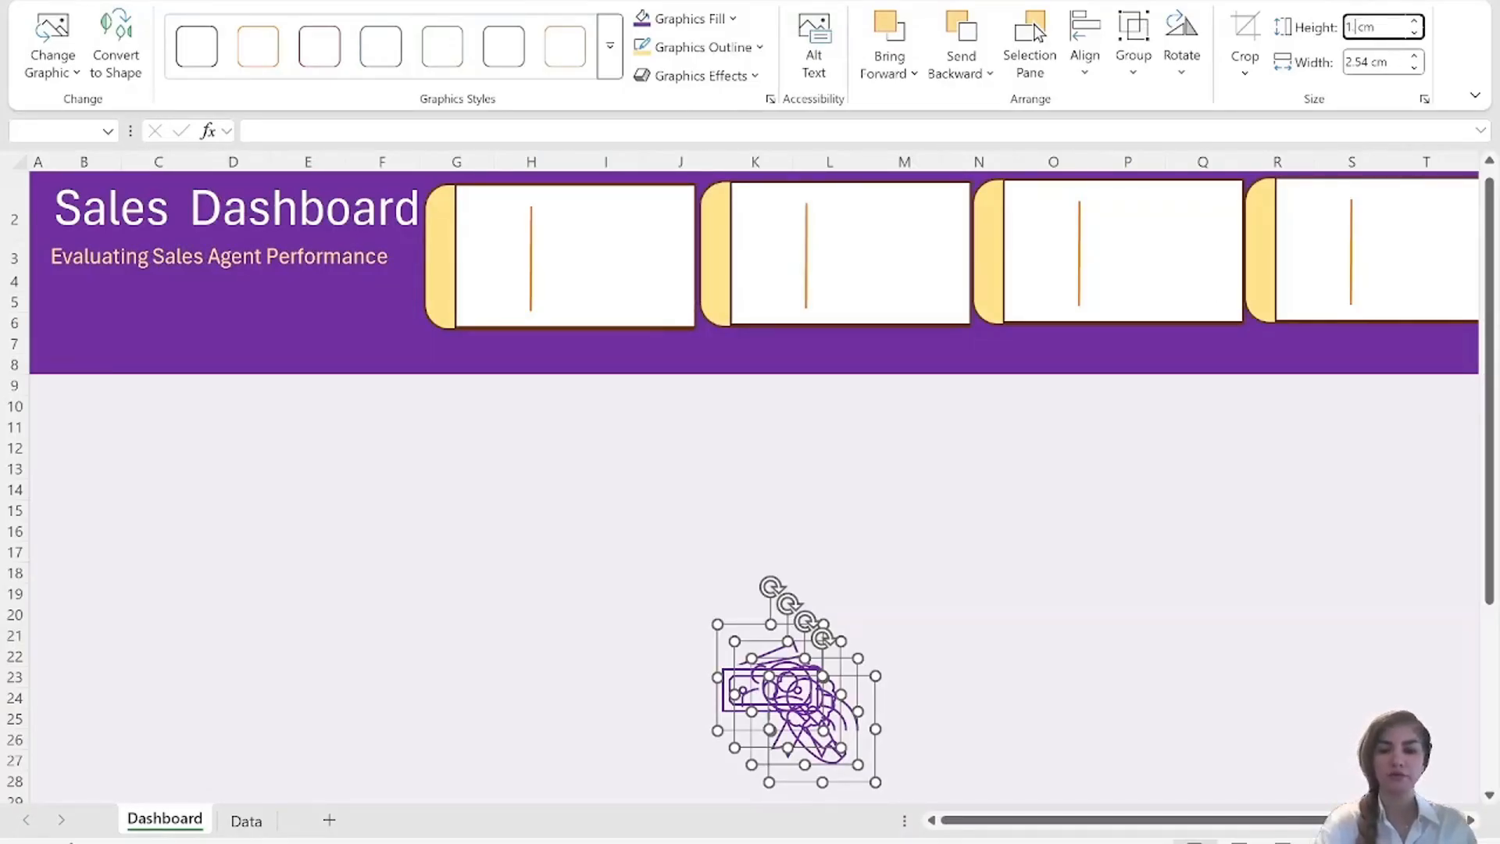
{"action": "type", "text": ".8"}
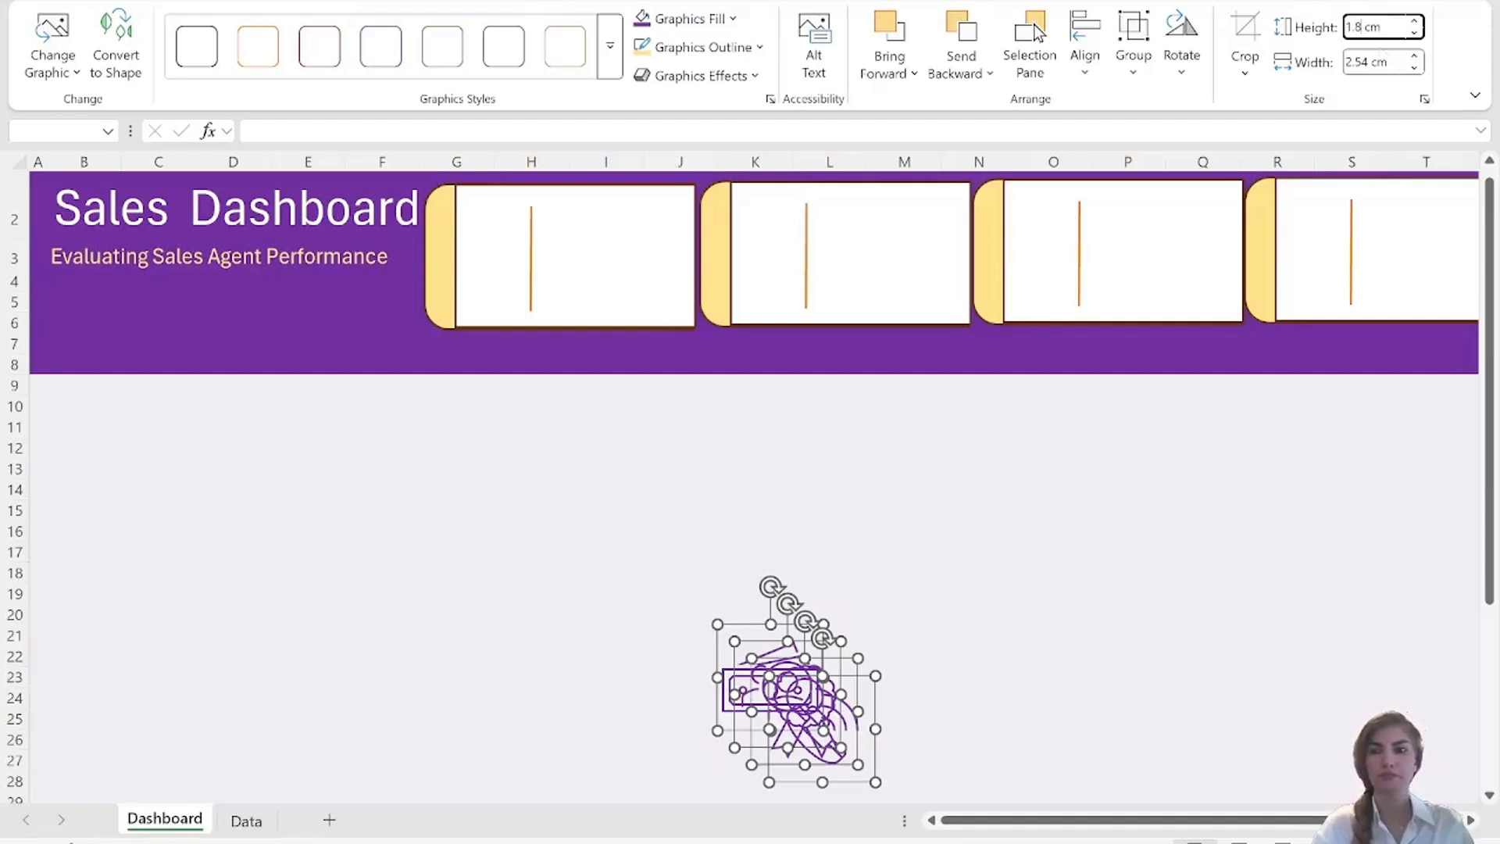
{"action": "key", "text": "Tab"}
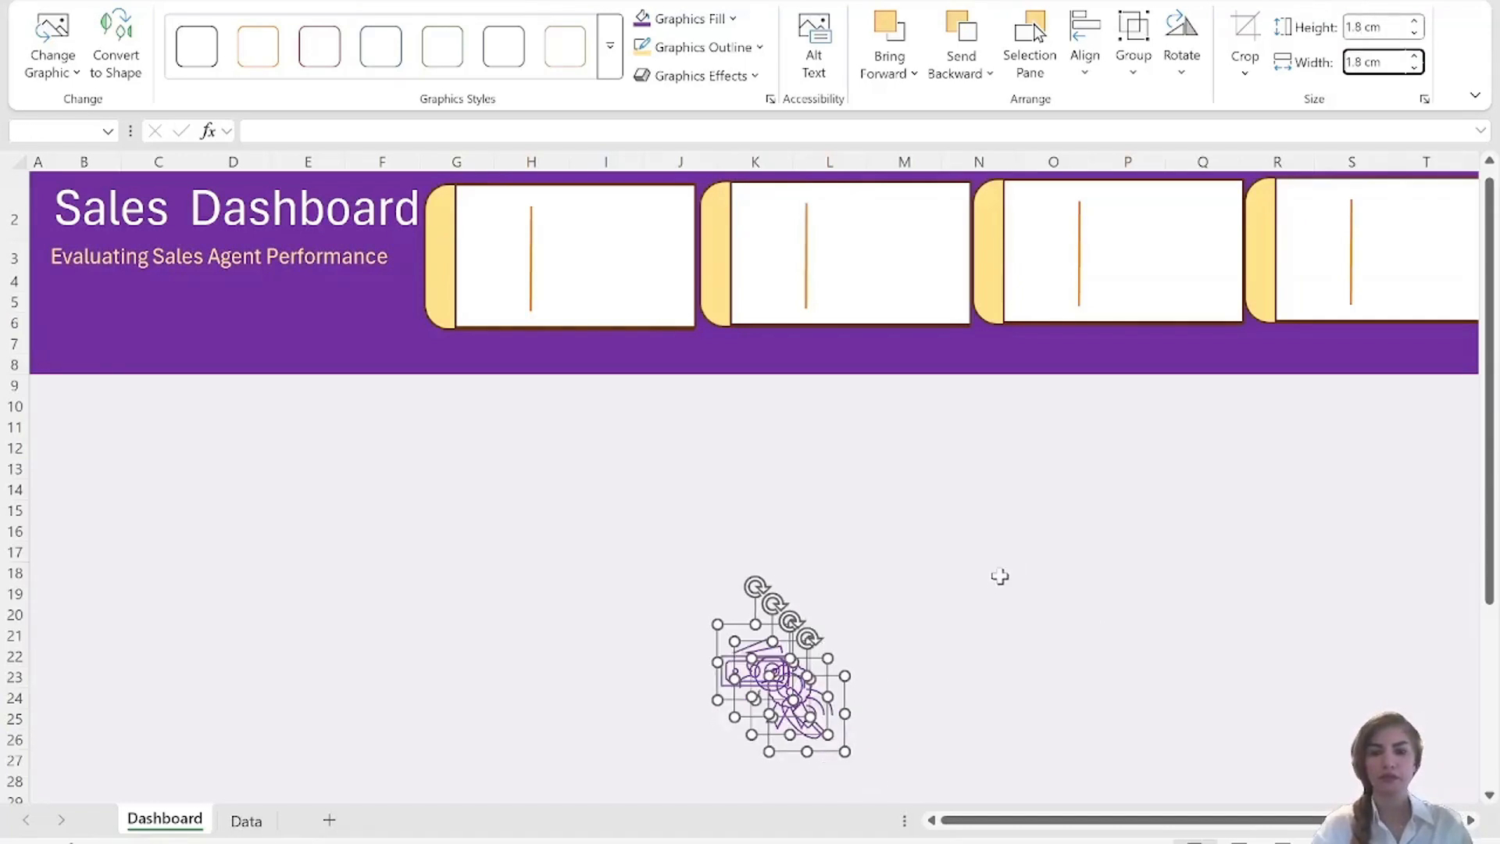
{"action": "left_click", "coordinate": [998, 576]}
Place the phone, ribbon, banknotes and people icons beside the divider lines of the first, second, third and fourth cards respectively.
{"action": "left_click", "coordinate": [793, 689]}
{"action": "left_click_drag", "start_coordinate": [793, 689], "coordinate": [489, 231]}
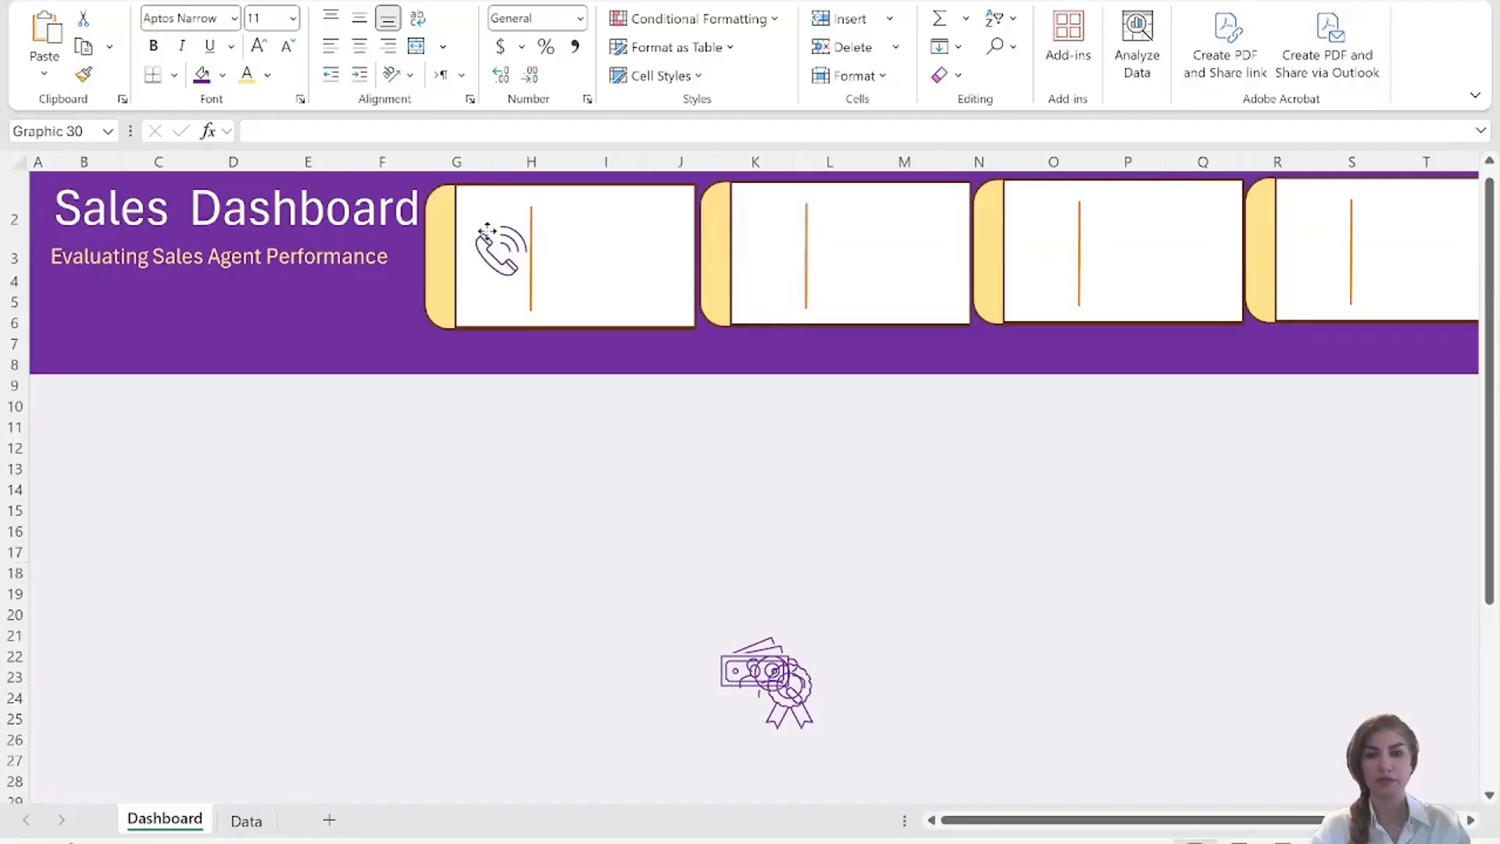
{"action": "left_click_drag", "start_coordinate": [791, 694], "coordinate": [771, 262]}
{"action": "left_click_drag", "start_coordinate": [774, 688], "coordinate": [1315, 263]}
{"action": "left_click_drag", "start_coordinate": [755, 664], "coordinate": [1041, 261]}
{"action": "left_click", "coordinate": [913, 598]}
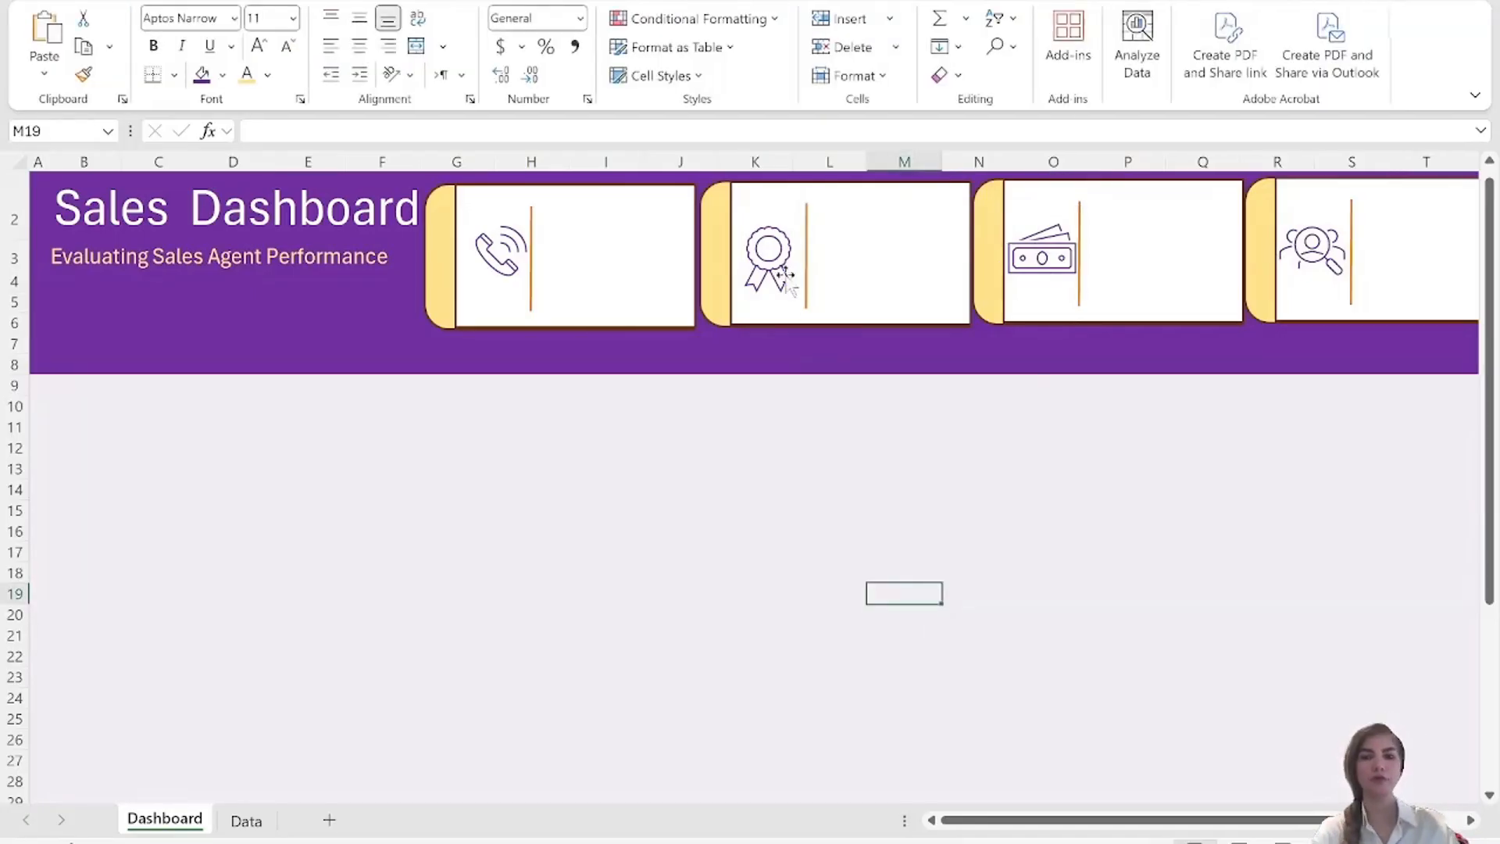
Nudge the second card's white rectangle slightly toward its yellow shape.
{"action": "left_click", "coordinate": [772, 251]}
{"action": "left_click_drag", "start_coordinate": [774, 254], "coordinate": [770, 256]}
{"action": "left_click", "coordinate": [937, 592]}
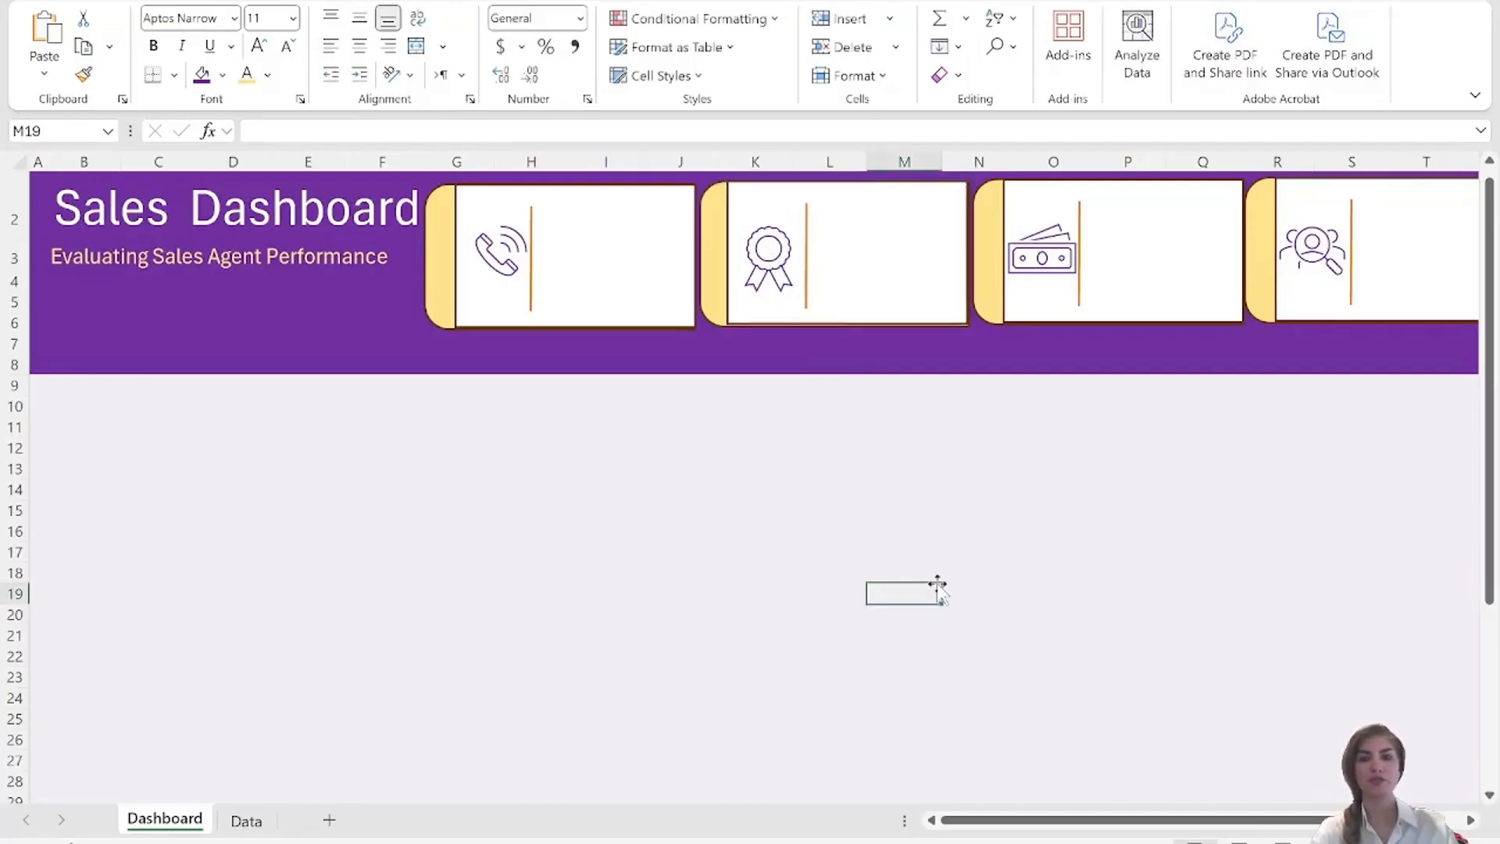
{"action": "left_click", "coordinate": [860, 281]}
{"action": "left_click_drag", "start_coordinate": [859, 282], "coordinate": [861, 282]}
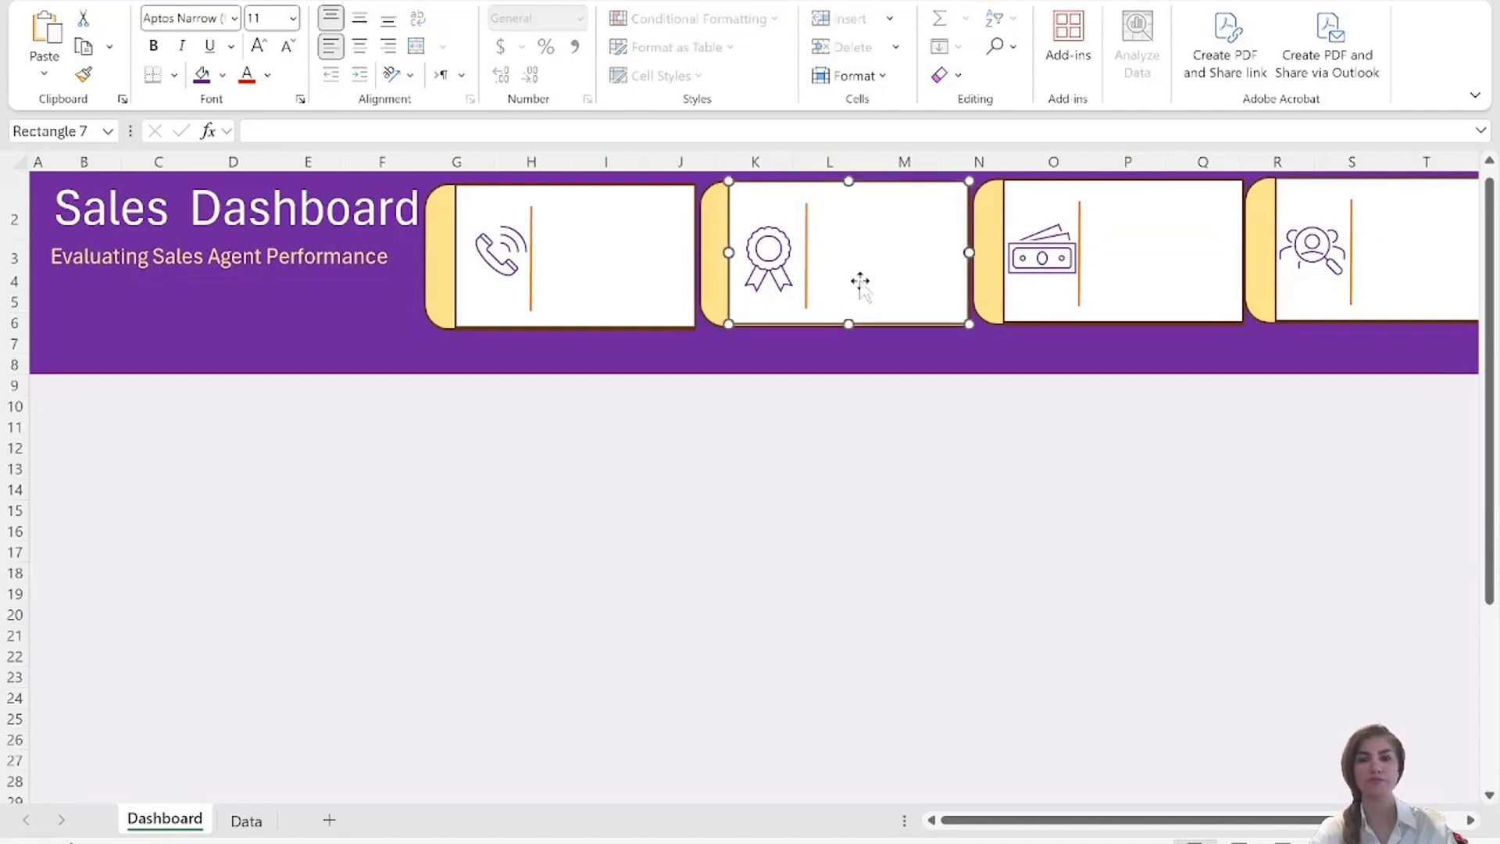
{"action": "left_click", "coordinate": [891, 551]}
Create a PivotTable from the SalesData table on a new worksheet.
{"action": "key", "text": "ctrl+Page_Down"}
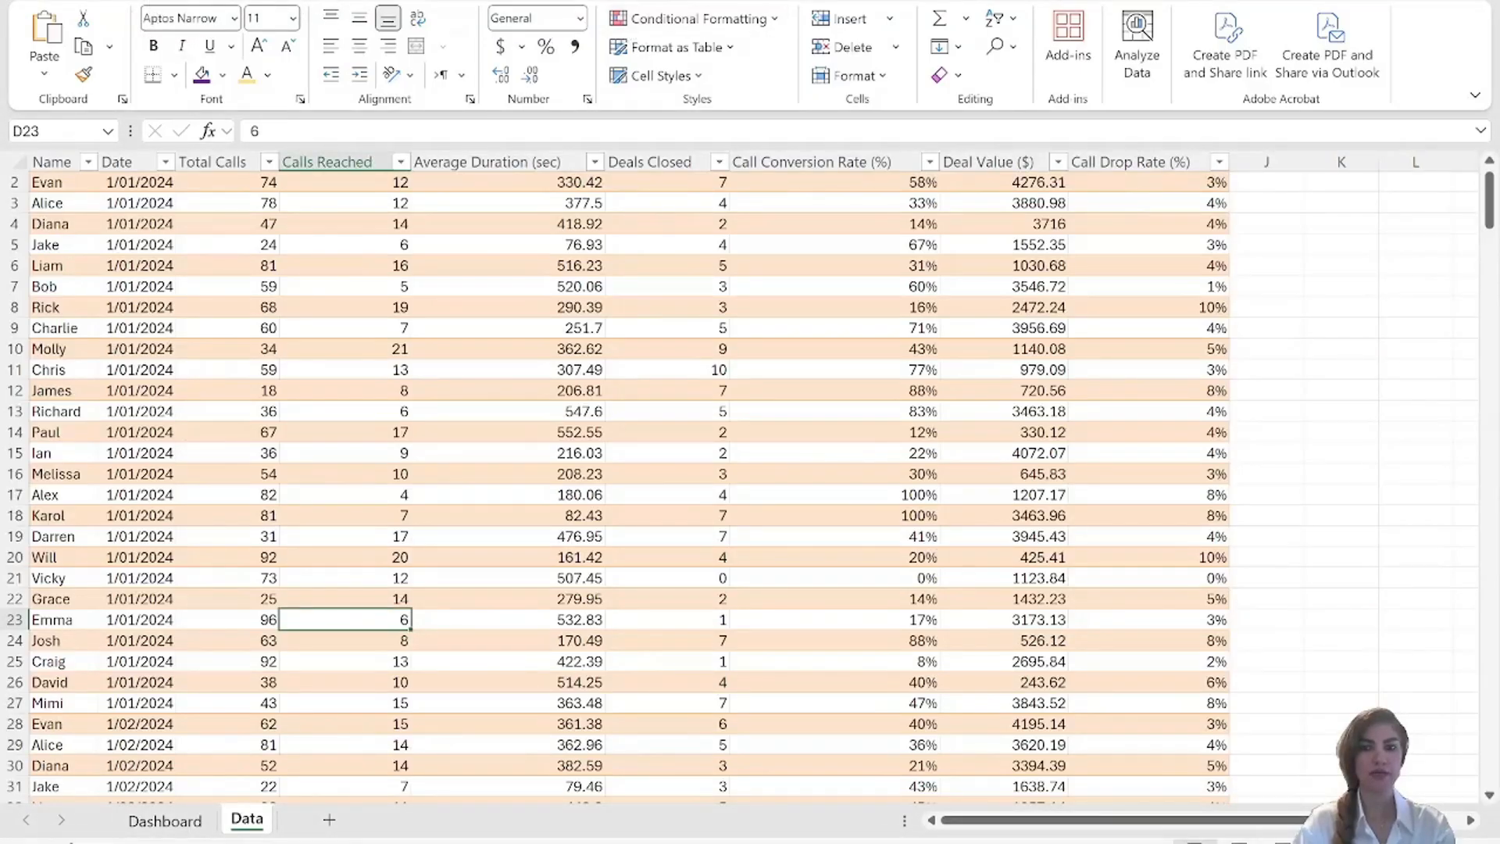
{"action": "left_click", "coordinate": [703, 1]}
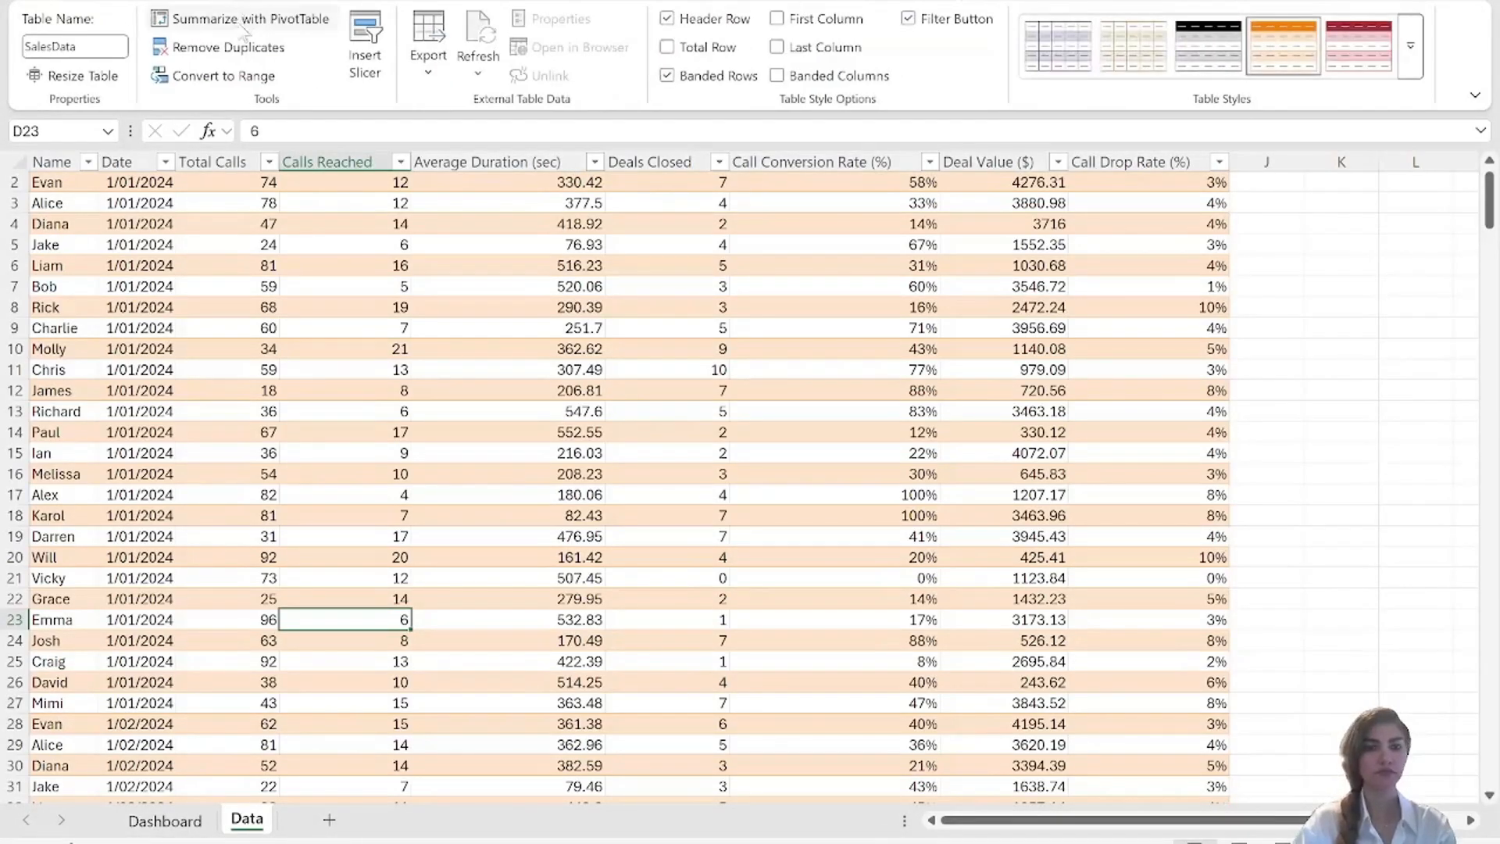
{"action": "left_click", "coordinate": [233, 20]}
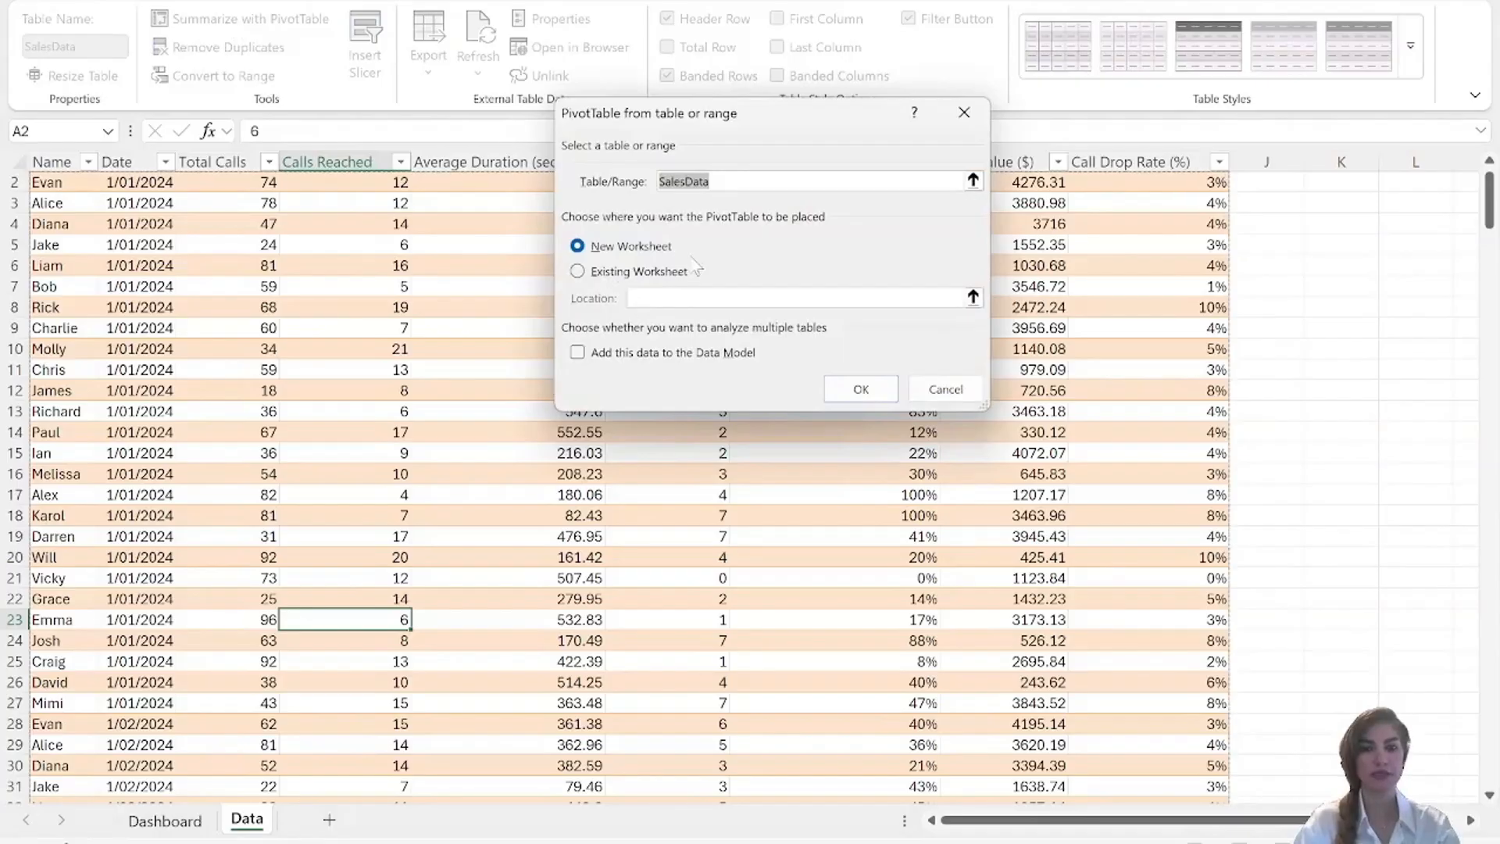
{"action": "left_click", "coordinate": [862, 390]}
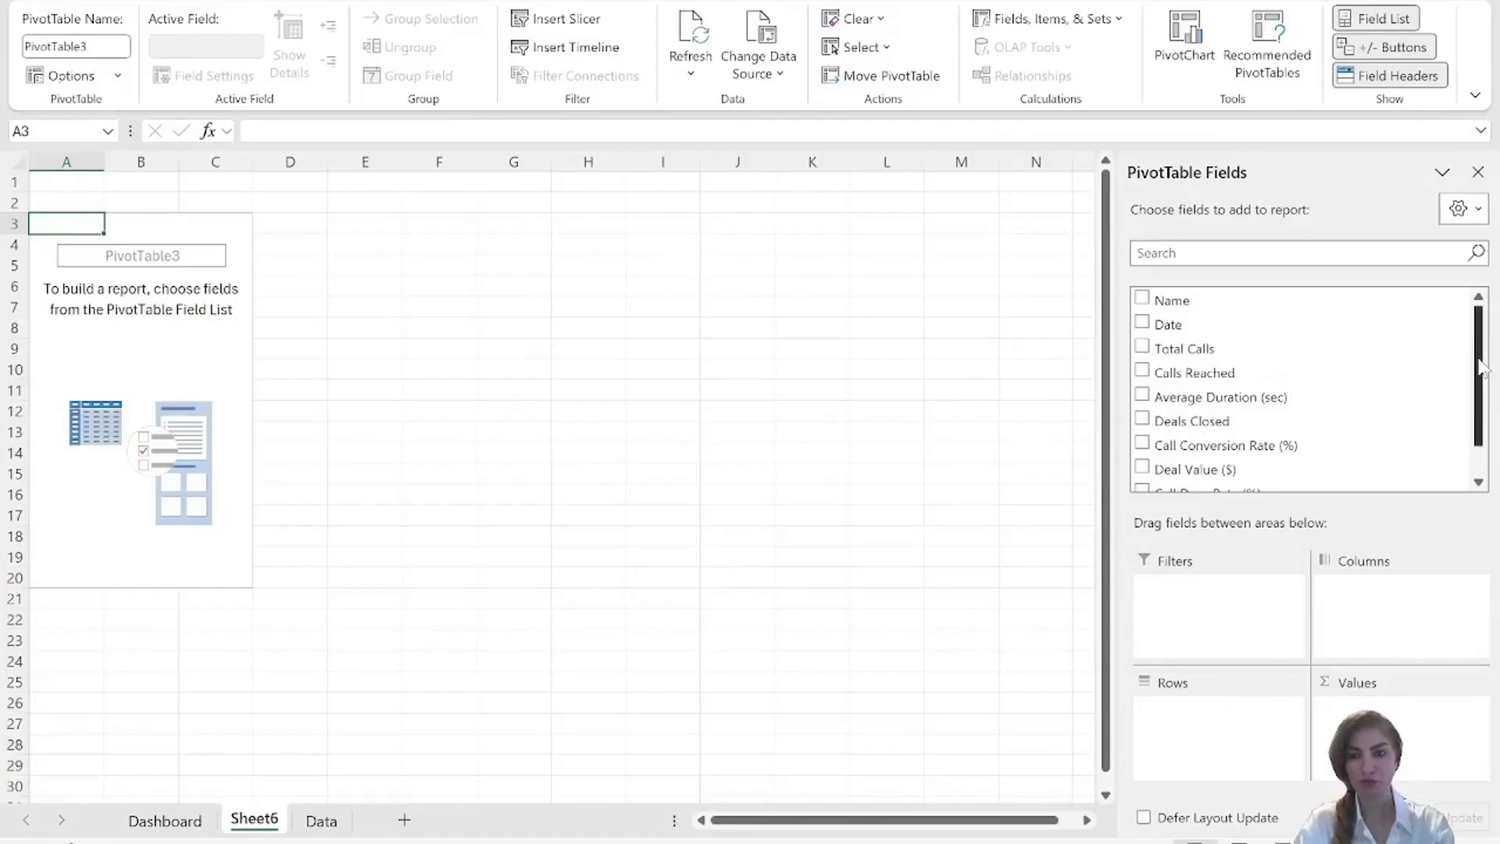
Add Total Calls, Calls Reached, Deals Closed and Deal Value ($) as summed PivotTable values and list them as rows.
{"action": "left_click", "coordinate": [1142, 347]}
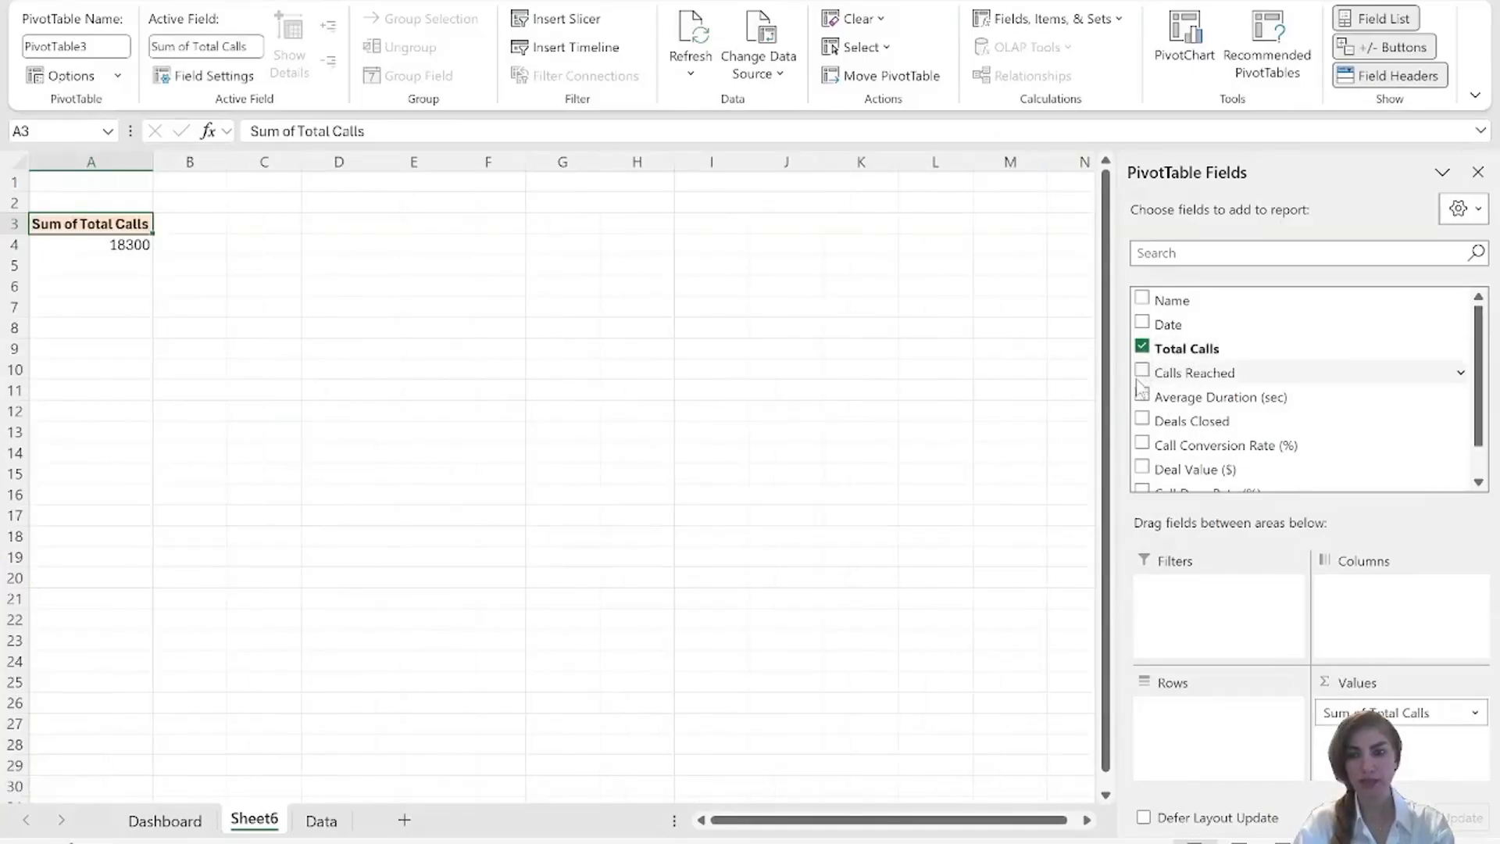
{"action": "left_click", "coordinate": [1142, 372]}
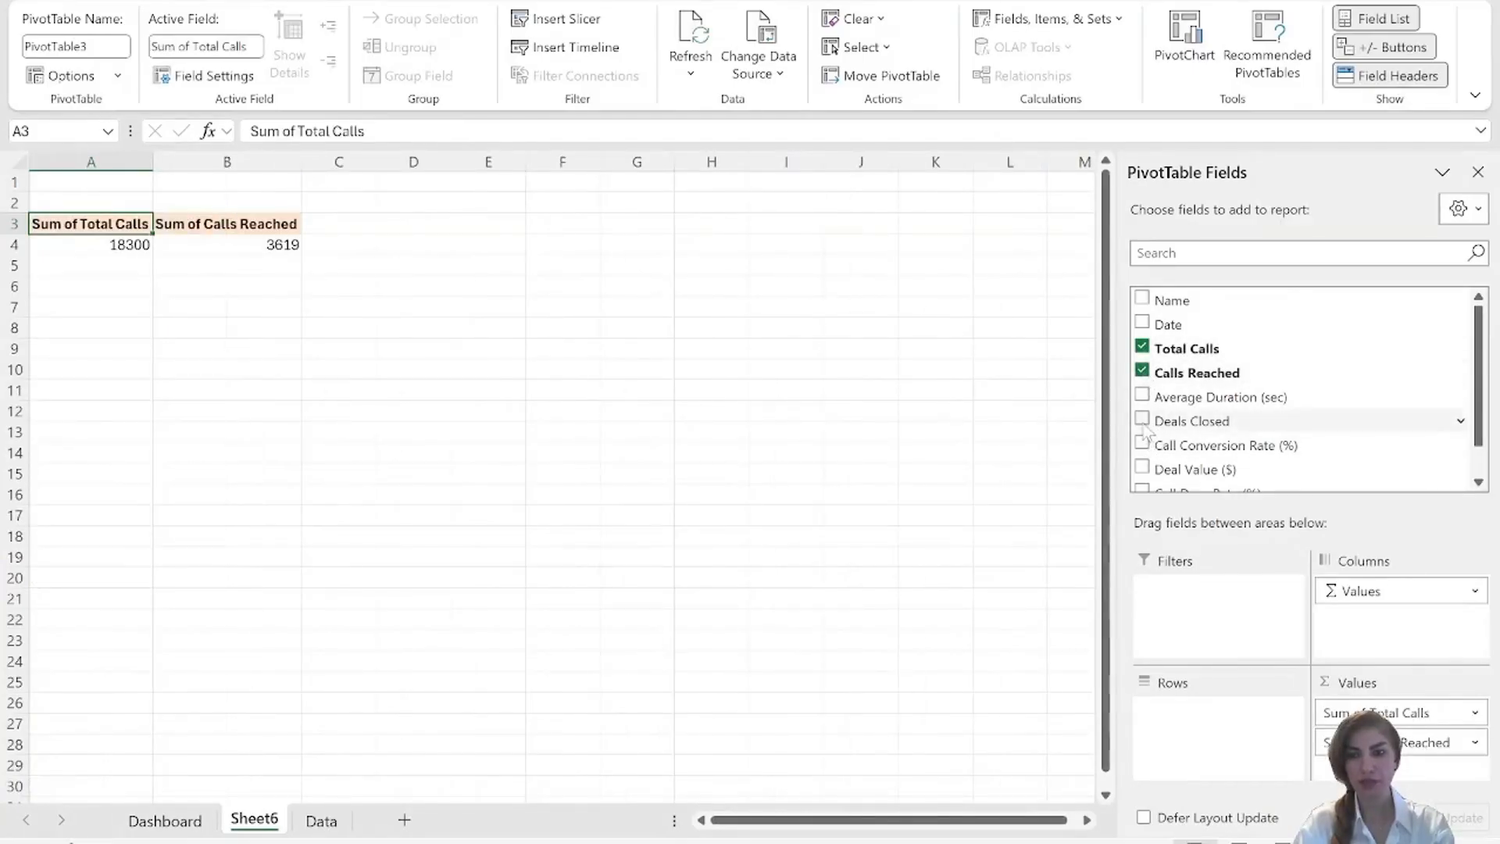
{"action": "left_click", "coordinate": [1142, 420]}
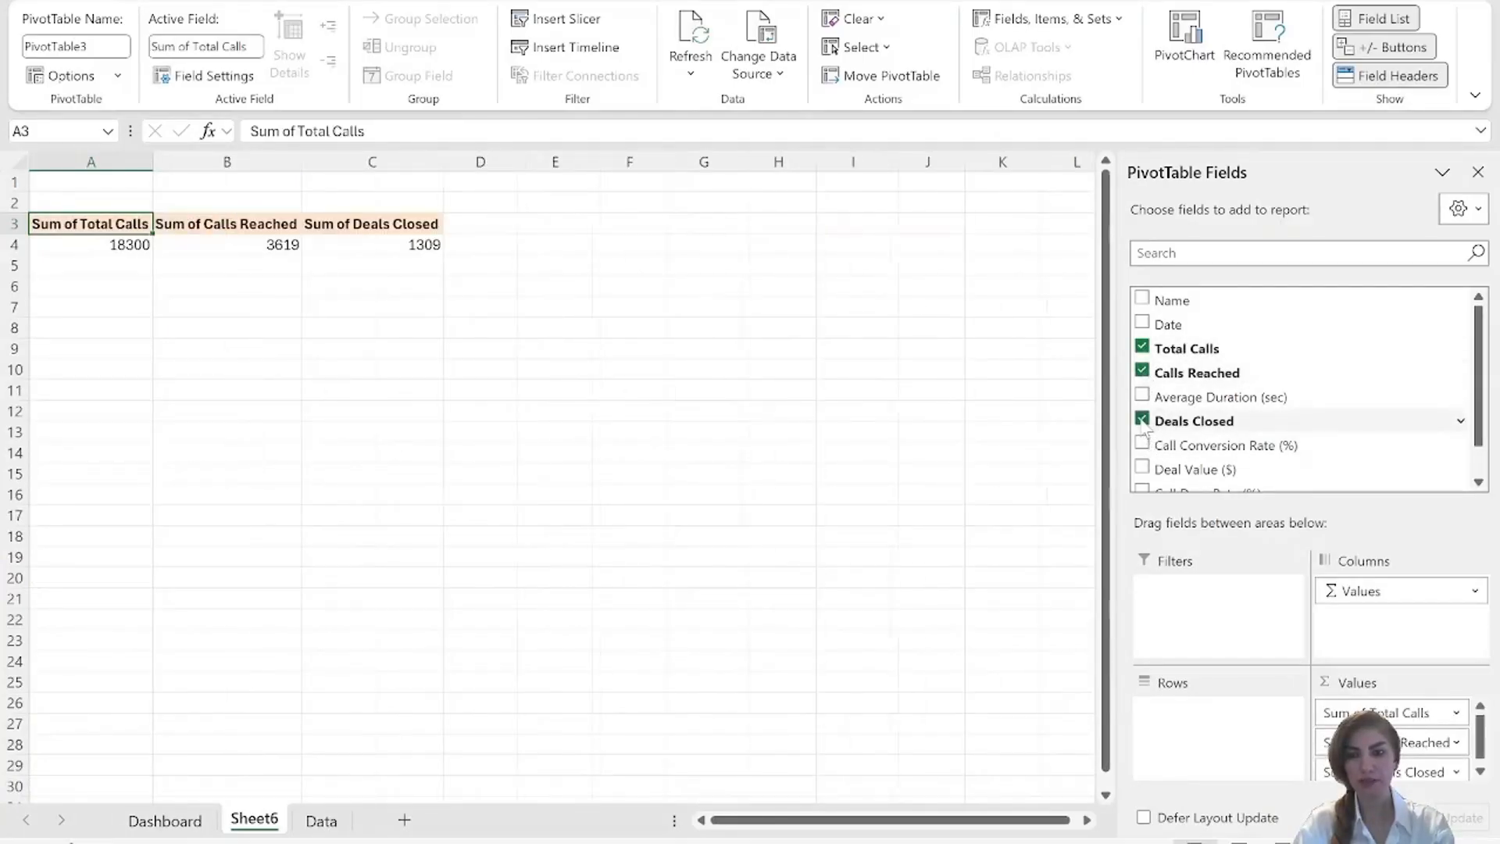
{"action": "left_click", "coordinate": [1142, 469]}
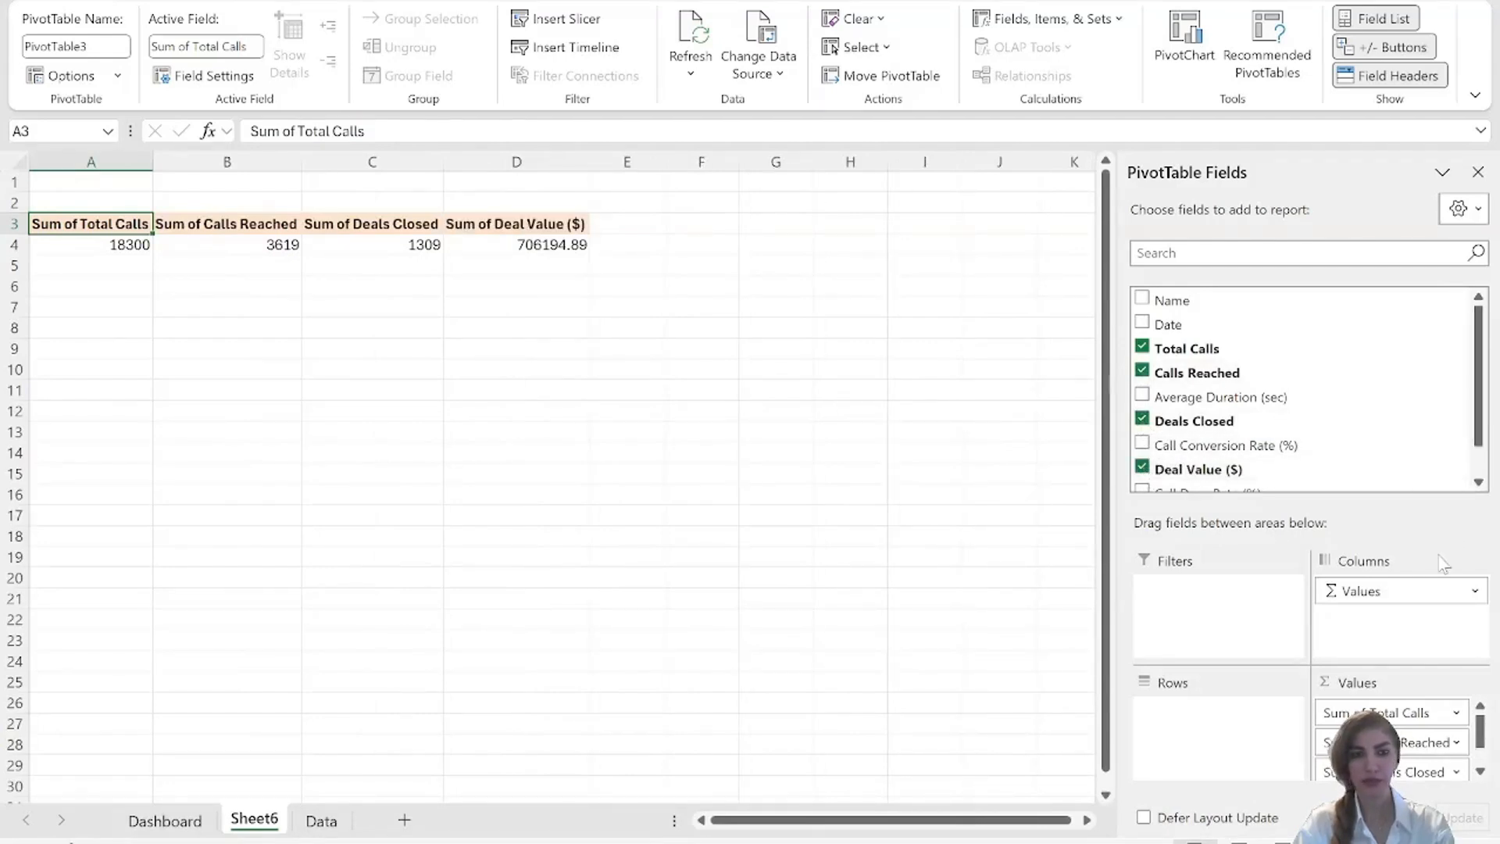
{"action": "left_click_drag", "start_coordinate": [1353, 592], "coordinate": [1172, 711]}
Format the Total Calls, Calls Reached and Deals Closed sums as Number with 0 decimal places.
{"action": "left_click_drag", "start_coordinate": [208, 244], "coordinate": [196, 287]}
{"action": "right_click", "coordinate": [200, 269]}
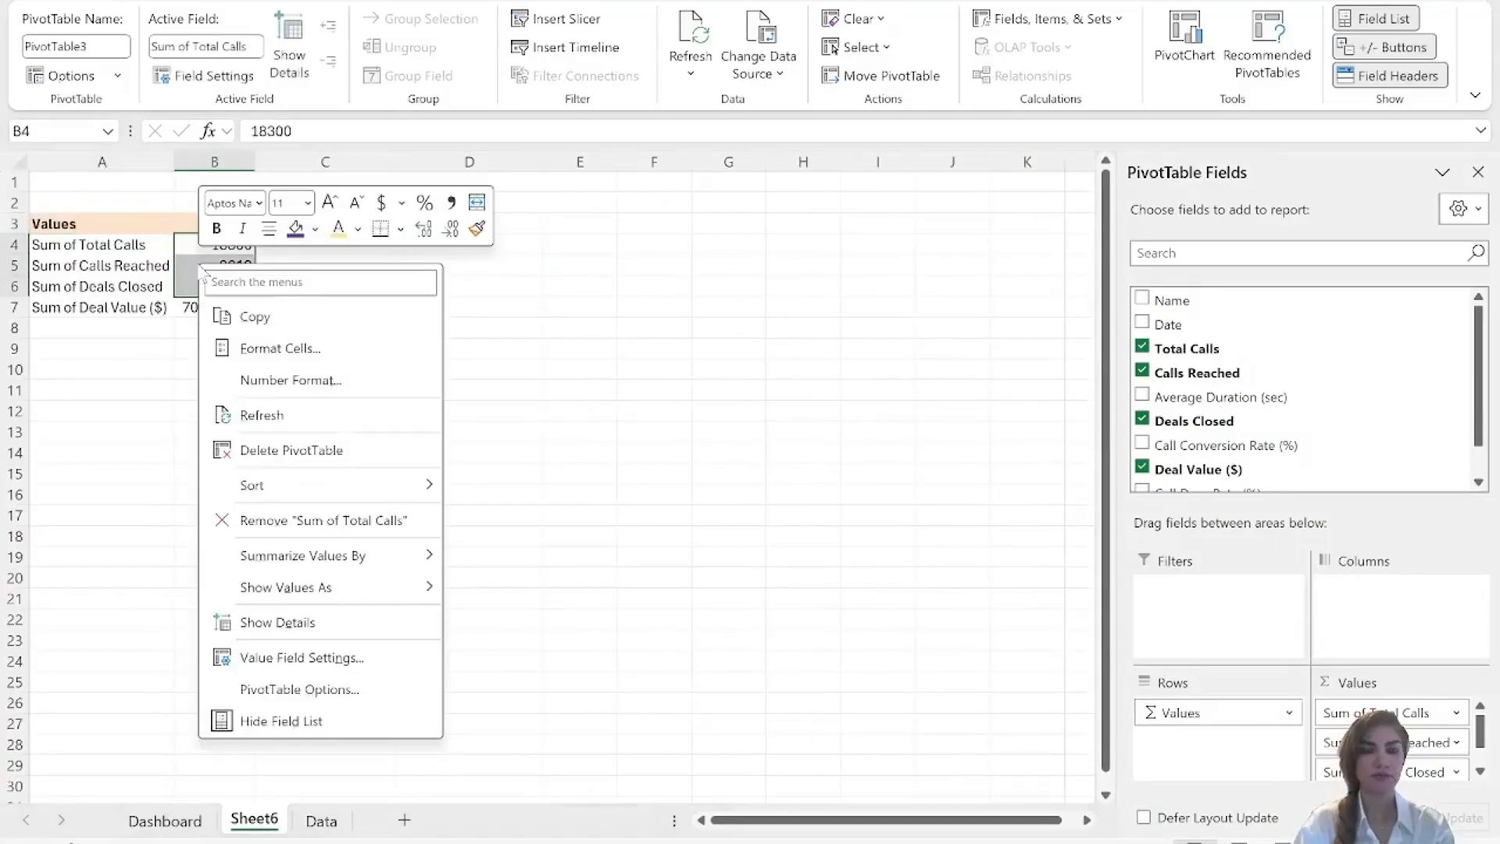
{"action": "left_click", "coordinate": [269, 347]}
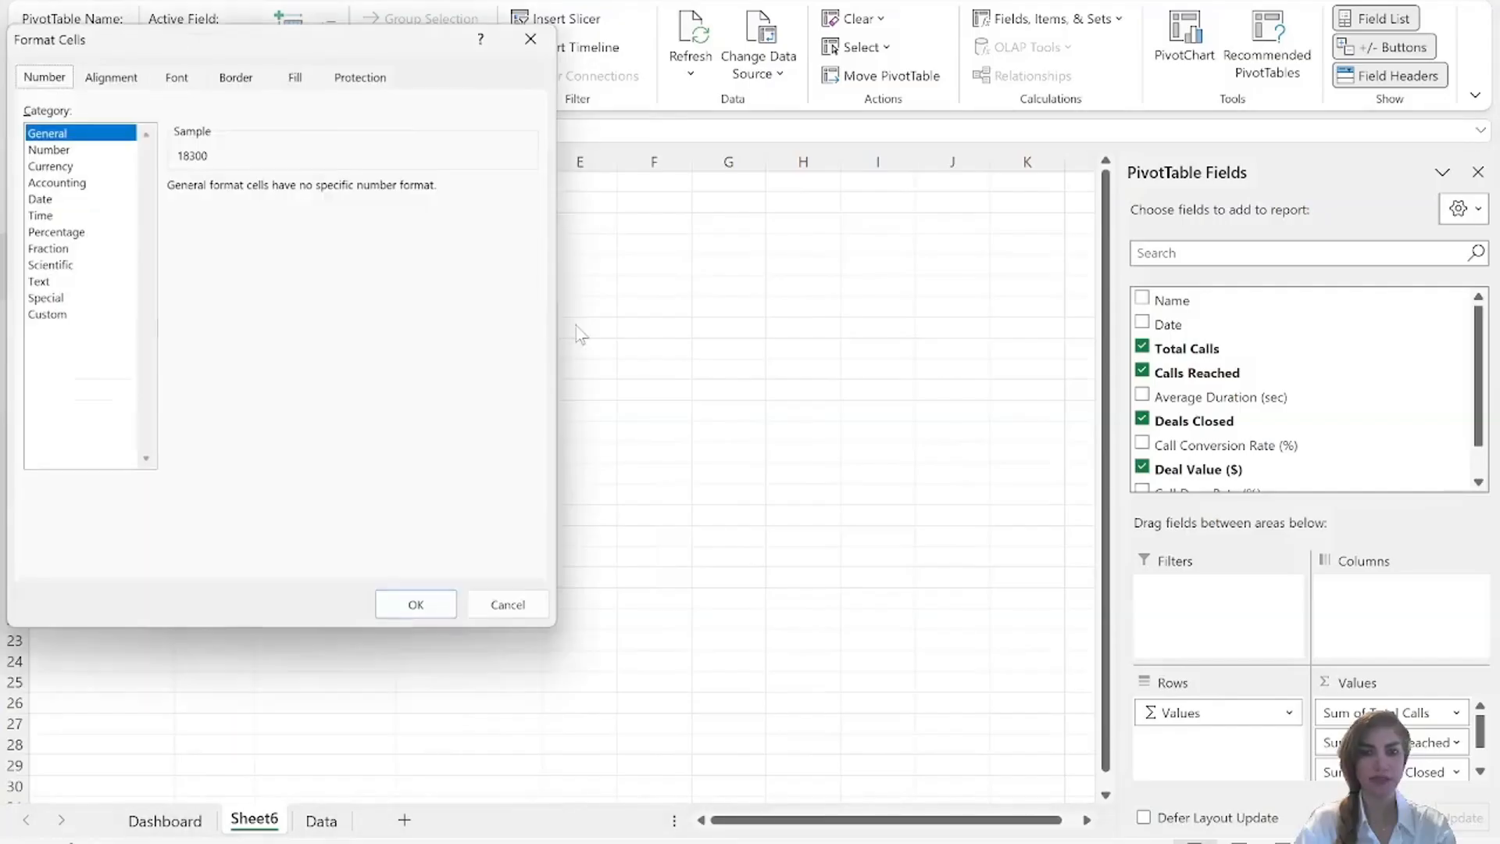
{"action": "left_click", "coordinate": [74, 149]}
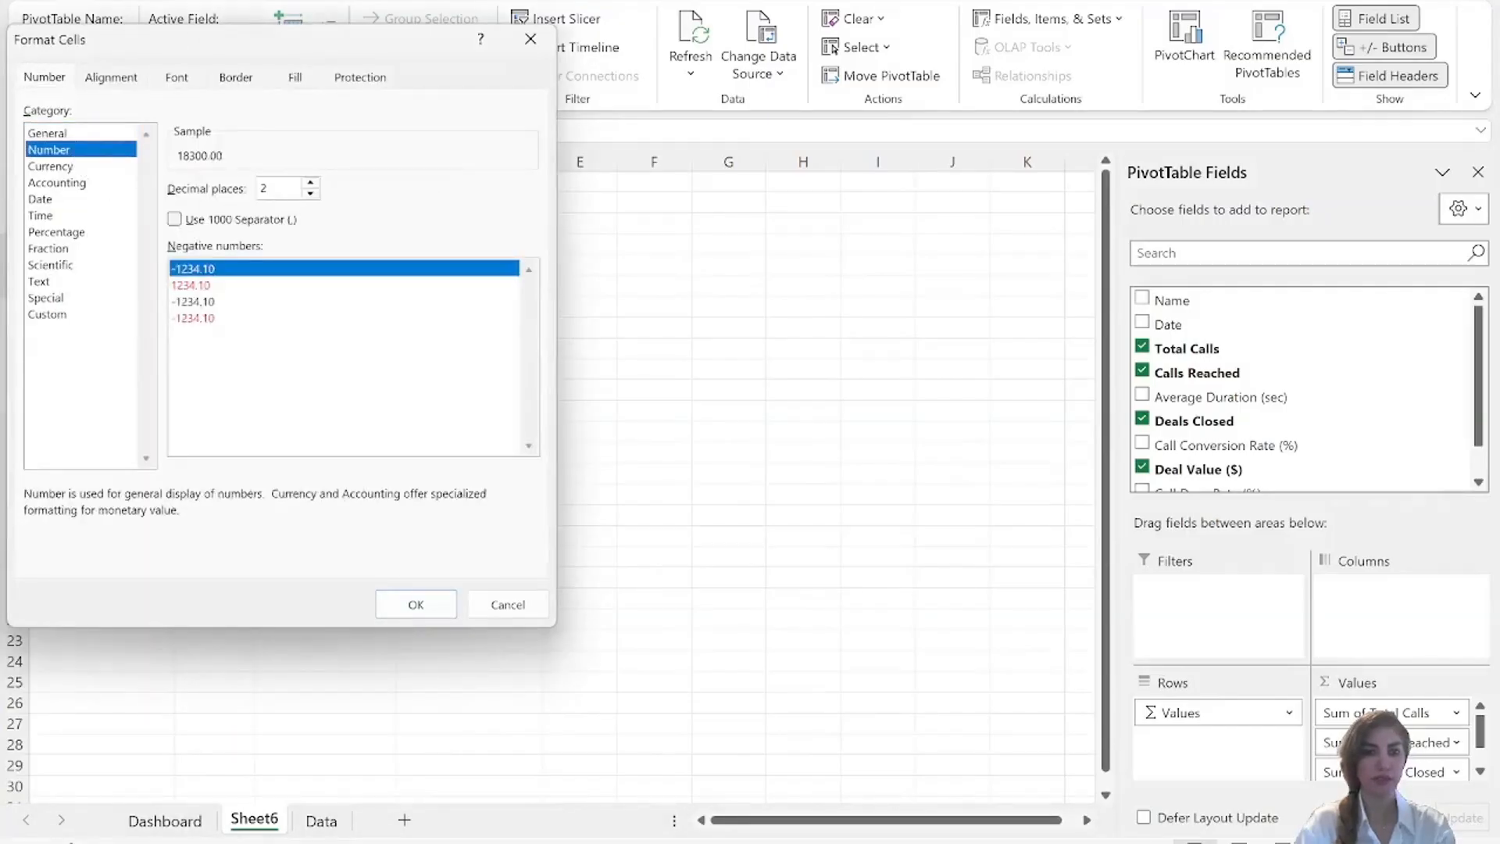
{"action": "key", "text": "BackSpace"}
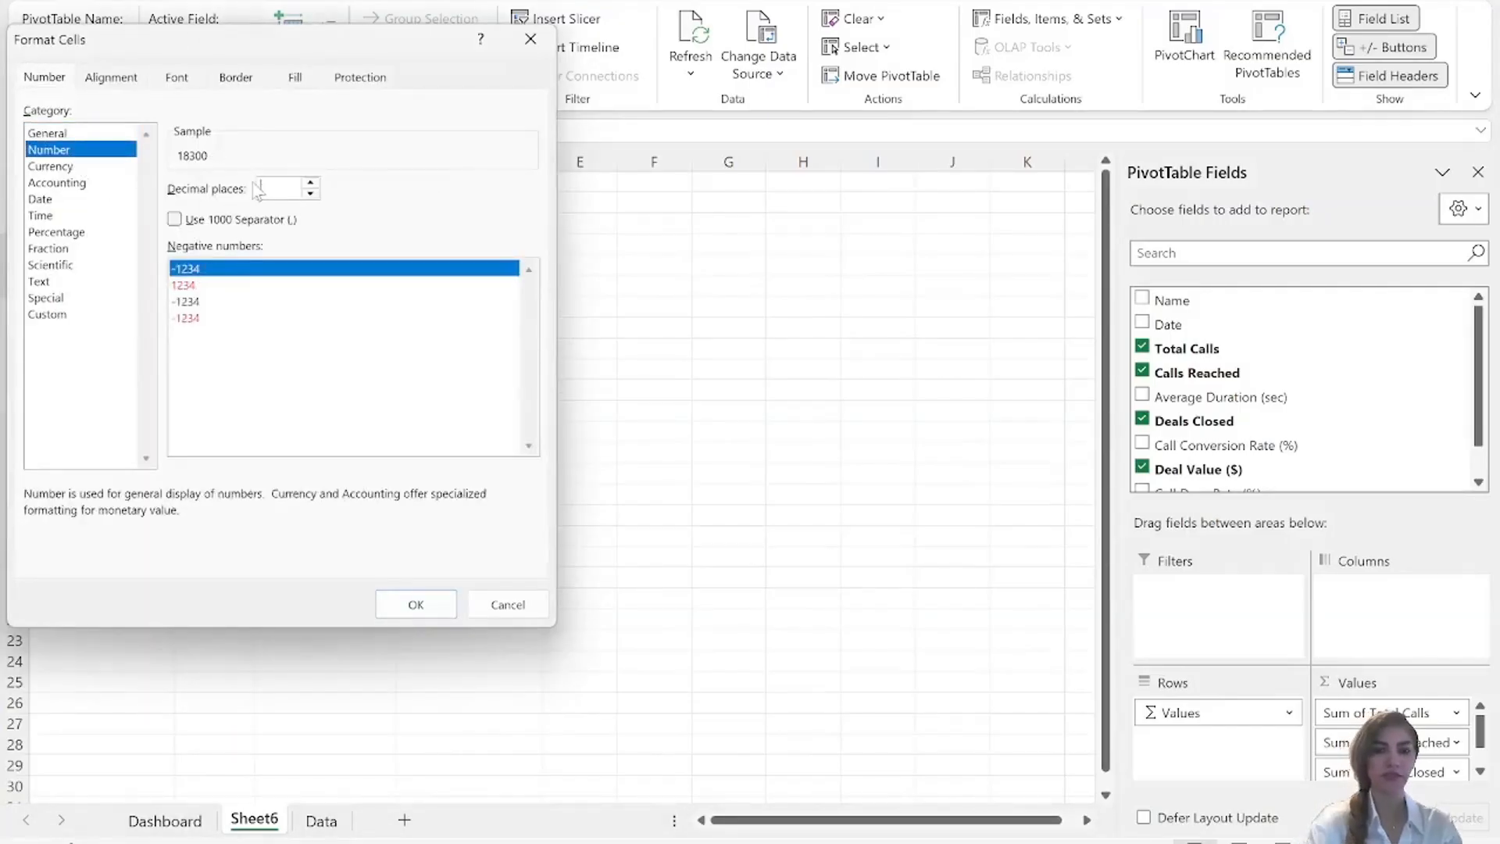
{"action": "left_click", "coordinate": [384, 611]}
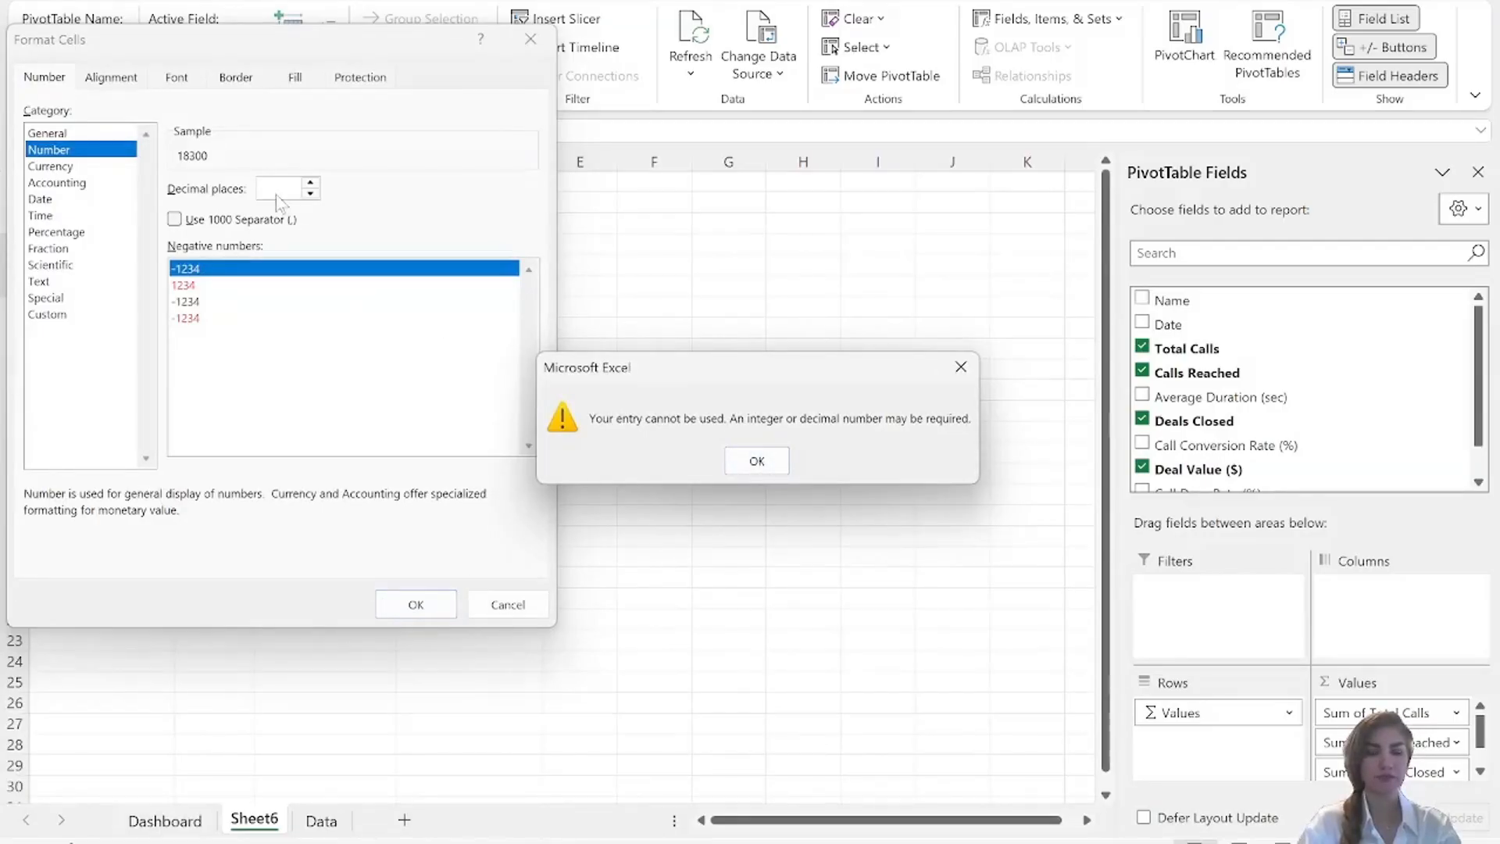
{"action": "left_click", "coordinate": [755, 460]}
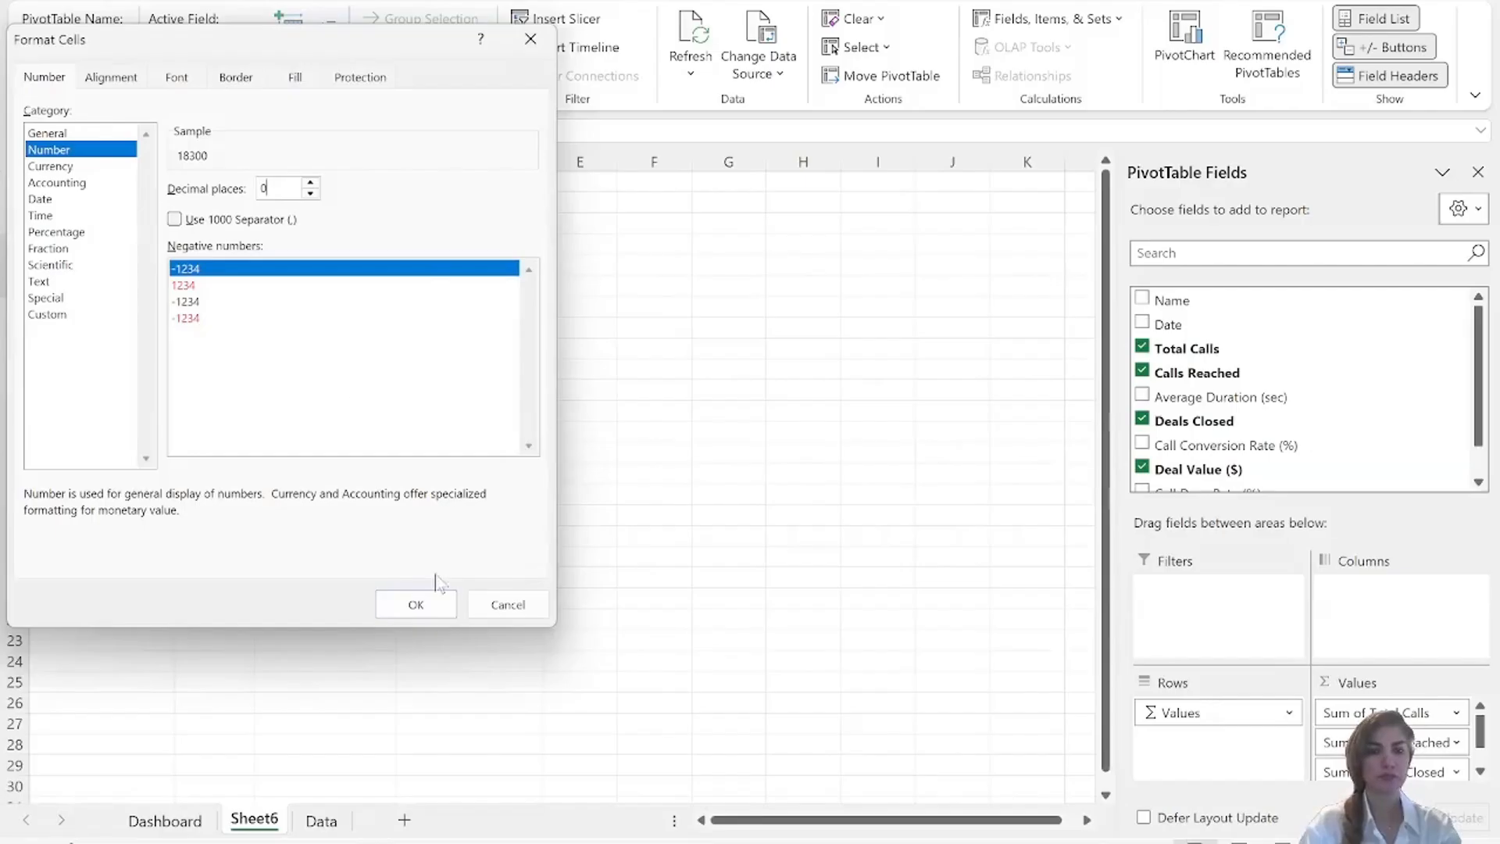
{"action": "left_click", "coordinate": [412, 606]}
Format the Sum of Deal Value ($) figure in the PivotTable as Currency with the $ symbol and 0 decimal places.
{"action": "left_click", "coordinate": [205, 309]}
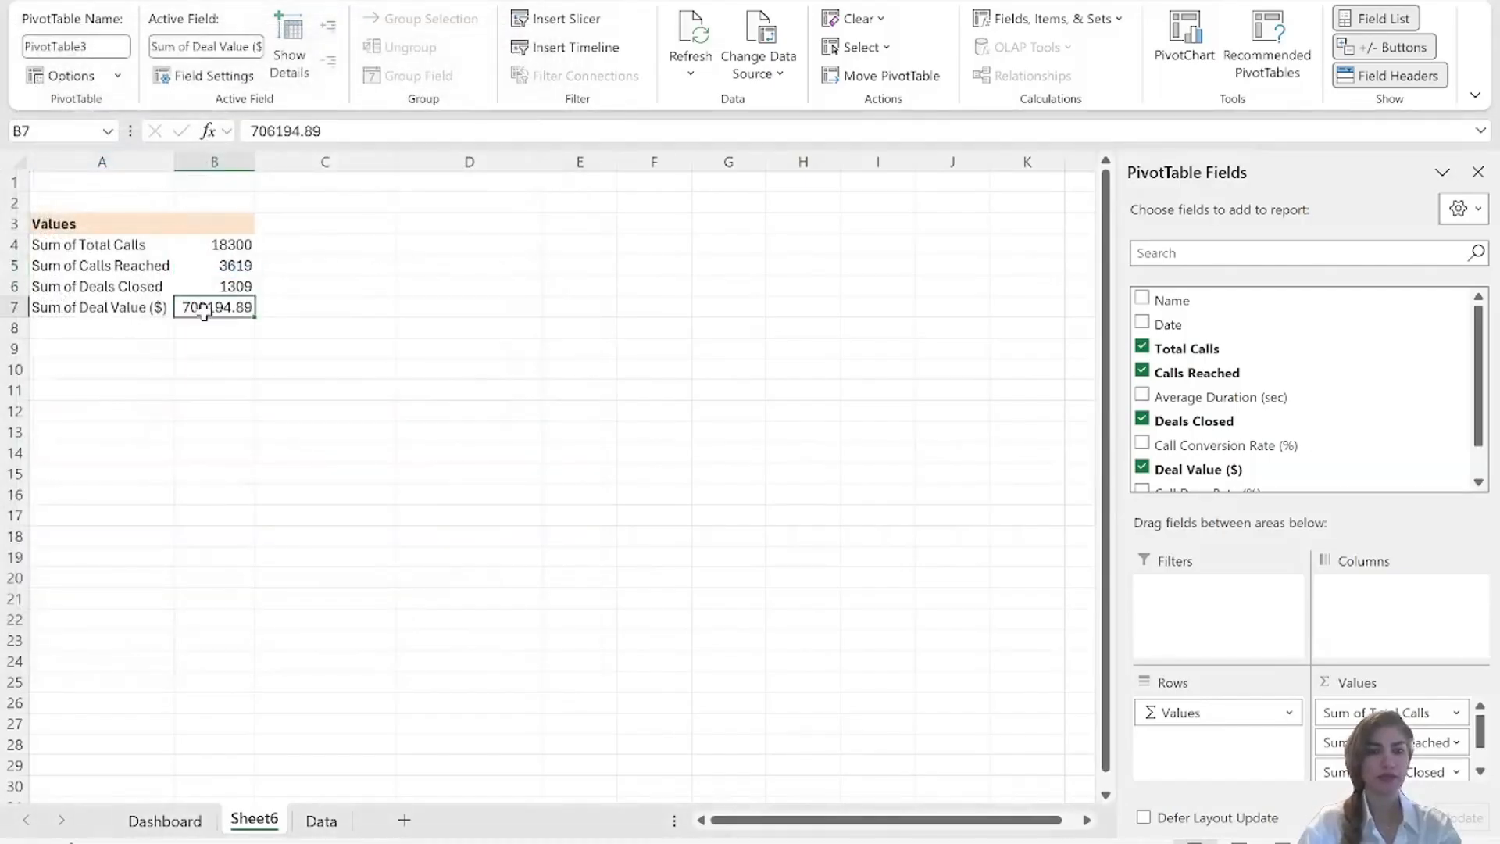
{"action": "right_click", "coordinate": [205, 309]}
{"action": "left_click", "coordinate": [286, 407]}
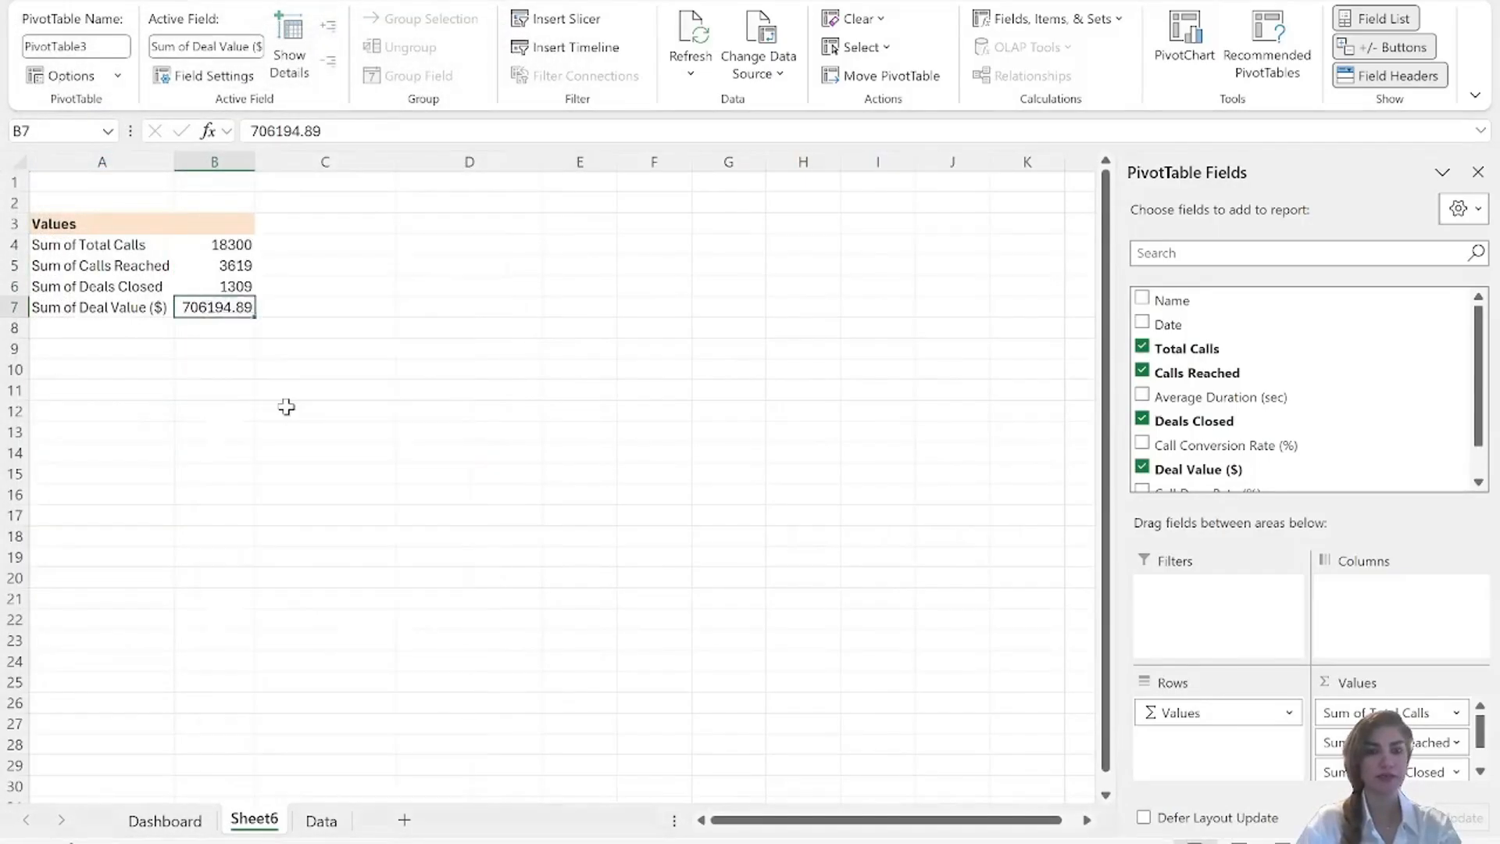
{"action": "left_click", "coordinate": [51, 233]}
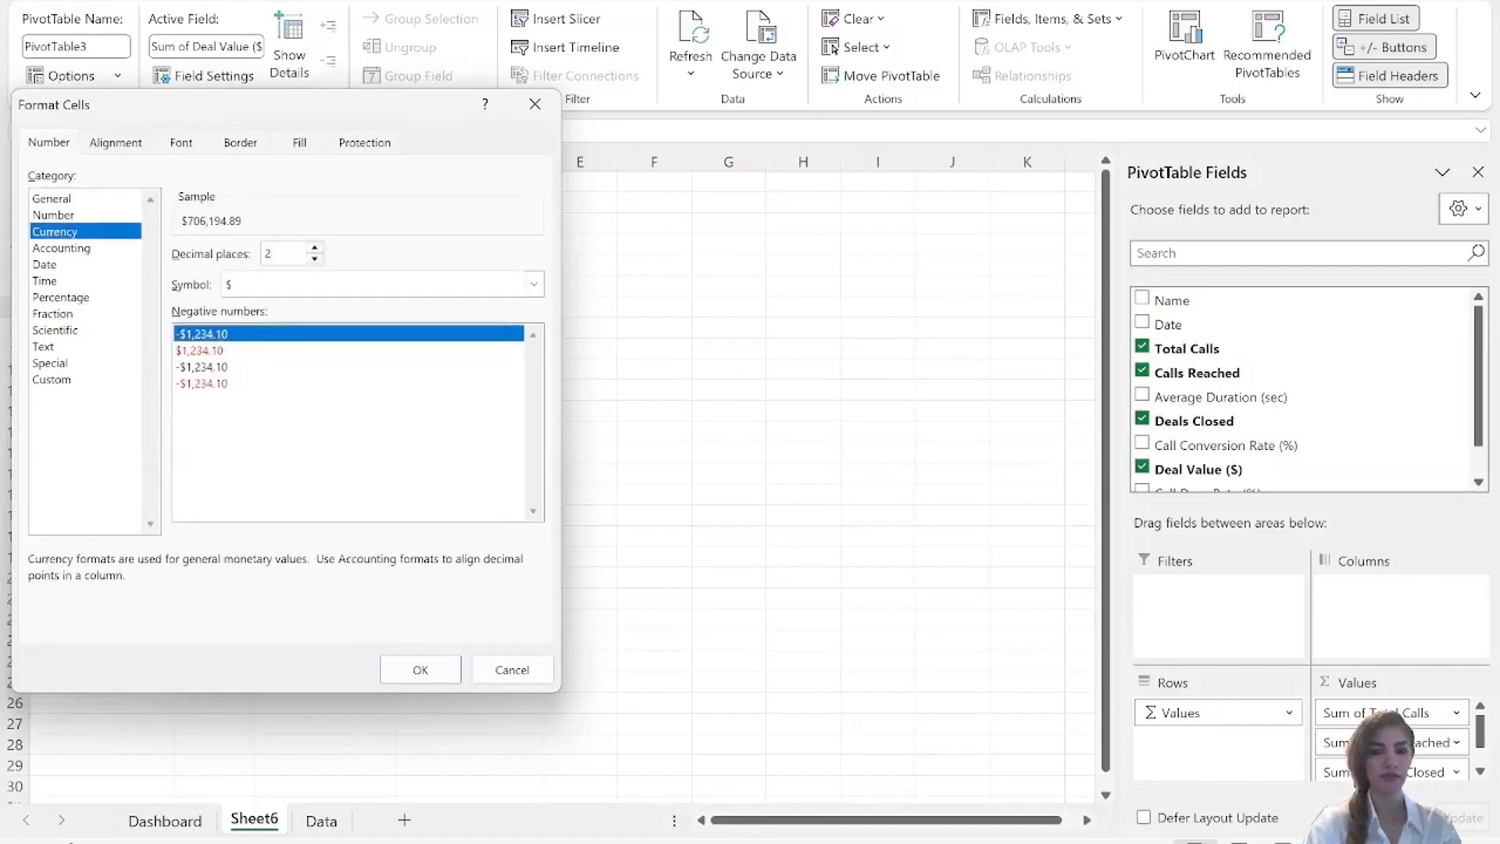
{"action": "key", "text": "BackSpace"}
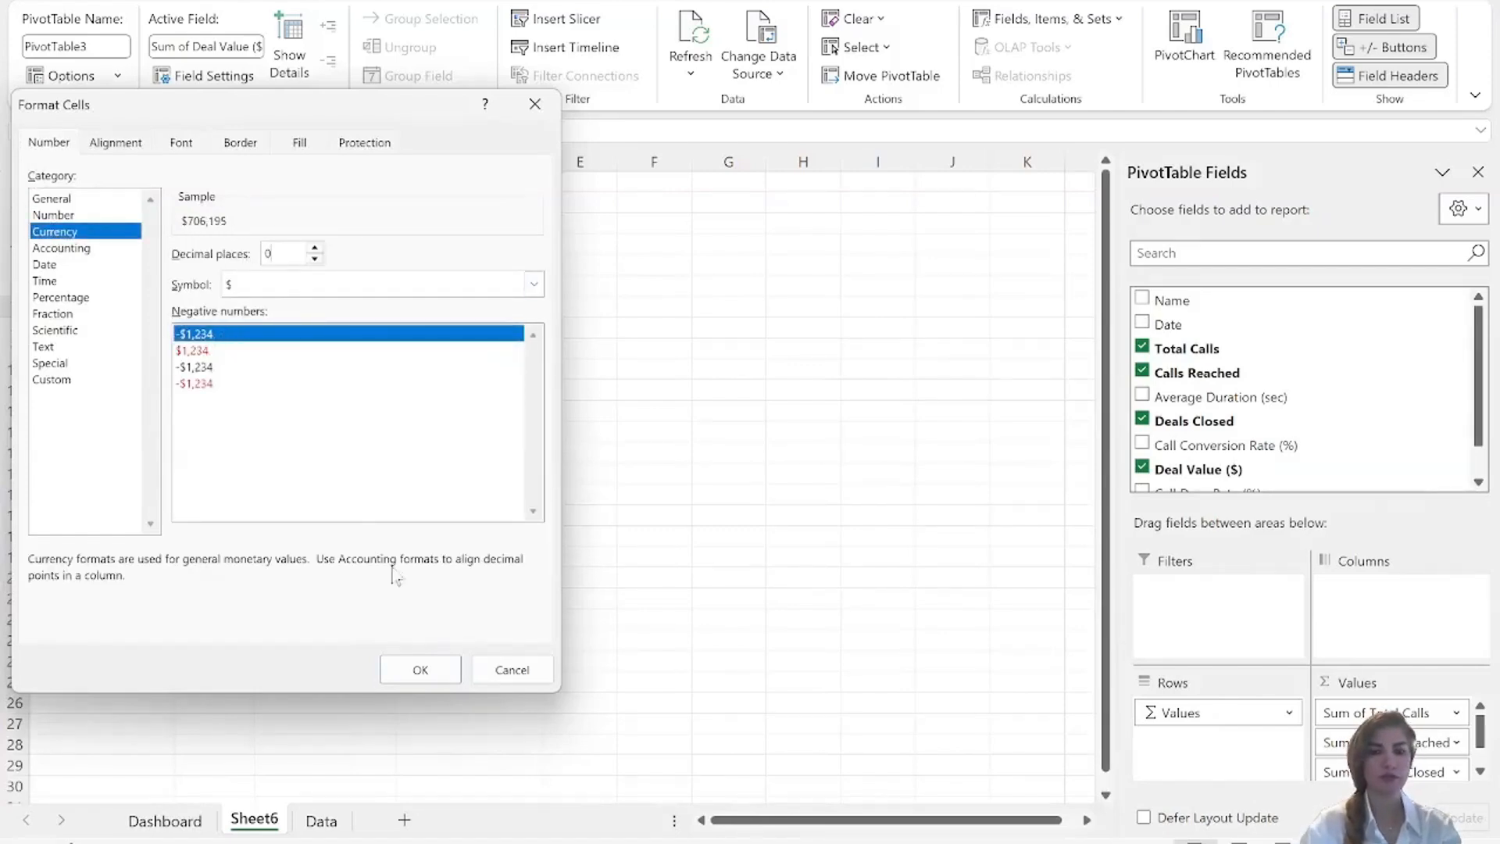
{"action": "left_click", "coordinate": [416, 671]}
Add a slicer for the Name field and place it just beside the PivotTable, over columns C and D.
{"action": "left_click", "coordinate": [648, 496]}
{"action": "left_click", "coordinate": [133, 259]}
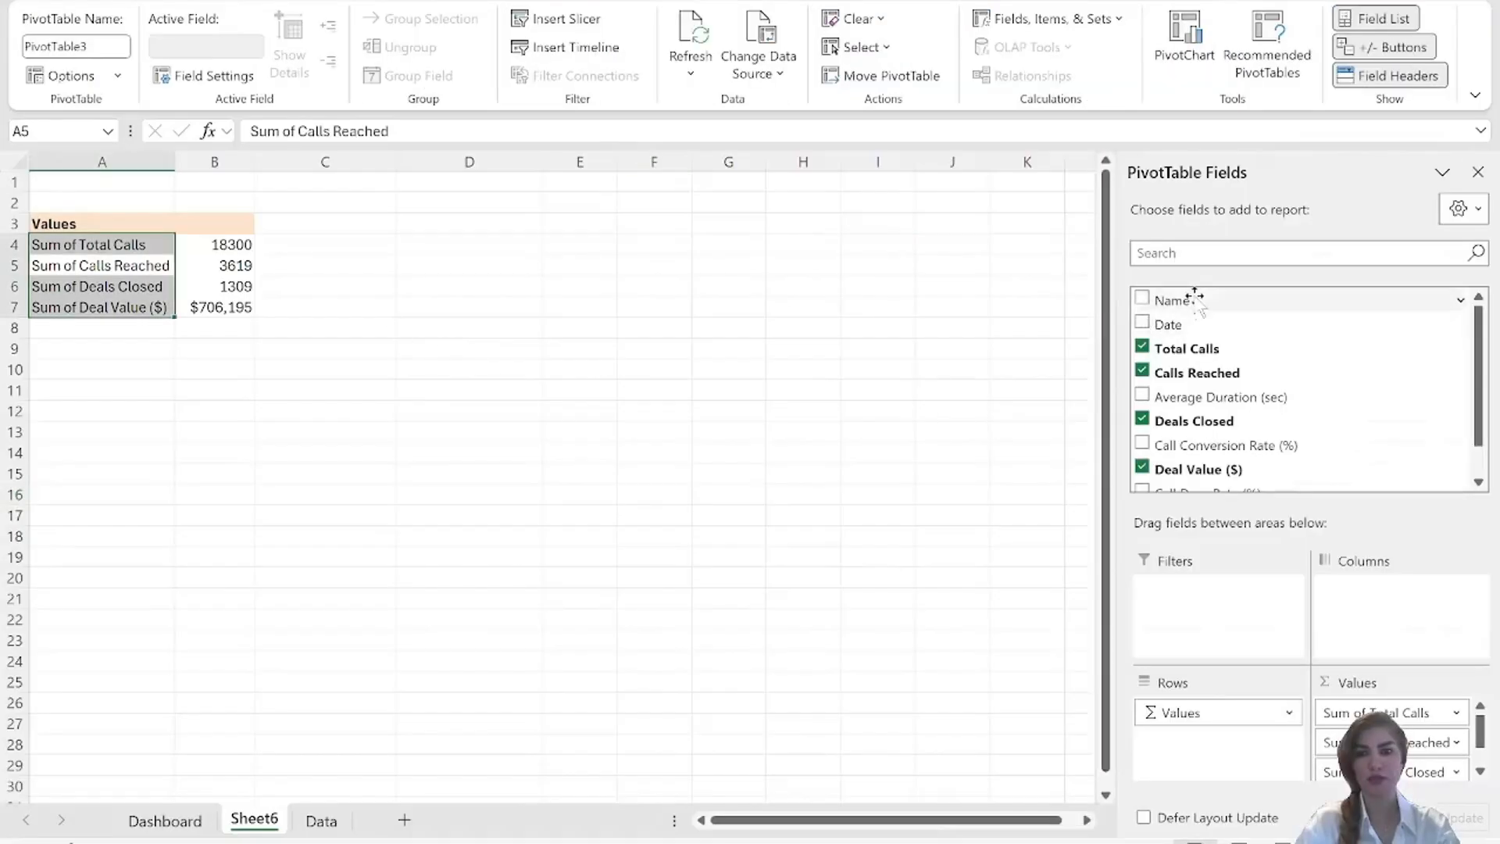
{"action": "right_click", "coordinate": [1174, 301]}
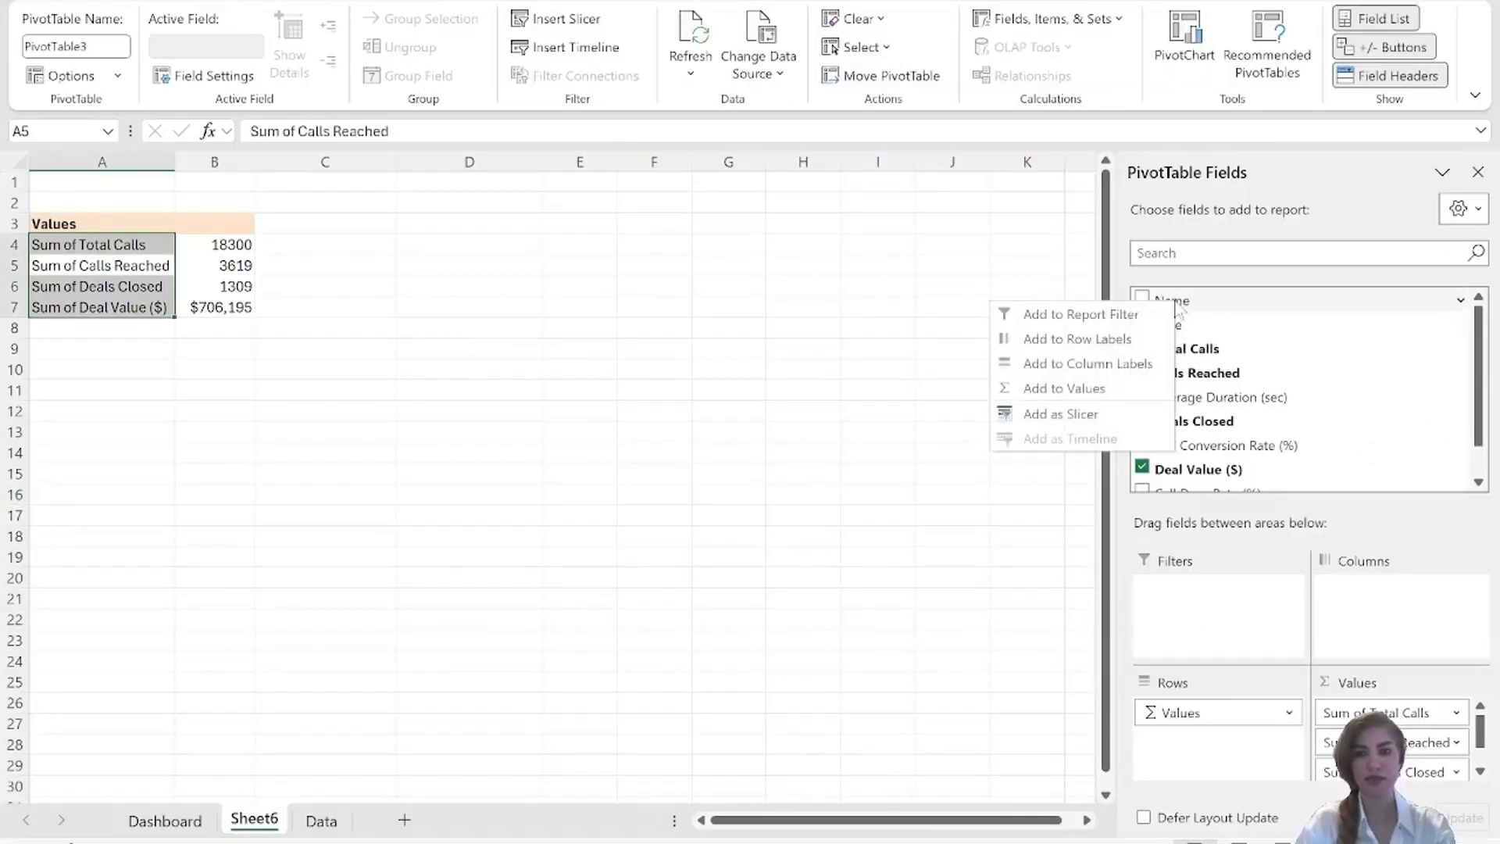
{"action": "left_click", "coordinate": [1067, 416]}
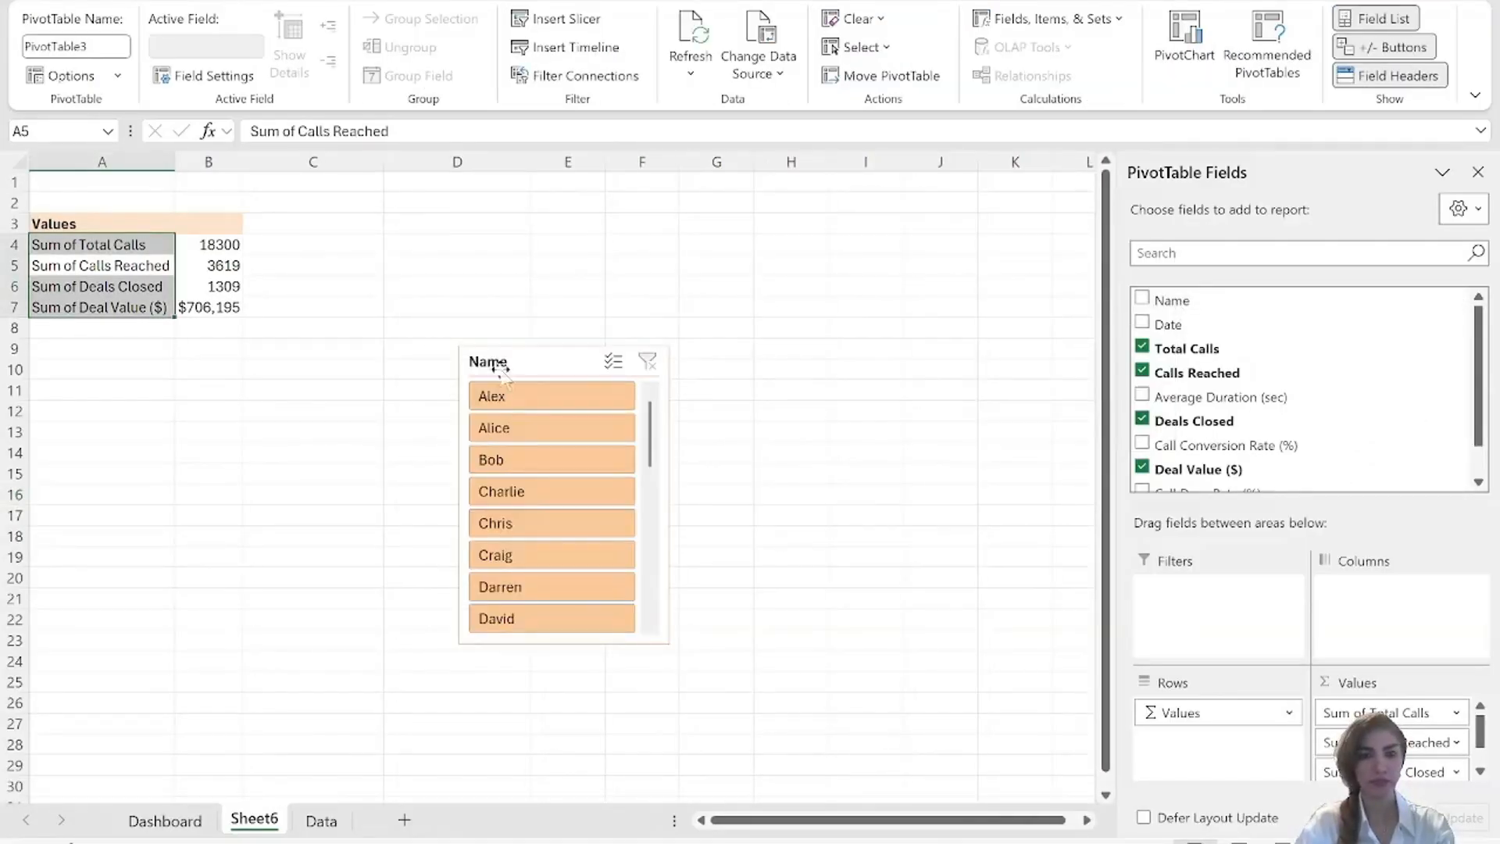
{"action": "left_click_drag", "start_coordinate": [518, 367], "coordinate": [353, 211]}
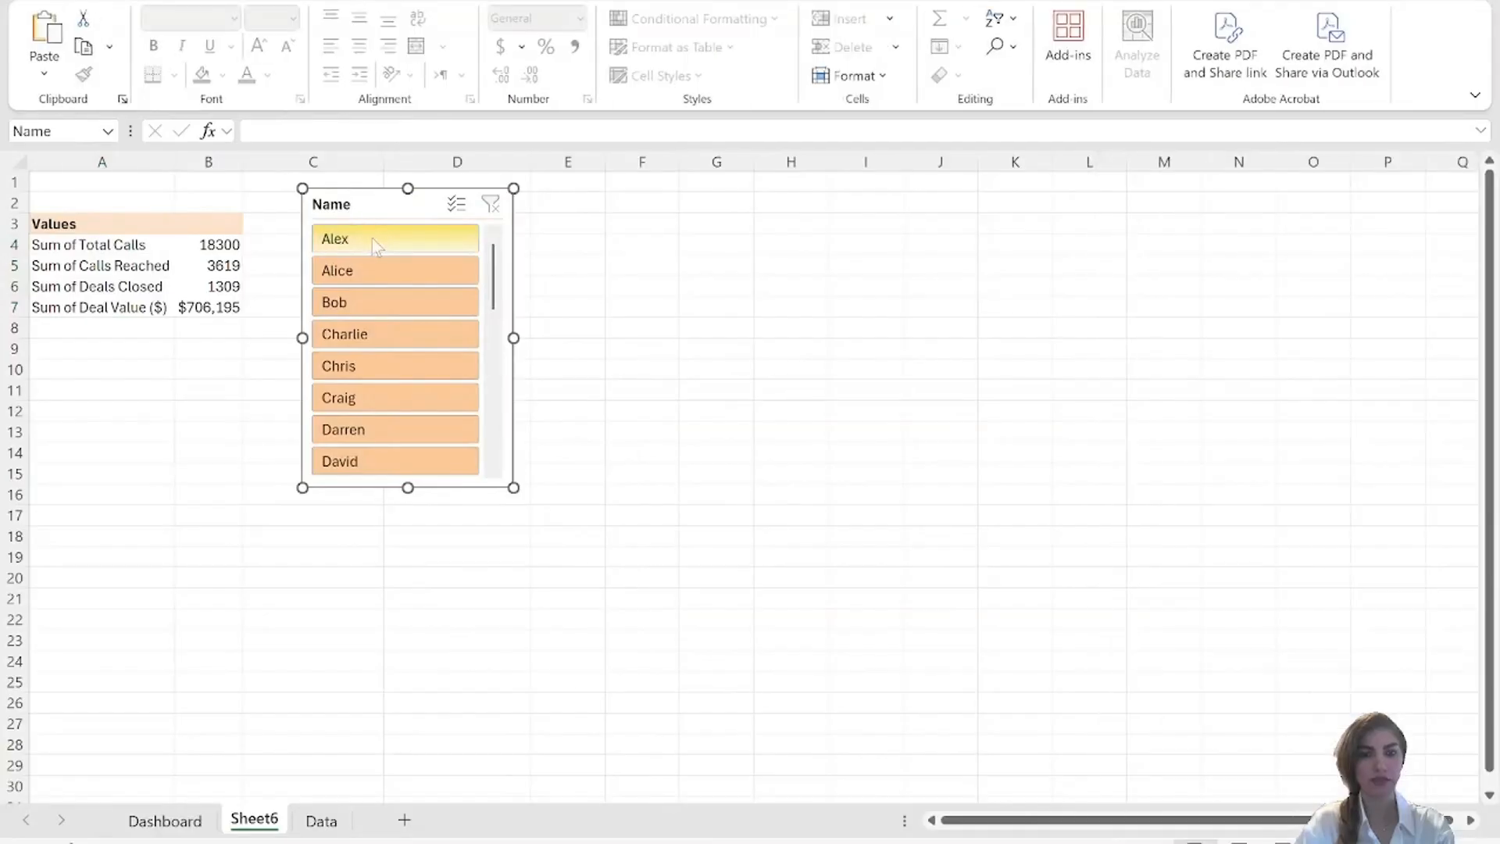
Test the Name slicer by filtering the PivotTable by several agents in turn, then restore all agents.
{"action": "left_click", "coordinate": [372, 238]}
{"action": "left_click", "coordinate": [344, 278]}
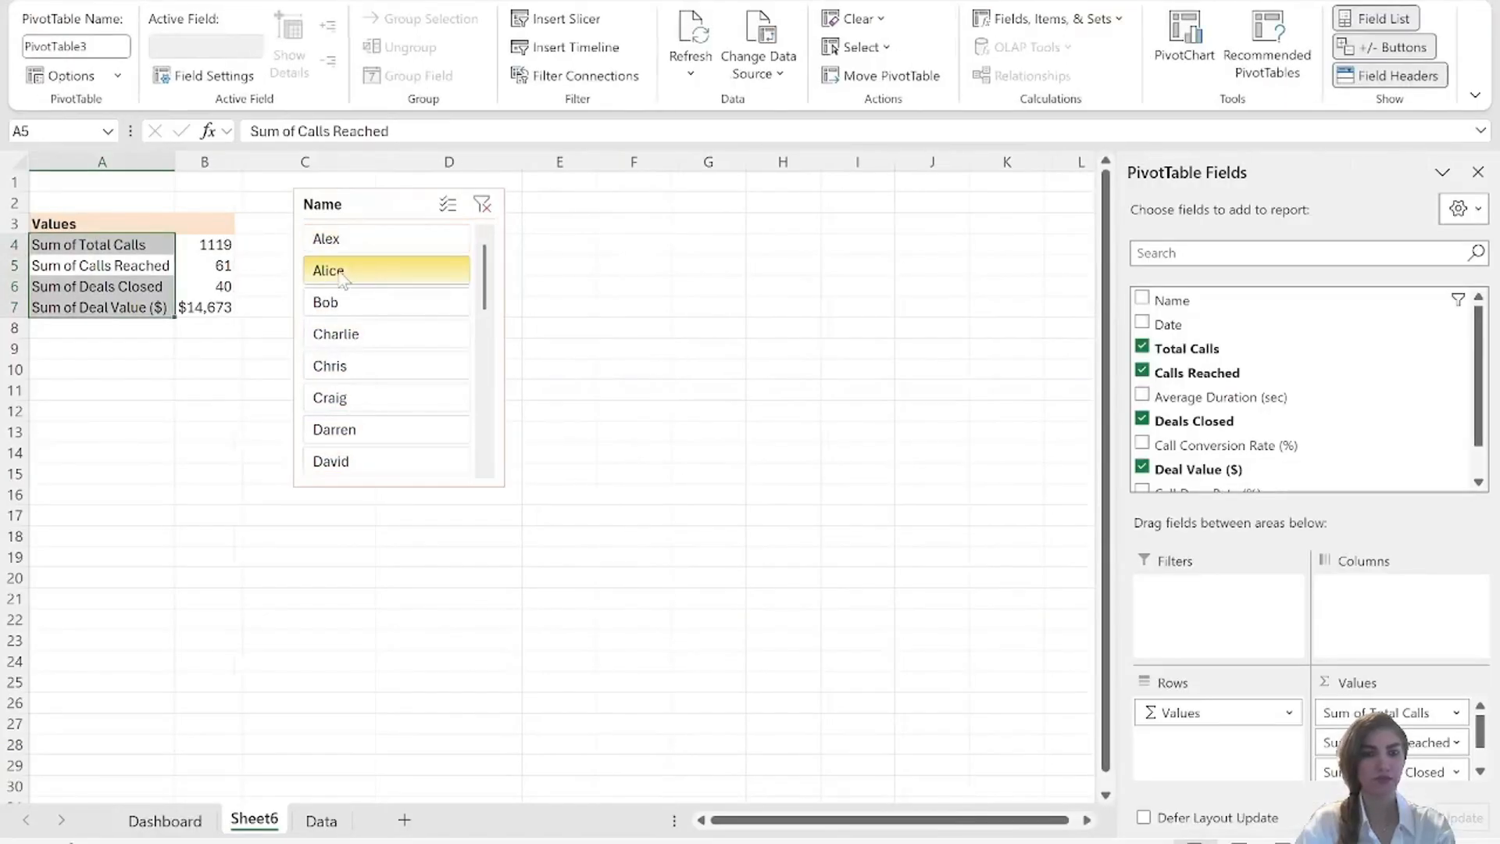
{"action": "left_click", "coordinate": [328, 303]}
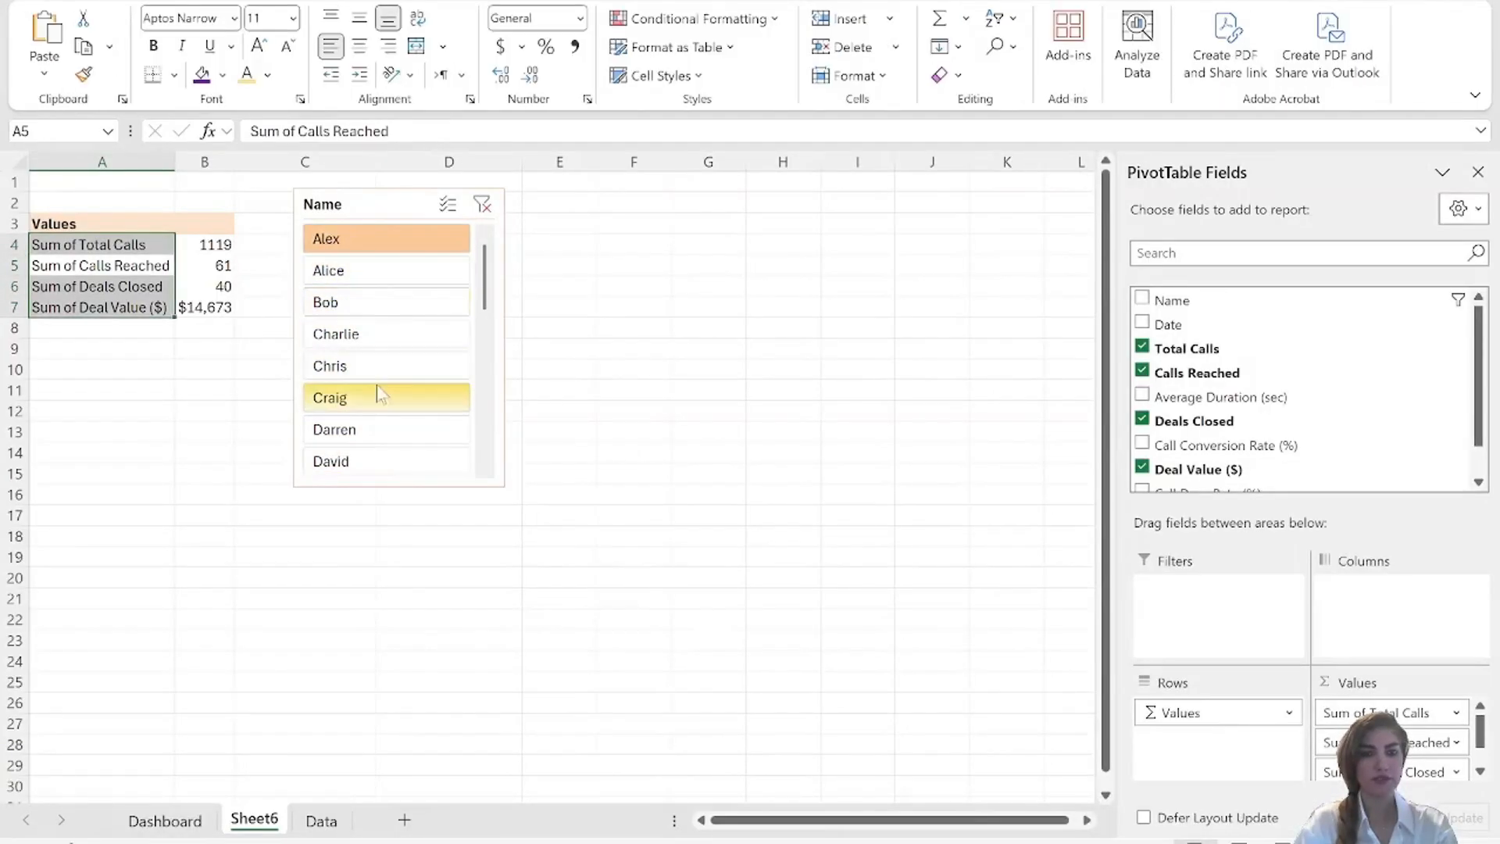
{"action": "left_click", "coordinate": [380, 394]}
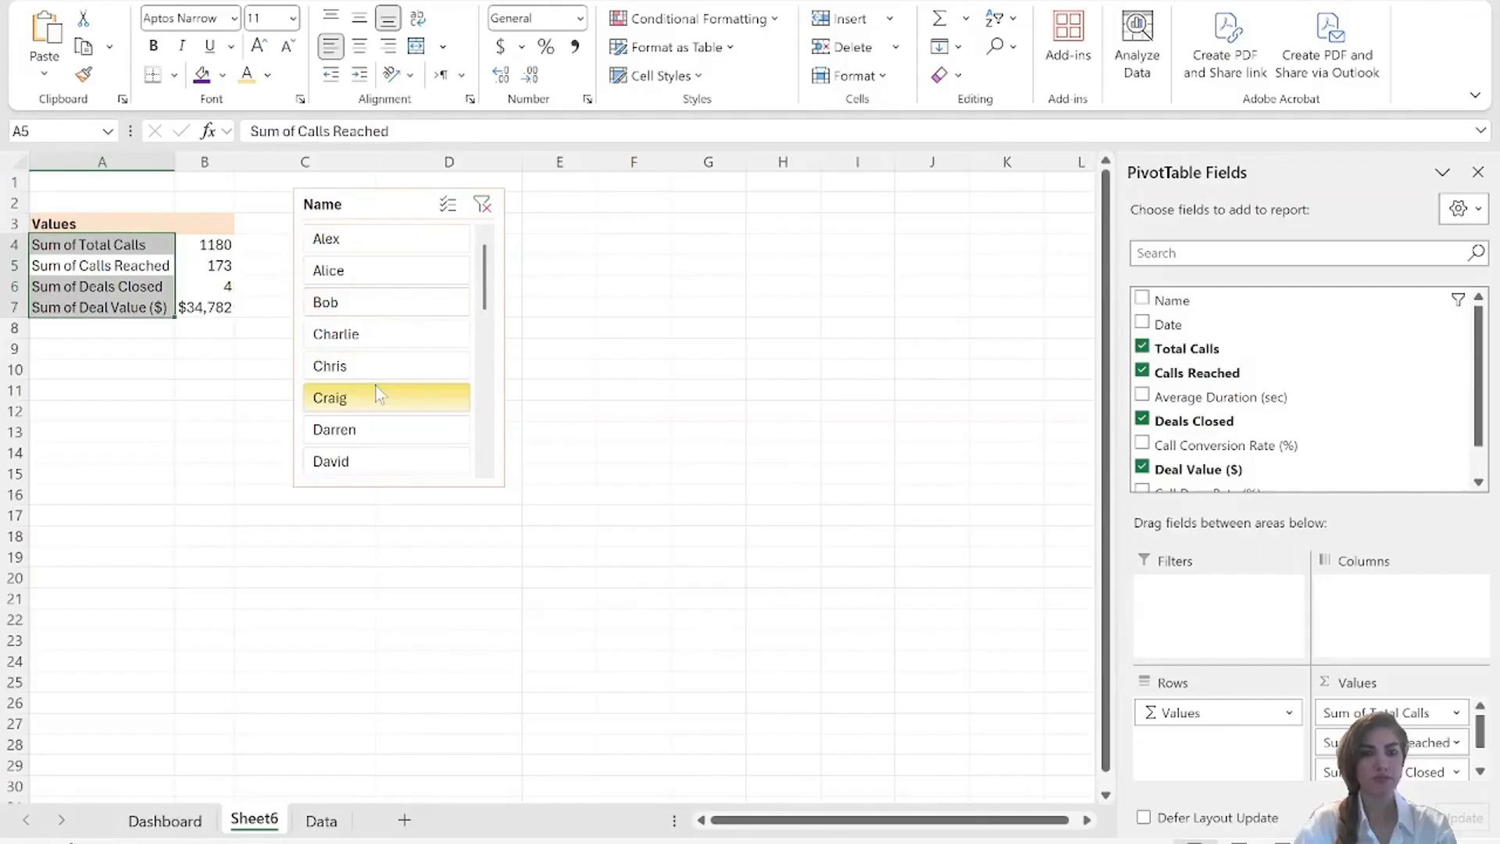
{"action": "left_click", "coordinate": [373, 429]}
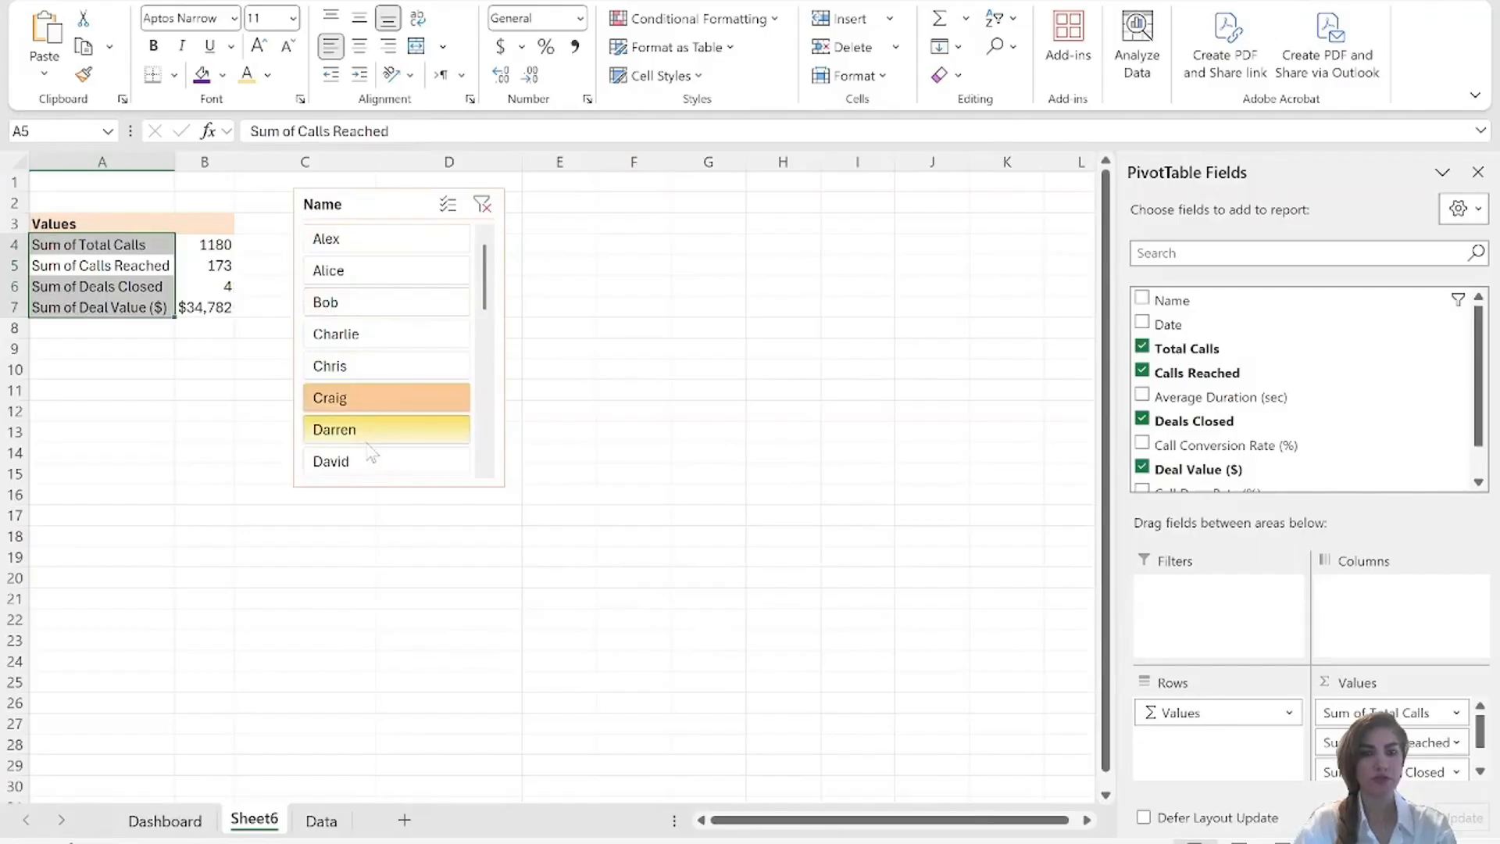
{"action": "left_click", "coordinate": [397, 397]}
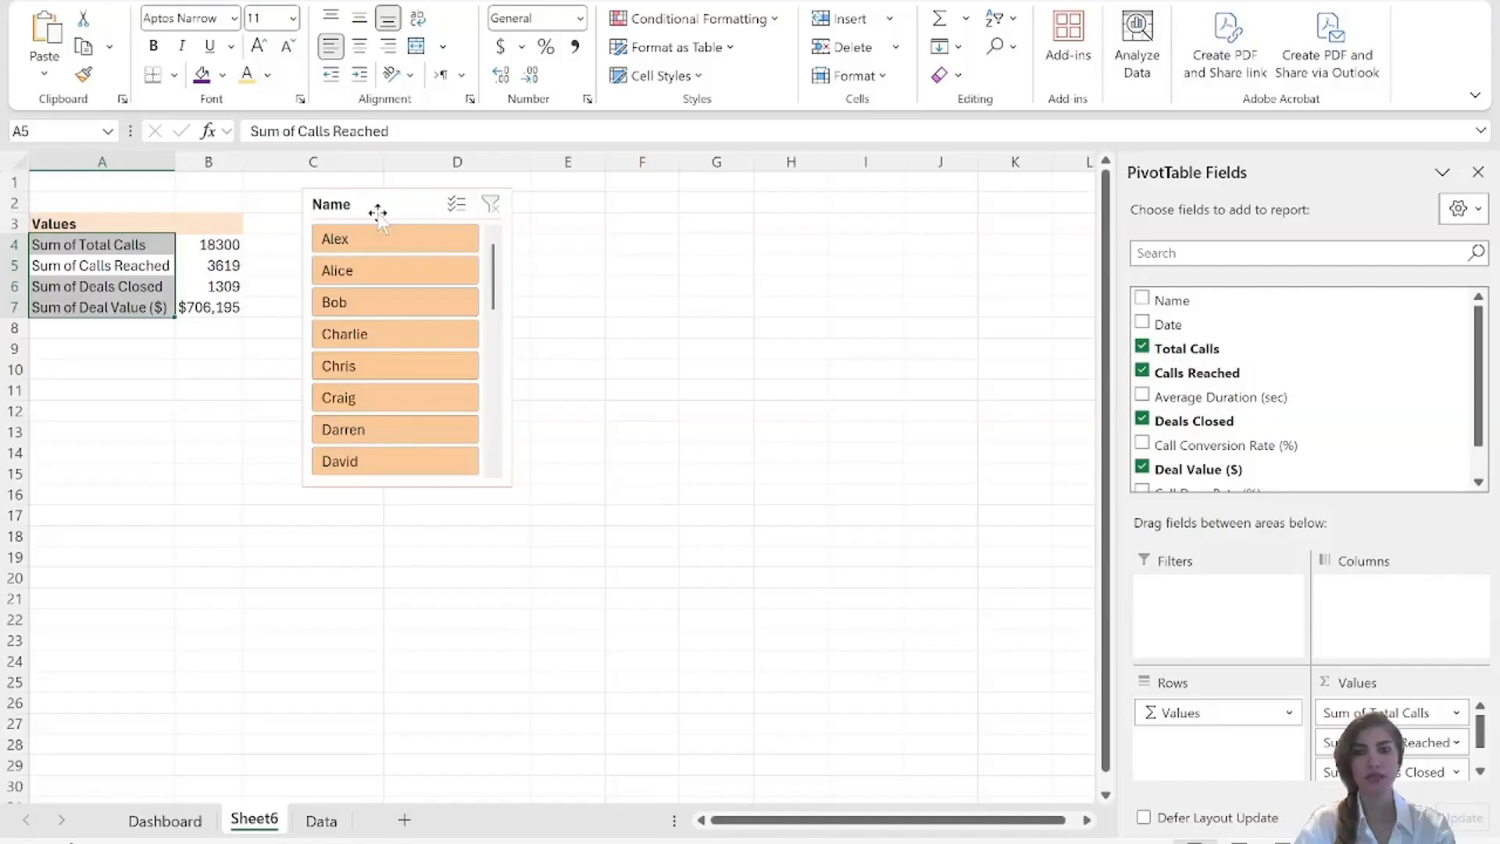
Apply the Lavender, Slicer Style Light 5 style to the Name slicer.
{"action": "left_click", "coordinate": [378, 213]}
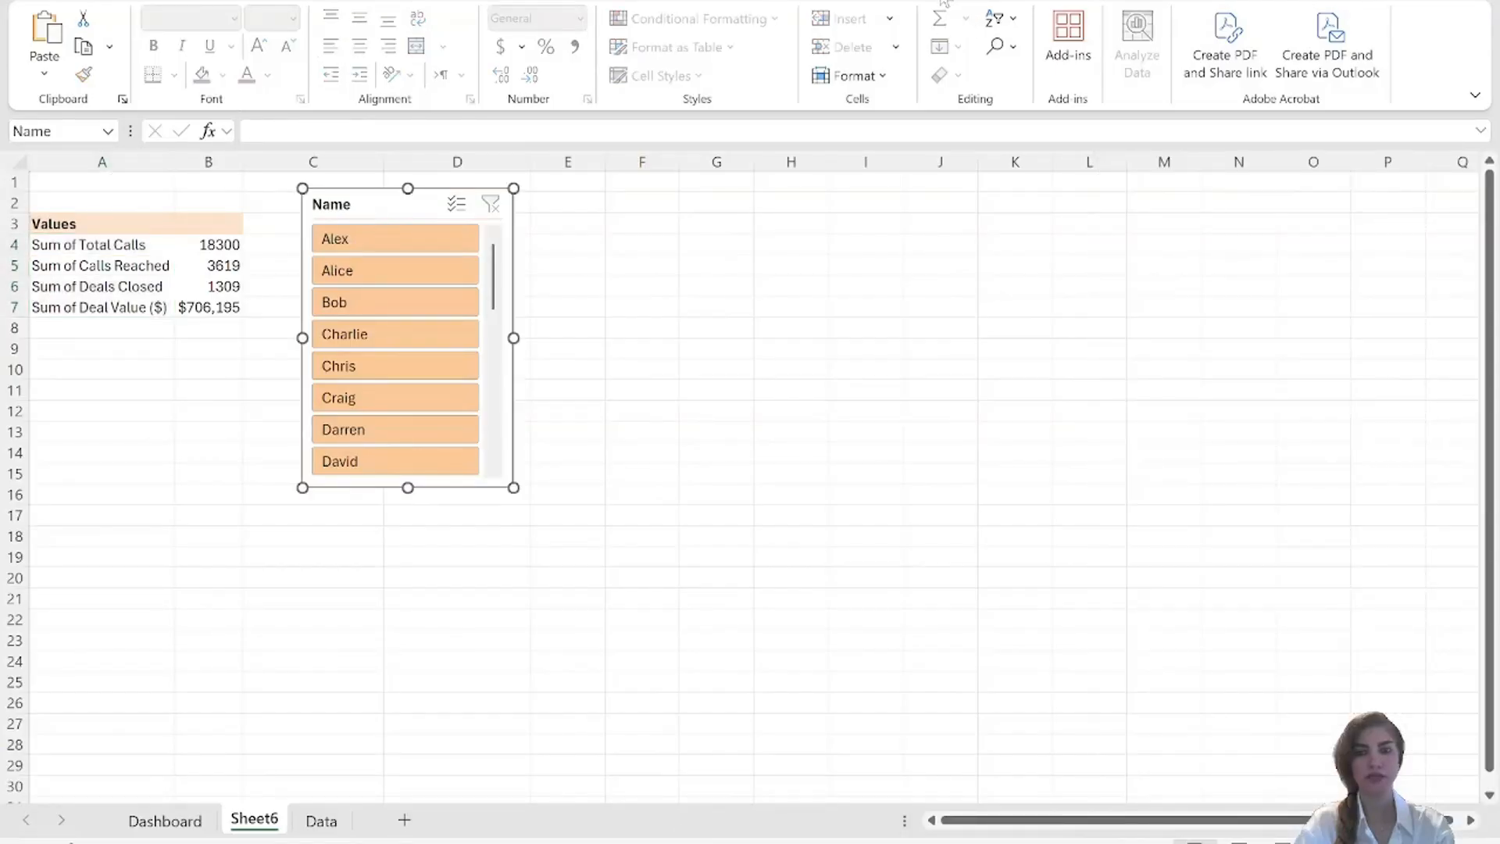
{"action": "left_click", "coordinate": [943, 3]}
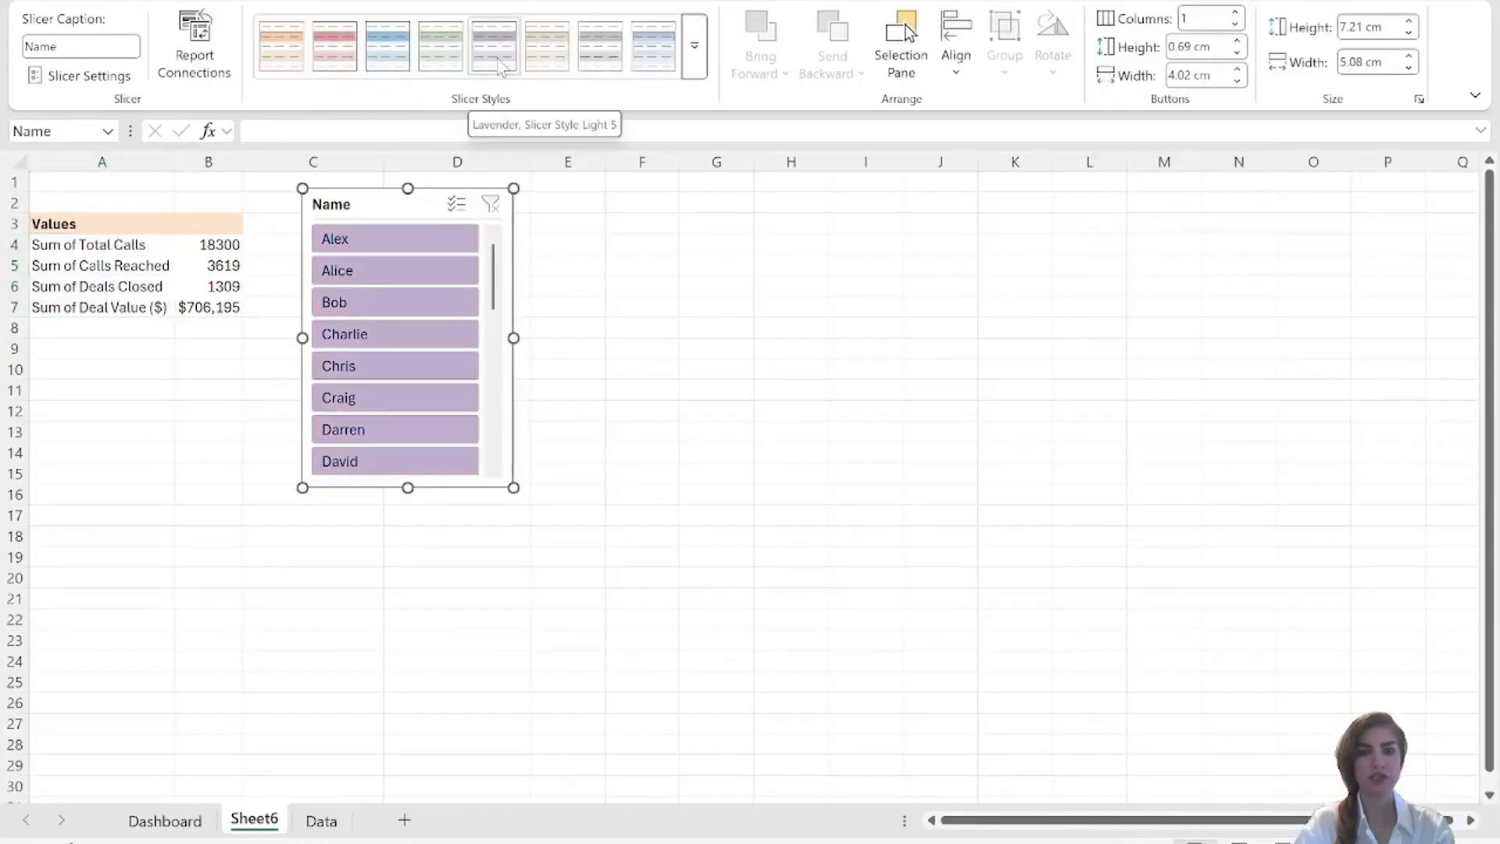
{"action": "left_click", "coordinate": [498, 64]}
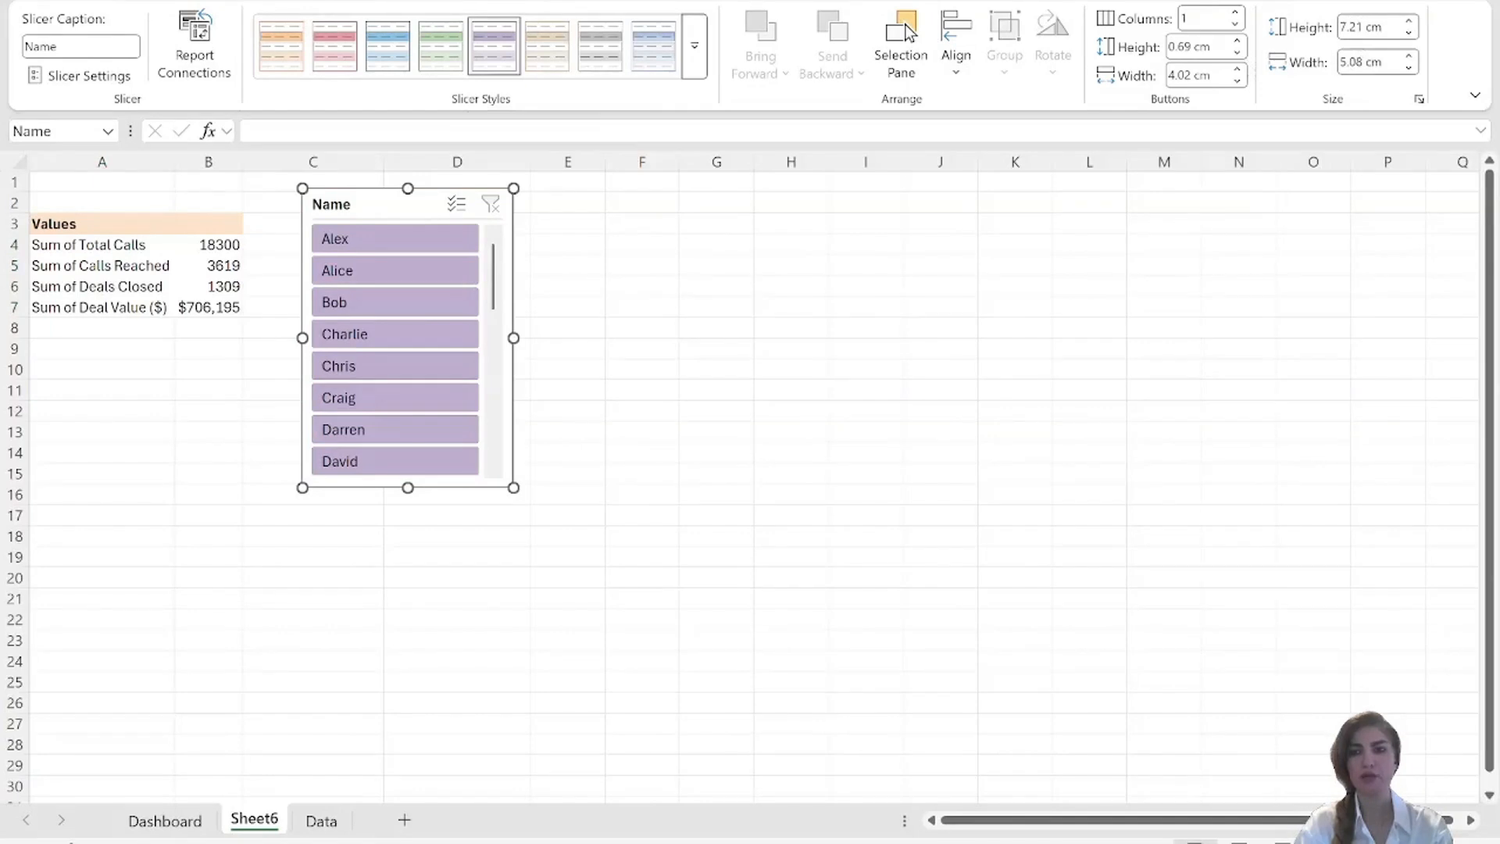
Resize the Name slicer to 15.5 cm high and 3.4 cm wide.
{"action": "left_click", "coordinate": [1368, 30]}
{"action": "left_click", "coordinate": [1368, 30]}
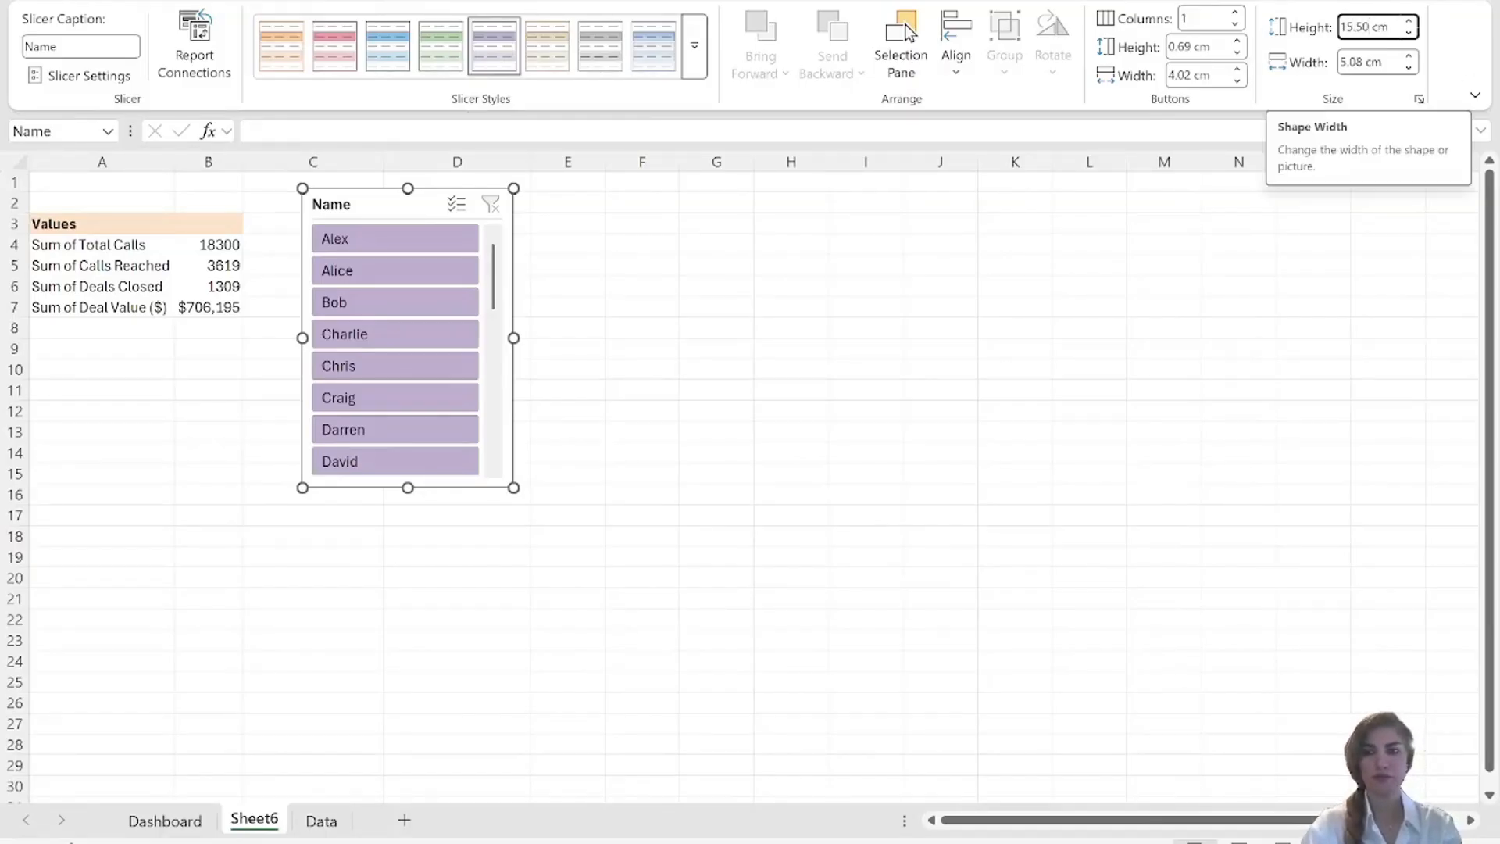
{"action": "key", "text": "Tab"}
{"action": "type", "text": "3.4"}
{"action": "key", "text": "Return"}
{"action": "key", "text": "Escape"}
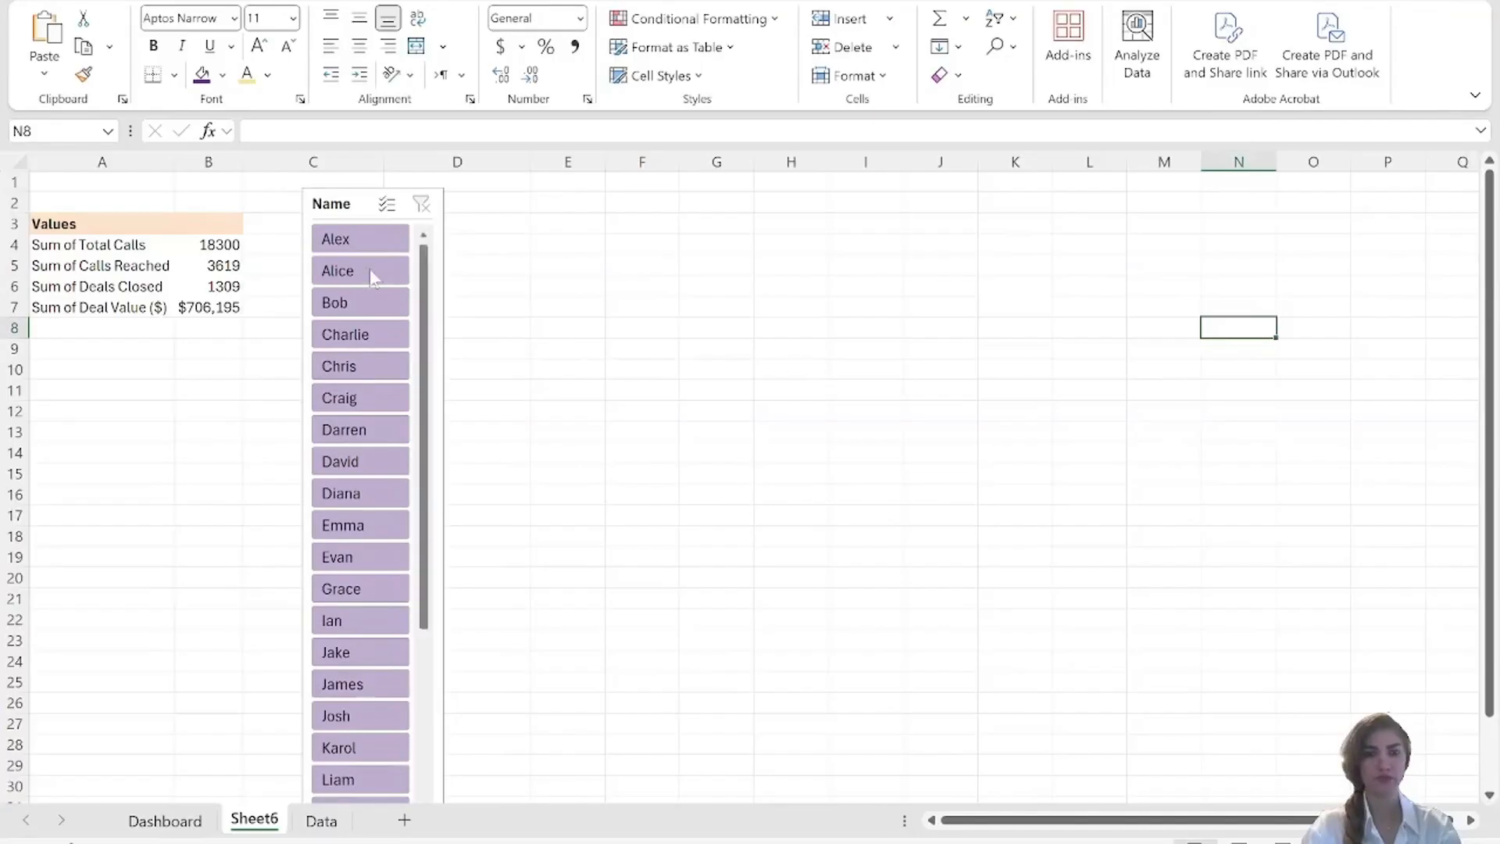
Move the Name slicer to the Dashboard sheet, along the left edge beneath the title and subtitle.
{"action": "left_click", "coordinate": [335, 208]}
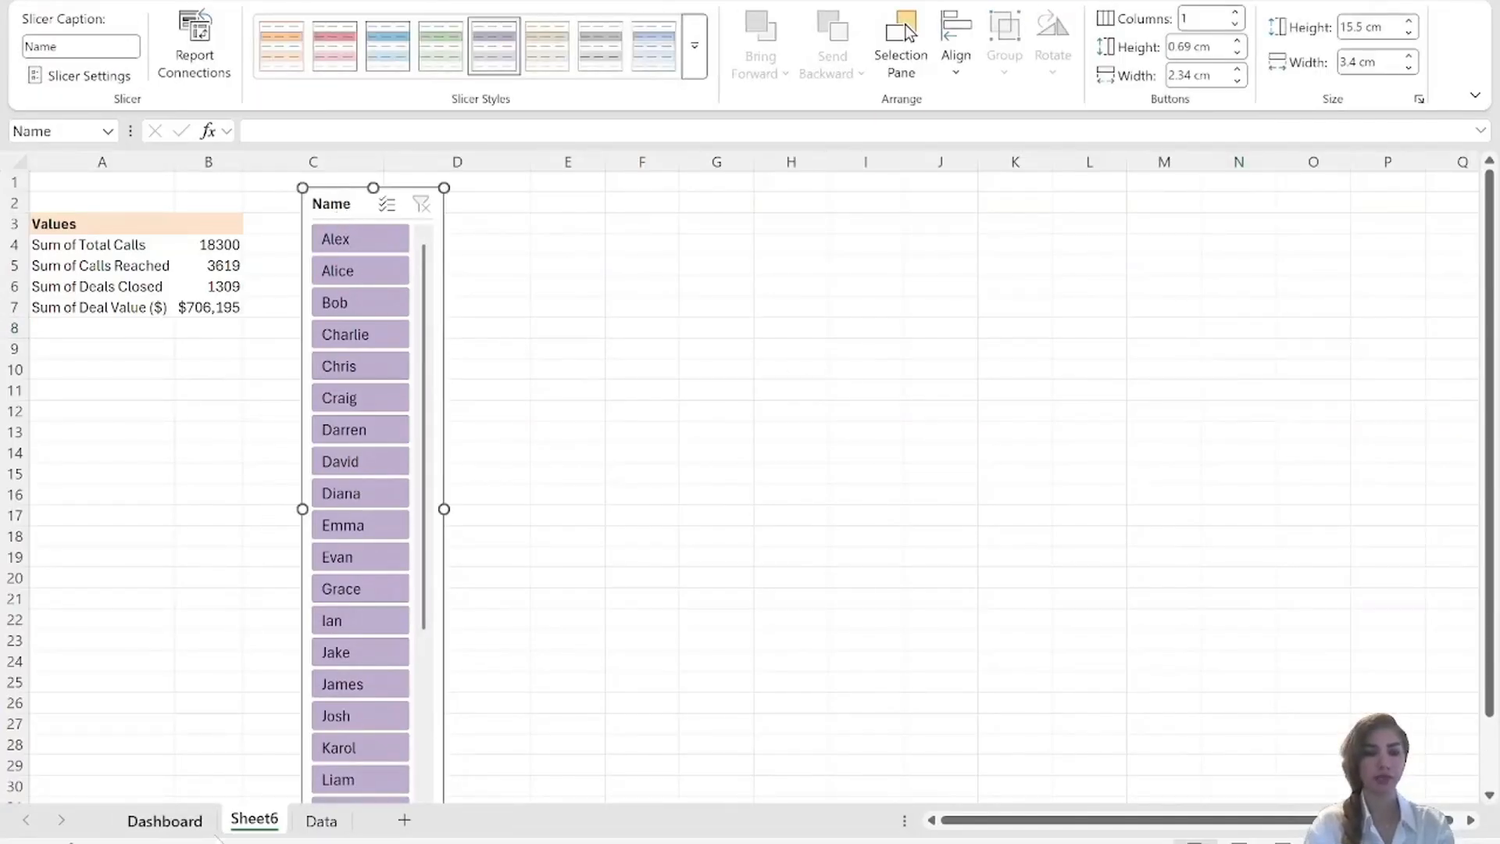
{"action": "left_click", "coordinate": [164, 821]}
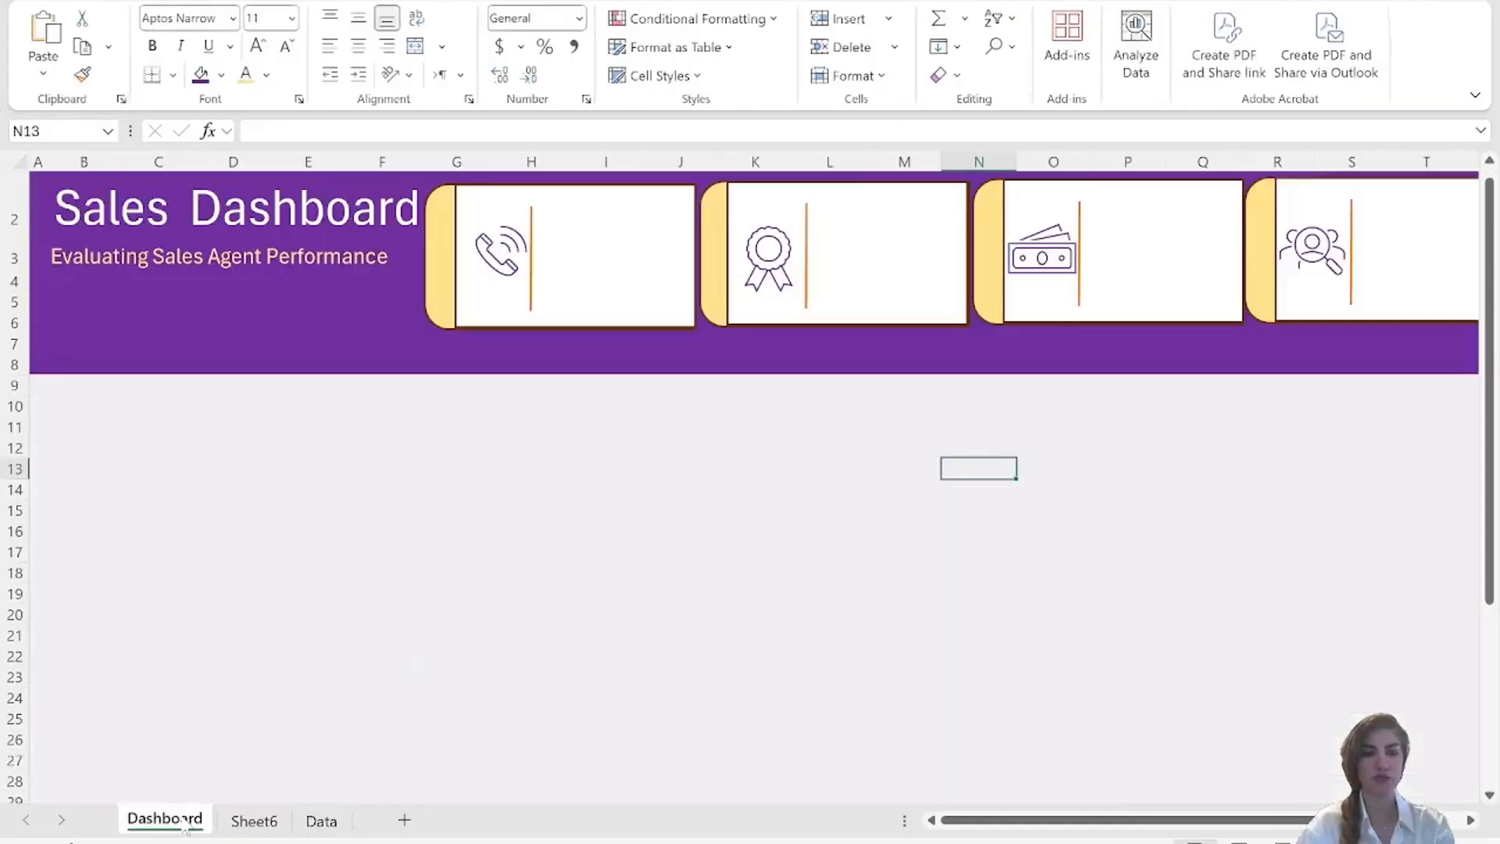
{"action": "left_click", "coordinate": [112, 339]}
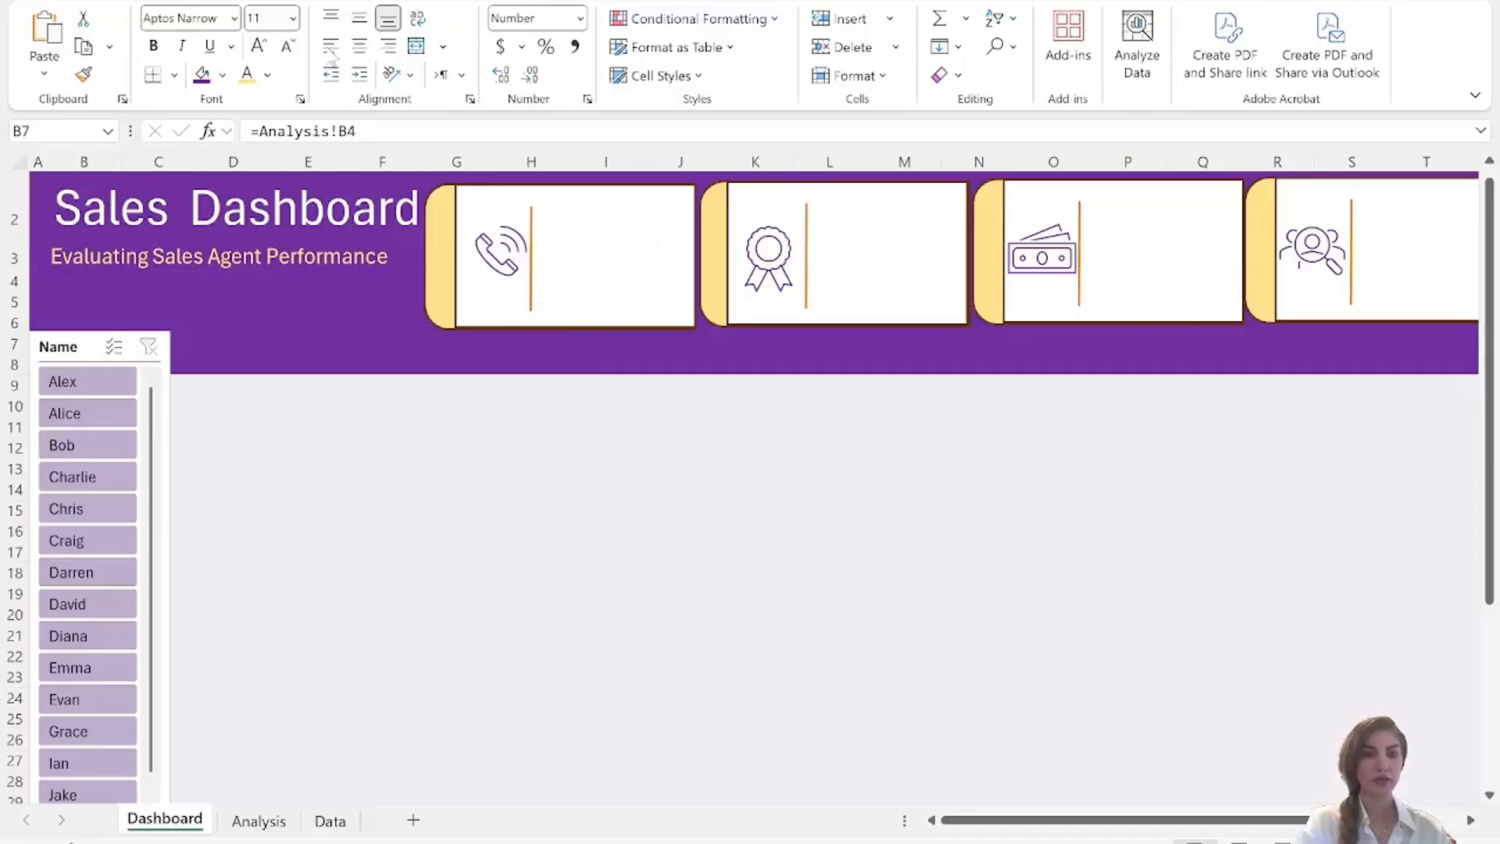
Draw a text box inside the first card, to the right of the phone icon's orange divider line.
{"action": "left_click", "coordinate": [159, 0]}
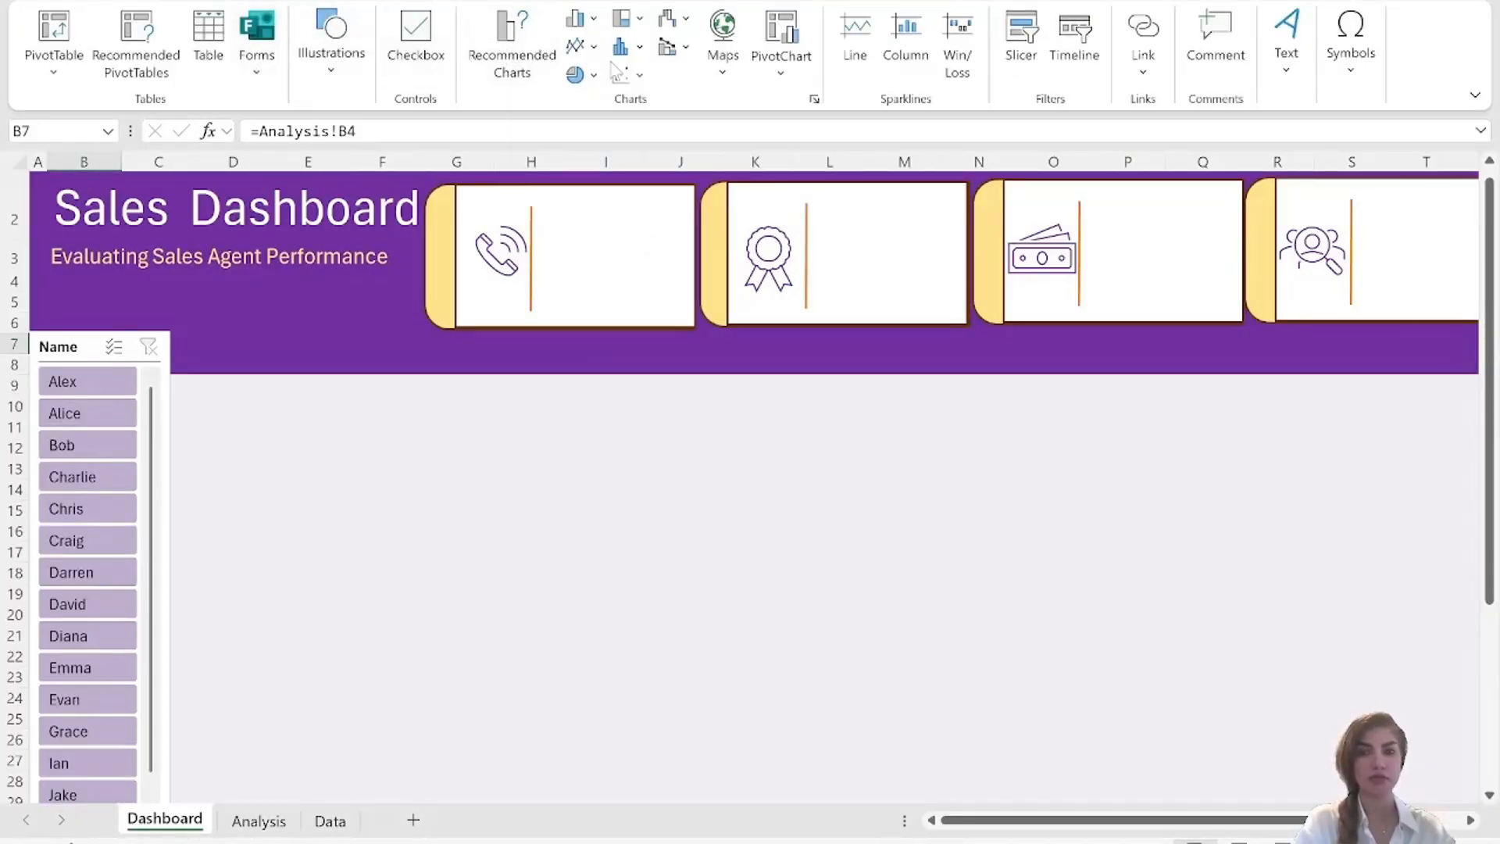
{"action": "left_click", "coordinate": [1286, 47]}
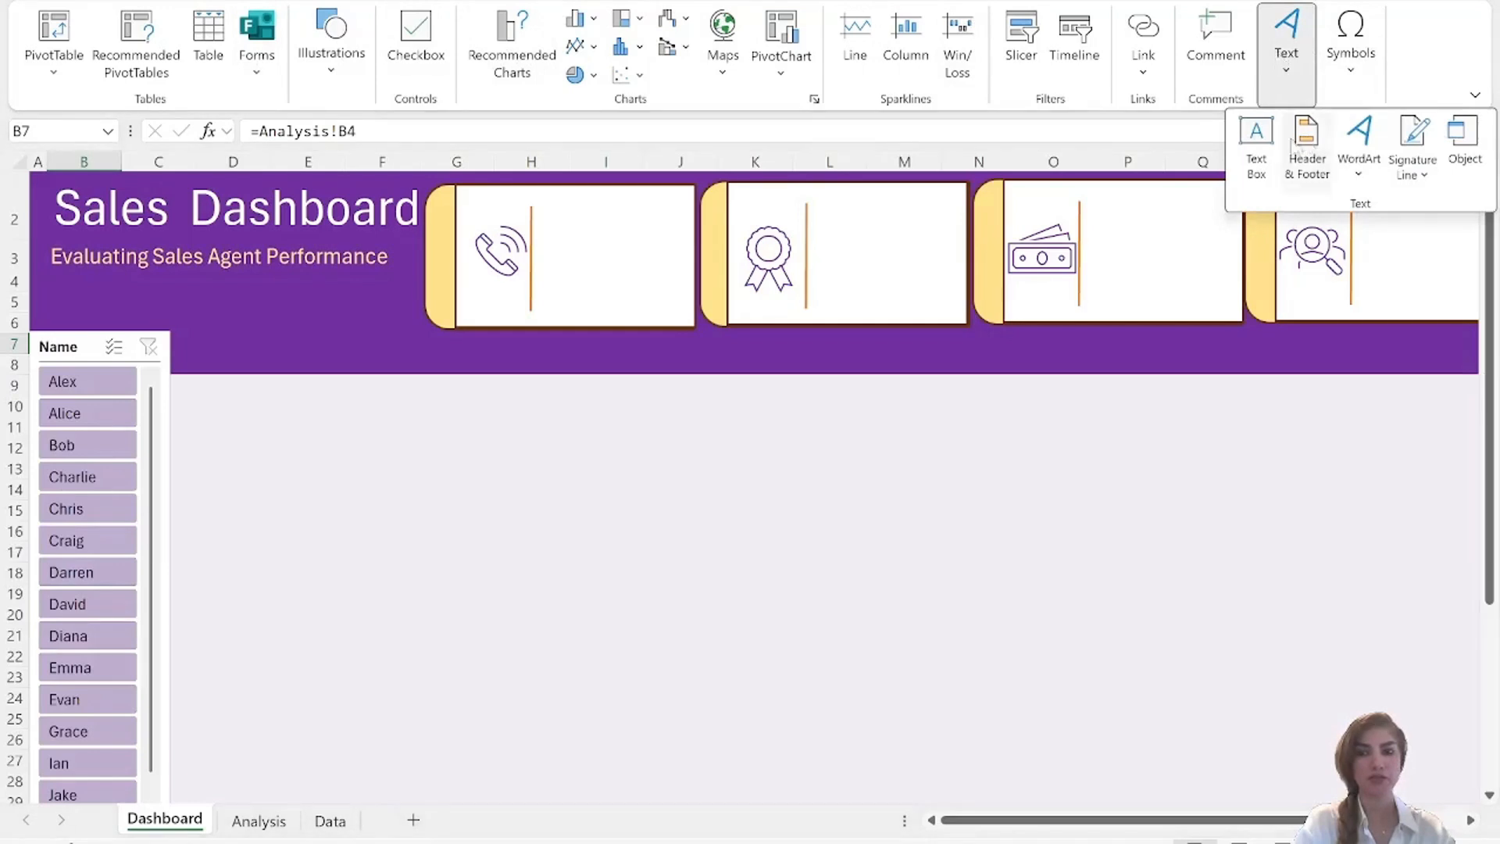
{"action": "left_click", "coordinate": [1255, 135]}
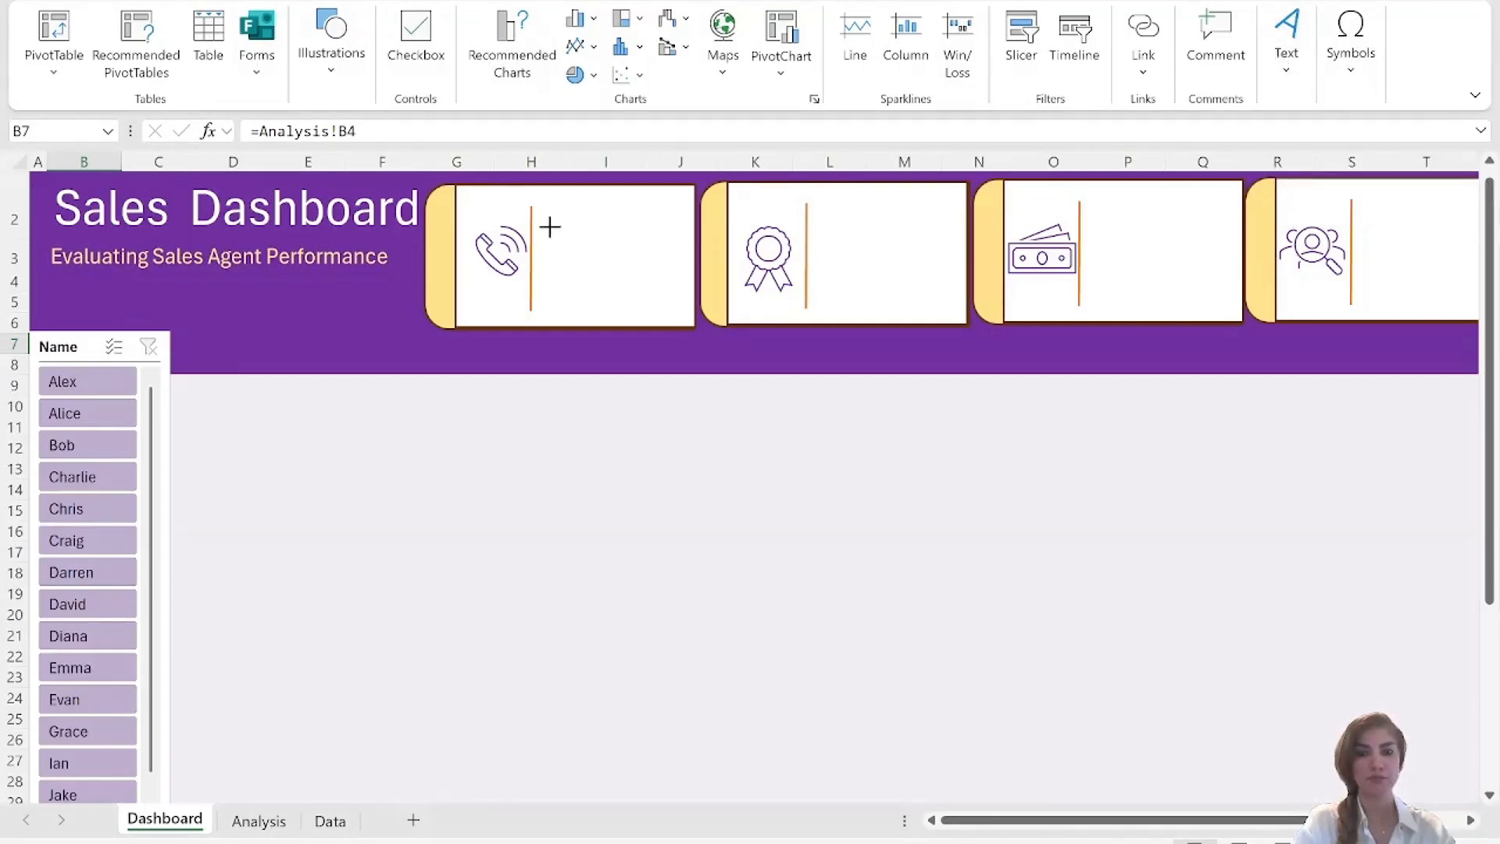
{"action": "left_click_drag", "start_coordinate": [550, 227], "coordinate": [681, 282]}
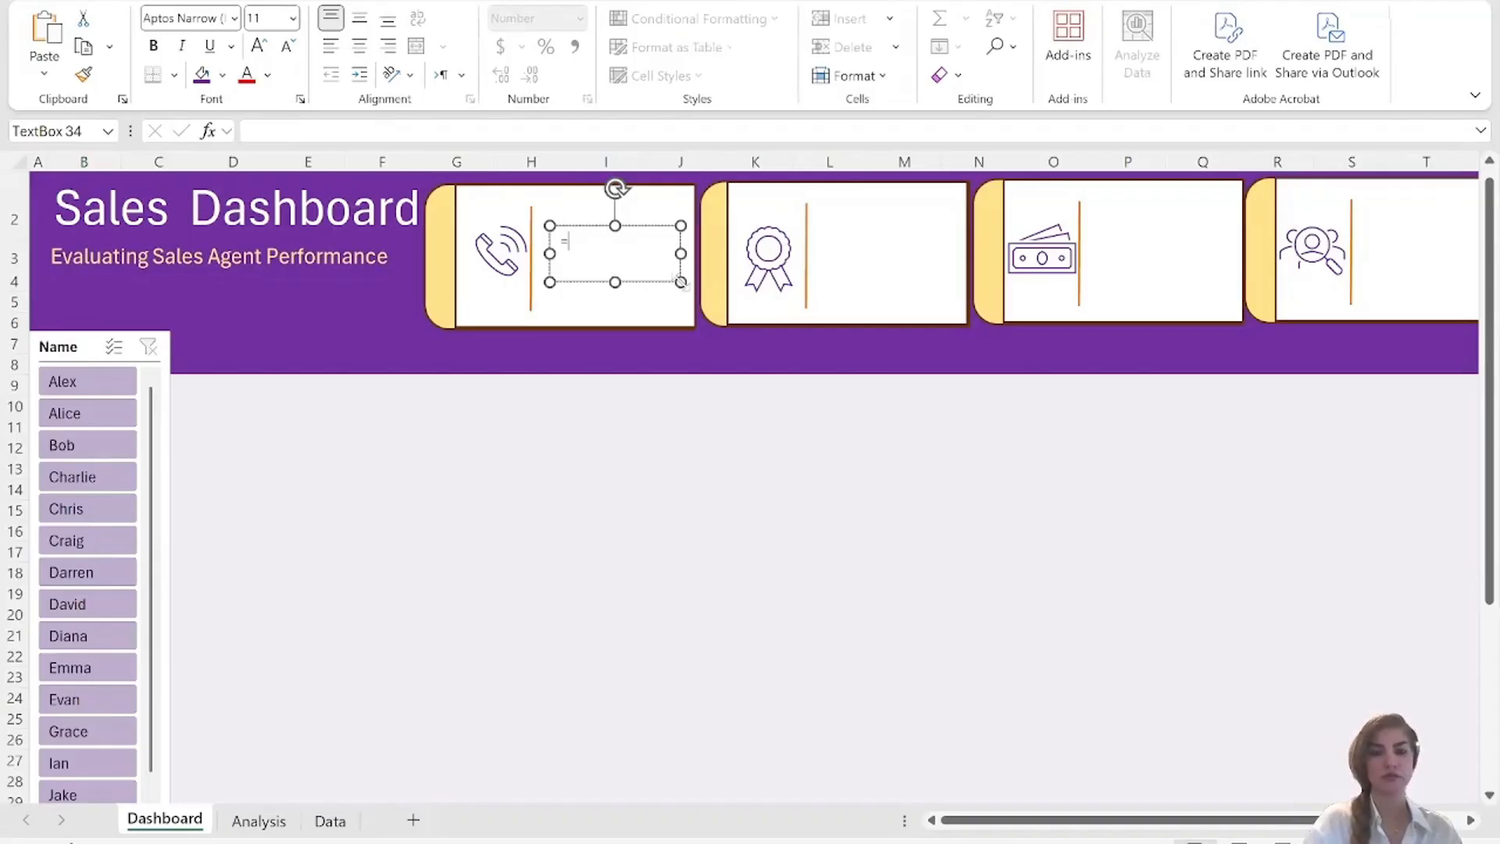
Link the first card's text box to the Total Calls sum with =Analysis!B4, and fit it into the card's upper part.
{"action": "left_click", "coordinate": [344, 131]}
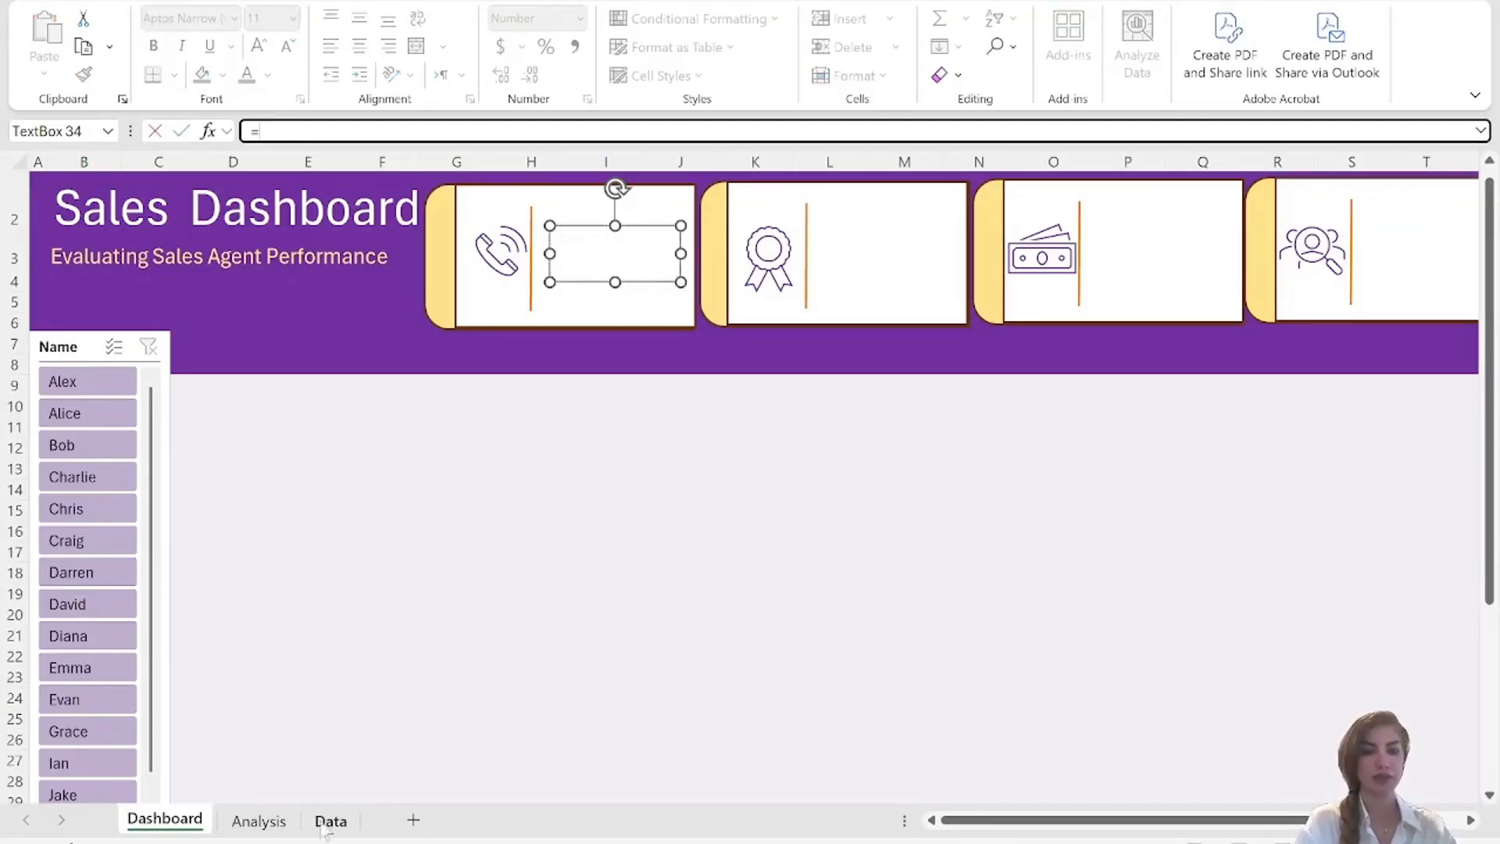
{"action": "left_click", "coordinate": [257, 820]}
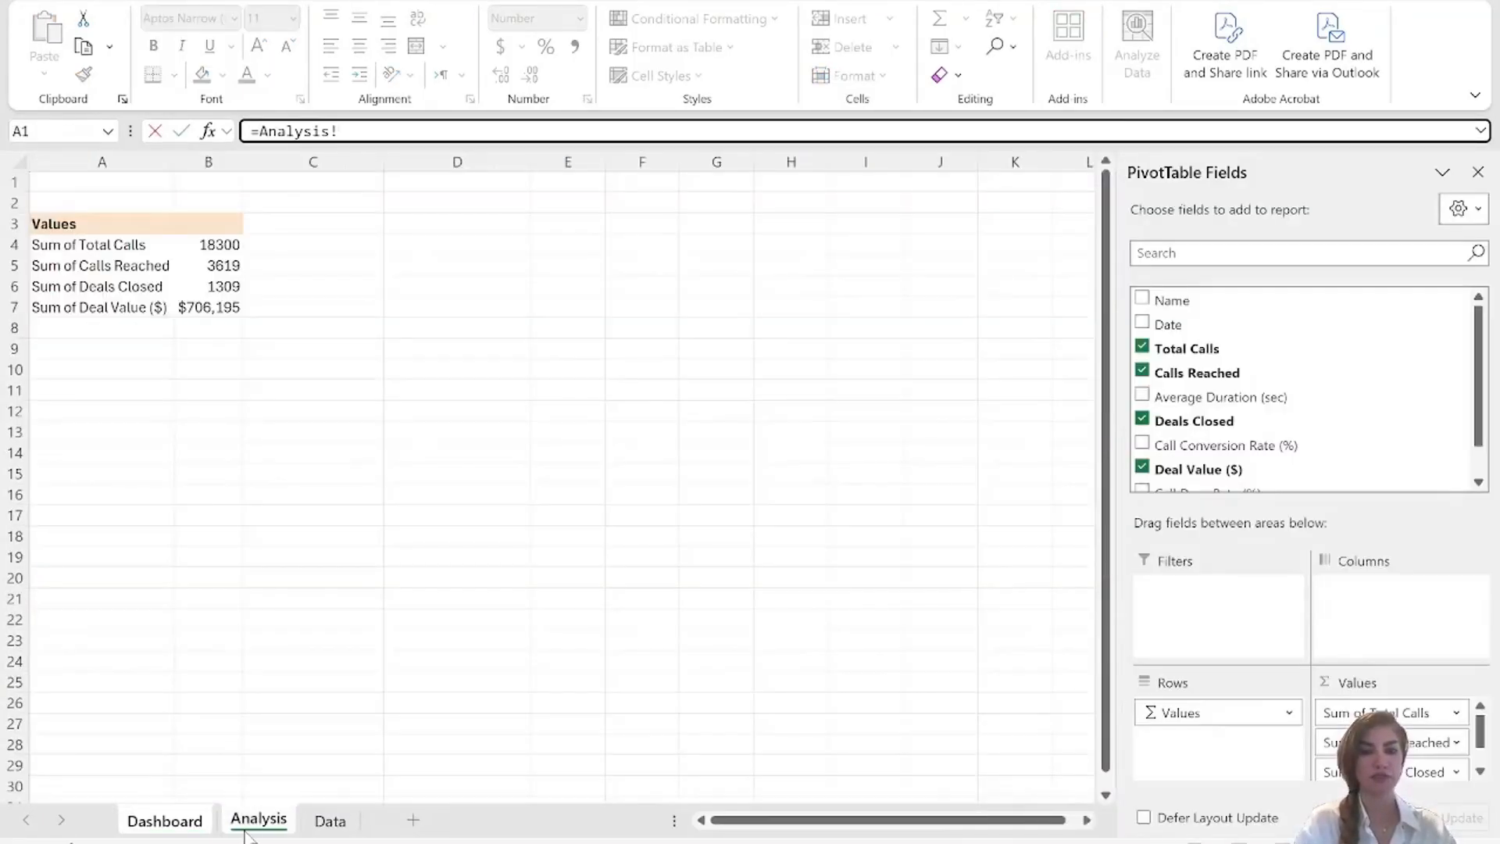
{"action": "left_click", "coordinate": [205, 247]}
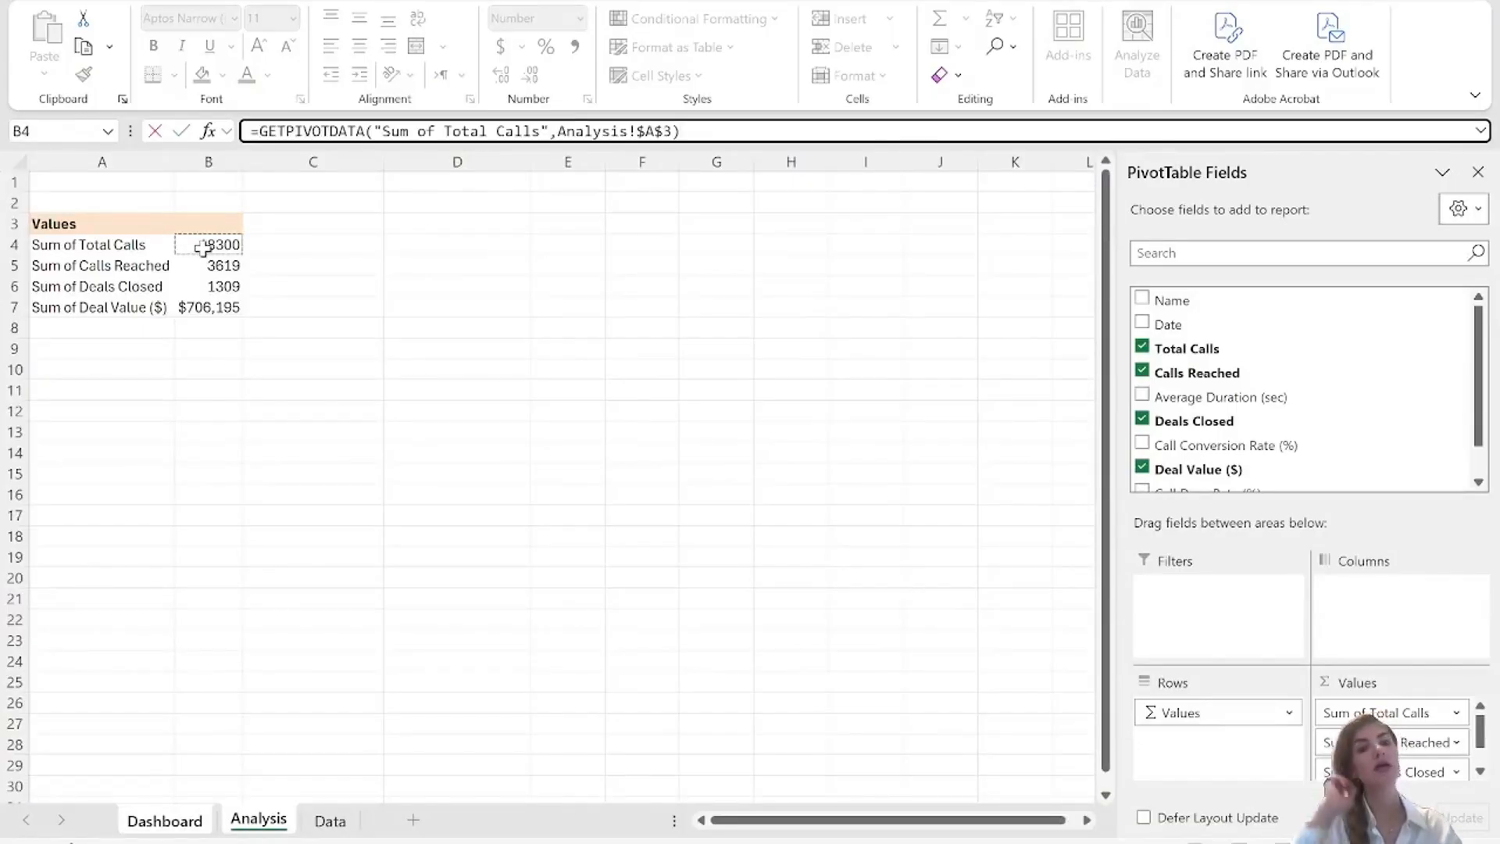
{"action": "left_click", "coordinate": [279, 247]}
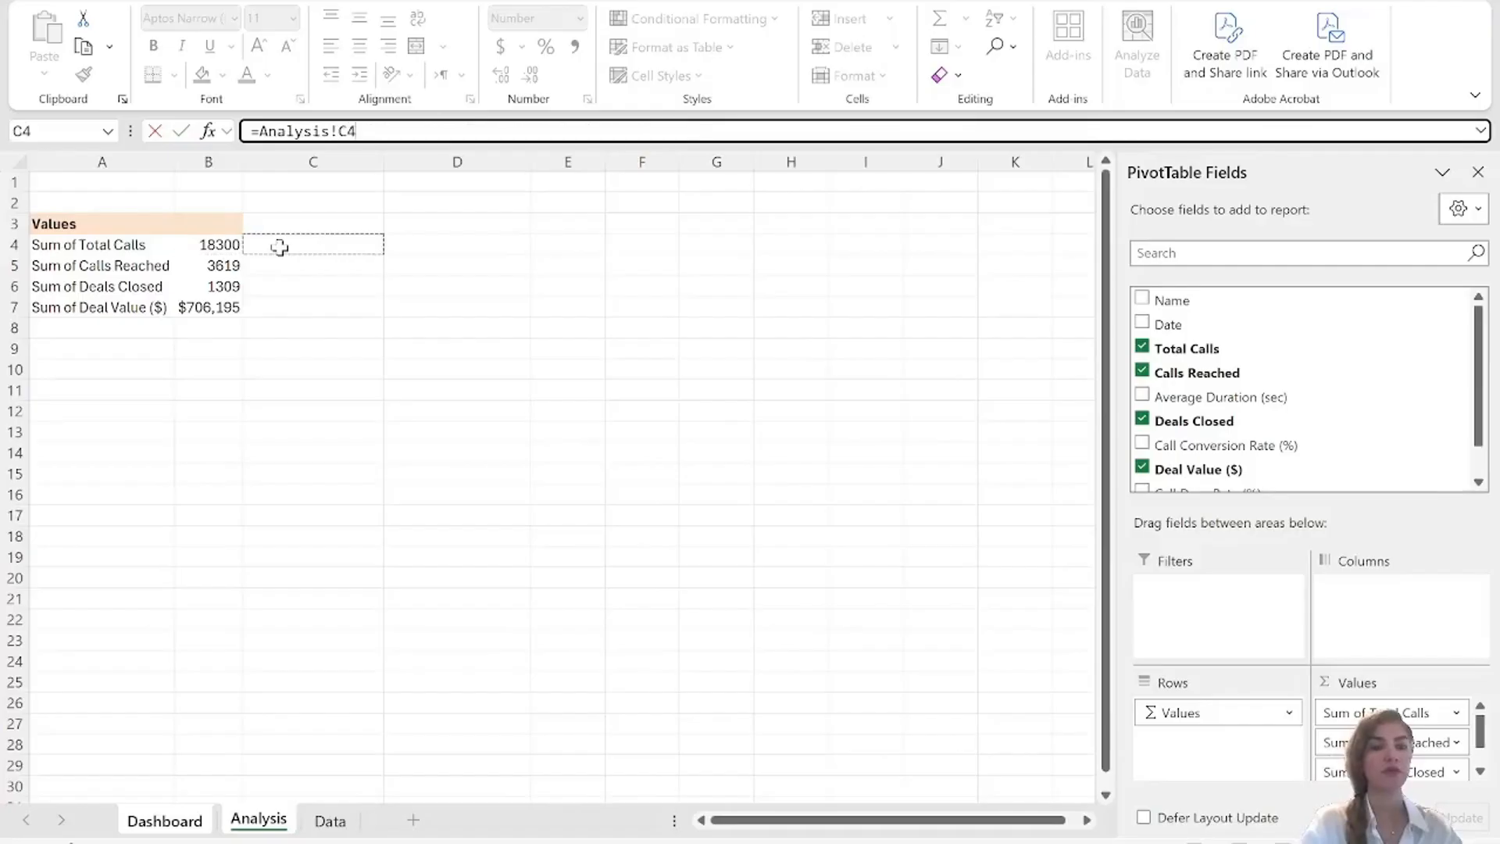
{"action": "left_click", "coordinate": [348, 131]}
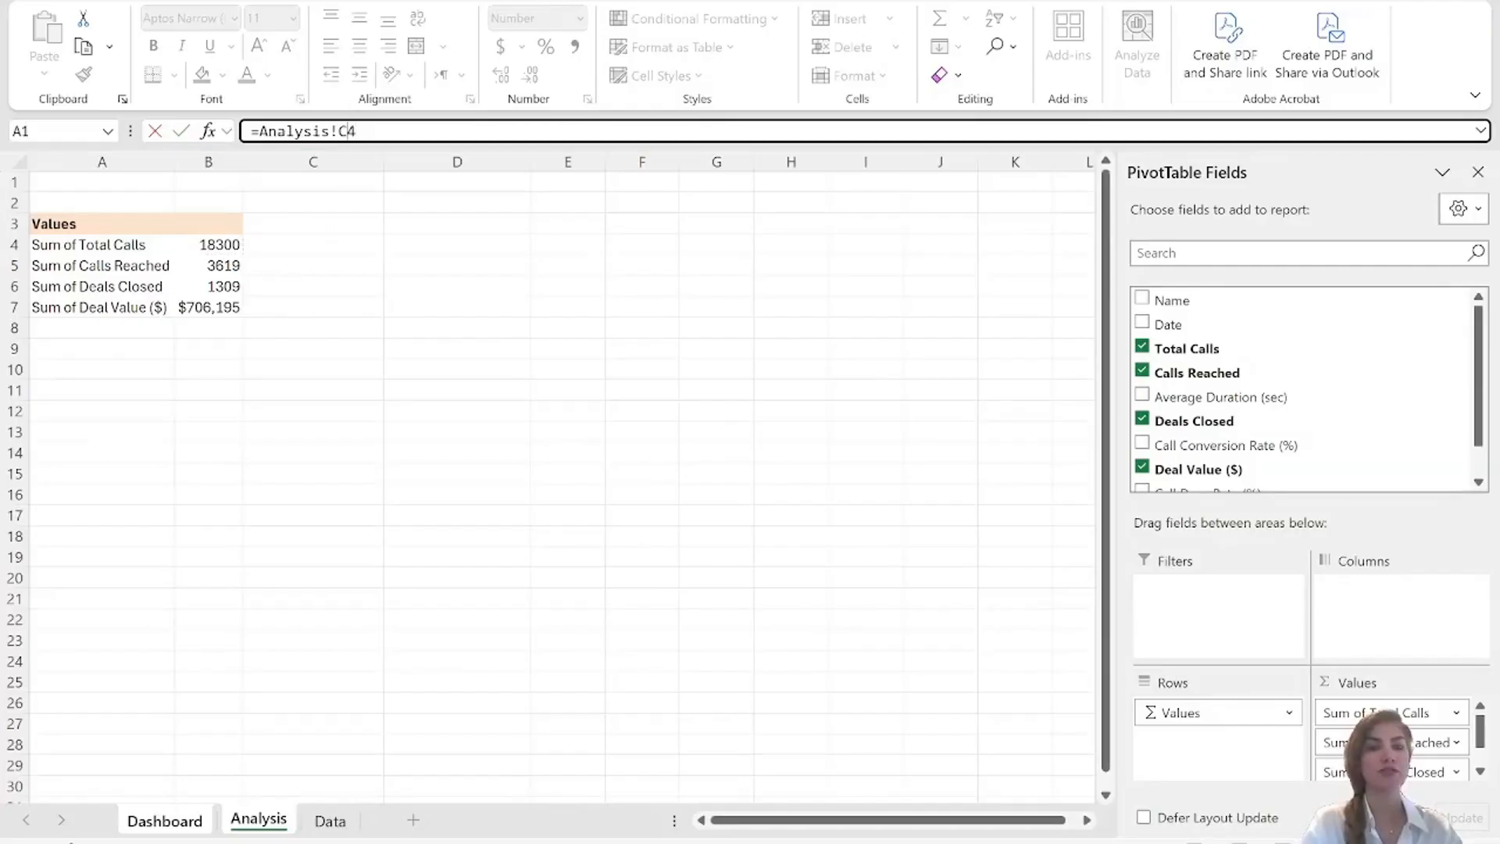
{"action": "key", "text": "BackSpace"}
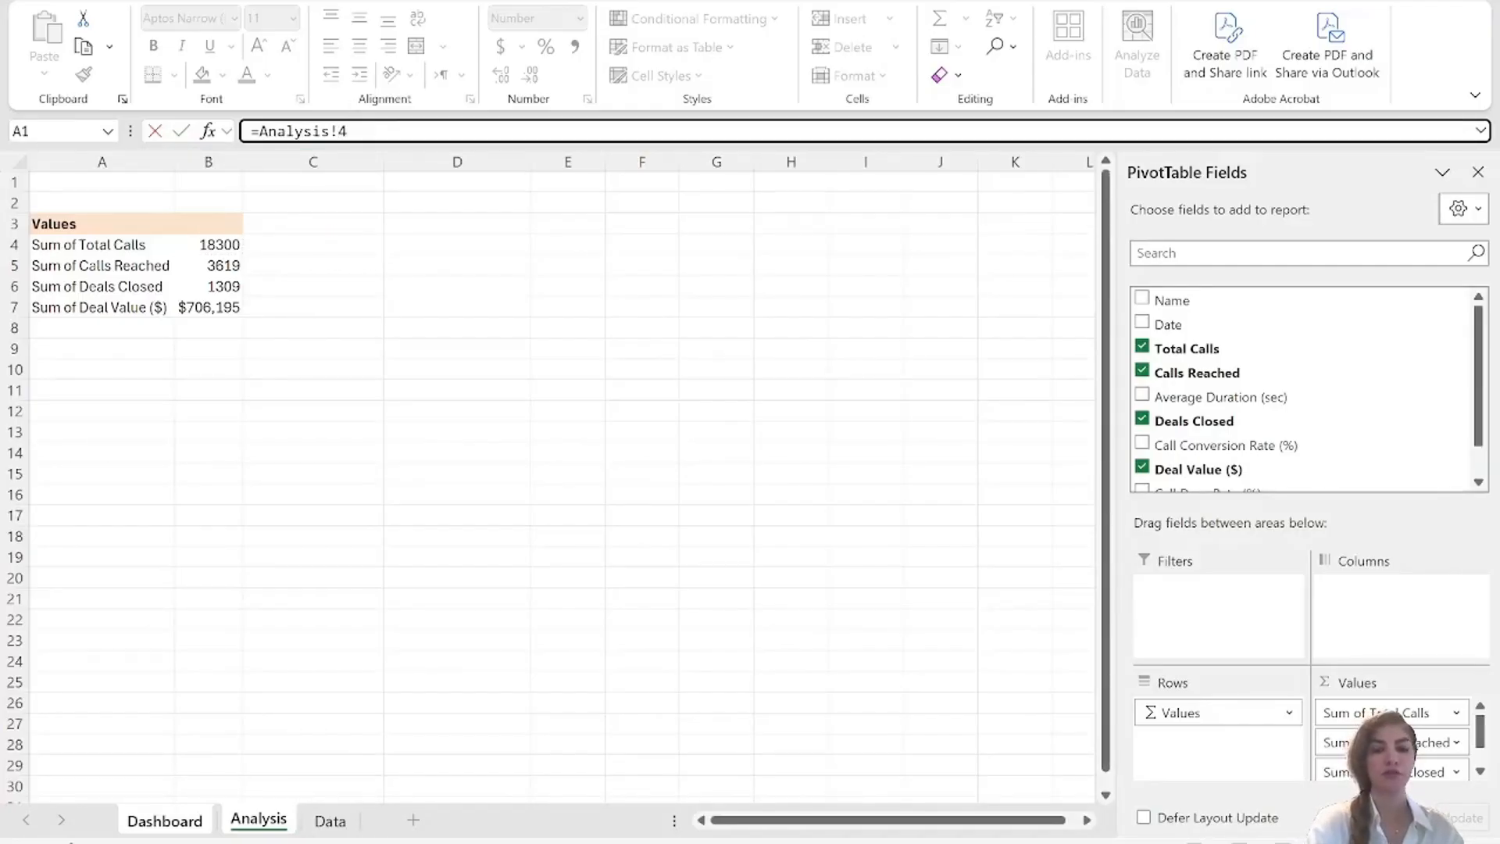
{"action": "type", "text": "B"}
{"action": "key", "text": "Return"}
{"action": "left_click_drag", "start_coordinate": [616, 282], "coordinate": [637, 221]}
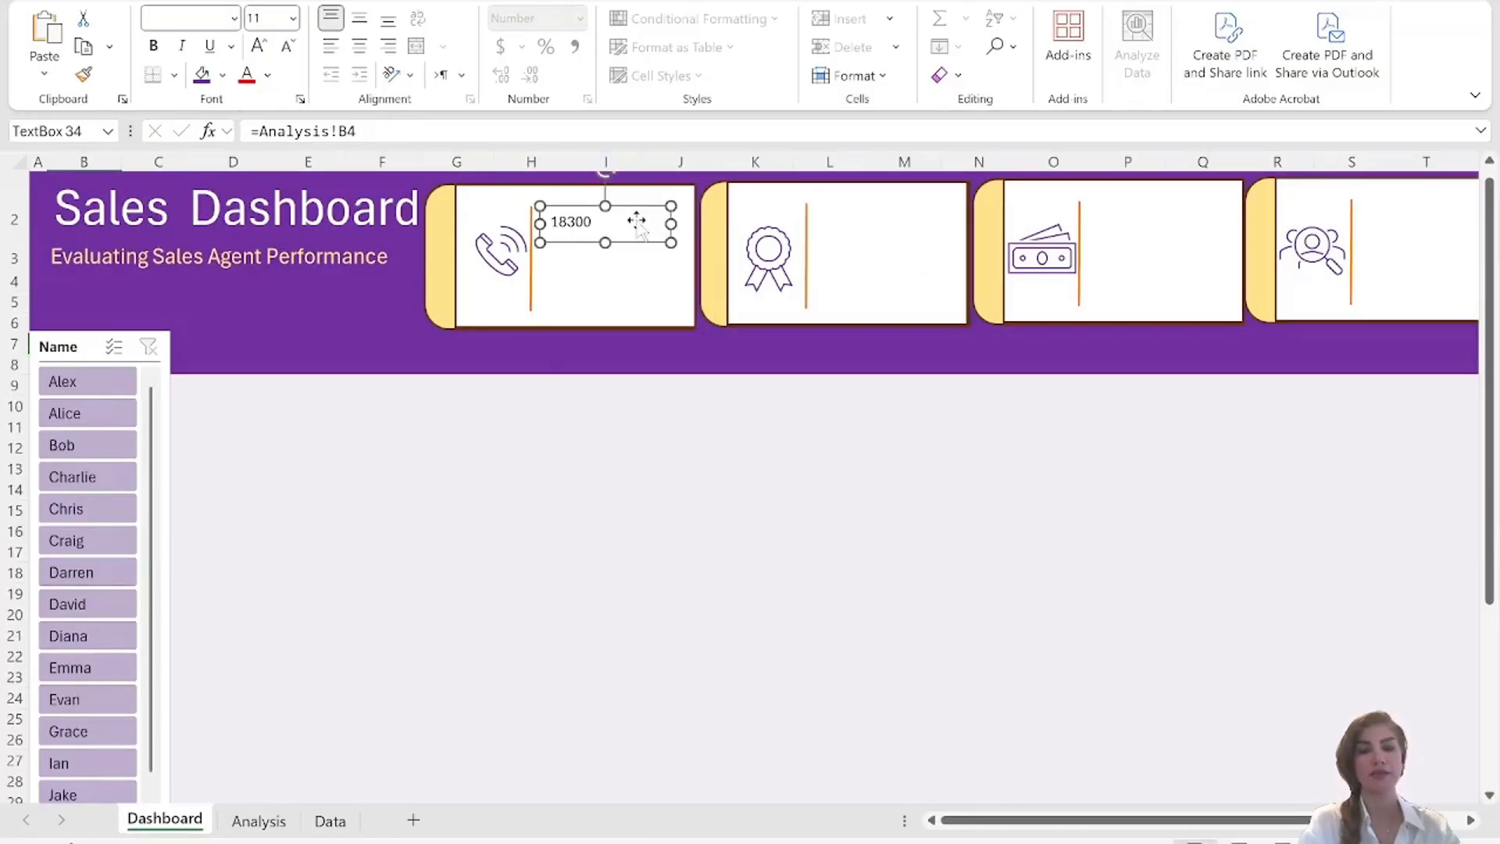
Draw a second text box in the first card, directly below the linked total calls figure.
{"action": "left_click", "coordinate": [640, 266]}
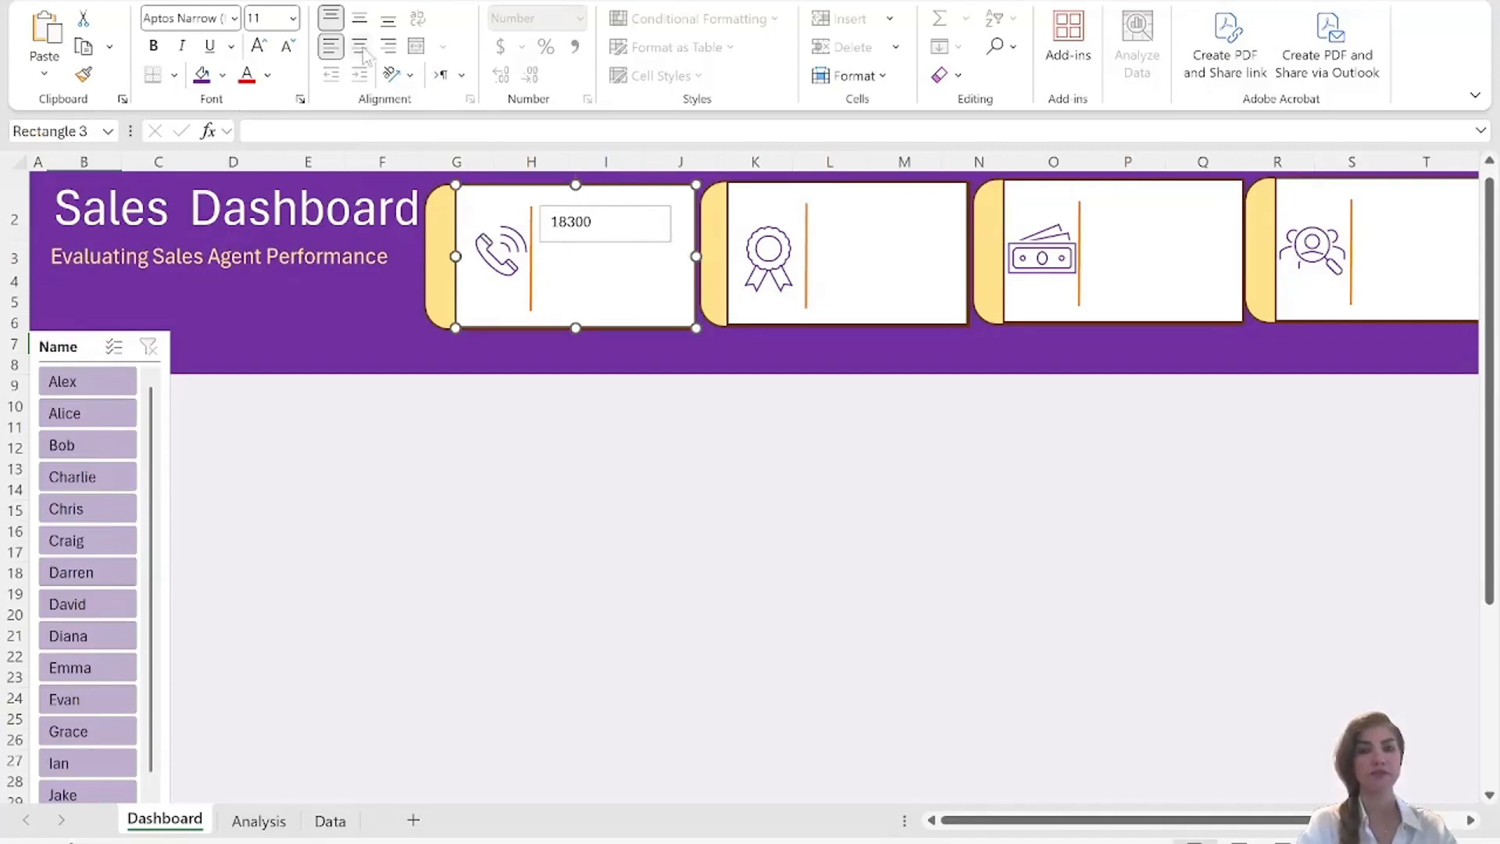
{"action": "left_click", "coordinate": [134, 2]}
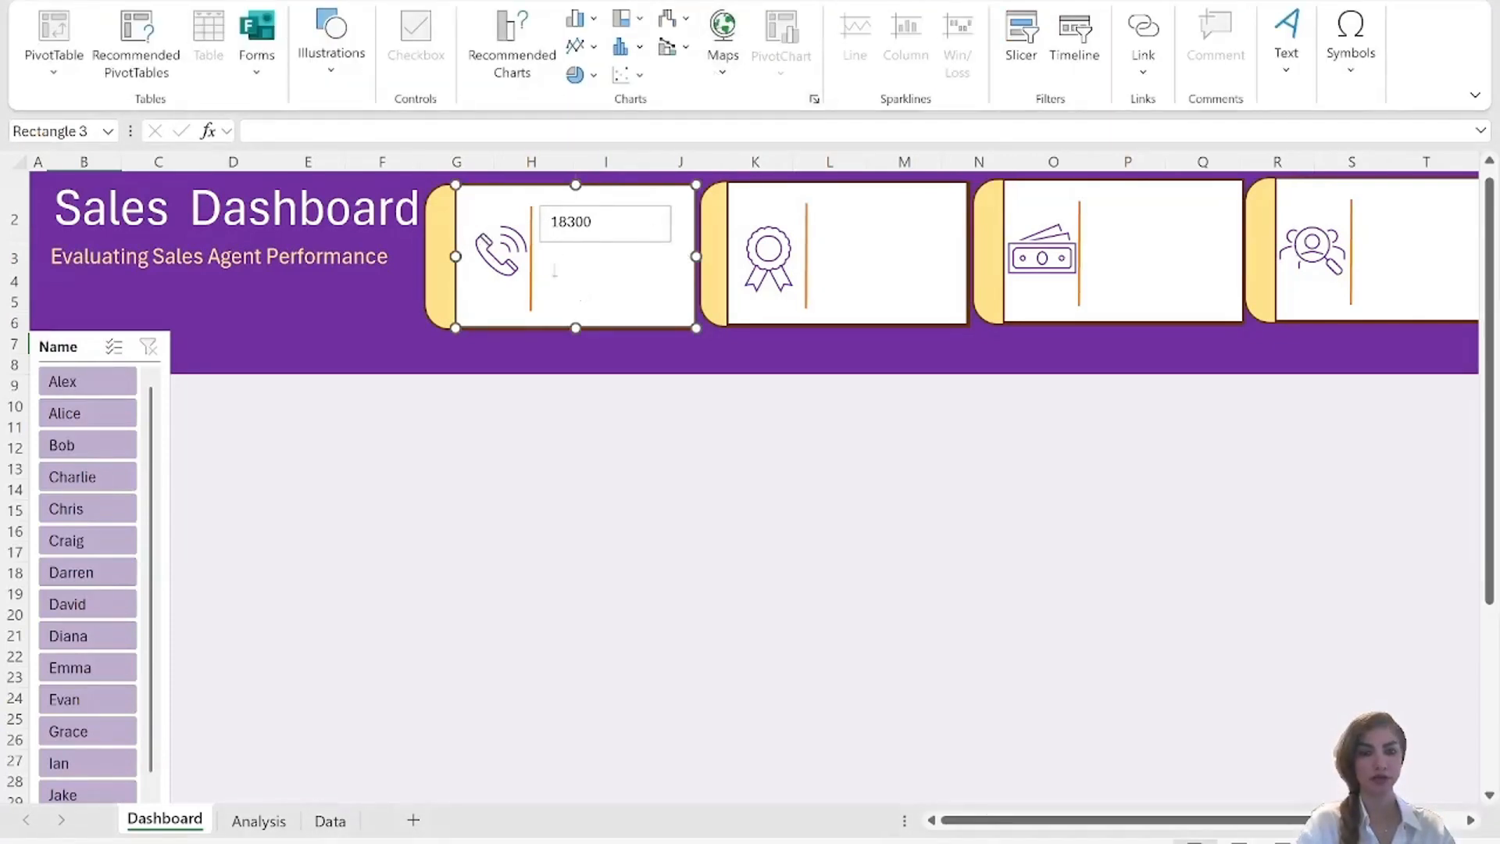
{"action": "left_click_drag", "start_coordinate": [552, 266], "coordinate": [685, 305]}
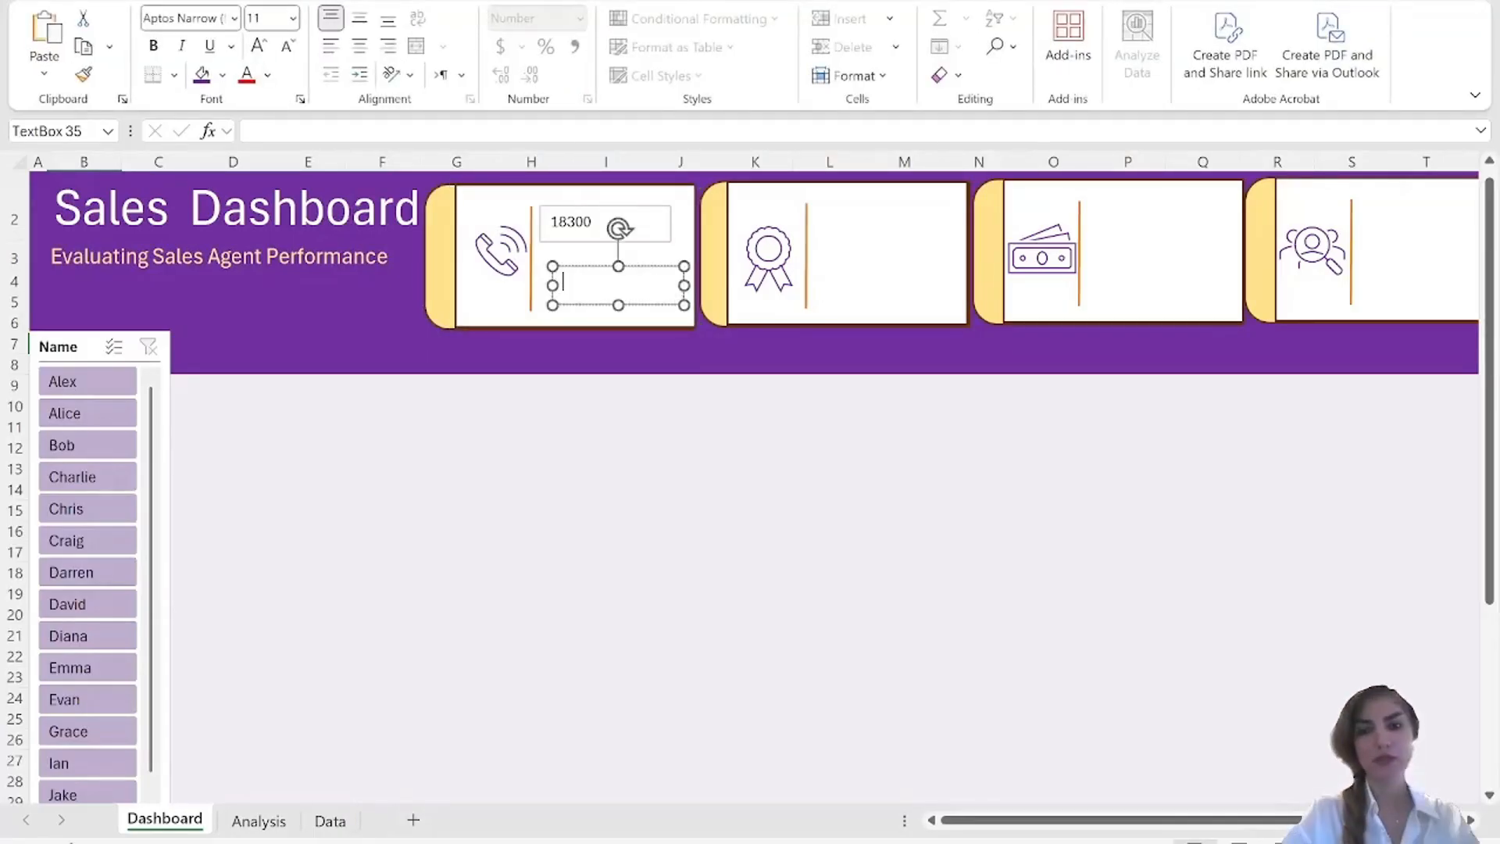
Enter the label Total Call in the first card's lower text box and resize it to line up with the figure box above.
{"action": "type", "text": "Total Call"}
{"action": "left_click", "coordinate": [830, 445]}
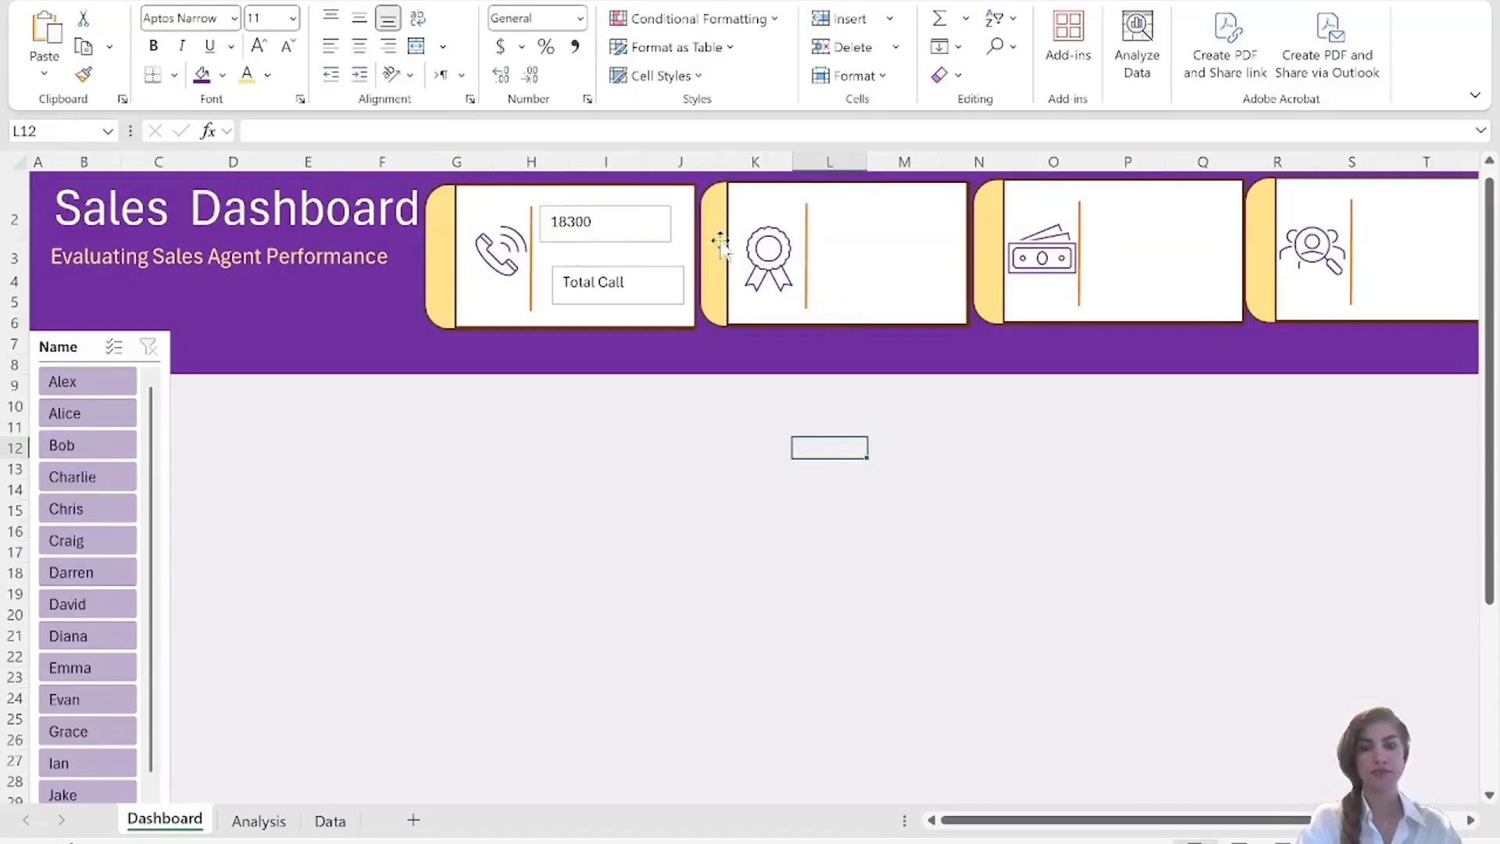
{"action": "left_click", "coordinate": [571, 229]}
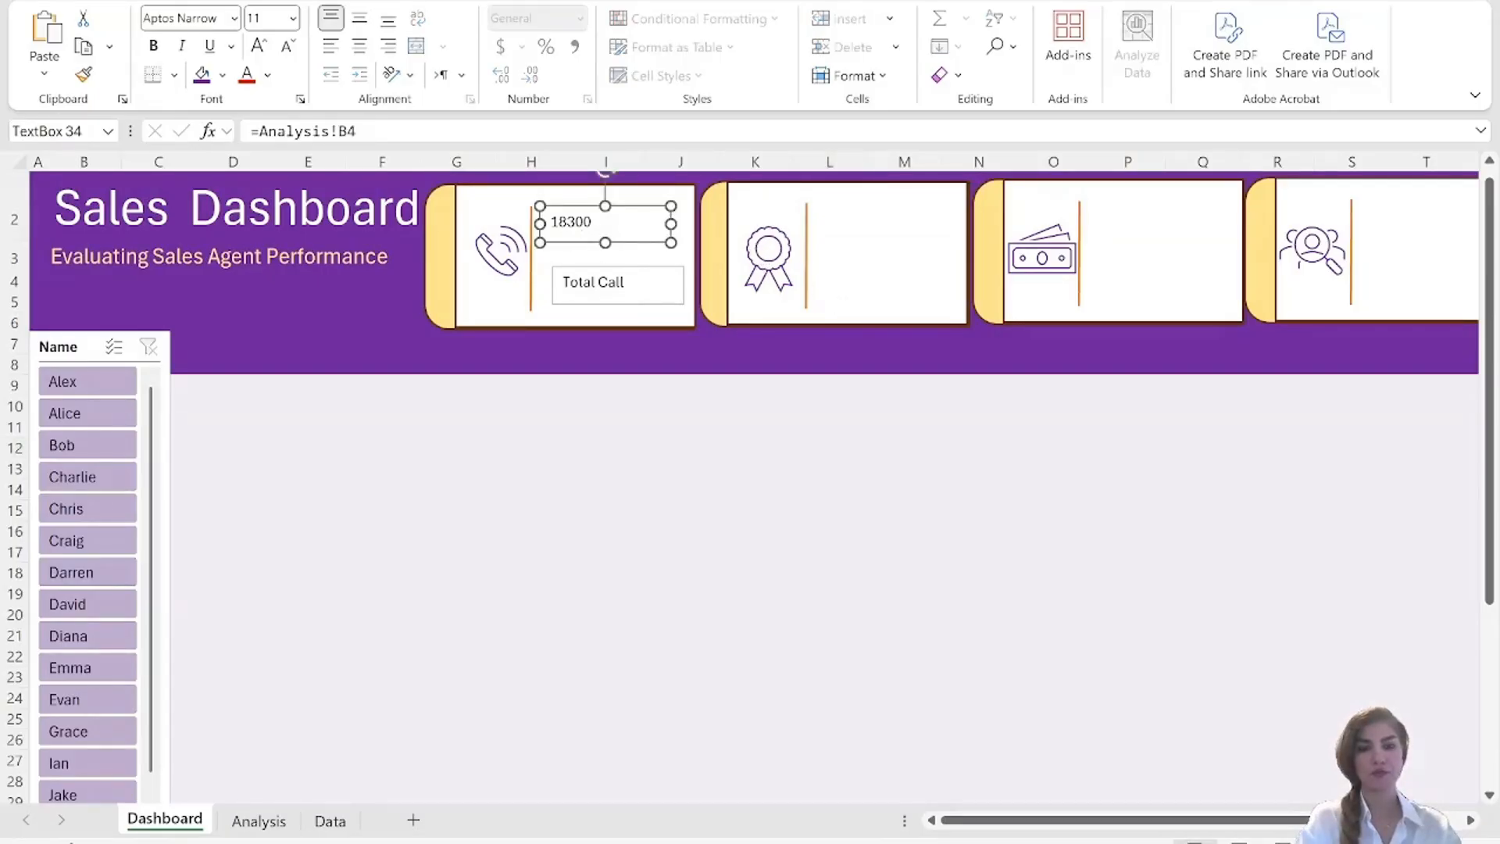
{"action": "left_click", "coordinate": [595, 283], "text": "ctrl"}
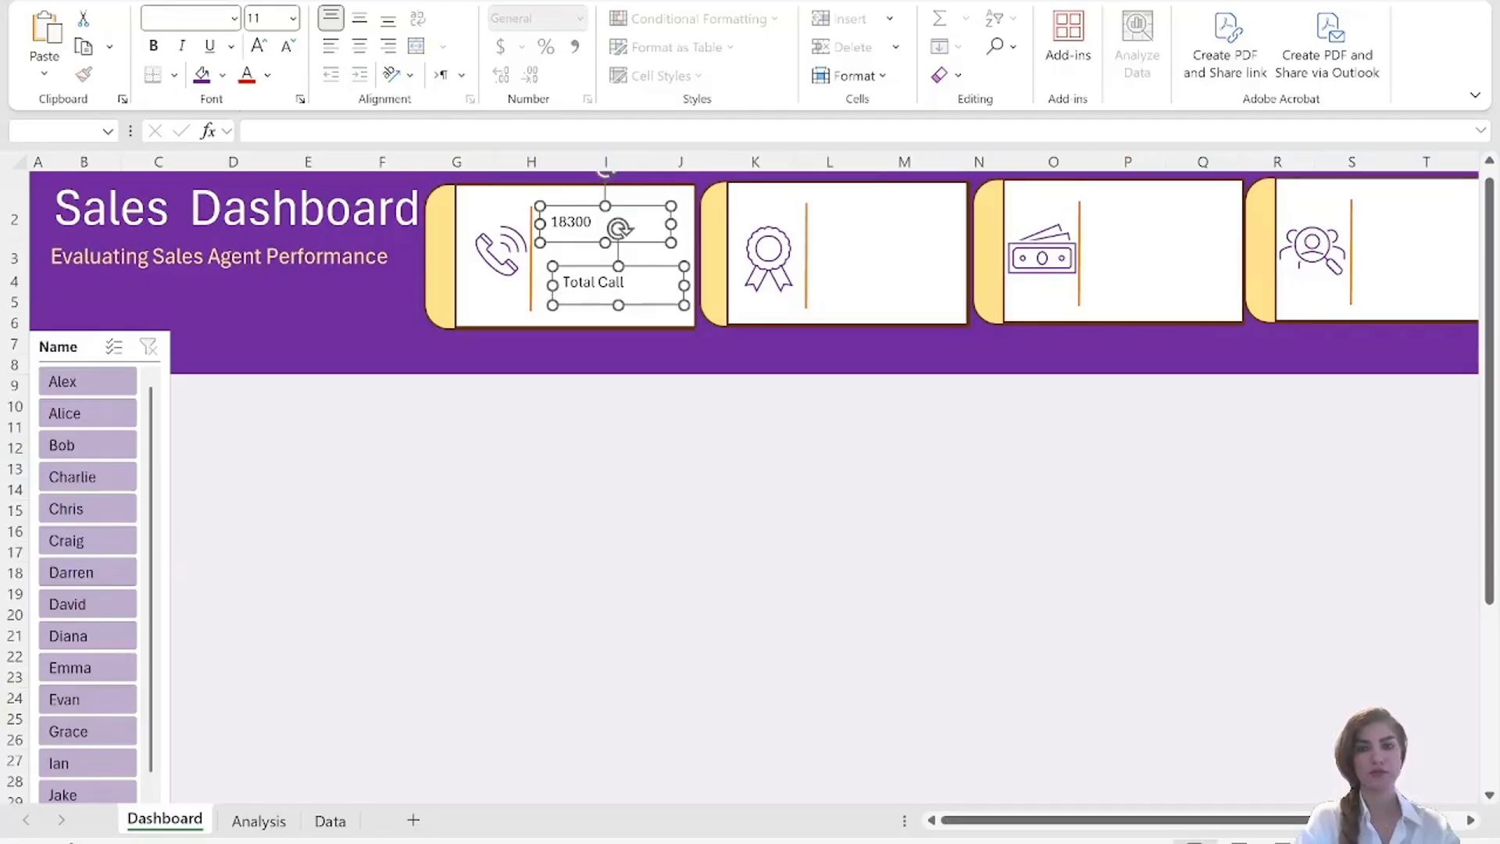
{"action": "mouse_move", "coordinate": [553, 286]}
{"action": "left_mouse_down"}
{"action": "mouse_move", "coordinate": [536, 281]}
{"action": "mouse_move", "coordinate": [552, 284]}
{"action": "left_mouse_up"}
{"action": "left_click", "coordinate": [463, 304]}
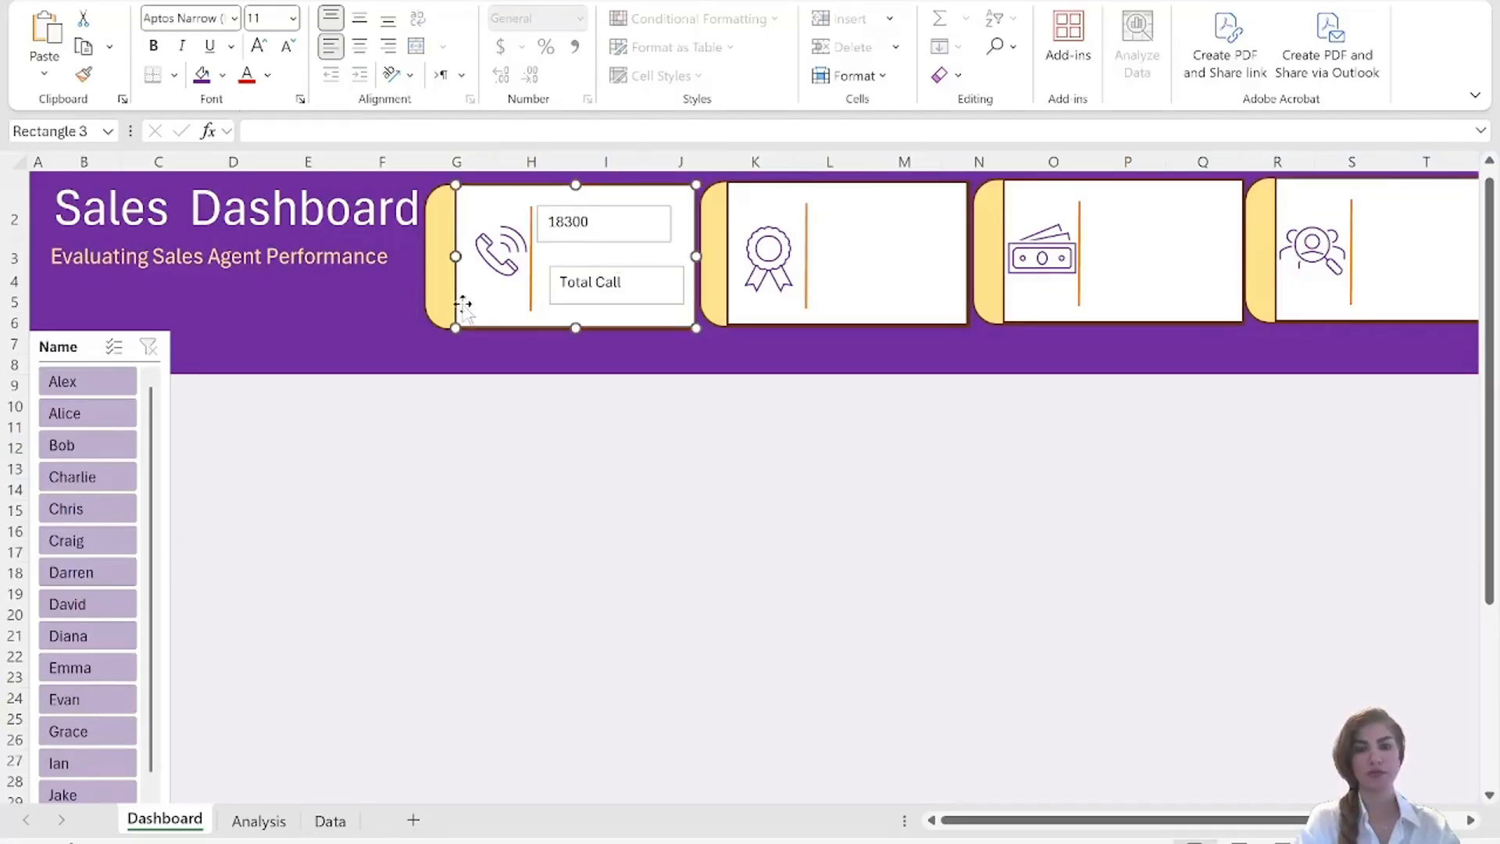
{"action": "left_click", "coordinate": [621, 282]}
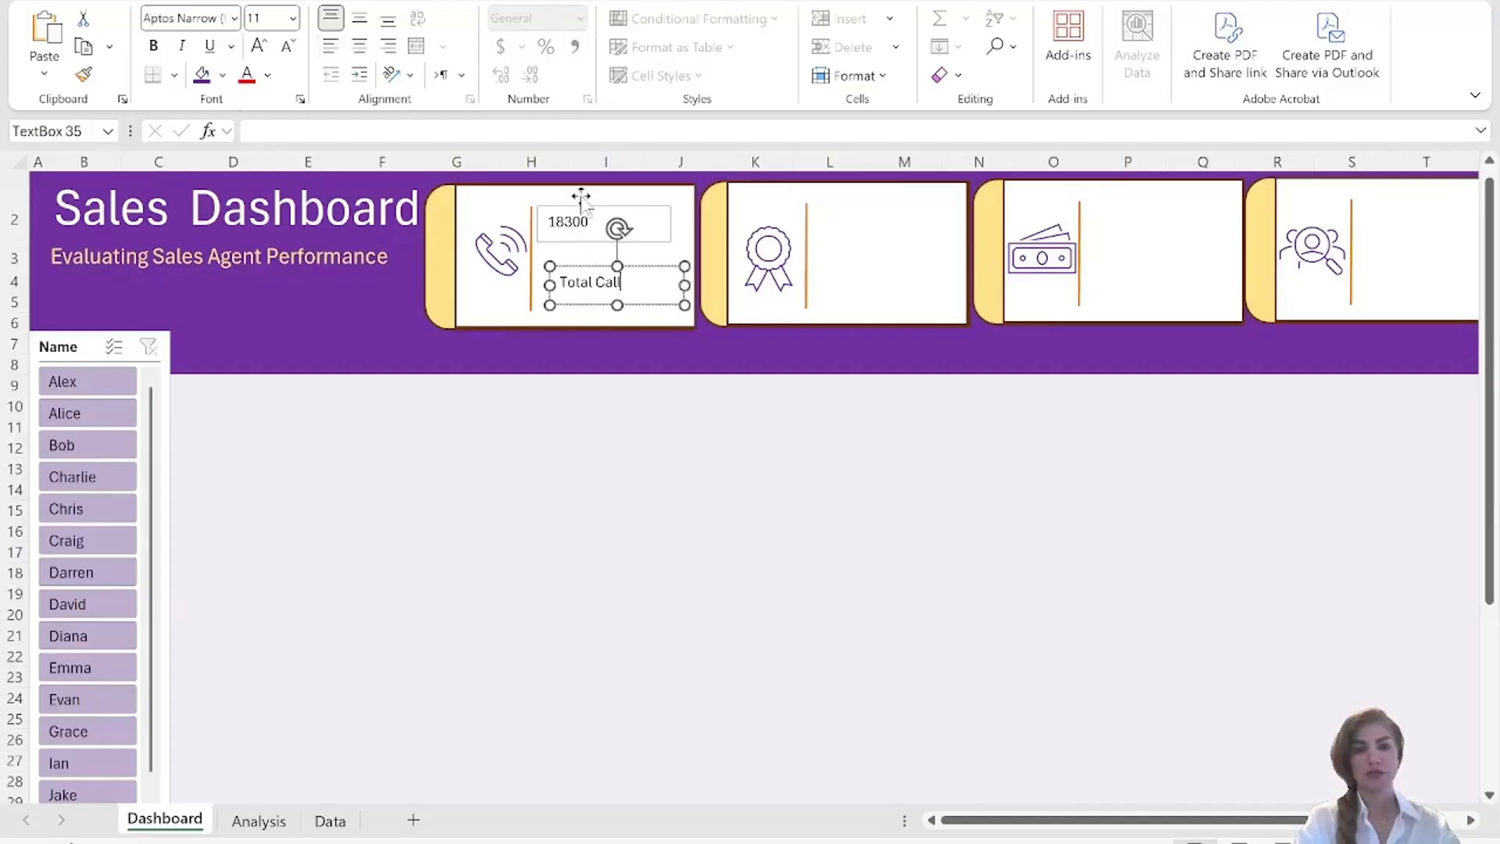
{"action": "left_click_drag", "start_coordinate": [550, 285], "coordinate": [540, 284]}
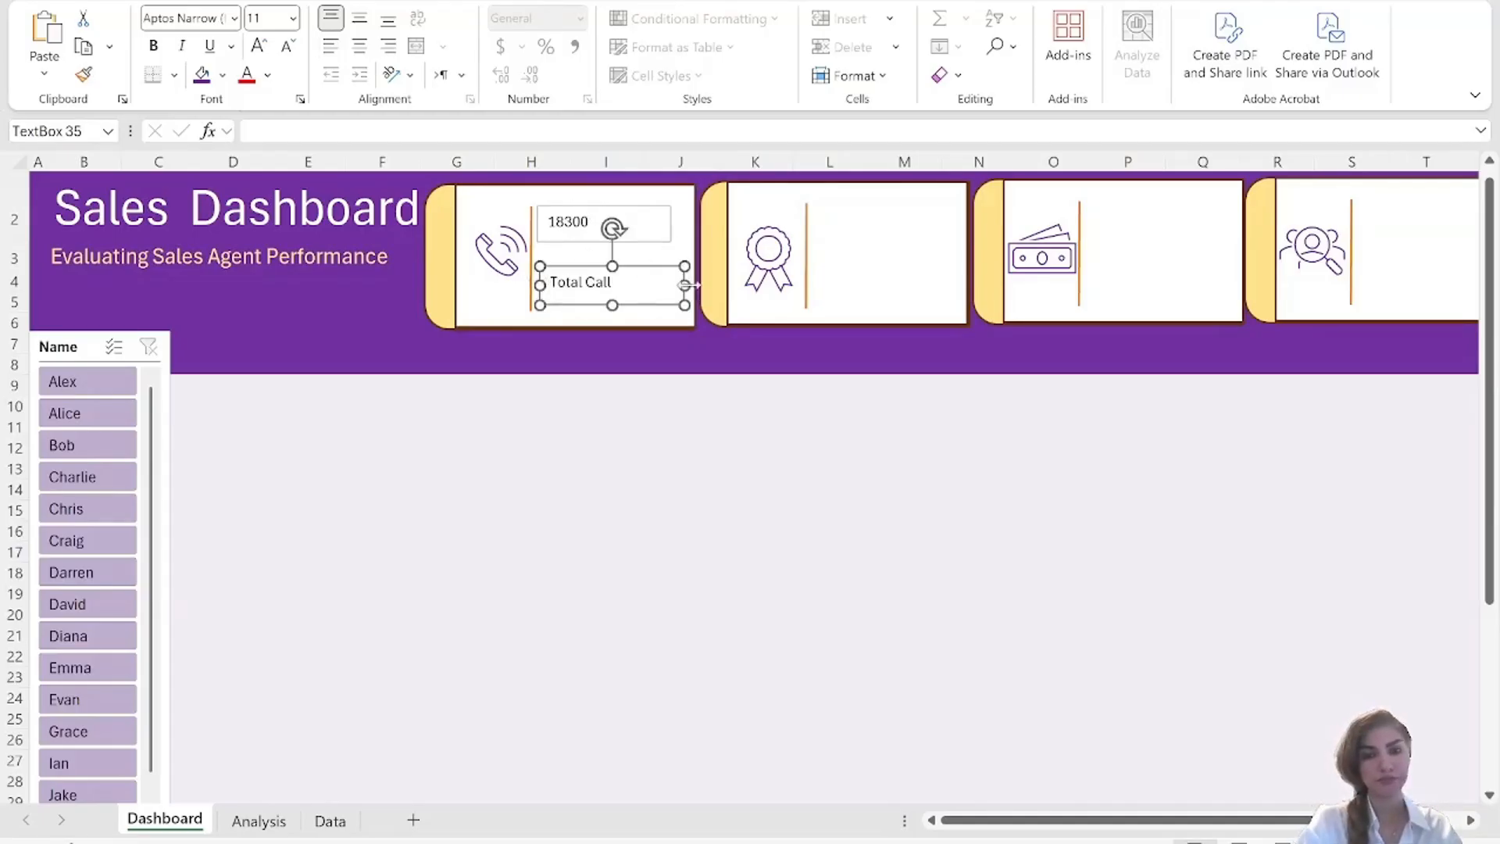
{"action": "left_click_drag", "start_coordinate": [685, 285], "coordinate": [671, 285]}
Format both text boxes in the first card with purple size 16 text, centered horizontally and aligned to the middle vertically.
{"action": "left_click", "coordinate": [568, 222], "text": "ctrl"}
{"action": "left_click", "coordinate": [293, 18]}
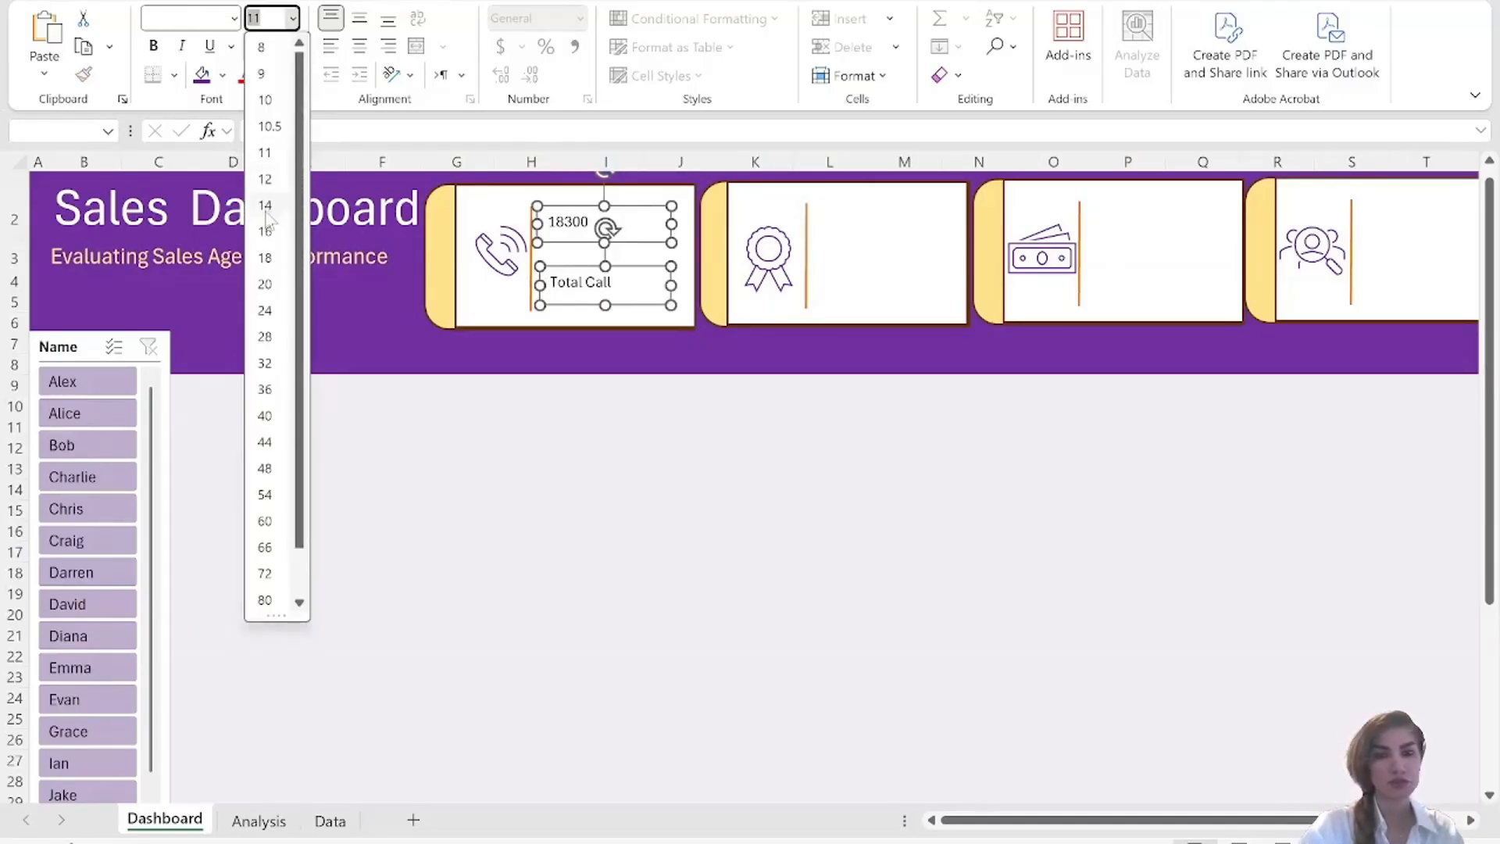
{"action": "left_click", "coordinate": [264, 206]}
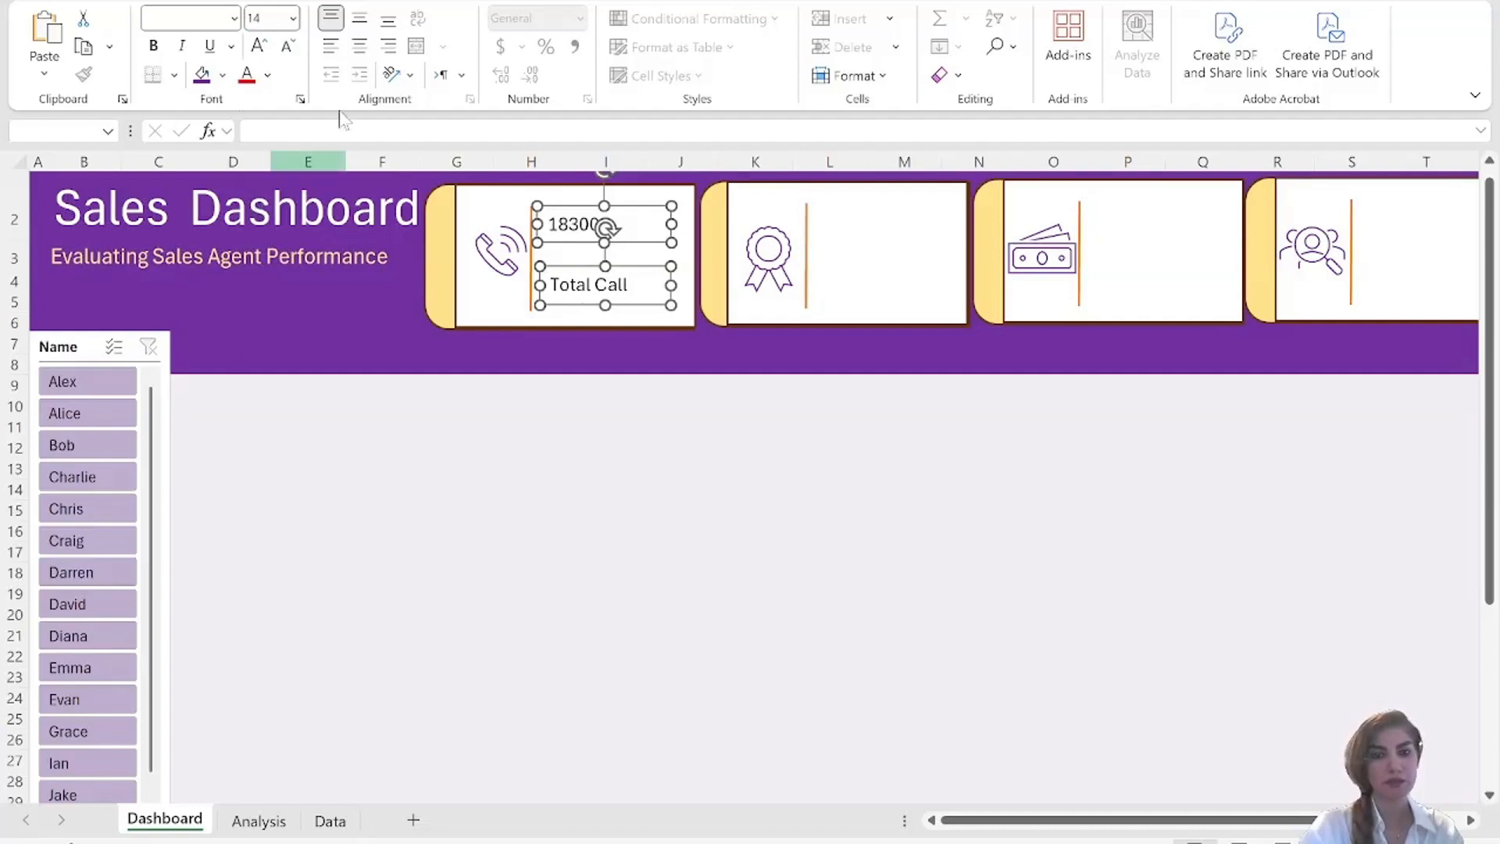
{"action": "left_click", "coordinate": [293, 18]}
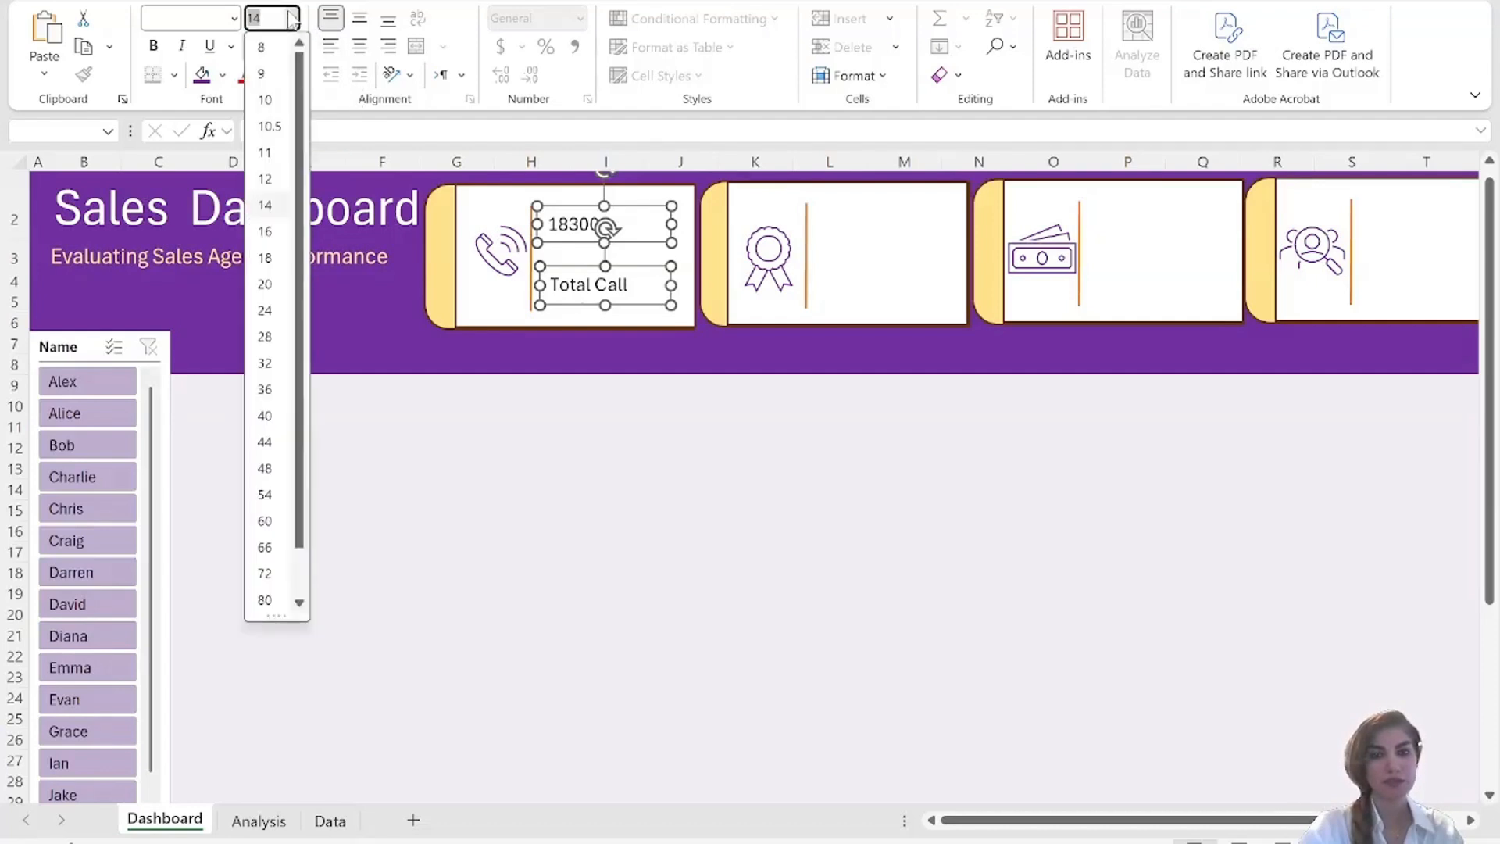
{"action": "left_click", "coordinate": [266, 231]}
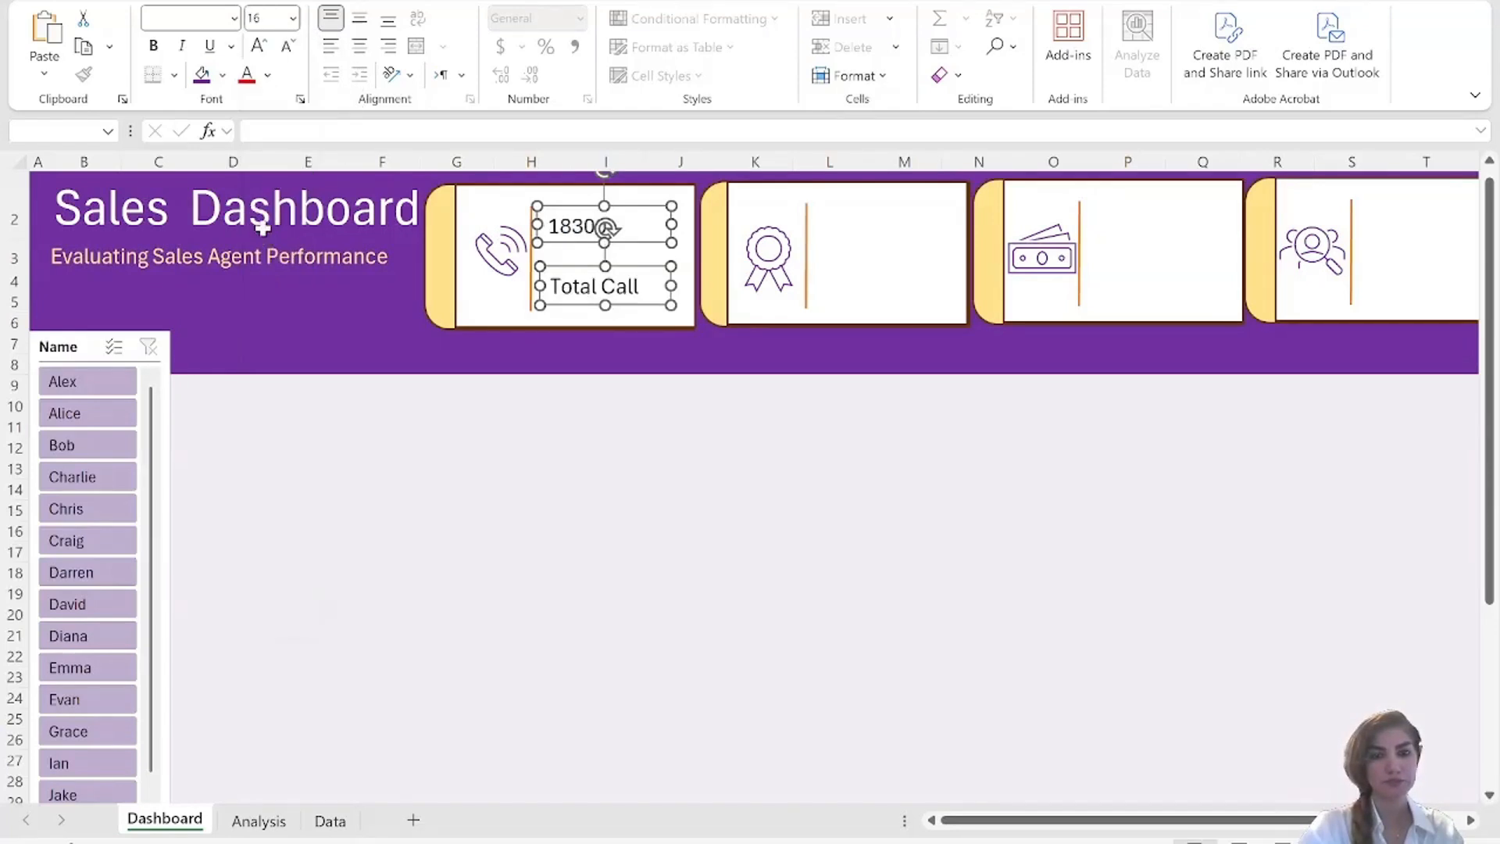
{"action": "left_click", "coordinate": [268, 76]}
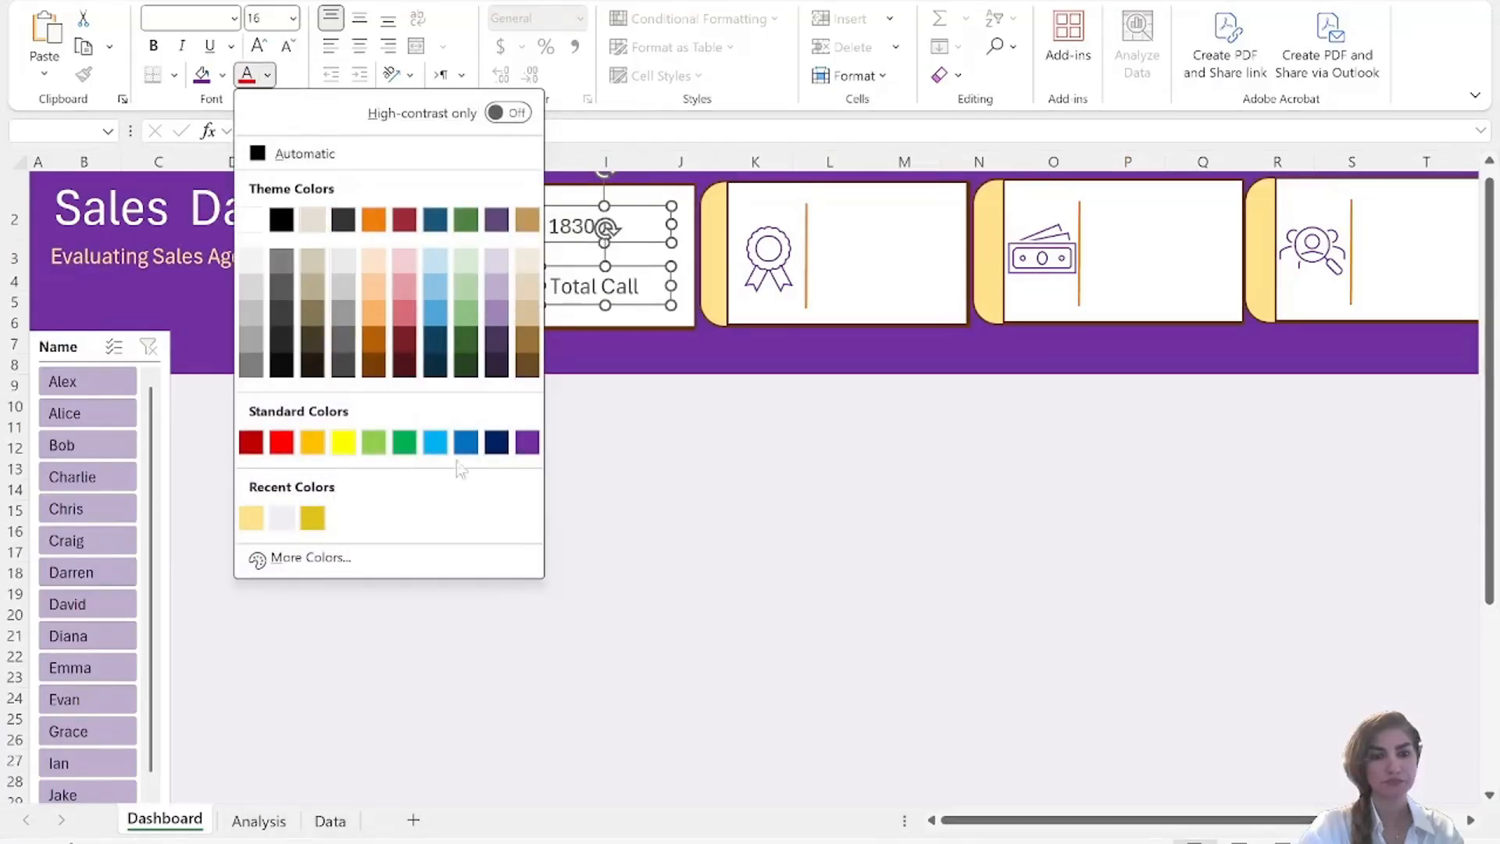
{"action": "left_click", "coordinate": [529, 442]}
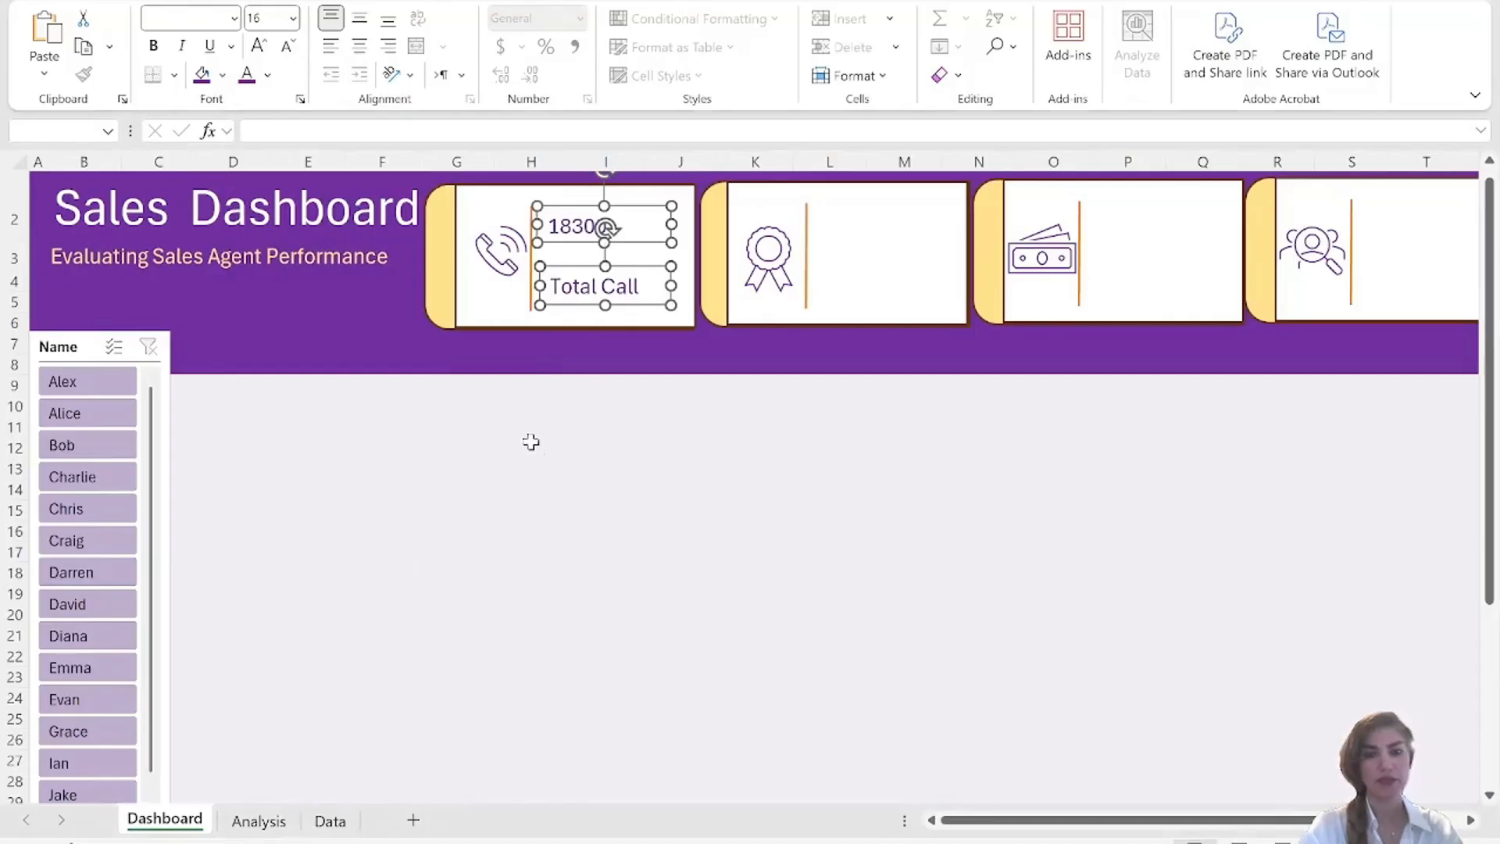
{"action": "left_click", "coordinate": [360, 17]}
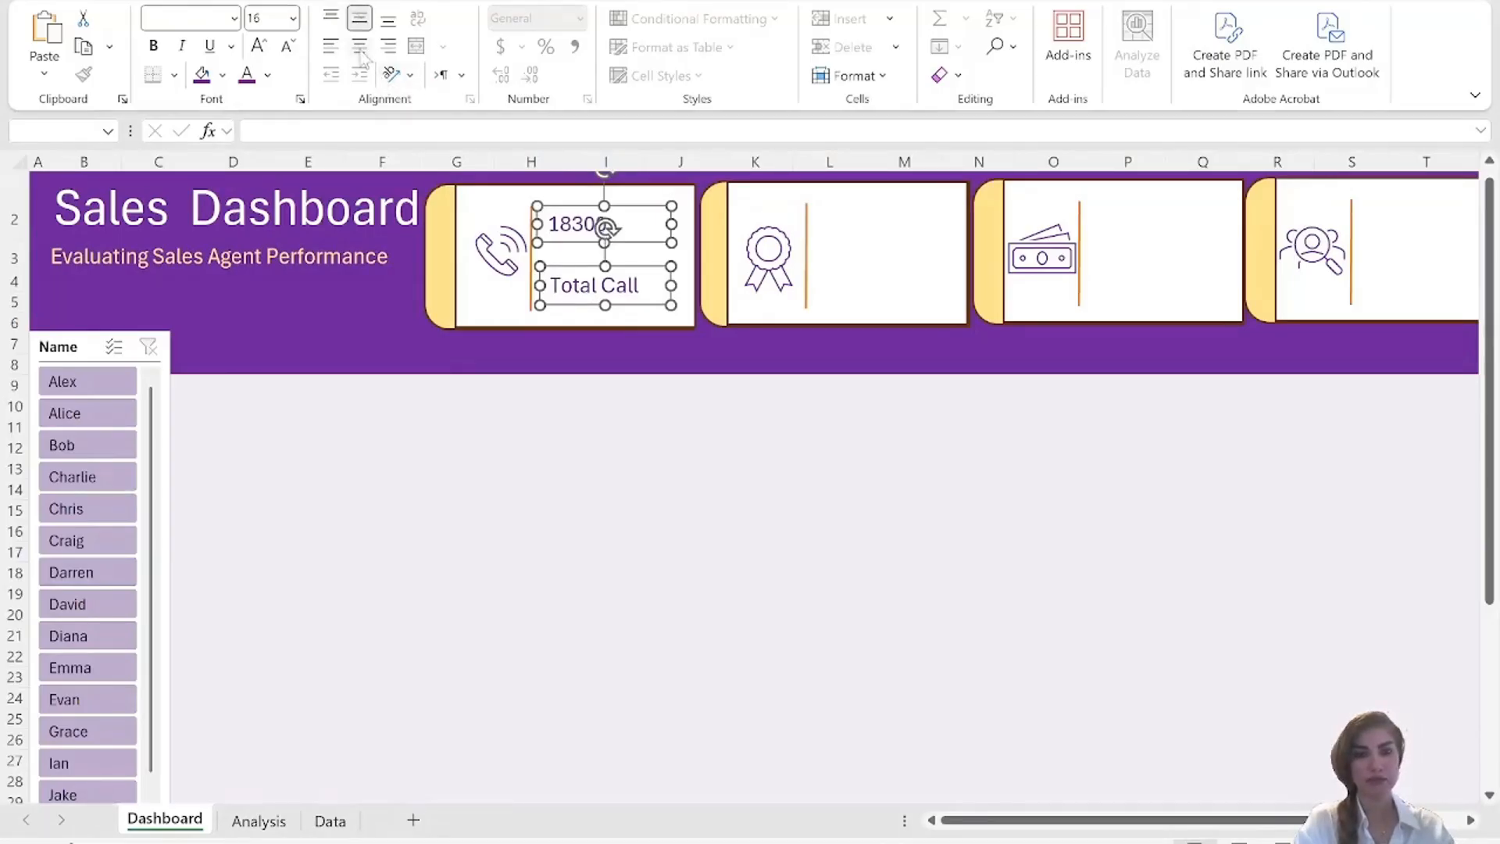
{"action": "left_click", "coordinate": [360, 46]}
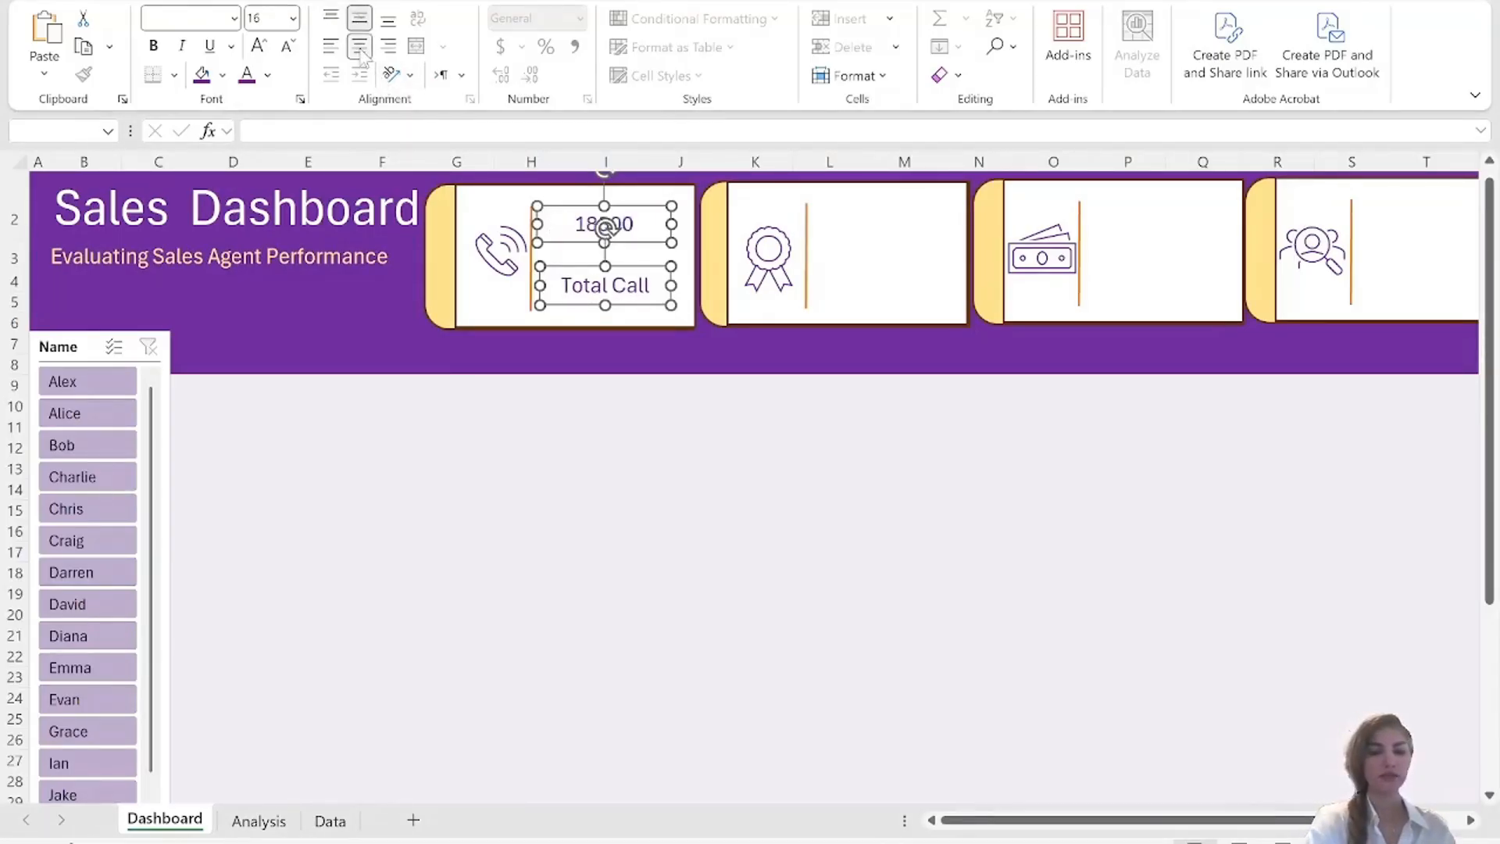
Paste copies of the first card's two text boxes into the second, third and fourth cards, beside each orange divider line.
{"action": "left_click", "coordinate": [877, 242]}
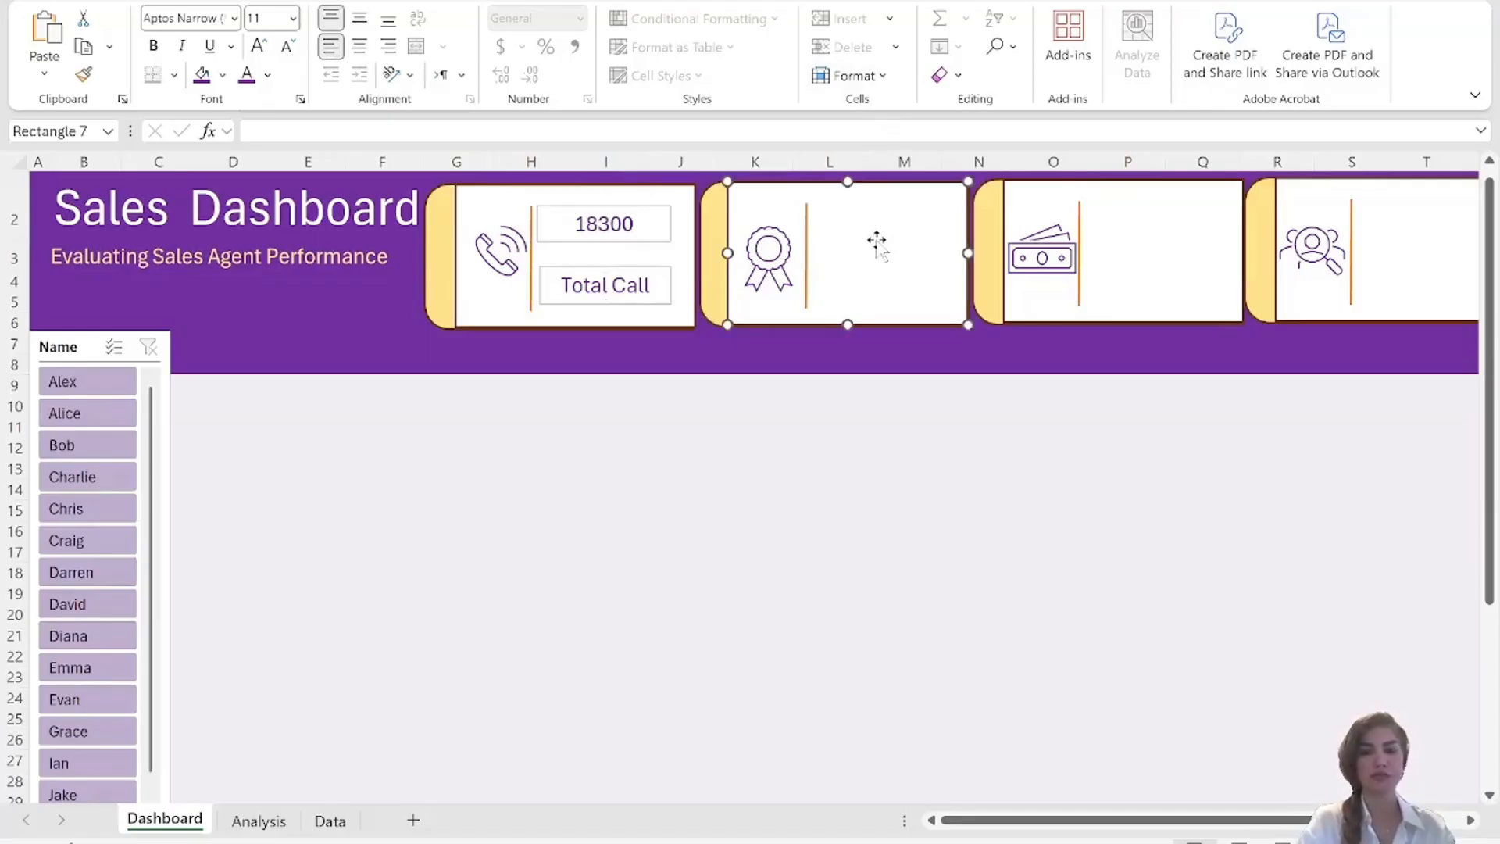
{"action": "key", "text": "ctrl+v"}
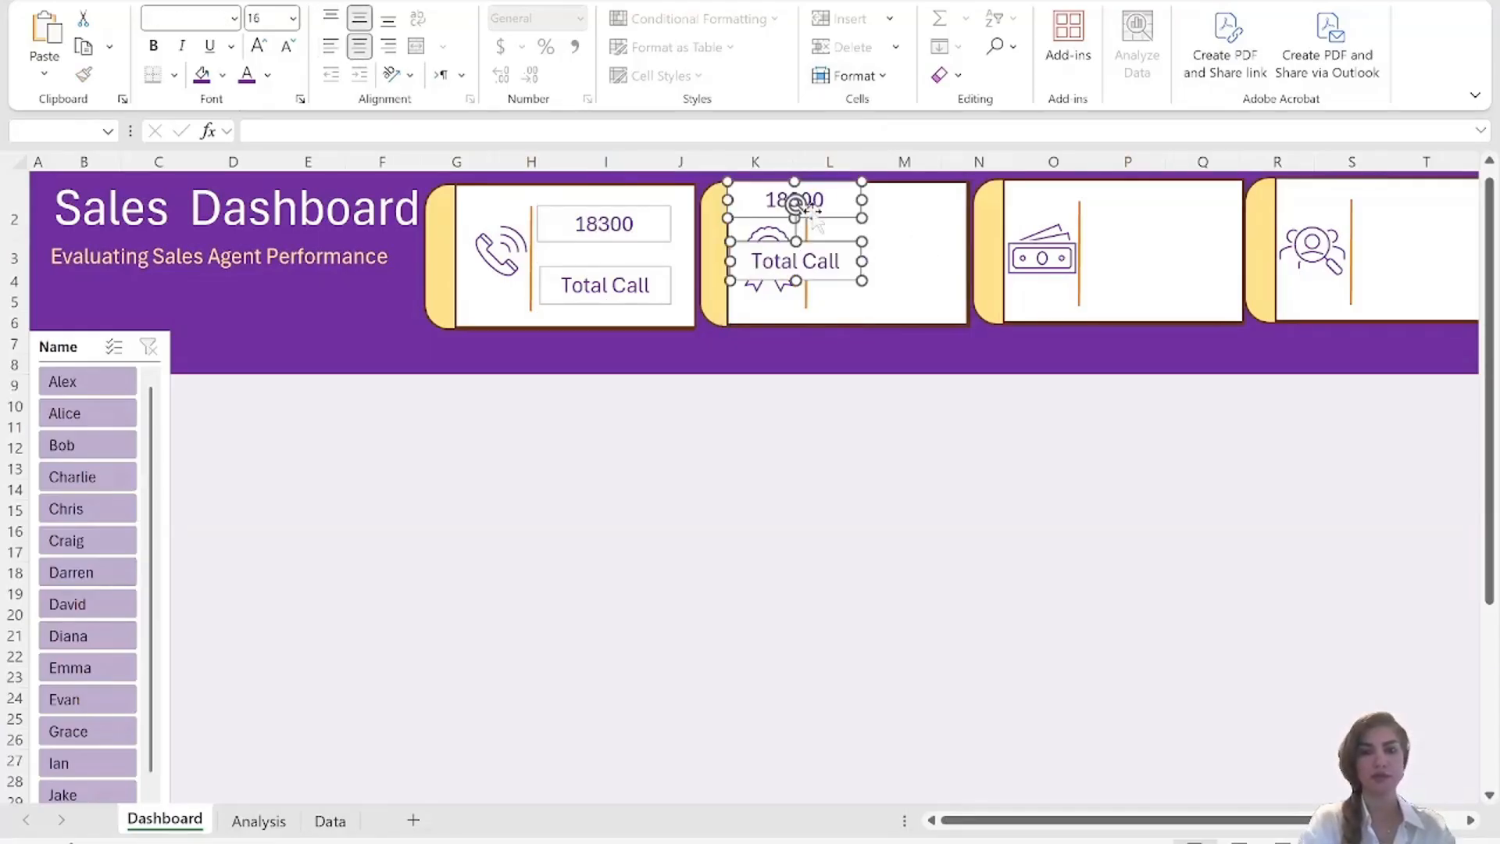
{"action": "left_click_drag", "start_coordinate": [862, 209], "coordinate": [922, 229]}
{"action": "left_click", "coordinate": [1165, 244]}
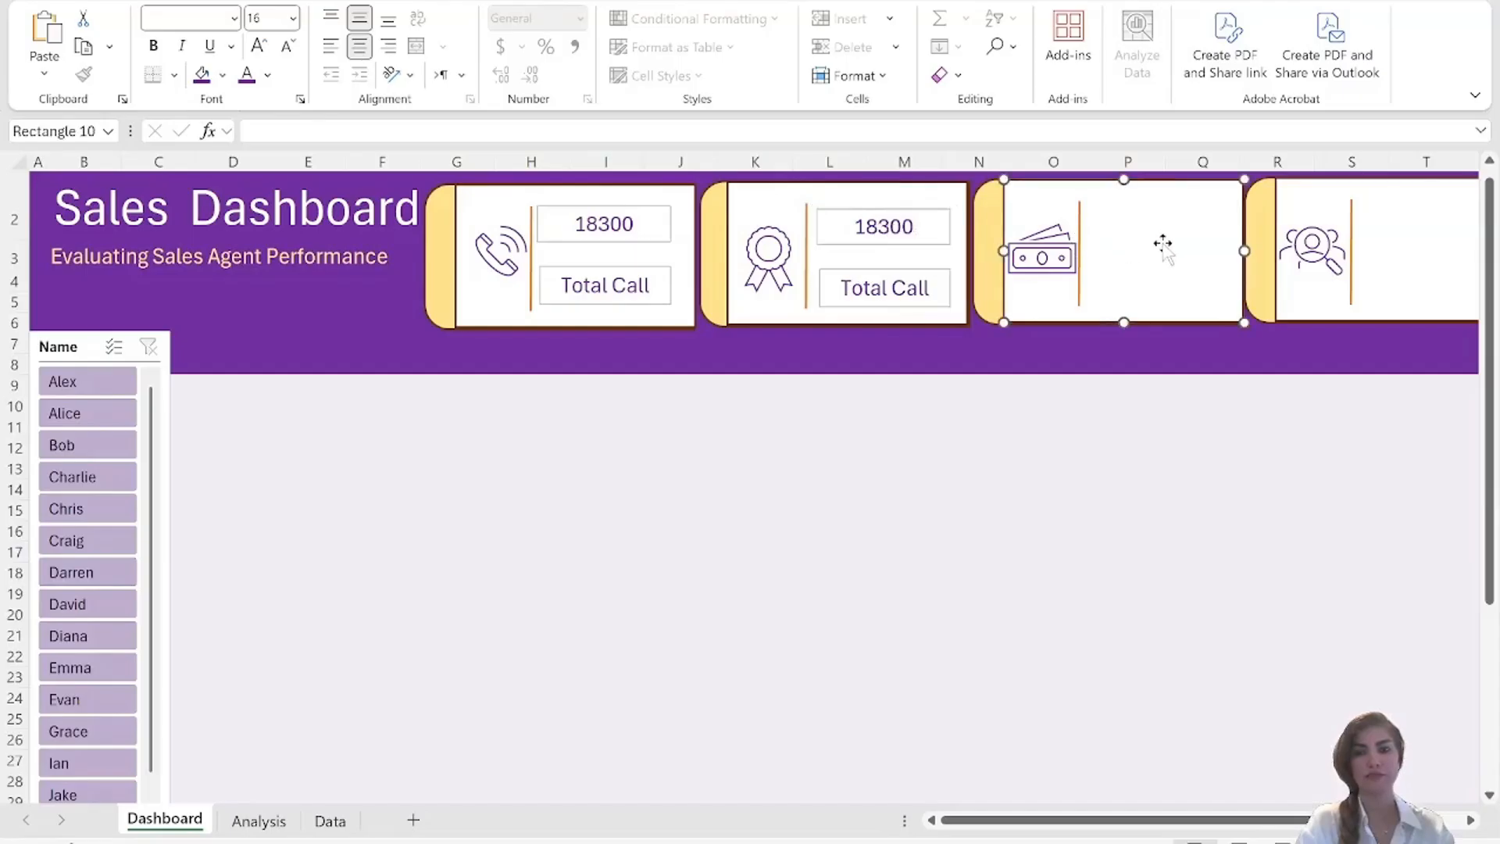
{"action": "key", "text": "ctrl+v"}
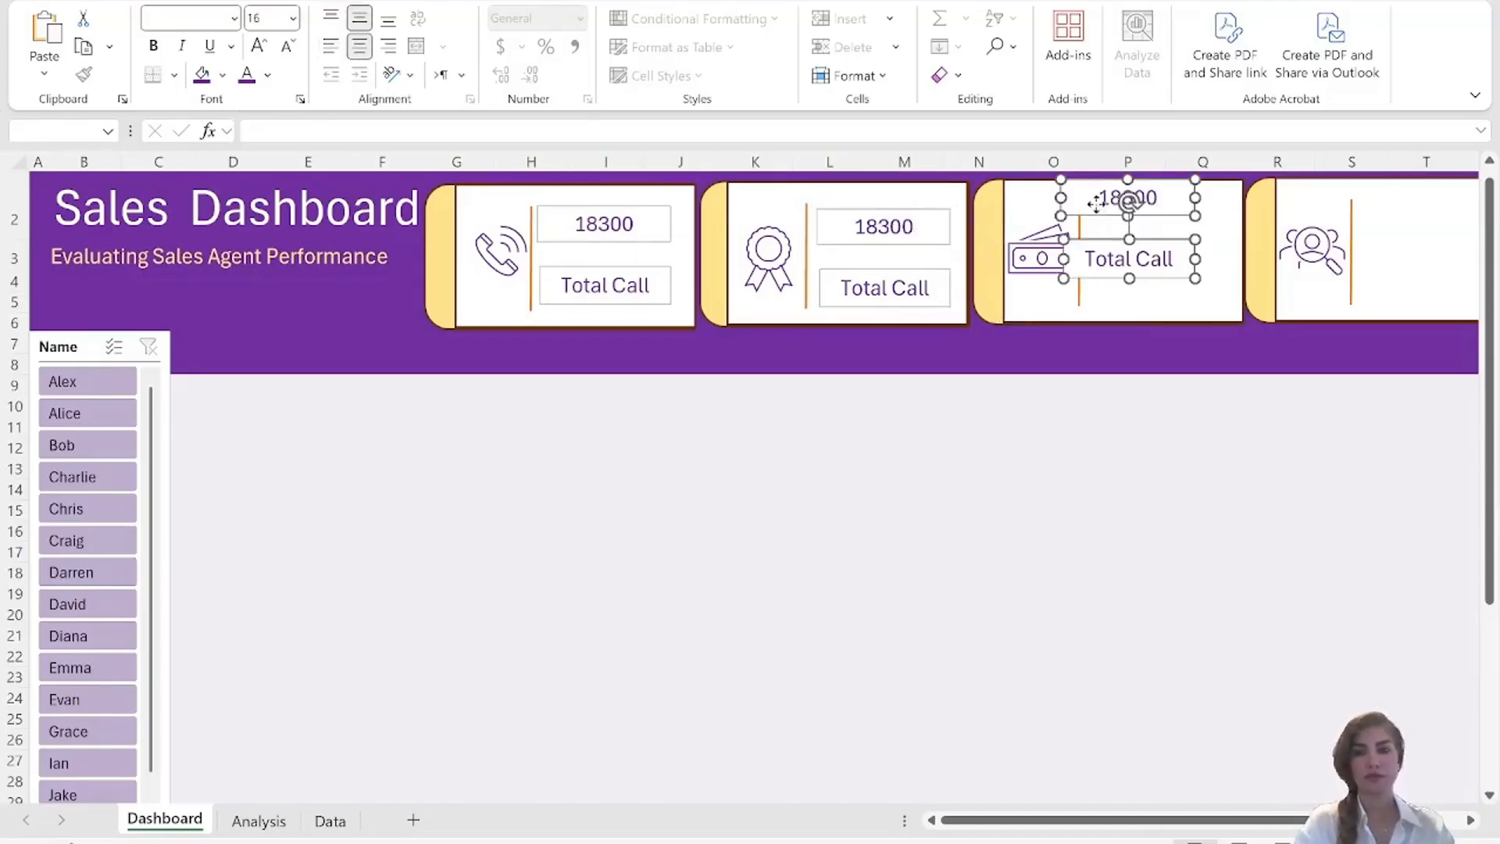
{"action": "mouse_move", "coordinate": [1102, 216]}
{"action": "left_mouse_down"}
{"action": "mouse_move", "coordinate": [1137, 236]}
{"action": "mouse_move", "coordinate": [1128, 228]}
{"action": "left_mouse_up"}
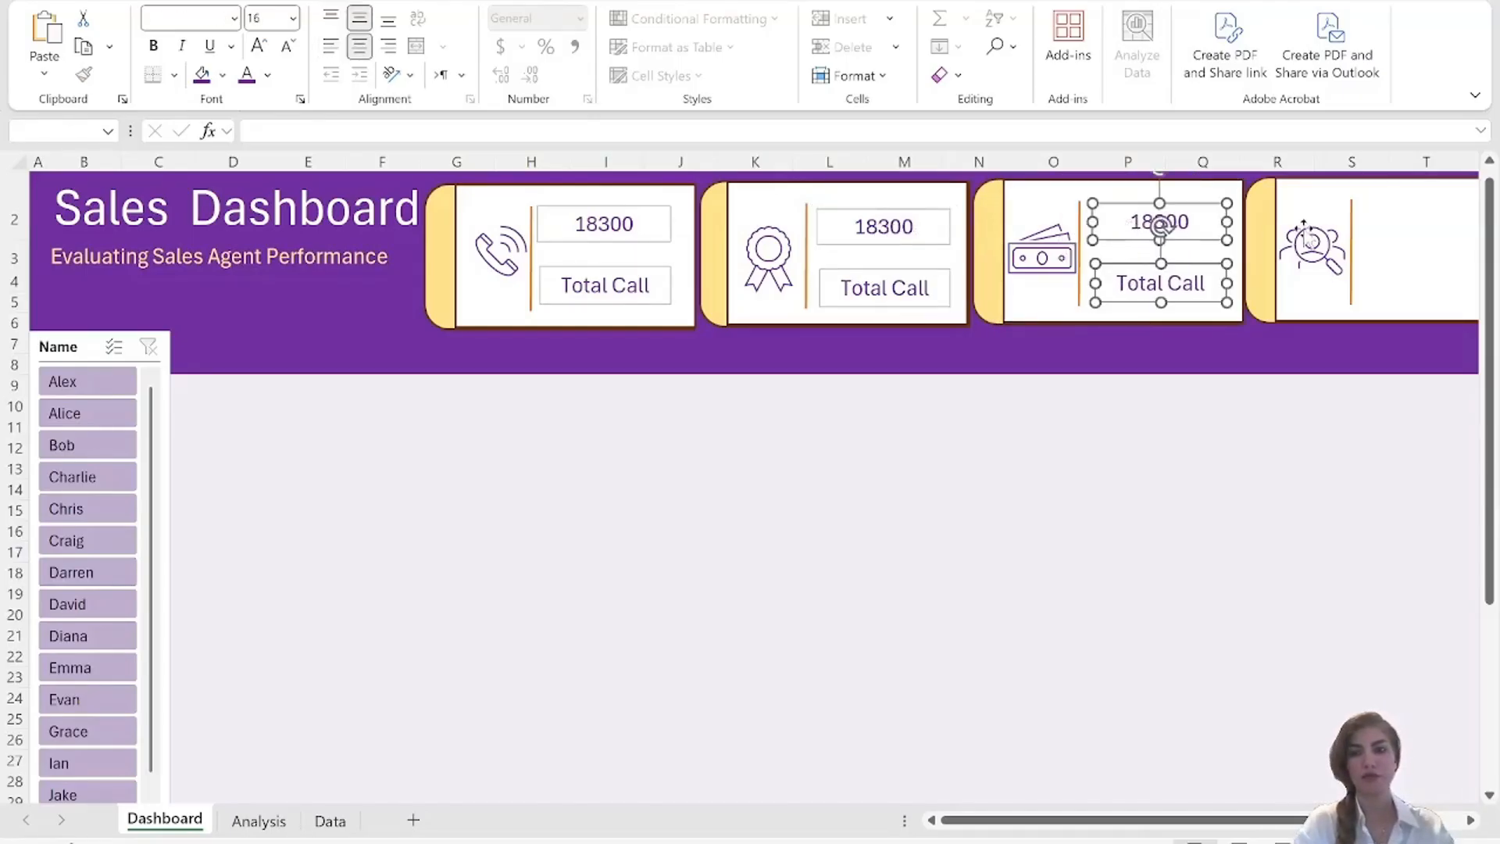
{"action": "left_click", "coordinate": [1389, 221]}
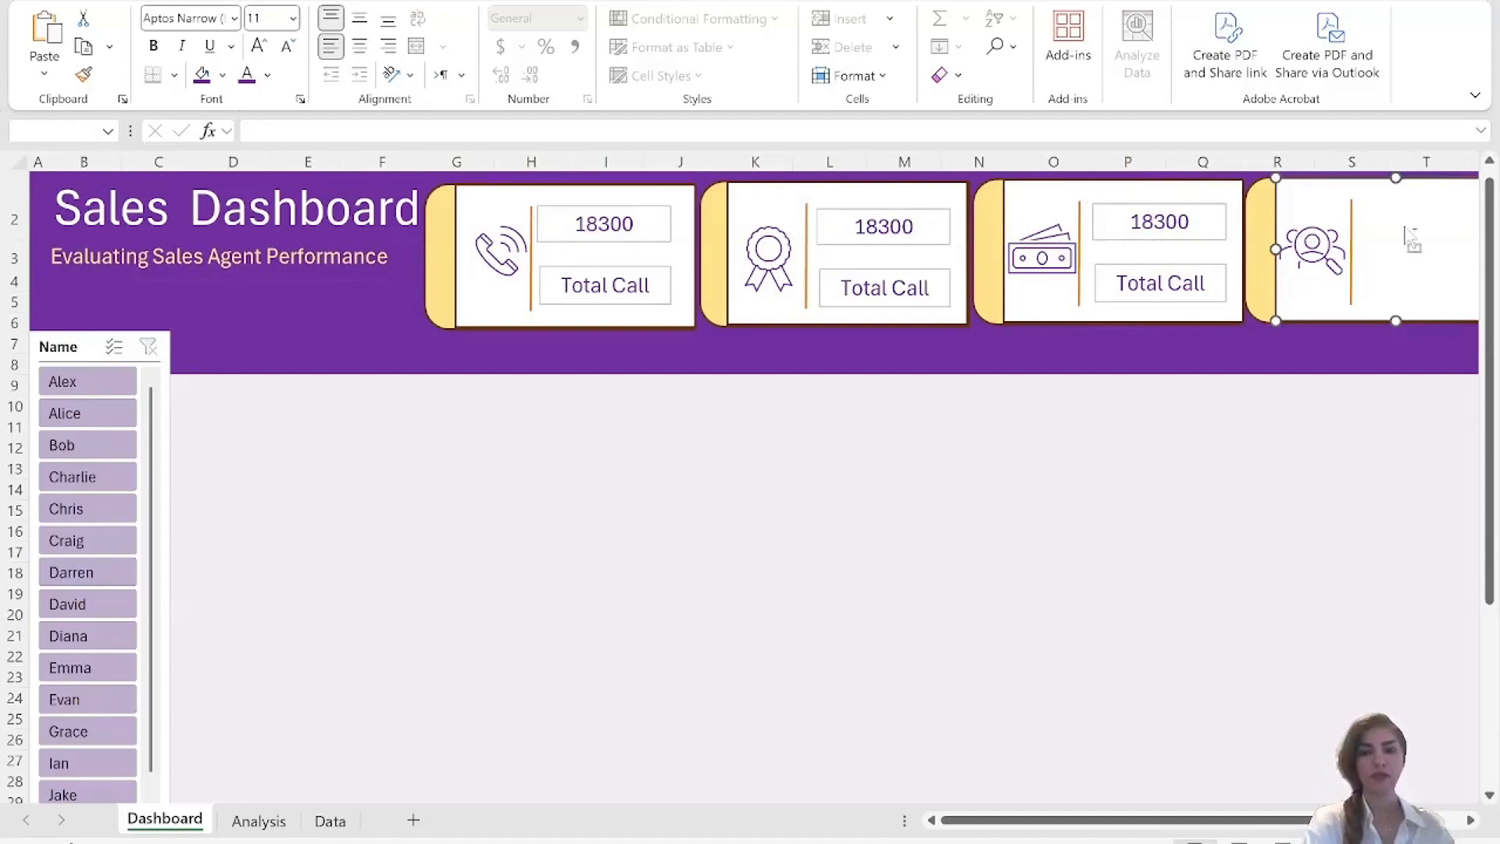
{"action": "key", "text": "ctrl+v"}
{"action": "left_click_drag", "start_coordinate": [1364, 201], "coordinate": [1460, 224]}
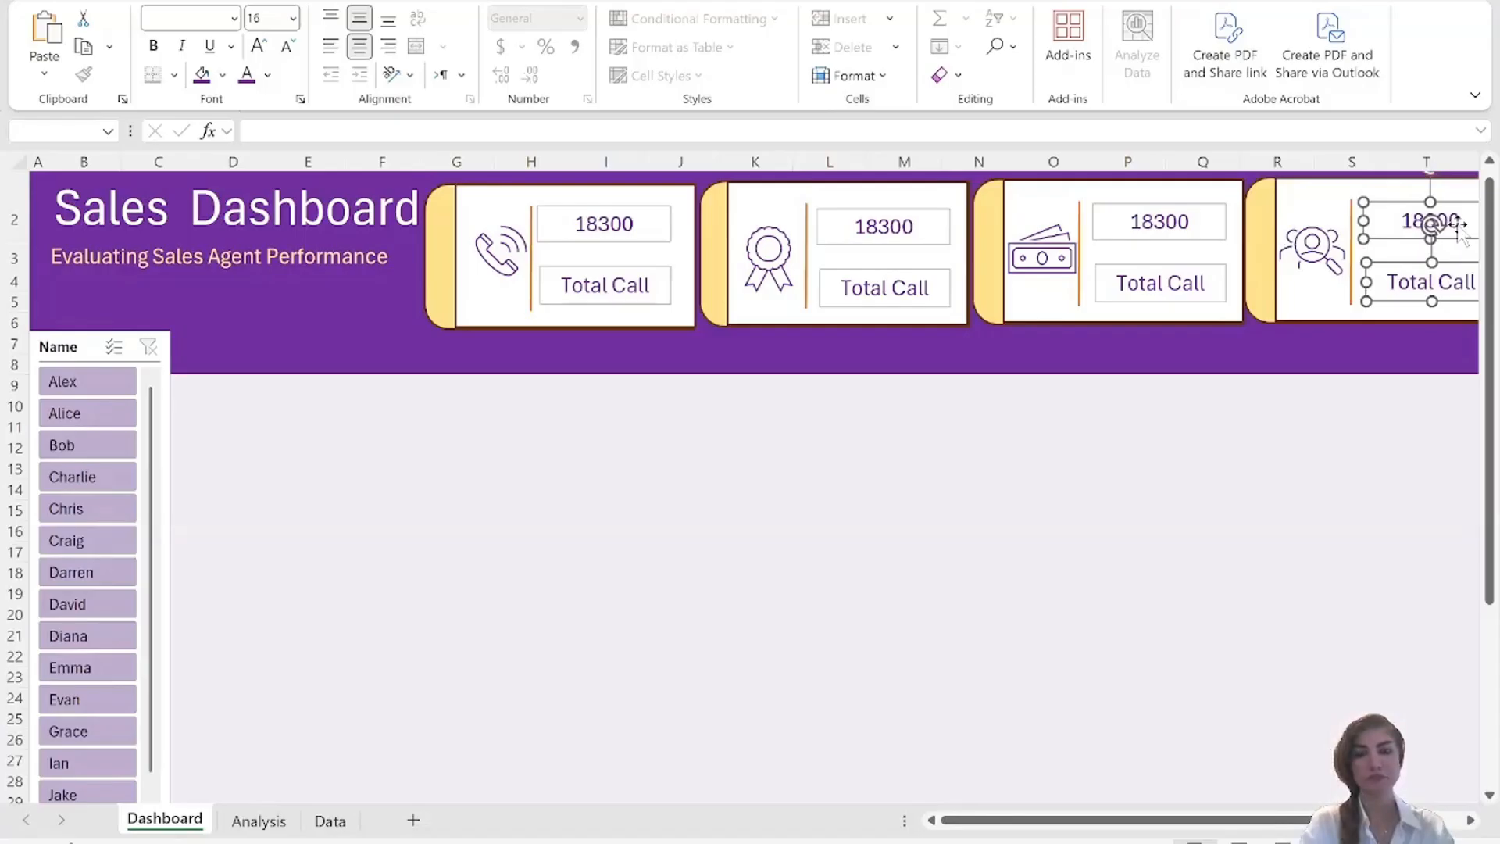
{"action": "left_click", "coordinate": [1156, 223], "text": "shift"}
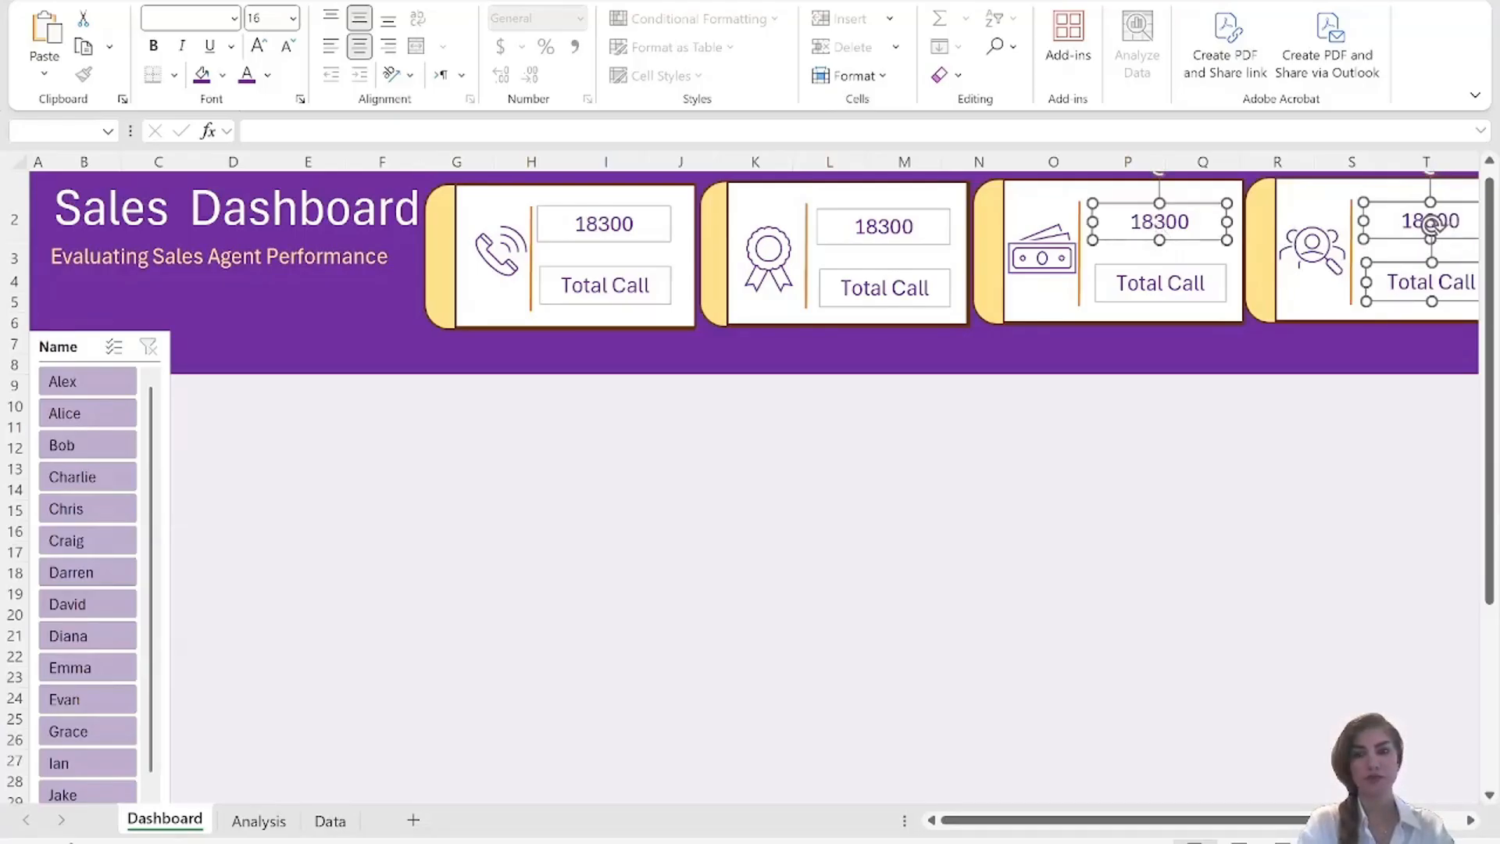
{"action": "left_click", "coordinate": [1160, 283], "text": "shift"}
{"action": "left_click", "coordinate": [884, 228], "text": "shift"}
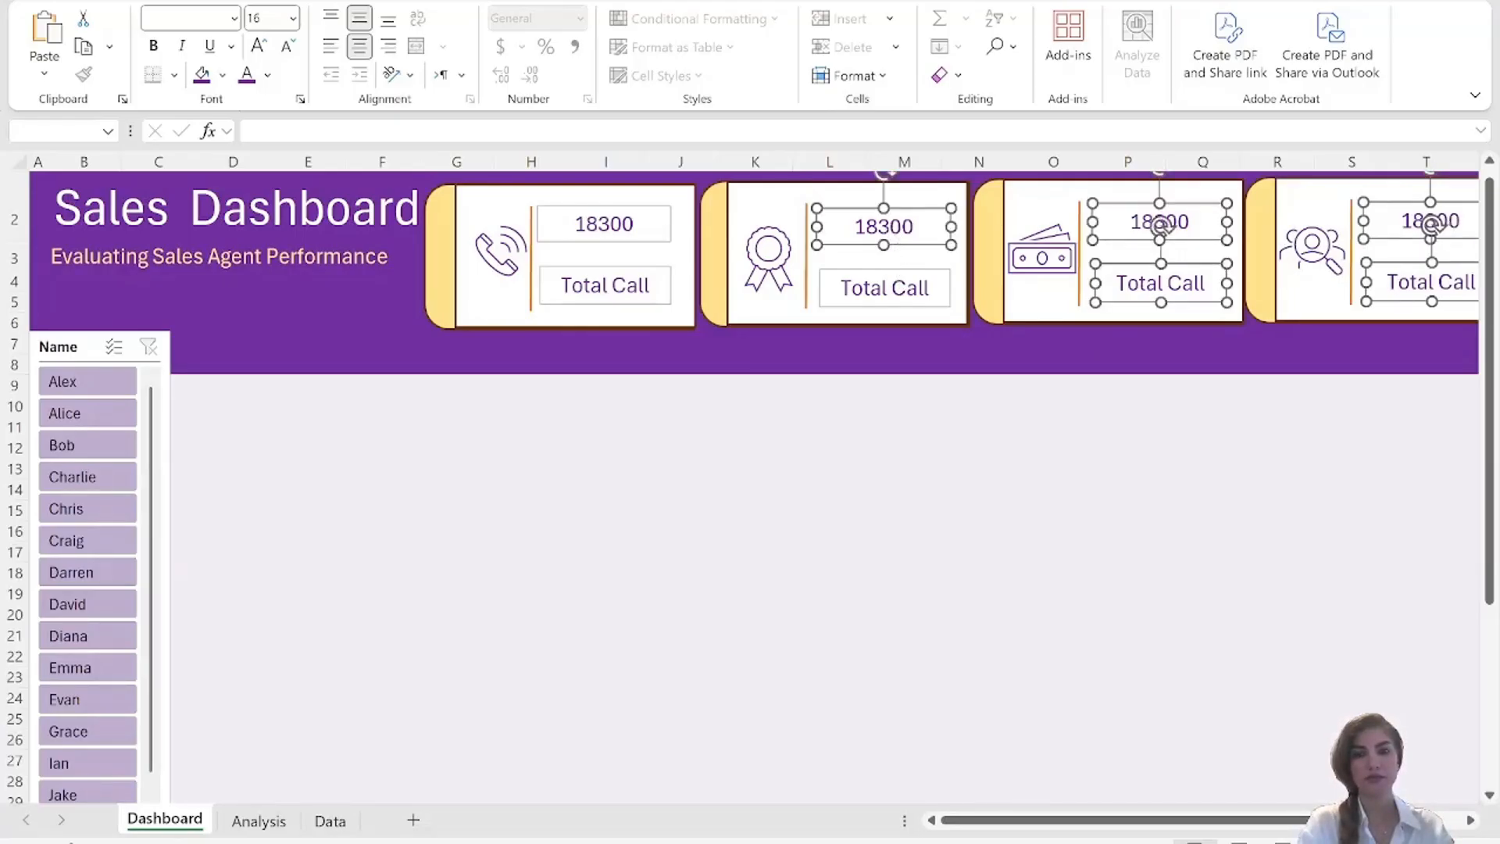
{"action": "left_click", "coordinate": [885, 288], "text": "shift"}
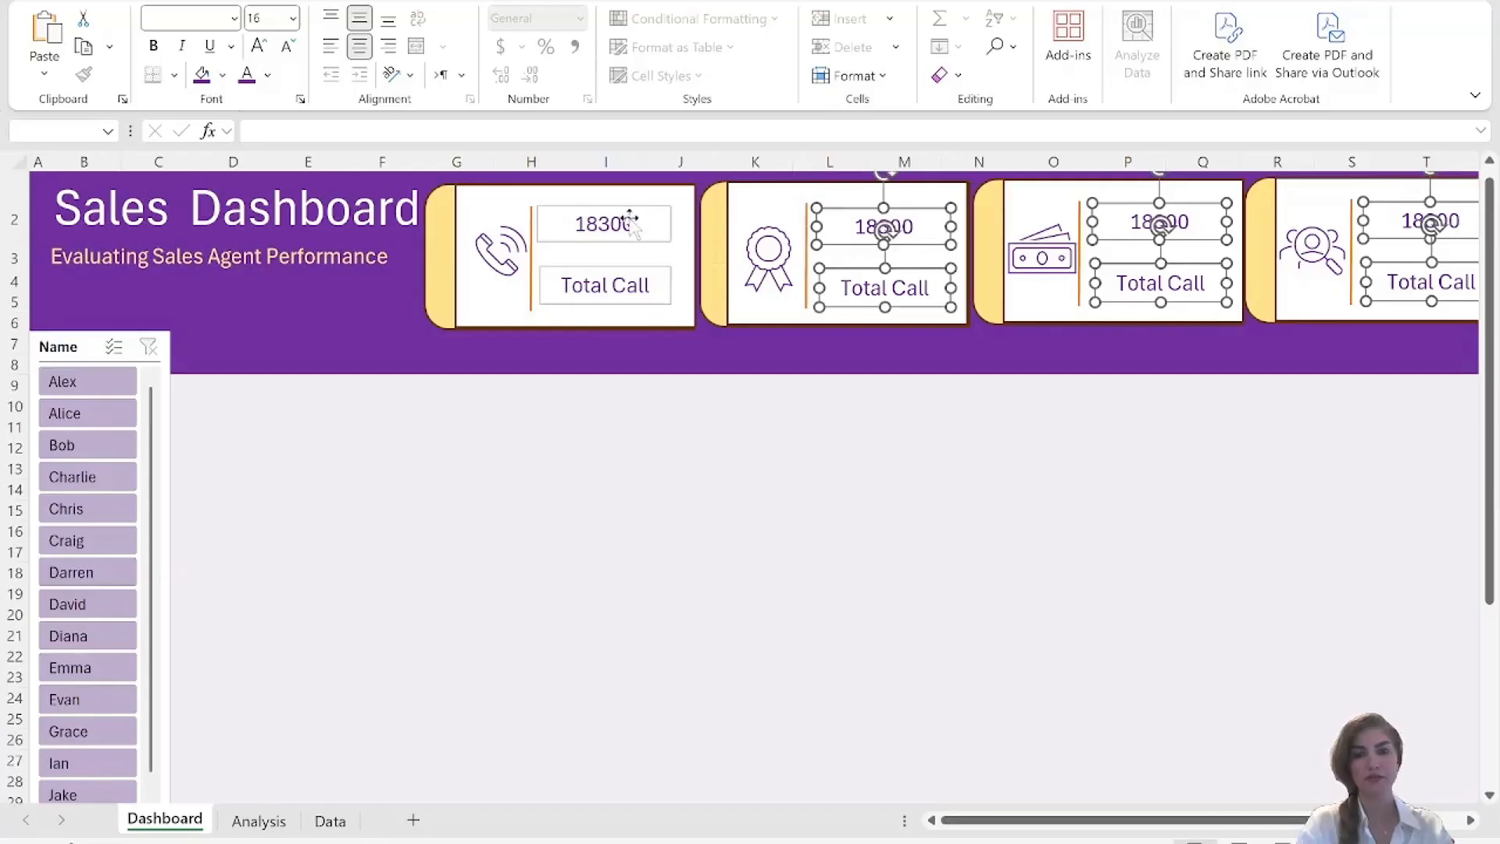
{"action": "left_click", "coordinate": [604, 224], "text": "shift"}
{"action": "left_click", "coordinate": [605, 285], "text": "shift"}
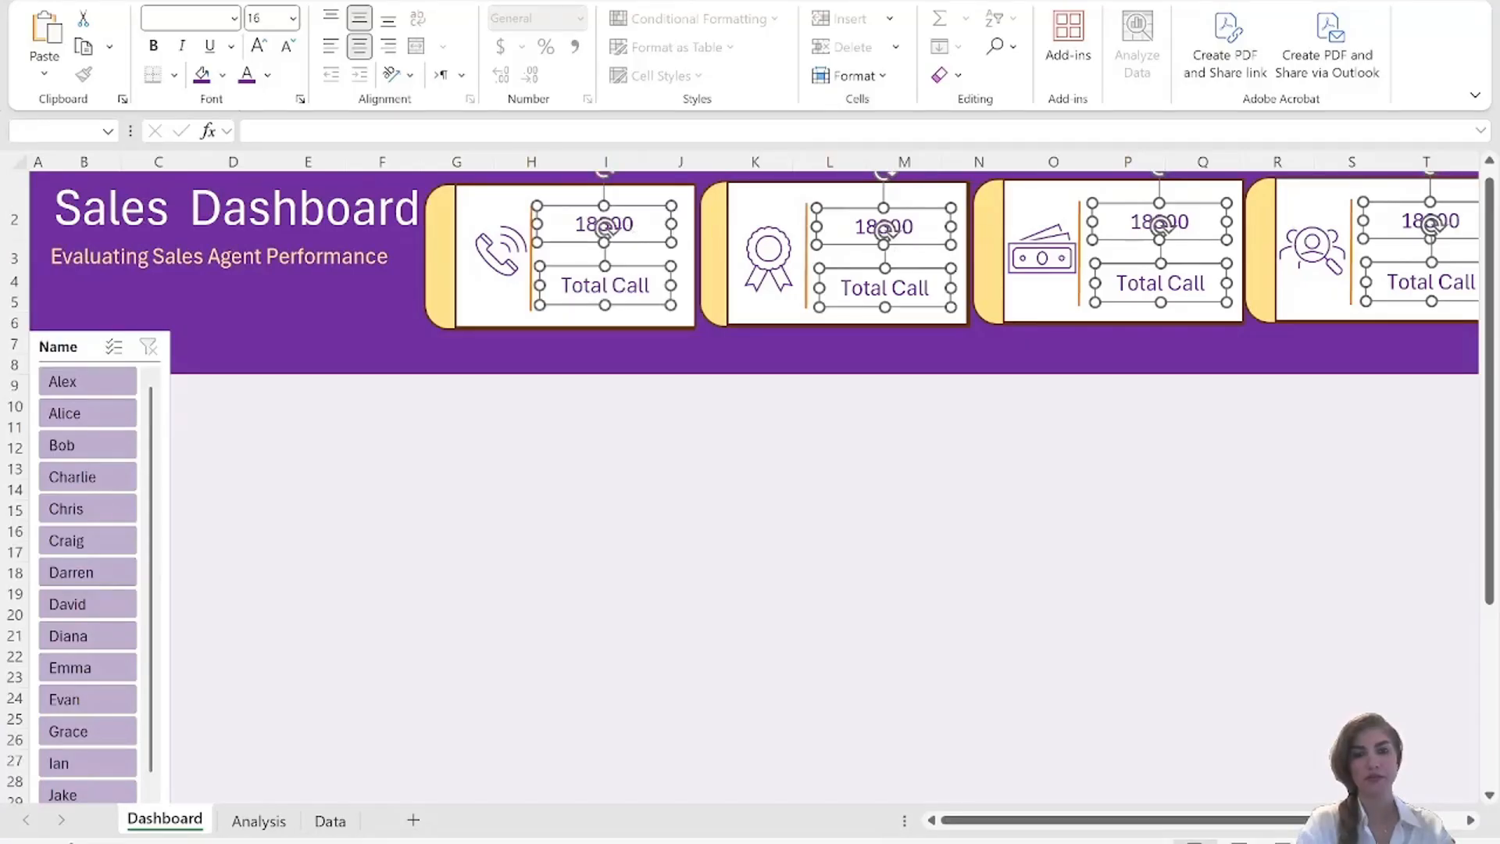
{"action": "left_click", "coordinate": [631, 287]}
{"action": "right_click", "coordinate": [631, 289]}
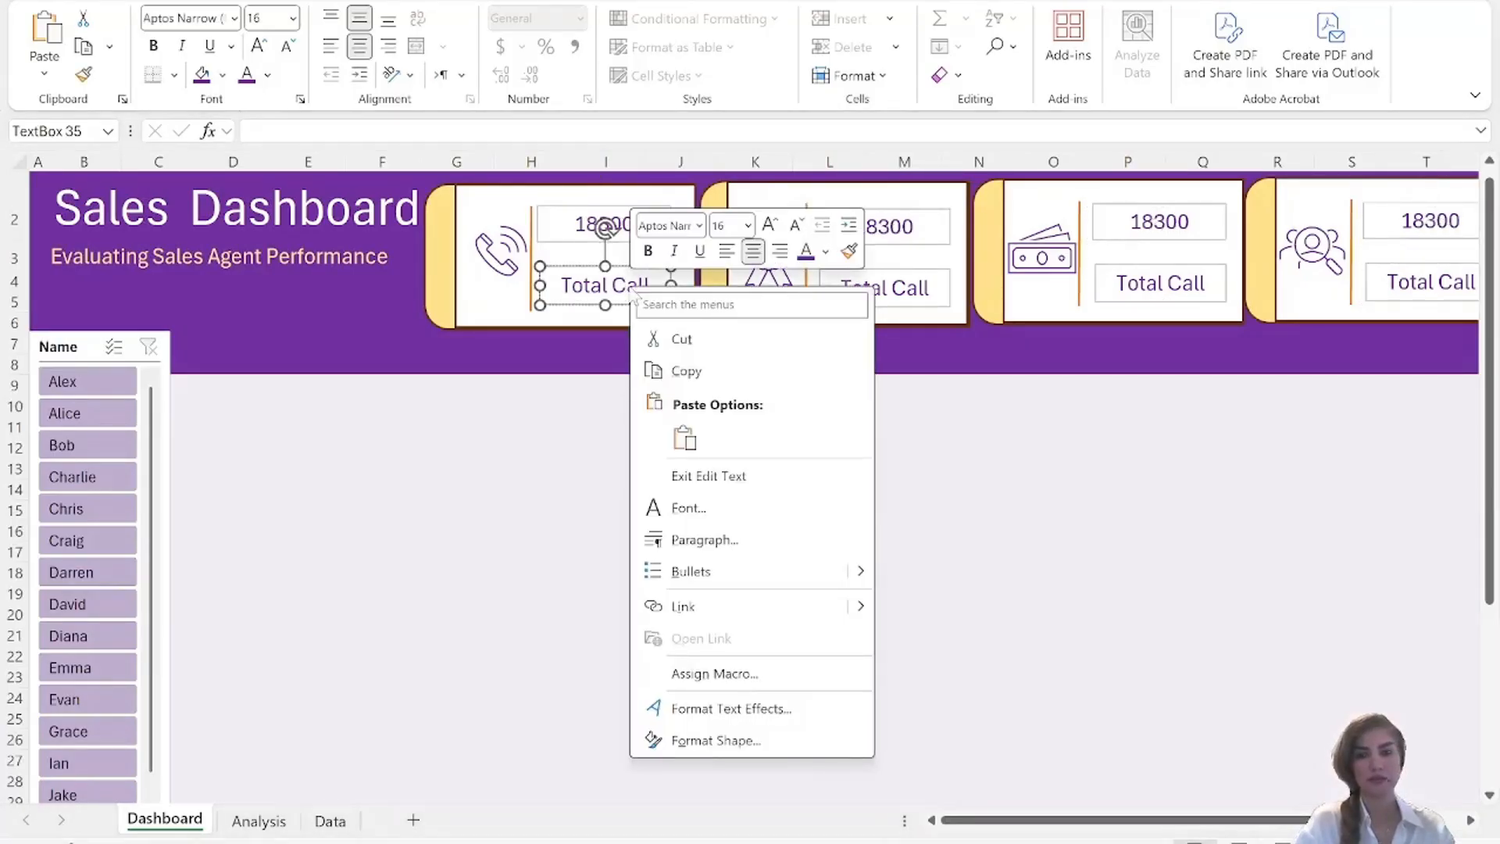
{"action": "left_click", "coordinate": [562, 403]}
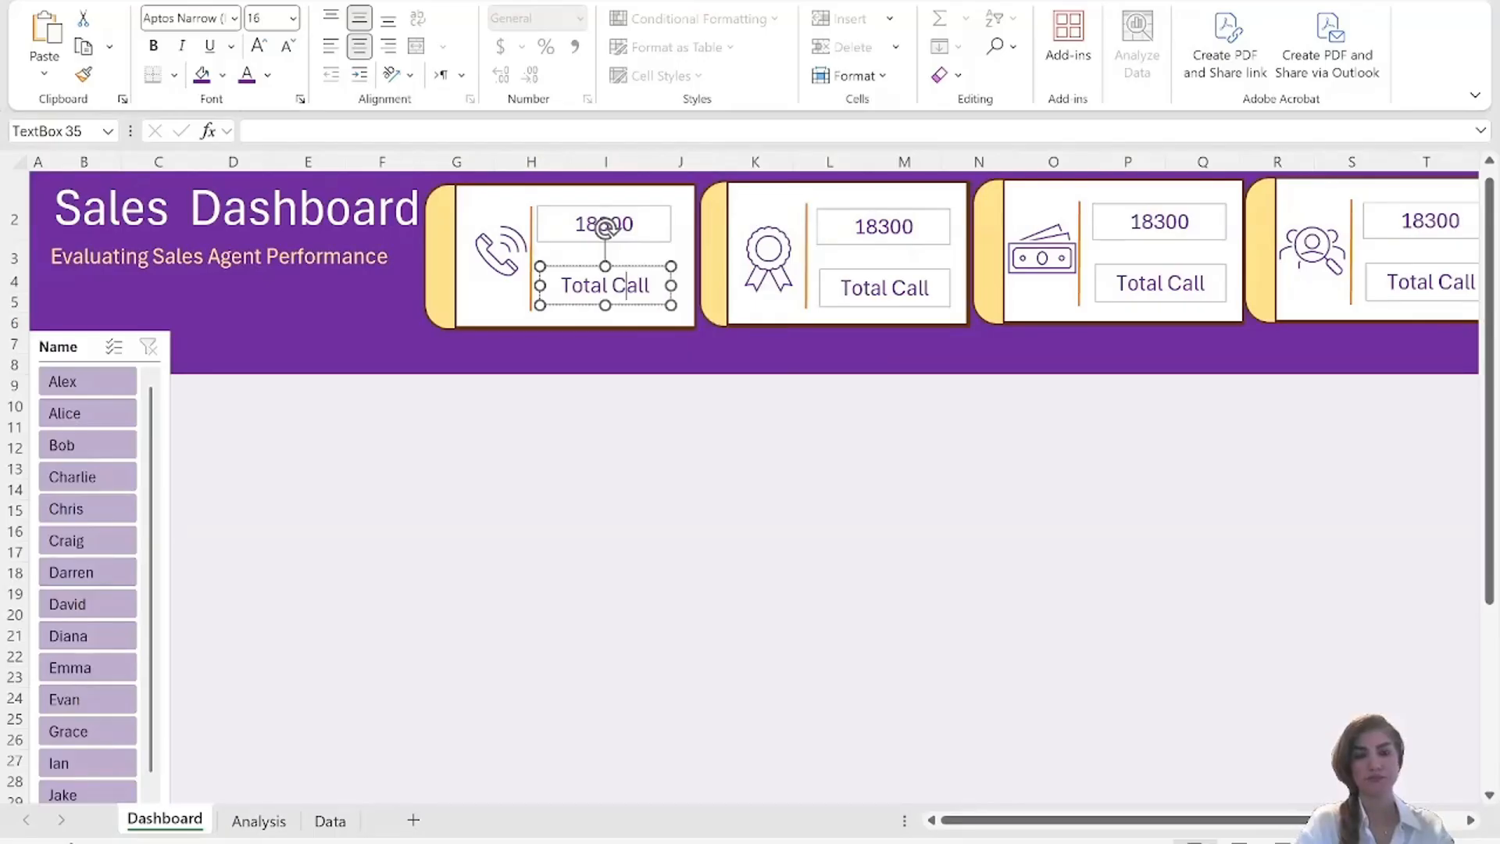
{"action": "left_click", "coordinate": [707, 412]}
Set all eight text boxes across the four cards to Move but don't size with cells.
{"action": "left_click", "coordinate": [578, 225]}
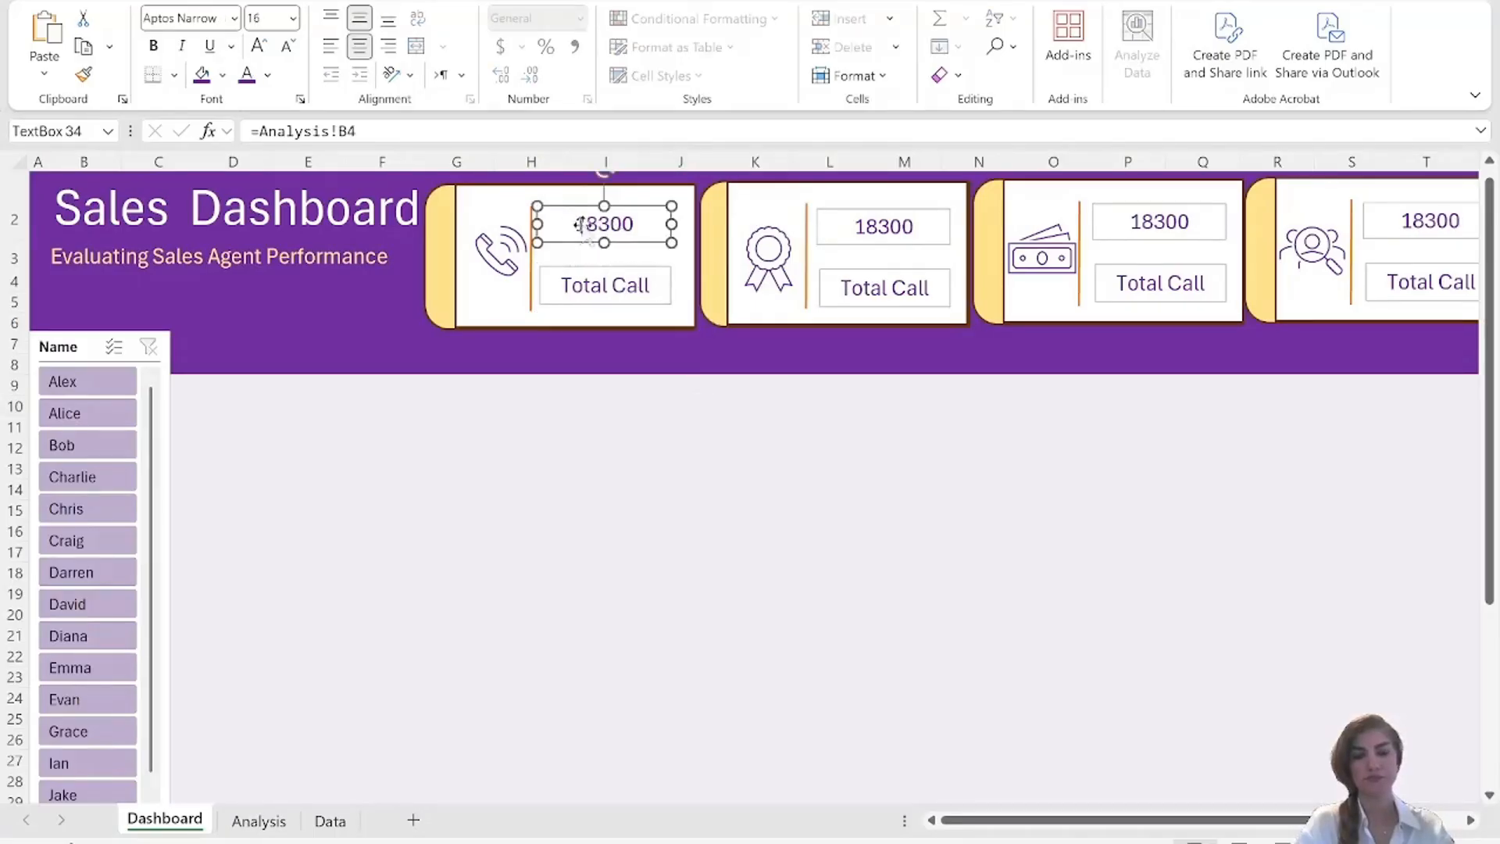
{"action": "left_click", "coordinate": [605, 285], "text": "ctrl"}
{"action": "left_click", "coordinate": [872, 234], "text": "ctrl"}
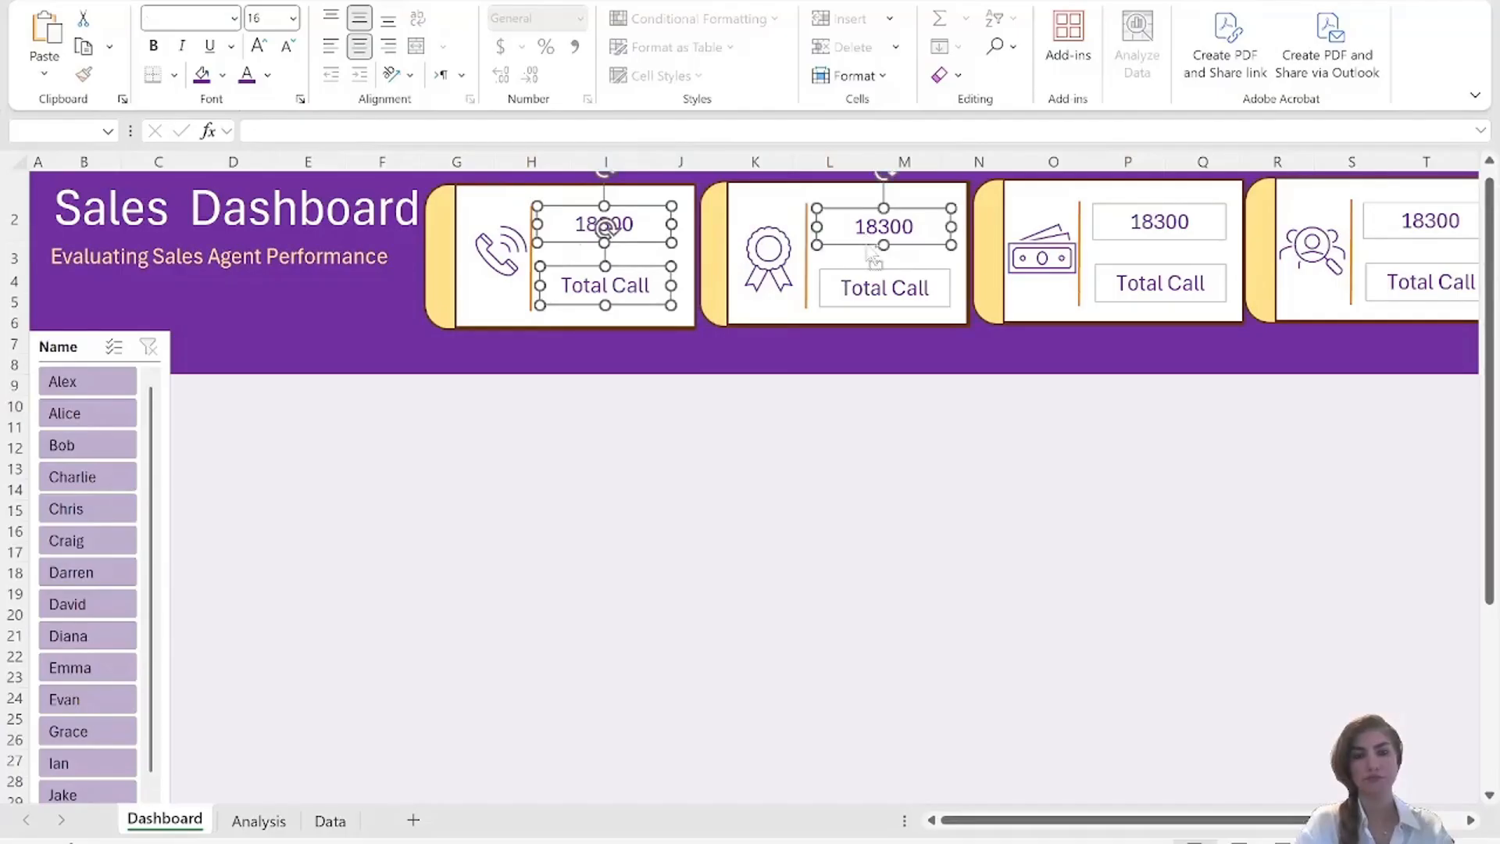
{"action": "left_click", "coordinate": [875, 290], "text": "ctrl"}
{"action": "left_click", "coordinate": [1172, 221], "text": "ctrl"}
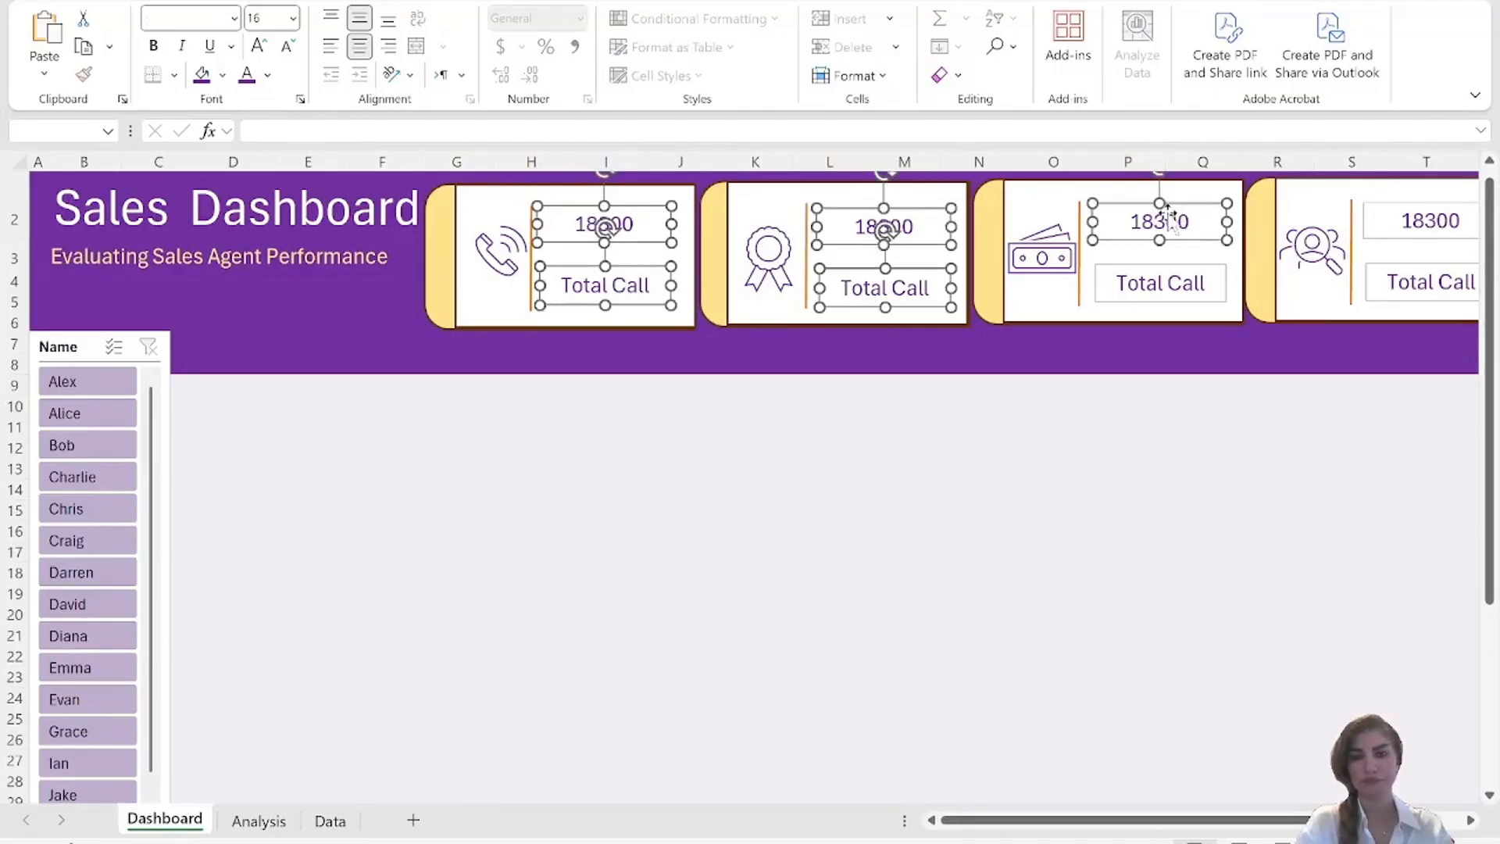
{"action": "left_click", "coordinate": [1161, 282], "text": "ctrl"}
{"action": "left_click", "coordinate": [1390, 220], "text": "ctrl"}
{"action": "right_click", "coordinate": [1387, 217]}
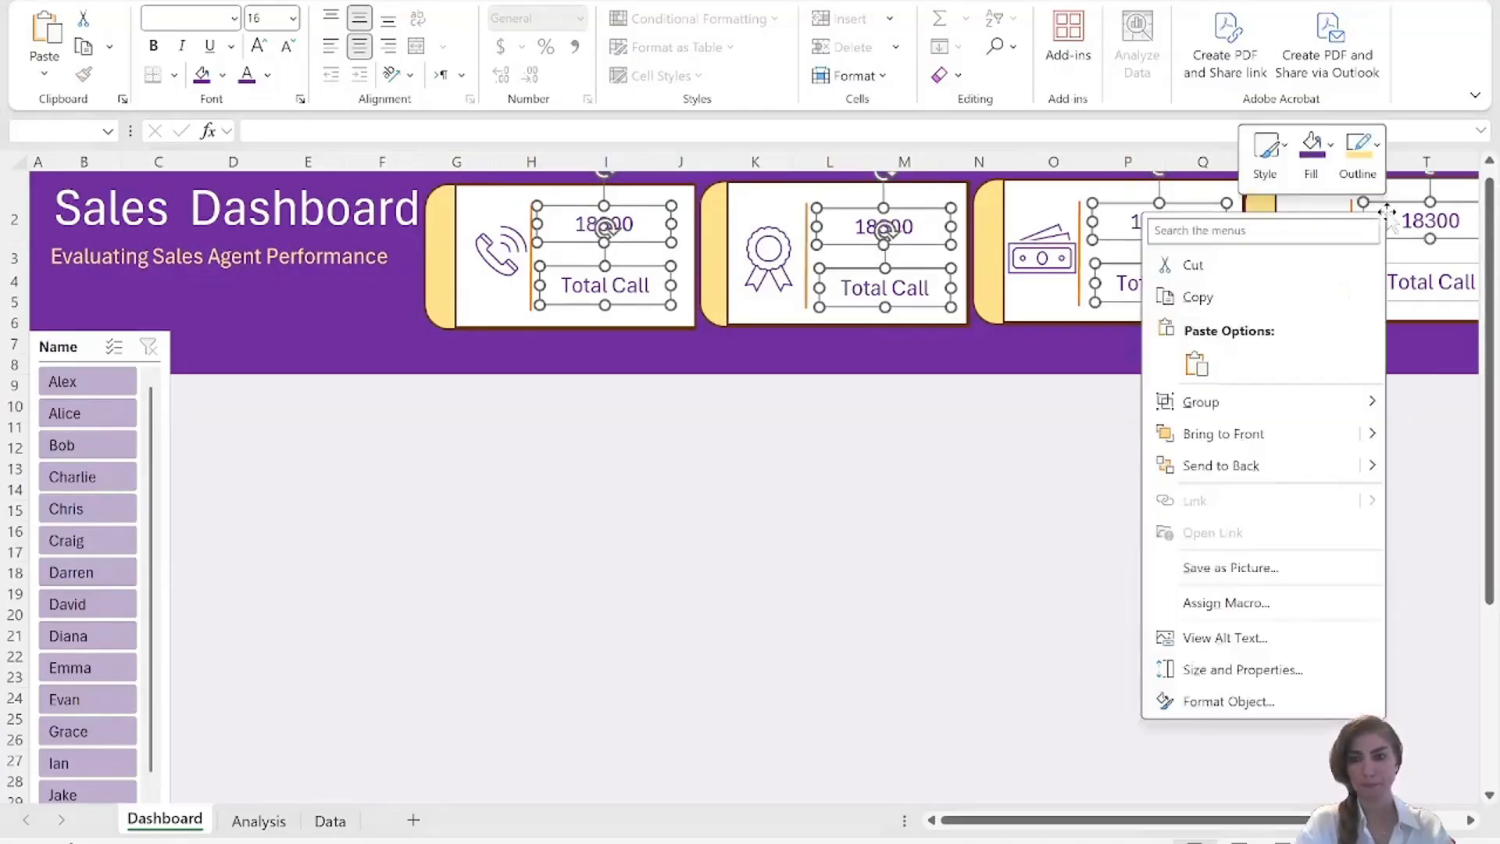
{"action": "key", "text": "Escape"}
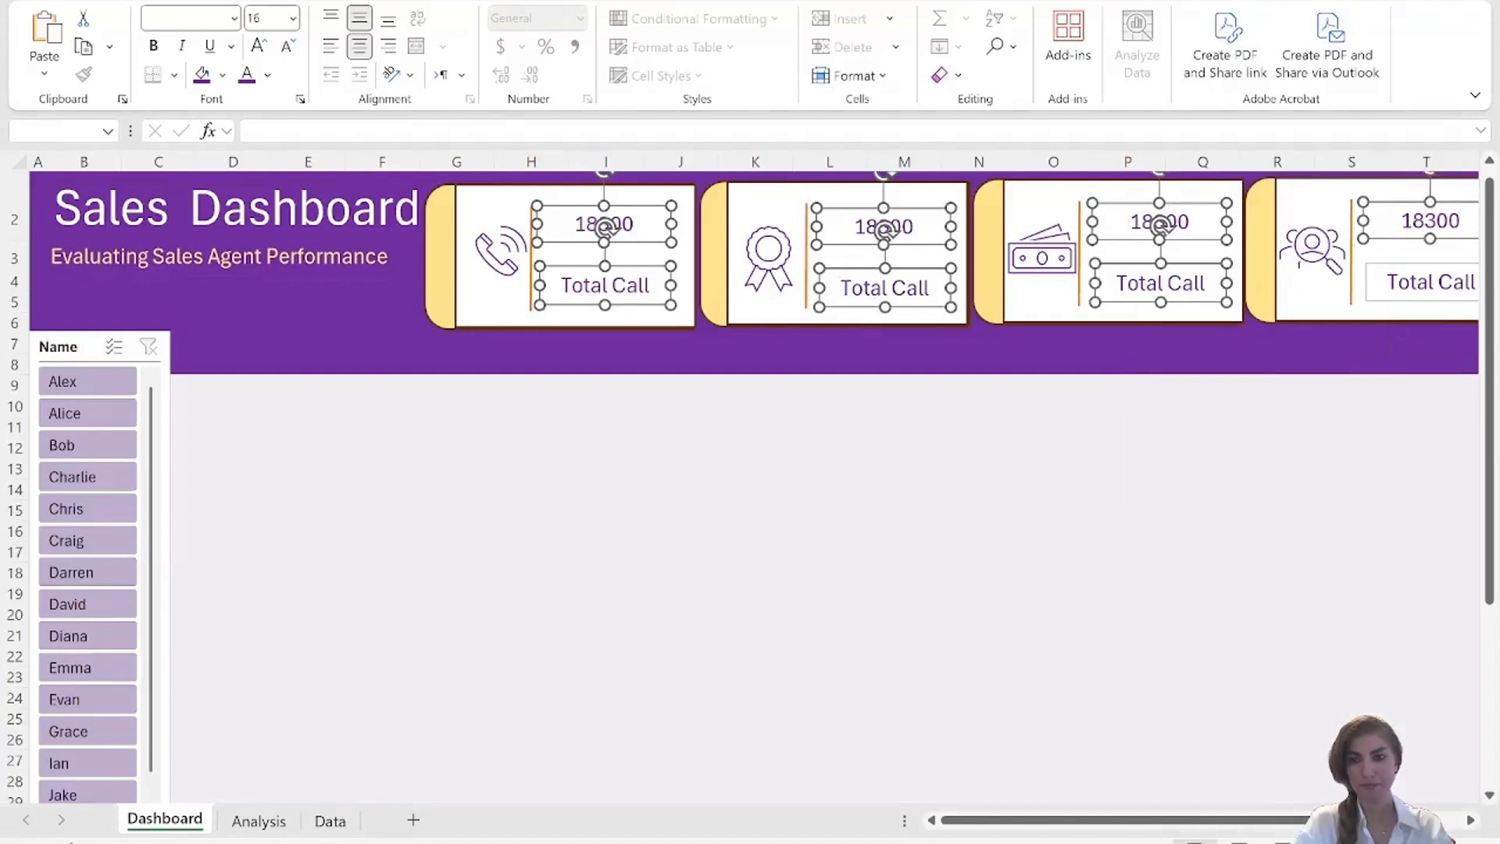
{"action": "left_click", "coordinate": [1404, 285], "text": "ctrl"}
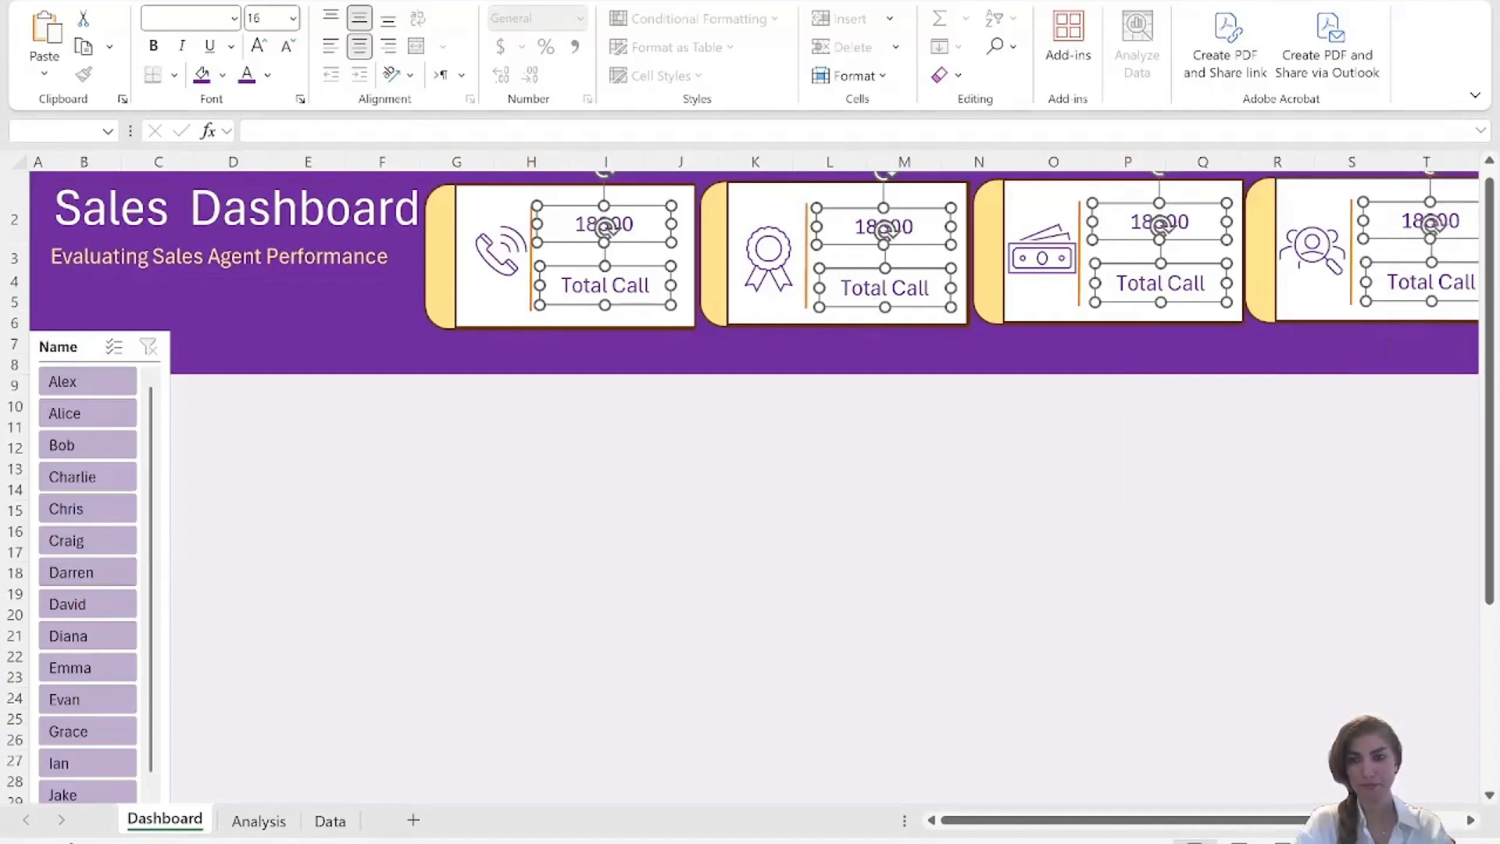
{"action": "right_click", "coordinate": [1404, 285]}
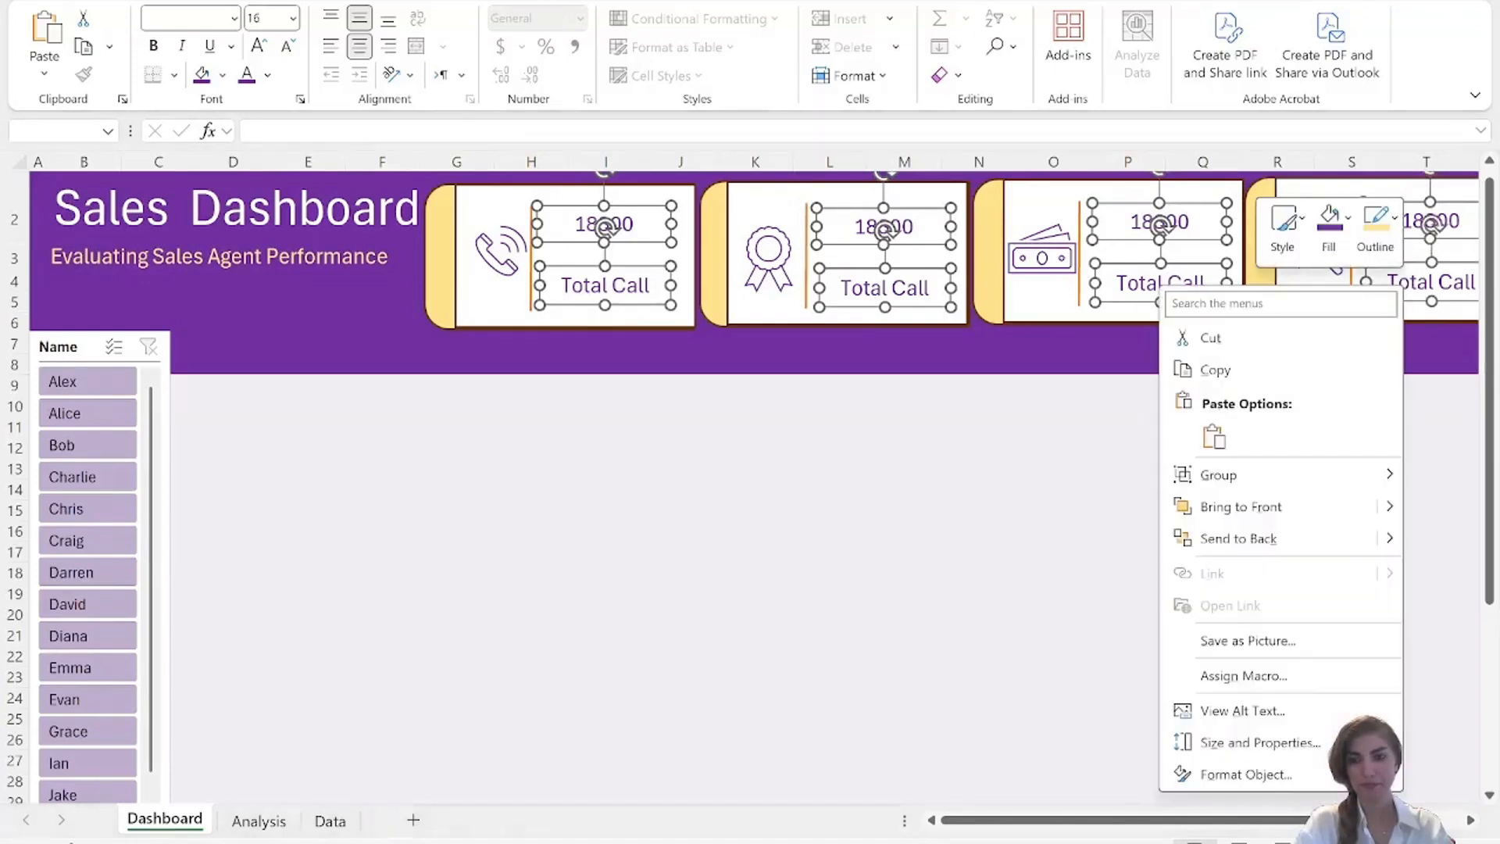
{"action": "left_click", "coordinate": [1244, 775]}
{"action": "left_click", "coordinate": [1256, 264]}
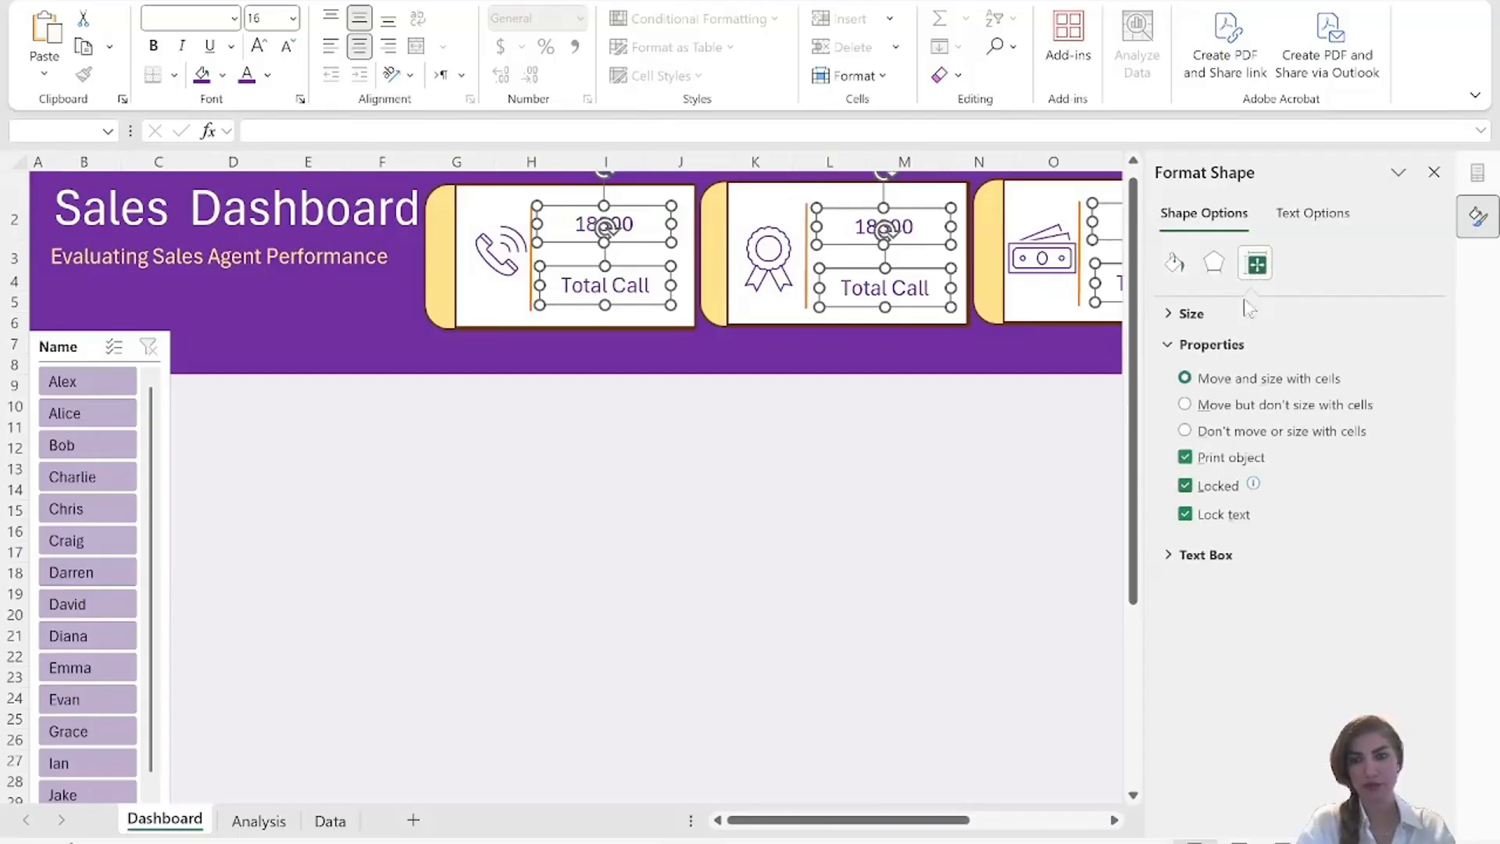
{"action": "left_click", "coordinate": [1198, 406]}
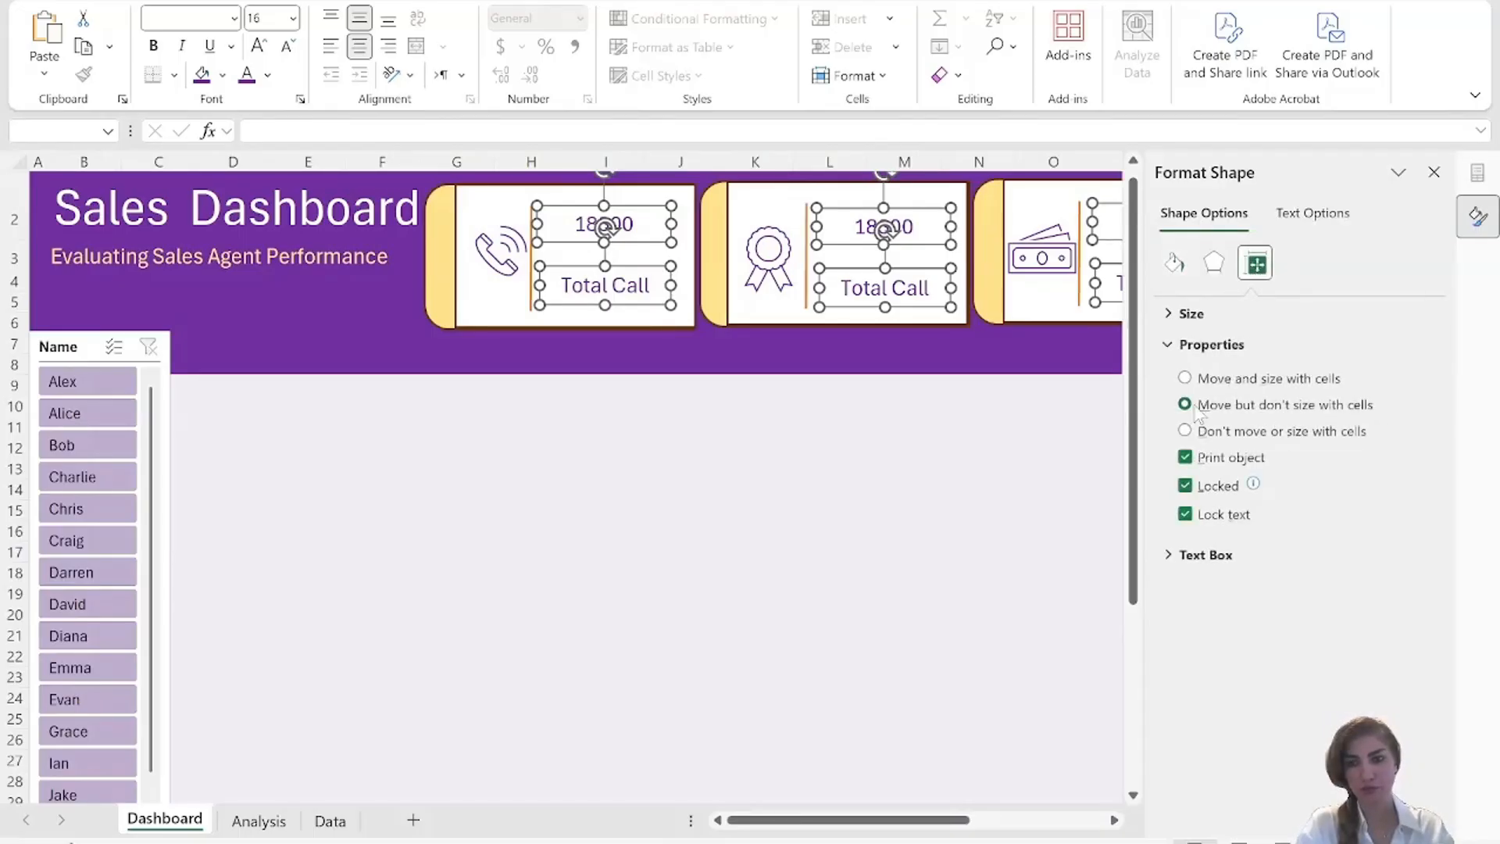
Close the shape formatting options and replace the label in the second card with Closed.
{"action": "left_click", "coordinate": [951, 595]}
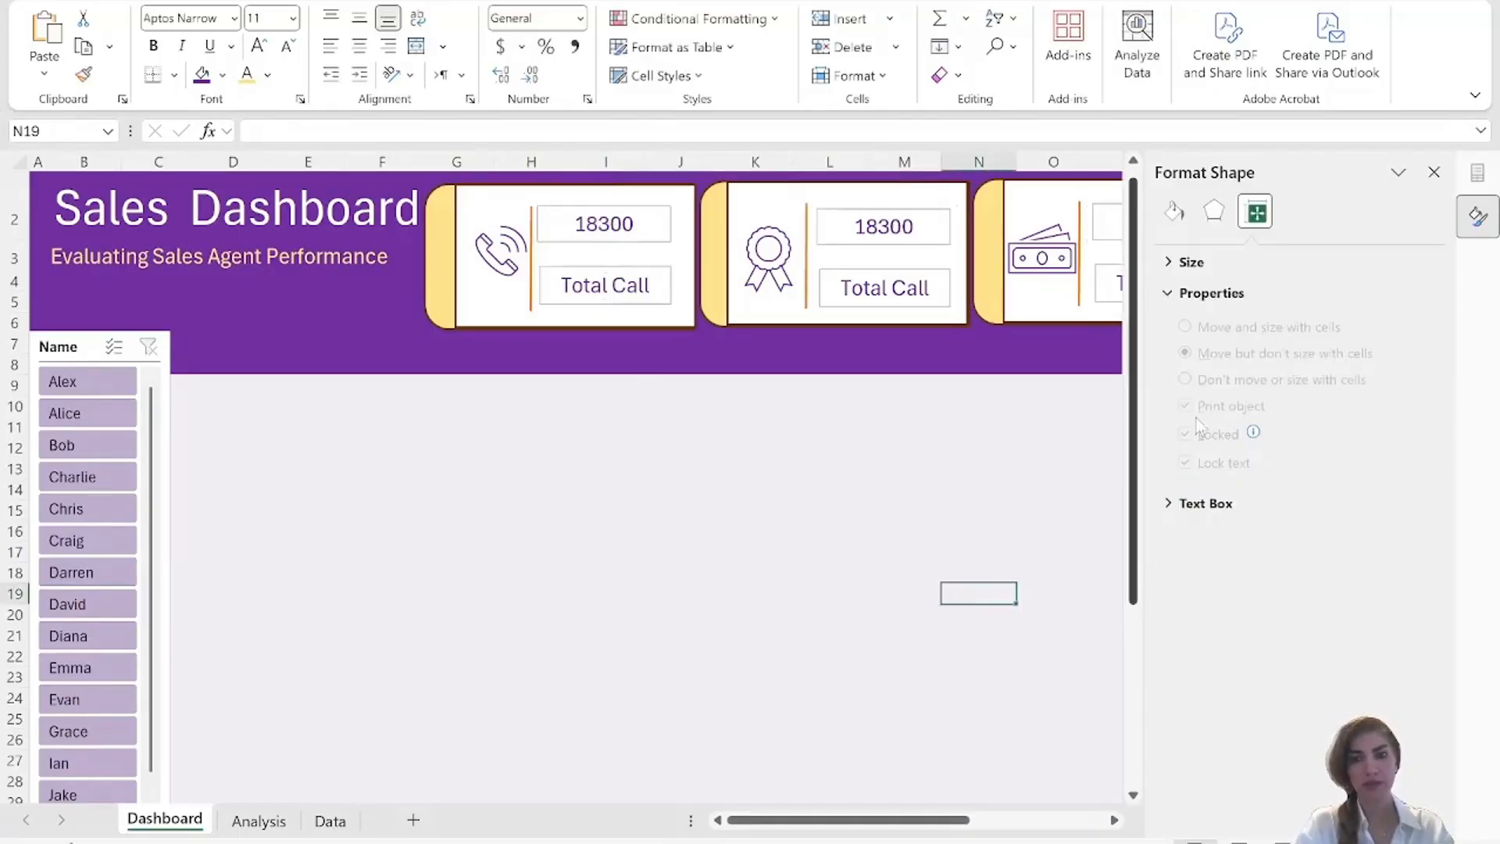
{"action": "left_click", "coordinate": [1434, 173]}
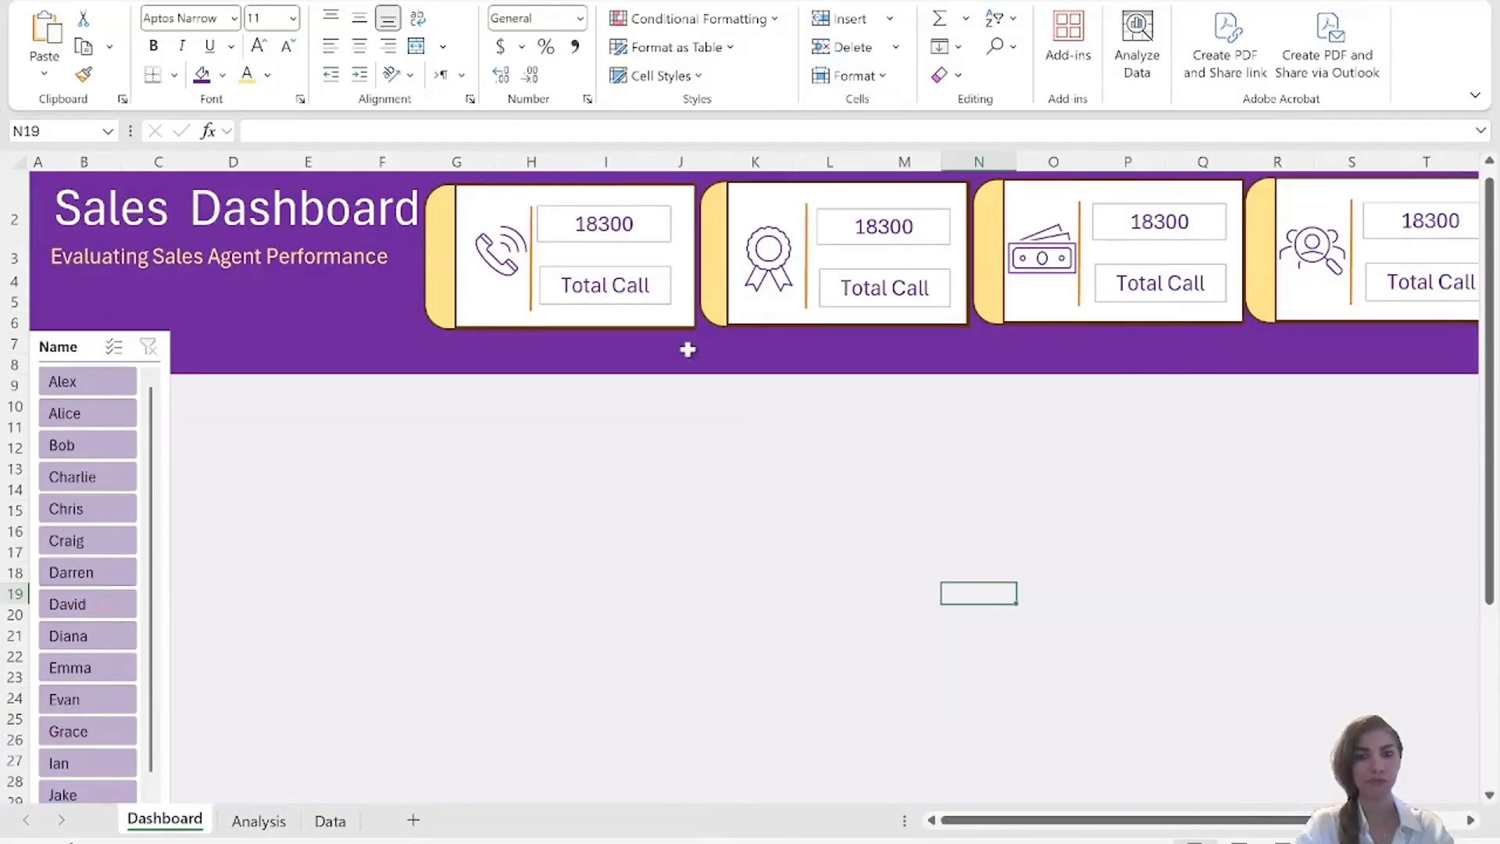
{"action": "left_click", "coordinate": [895, 272]}
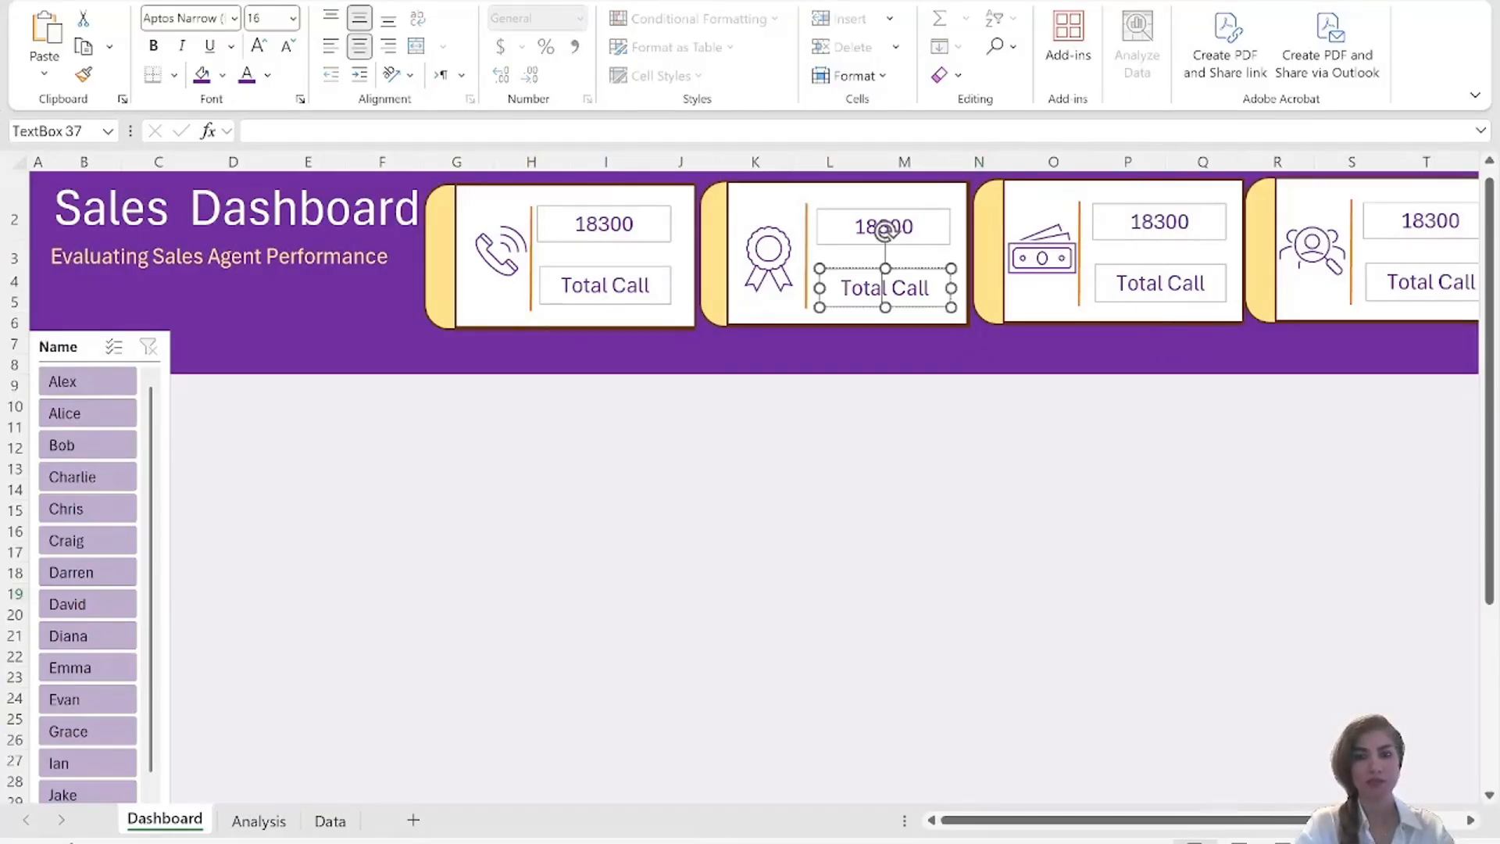
{"action": "key", "text": "ctrl+a"}
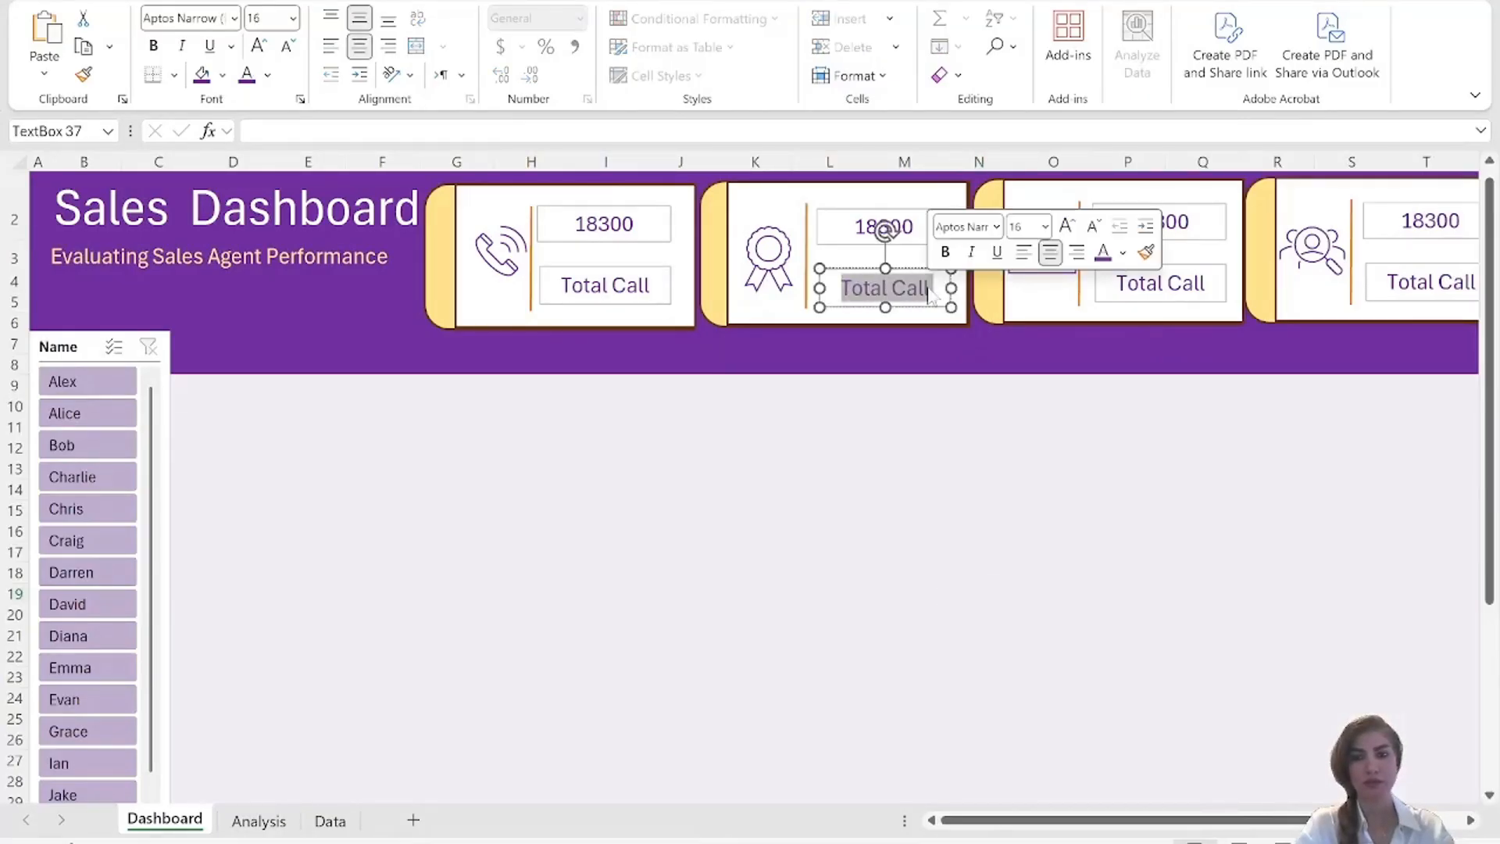
{"action": "type", "text": "Cl"}
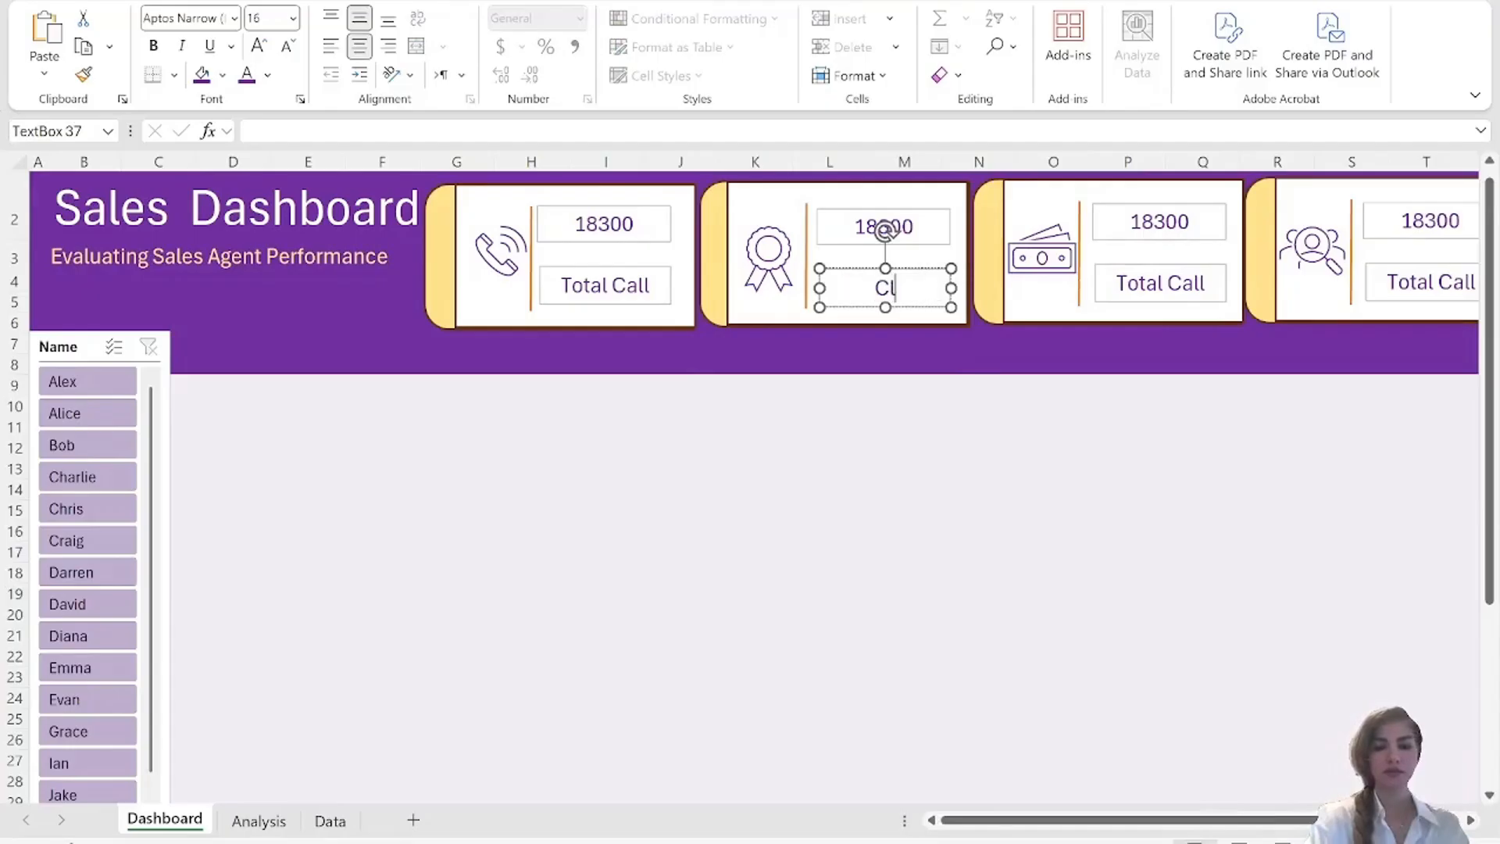
{"action": "type", "text": "os"}
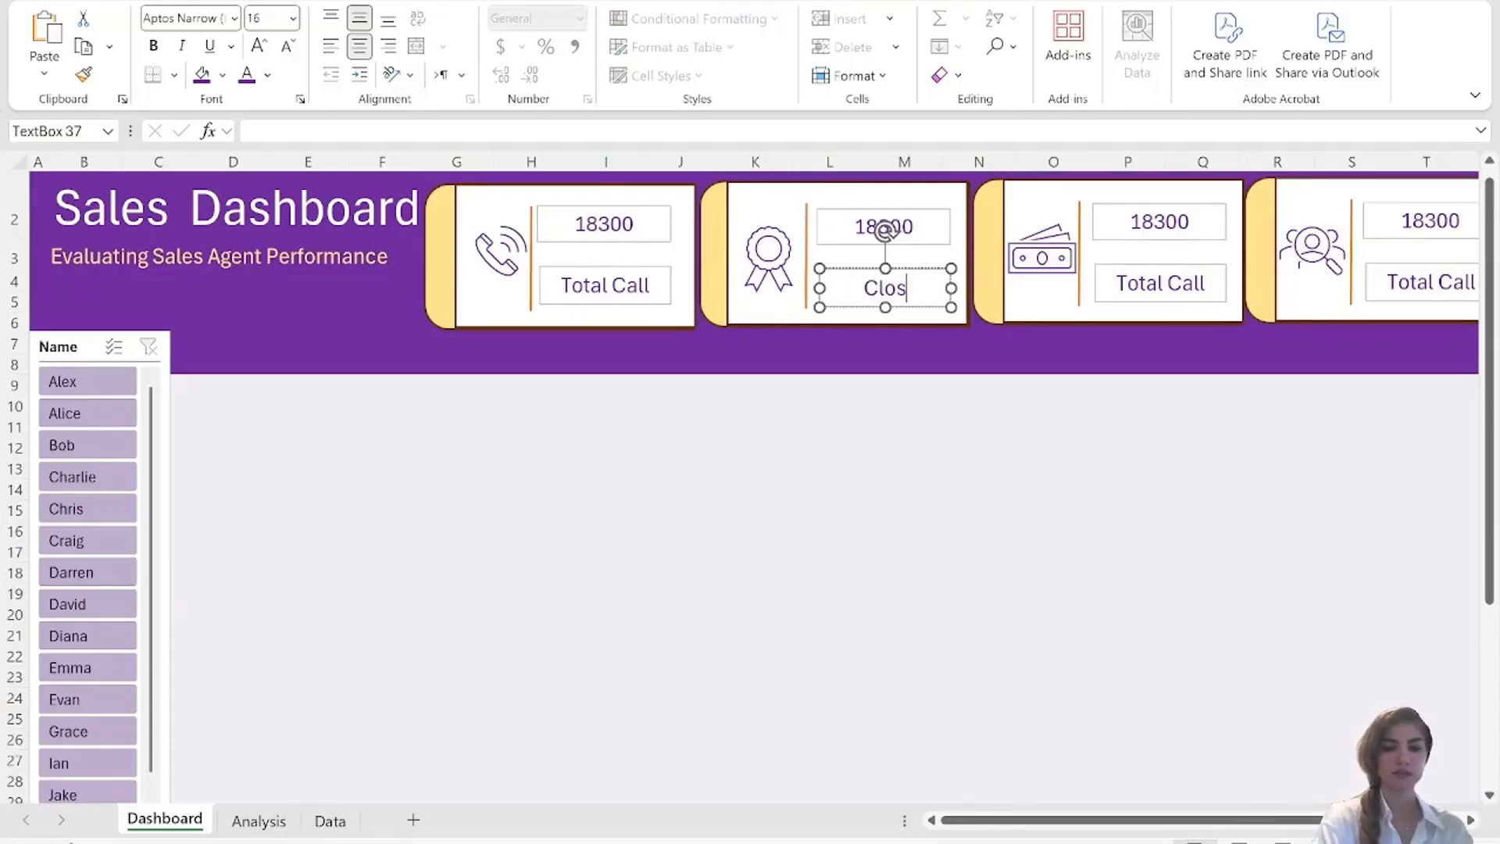
{"action": "type", "text": "ed"}
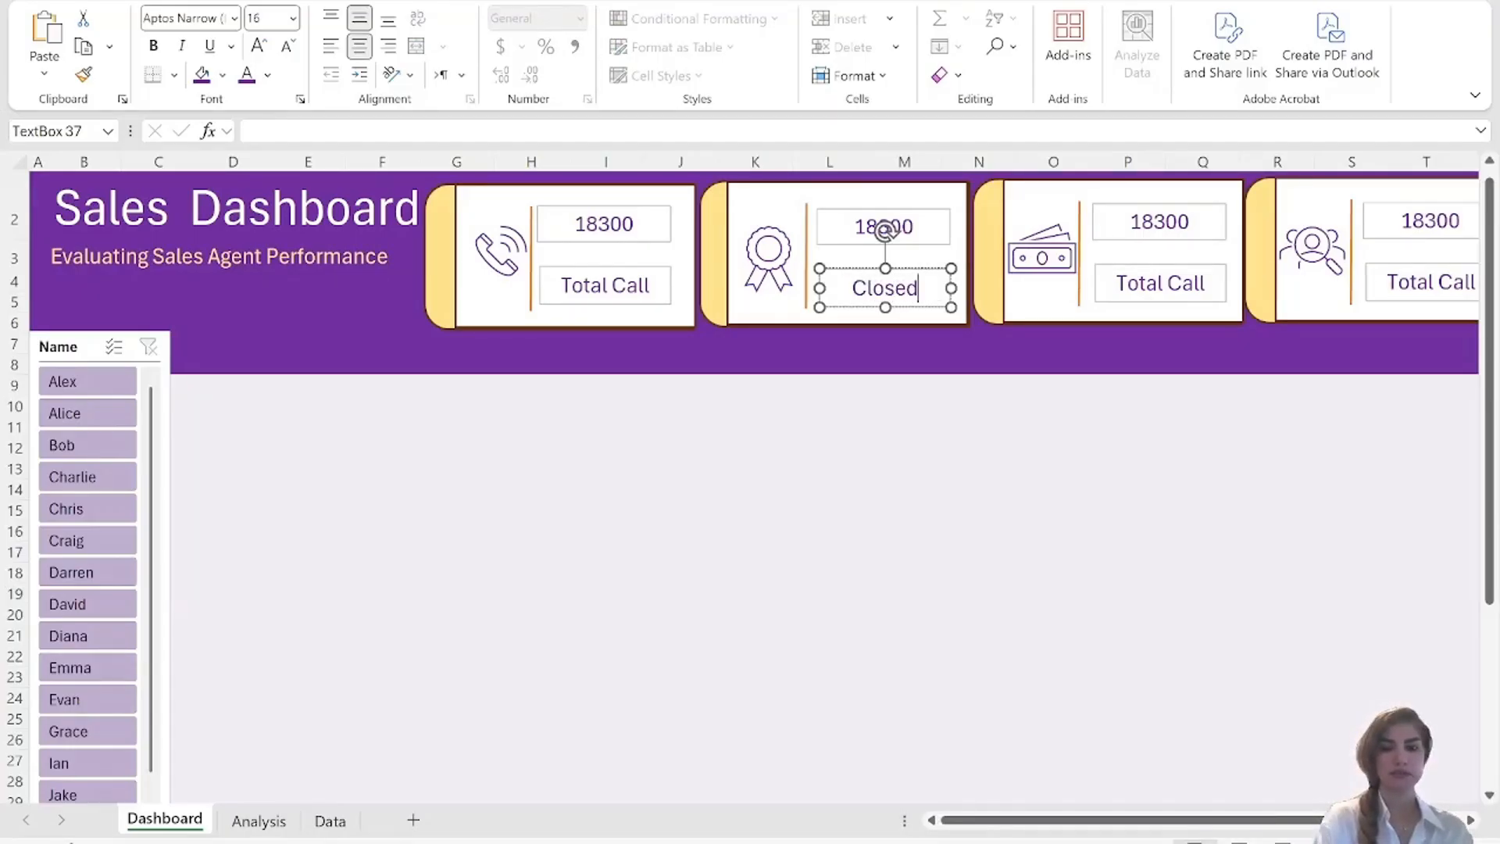
Replace the label in the third card, beside the banknote icon, with Value.
{"action": "left_click", "coordinate": [1161, 283]}
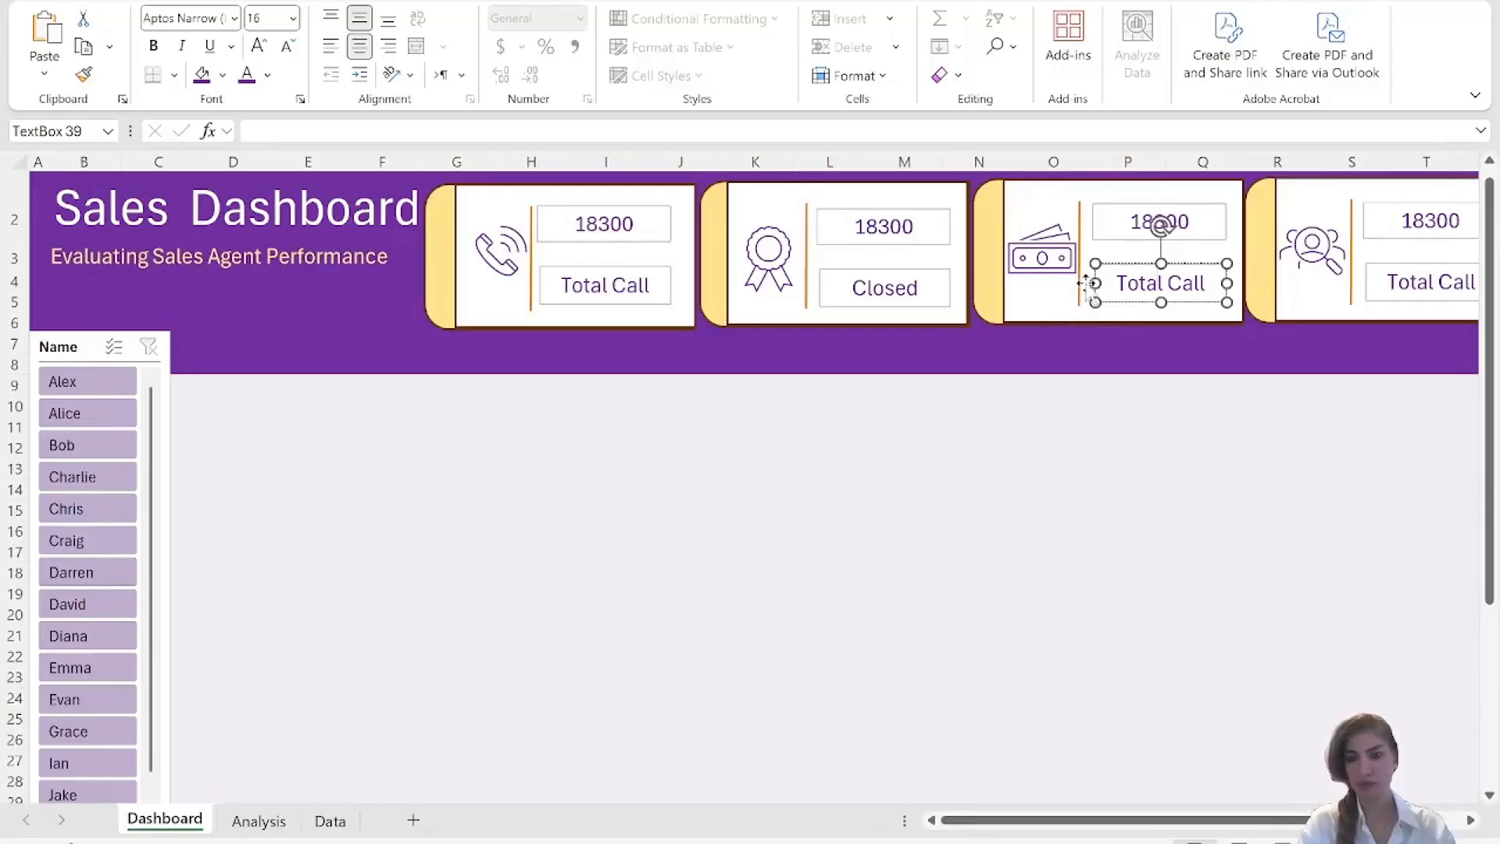
{"action": "left_click_drag", "start_coordinate": [1115, 284], "coordinate": [1209, 284]}
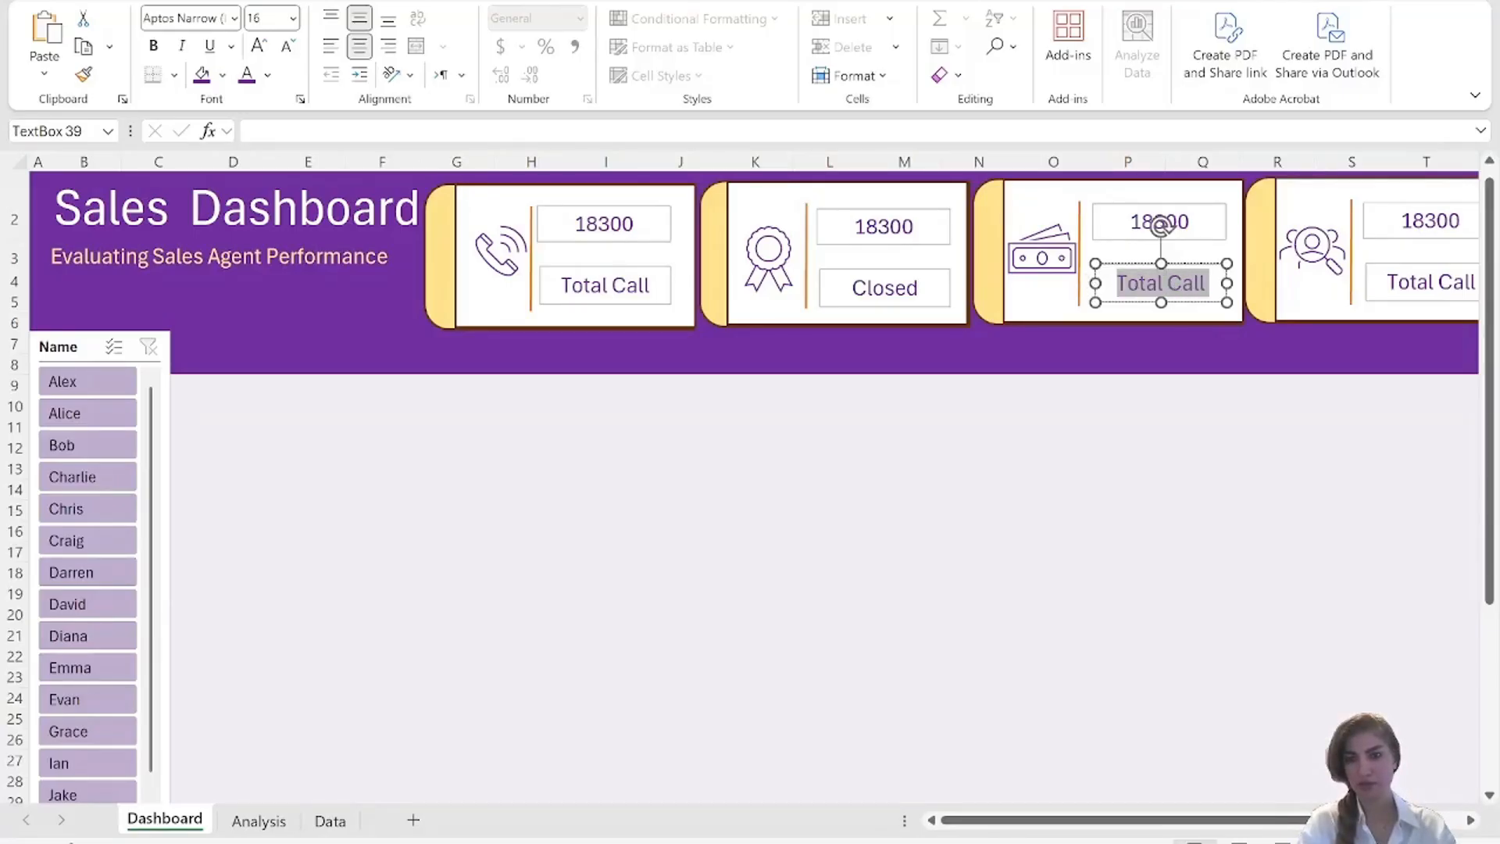
{"action": "type", "text": "Value"}
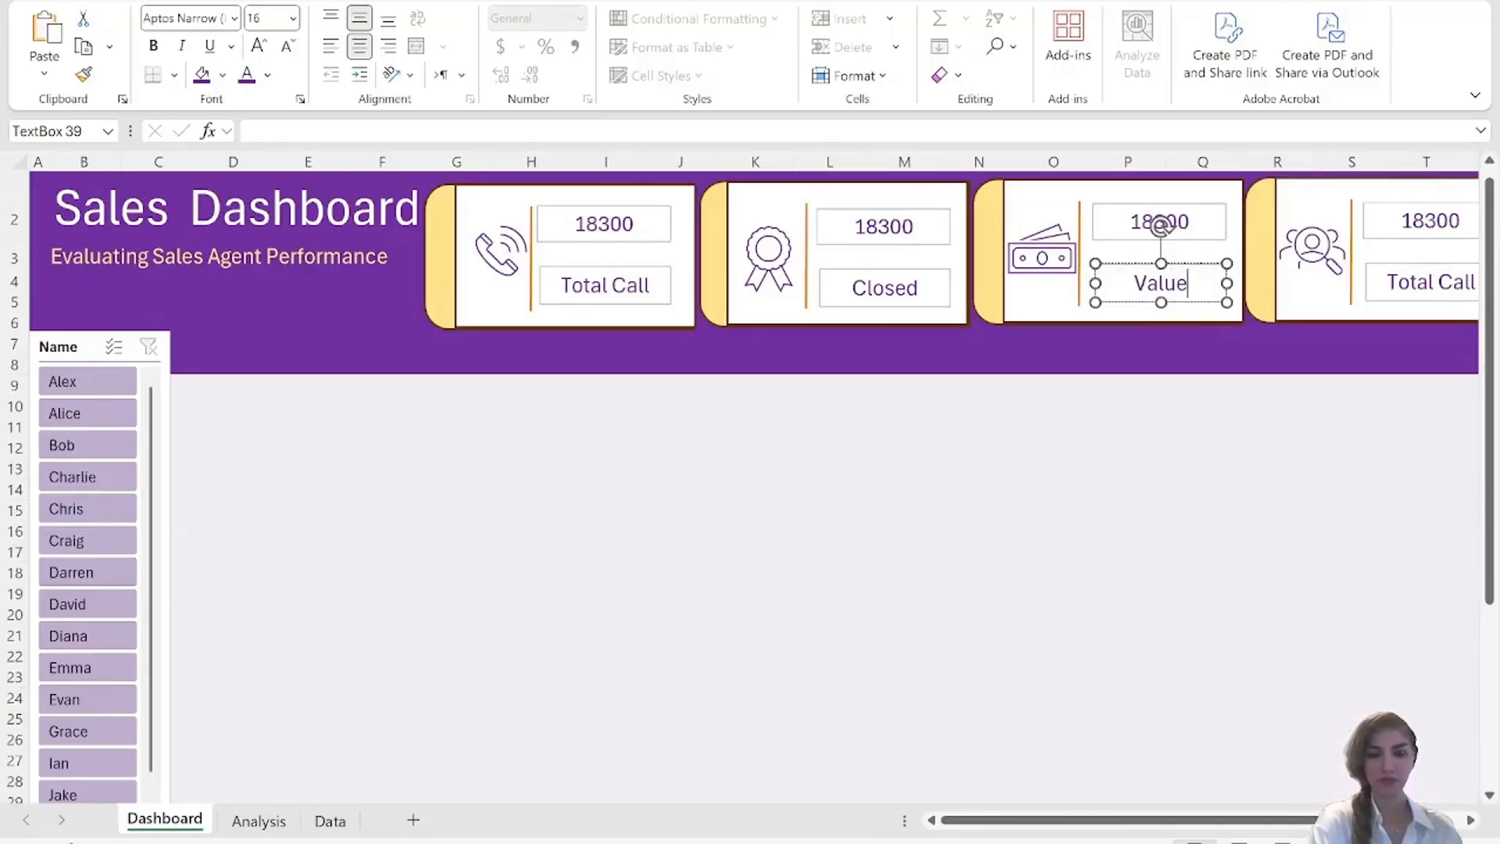
{"action": "left_click", "coordinate": [1432, 400]}
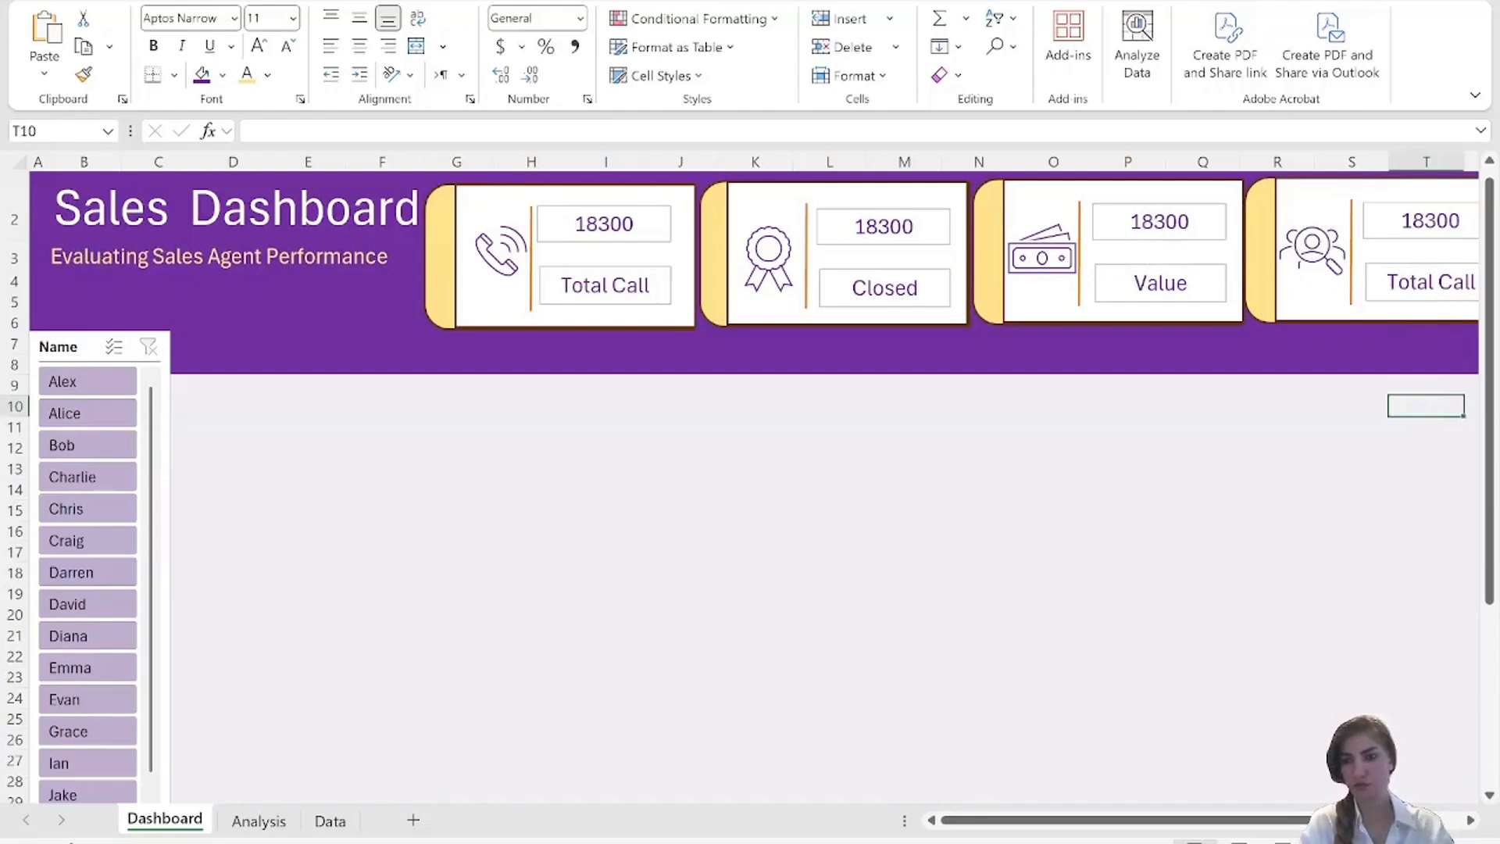
Replace the label in the fourth card, beside the people-search icon, with Reached.
{"action": "left_click", "coordinate": [1450, 286]}
{"action": "double_click", "coordinate": [1426, 286]}
{"action": "left_click", "coordinate": [1398, 284]}
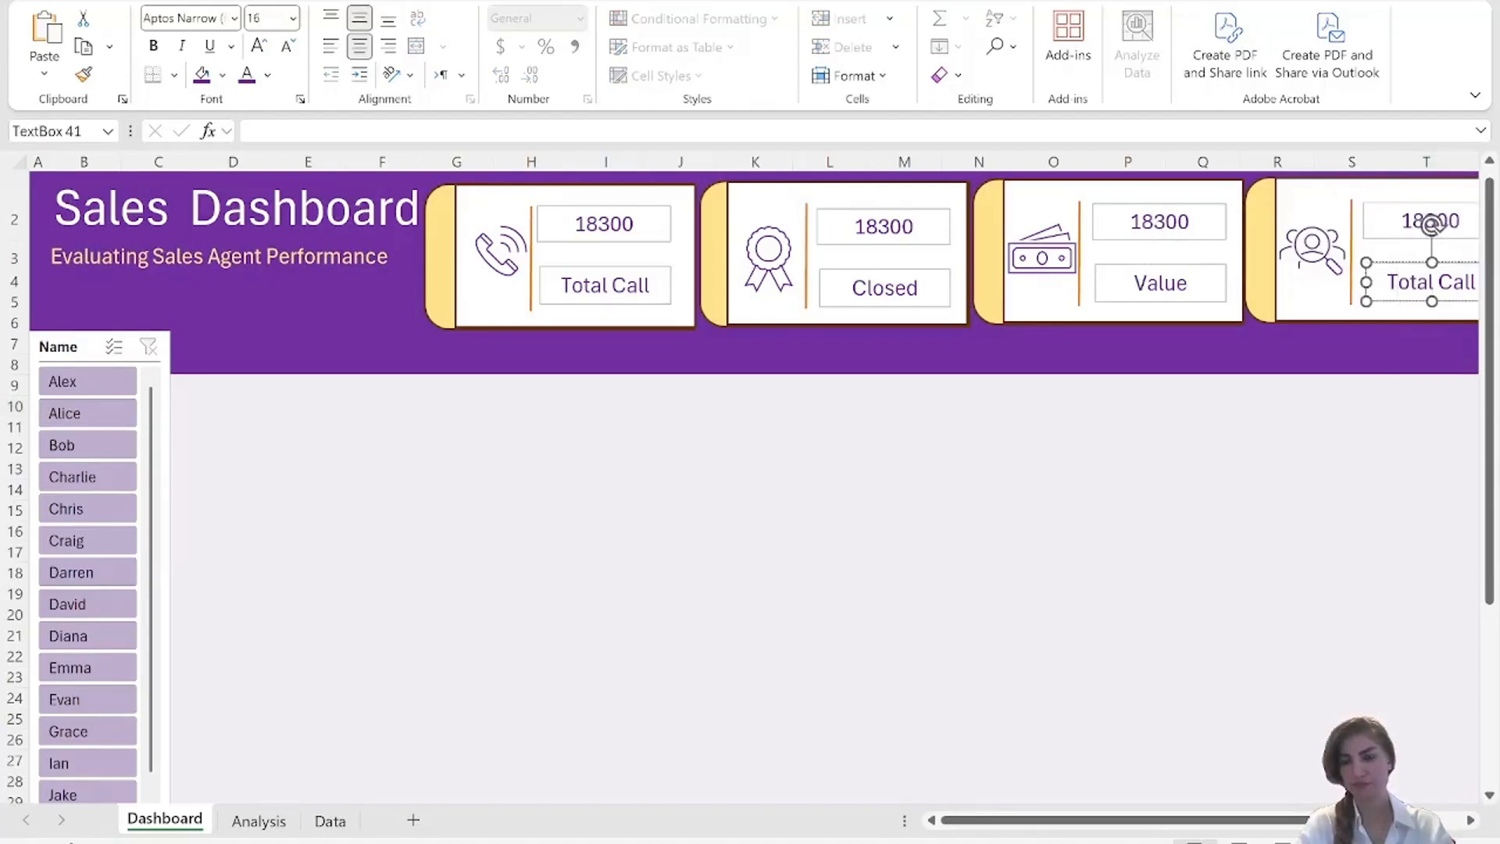
{"action": "left_click_drag", "start_coordinate": [1387, 283], "coordinate": [1477, 283]}
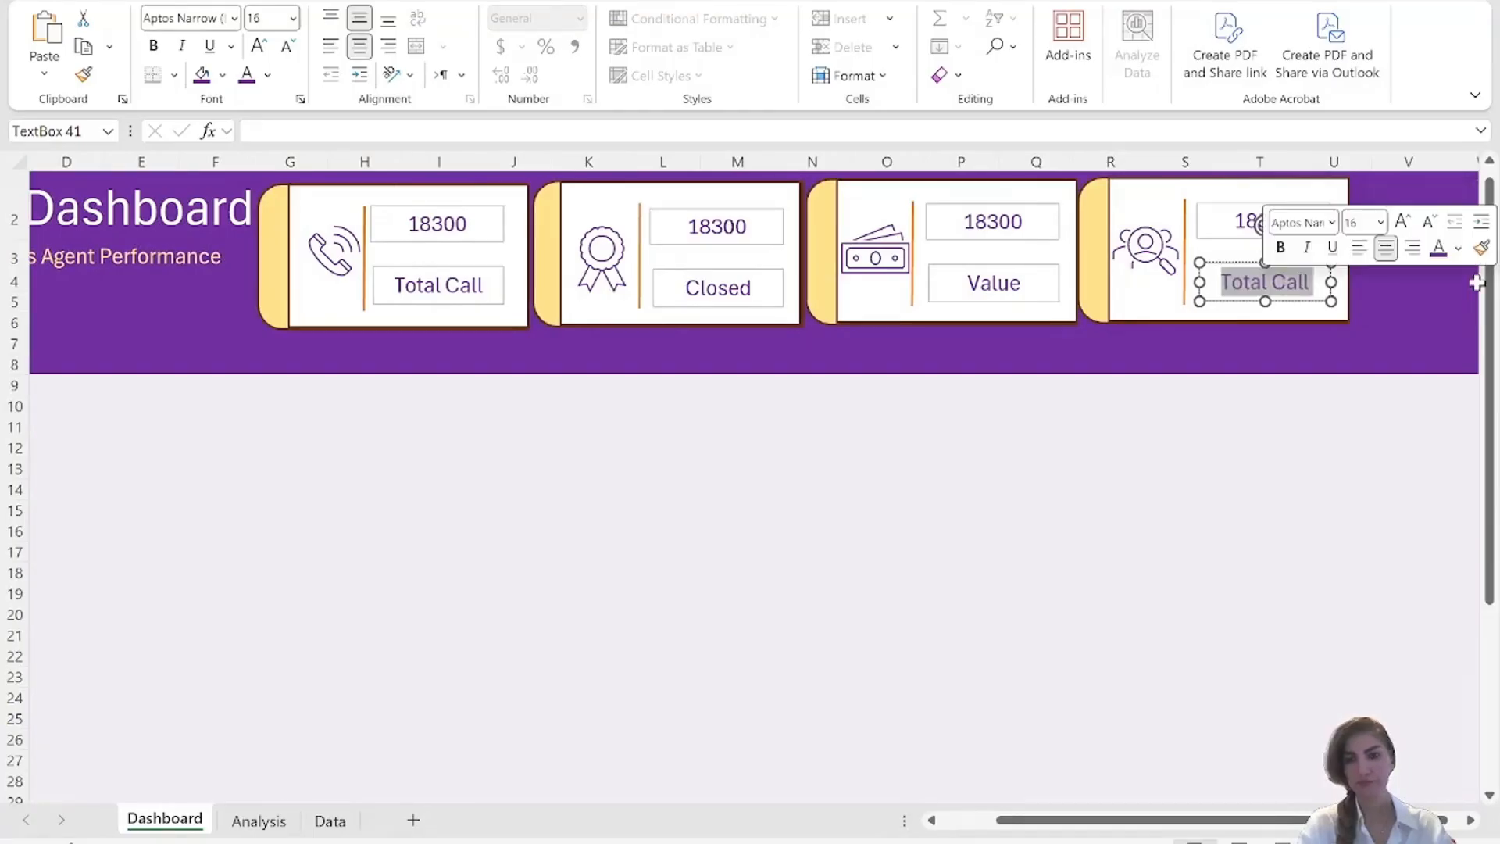
{"action": "type", "text": "Reached"}
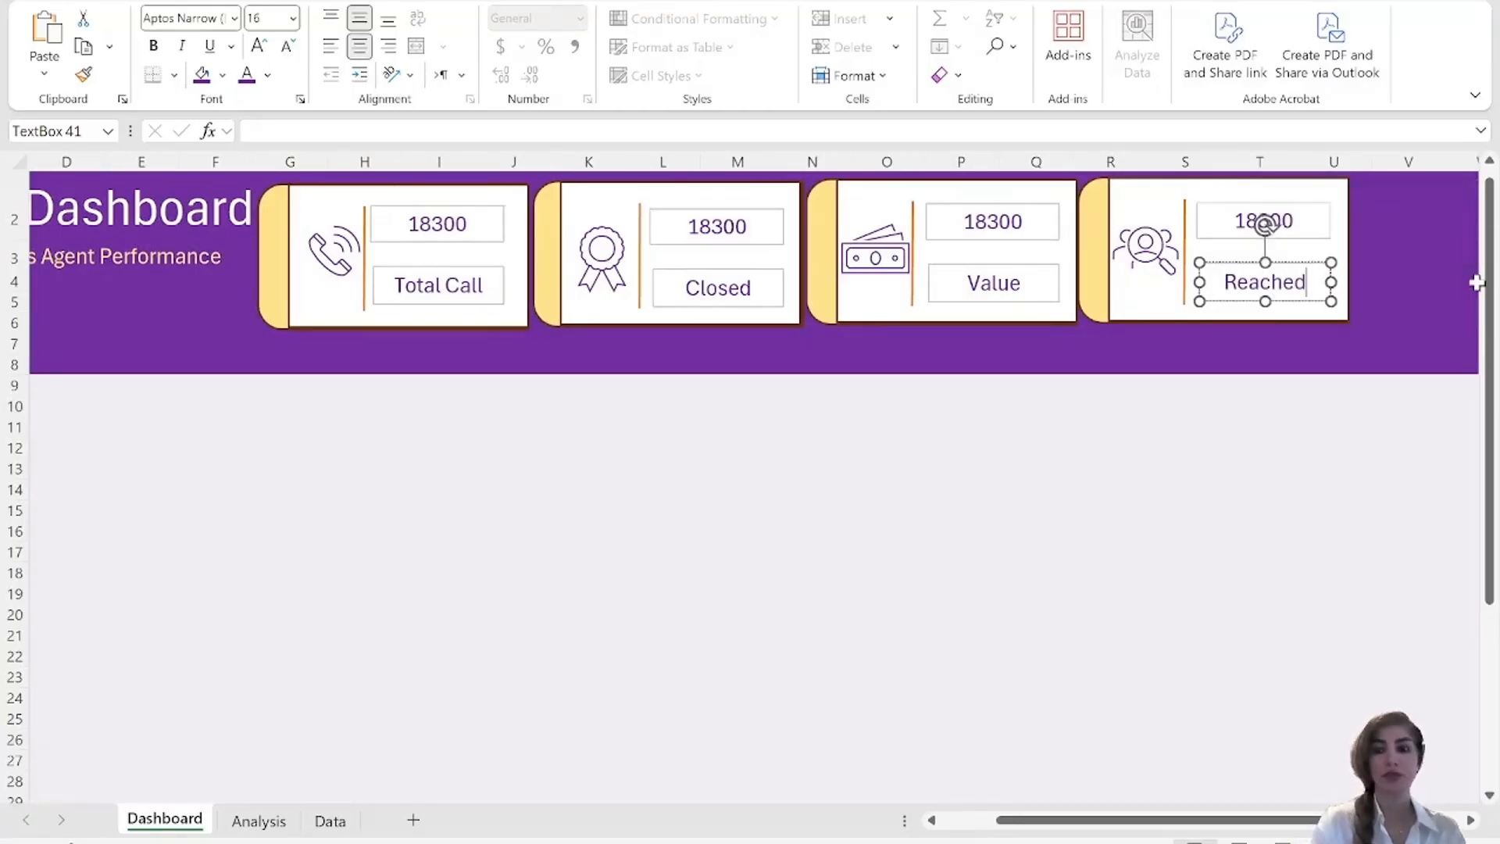
{"action": "left_click", "coordinate": [1319, 447]}
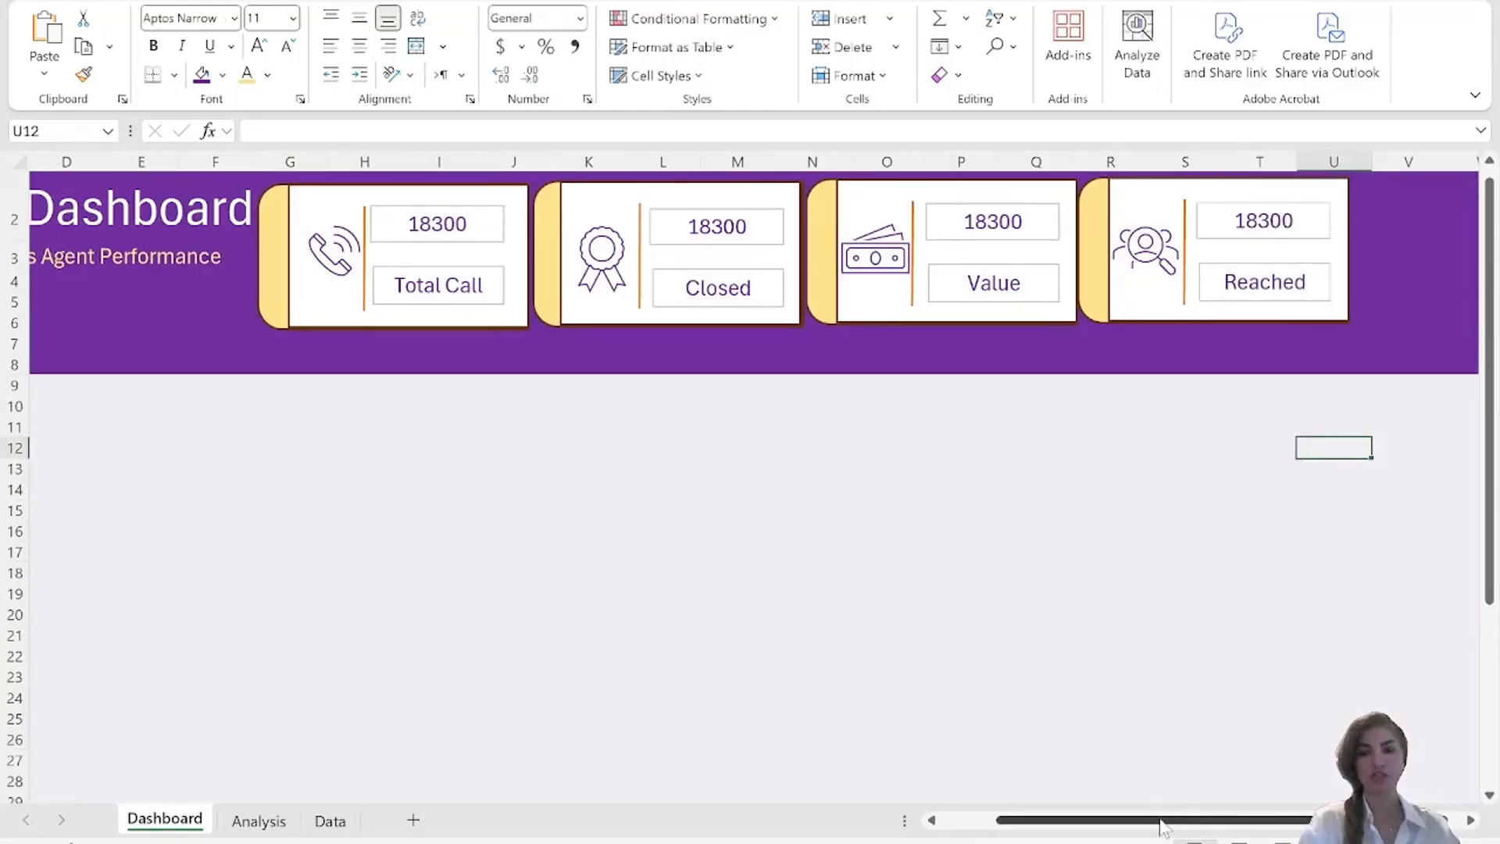
Link the Closed card's figure box to =Analysis!B7 and the Value card's figure box to =Analysis!B5.
{"action": "left_click_drag", "start_coordinate": [1161, 821], "coordinate": [1021, 820]}
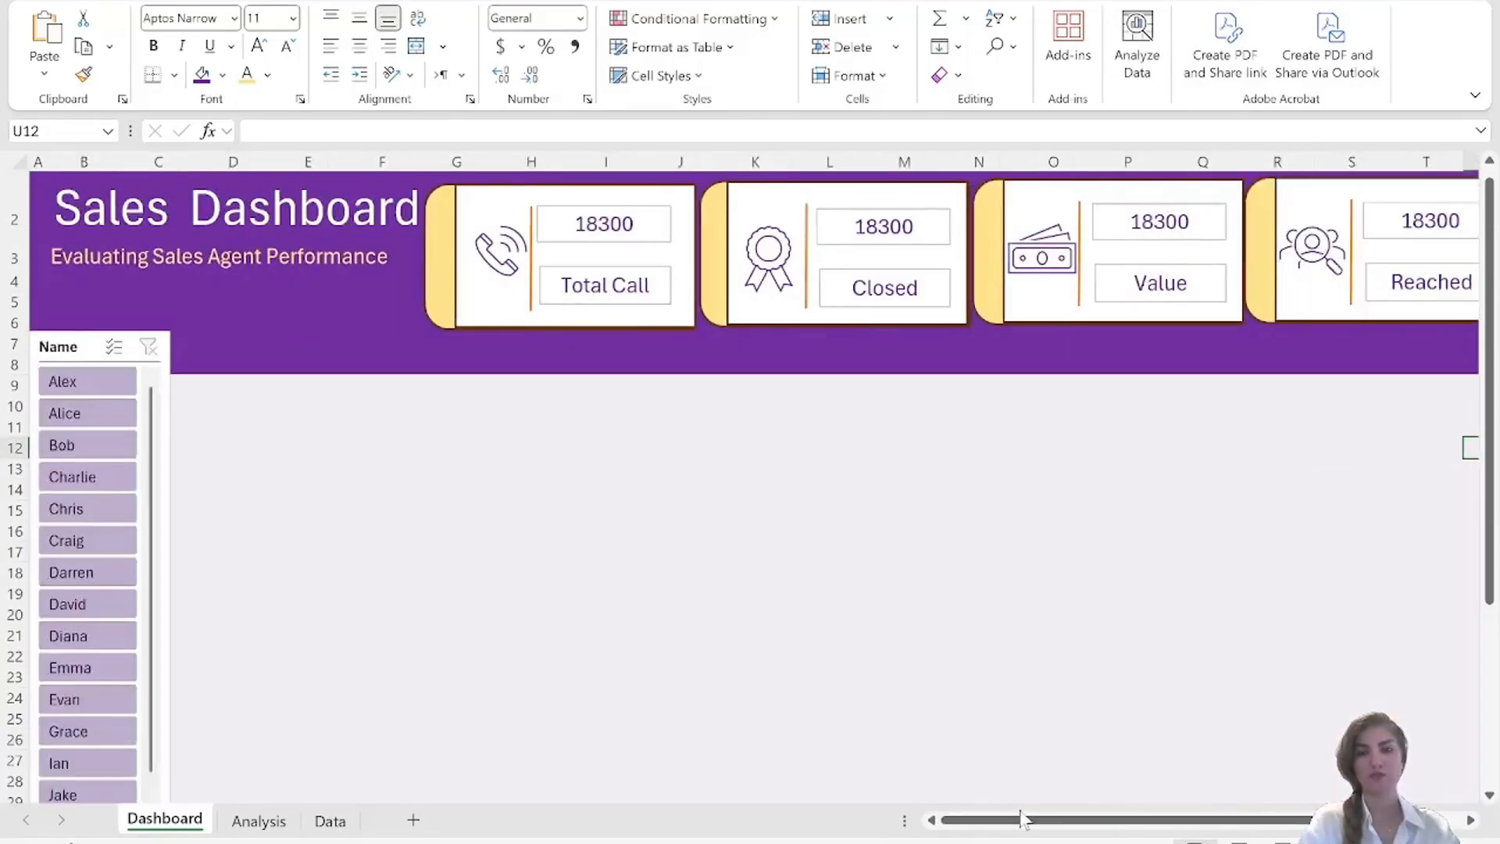
{"action": "left_click", "coordinate": [883, 236]}
{"action": "left_click", "coordinate": [341, 130]}
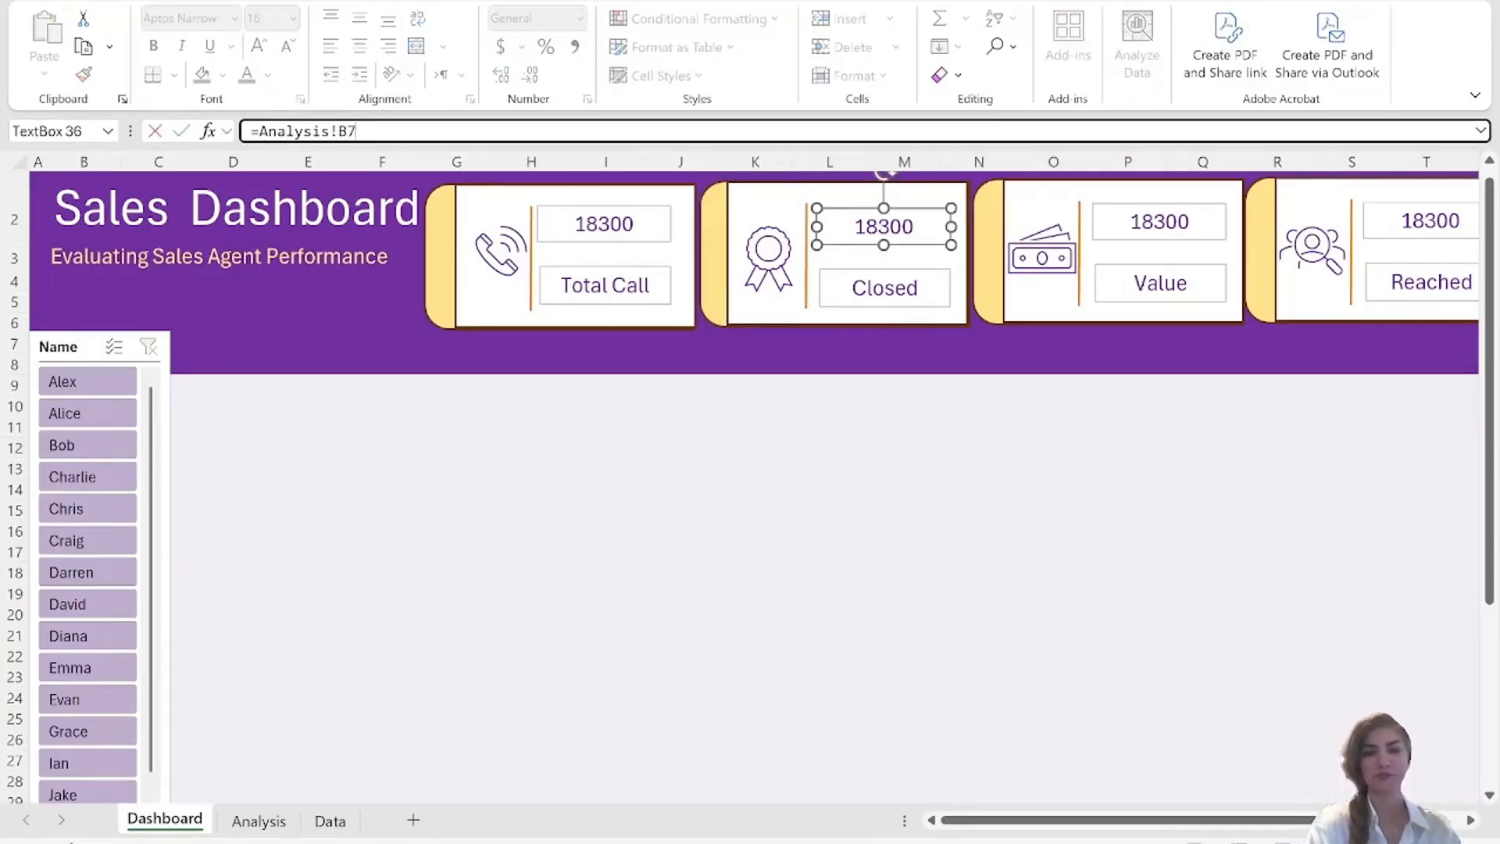
{"action": "type", "text": "7"}
{"action": "left_click", "coordinate": [659, 473]}
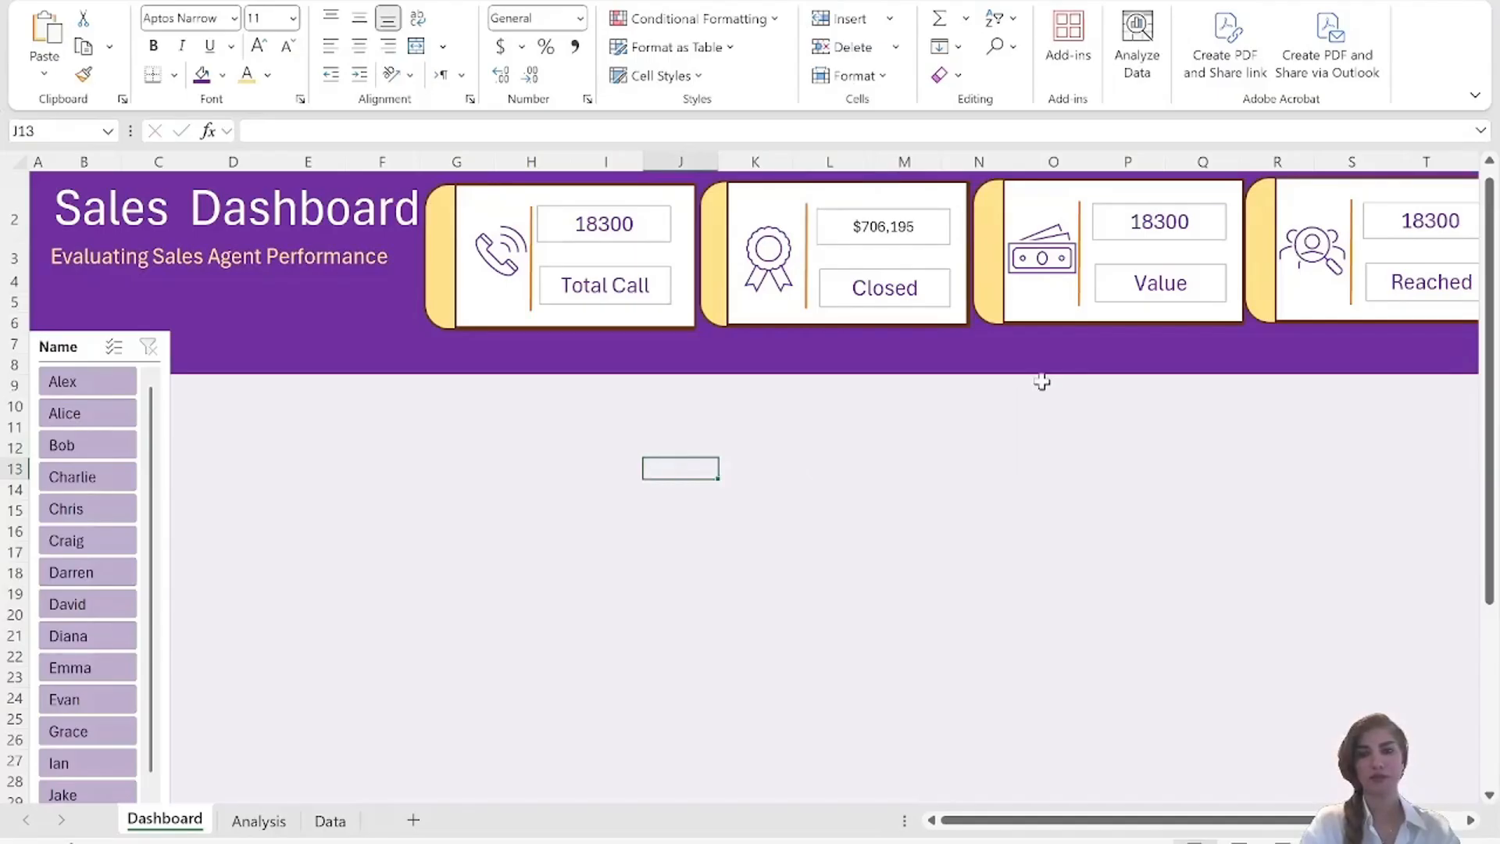
{"action": "left_click", "coordinate": [1159, 227]}
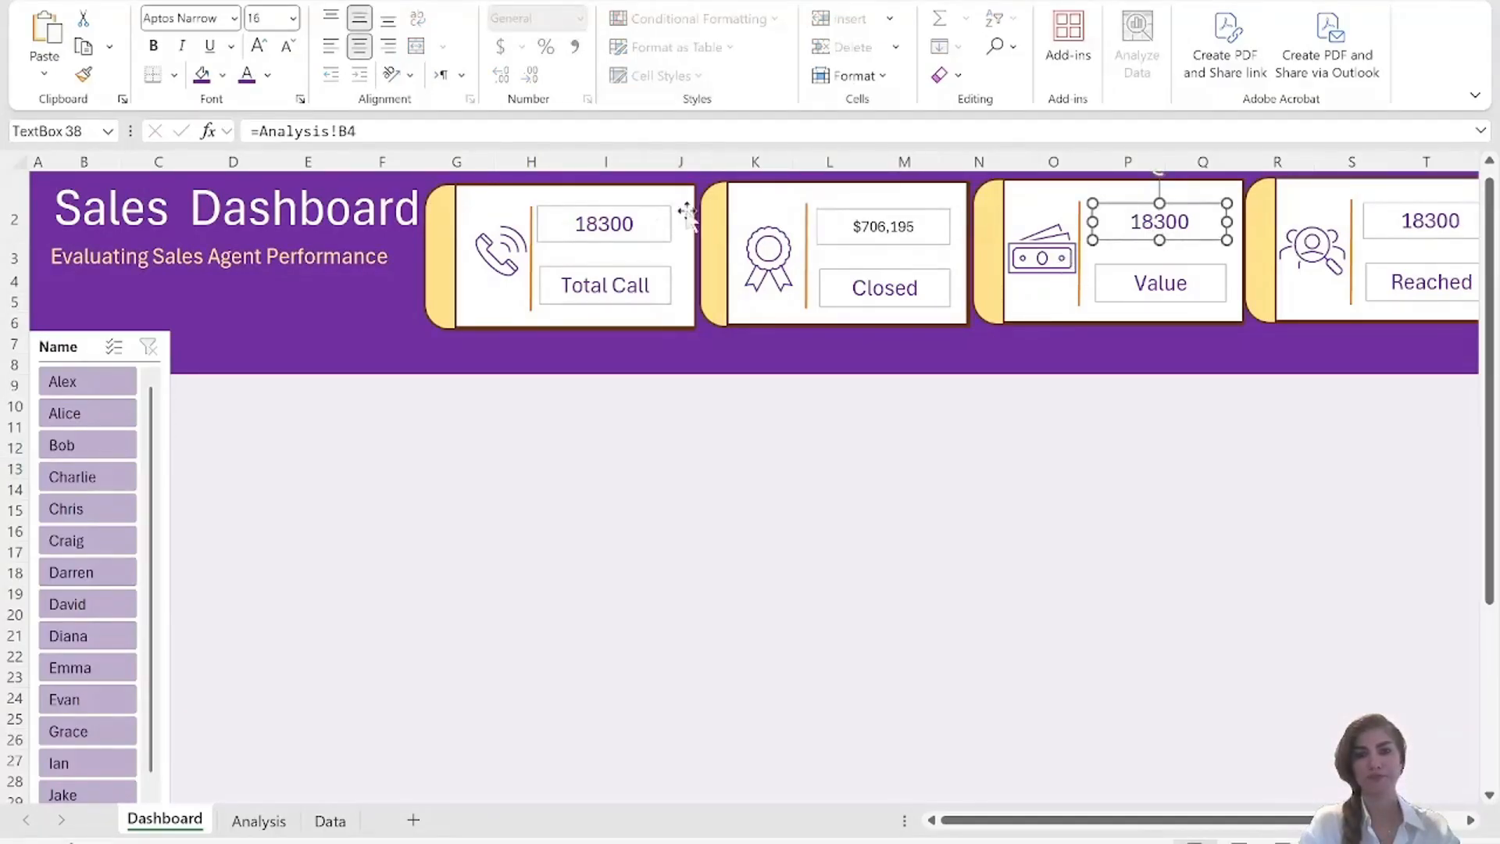
{"action": "left_click", "coordinate": [359, 132]}
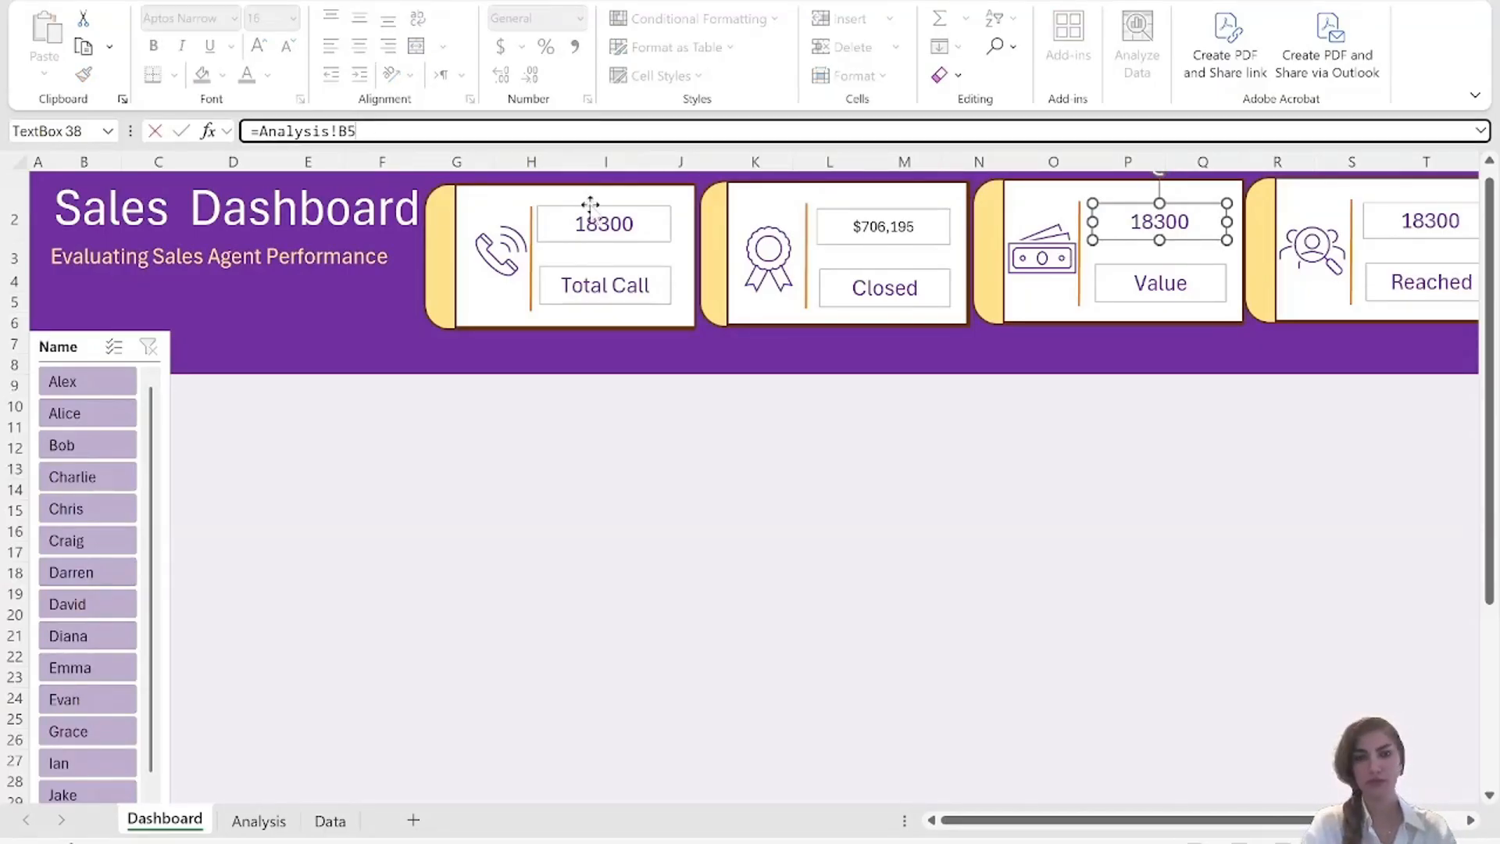
{"action": "left_click", "coordinate": [933, 530]}
Relink the Closed card's figure box to =Analysis!B6 and the Value card's figure box to =Analysis!B7.
{"action": "left_click", "coordinate": [867, 249]}
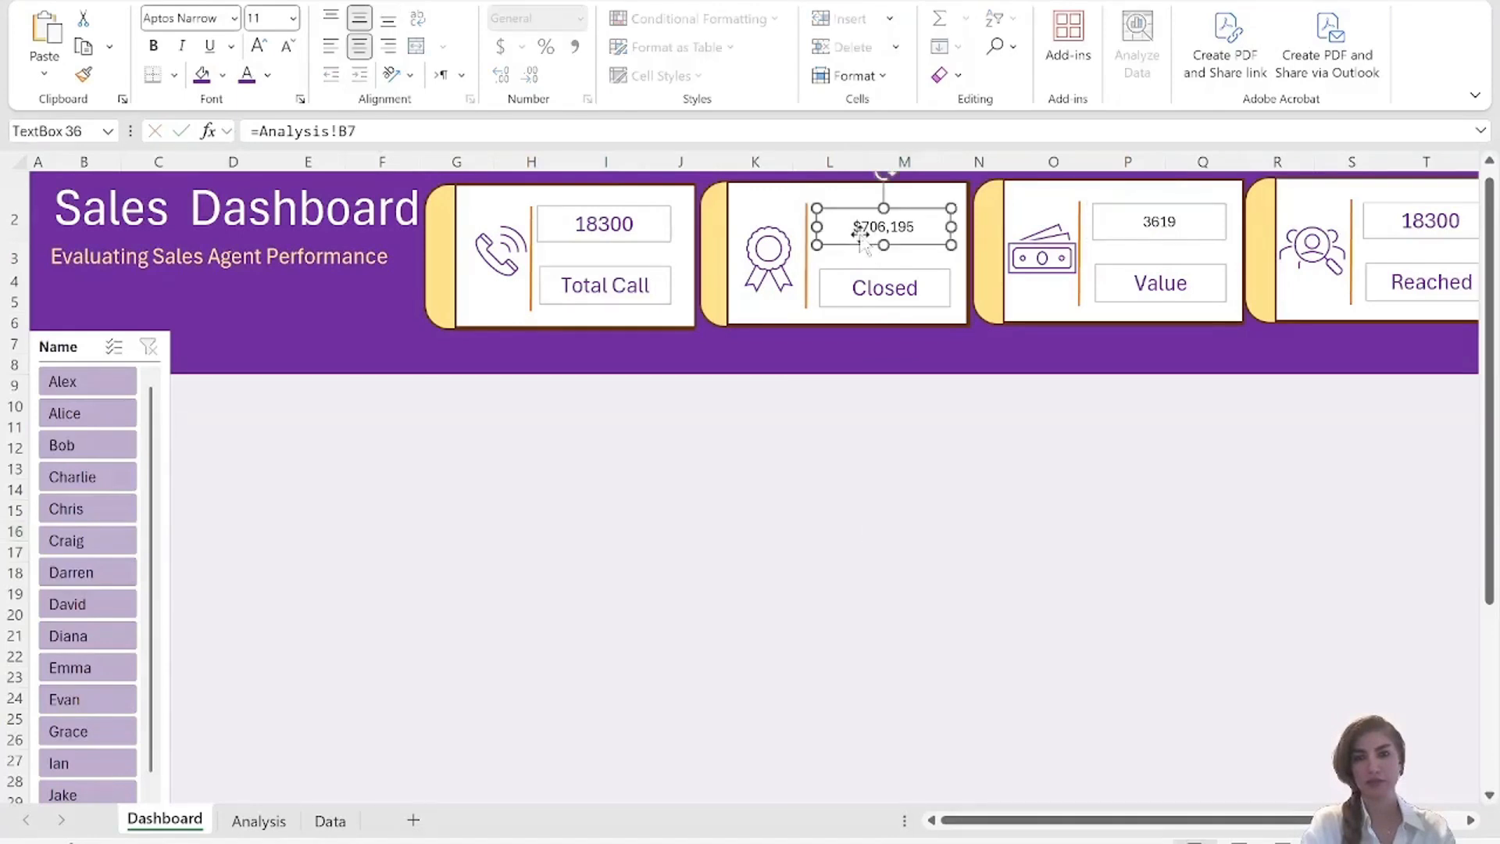
{"action": "left_click", "coordinate": [391, 131]}
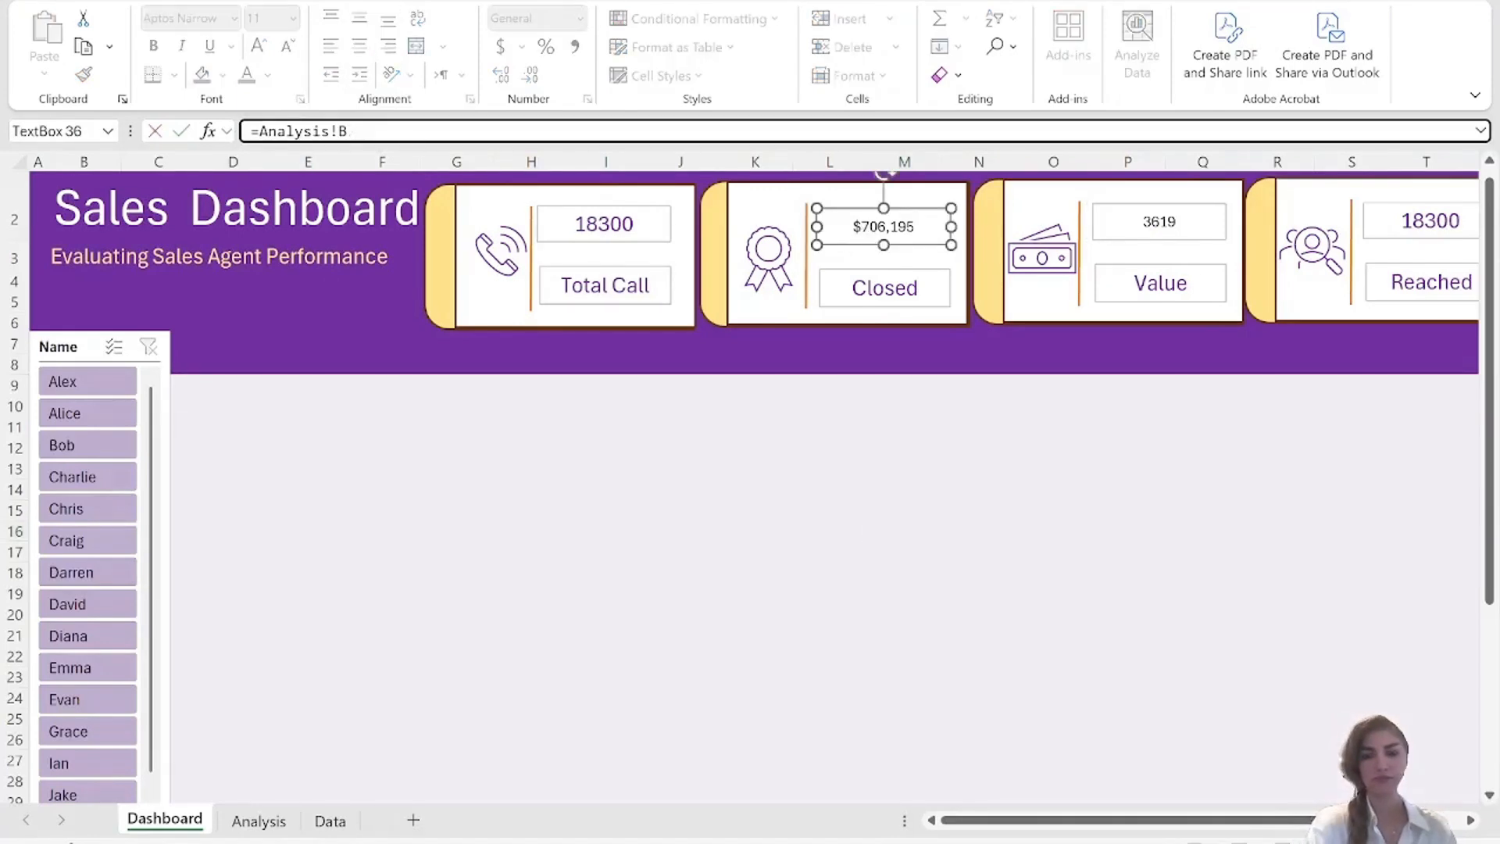
{"action": "left_click", "coordinate": [1046, 592]}
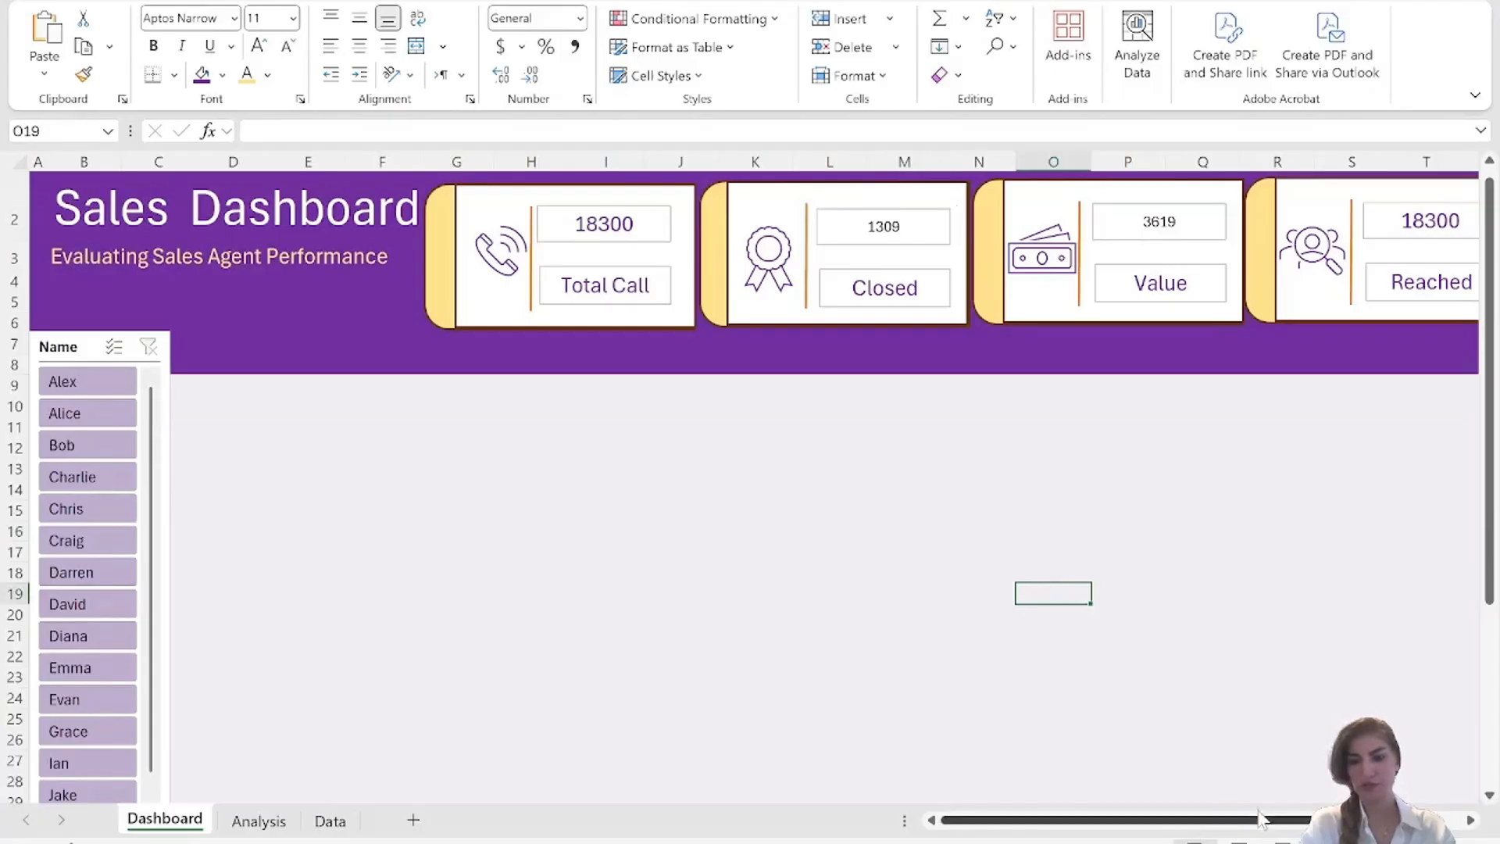
{"action": "left_click", "coordinate": [1153, 228]}
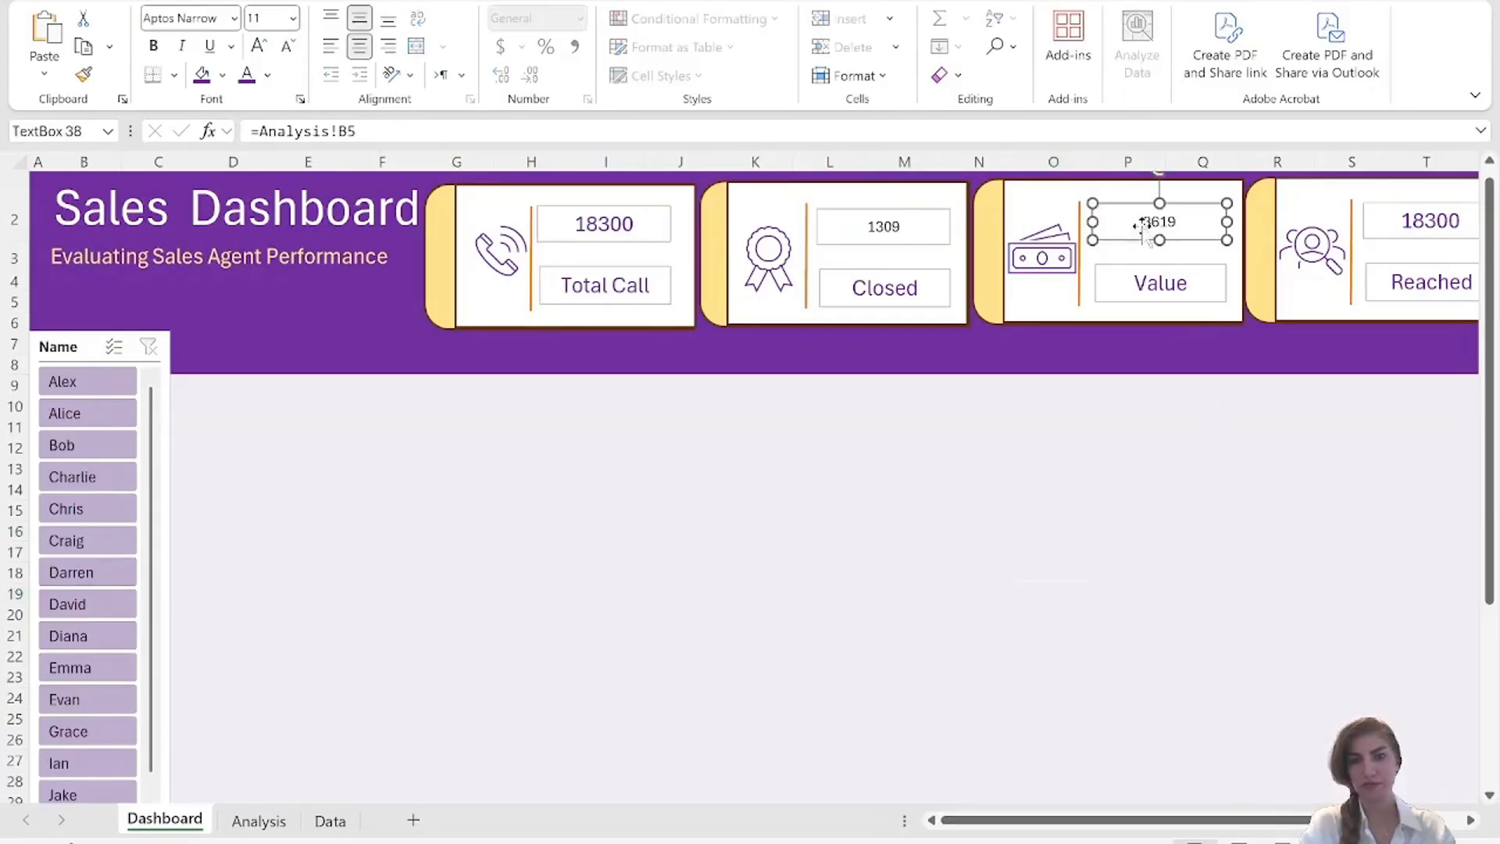
{"action": "left_click", "coordinate": [373, 132]}
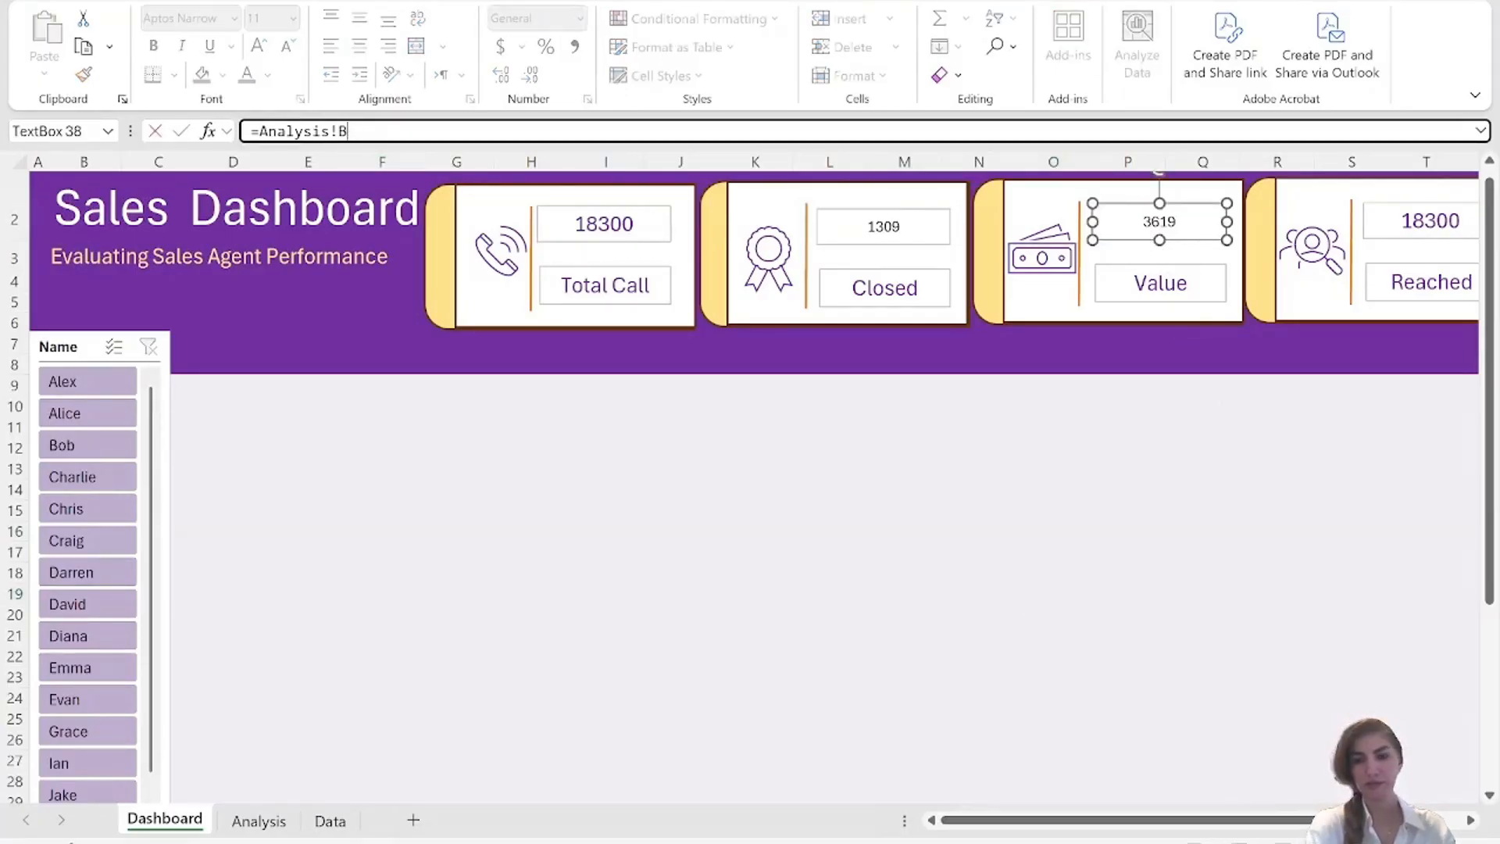
{"action": "left_click", "coordinate": [1109, 597]}
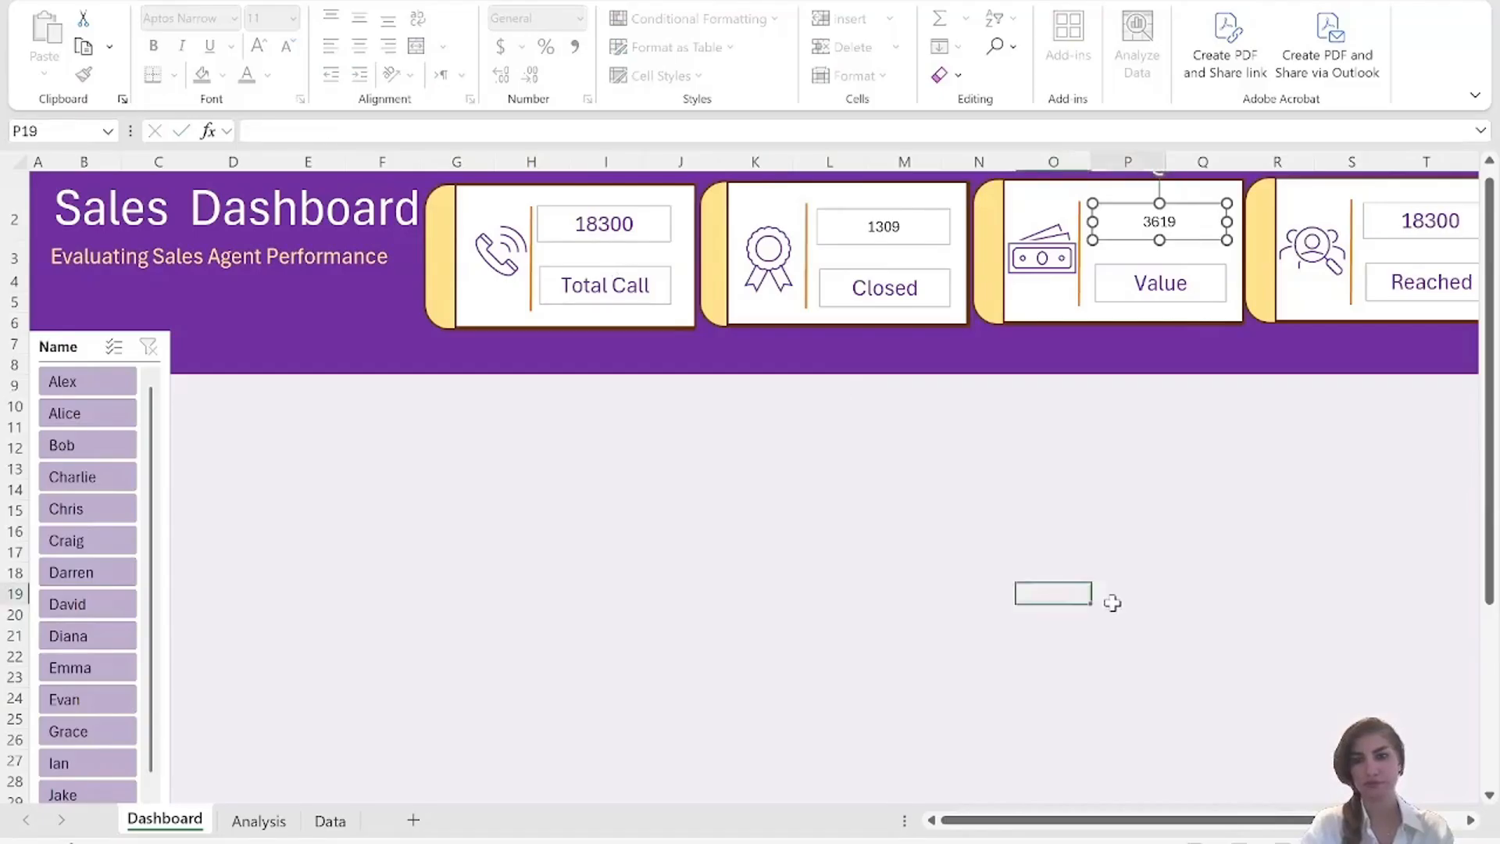
Link the figure box in the Reached card to =Analysis!B5.
{"action": "left_click", "coordinate": [1436, 225]}
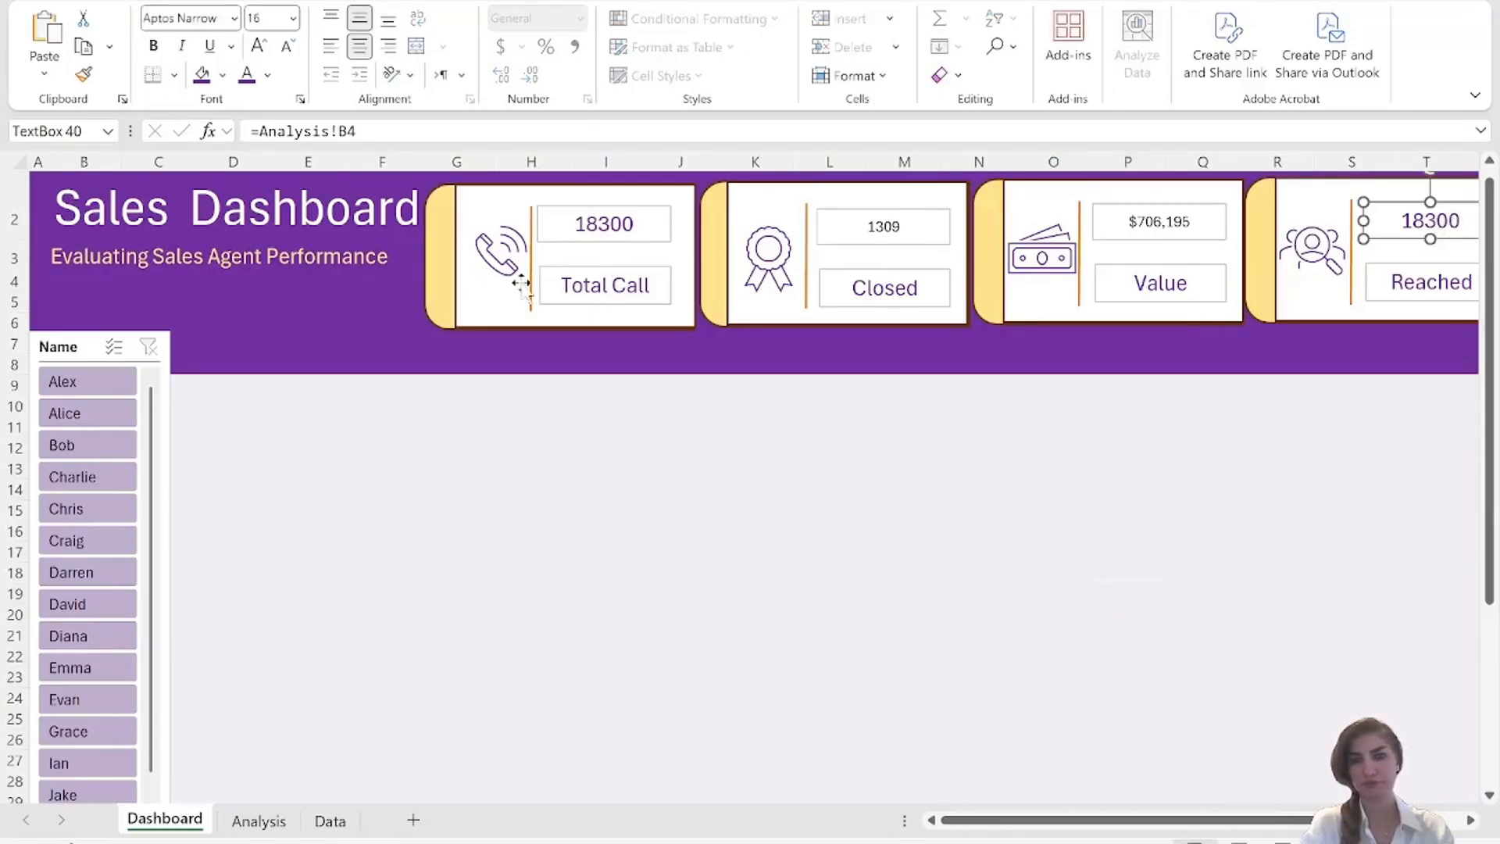
{"action": "left_click", "coordinate": [370, 132]}
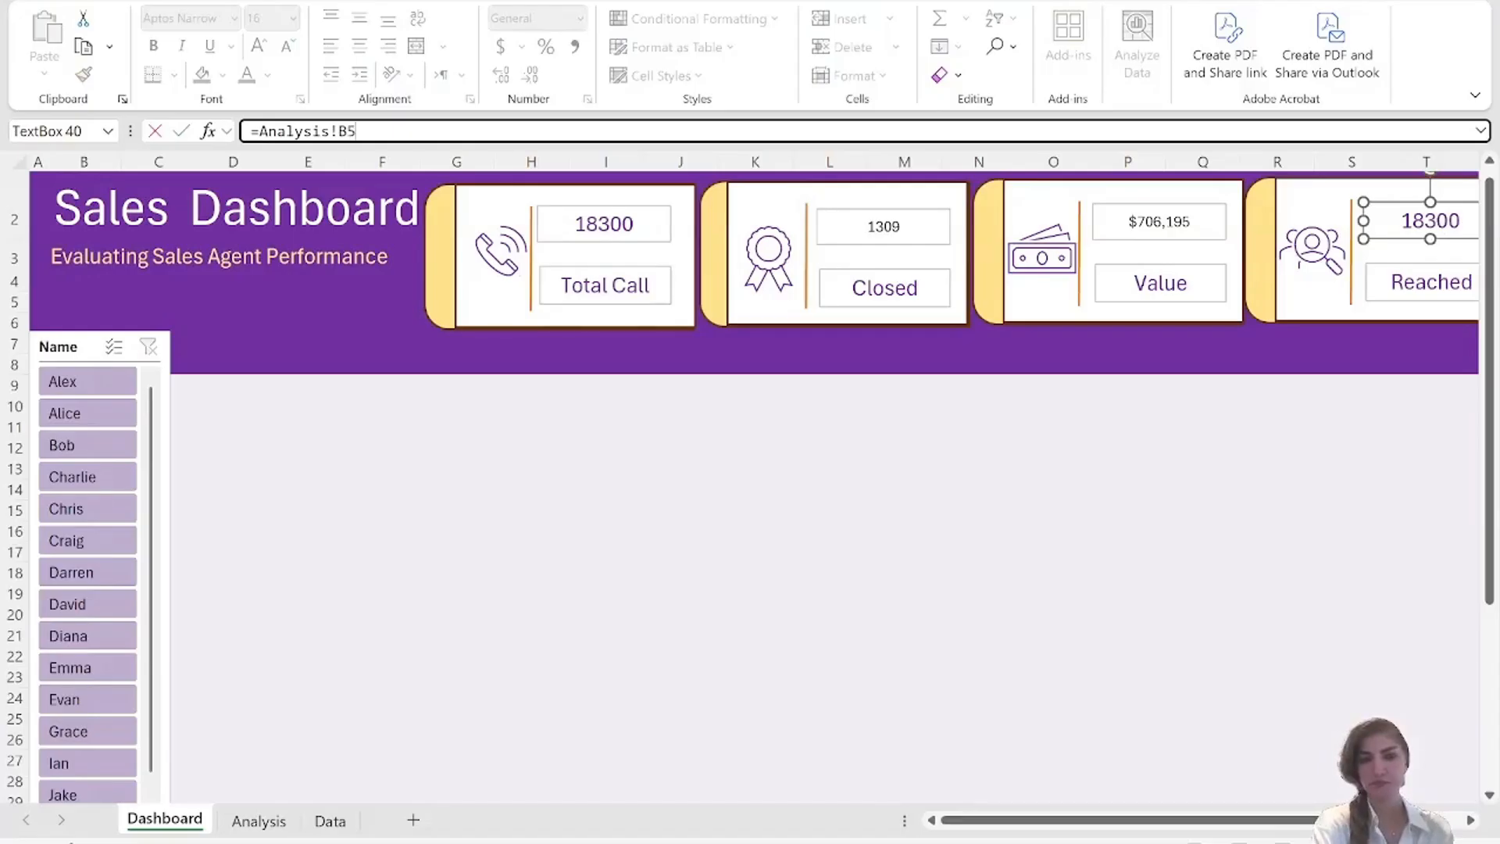
{"action": "left_click", "coordinate": [965, 507]}
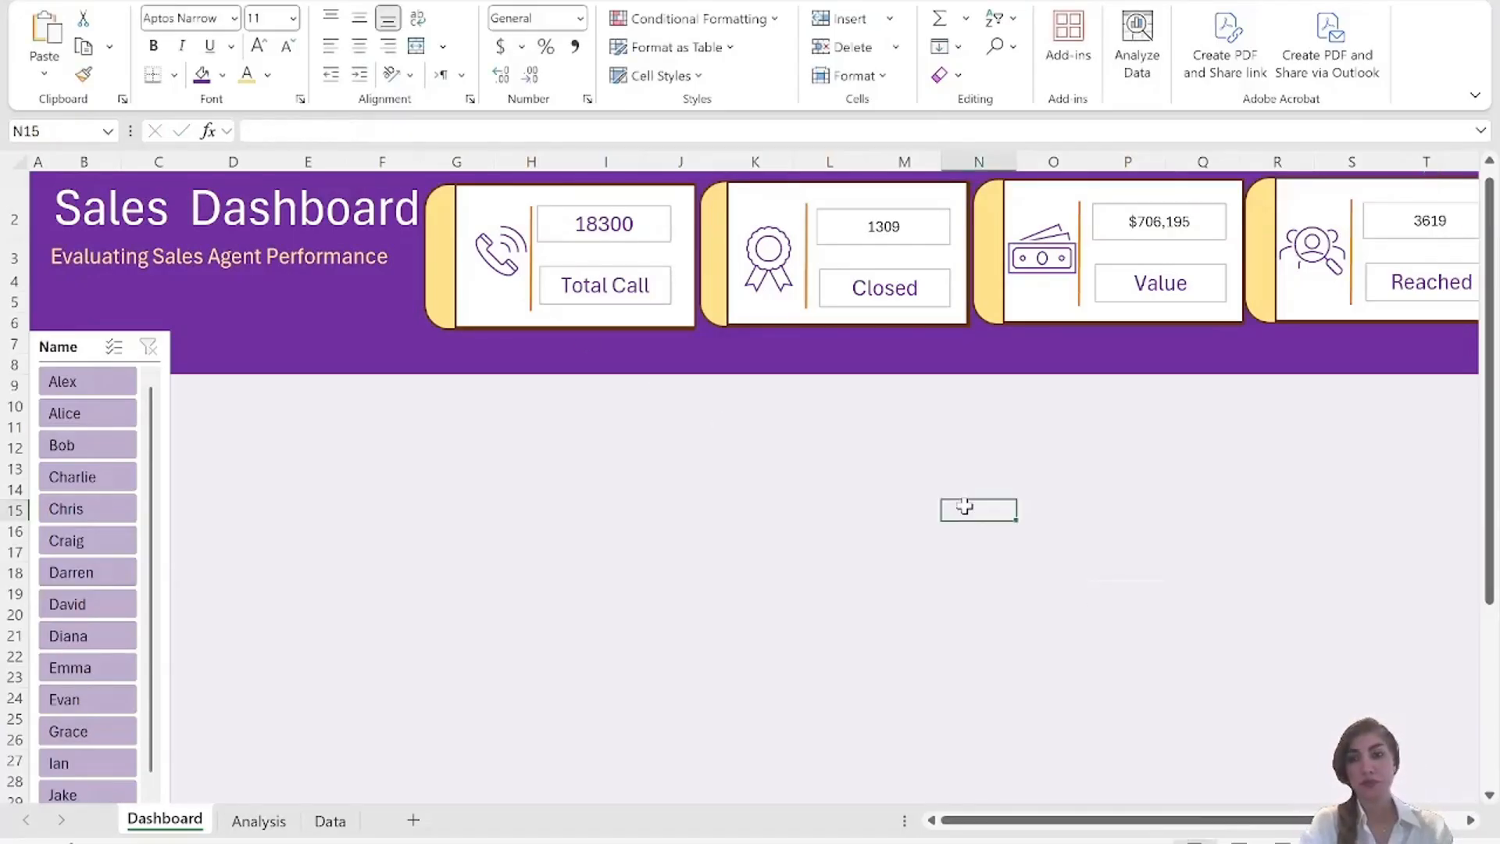
Copy the formatting of the Total Call figure onto the Closed, Value and Reached figures with Format Painter.
{"action": "left_click", "coordinate": [604, 224]}
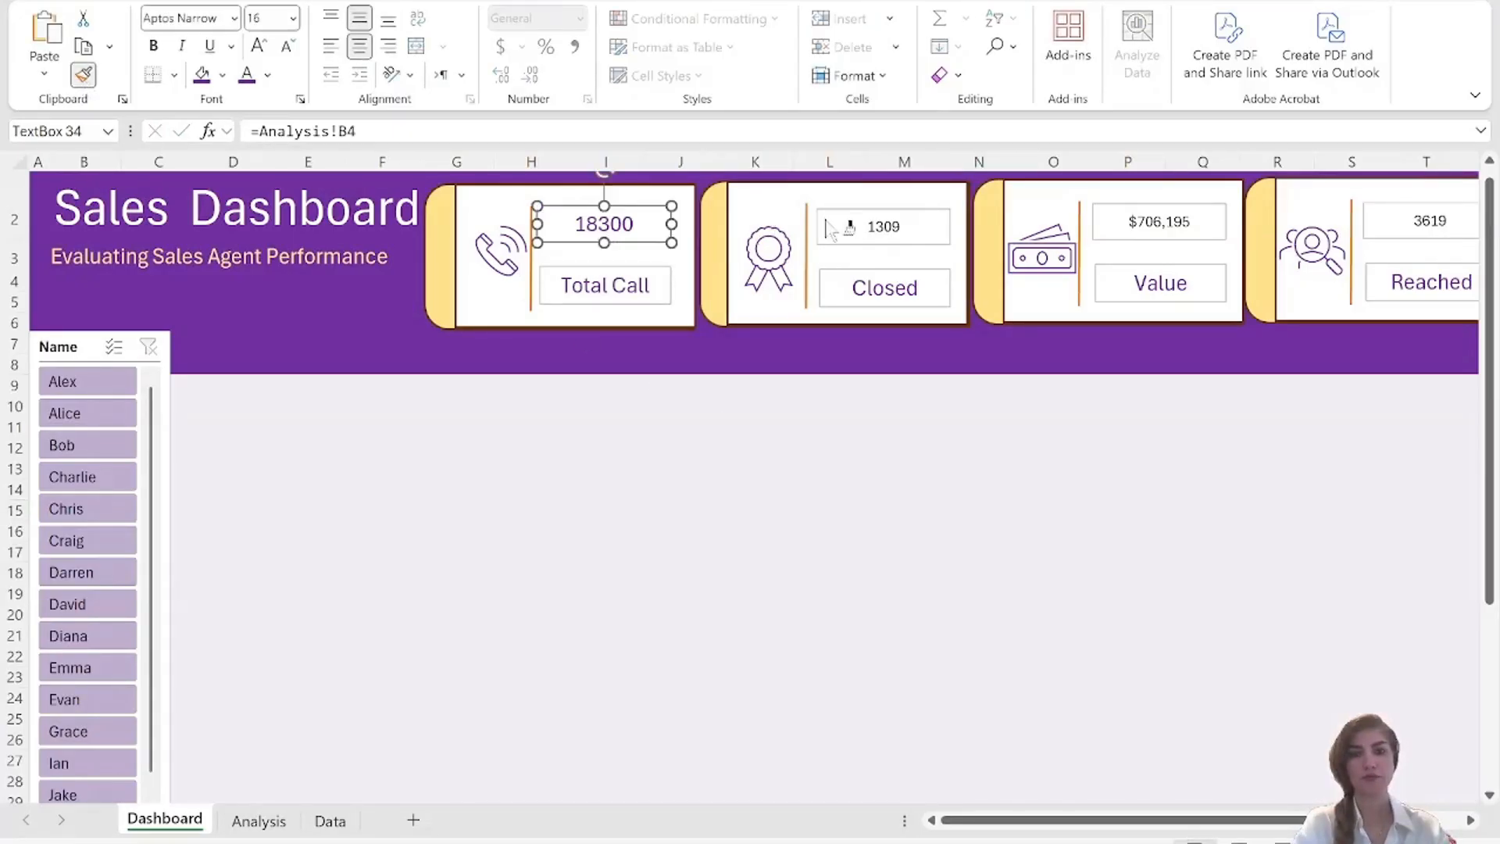
{"action": "left_click", "coordinate": [878, 221]}
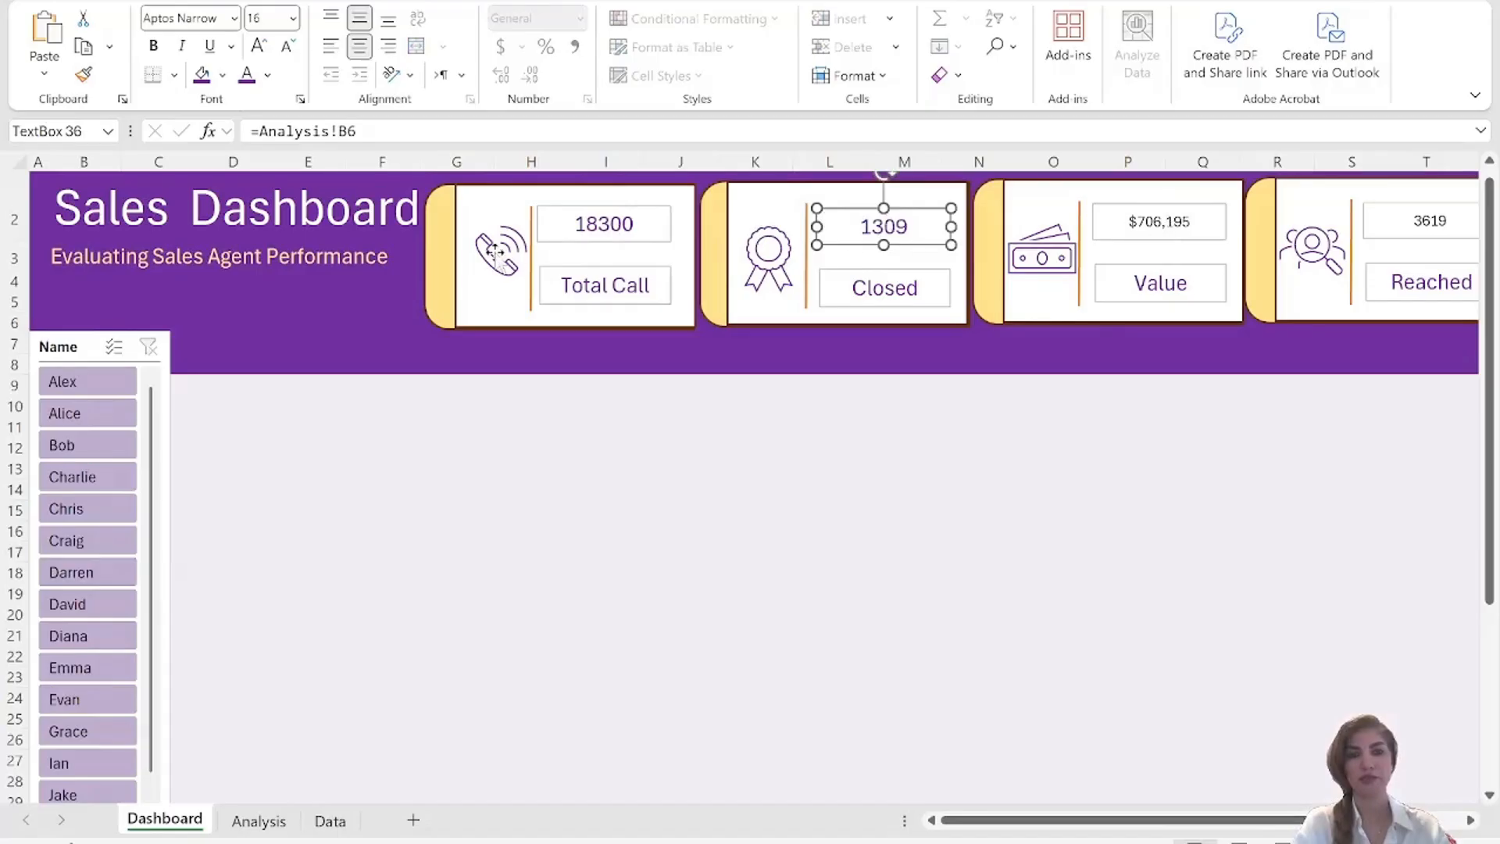
{"action": "left_click", "coordinate": [84, 75]}
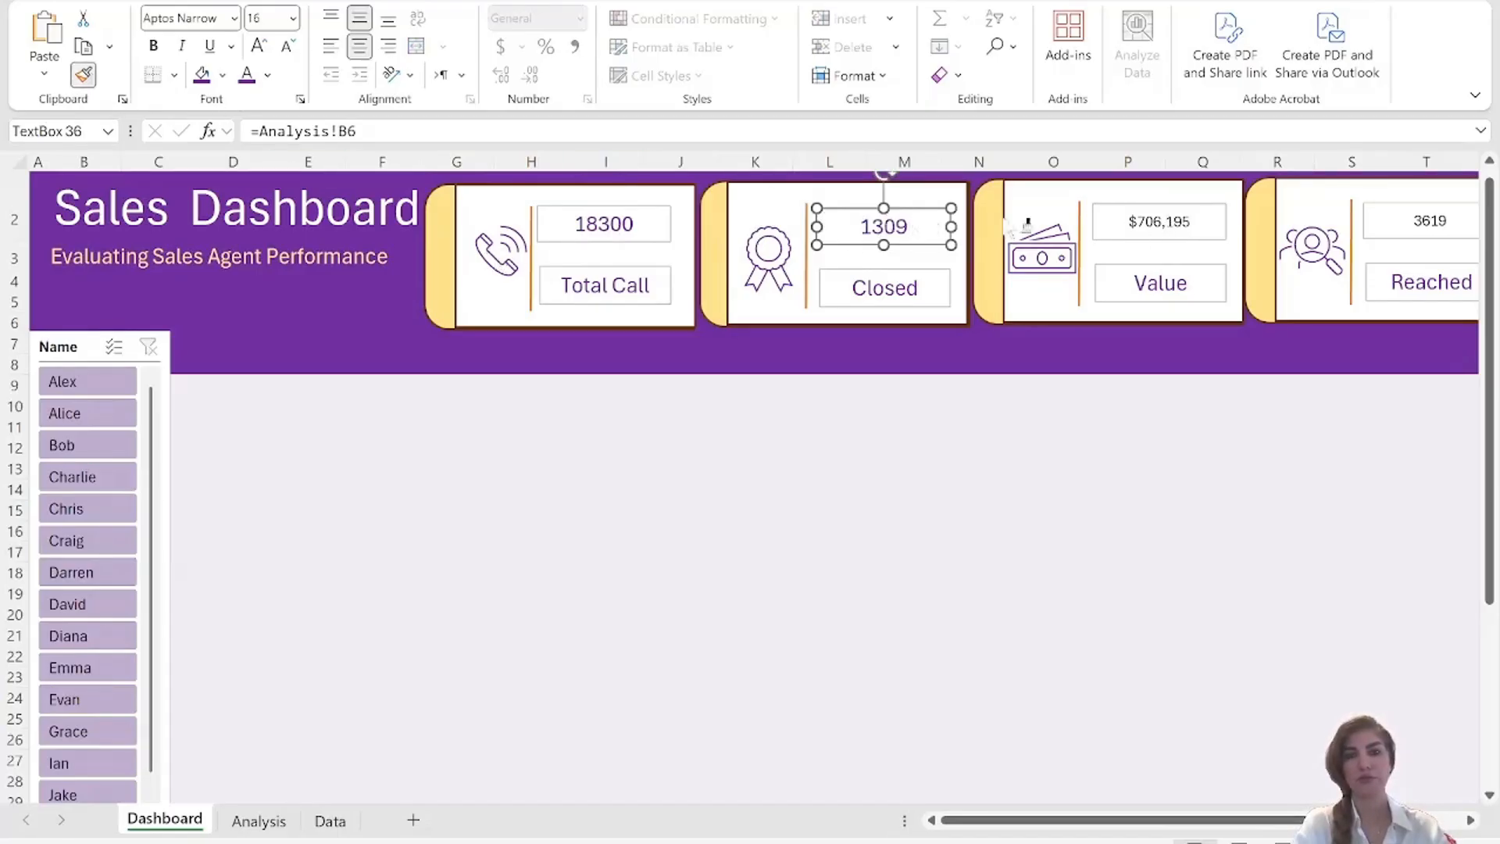
{"action": "left_click", "coordinate": [1119, 222]}
{"action": "left_click", "coordinate": [85, 75]}
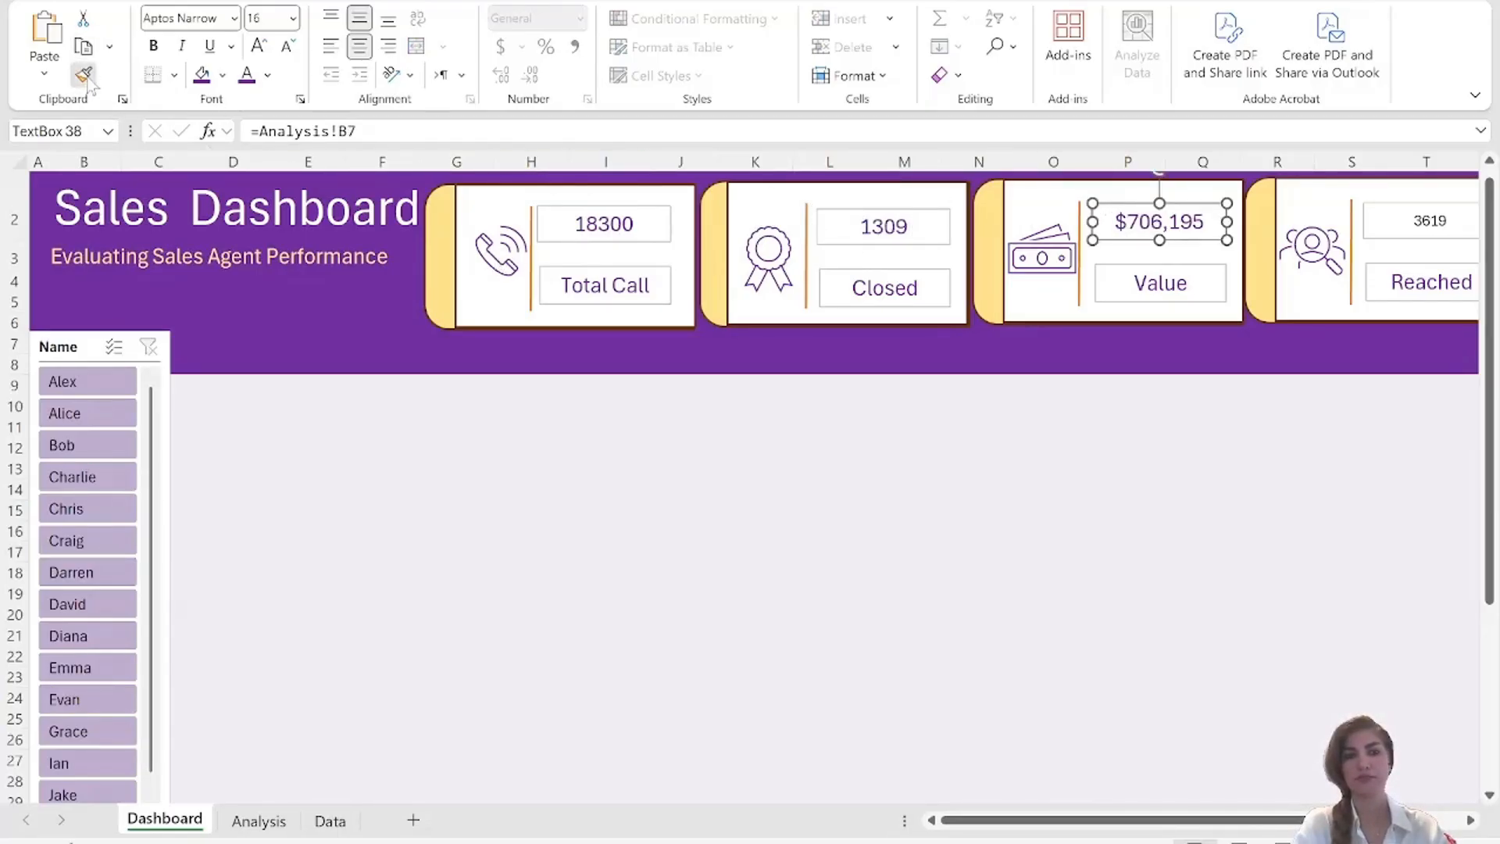
{"action": "left_click", "coordinate": [1401, 218]}
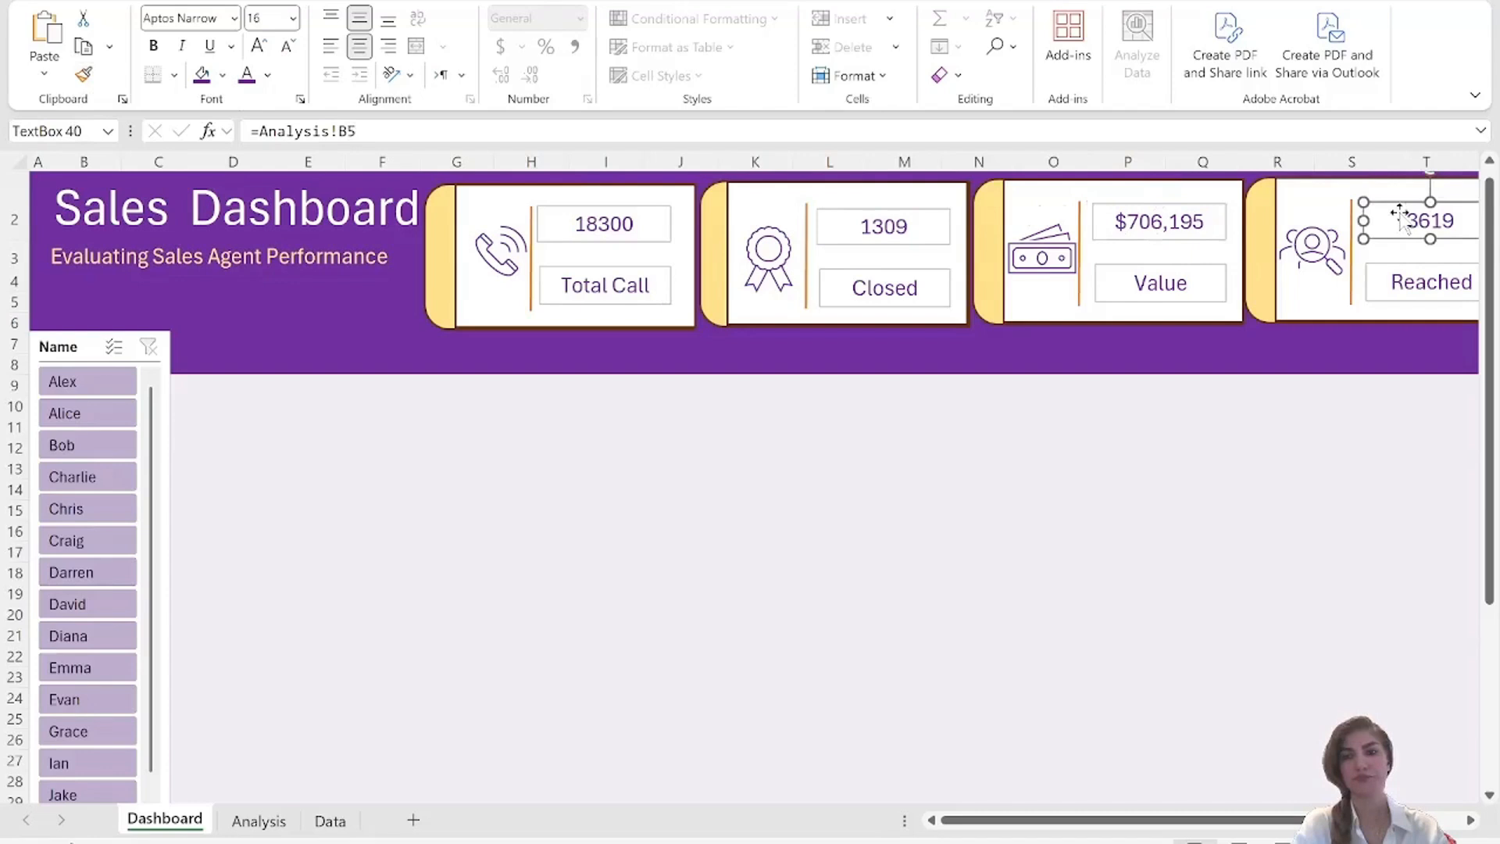
{"action": "left_click", "coordinate": [1043, 595]}
Remove the outline from the figure and label text boxes in all four cards: Total Call, Closed, Value and Reached.
{"action": "left_click", "coordinate": [601, 232]}
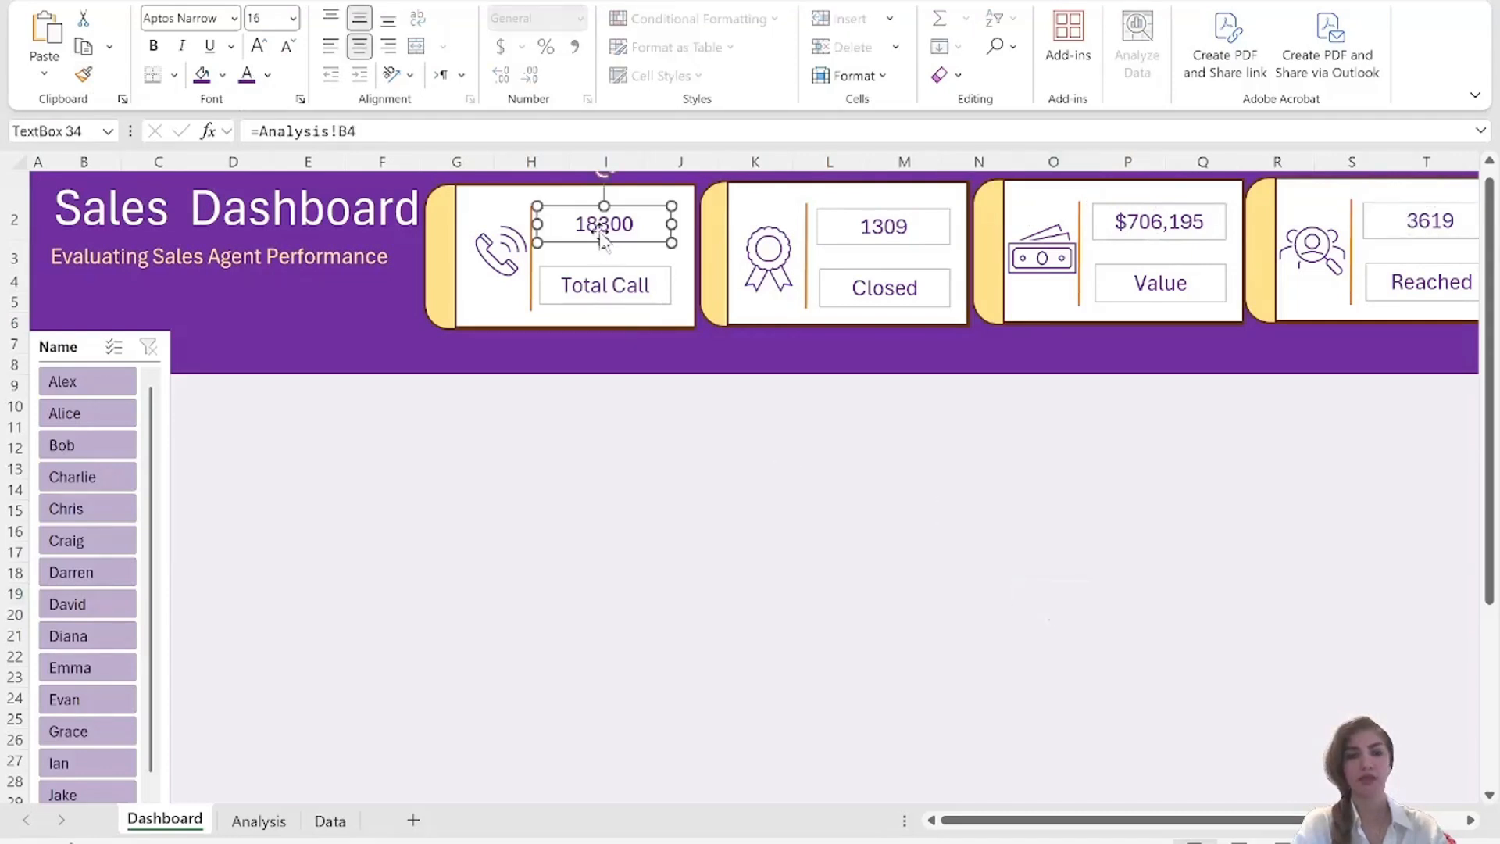
{"action": "left_click", "coordinate": [658, 289], "text": "ctrl"}
{"action": "left_click", "coordinate": [836, 227], "text": "ctrl"}
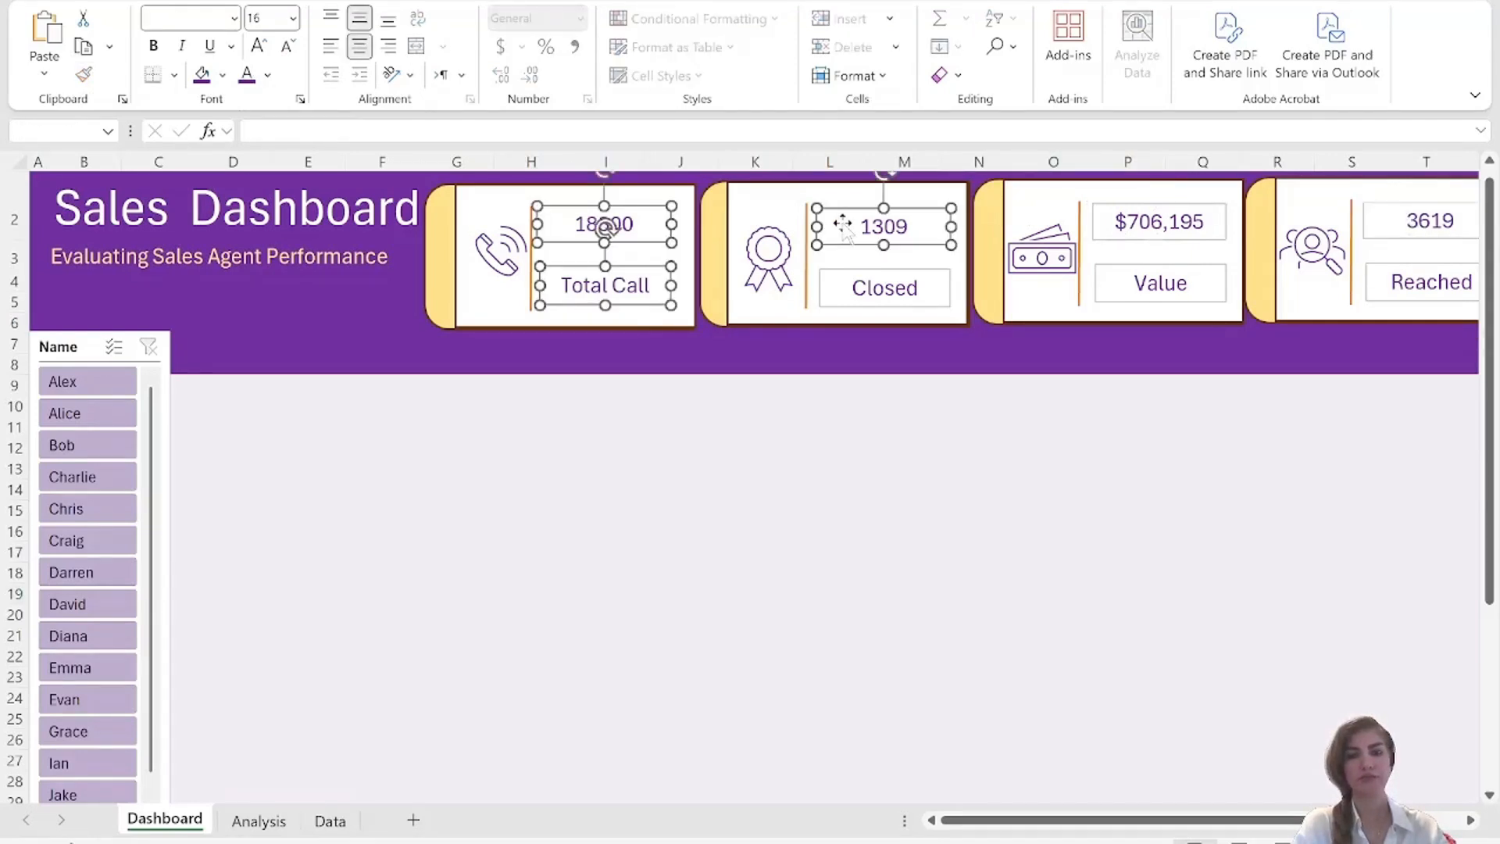
{"action": "left_click", "coordinate": [884, 287], "text": "ctrl"}
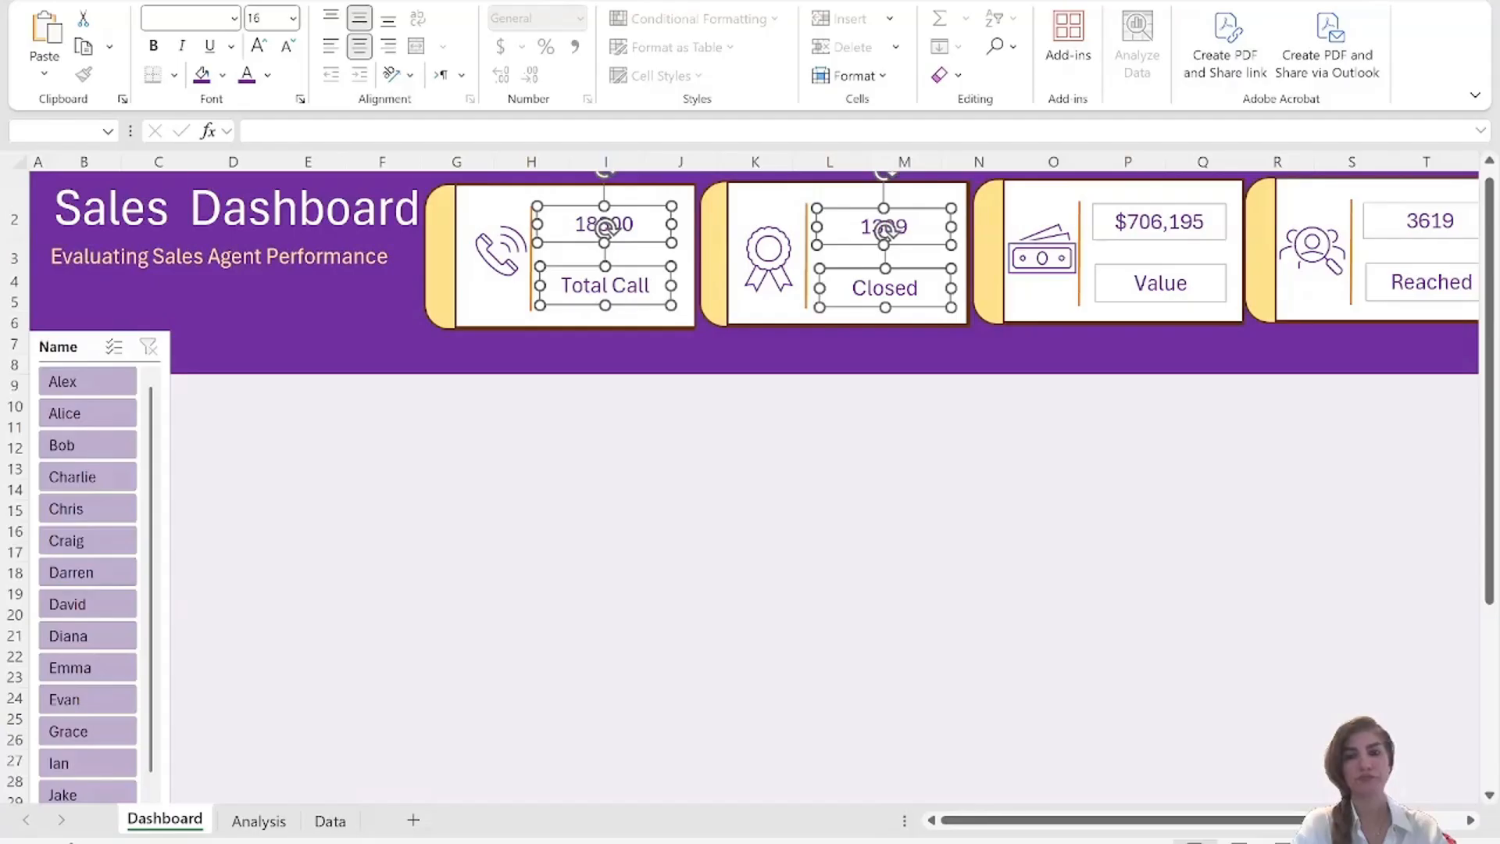
{"action": "left_click", "coordinate": [1110, 225], "text": "ctrl"}
{"action": "left_click", "coordinate": [1161, 284], "text": "ctrl"}
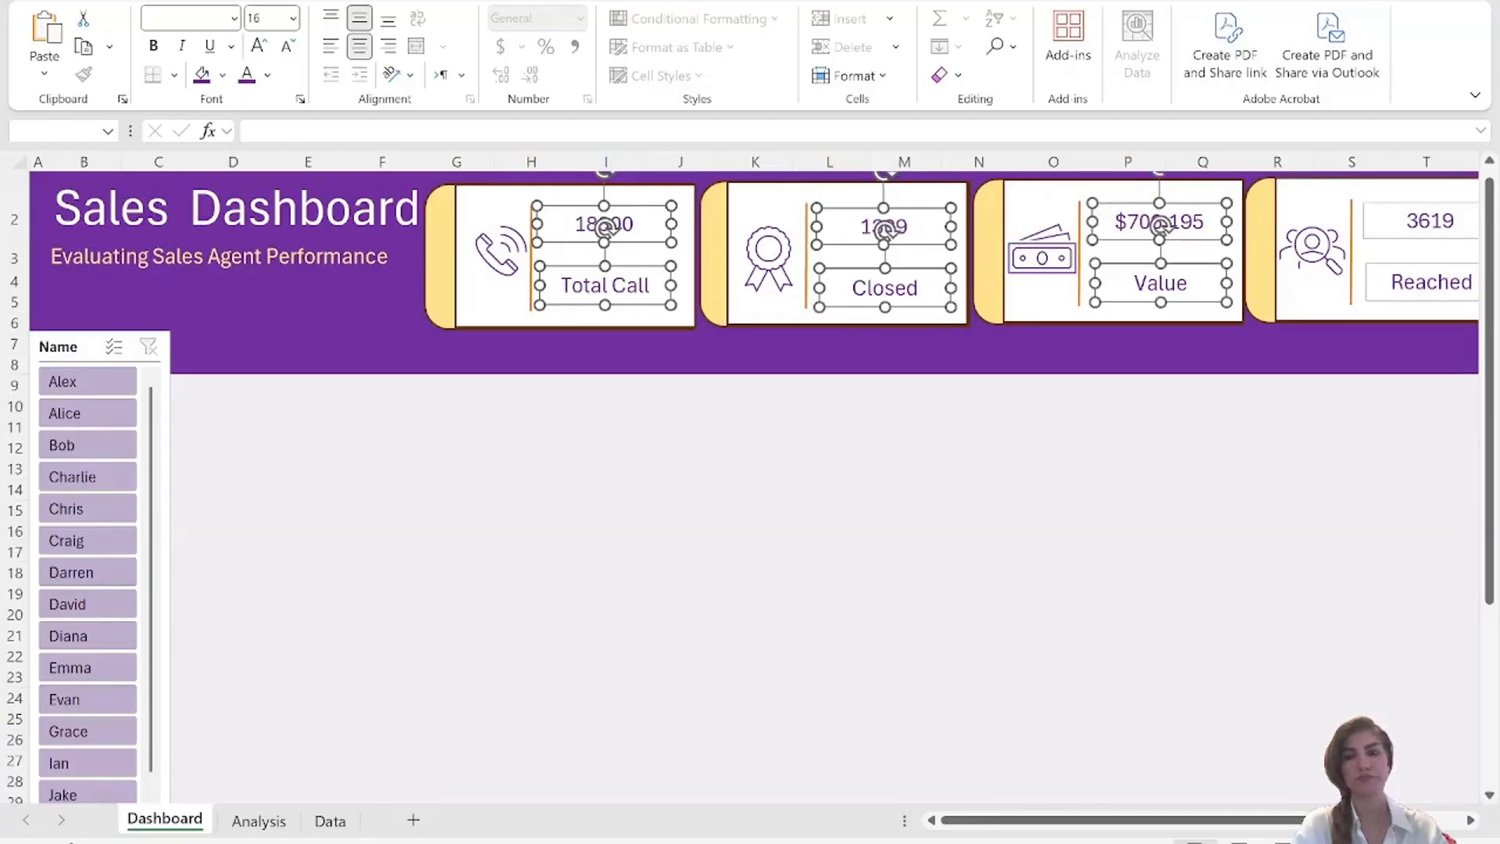
{"action": "left_click", "coordinate": [1394, 209], "text": "ctrl"}
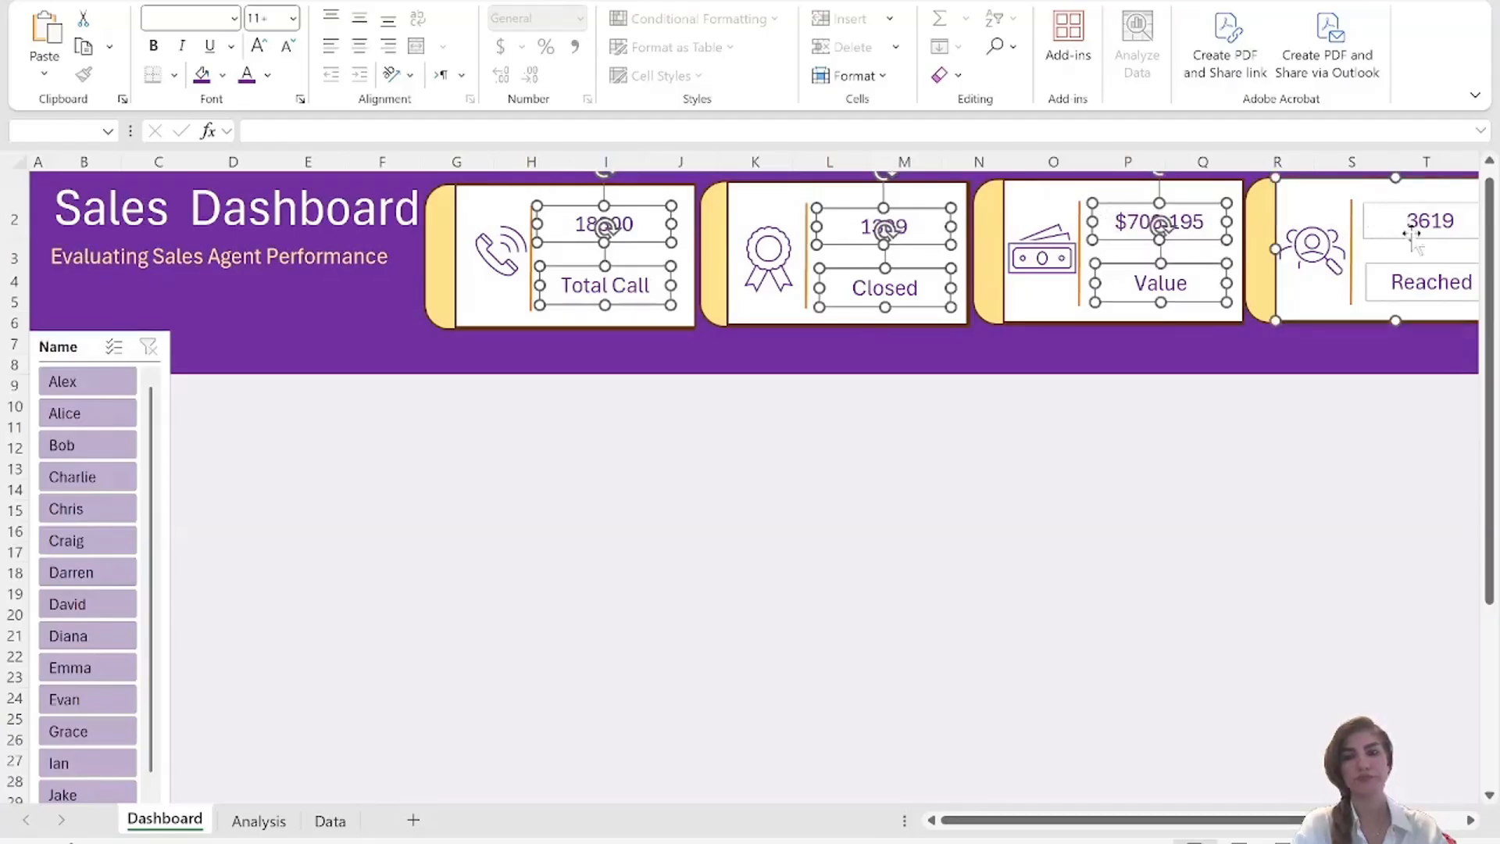
{"action": "left_click", "coordinate": [1288, 199], "text": "ctrl"}
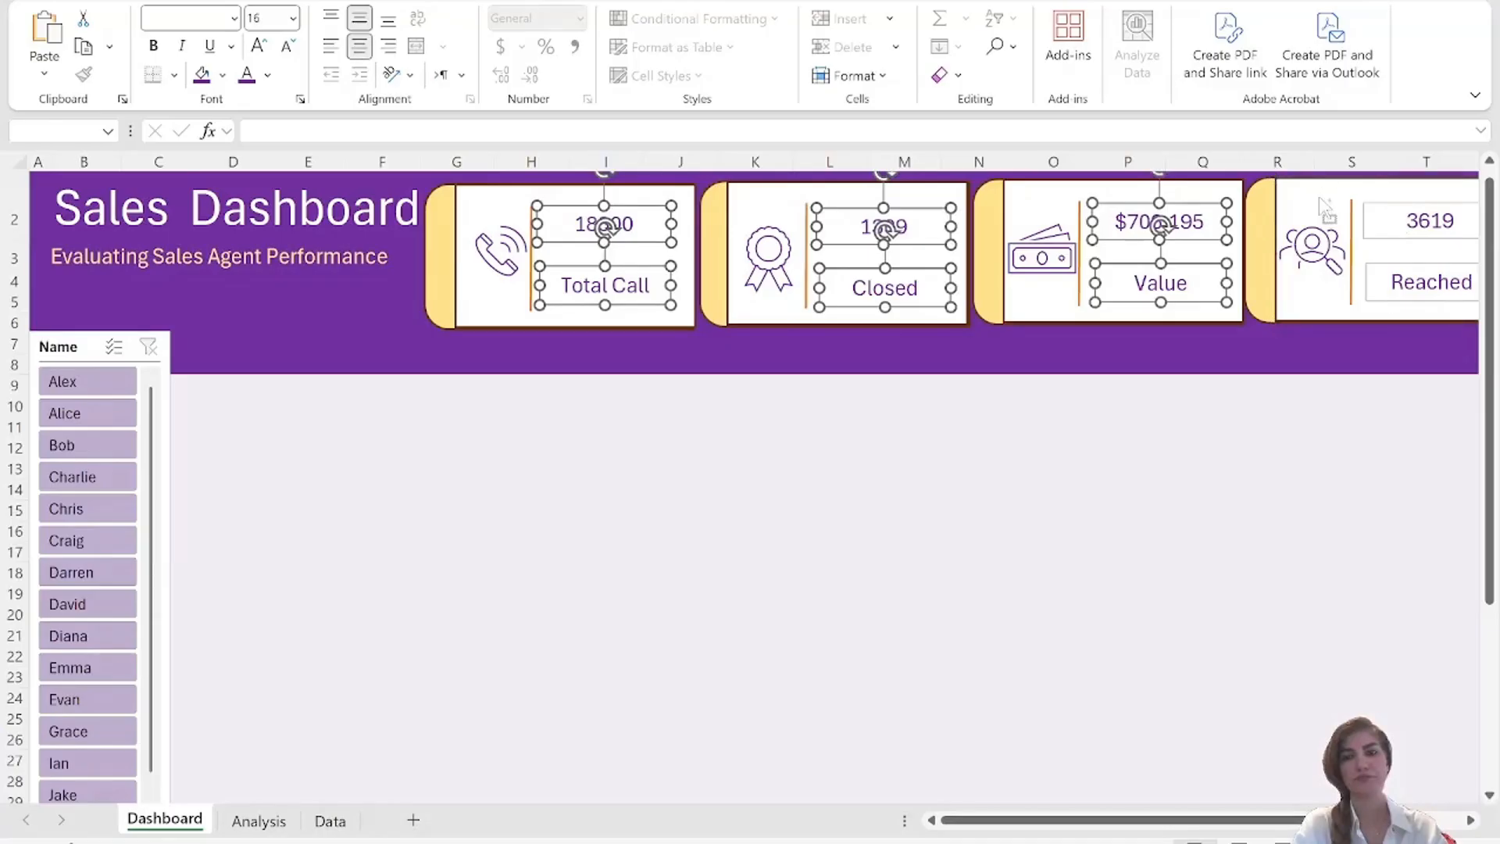
{"action": "left_click", "coordinate": [1433, 213], "text": "ctrl"}
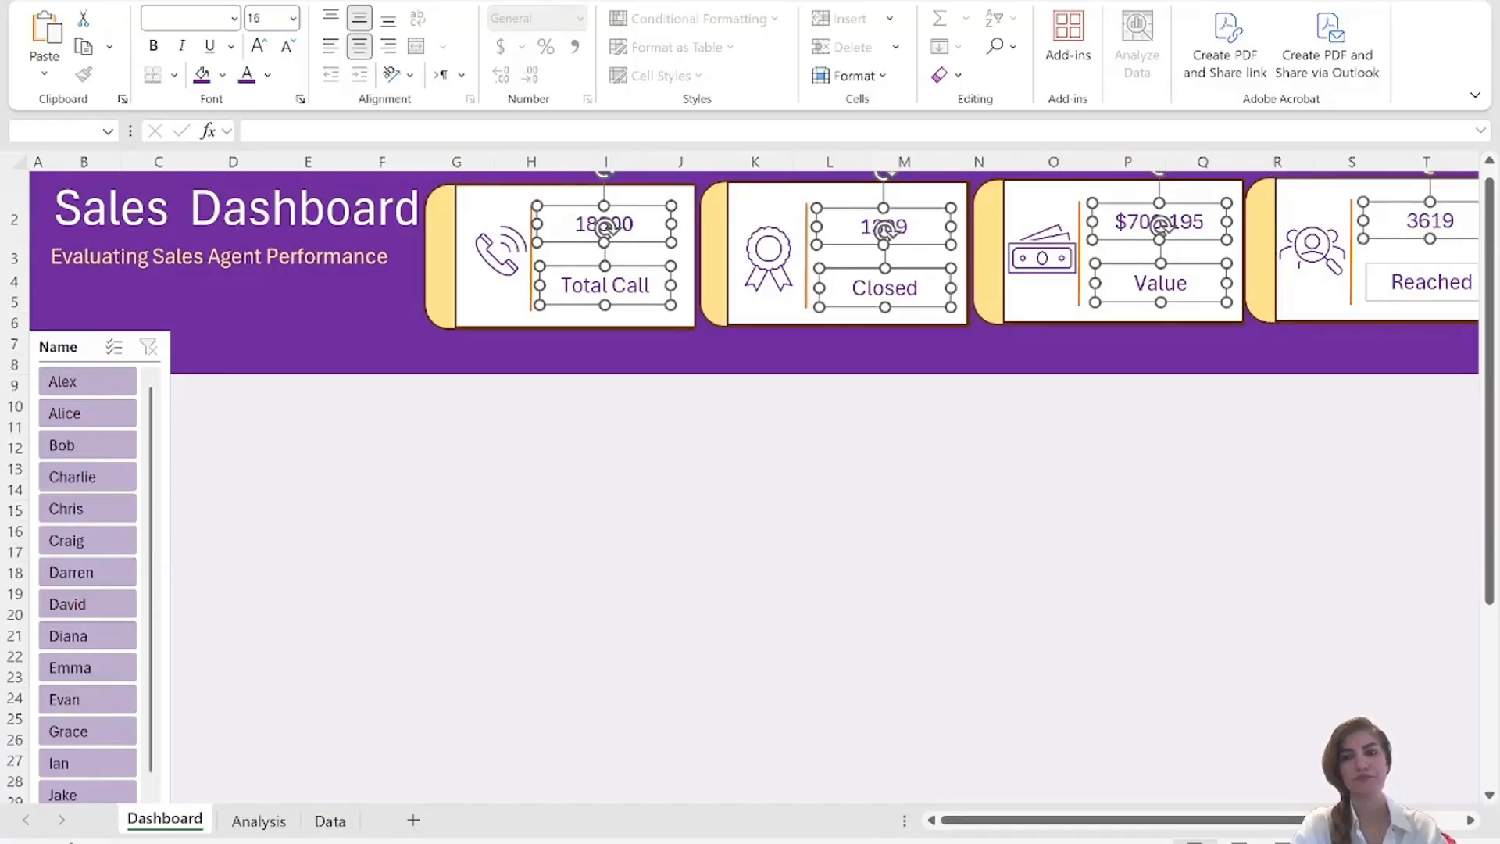
{"action": "left_click", "coordinate": [1431, 283], "text": "ctrl"}
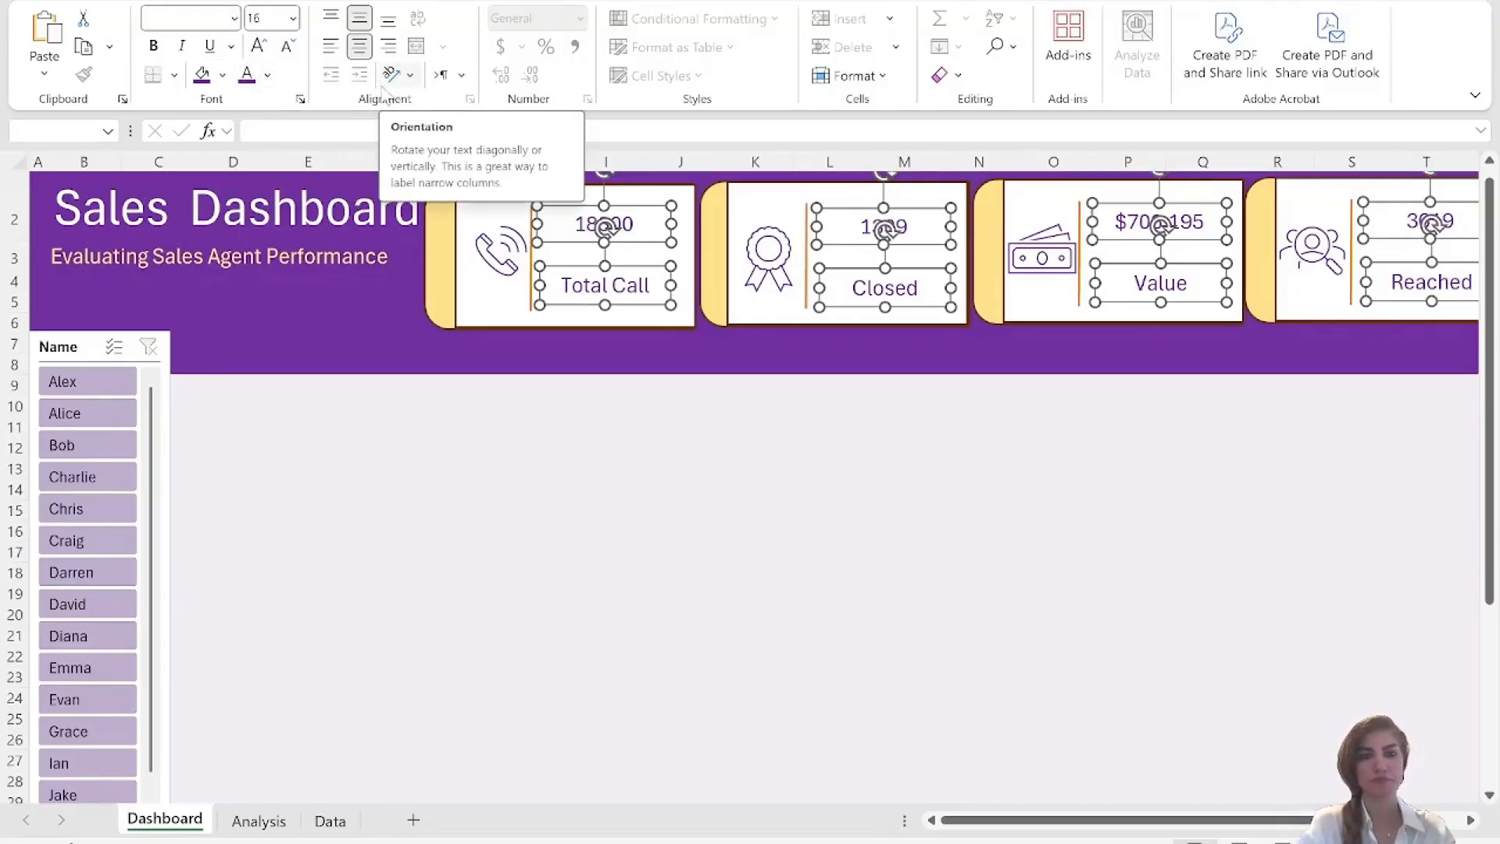
{"action": "left_click", "coordinate": [976, 4]}
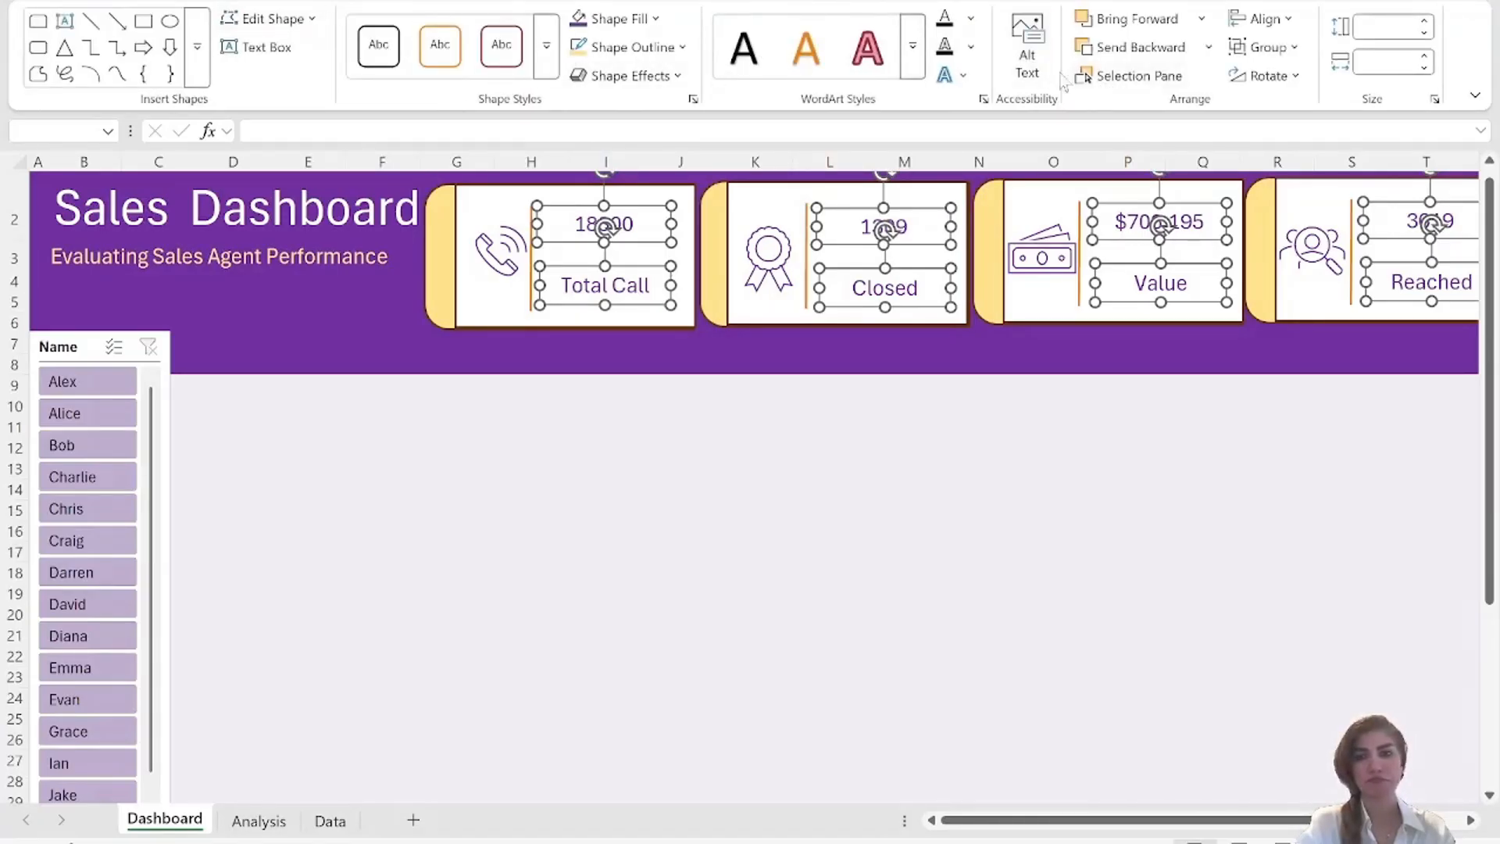
{"action": "left_click", "coordinate": [625, 47]}
{"action": "left_click", "coordinate": [768, 519]}
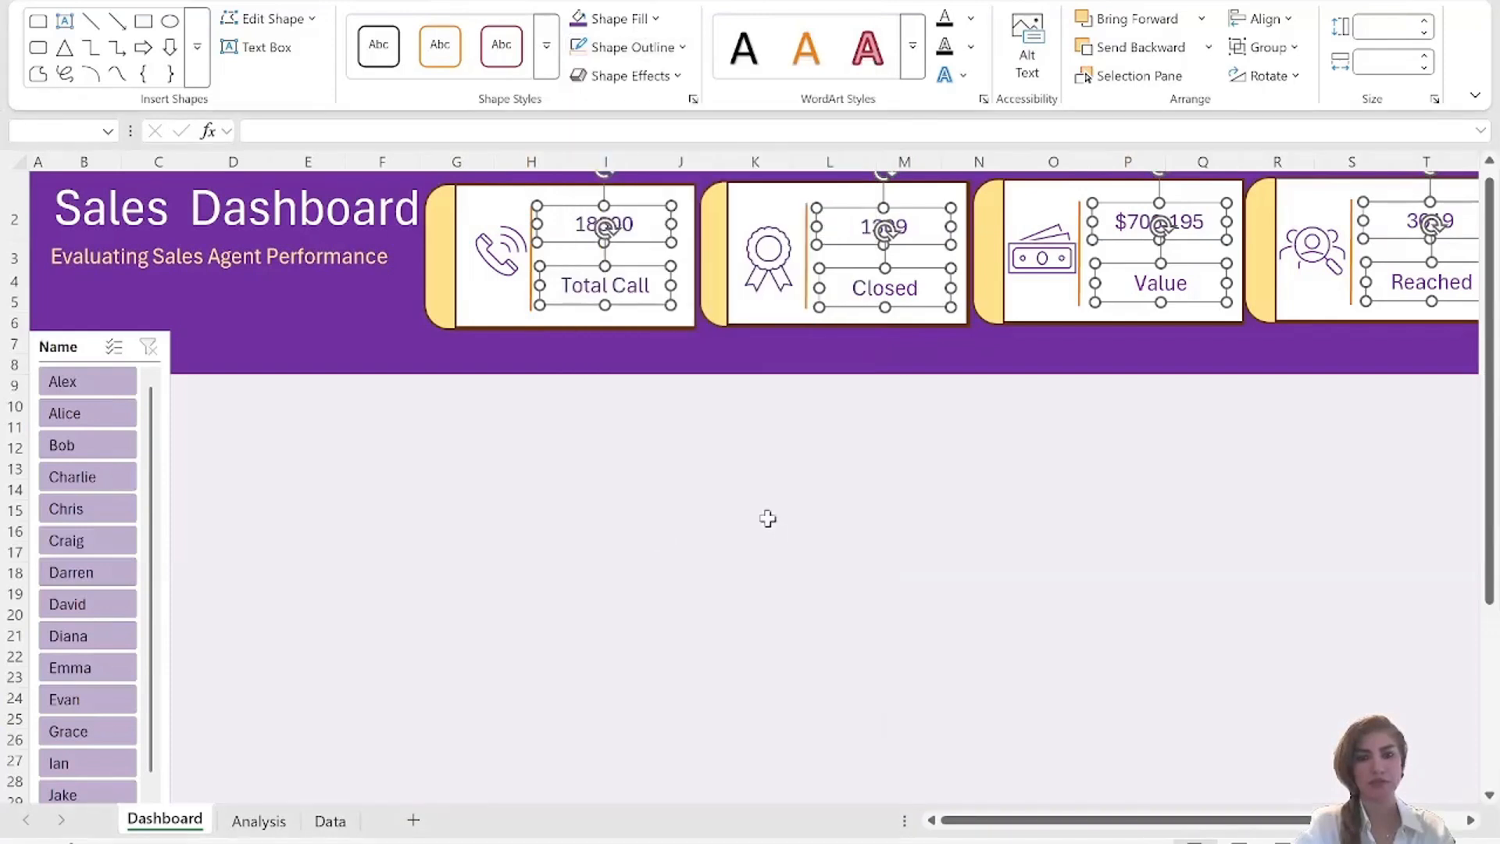
{"action": "left_click", "coordinate": [501, 424]}
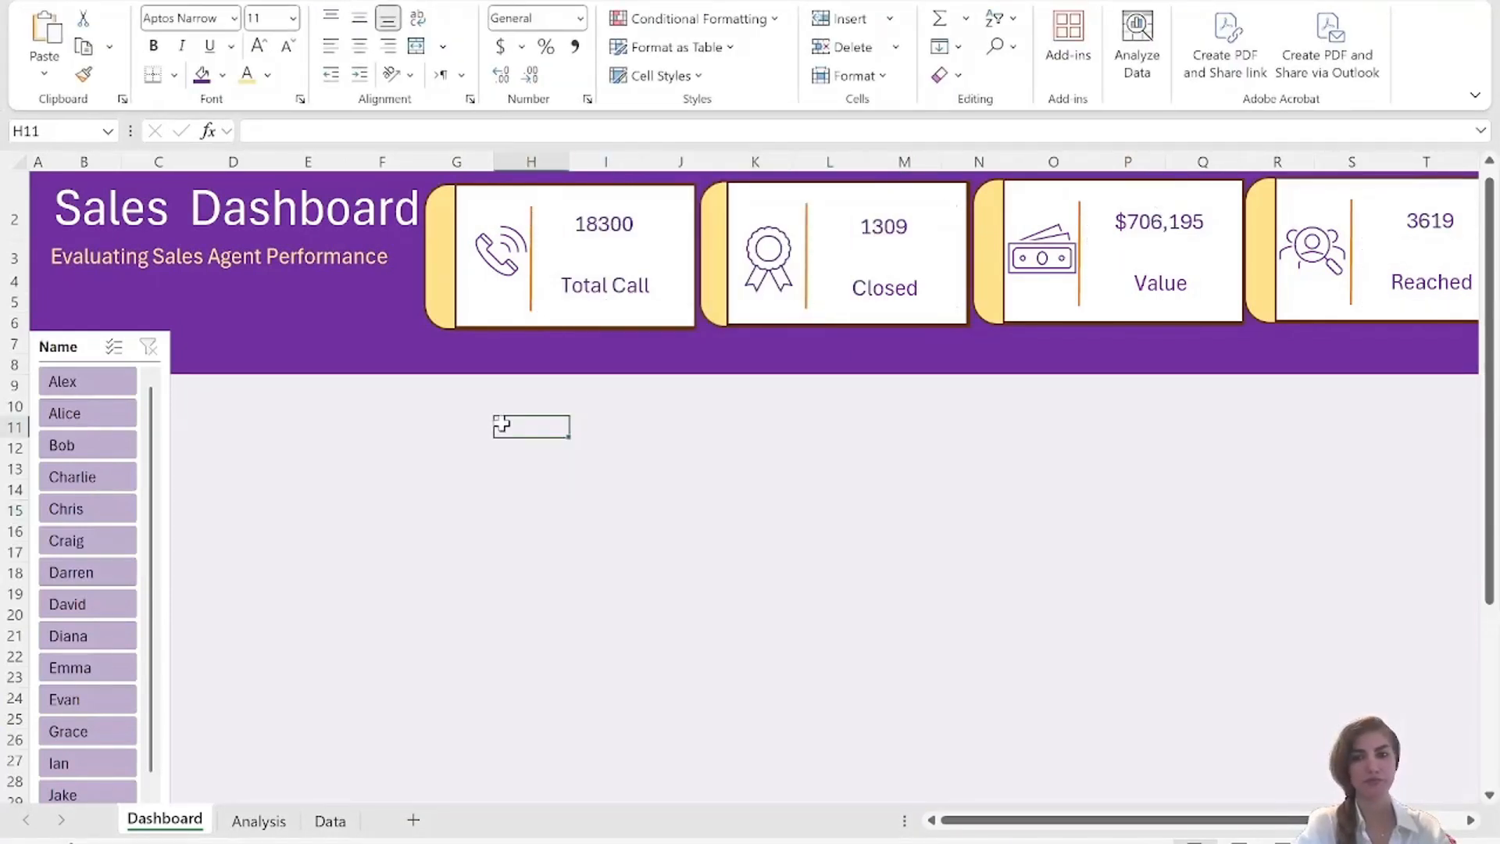
{"action": "left_click", "coordinate": [1162, 228]}
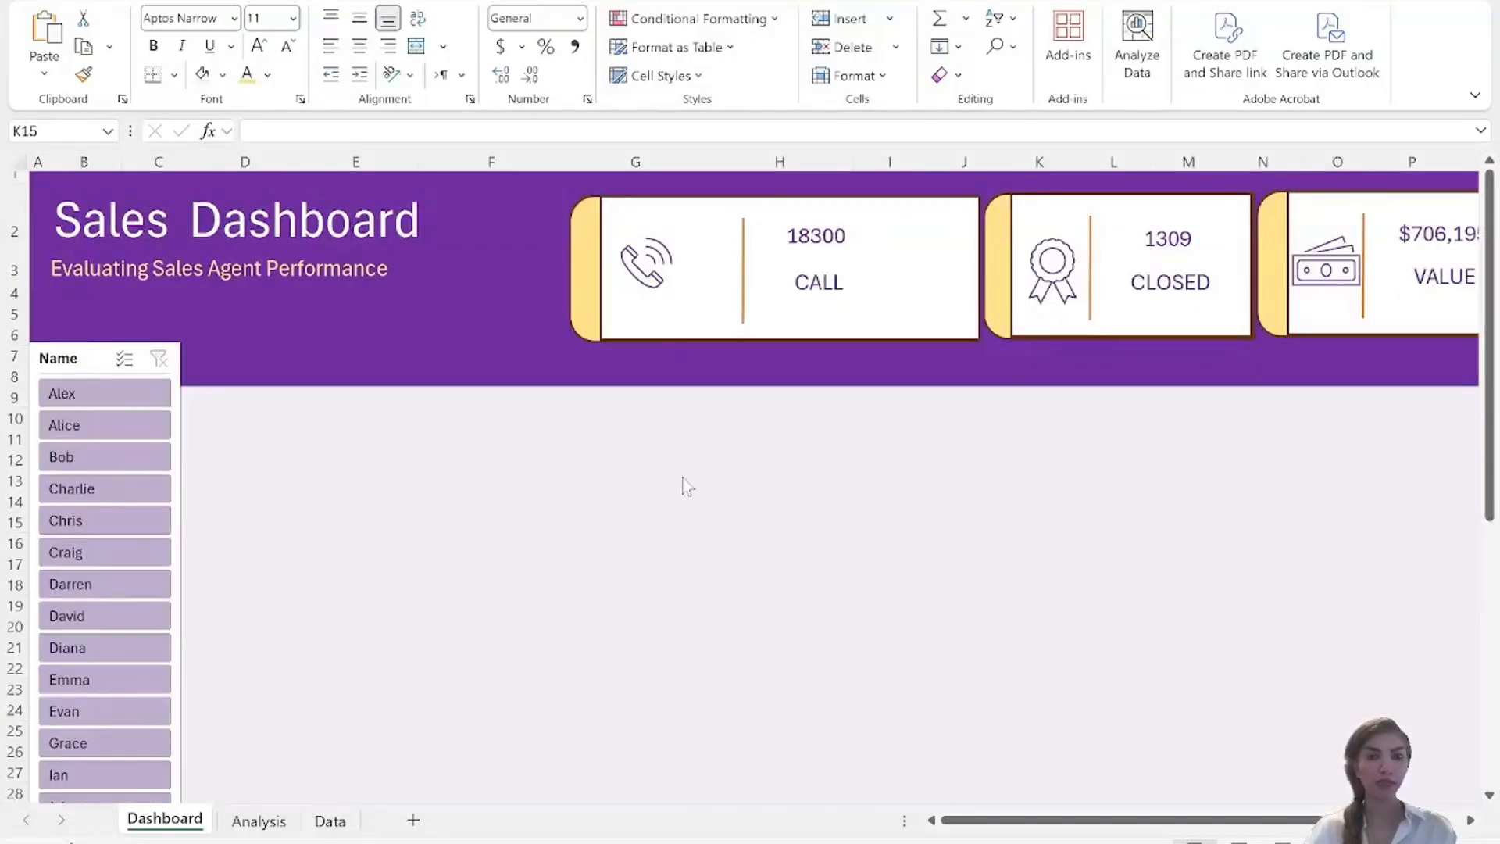
Insert a PivotTable from the SalesData table on the existing Dashboard sheet at cell D10.
{"action": "left_click", "coordinate": [329, 820]}
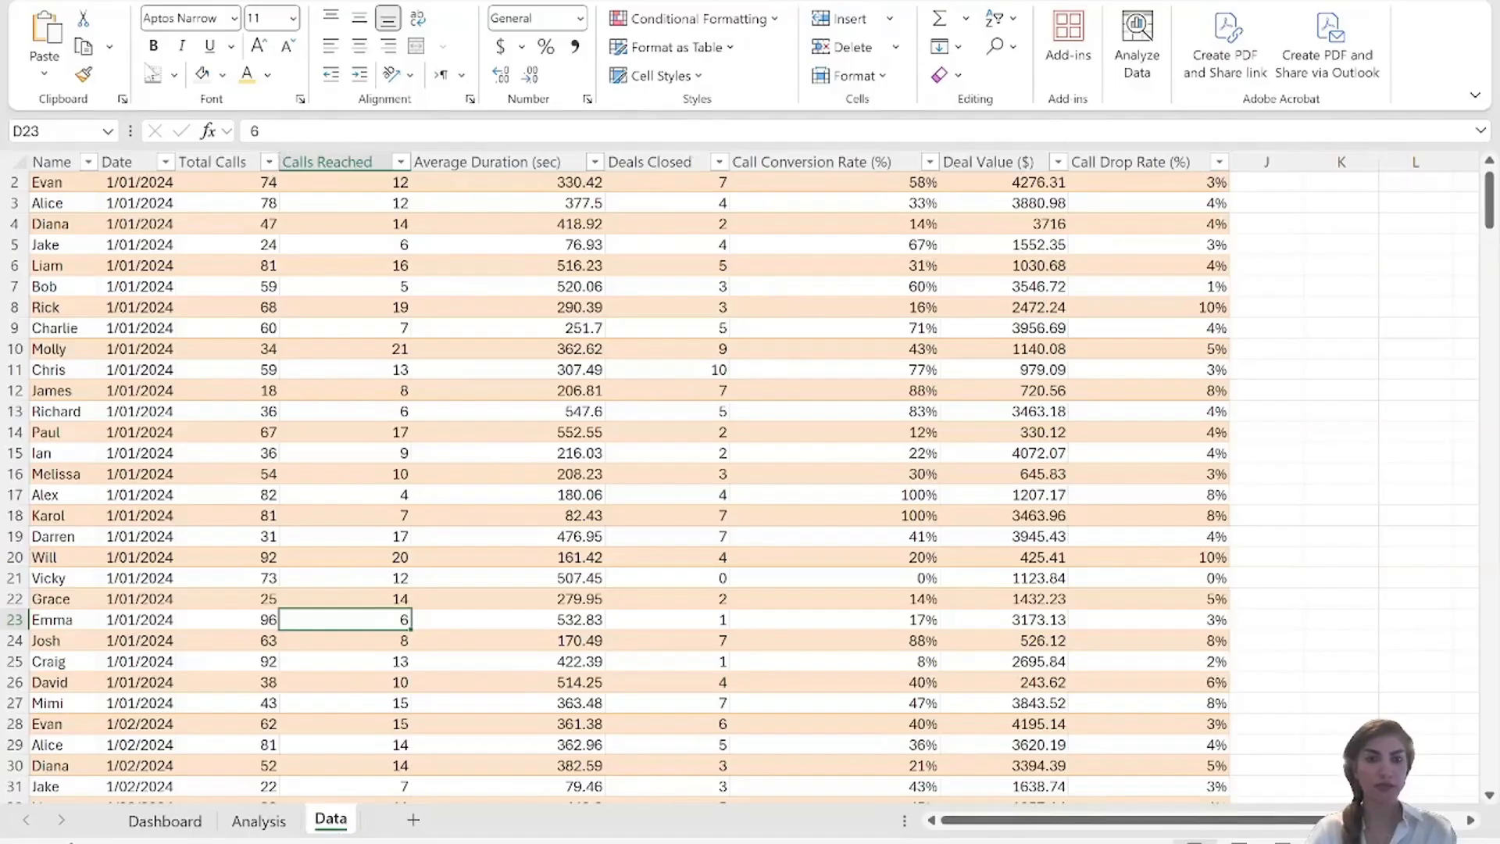
{"action": "left_click", "coordinate": [154, 3]}
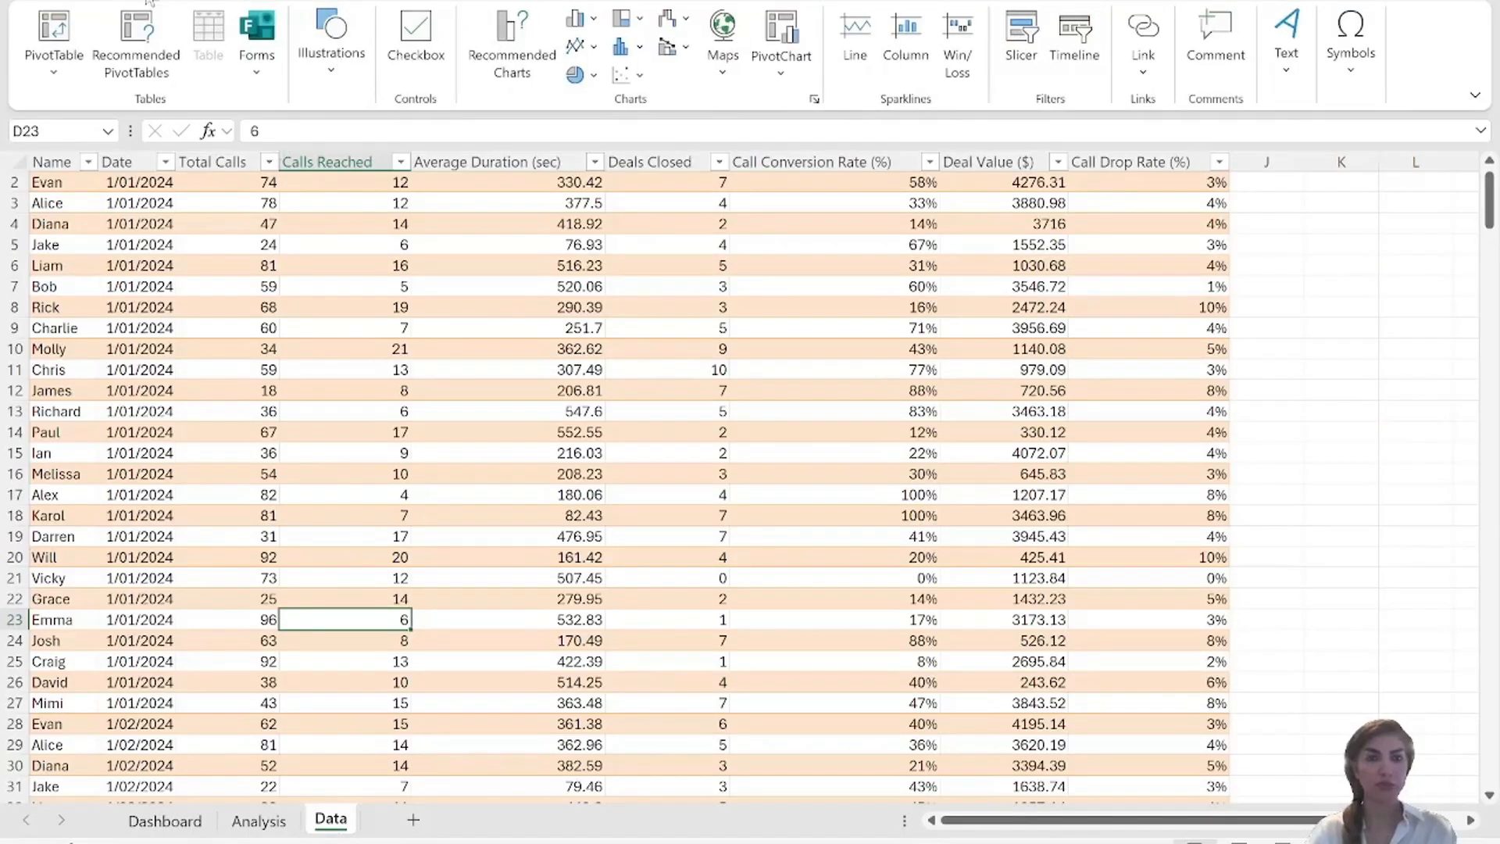
{"action": "left_click", "coordinate": [47, 45]}
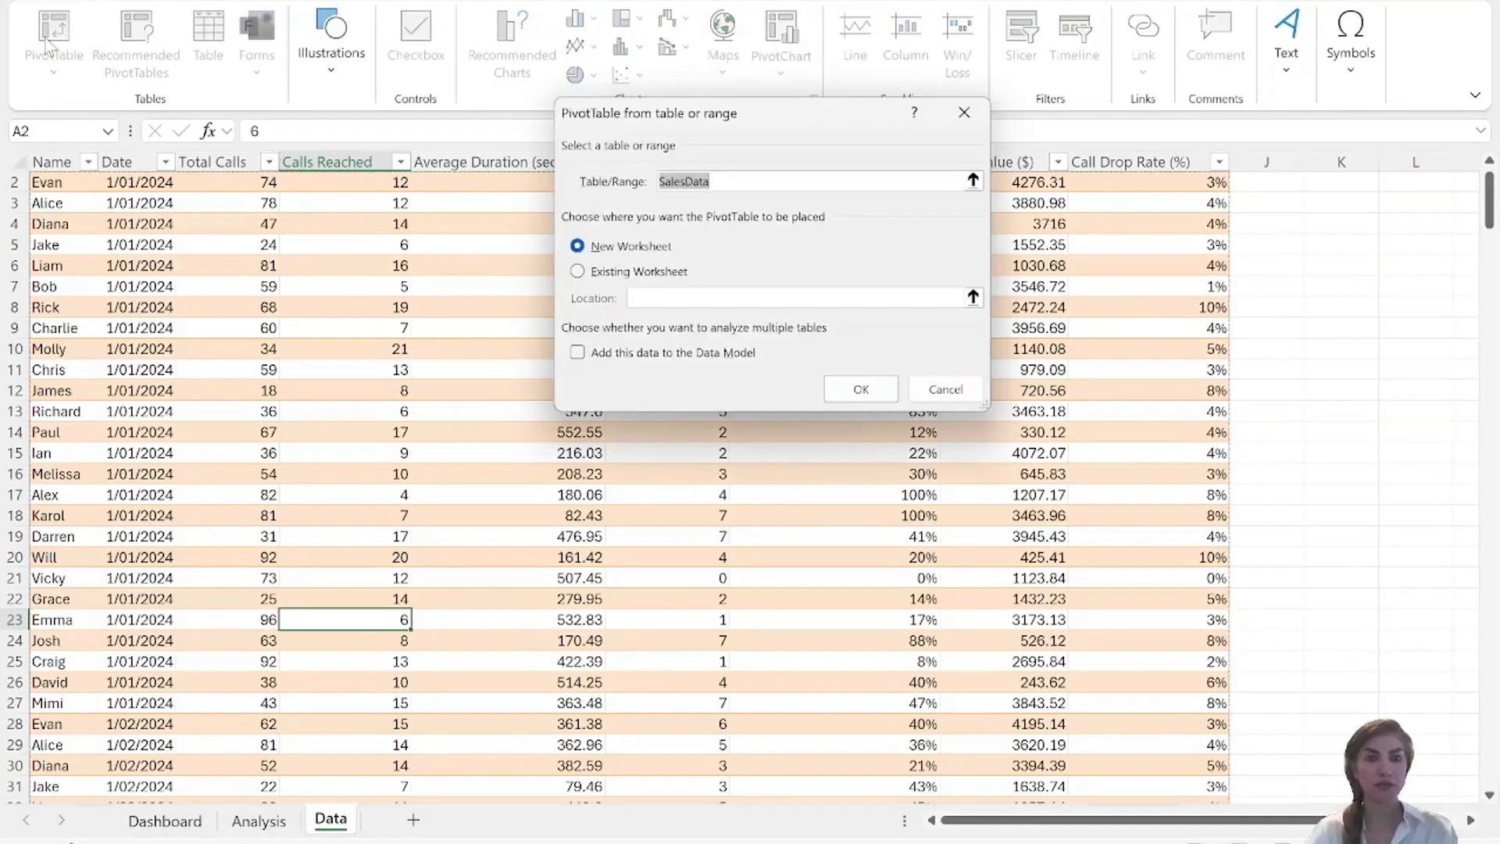
{"action": "left_click", "coordinate": [577, 272]}
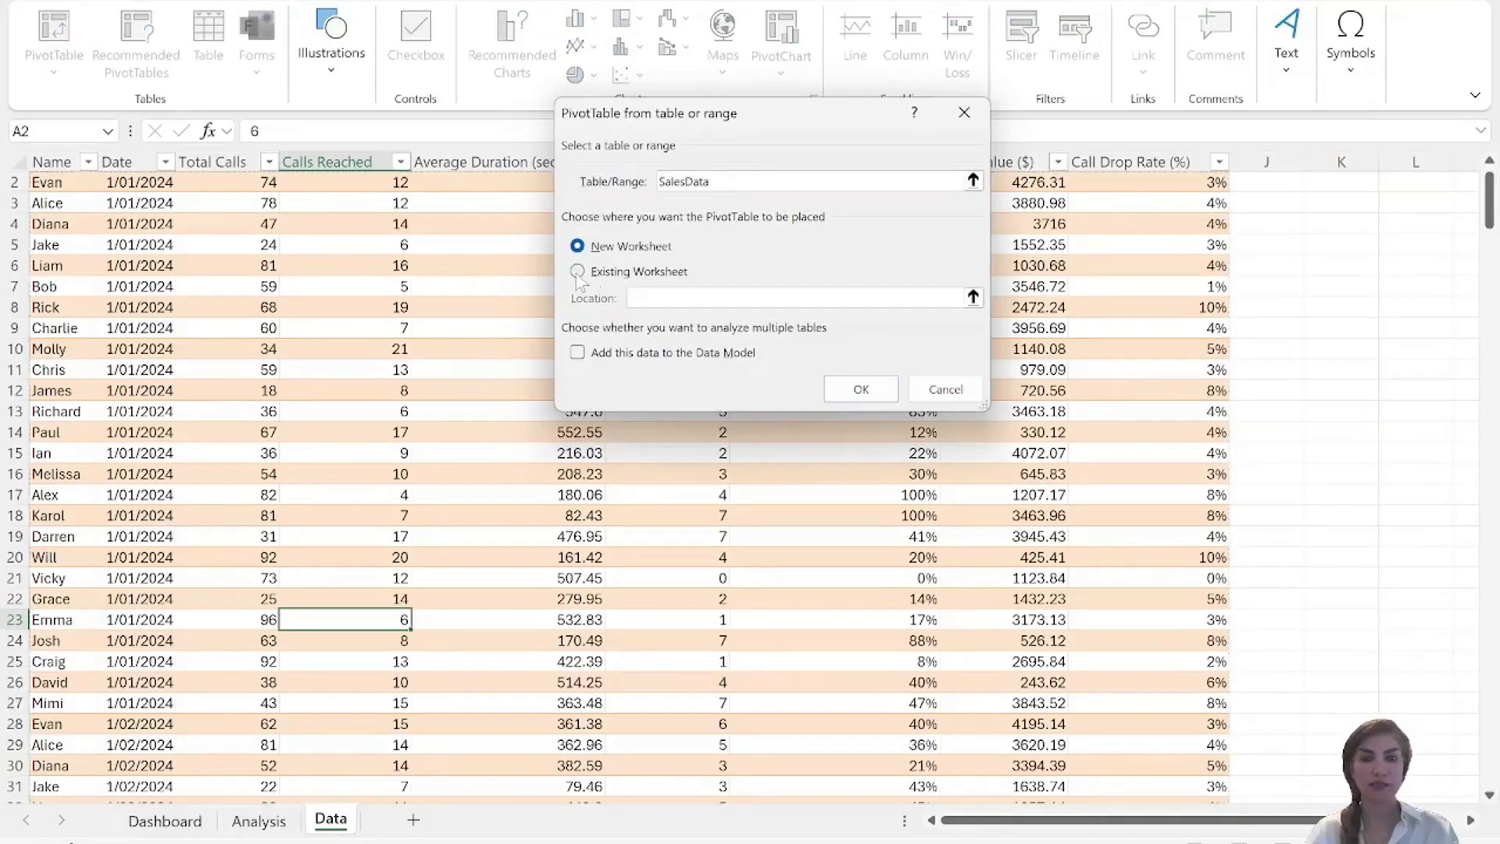
{"action": "left_click", "coordinate": [157, 822]}
{"action": "left_click", "coordinate": [237, 414]}
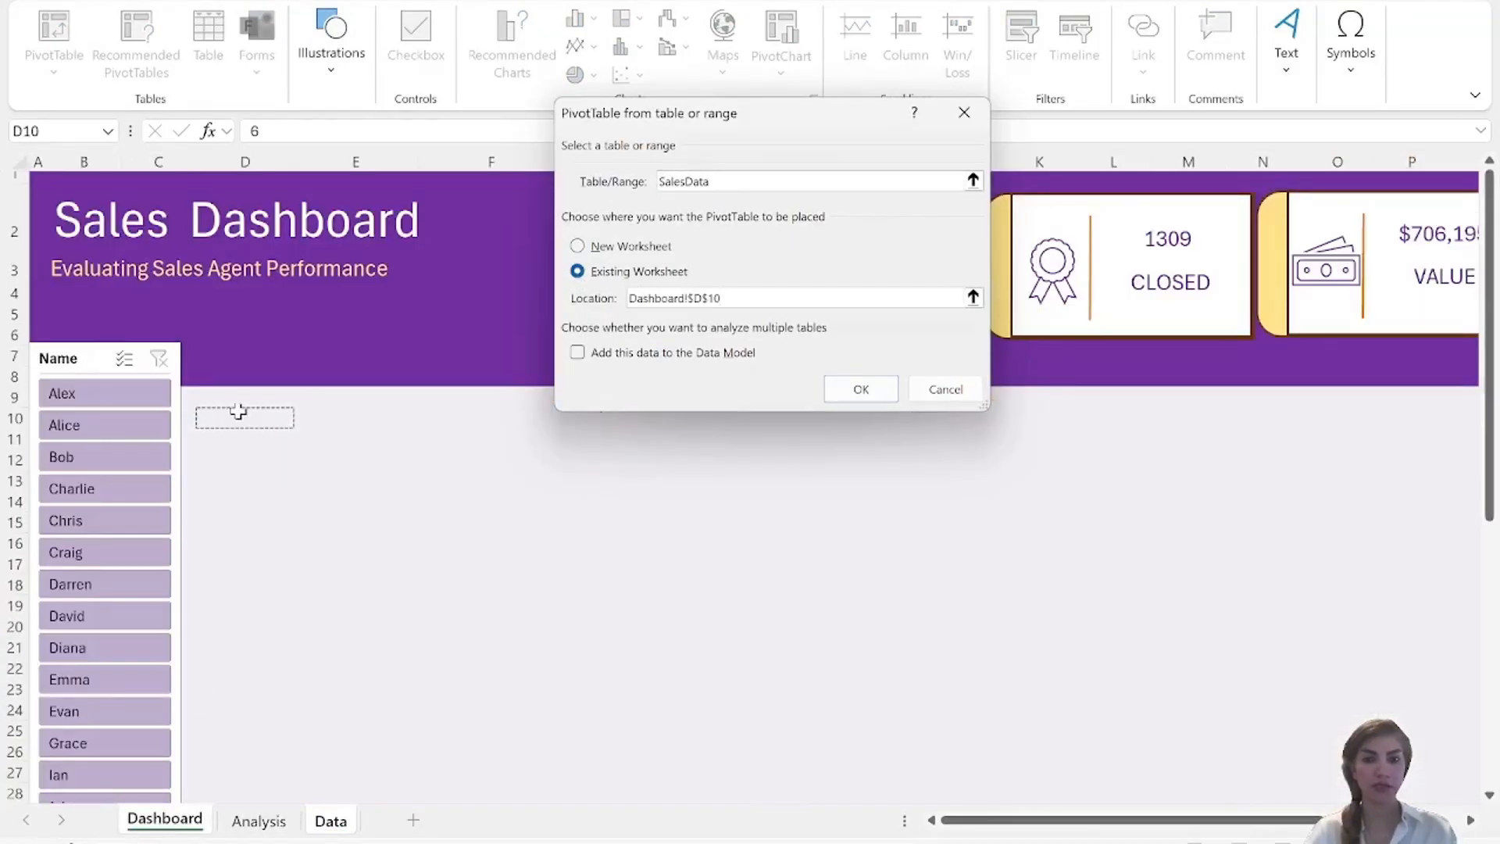
{"action": "left_click", "coordinate": [862, 391]}
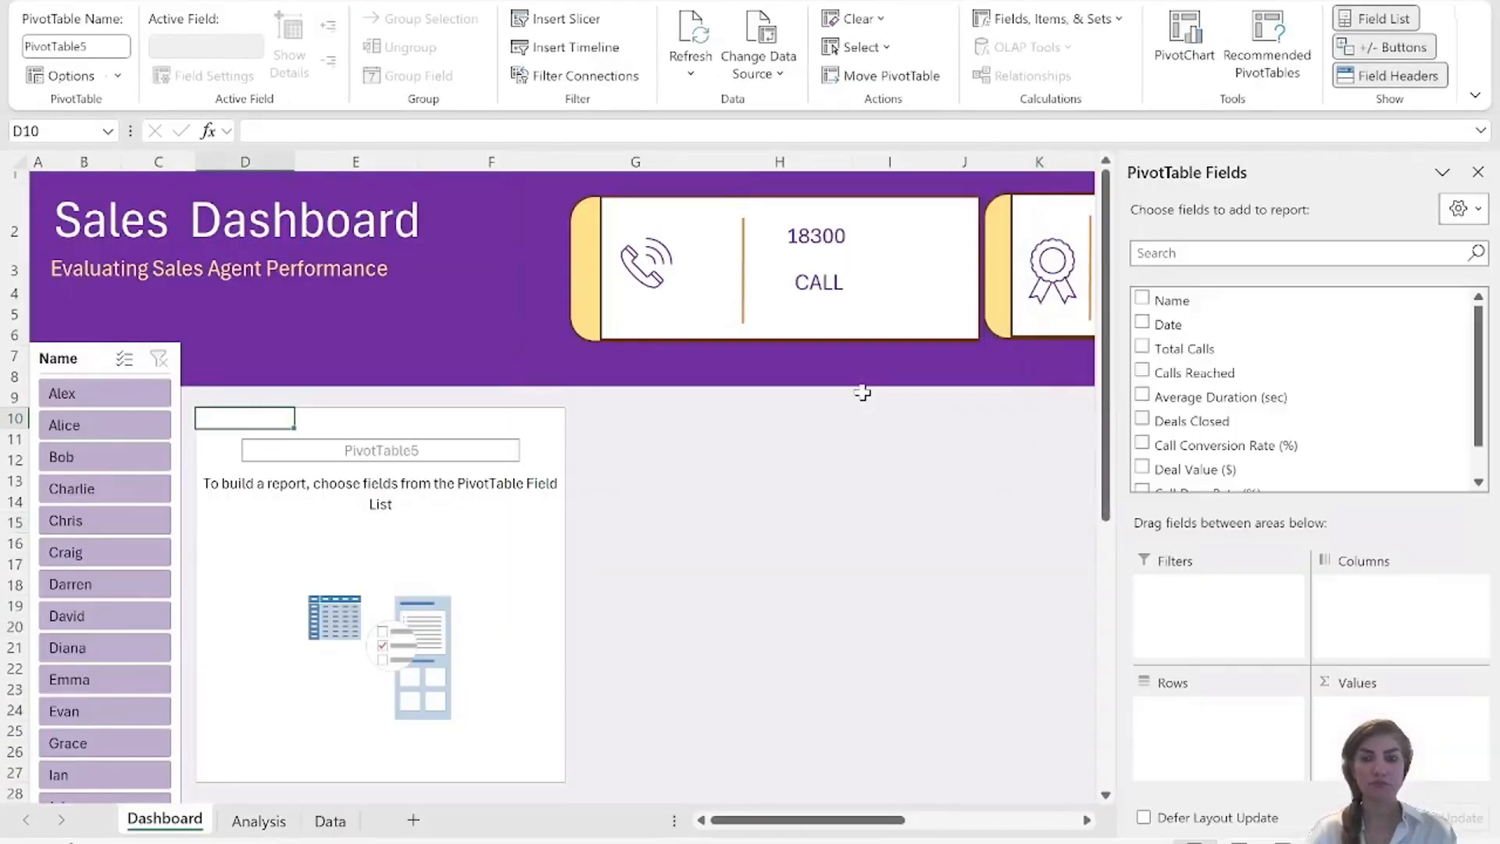
Build the PivotTable with Name as rows and Total Calls, Calls Reached, Deals Closed and Deal Value ($) as values.
{"action": "left_click", "coordinate": [1143, 301]}
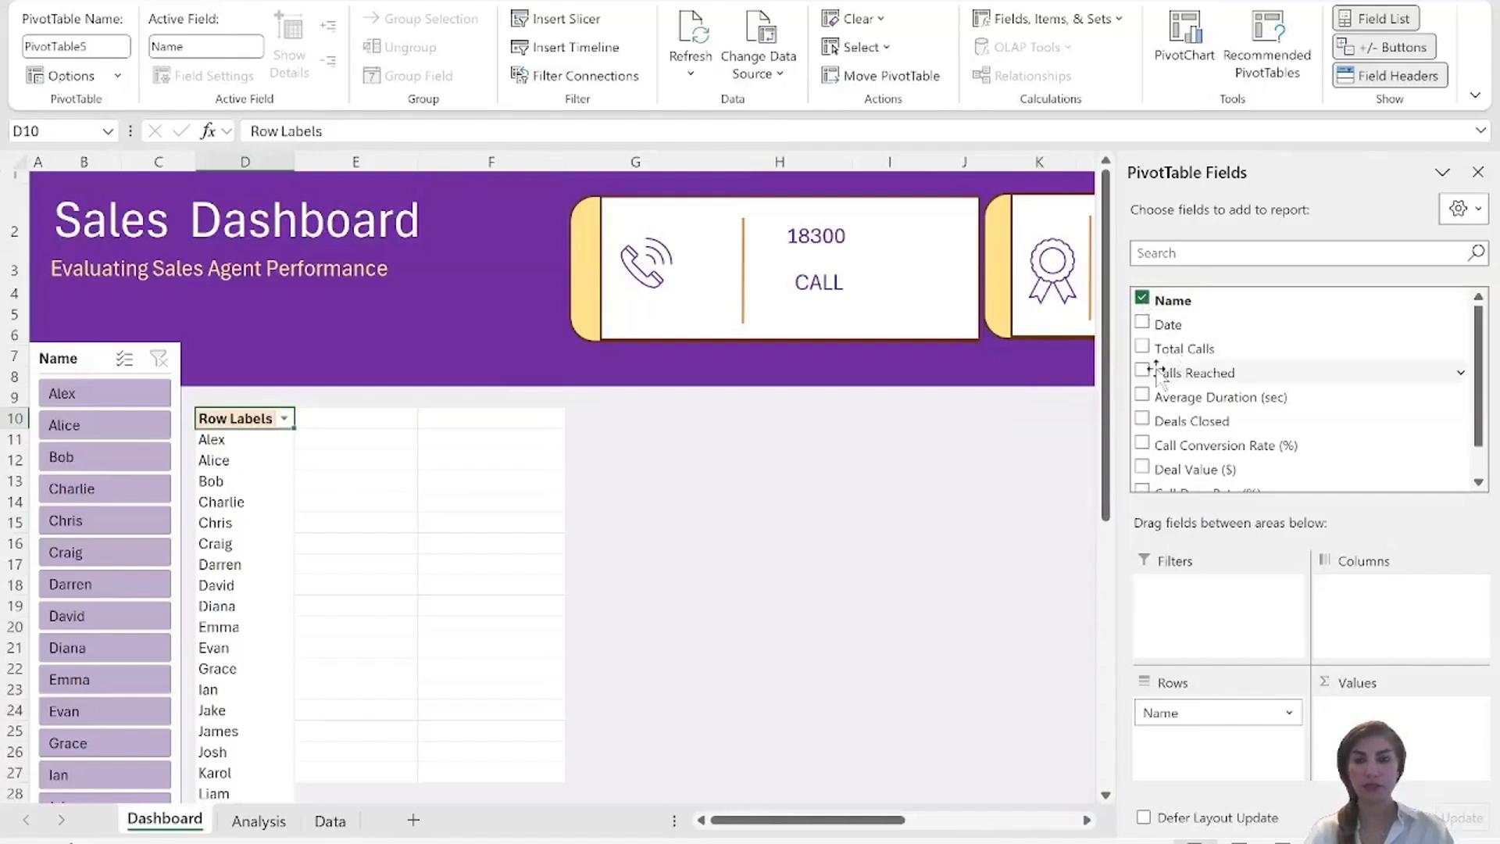
{"action": "left_click", "coordinate": [1142, 346]}
{"action": "left_click", "coordinate": [1142, 372]}
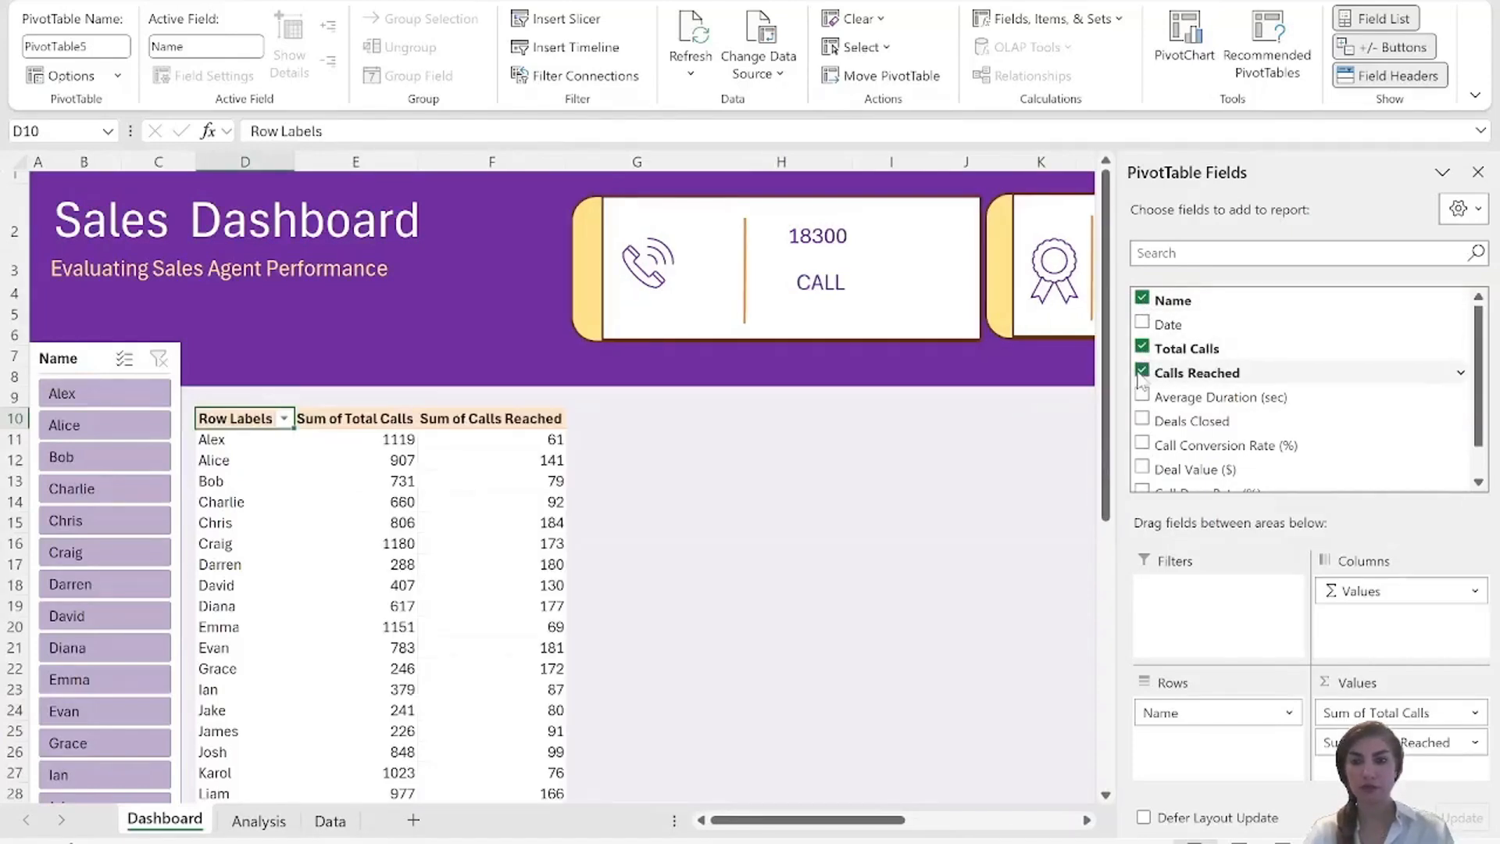
{"action": "left_click", "coordinate": [1142, 422]}
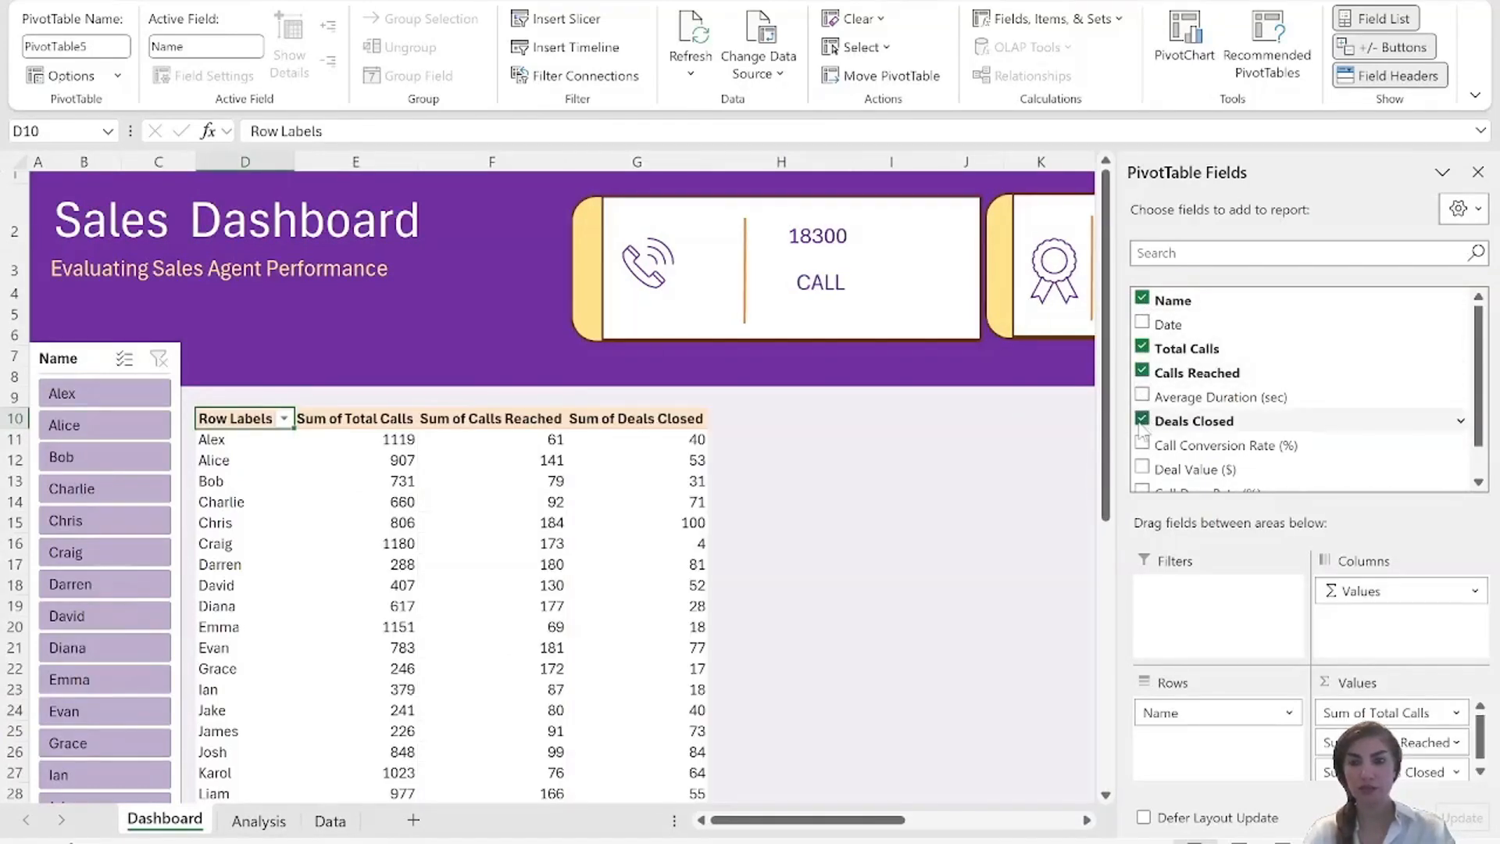
{"action": "left_click", "coordinate": [1143, 468]}
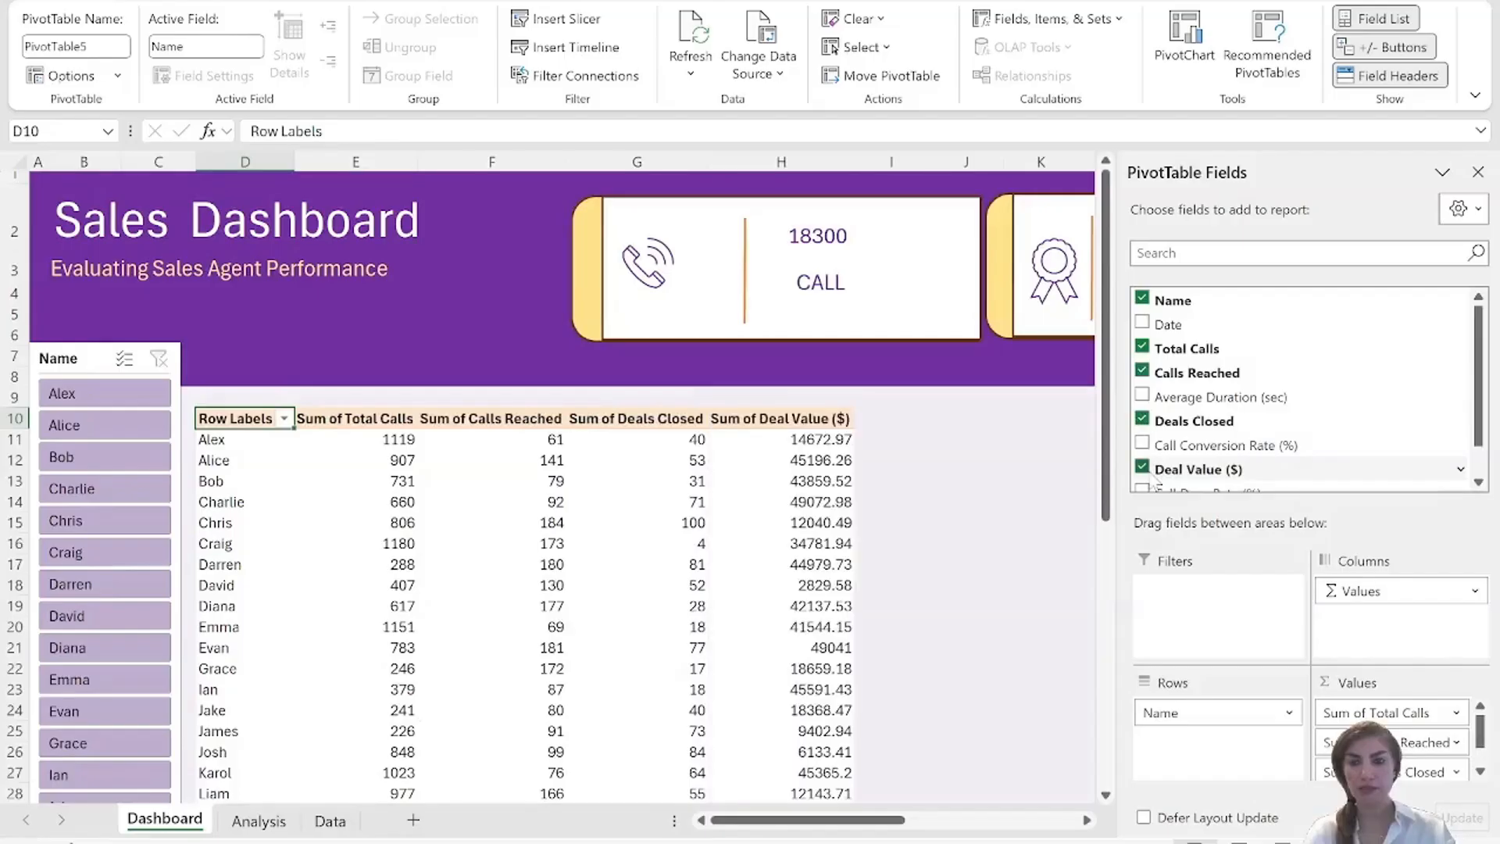
Rename the PivotTable's Row Labels header in D10 to Name.
{"action": "double_click", "coordinate": [239, 419]}
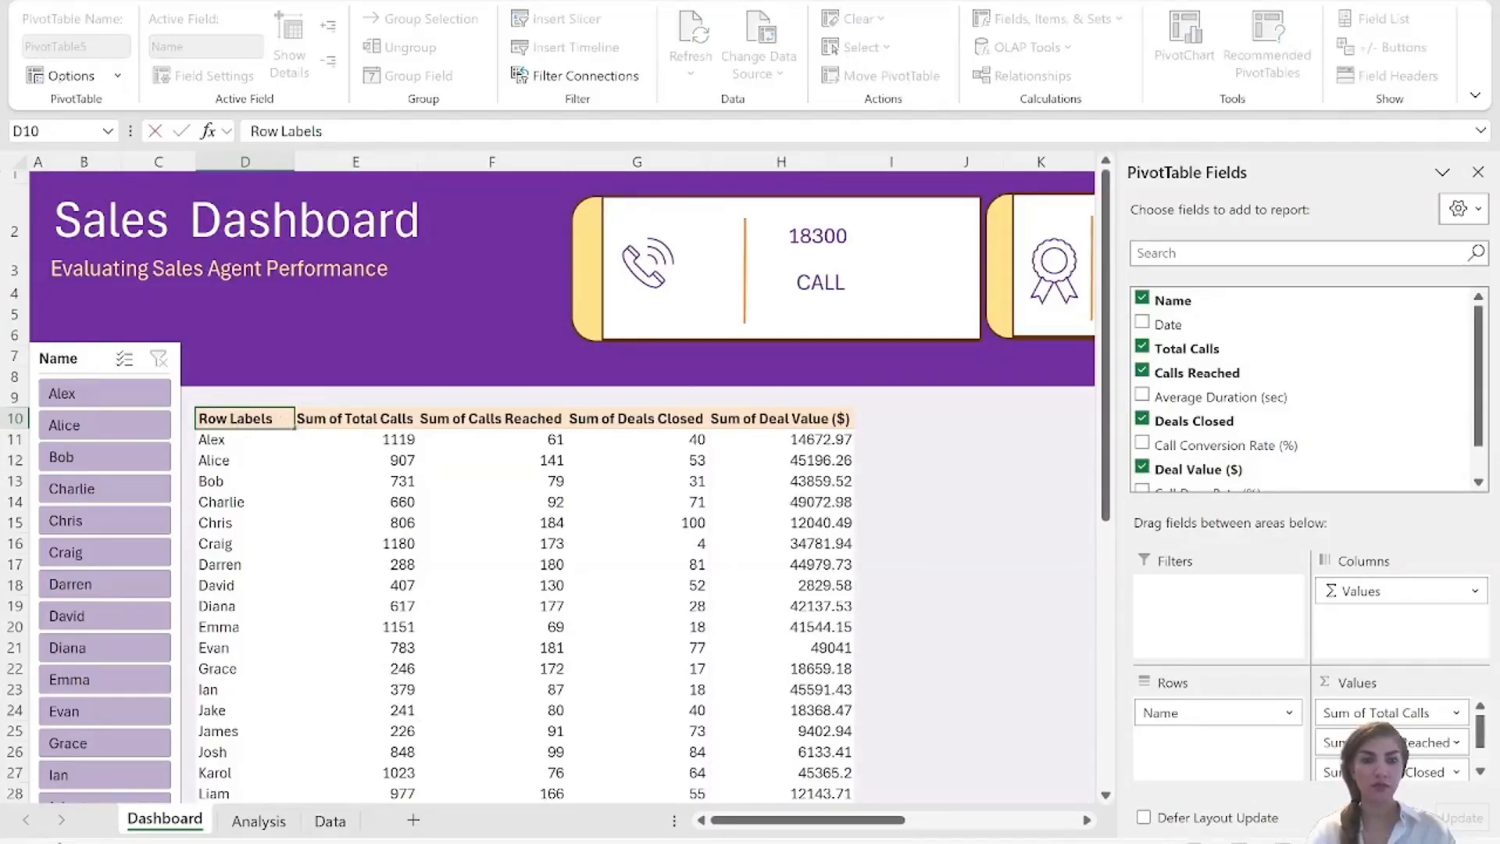
{"action": "left_click_drag", "start_coordinate": [275, 419], "coordinate": [192, 416]}
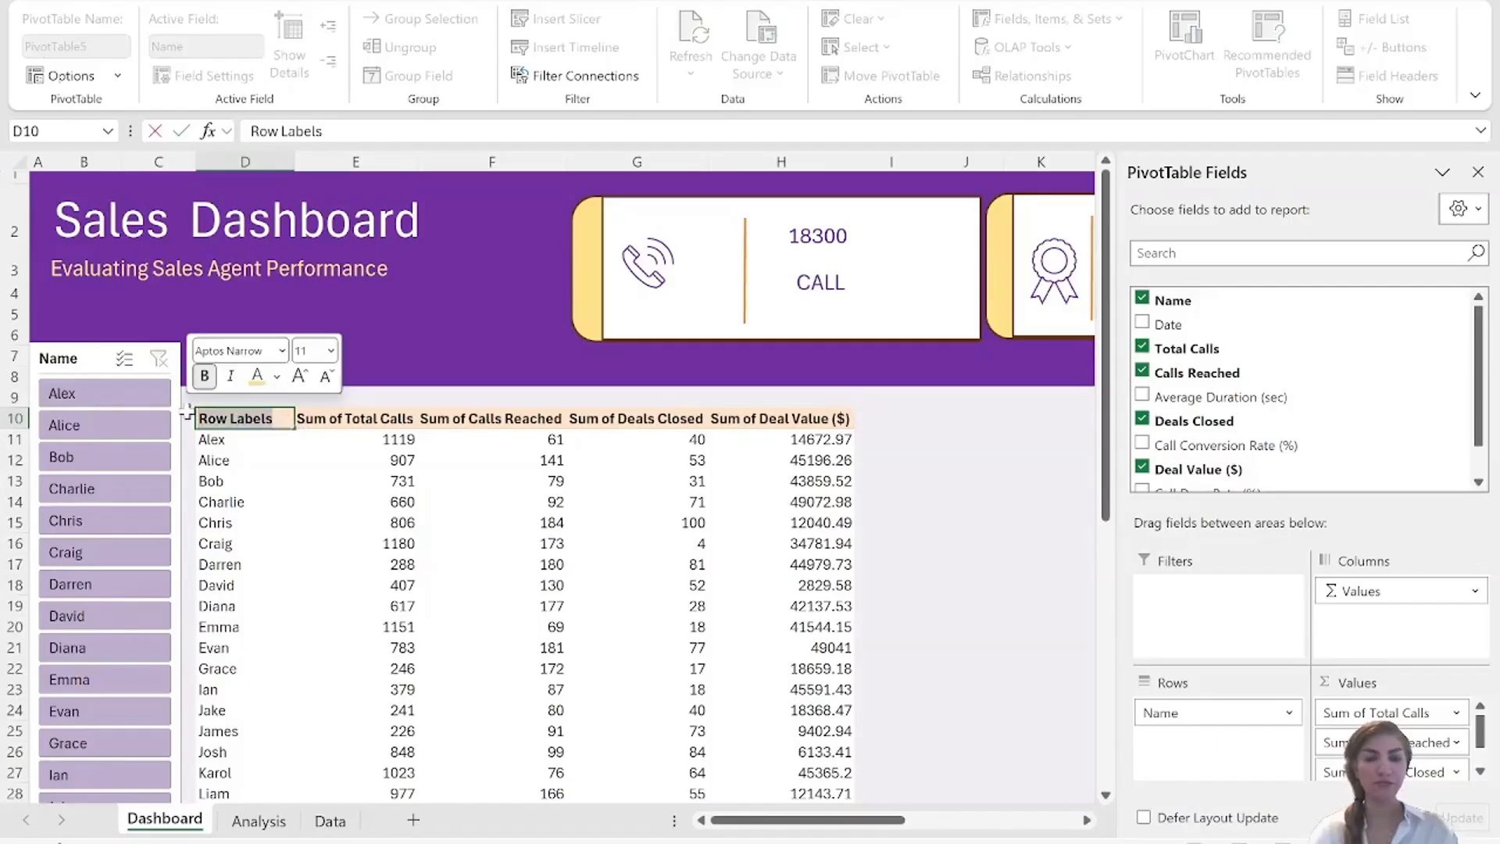
{"action": "type", "text": "Name"}
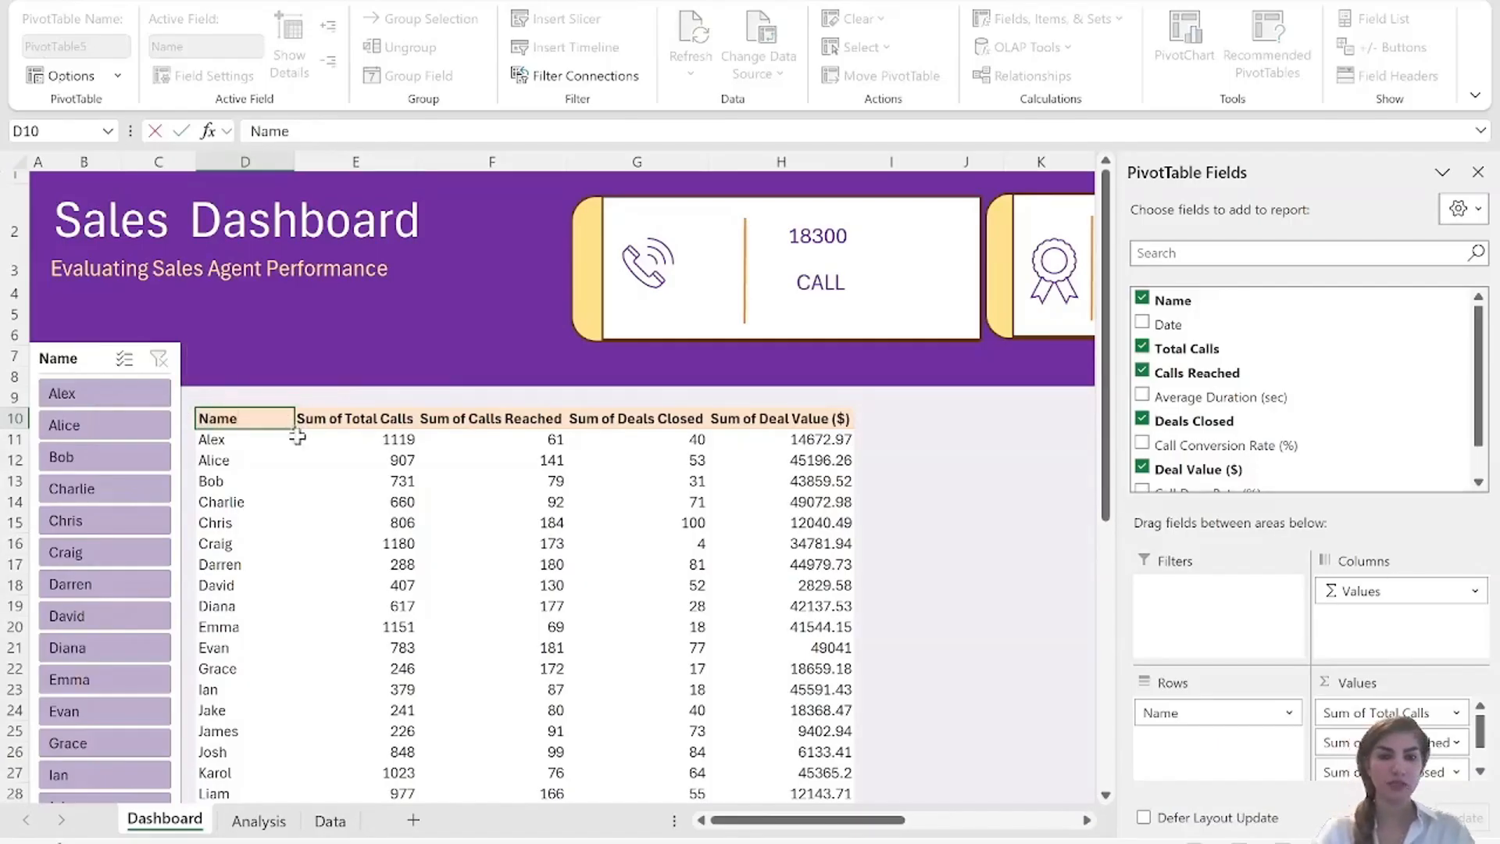
Replace "sum of" with nothing in the four value headers of the PivotTable using Find and Replace.
{"action": "left_click_drag", "start_coordinate": [304, 420], "coordinate": [783, 422]}
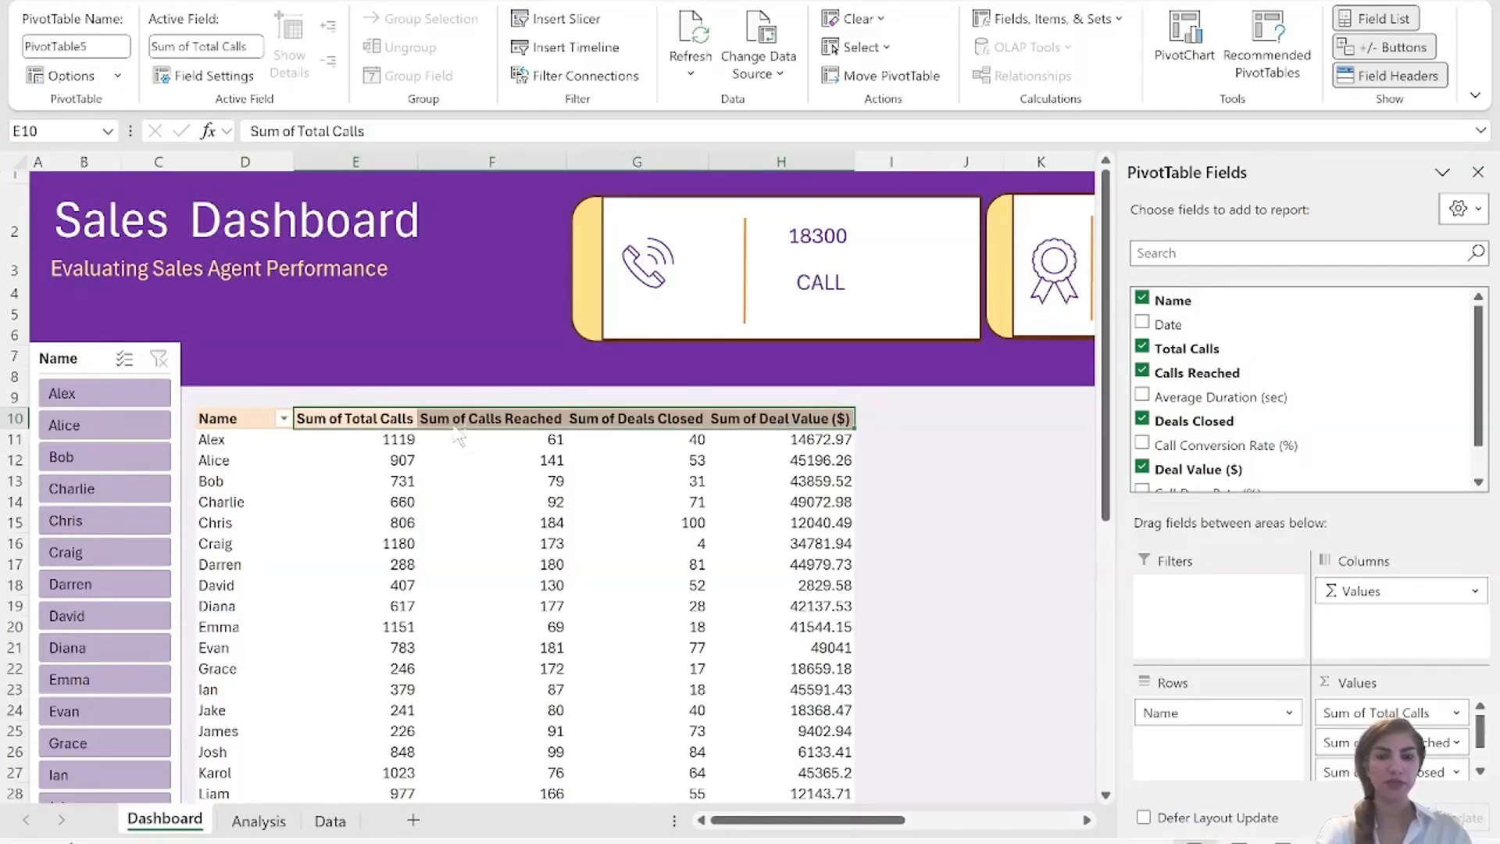
{"action": "key", "text": "ctrl+h"}
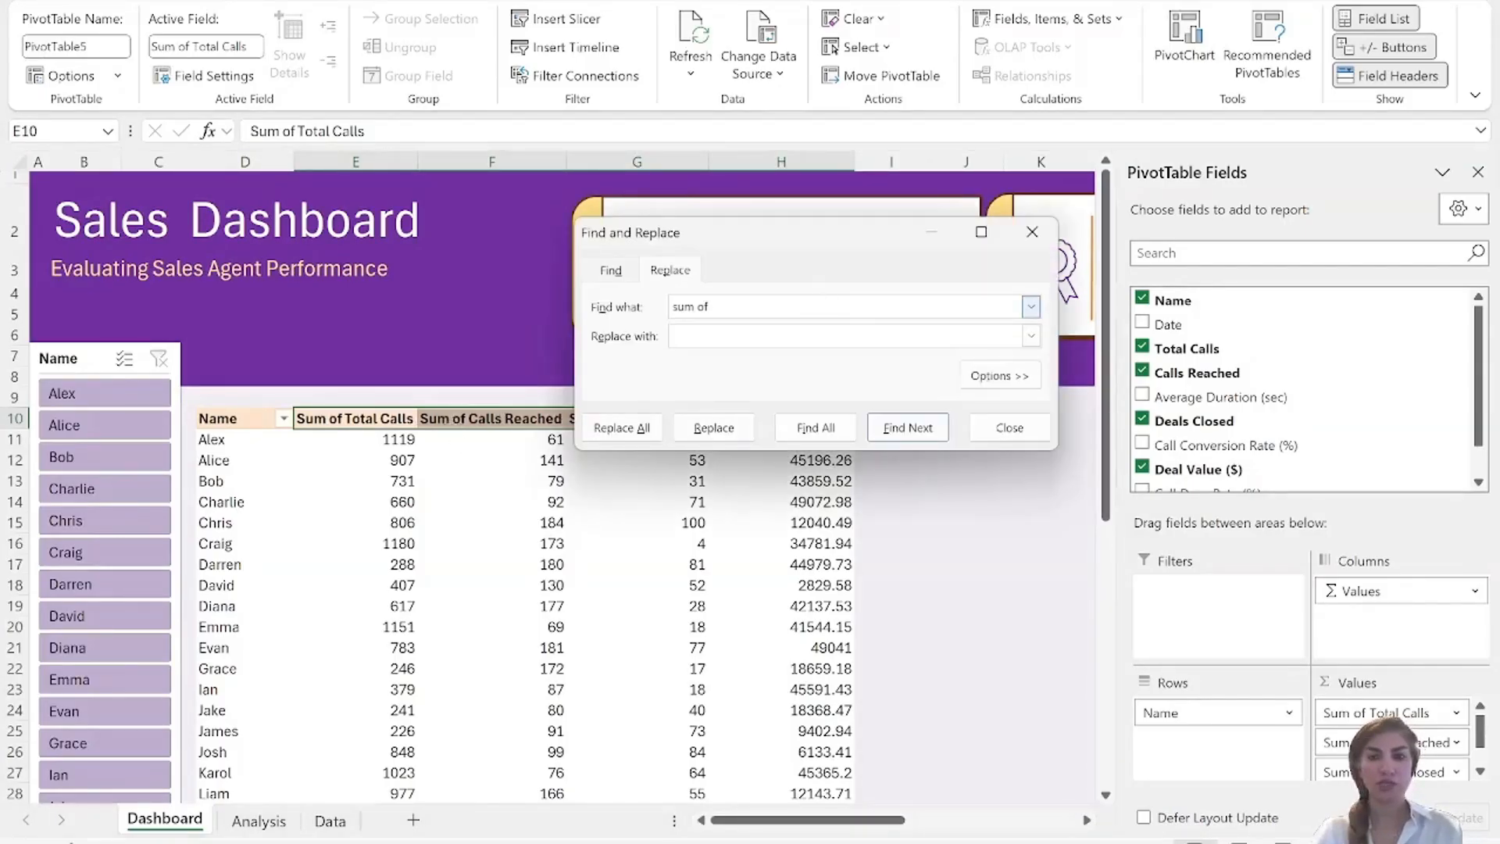
{"action": "left_click", "coordinate": [814, 342]}
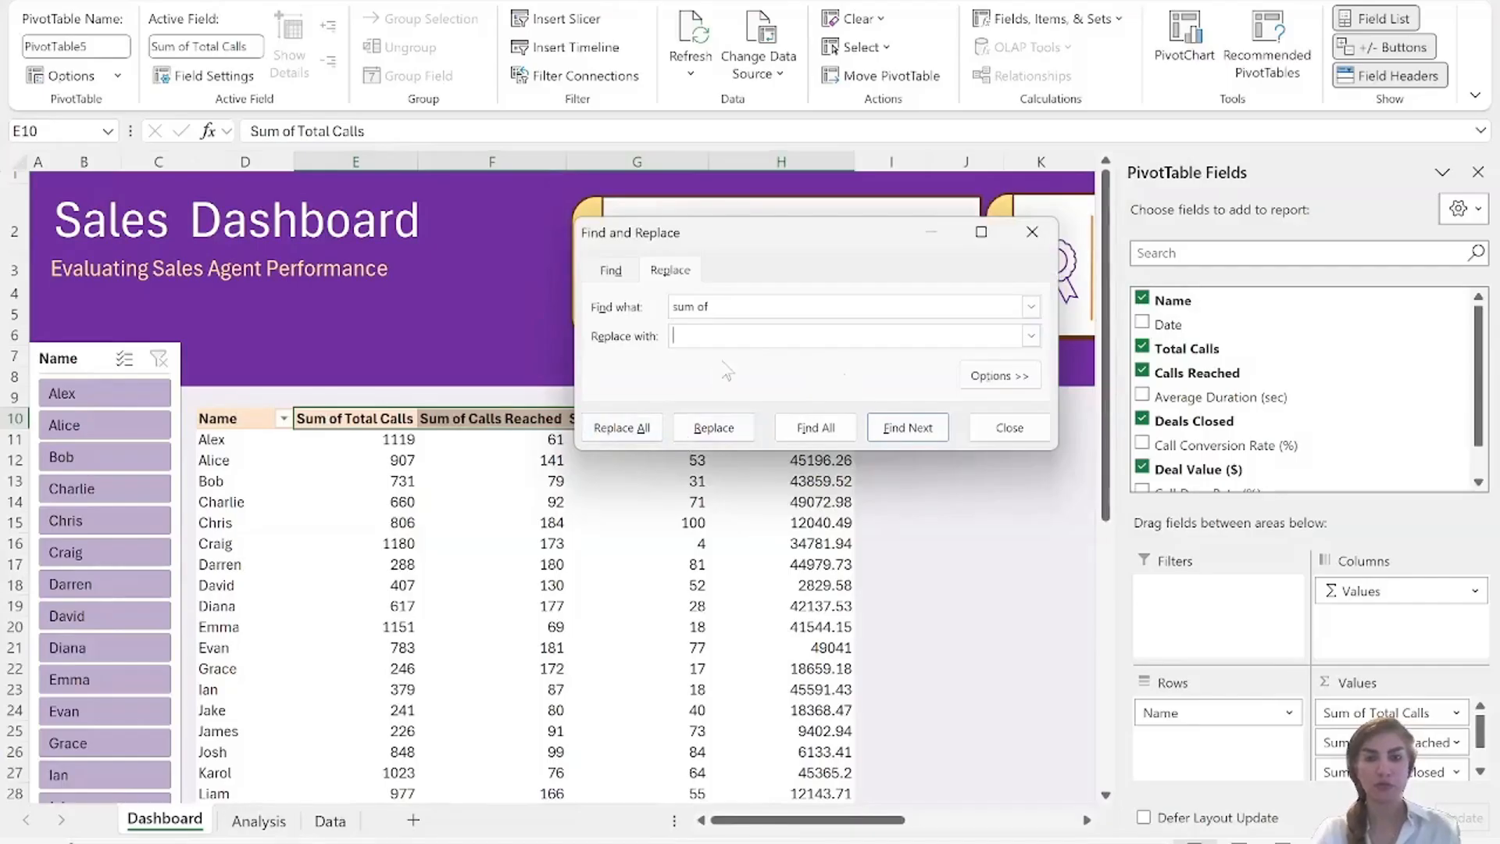
{"action": "left_click", "coordinate": [622, 429]}
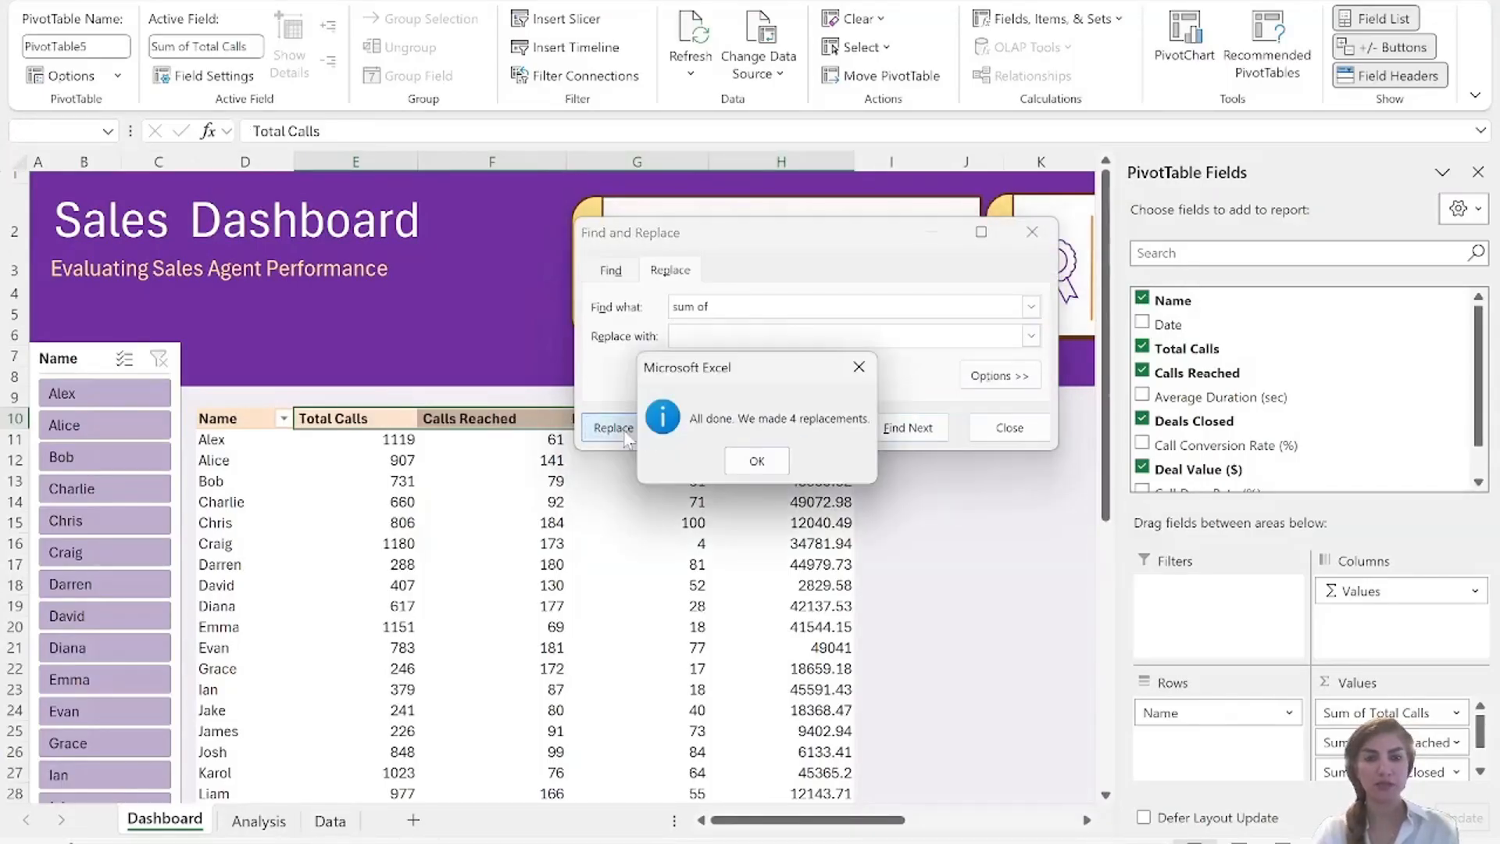
{"action": "left_click", "coordinate": [760, 463]}
{"action": "key", "text": "Escape"}
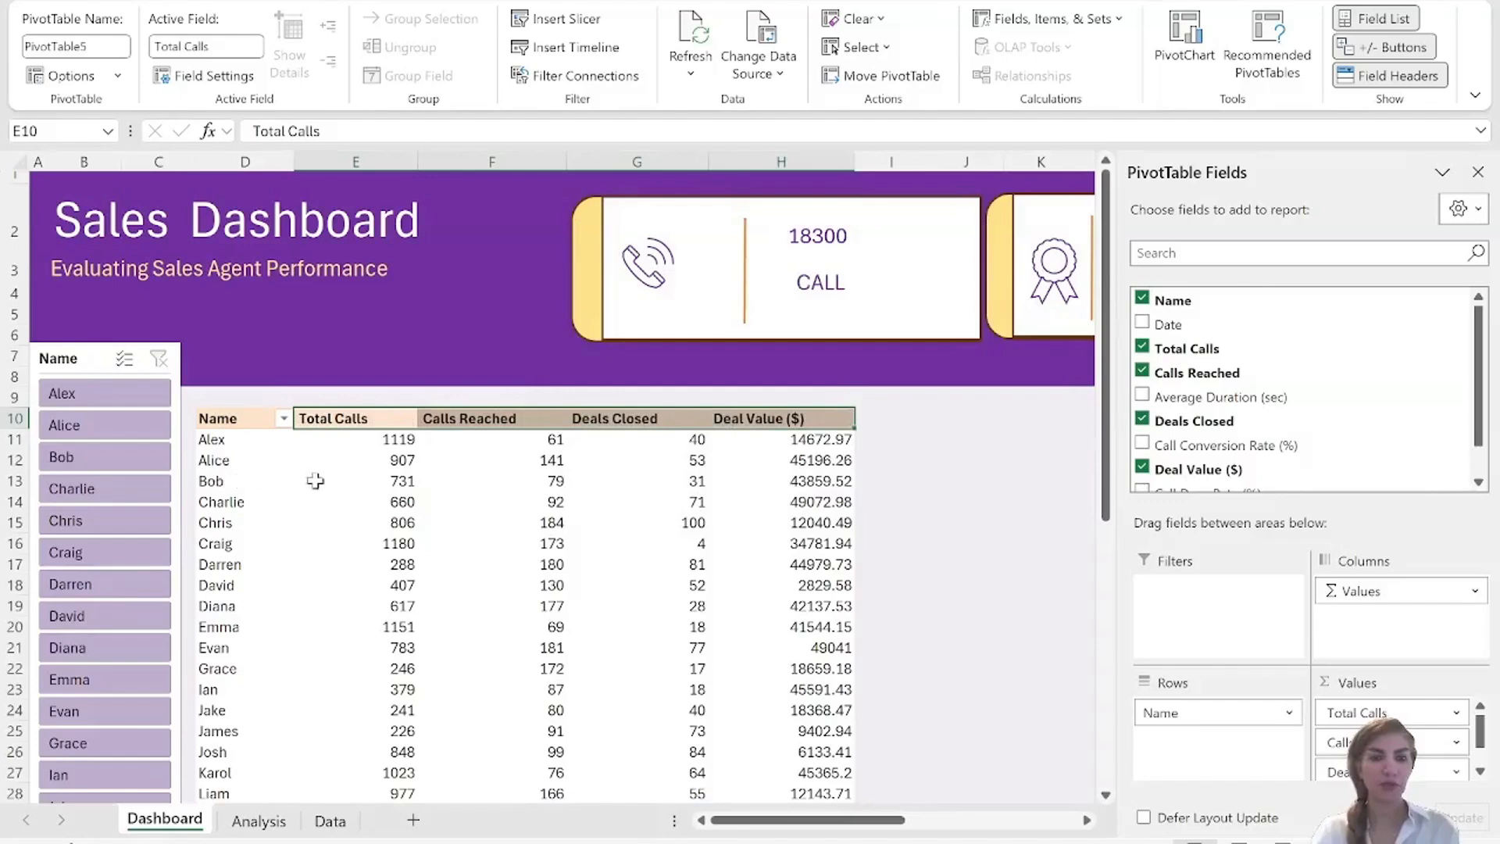
Apply the light purple PivotTable style to the agent performance PivotTable.
{"action": "left_click_drag", "start_coordinate": [214, 418], "coordinate": [813, 407]}
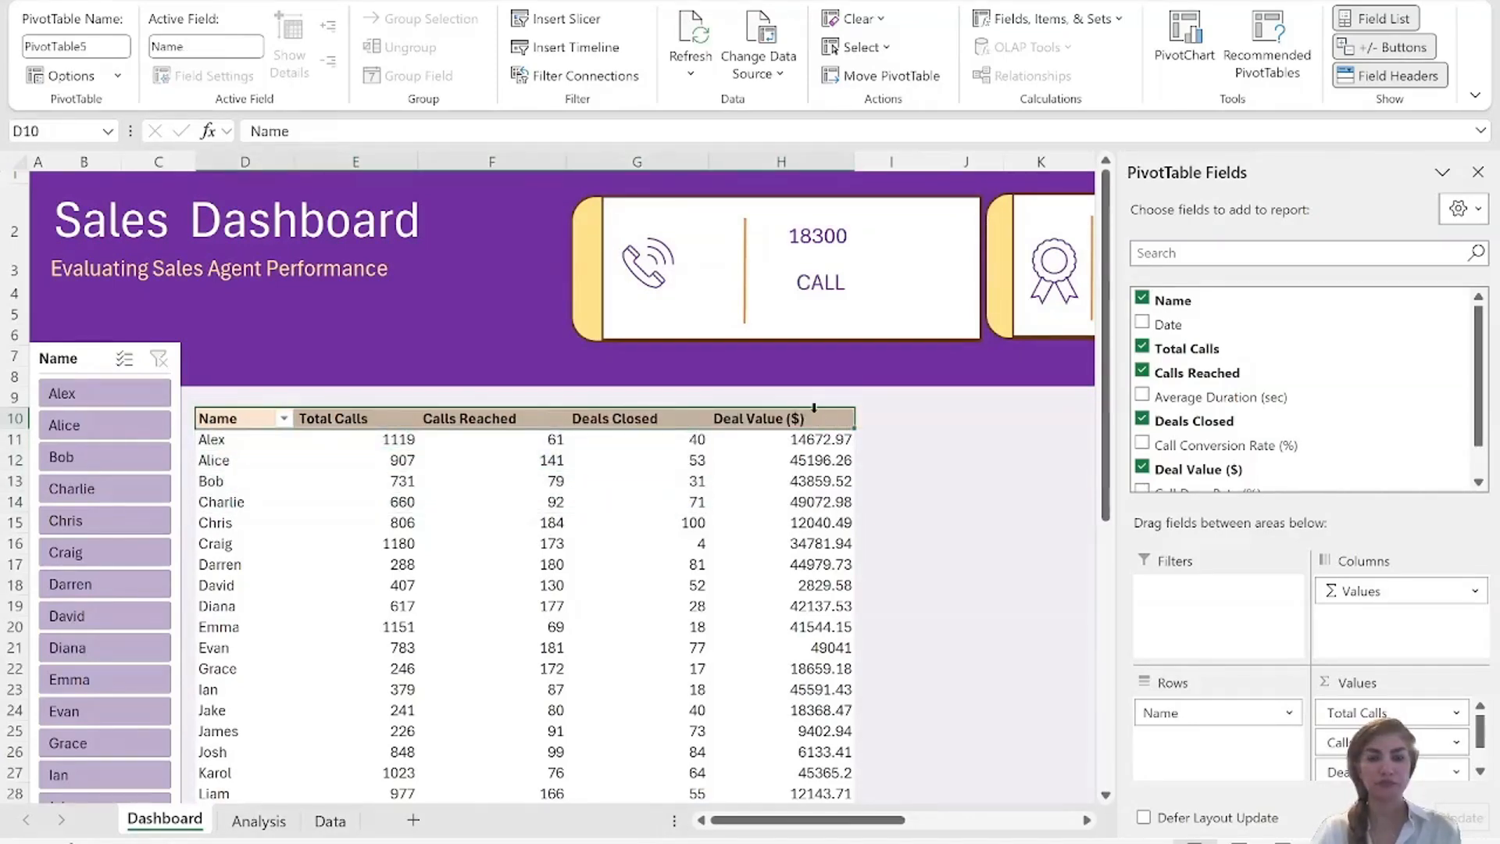
{"action": "left_click", "coordinate": [814, 407]}
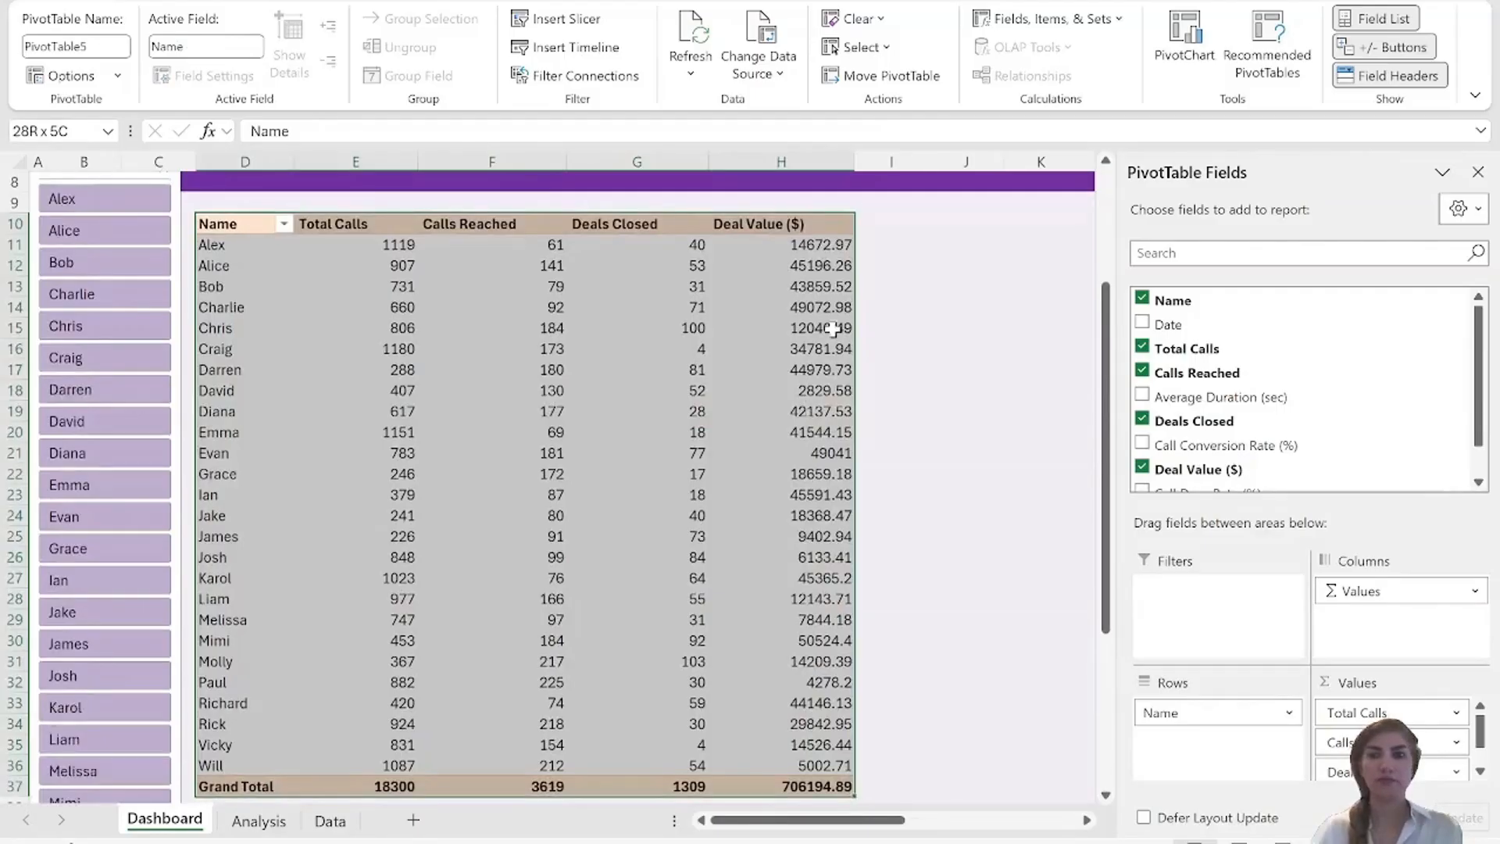
{"action": "left_click", "coordinate": [1094, 0]}
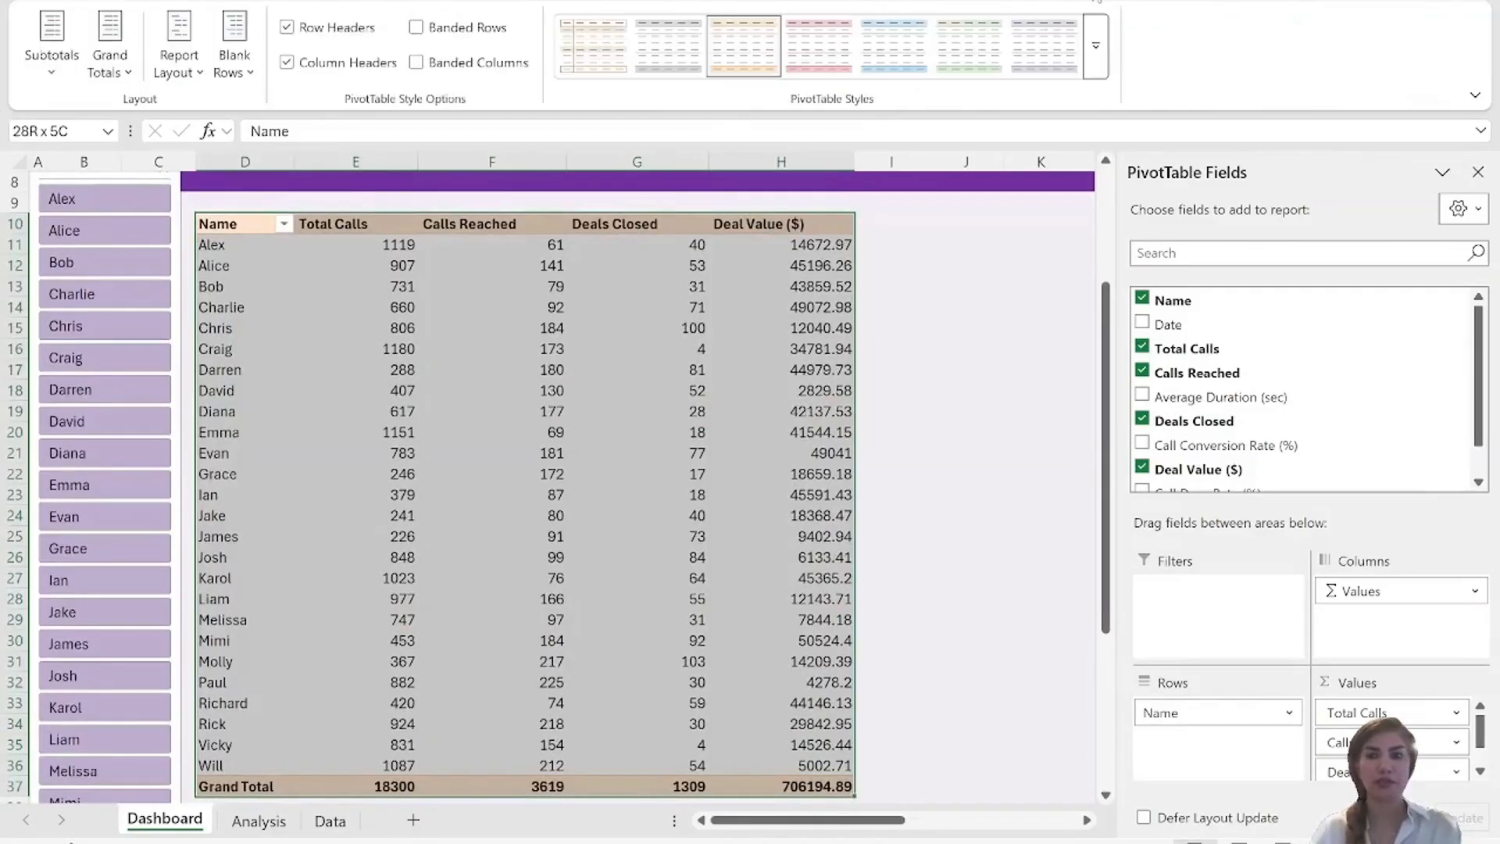
{"action": "left_click", "coordinate": [1049, 48]}
{"action": "left_click", "coordinate": [637, 348]}
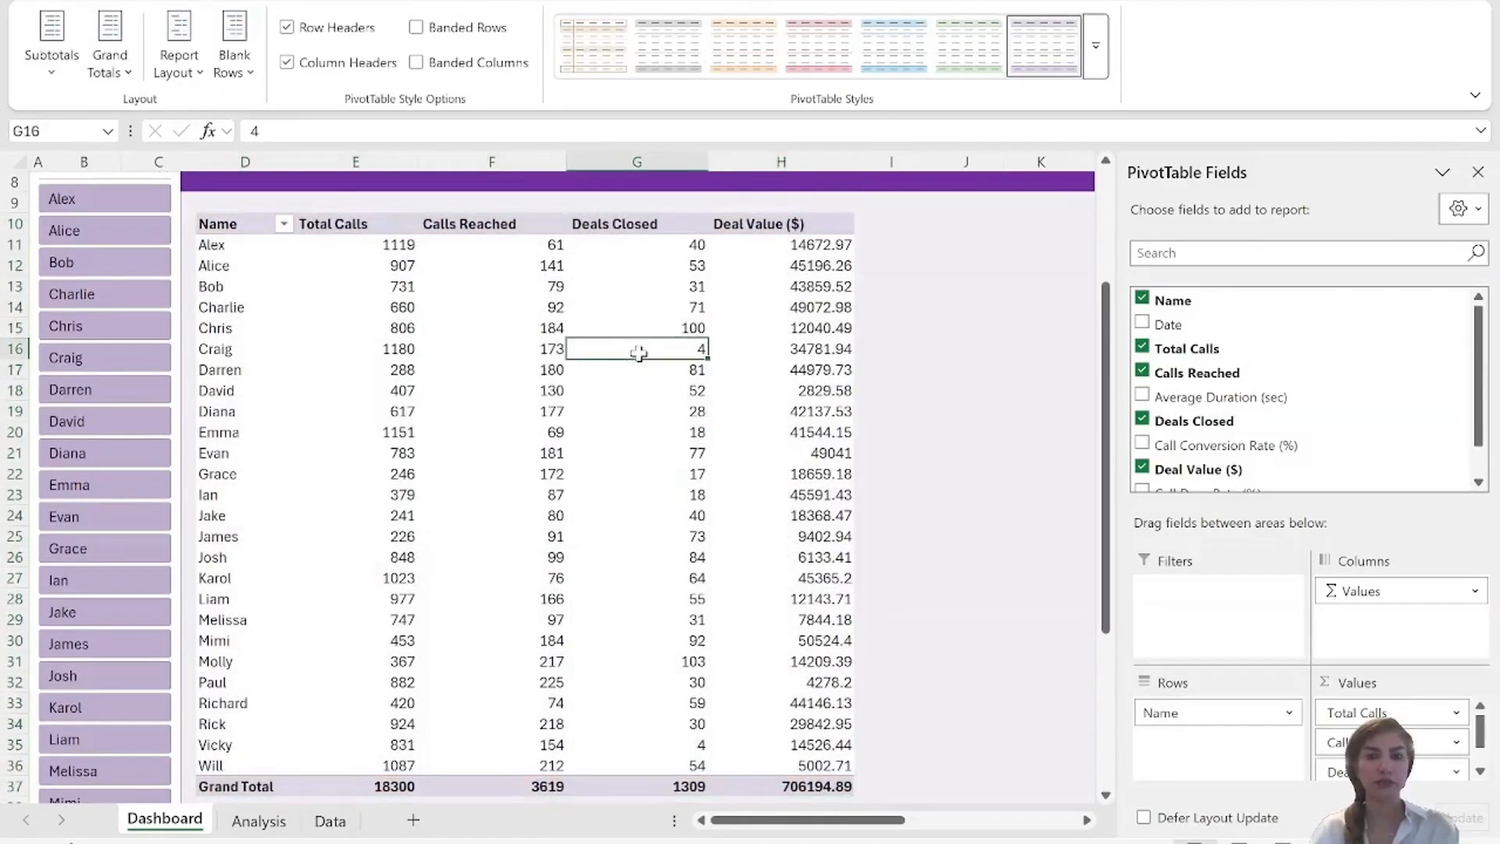
Fill the PivotTable's agent rows D11:H36 with the pale lavender recent color.
{"action": "left_click", "coordinate": [205, 245]}
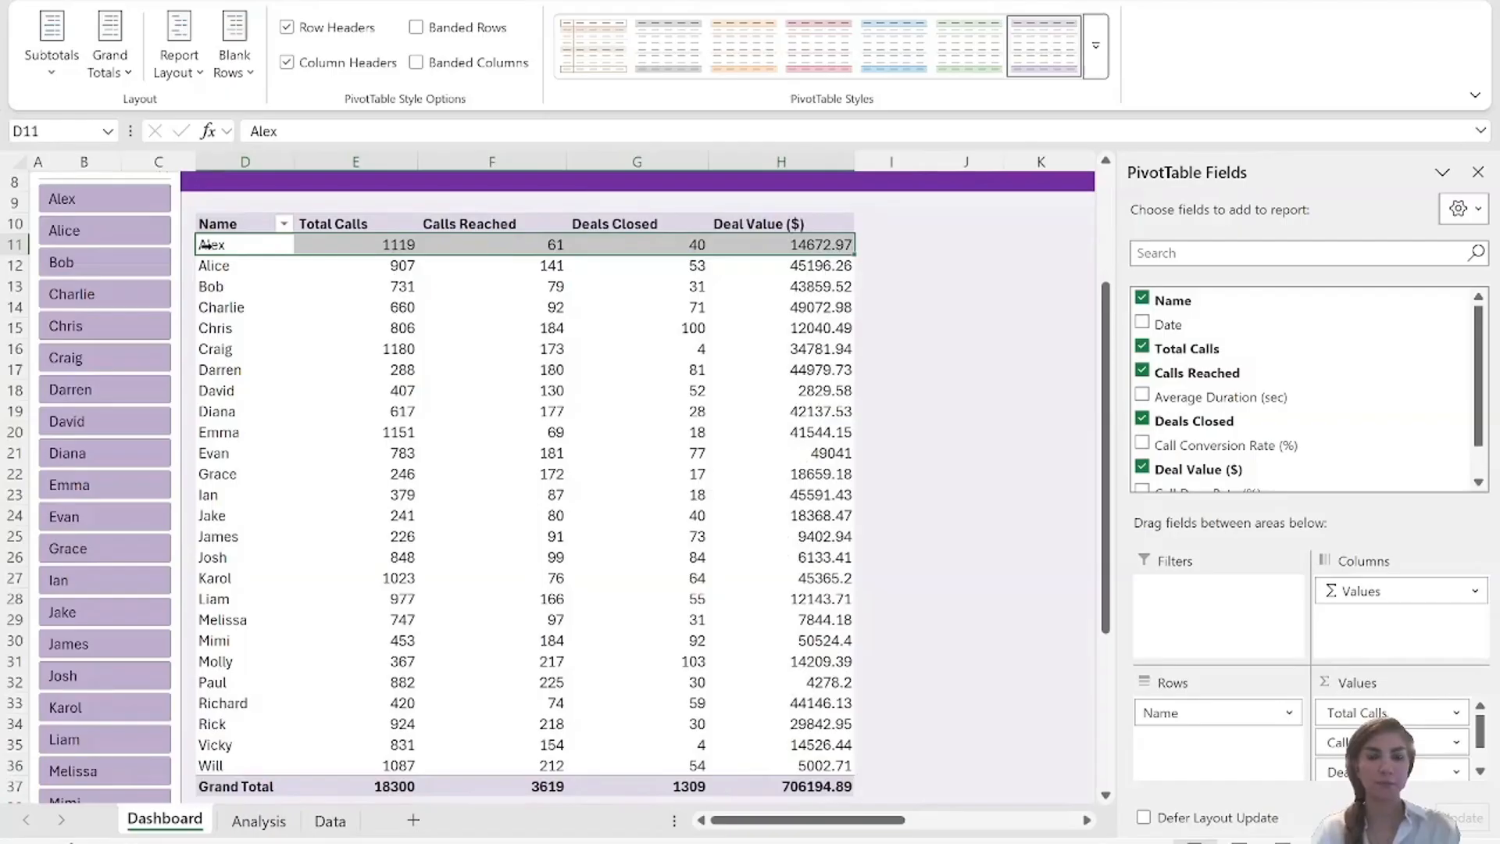
{"action": "left_click_drag", "start_coordinate": [206, 245], "coordinate": [206, 766]}
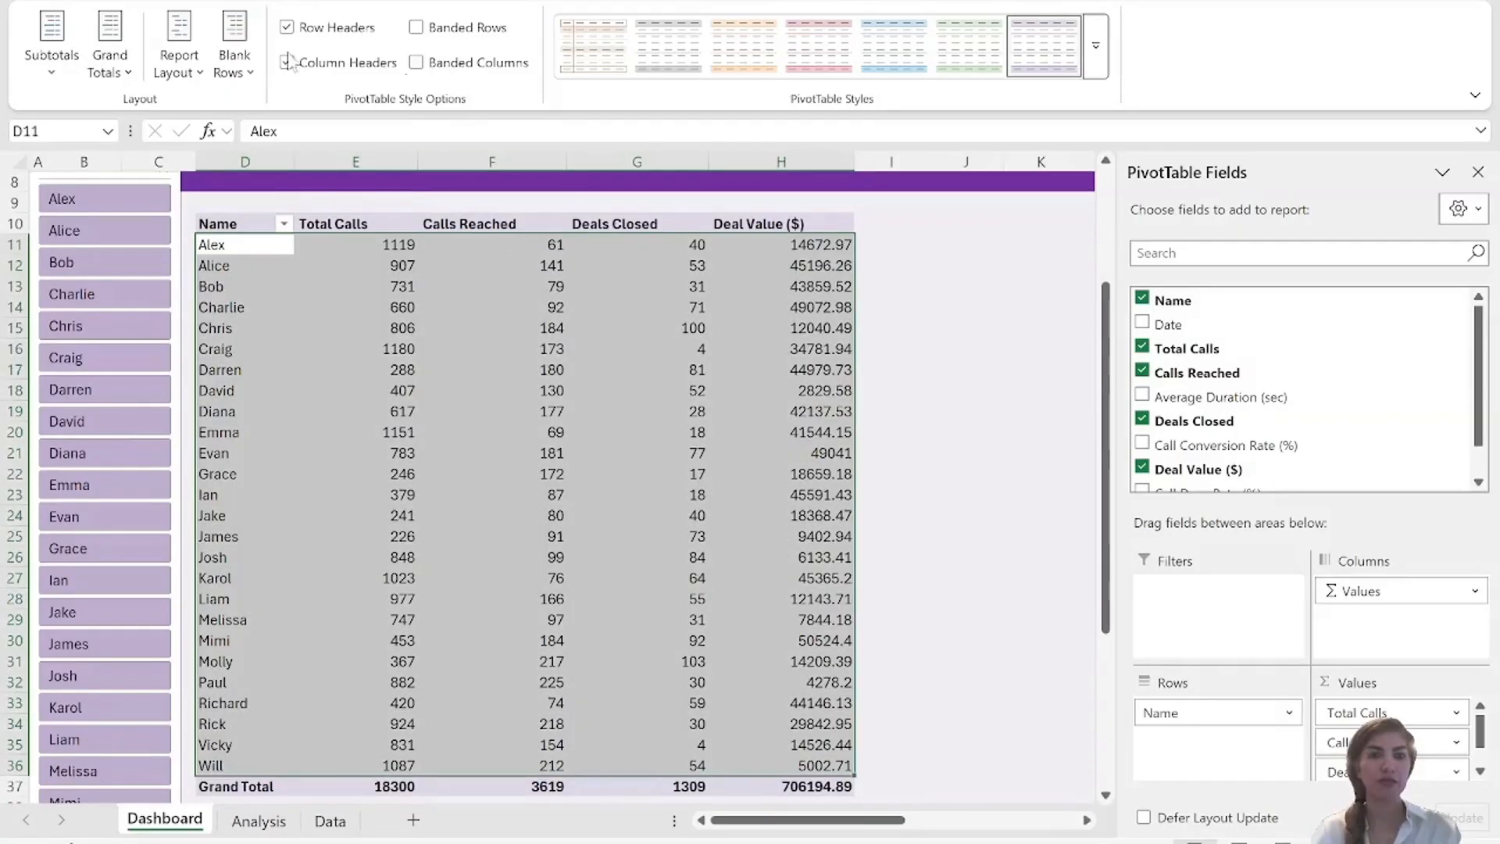
{"action": "left_click", "coordinate": [86, 2]}
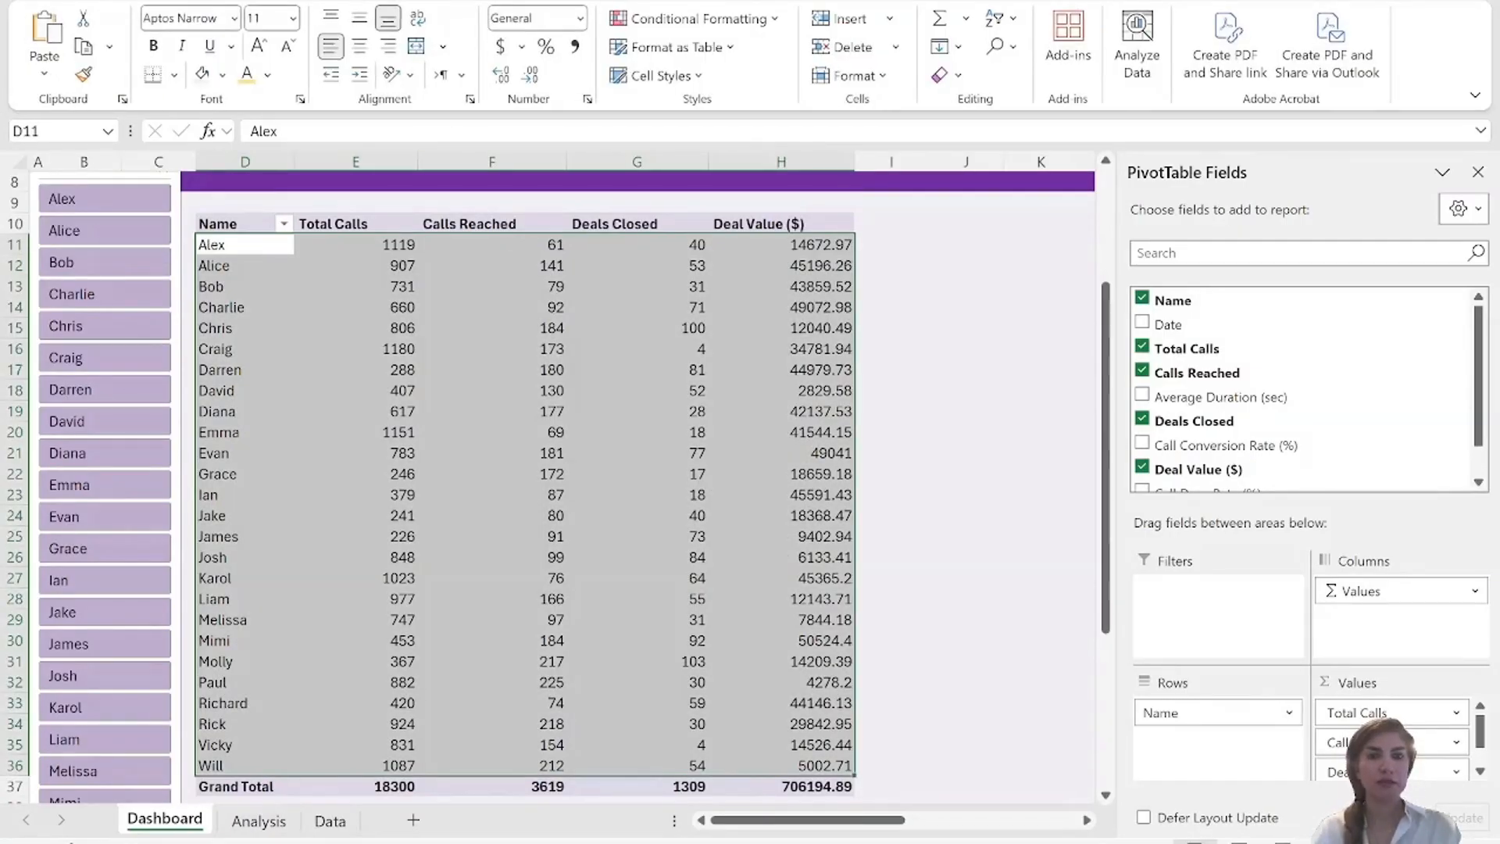
{"action": "left_click", "coordinate": [223, 75]}
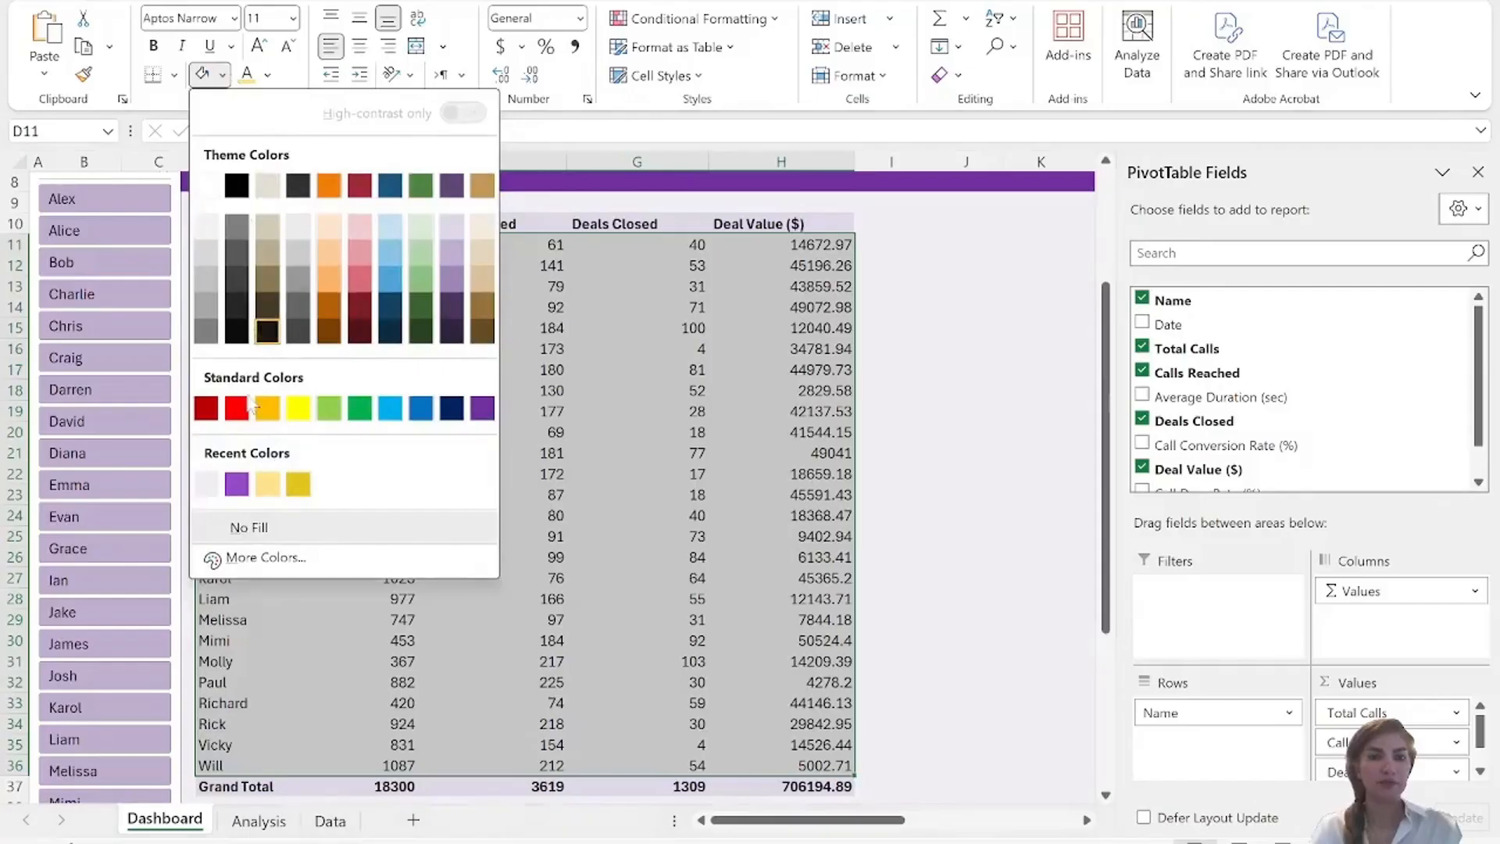
{"action": "left_click", "coordinate": [207, 484]}
{"action": "left_click", "coordinate": [610, 520]}
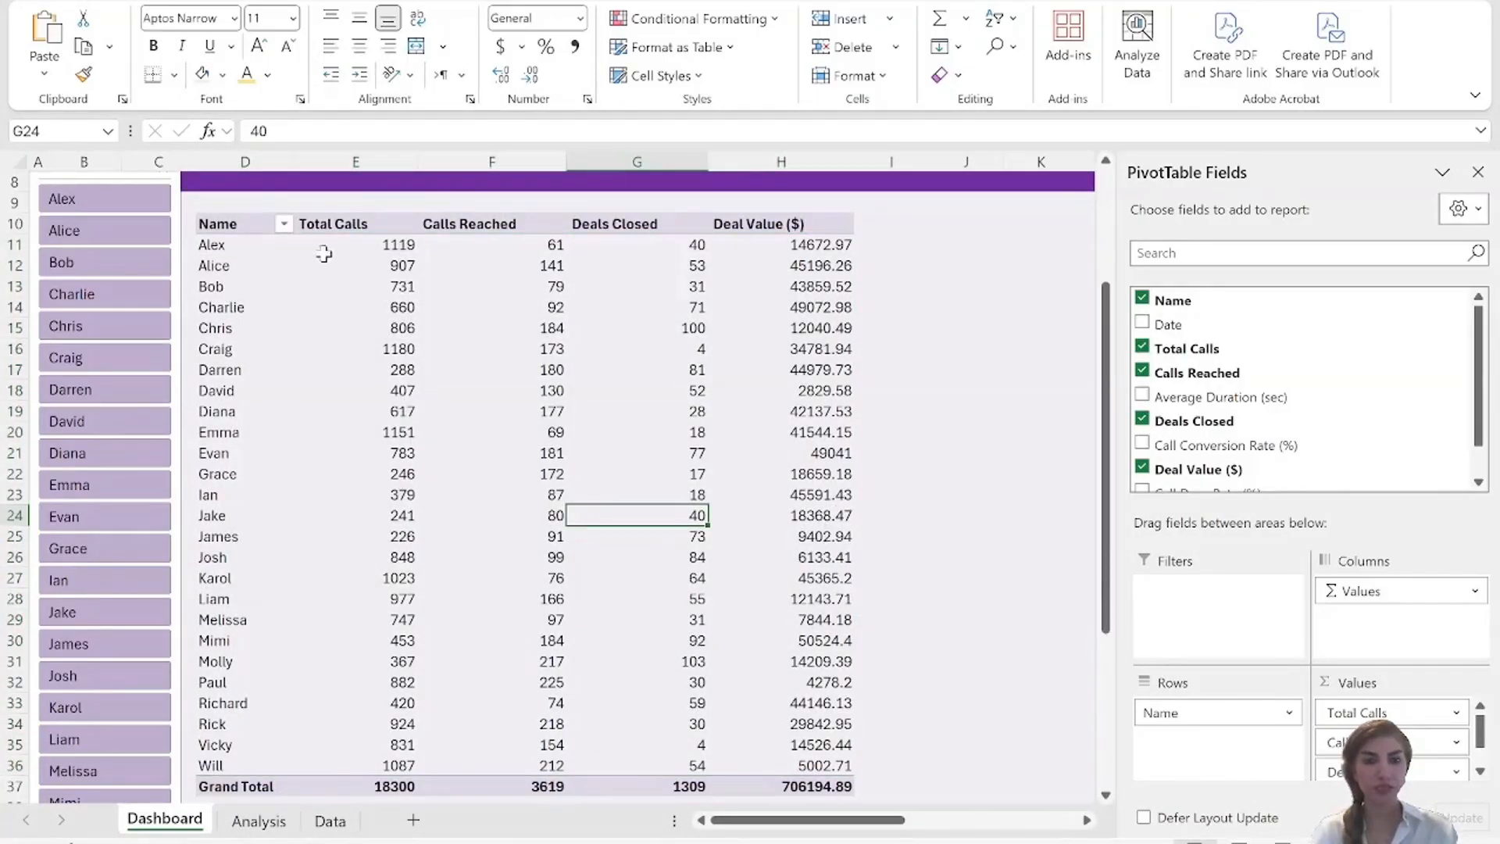
Format the Total Calls, Calls Reached and Deals Closed values in E11:G36 as Number with 0 decimals and a 1000 separator.
{"action": "left_click_drag", "start_coordinate": [324, 249], "coordinate": [639, 774]}
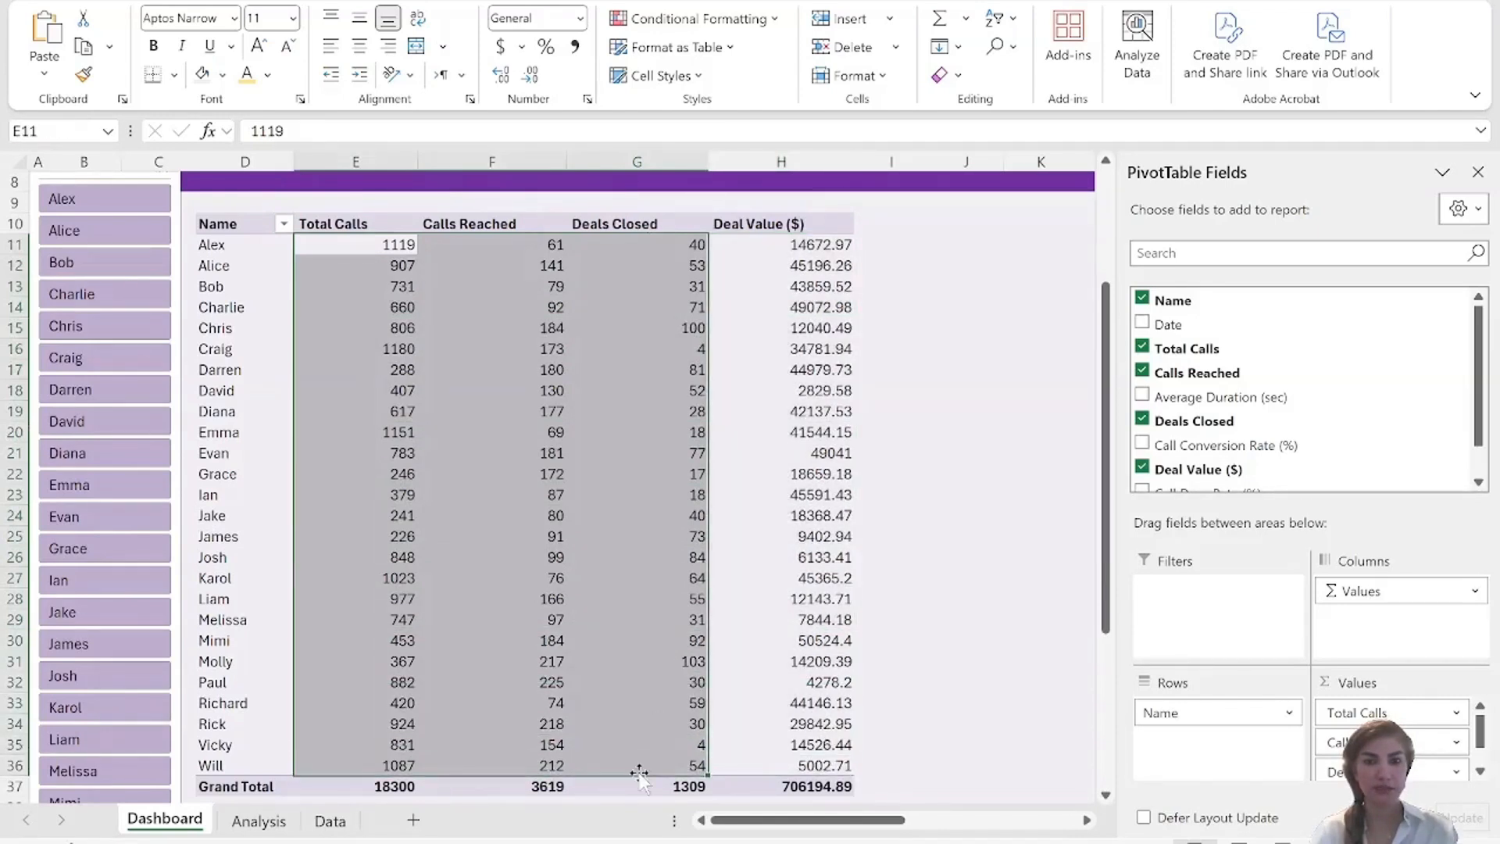
{"action": "right_click", "coordinate": [614, 419]}
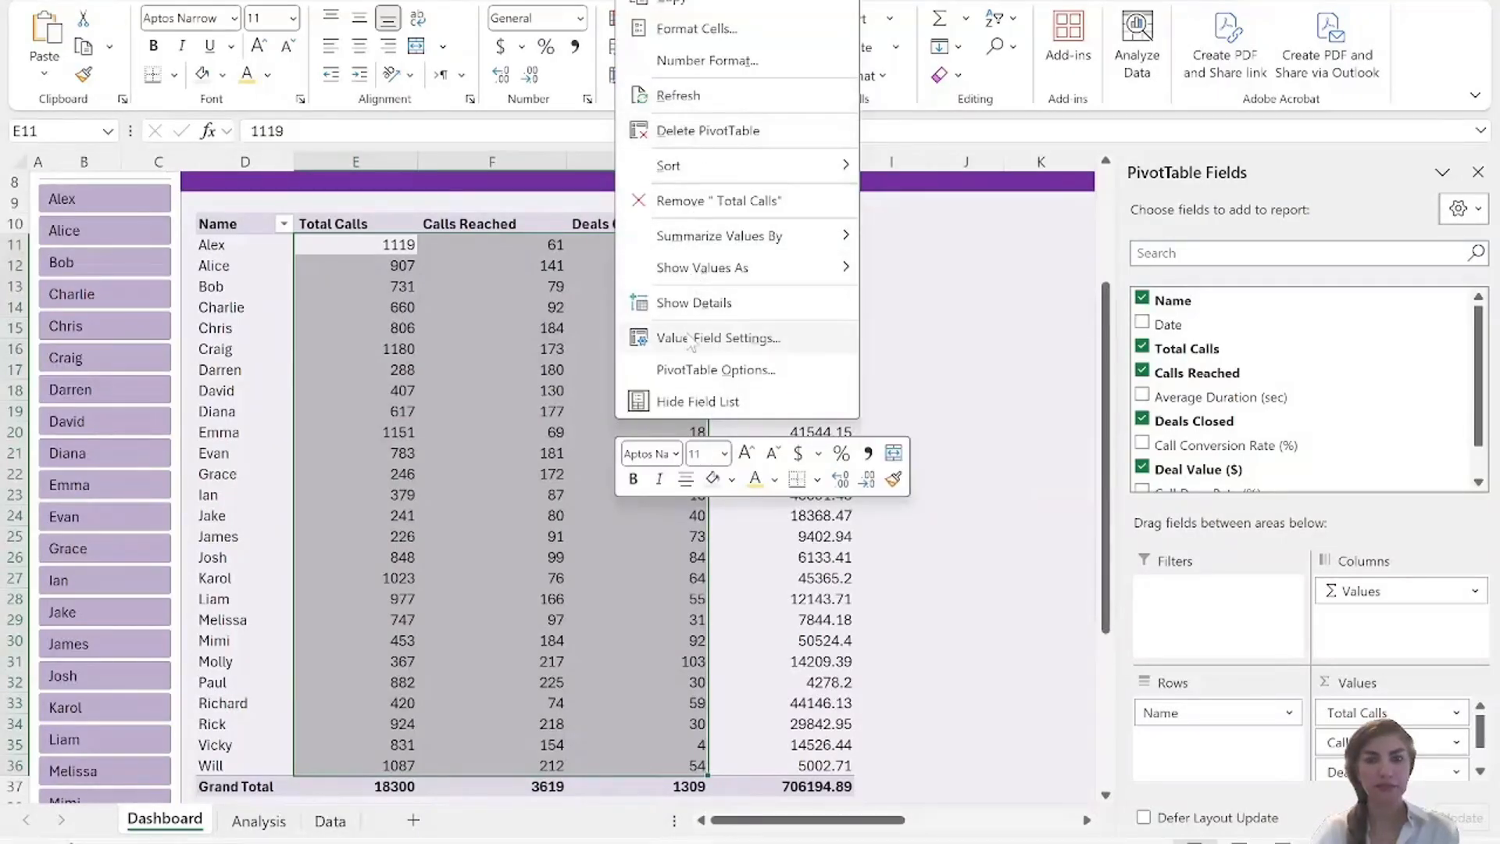
{"action": "left_click", "coordinate": [698, 29]}
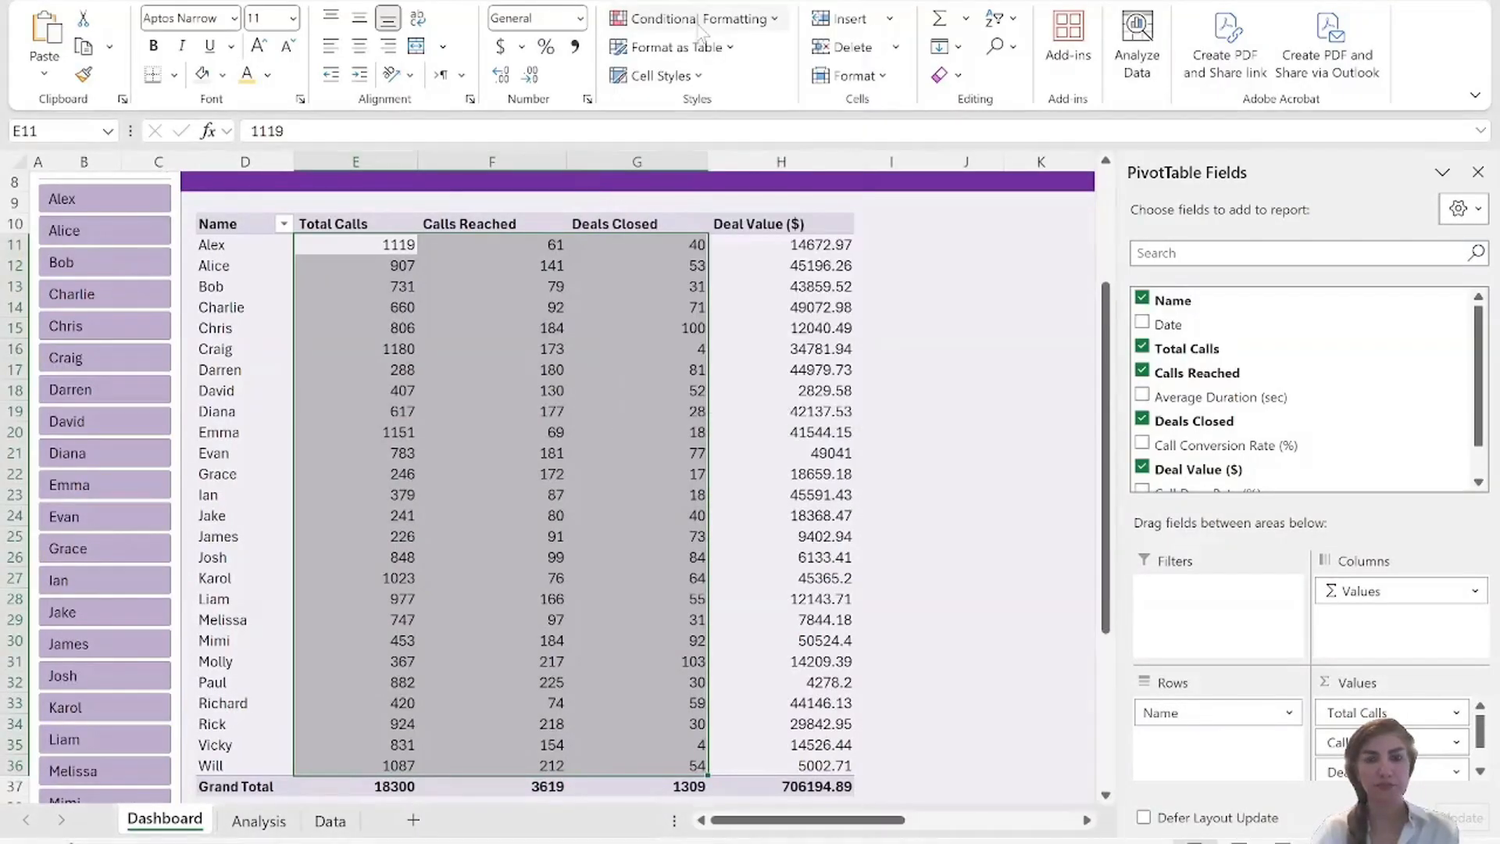
{"action": "left_click", "coordinate": [464, 42]}
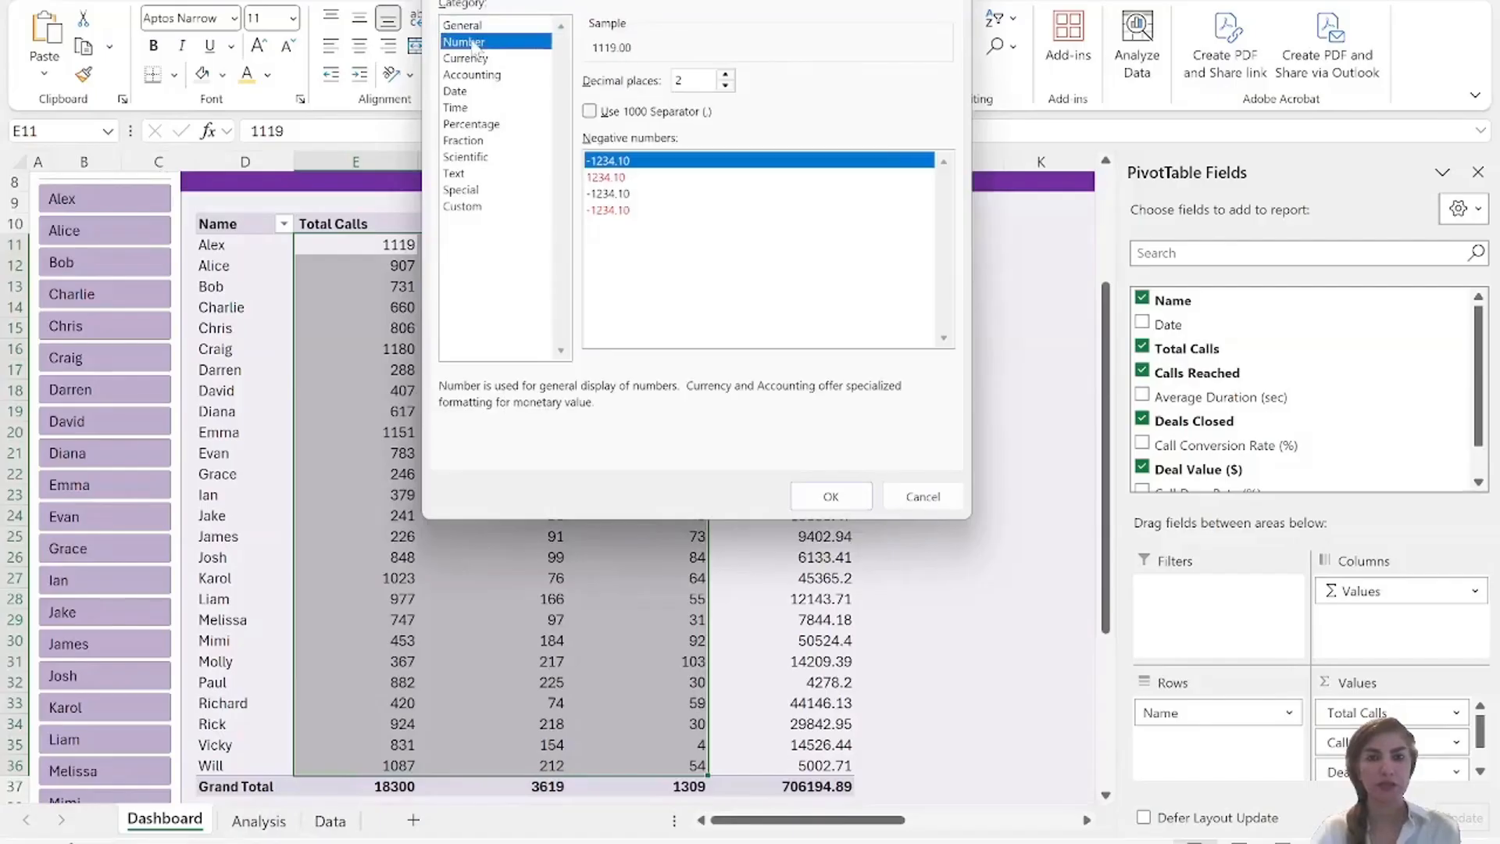
{"action": "left_click", "coordinate": [589, 111]}
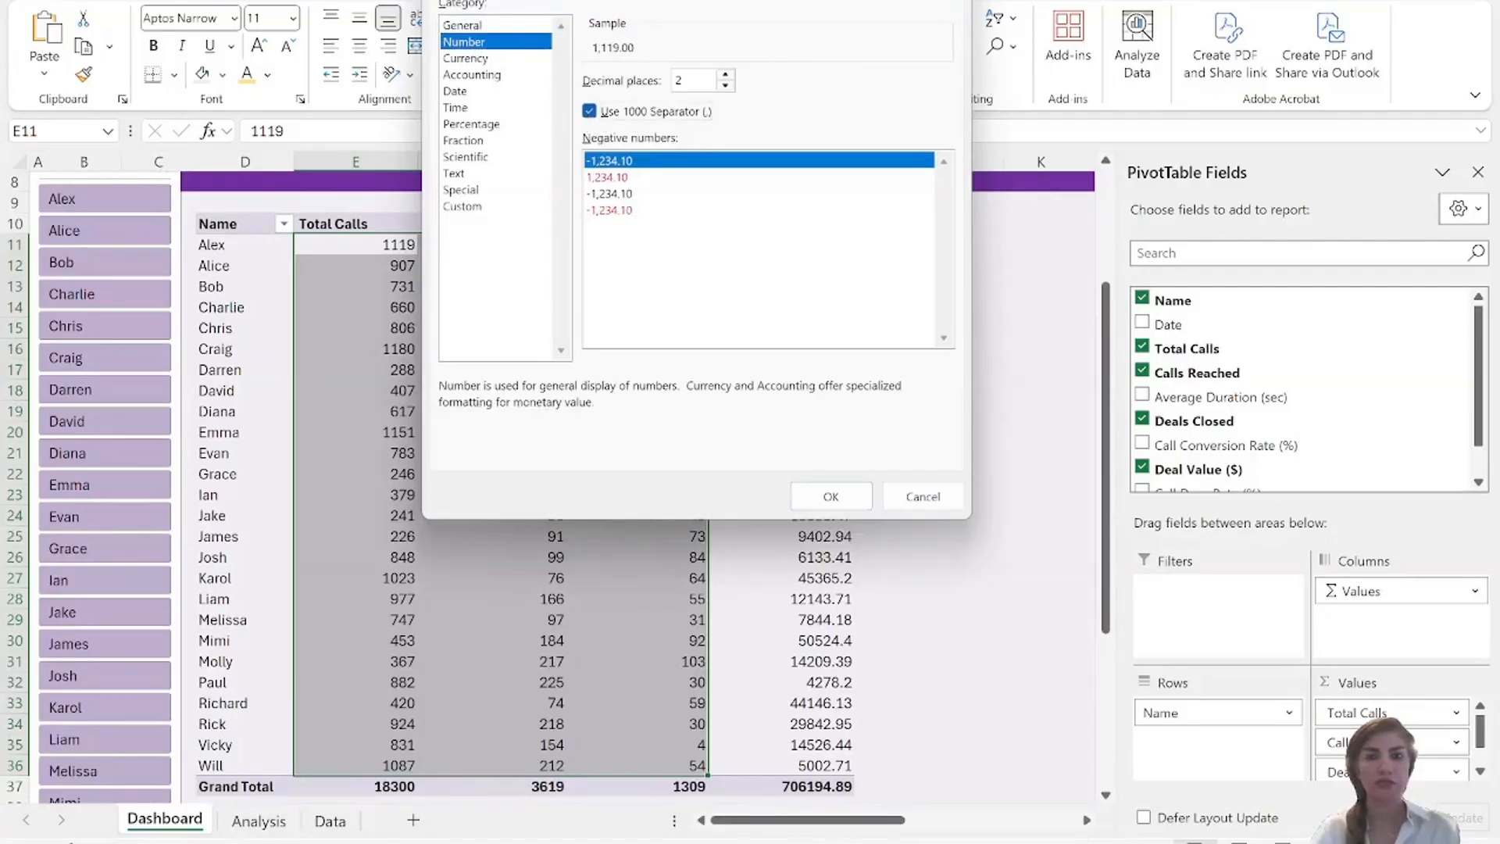
{"action": "key", "text": "BackSpace"}
{"action": "type", "text": "0"}
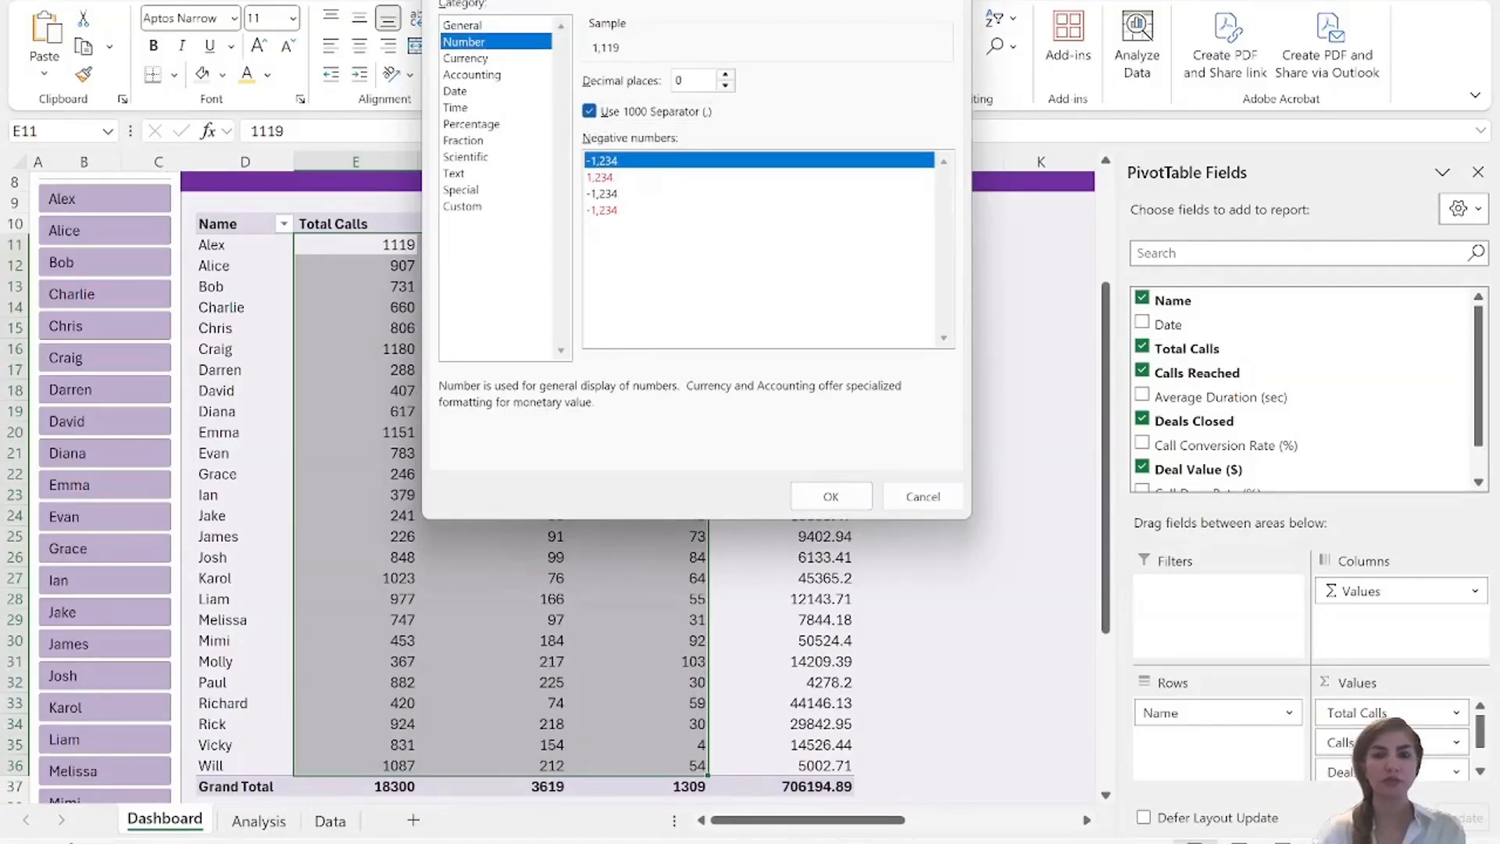
{"action": "left_click", "coordinate": [831, 500]}
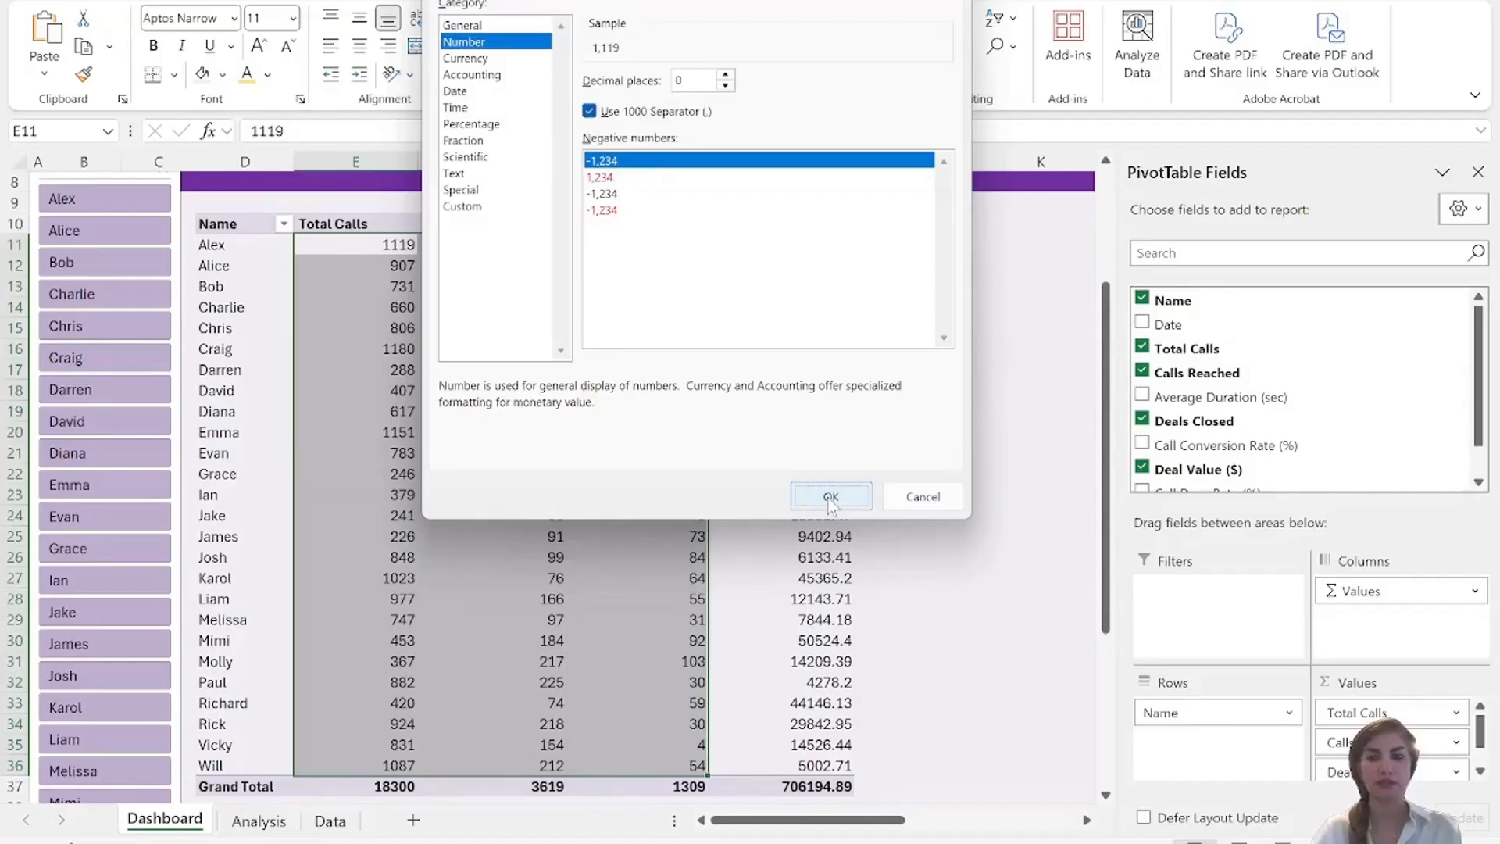
Format the Deal Value ($) column, including its grand total, as Currency with the $ symbol and 0 decimal places.
{"action": "left_click", "coordinate": [744, 245]}
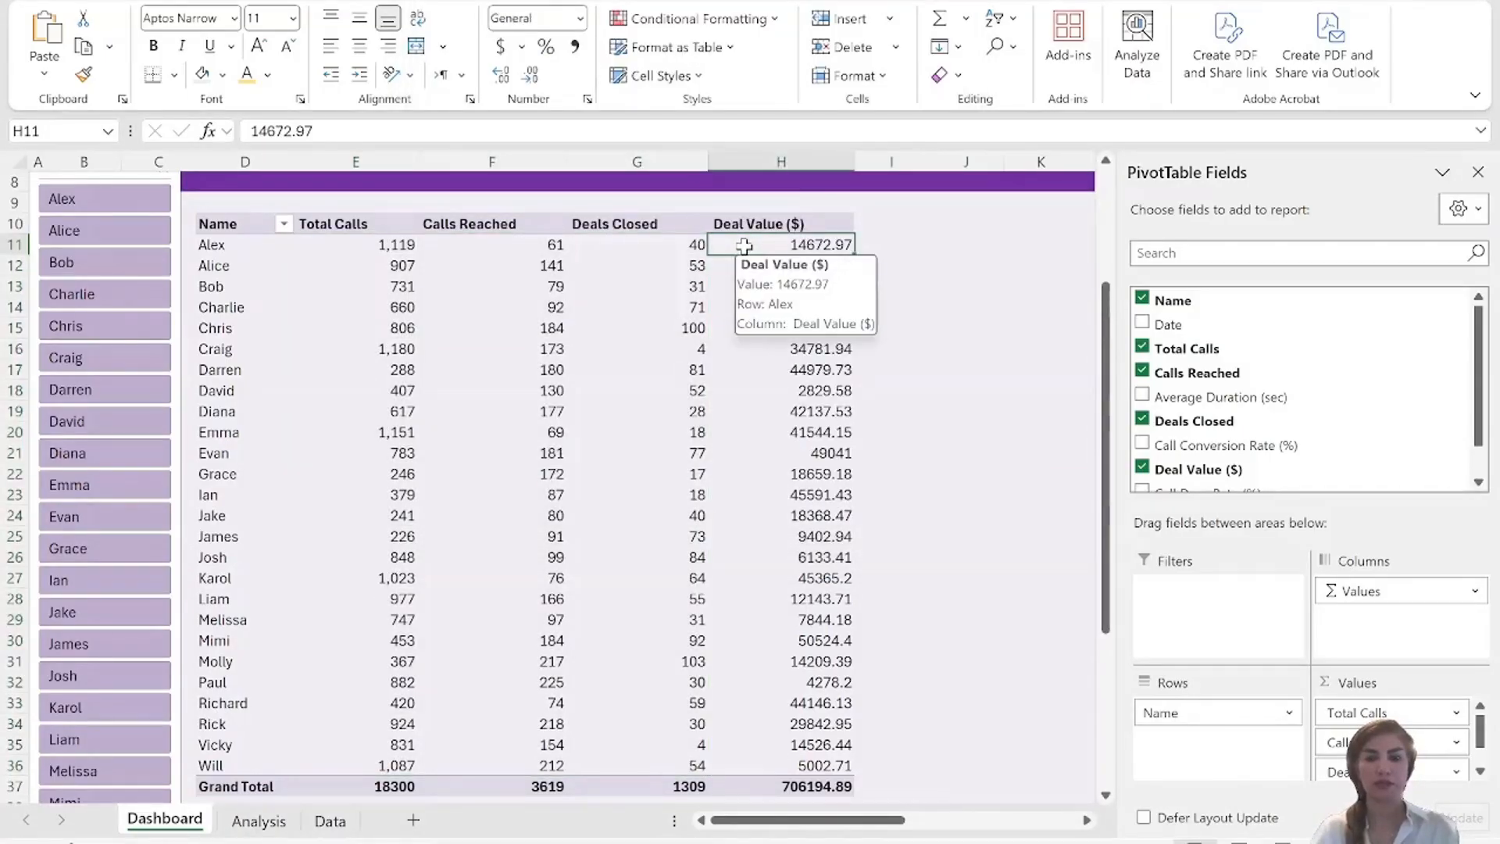
{"action": "key", "text": "ctrl+shift+Down"}
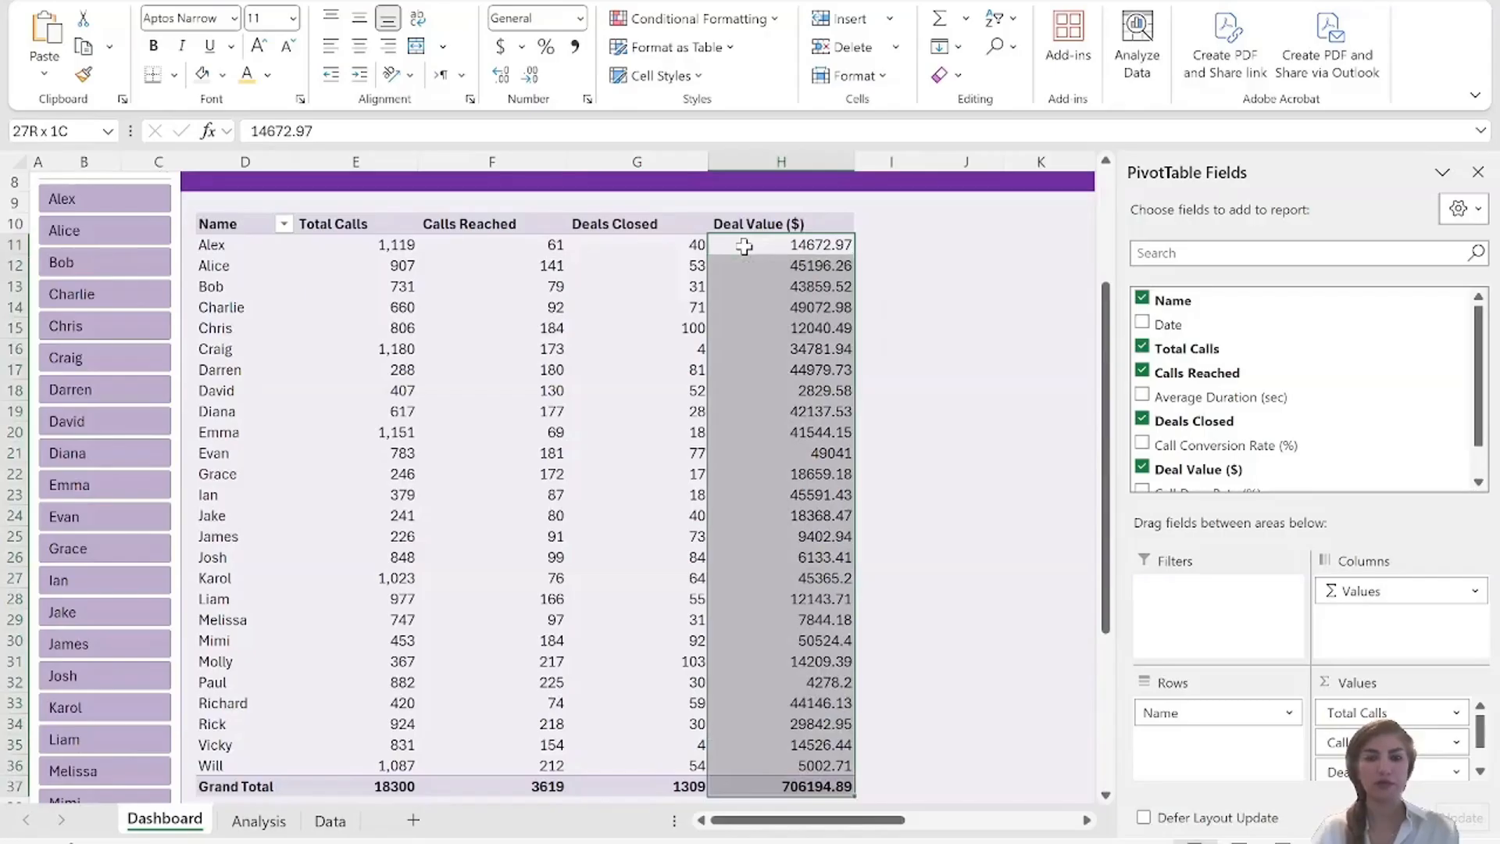
{"action": "right_click", "coordinate": [781, 248]}
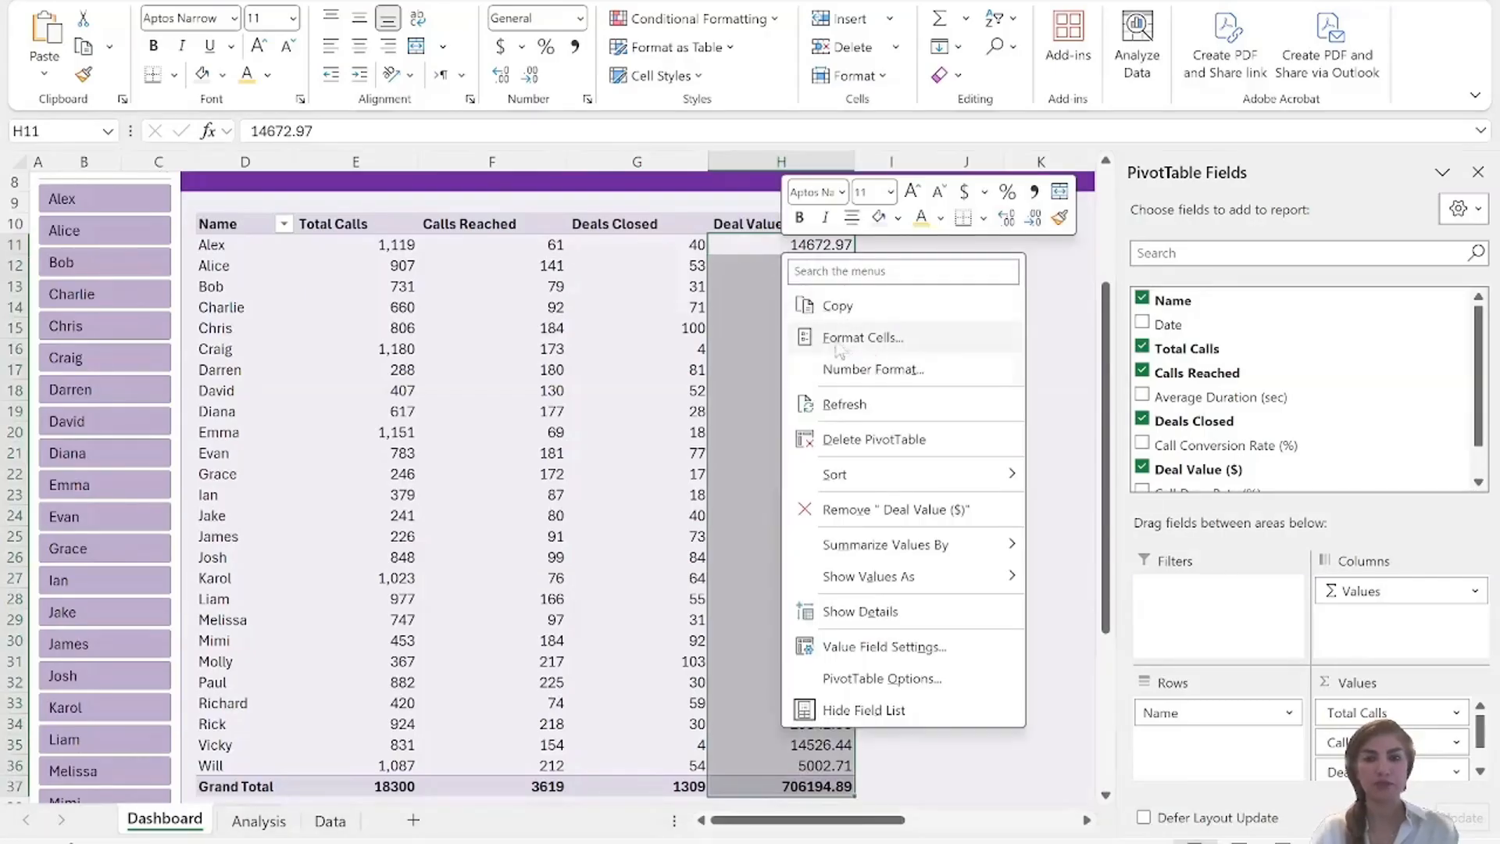
{"action": "left_click", "coordinate": [885, 341]}
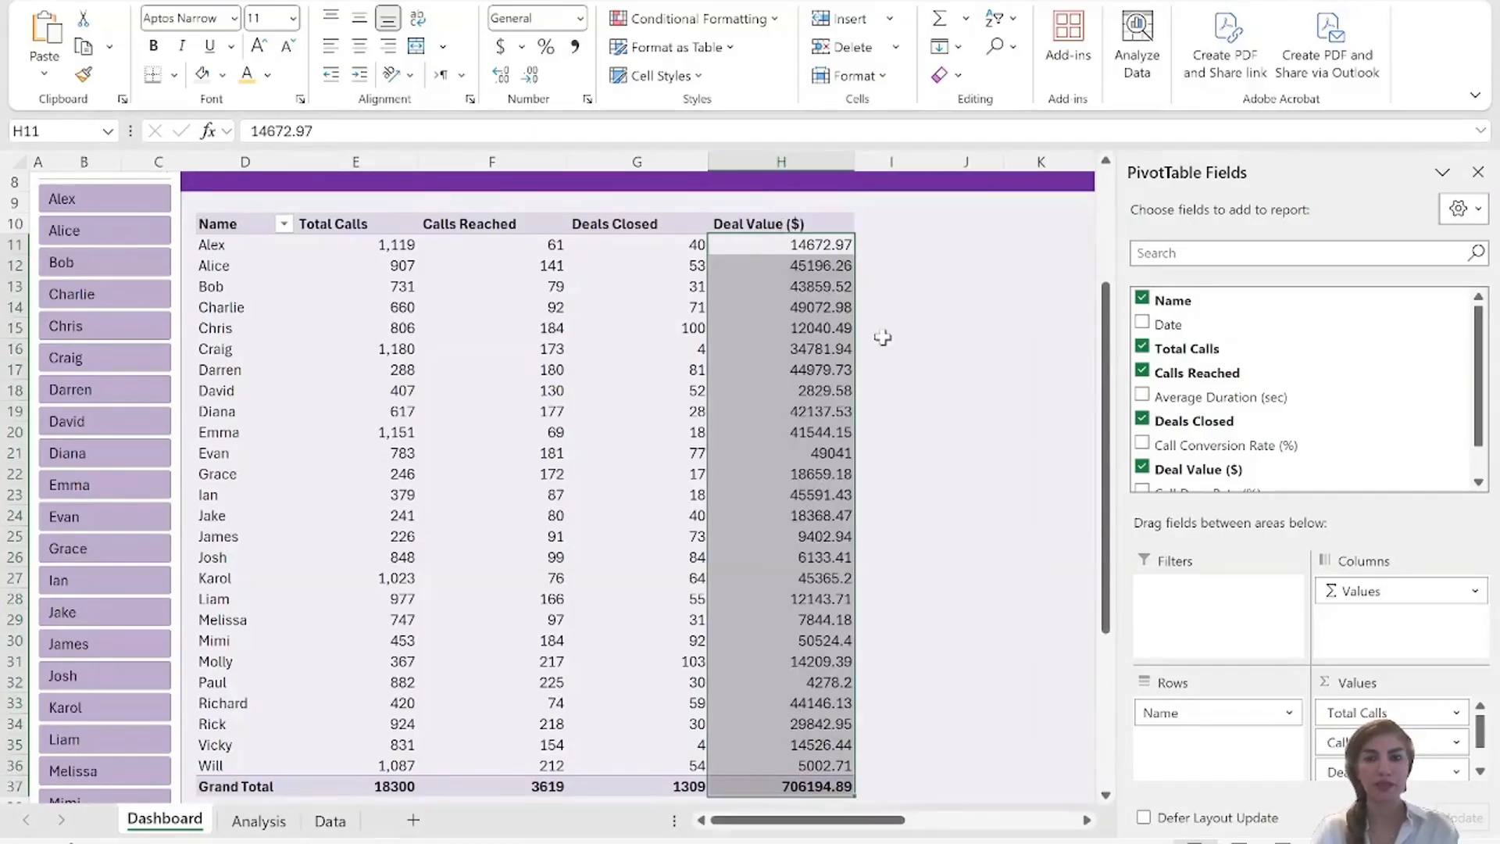
{"action": "left_click", "coordinate": [663, 162]}
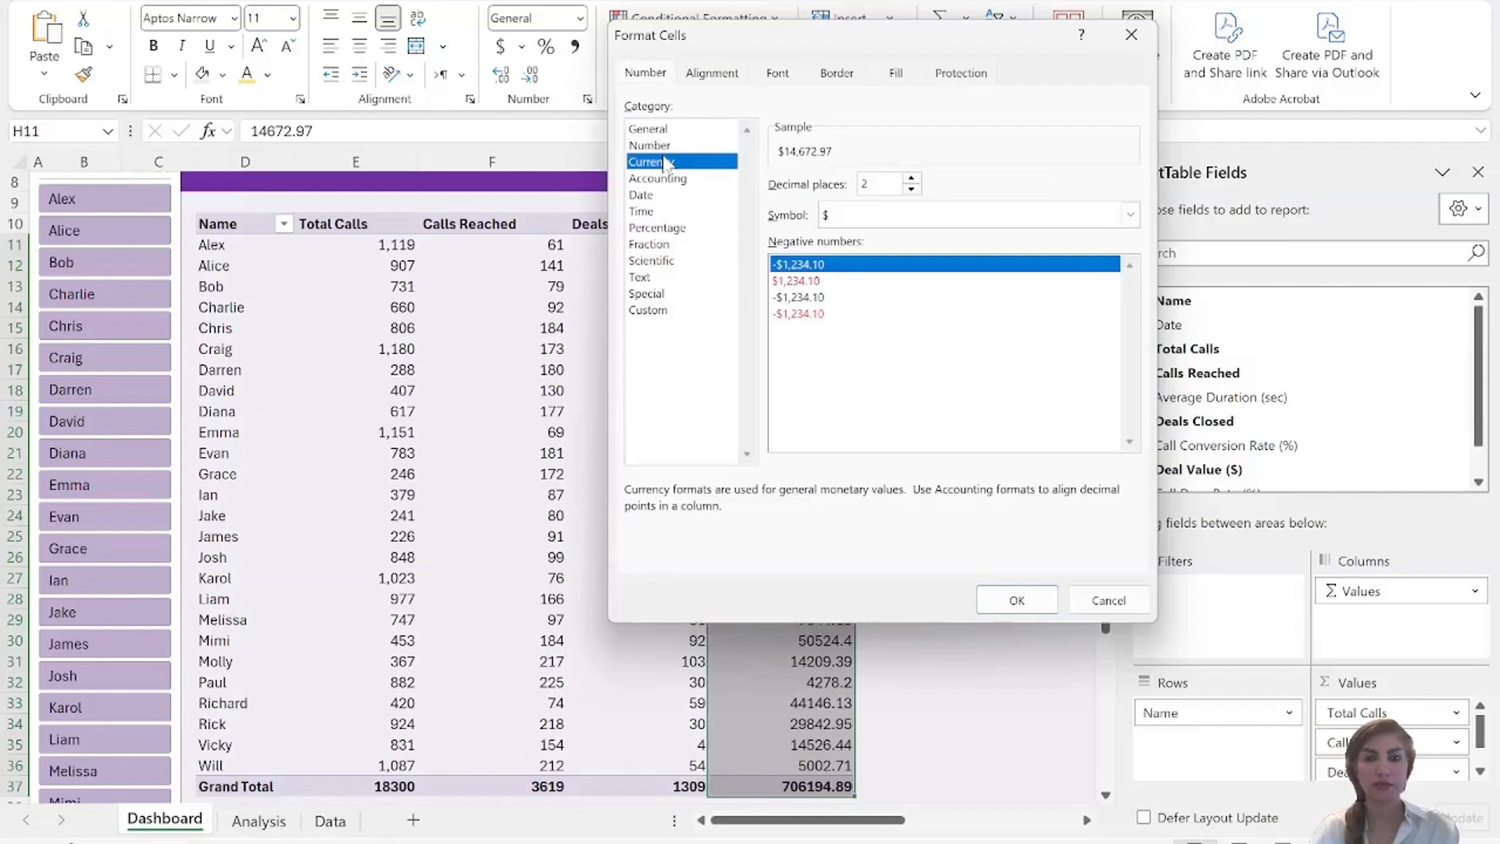
{"action": "key", "text": "BackSpace"}
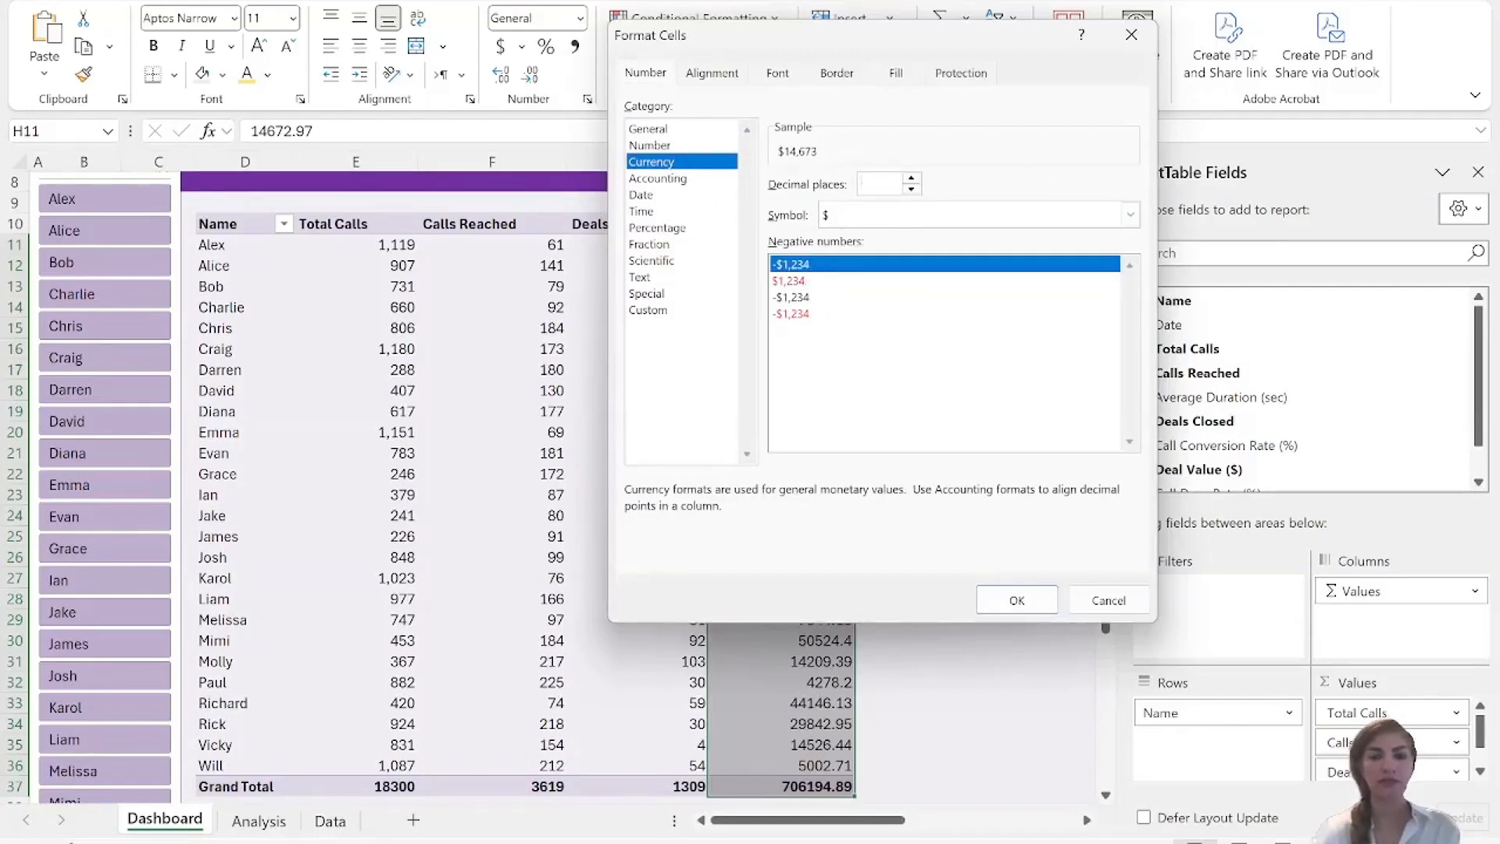
{"action": "type", "text": "0"}
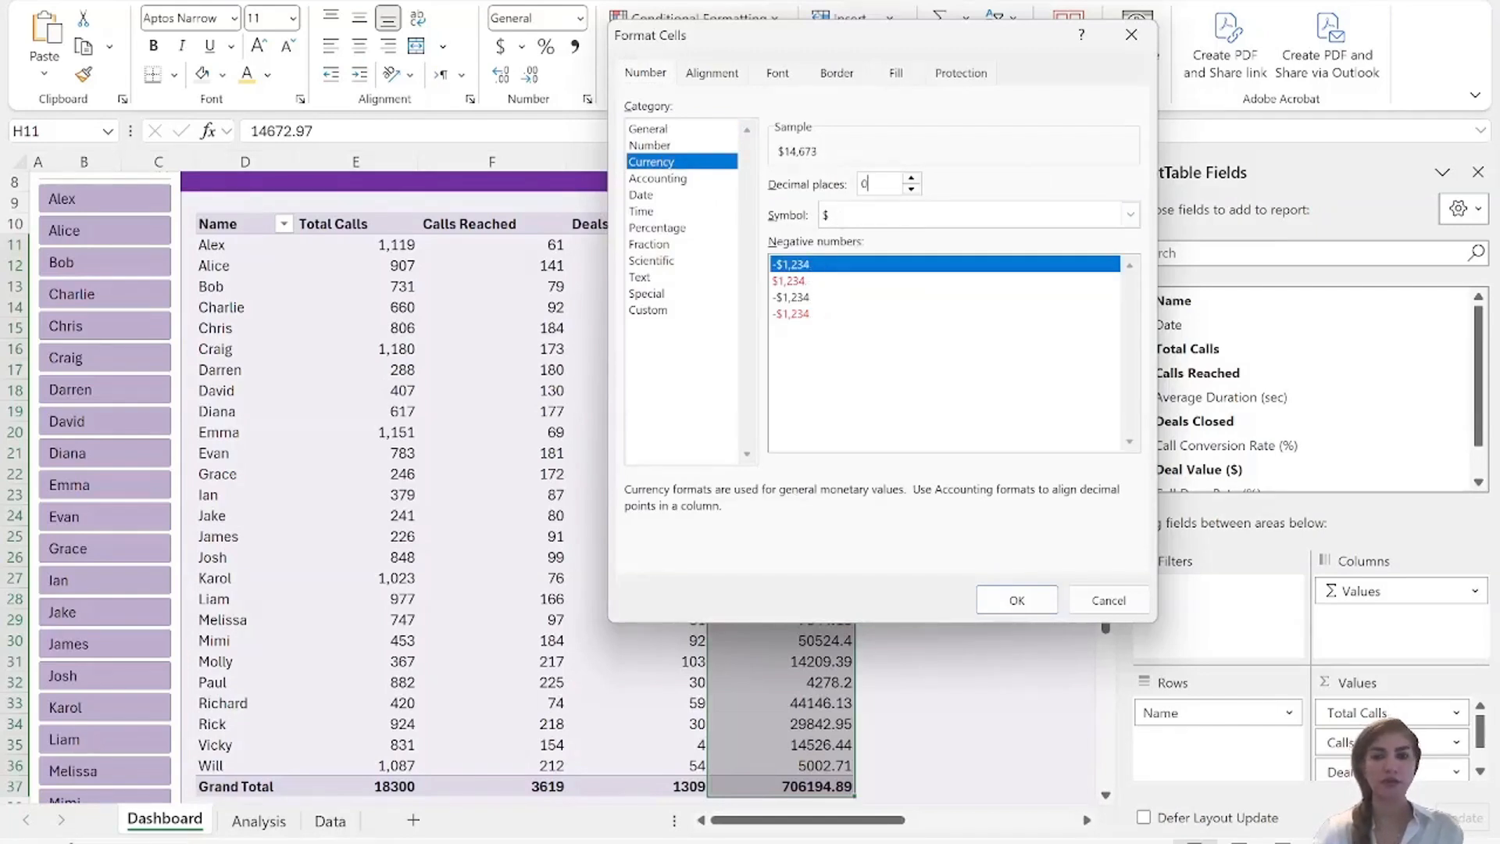
{"action": "left_click", "coordinate": [1018, 600]}
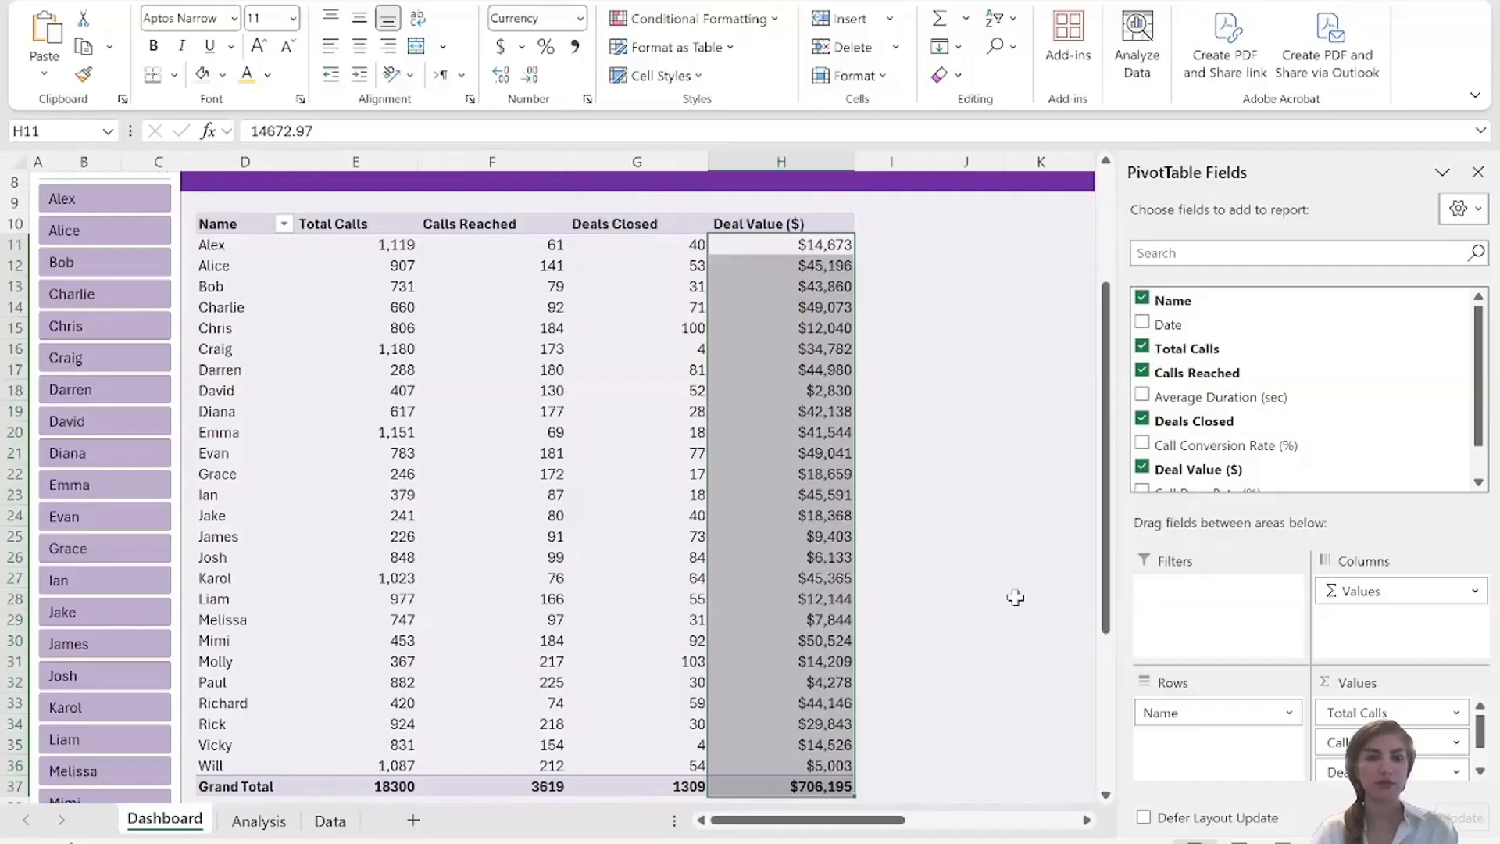
Add blue gradient-fill data bars to the Total Calls values in E11:E36.
{"action": "left_click_drag", "start_coordinate": [346, 244], "coordinate": [352, 766]}
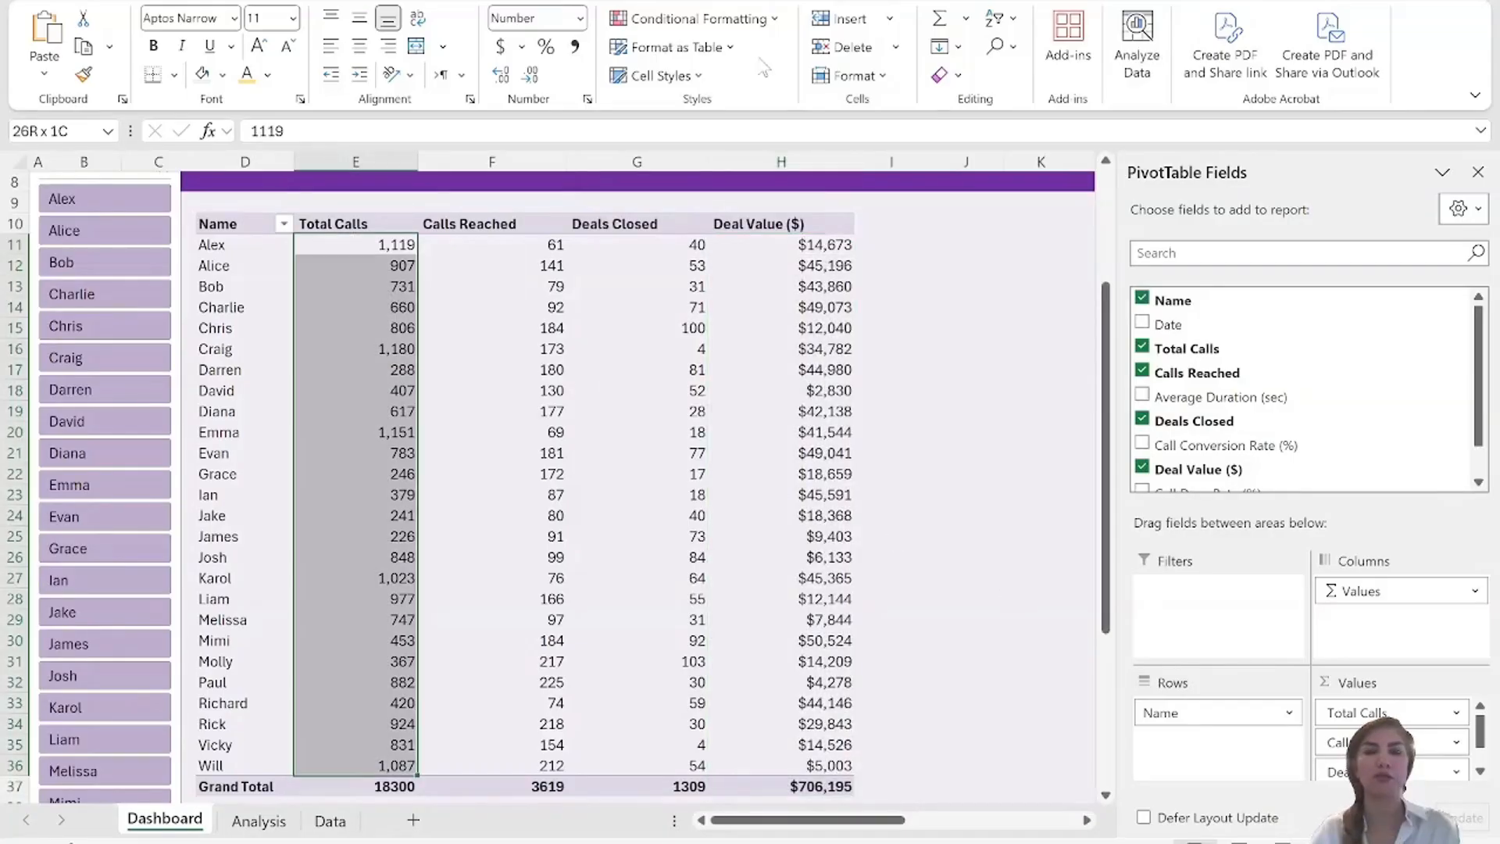
{"action": "left_click", "coordinate": [773, 22]}
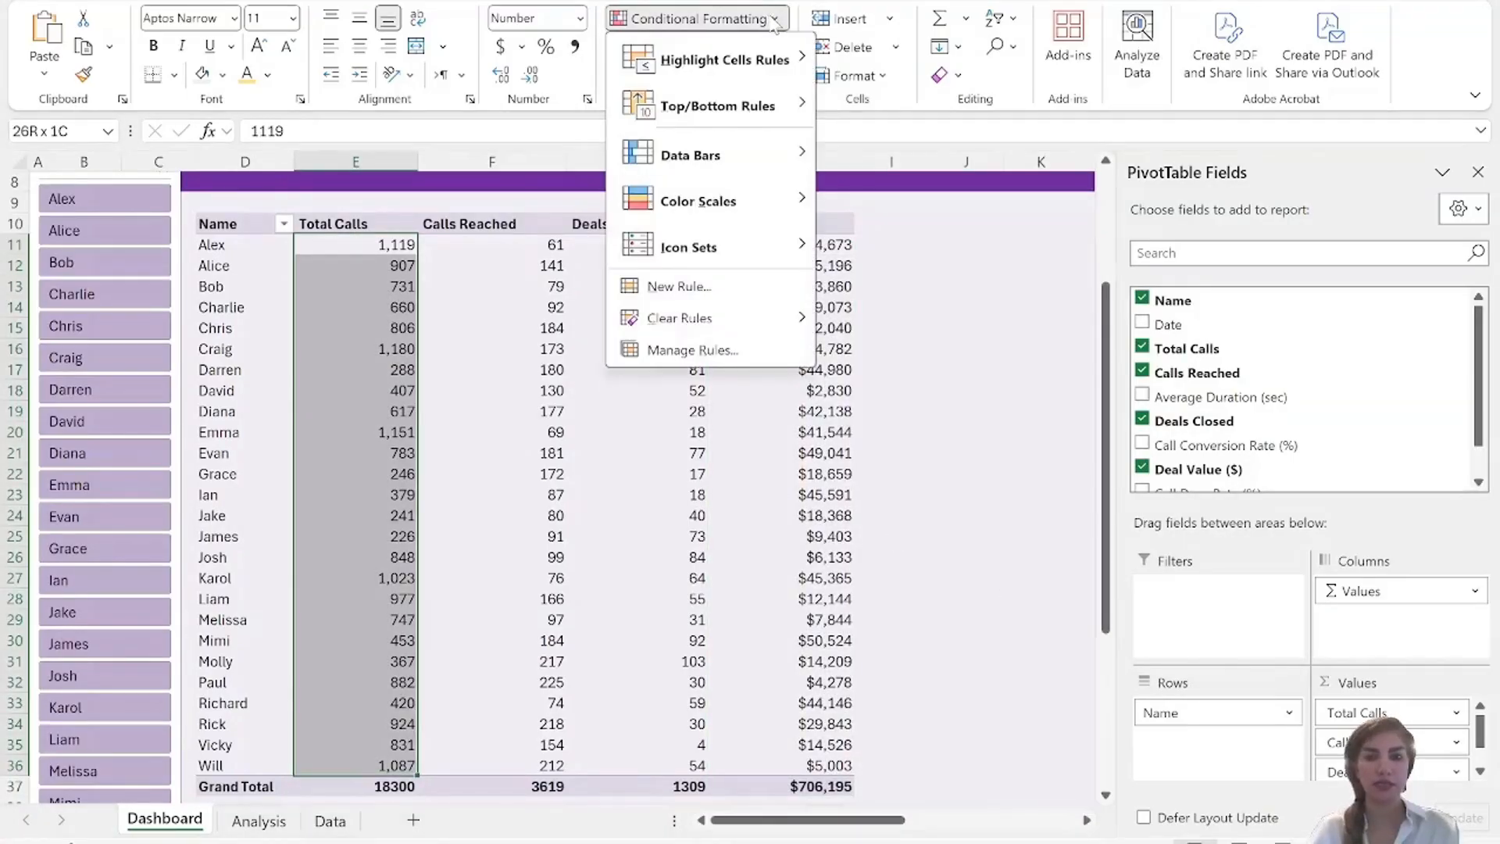
{"action": "mouse_move", "coordinate": [711, 162]}
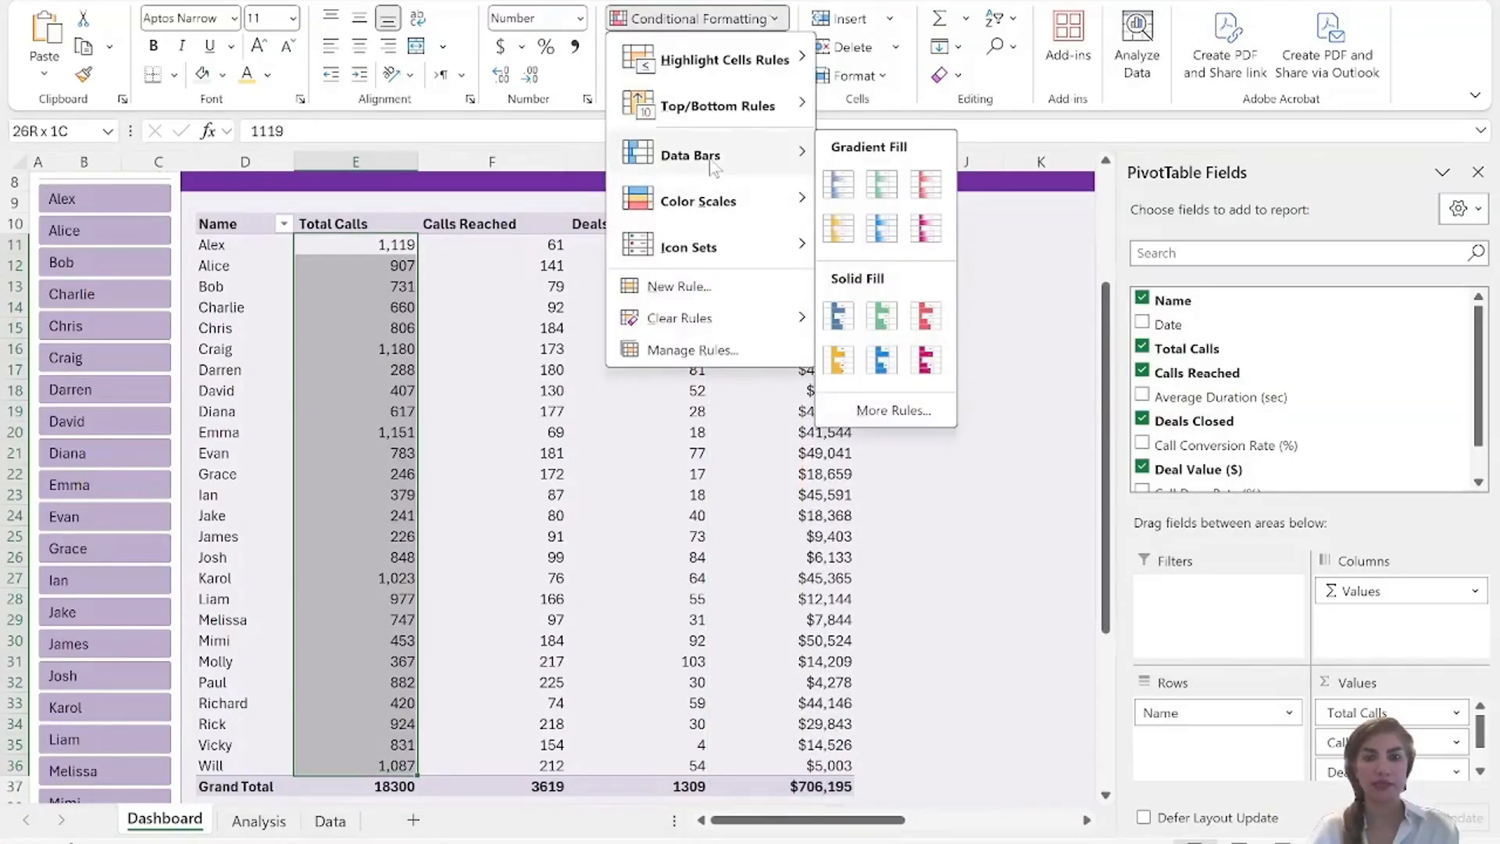
{"action": "left_click", "coordinate": [842, 185]}
Add blue solid-fill data bars to the Calls Reached values in F11:F36.
{"action": "left_click", "coordinate": [486, 244]}
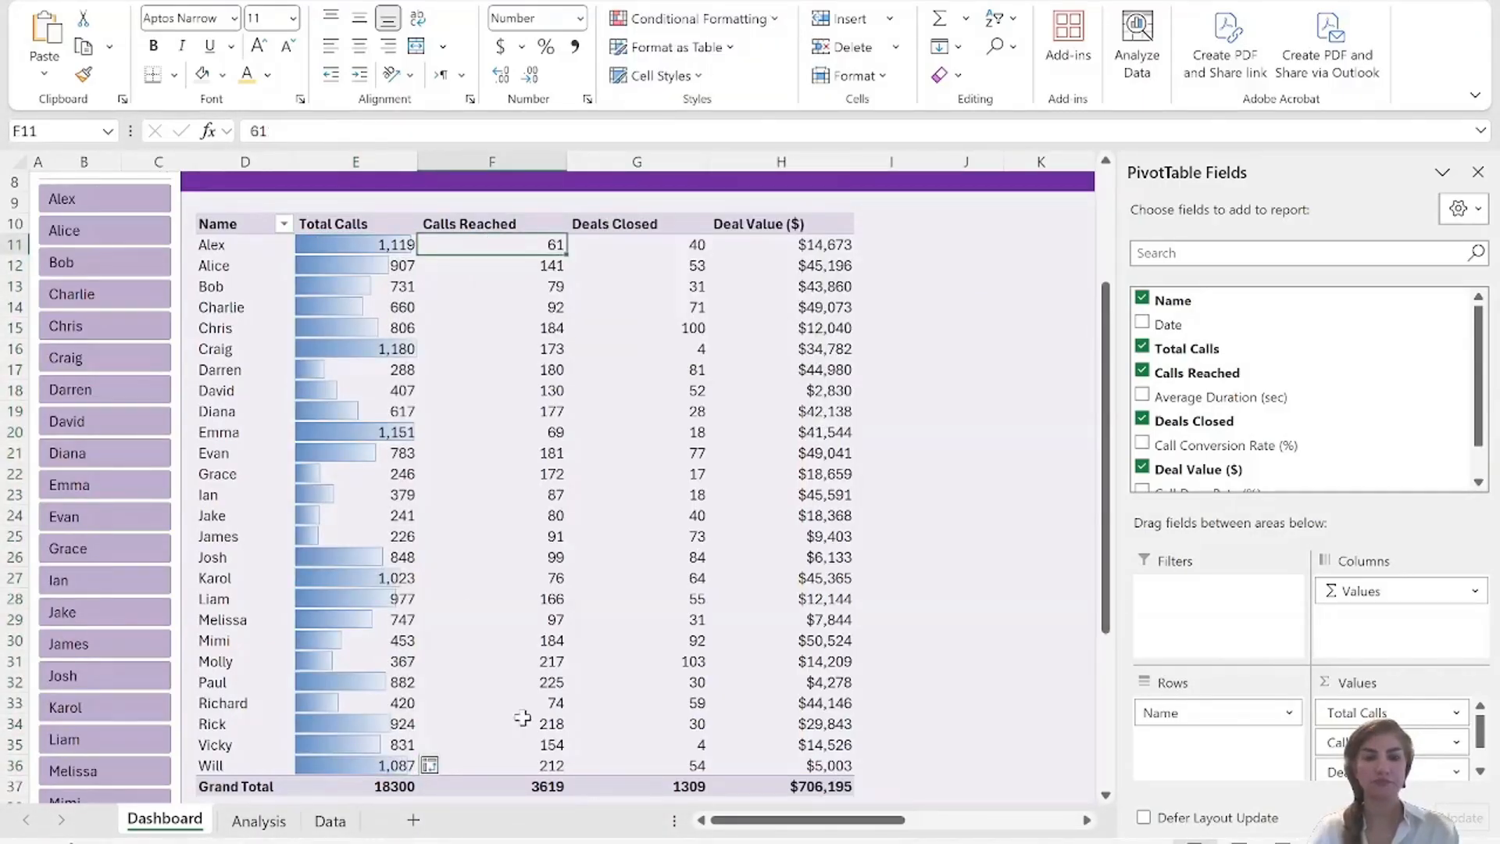
{"action": "left_click", "coordinate": [498, 764], "text": "shift"}
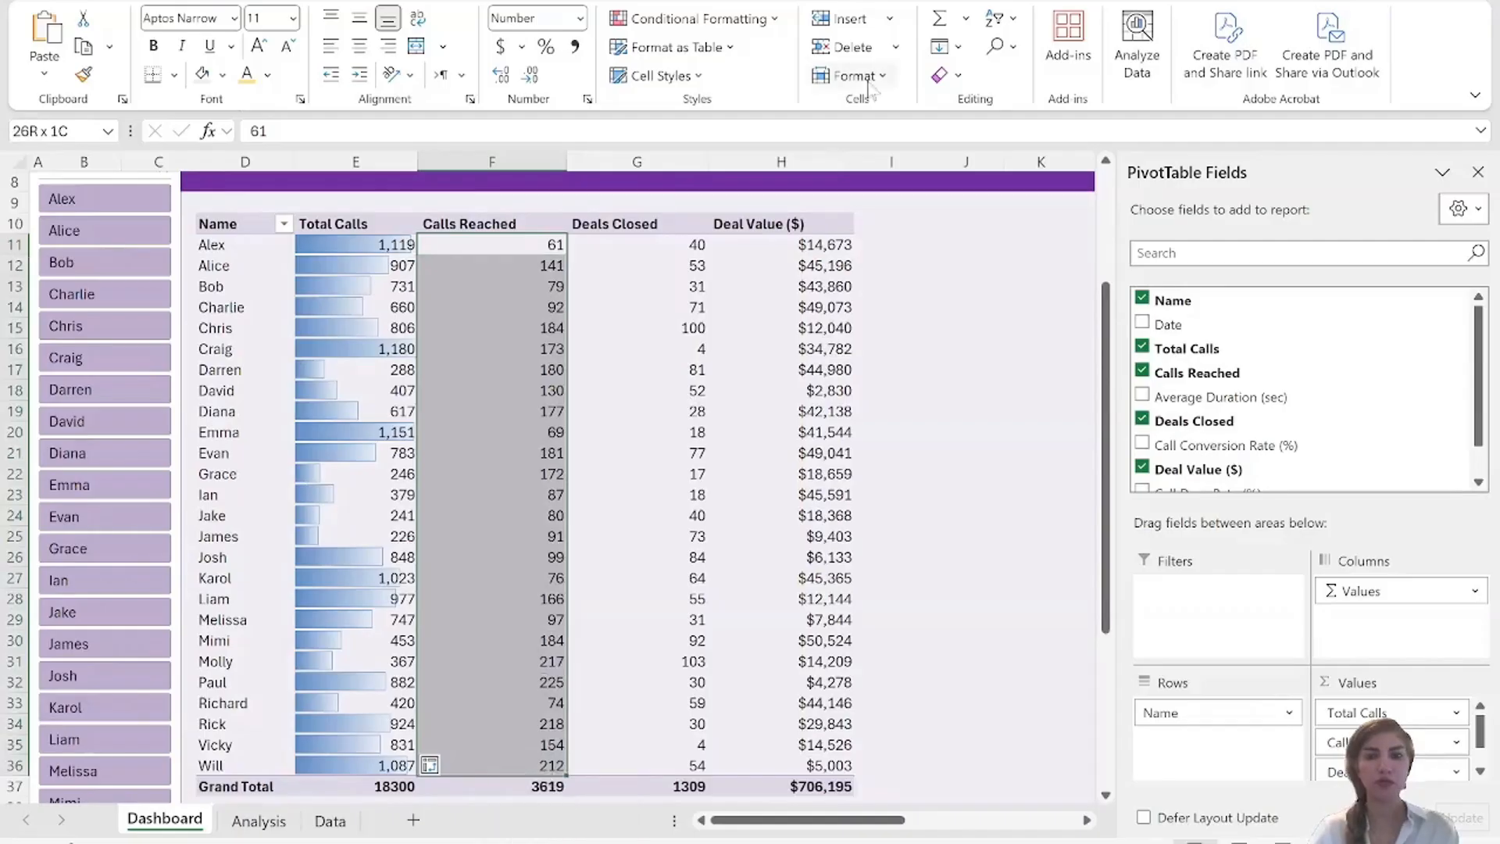
{"action": "left_click", "coordinate": [779, 27]}
{"action": "mouse_move", "coordinate": [713, 168]}
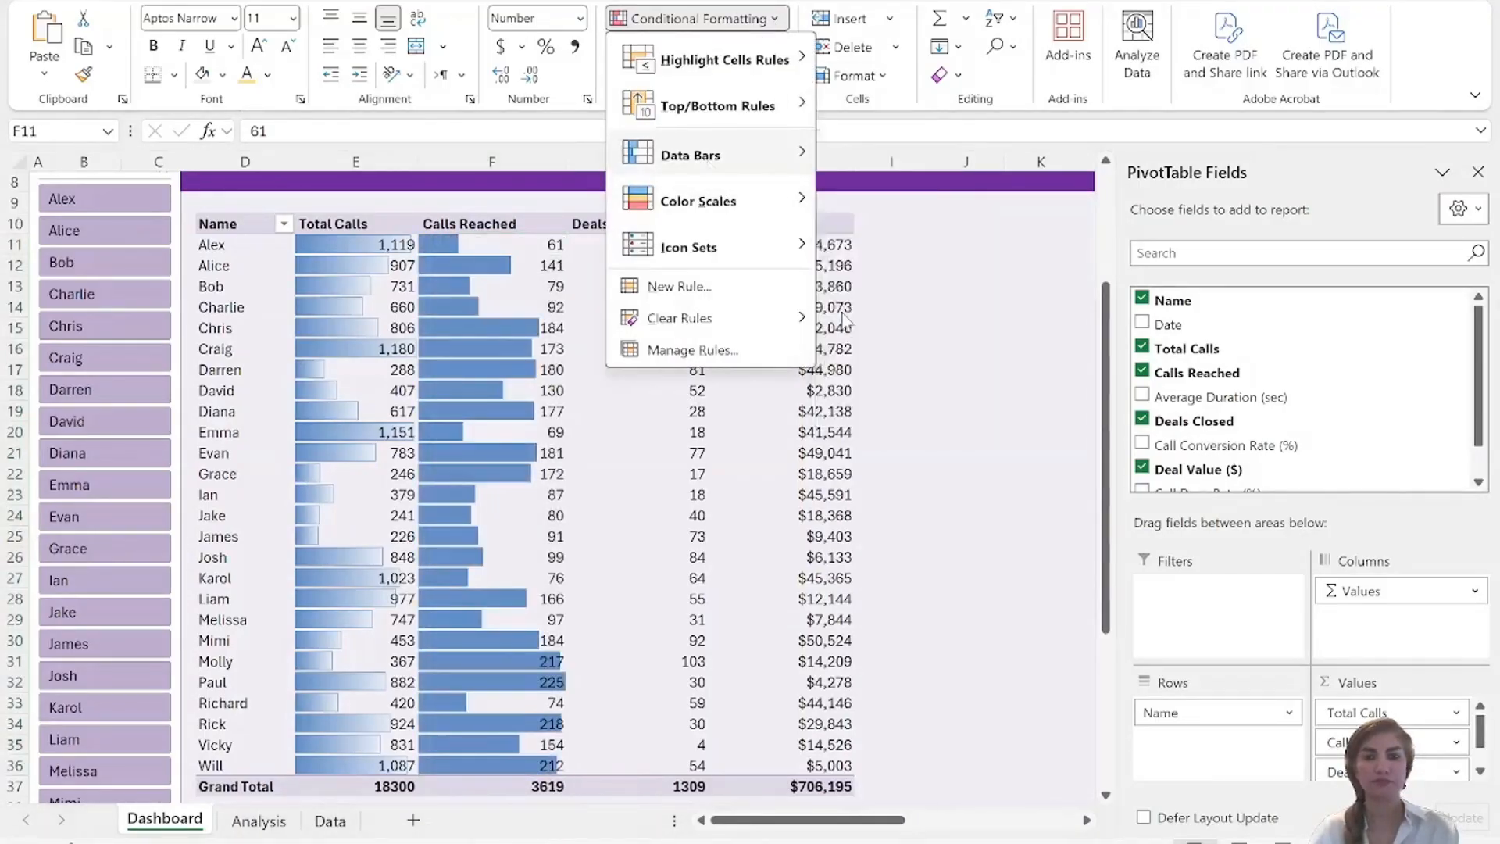
{"action": "left_click", "coordinate": [838, 315]}
Add blue solid-fill data bars to the Deals Closed values in G11:G36.
{"action": "left_click", "coordinate": [618, 248]}
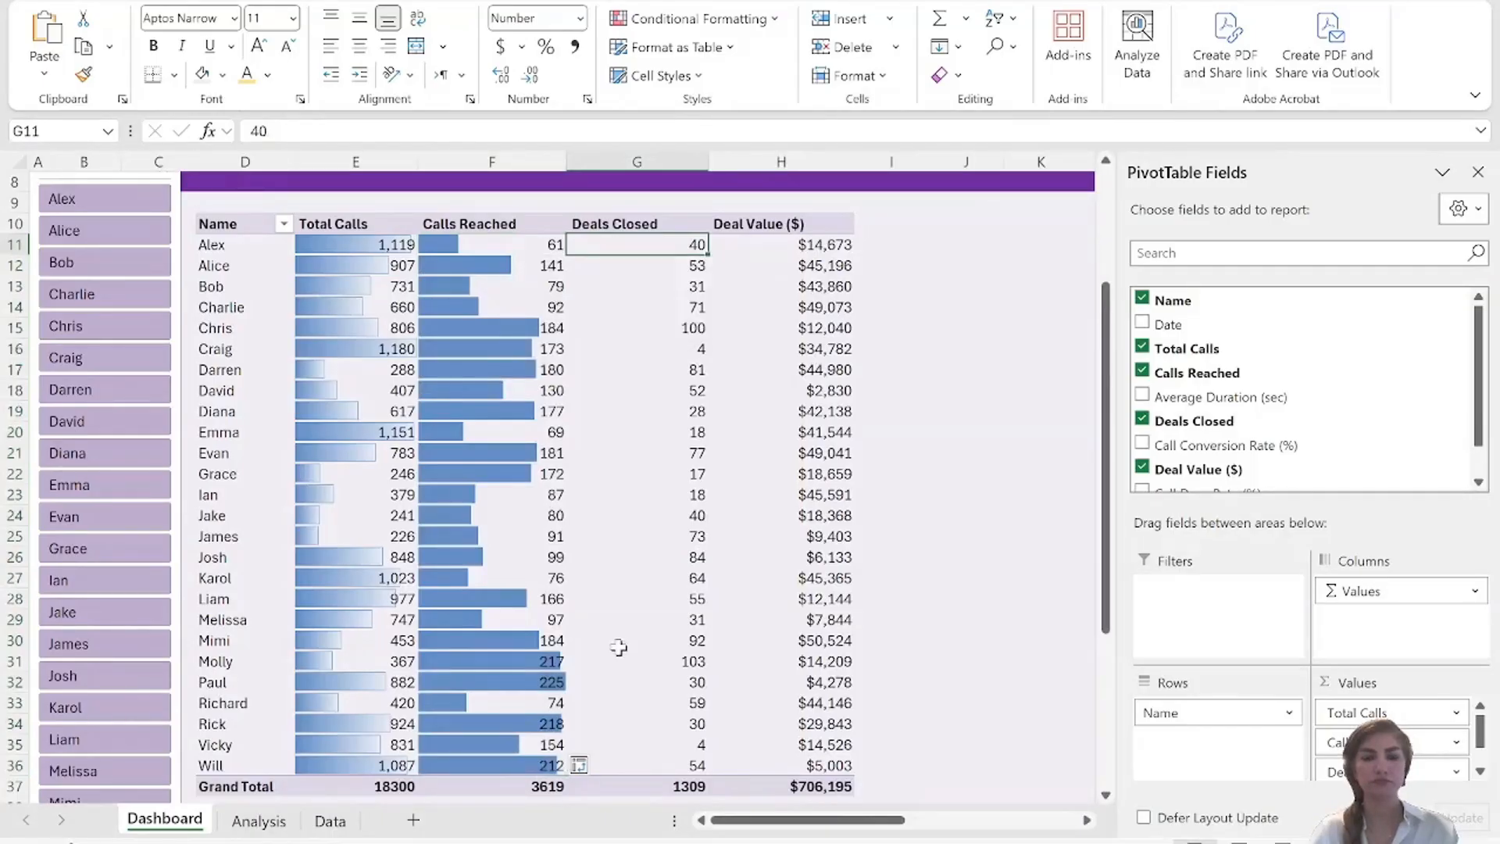
{"action": "left_click", "coordinate": [656, 767], "text": "shift"}
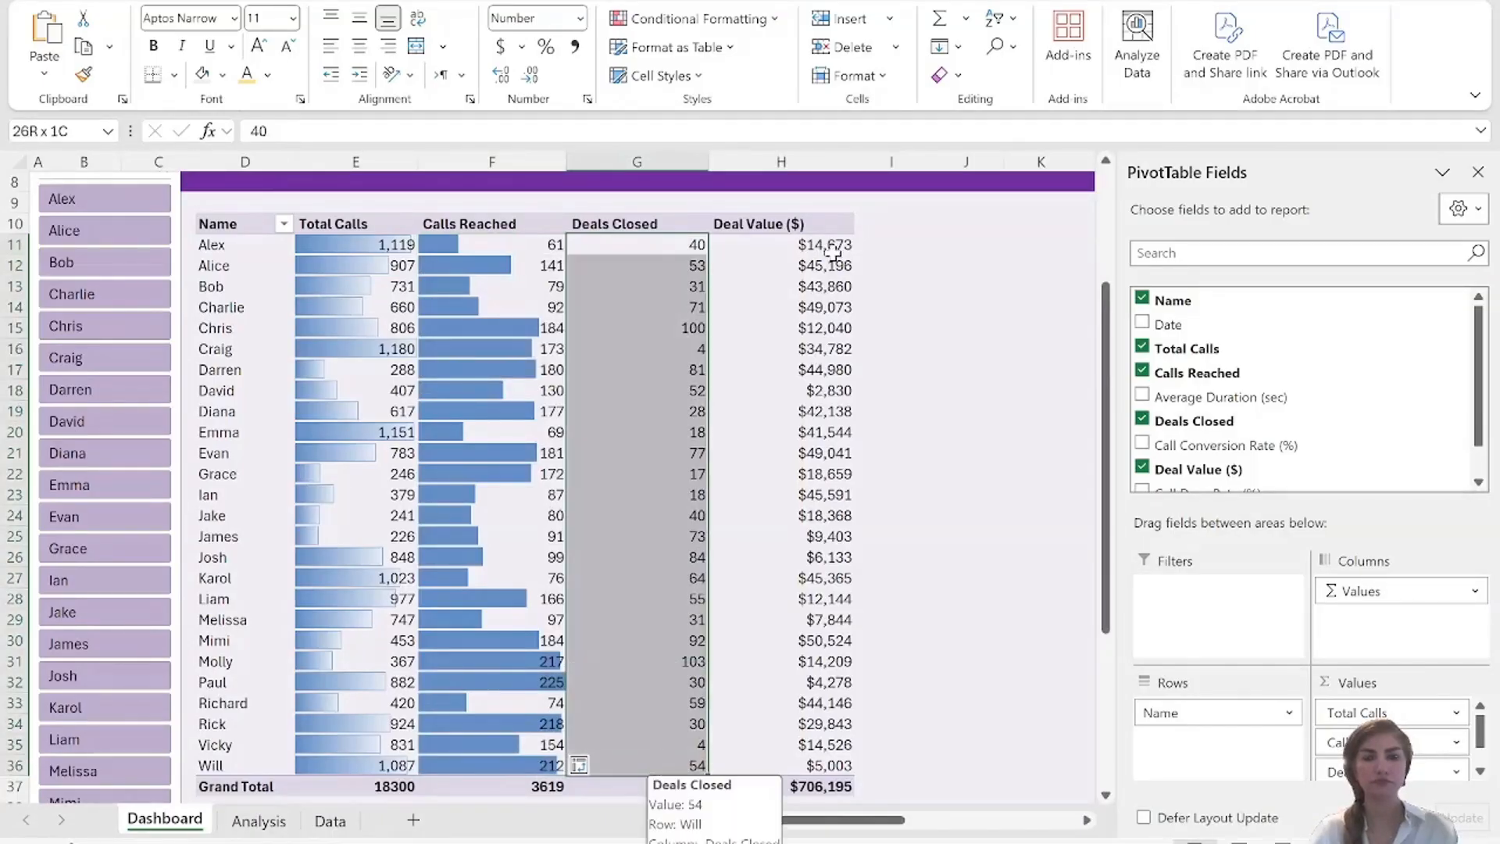
{"action": "left_click", "coordinate": [778, 23]}
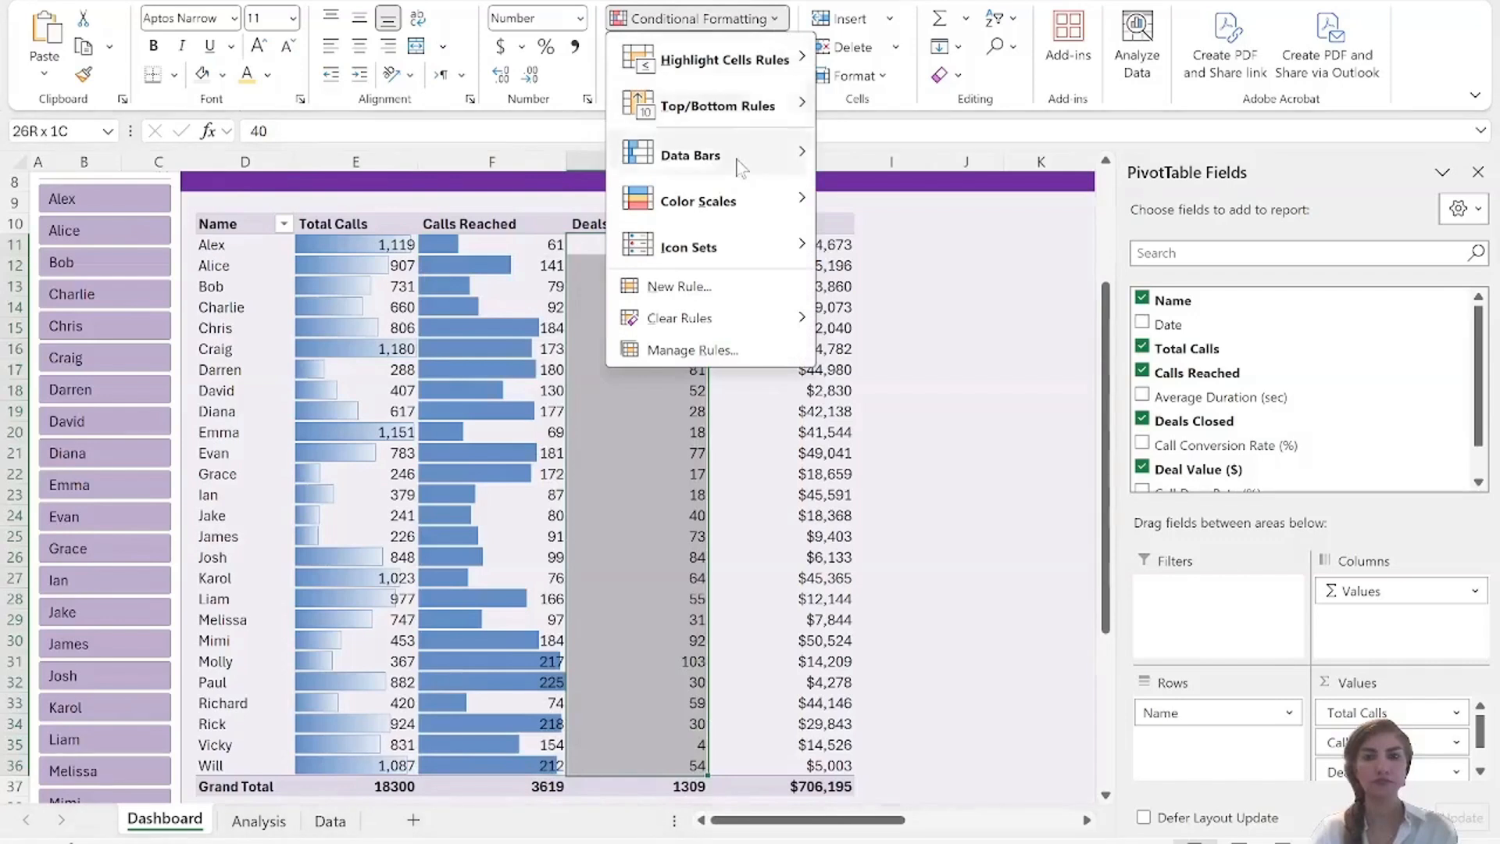
{"action": "mouse_move", "coordinate": [728, 155]}
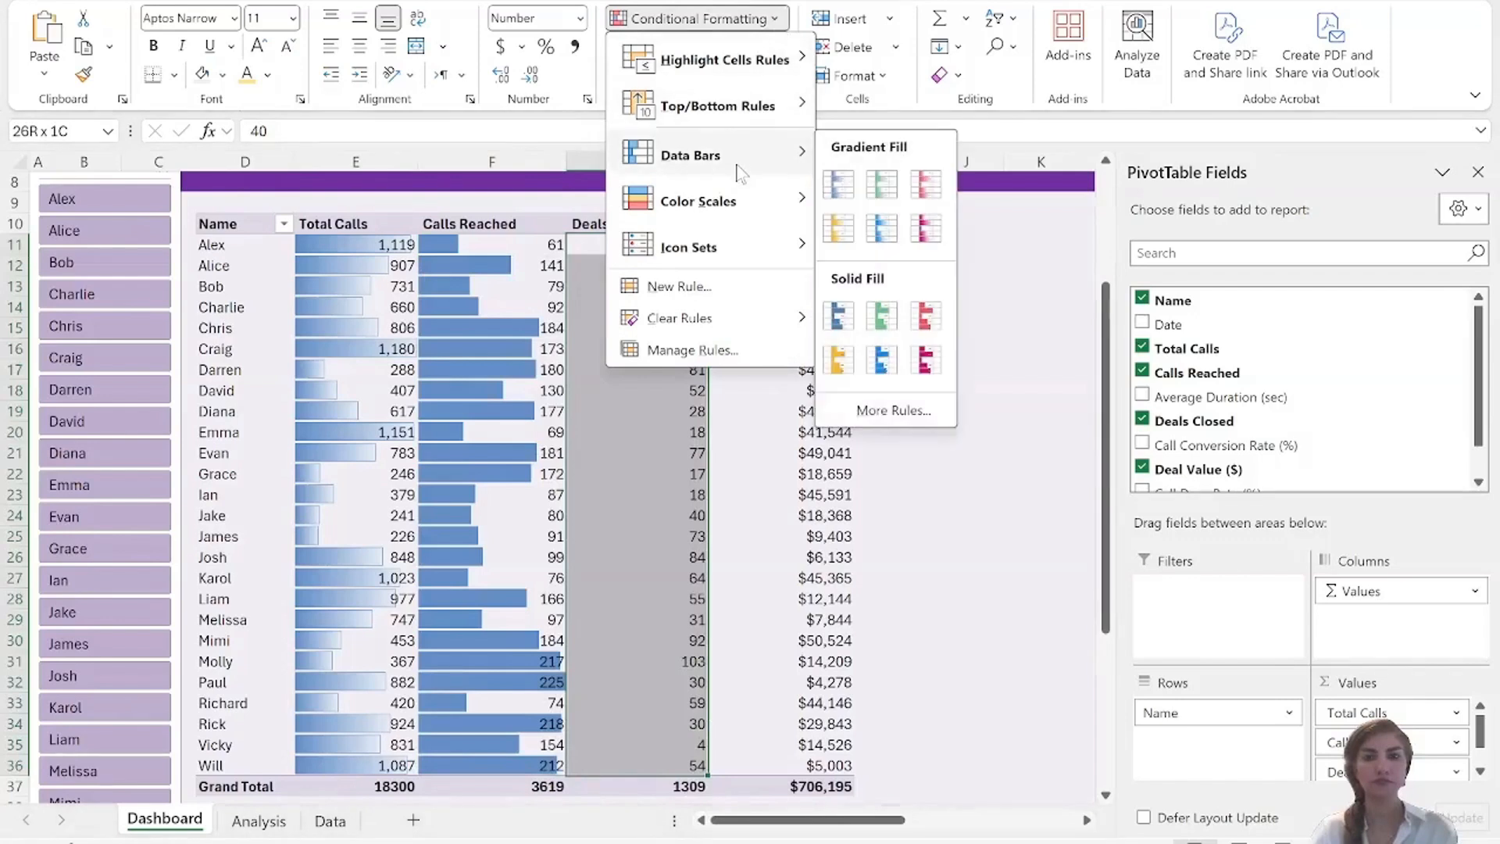
{"action": "left_click", "coordinate": [838, 317]}
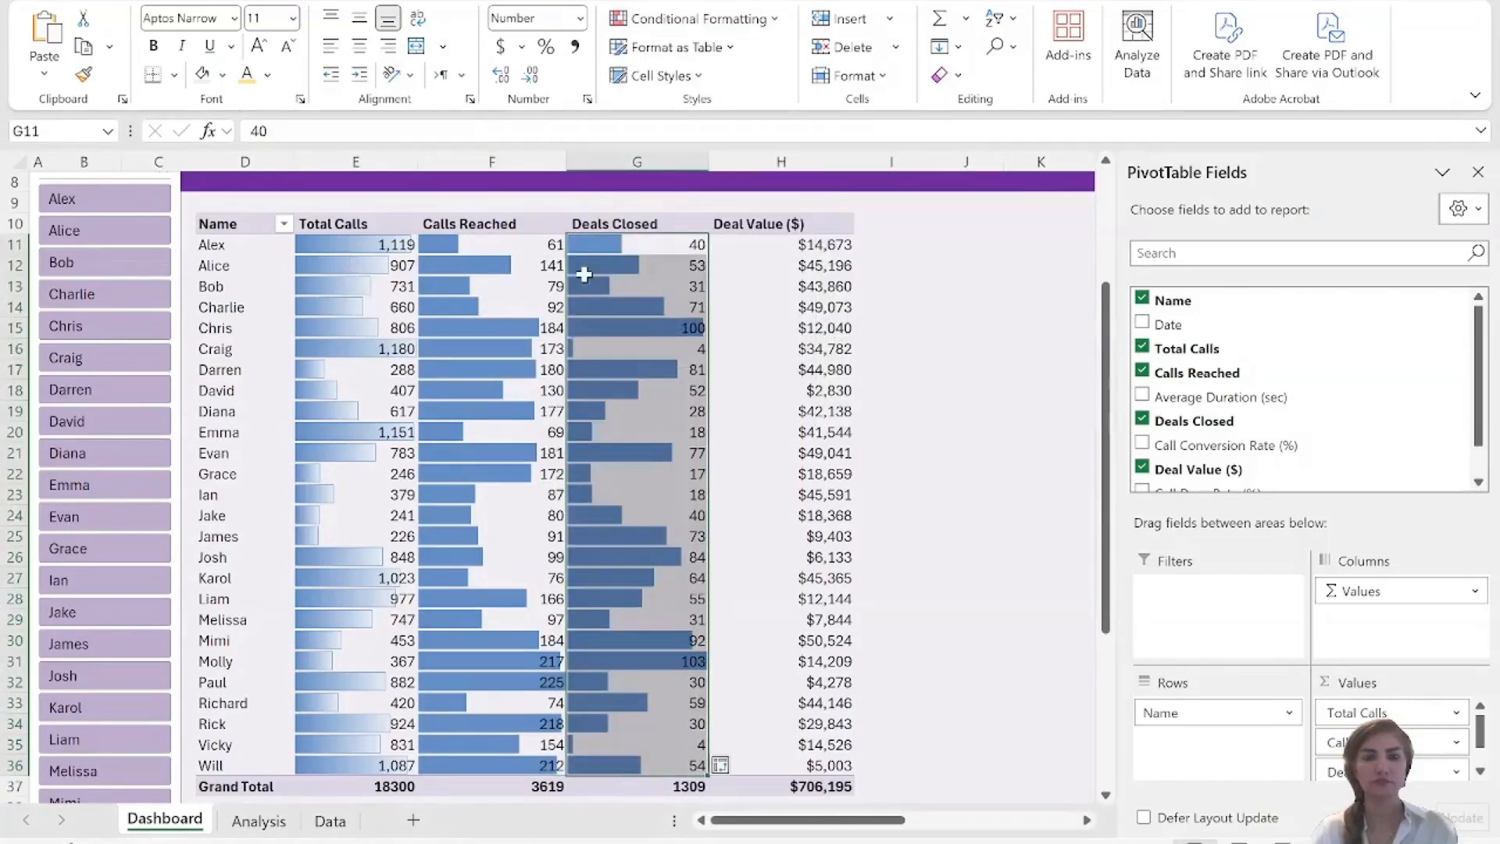
Add blue solid-fill data bars to the Deal Value ($) values in H11:H36.
{"action": "left_click", "coordinate": [766, 244]}
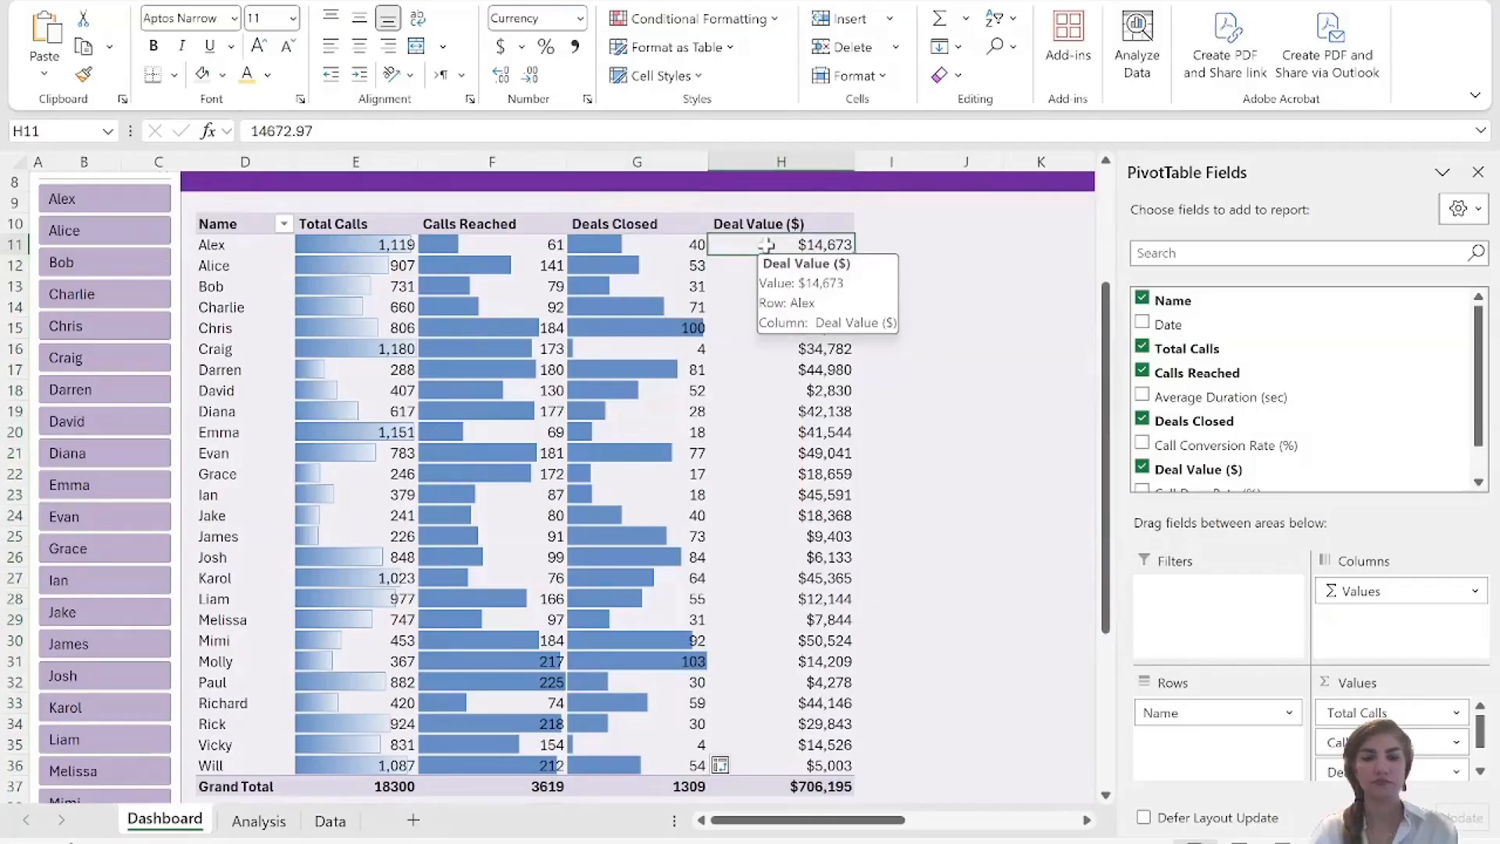
{"action": "left_click", "coordinate": [772, 768], "text": "shift"}
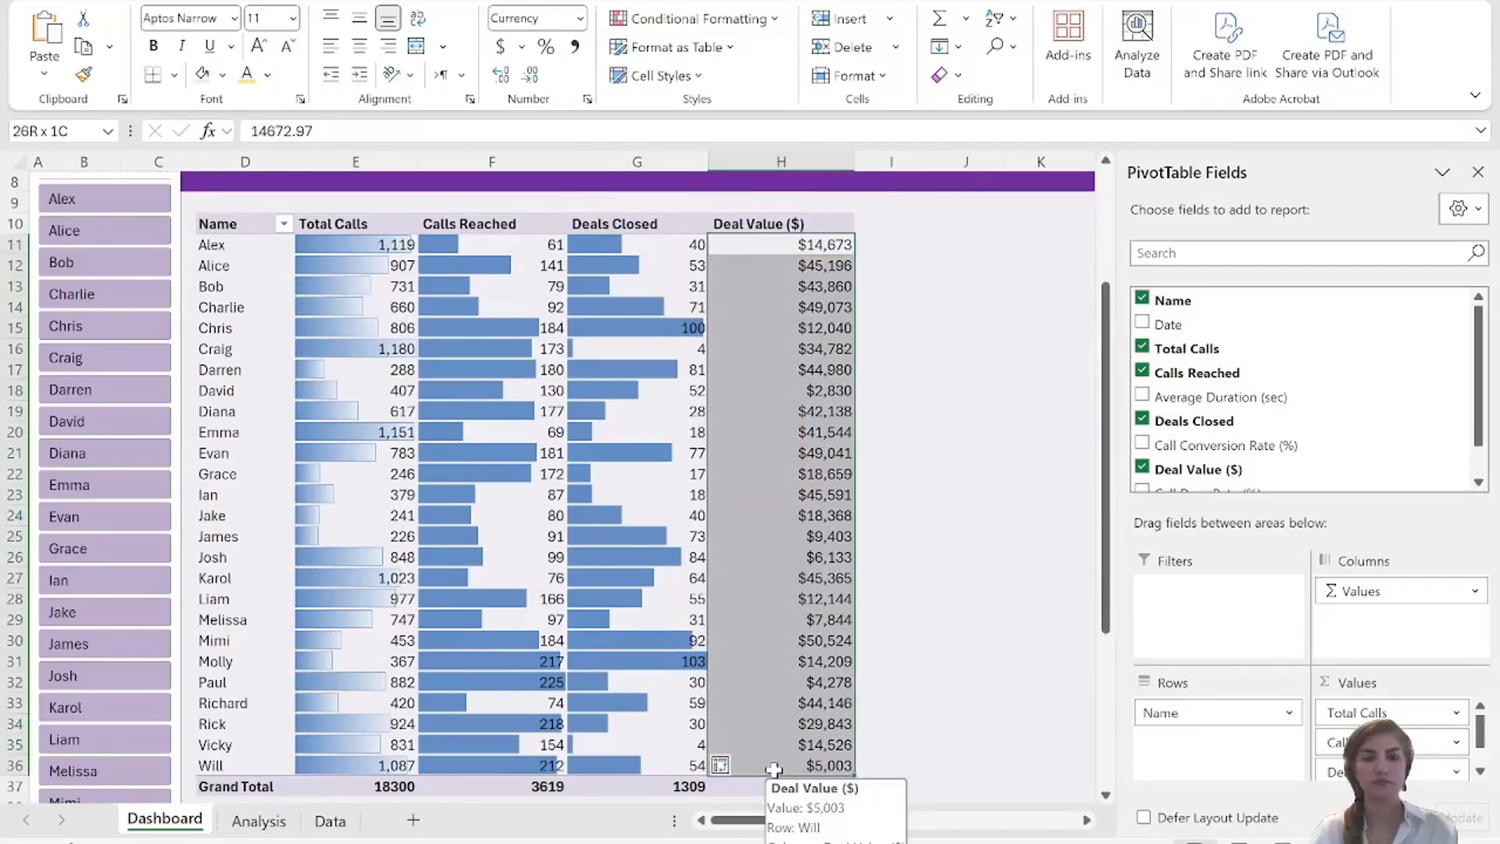
{"action": "key", "text": "shift"}
{"action": "key", "text": "shift"}
{"action": "key", "text": "shift"}
{"action": "key", "text": "shift"}
{"action": "key", "text": "shift"}
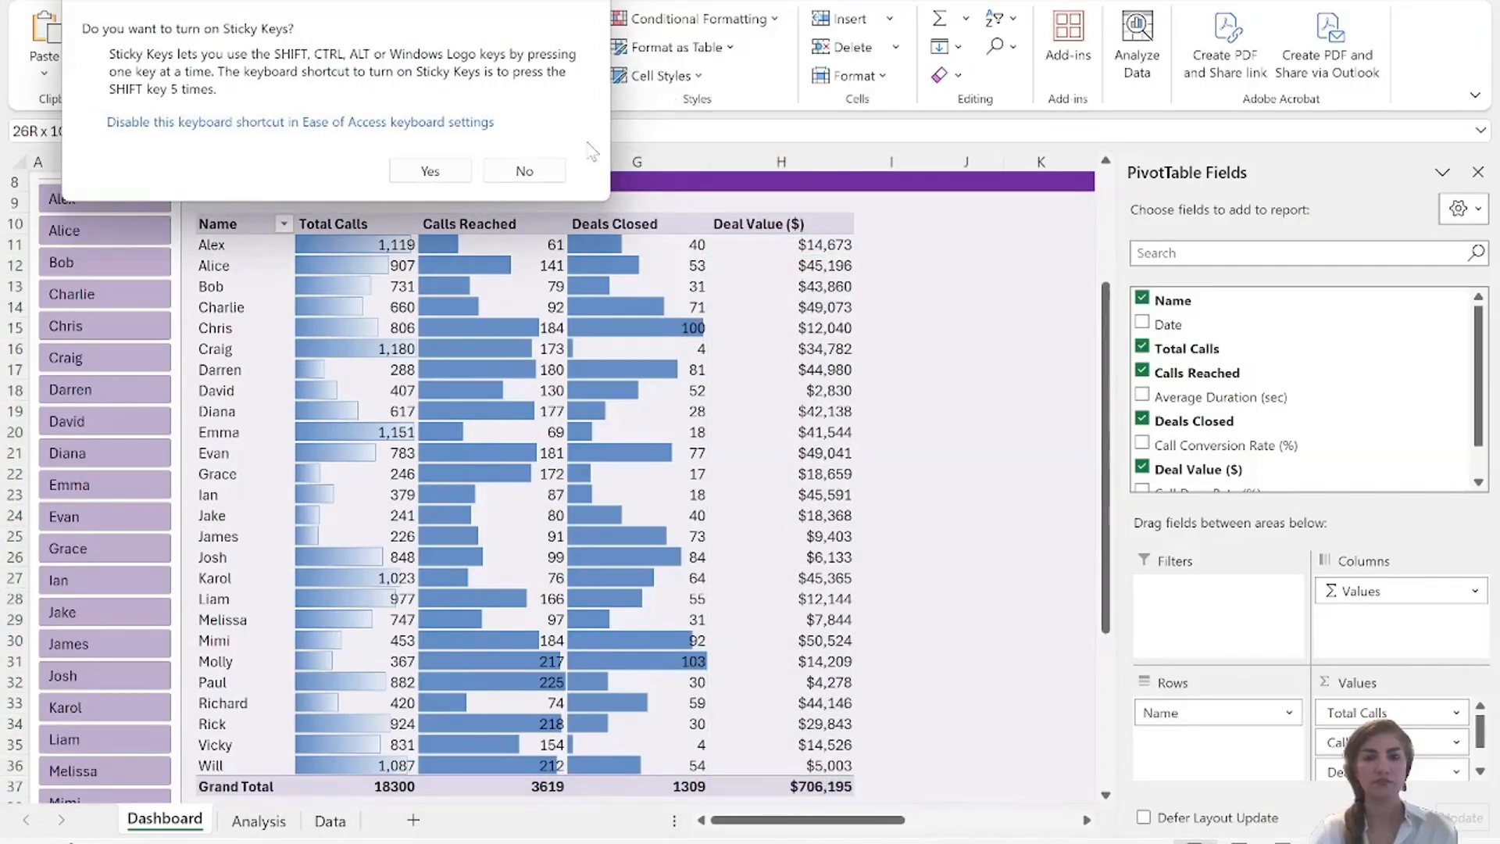
{"action": "left_click", "coordinate": [525, 170]}
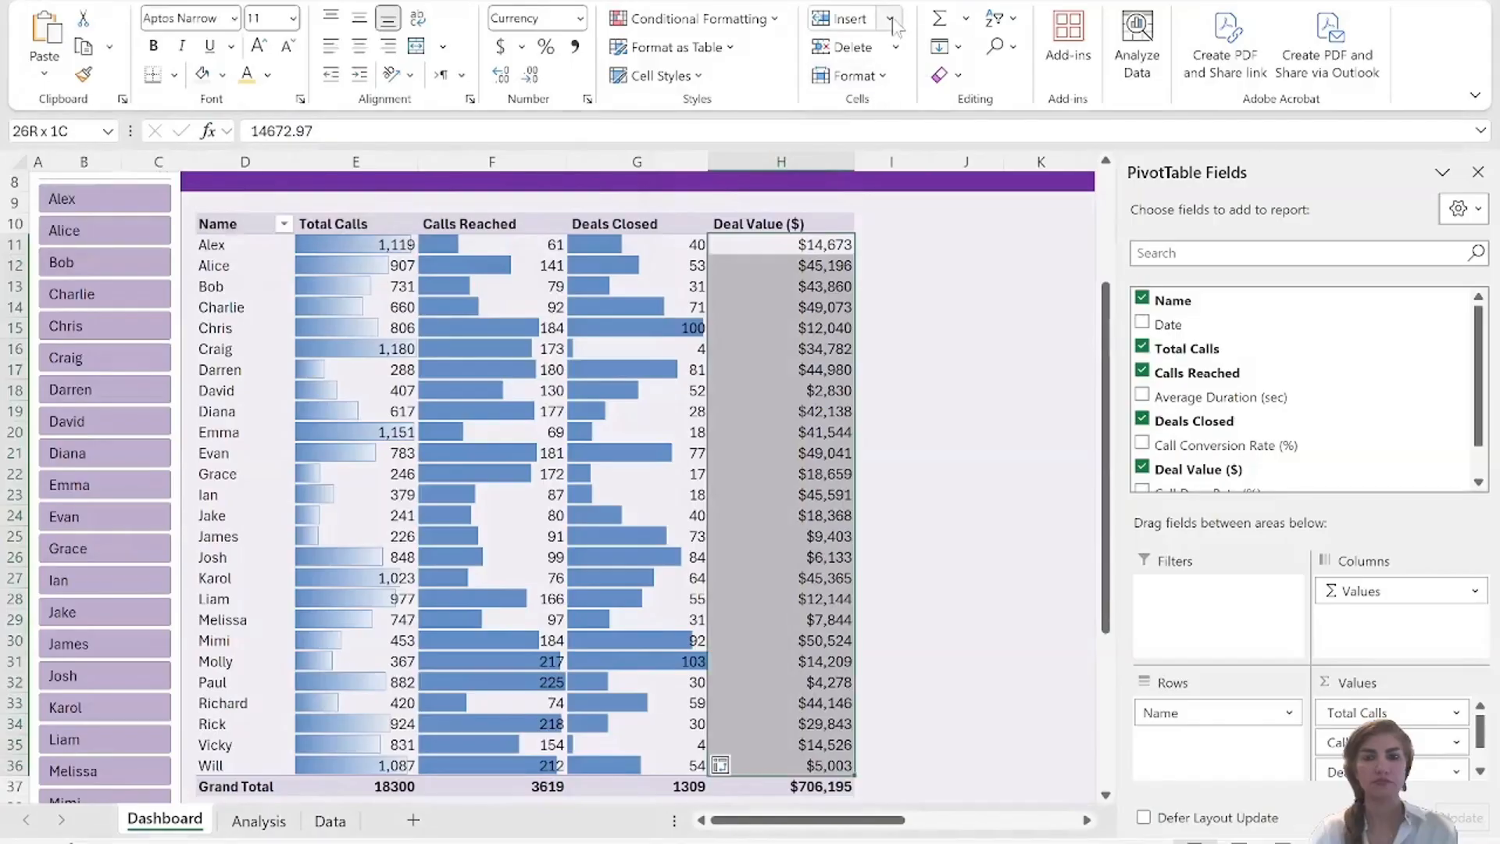
{"action": "left_click", "coordinate": [891, 19]}
{"action": "left_click", "coordinate": [759, 24]}
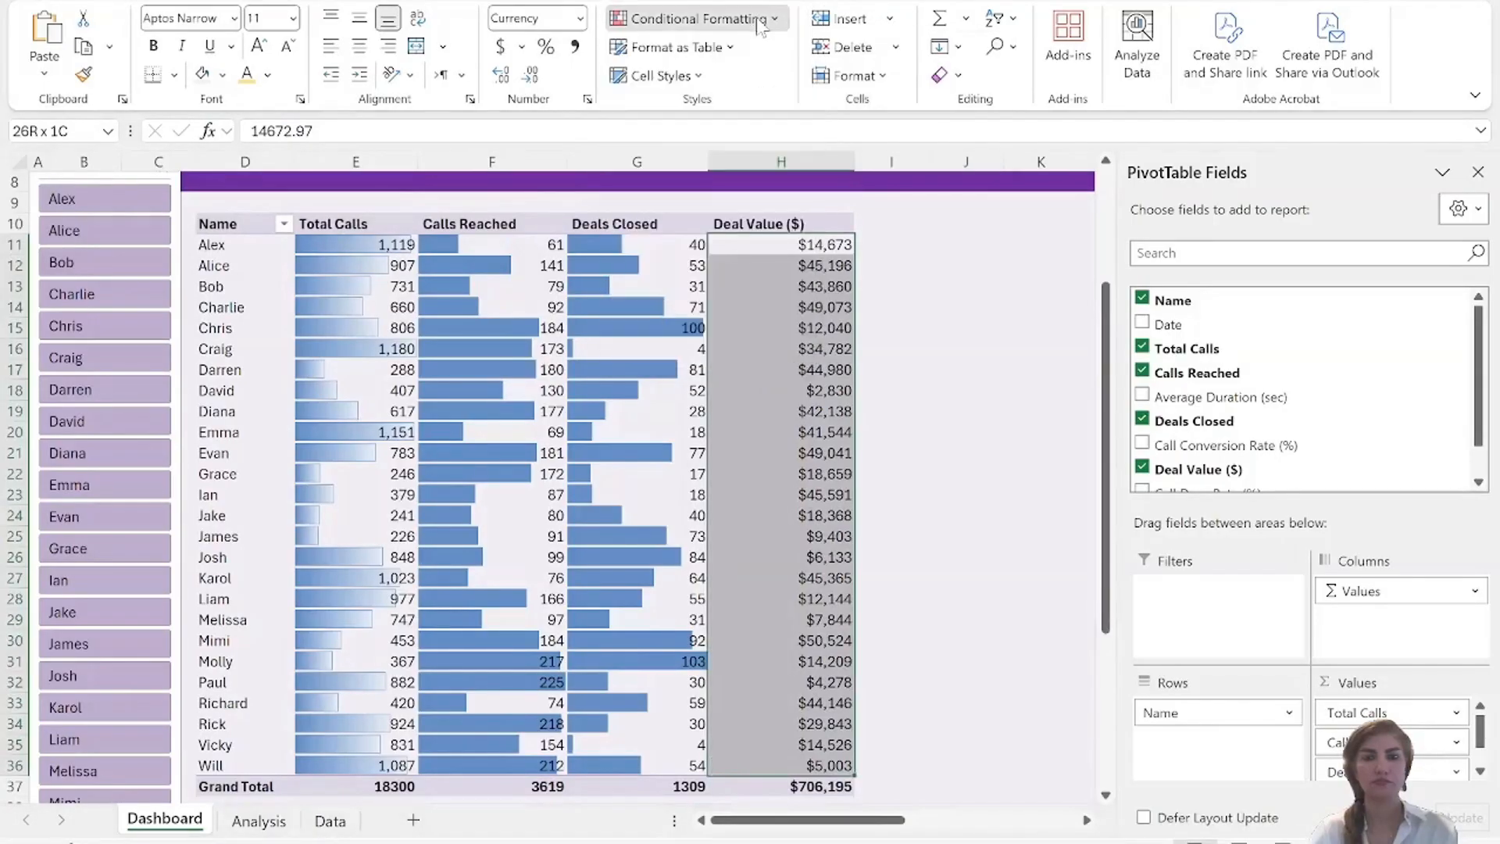
{"action": "left_click", "coordinate": [756, 18]}
{"action": "mouse_move", "coordinate": [739, 163]}
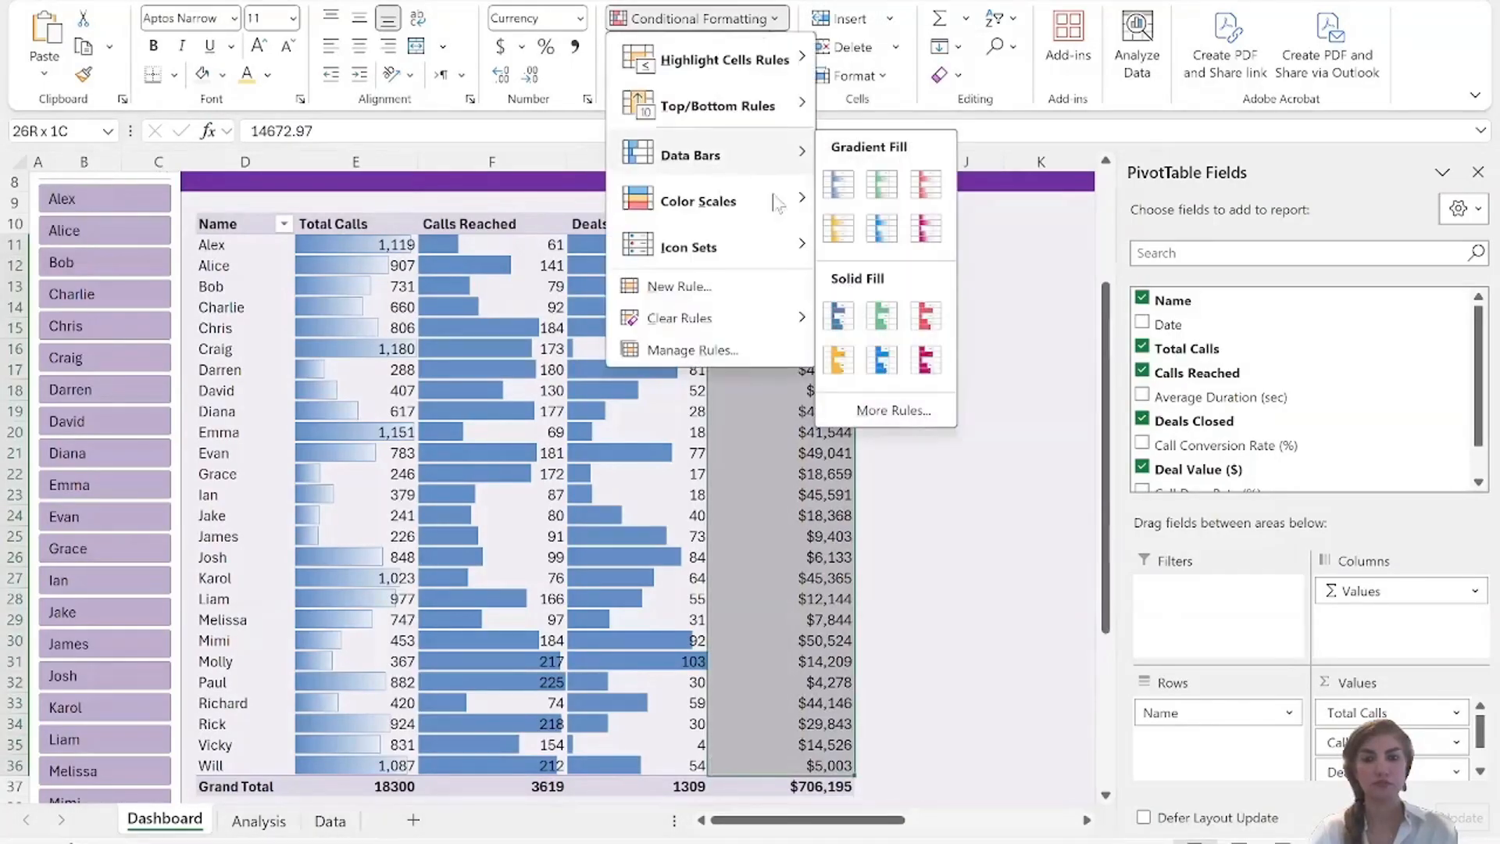
{"action": "left_click", "coordinate": [834, 320]}
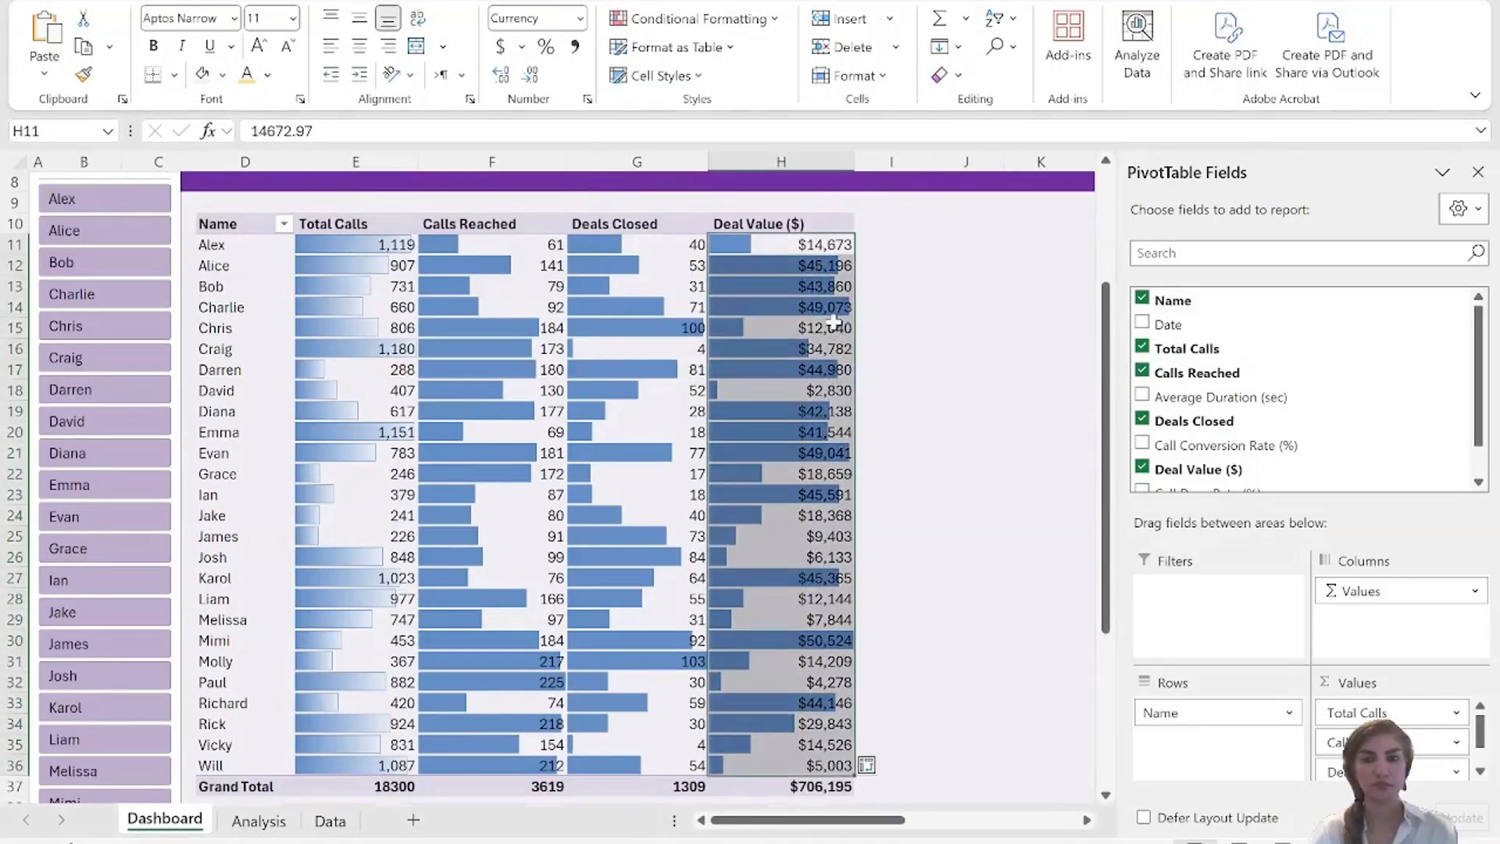
Change the data bars on the Total Calls values in E11:E36 to blue solid fill.
{"action": "left_click", "coordinate": [326, 247]}
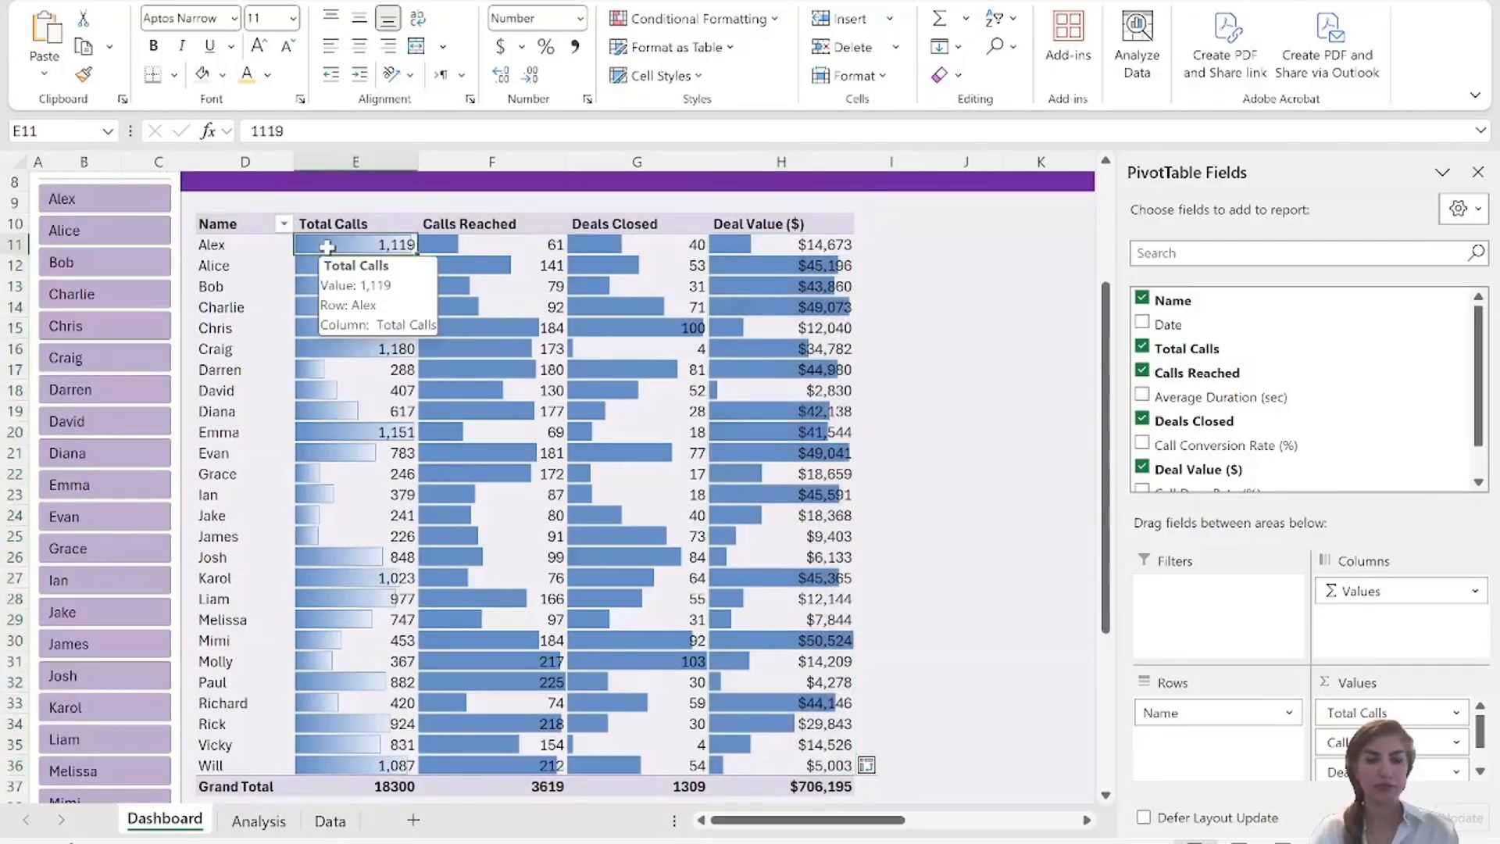
{"action": "left_click", "coordinate": [386, 768], "text": "shift"}
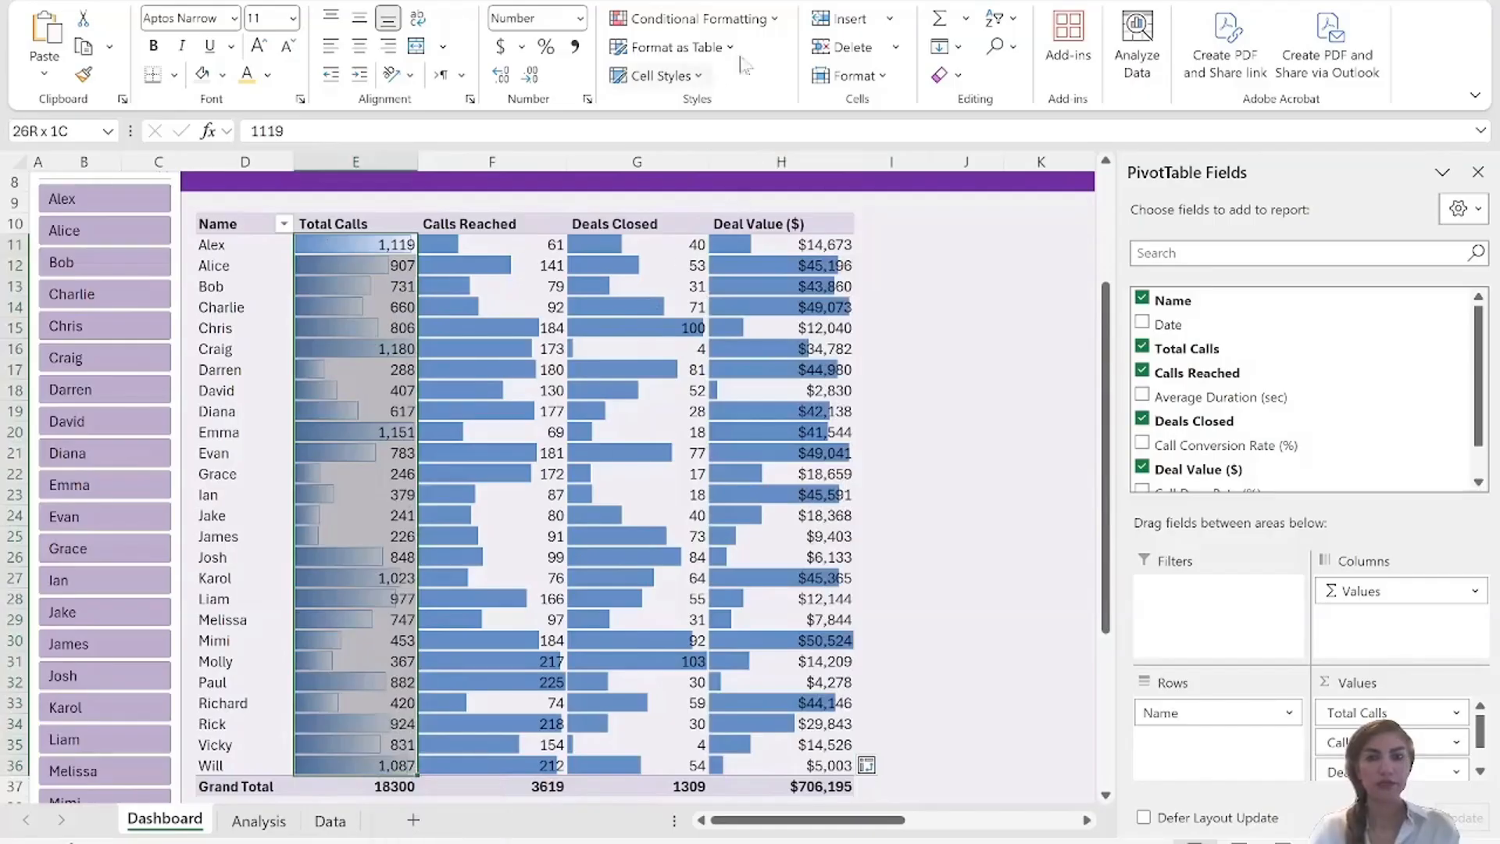
{"action": "left_click", "coordinate": [778, 21]}
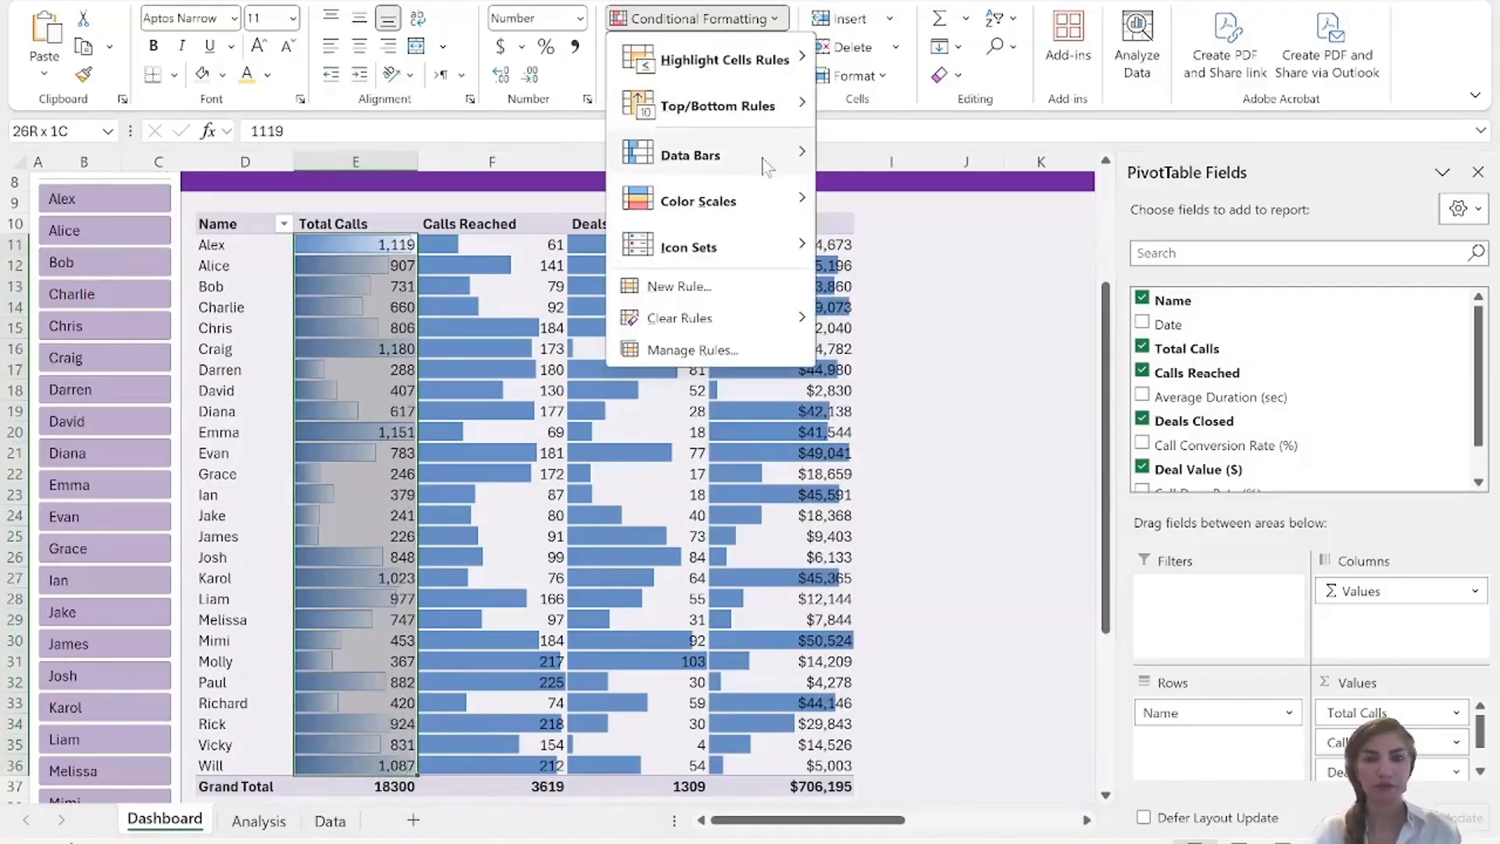
{"action": "mouse_move", "coordinate": [765, 166]}
{"action": "left_click", "coordinate": [838, 316]}
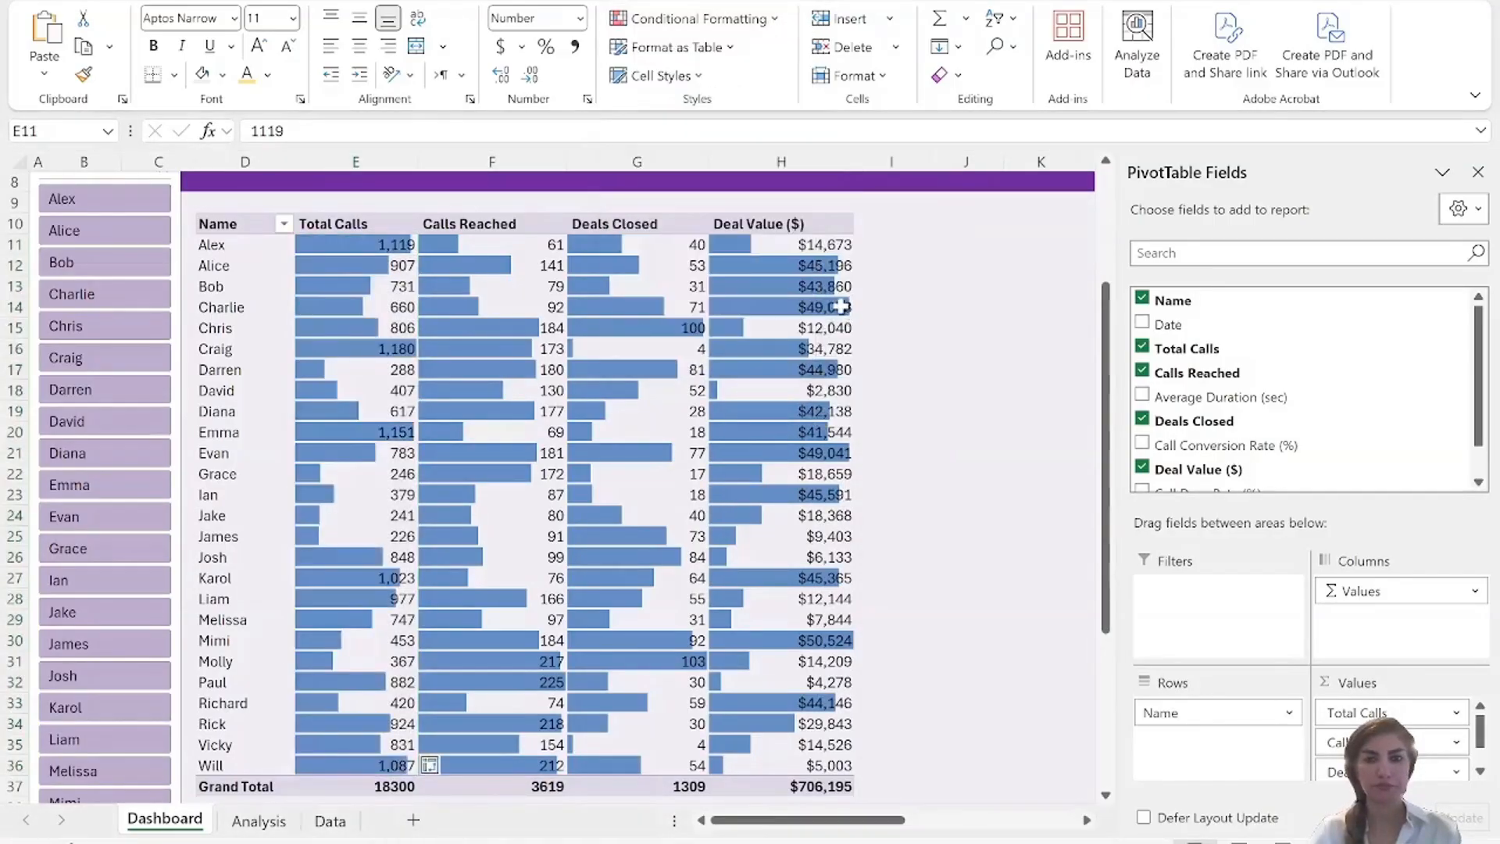
Apply blue gradient-fill data bars to the Deal Value ($) values in H11:H36.
{"action": "left_click", "coordinate": [759, 241]}
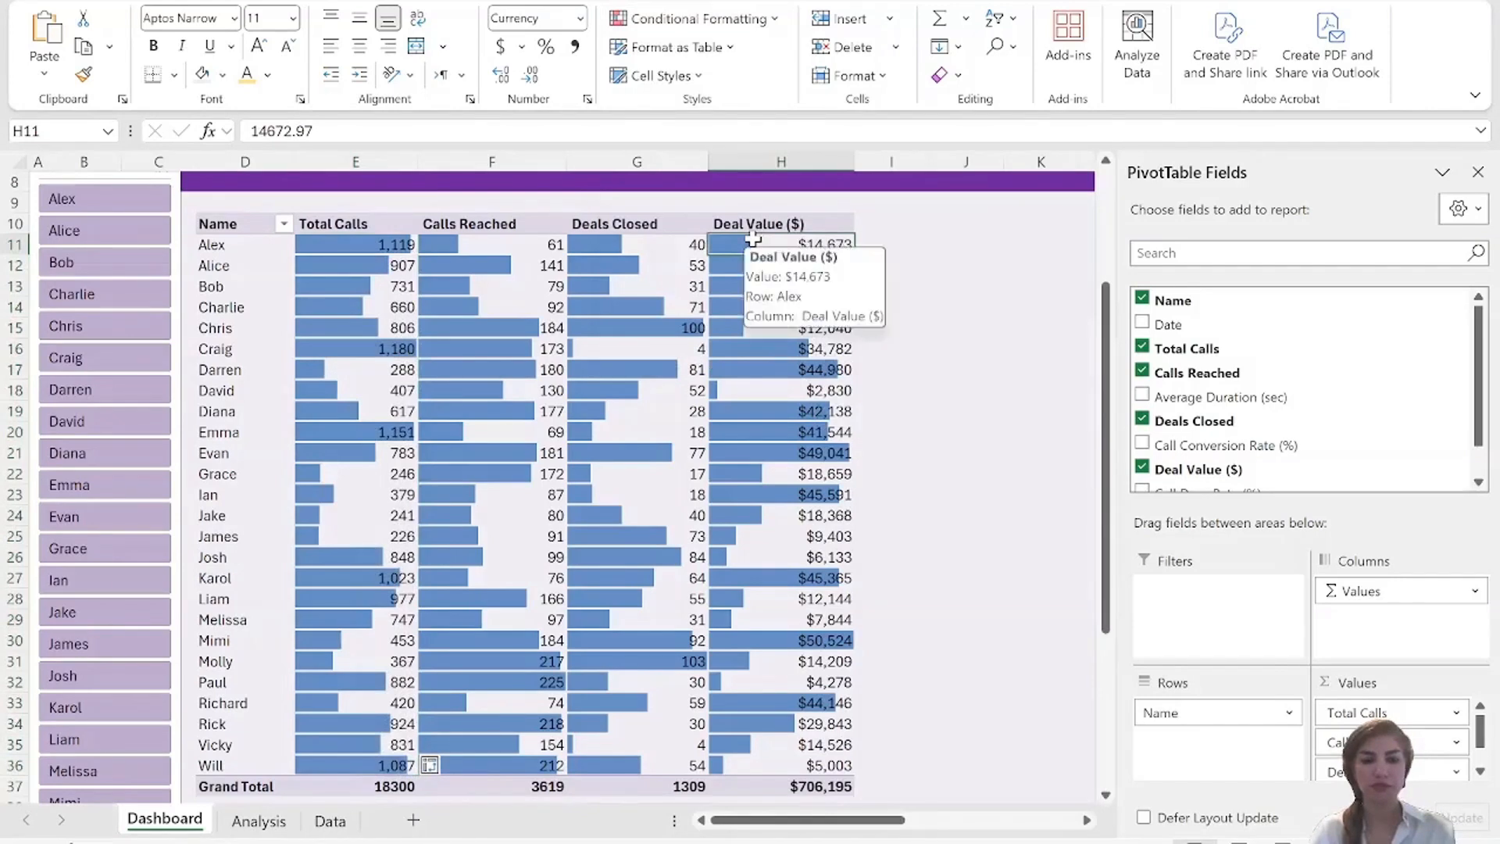
{"action": "left_click", "coordinate": [729, 762], "text": "shift"}
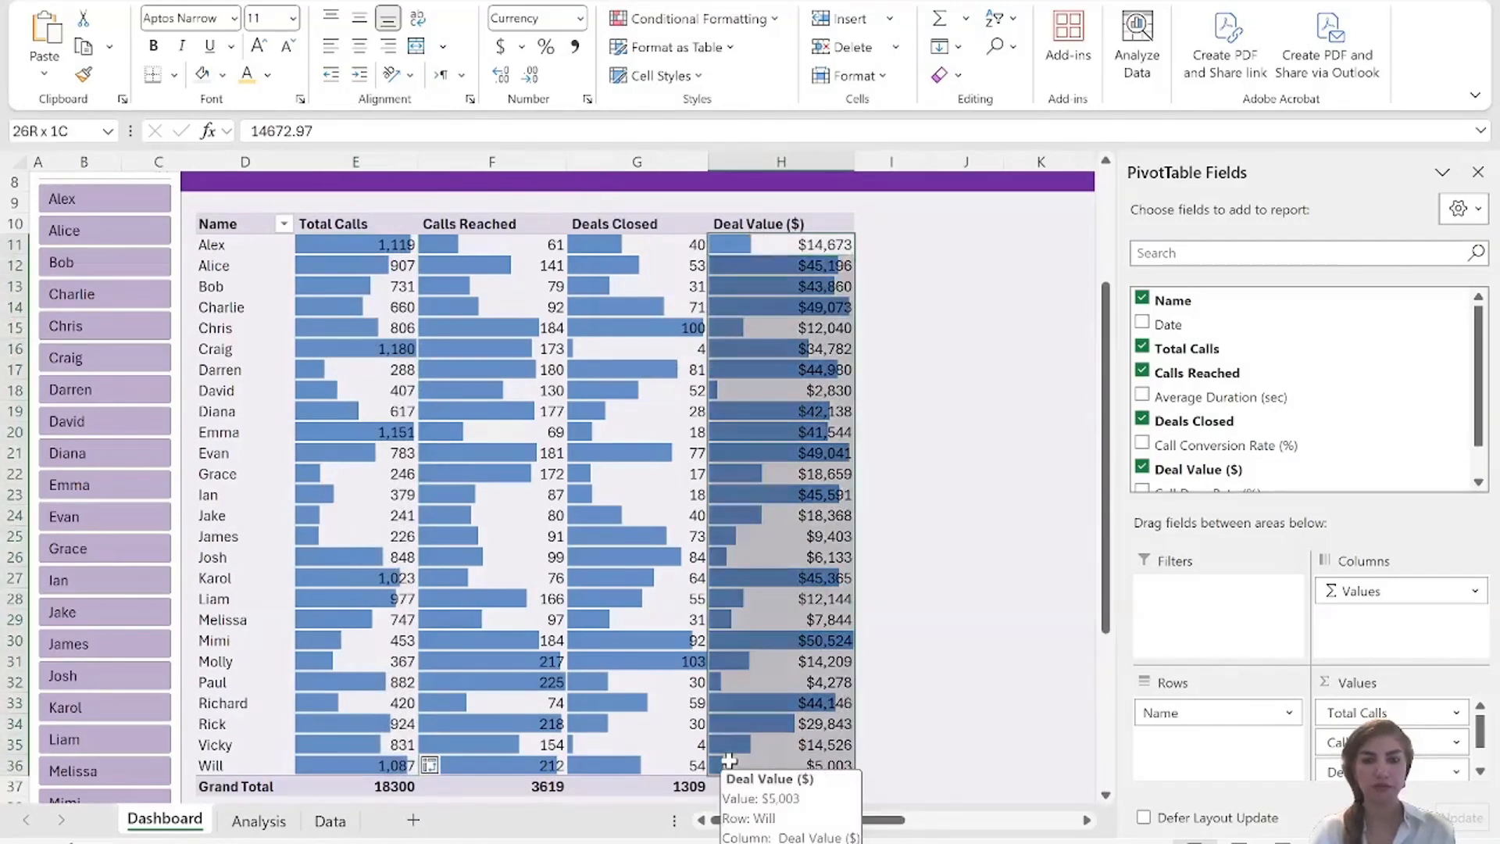
{"action": "left_click", "coordinate": [773, 20]}
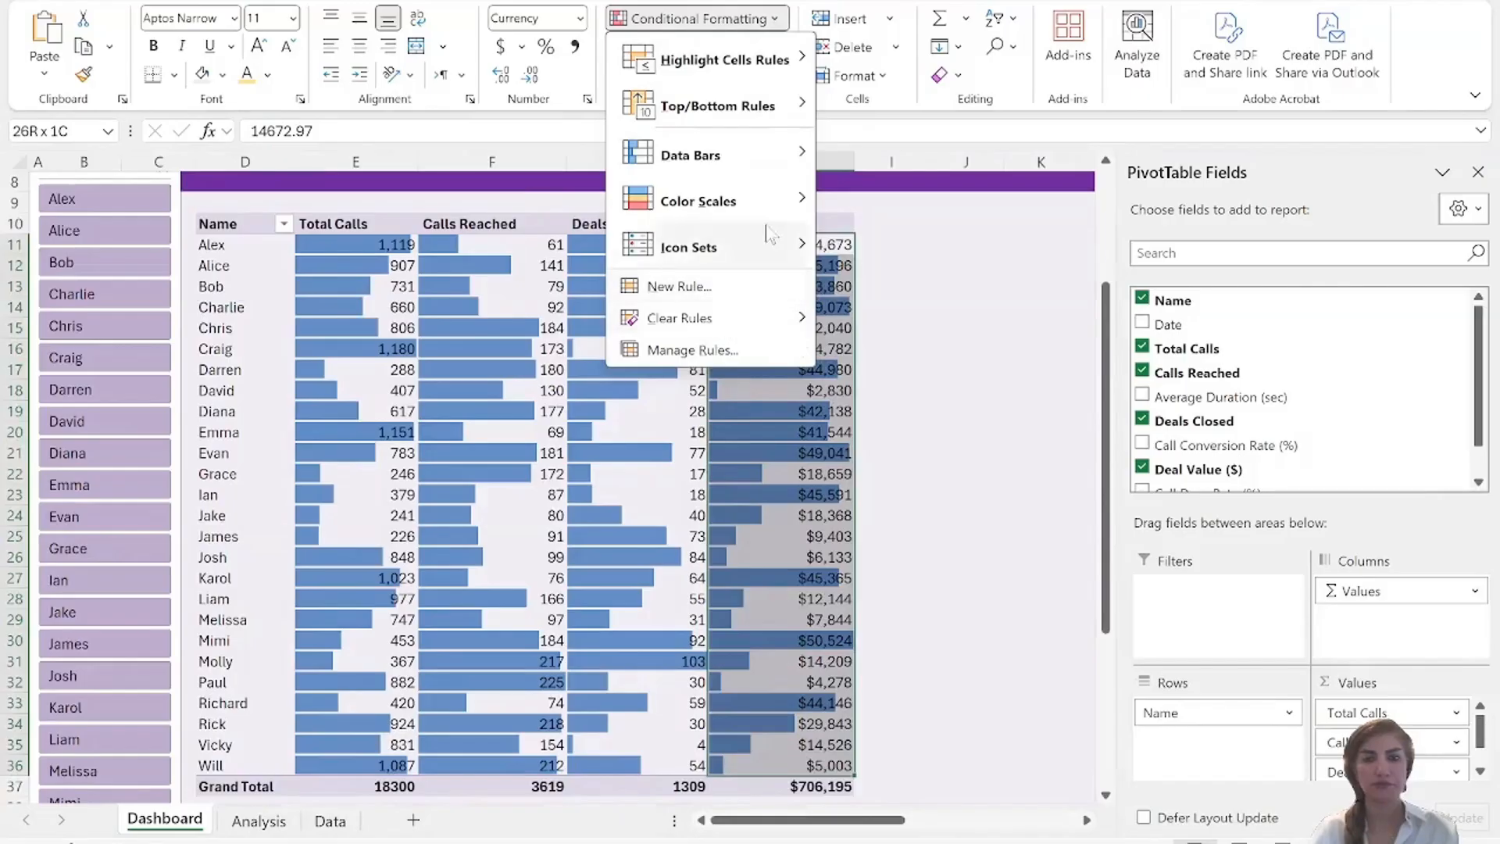
{"action": "mouse_move", "coordinate": [751, 154]}
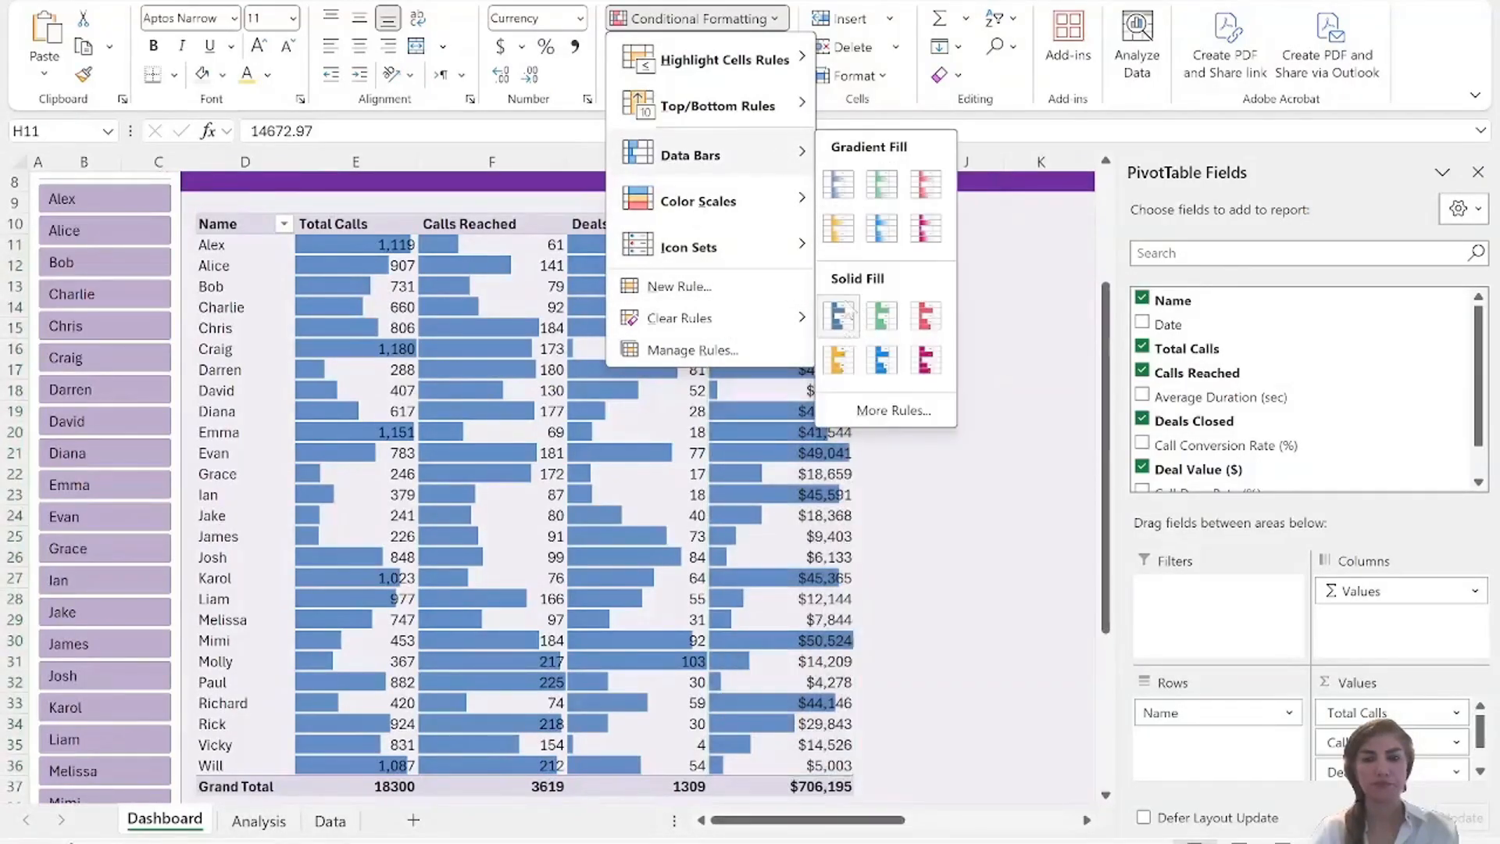
{"action": "left_click", "coordinate": [838, 185]}
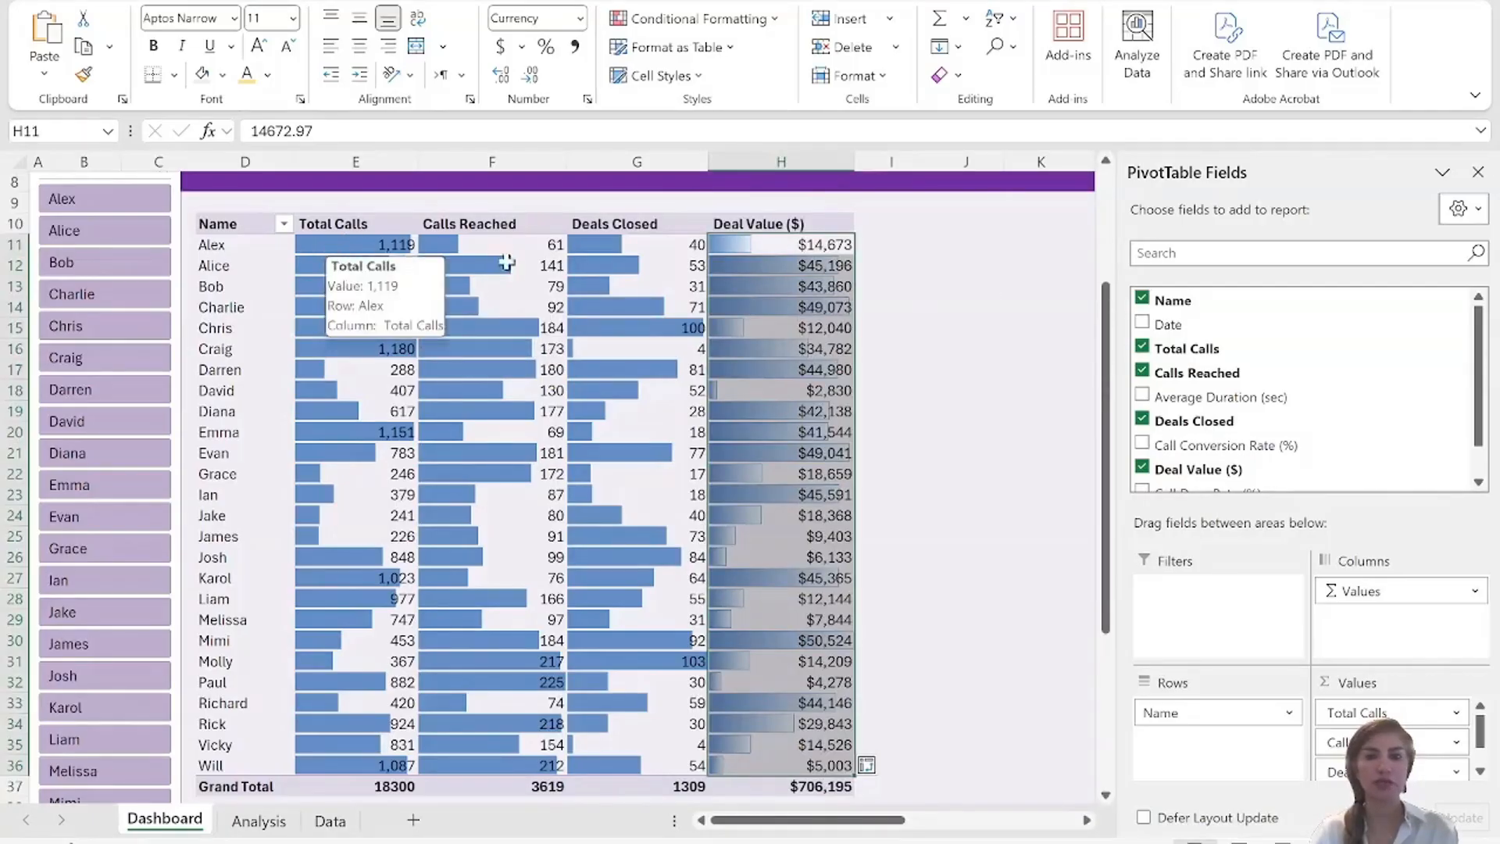
Open the Conditional Formatting Rules Manager from an empty cell and show the rules for PivotTable5.
{"action": "left_click", "coordinate": [986, 291]}
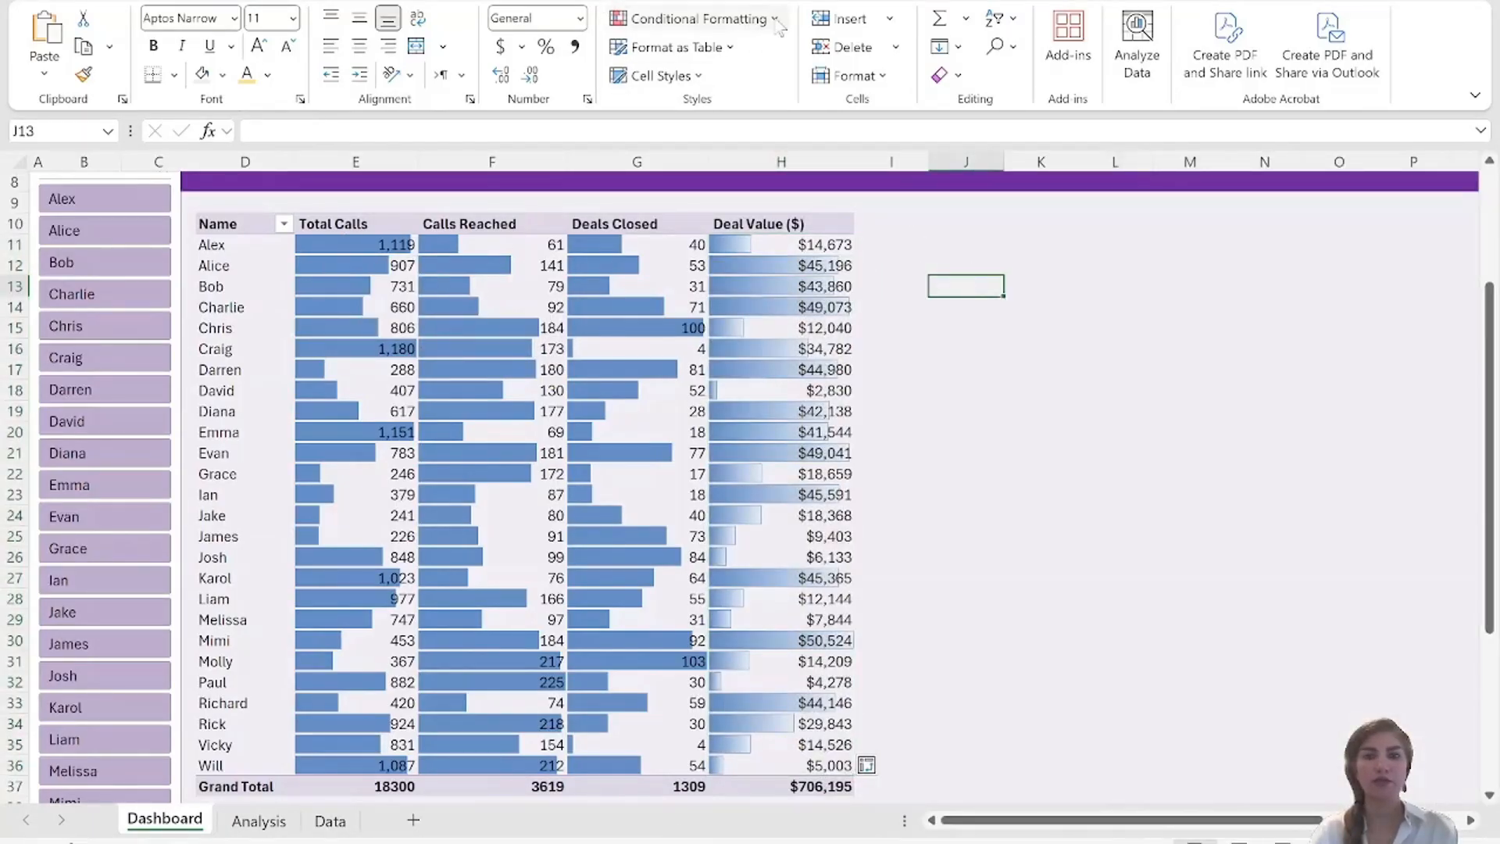
{"action": "left_click", "coordinate": [776, 20]}
{"action": "left_click", "coordinate": [689, 352]}
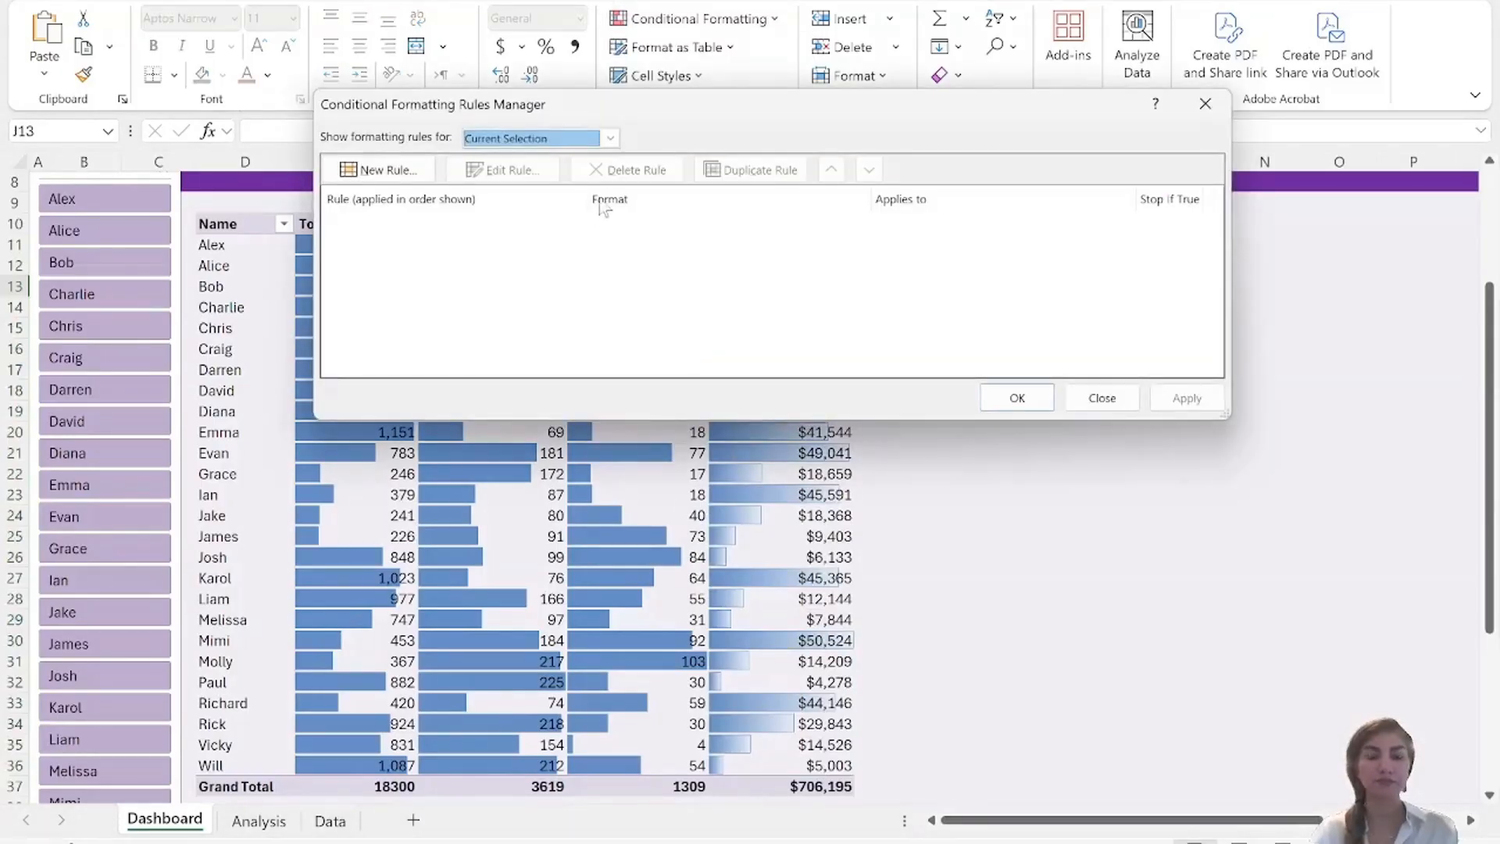
{"action": "left_click", "coordinate": [610, 139]}
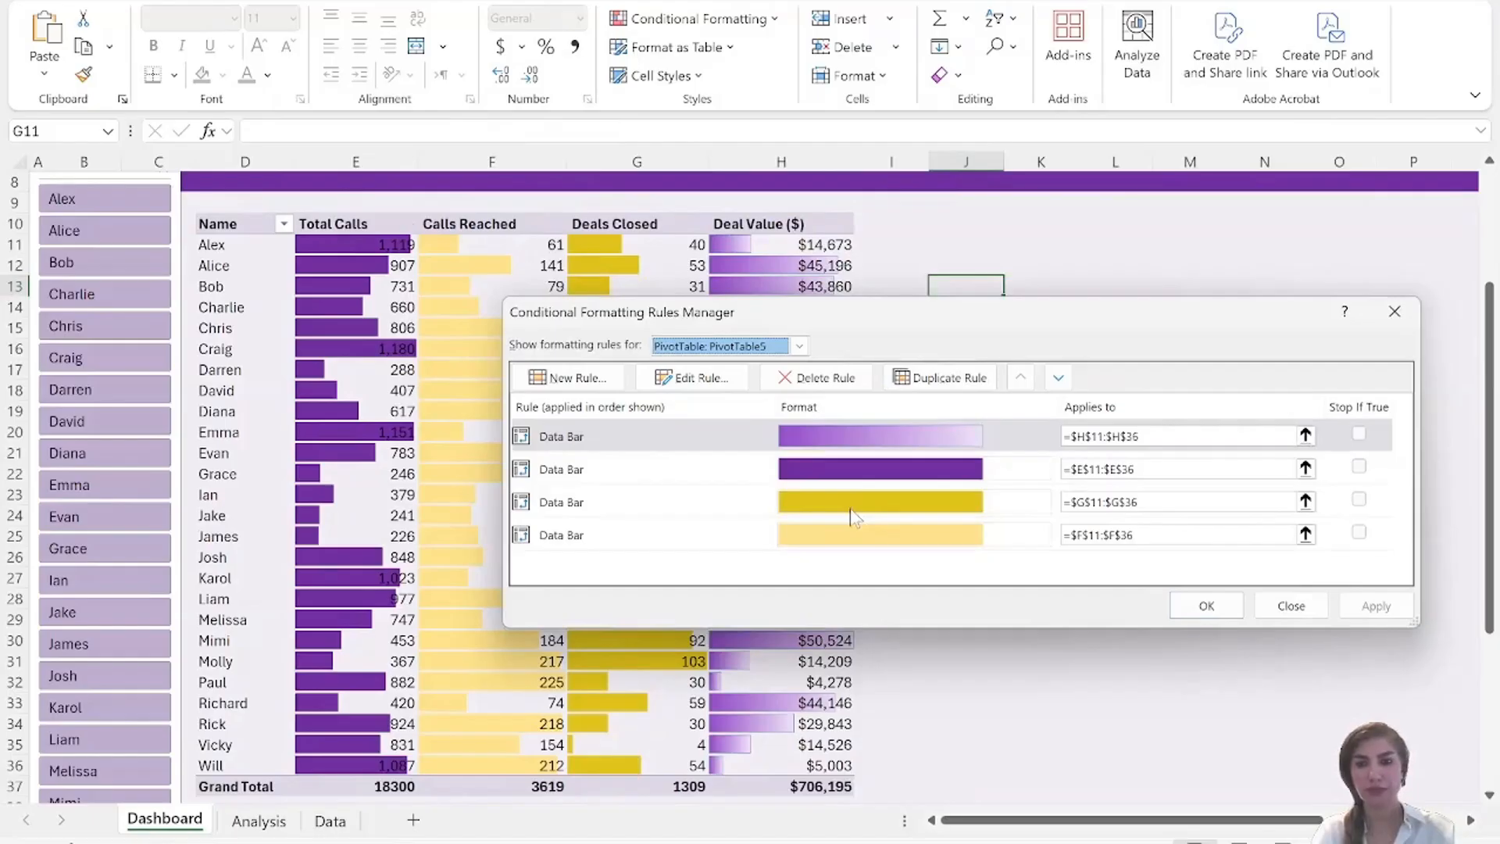
Edit the Deals Closed data bar rule for G11:G36 to use the standard dark purple as its solid fill color.
{"action": "left_click", "coordinate": [934, 508]}
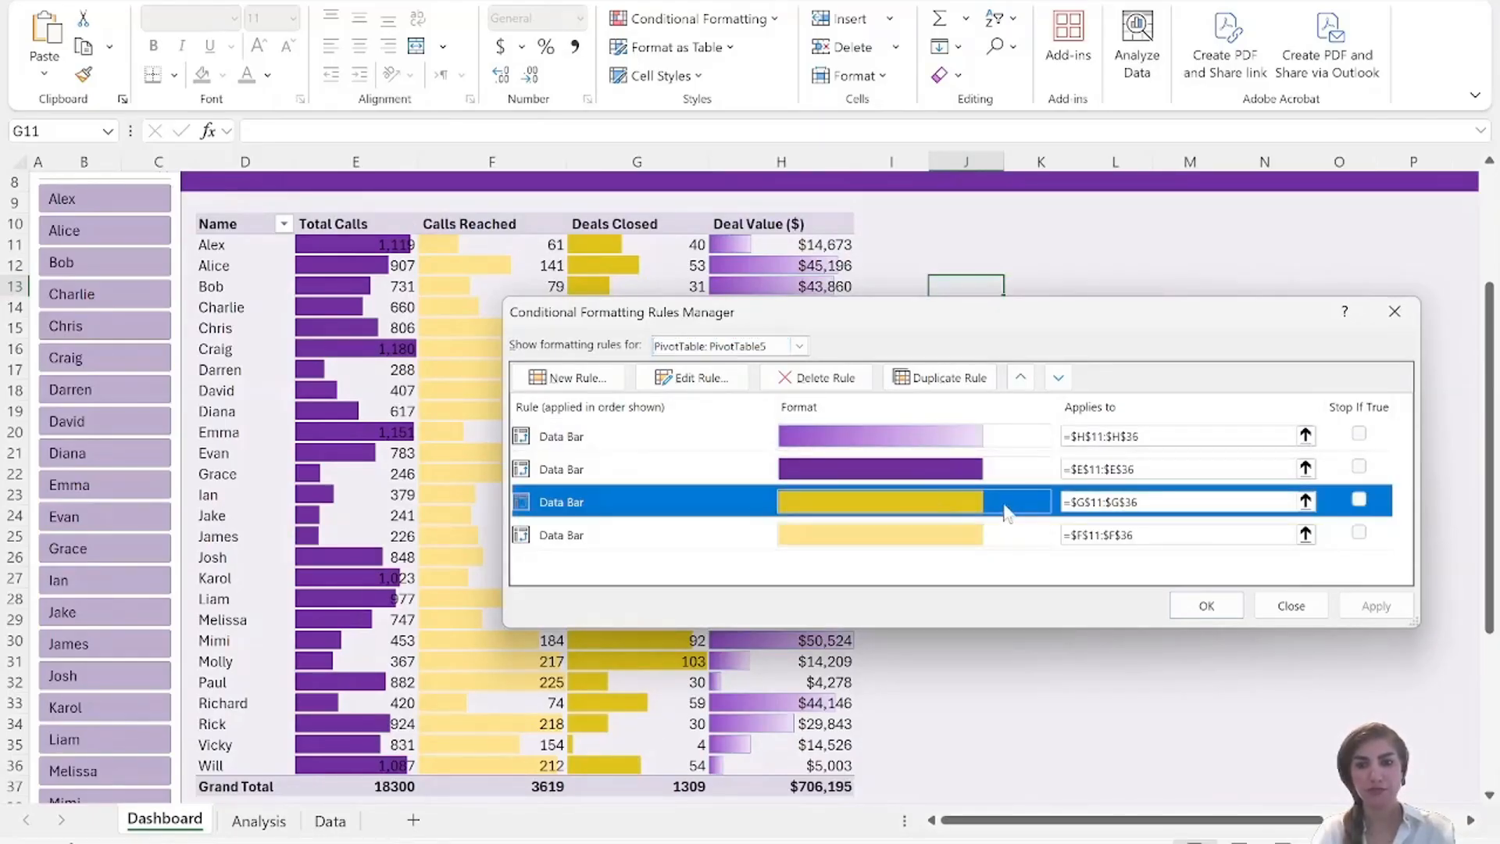
{"action": "double_click", "coordinate": [1007, 512]}
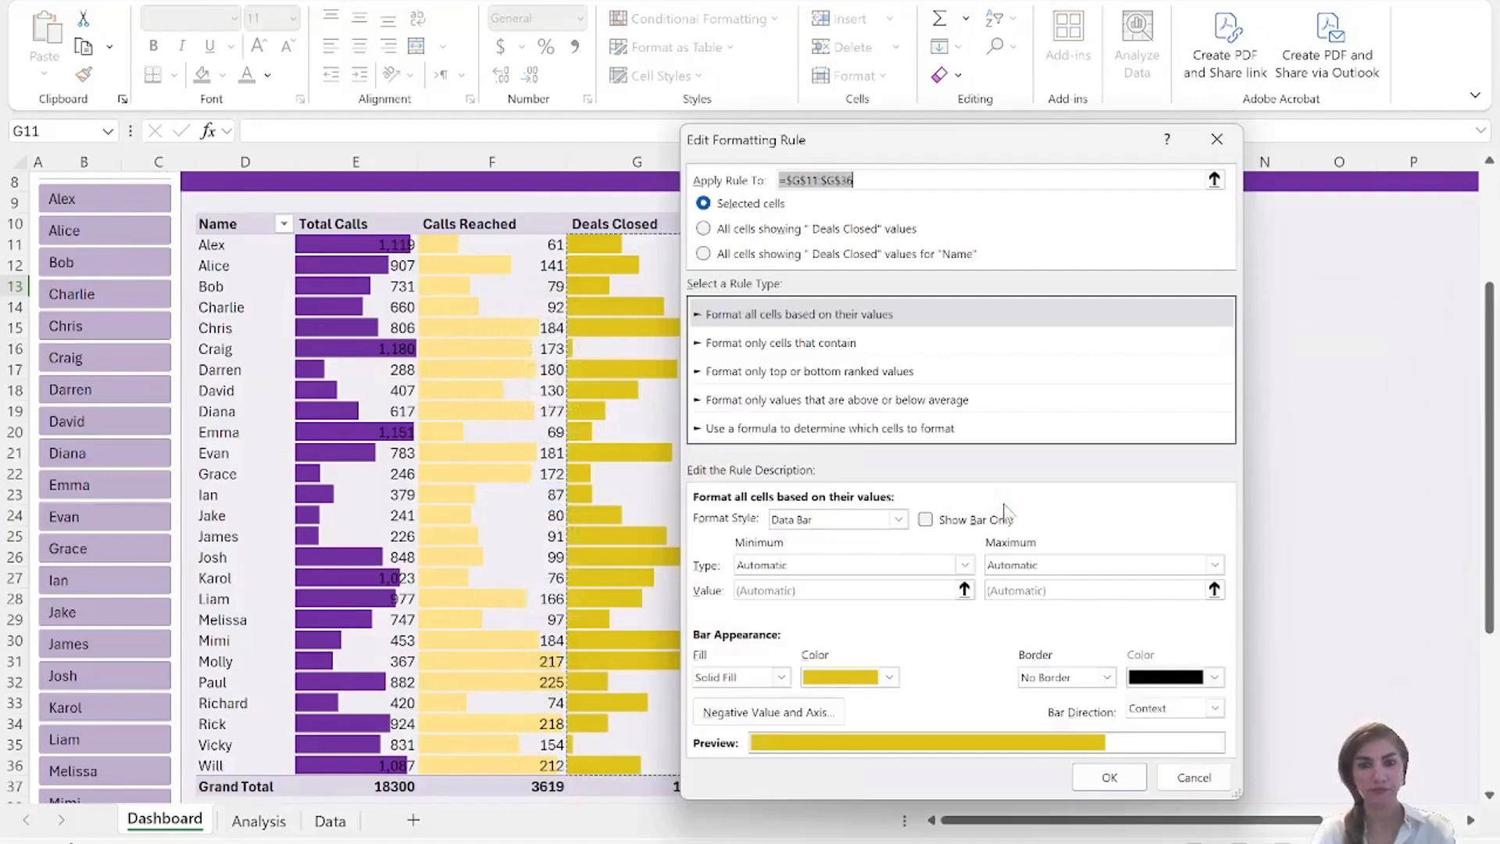
{"action": "left_click", "coordinate": [890, 679]}
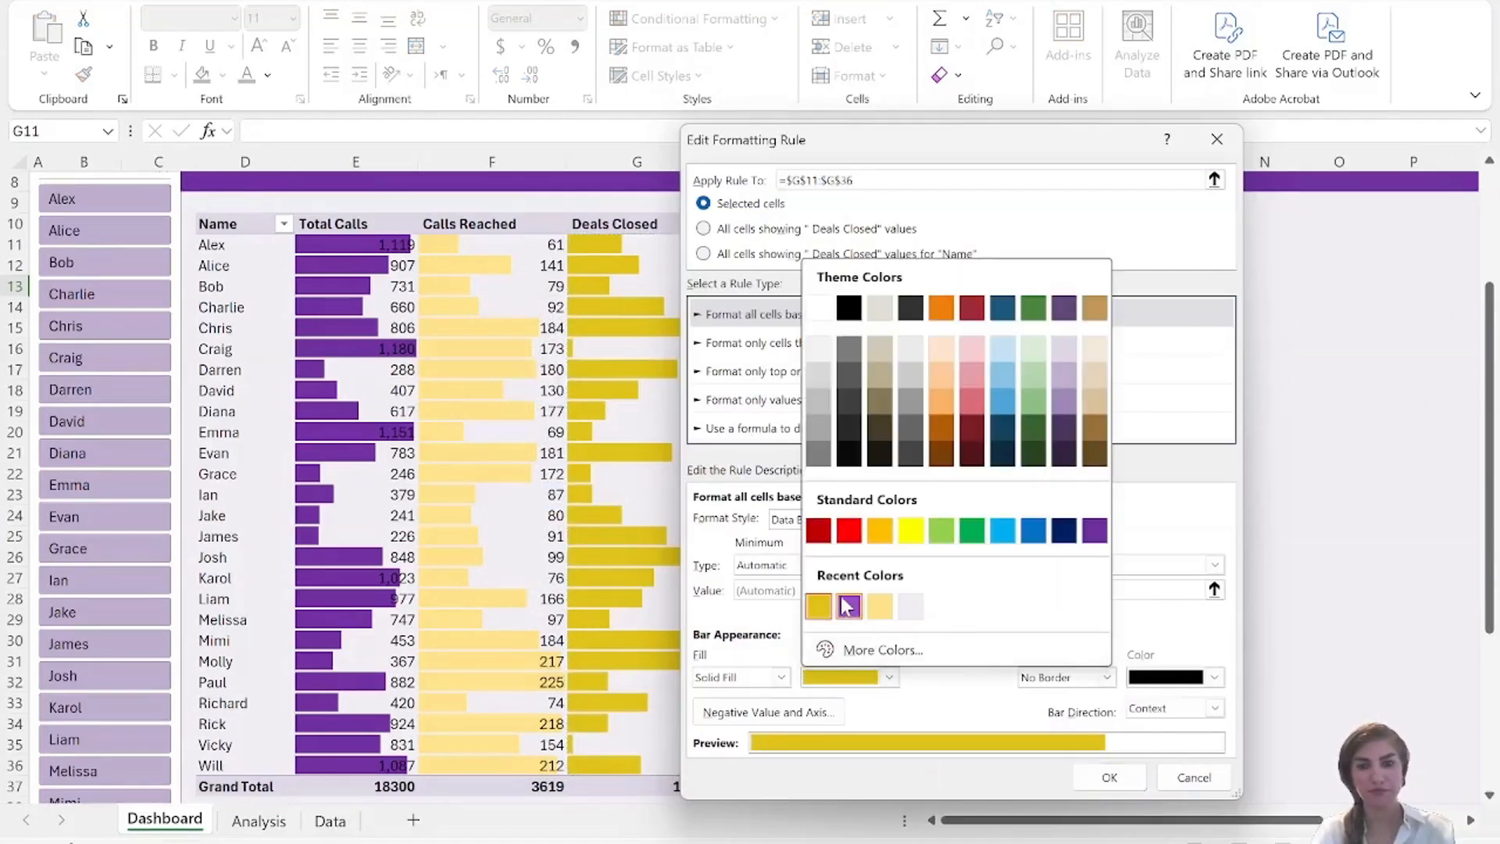
{"action": "left_click", "coordinate": [846, 606]}
{"action": "left_click", "coordinate": [889, 678]}
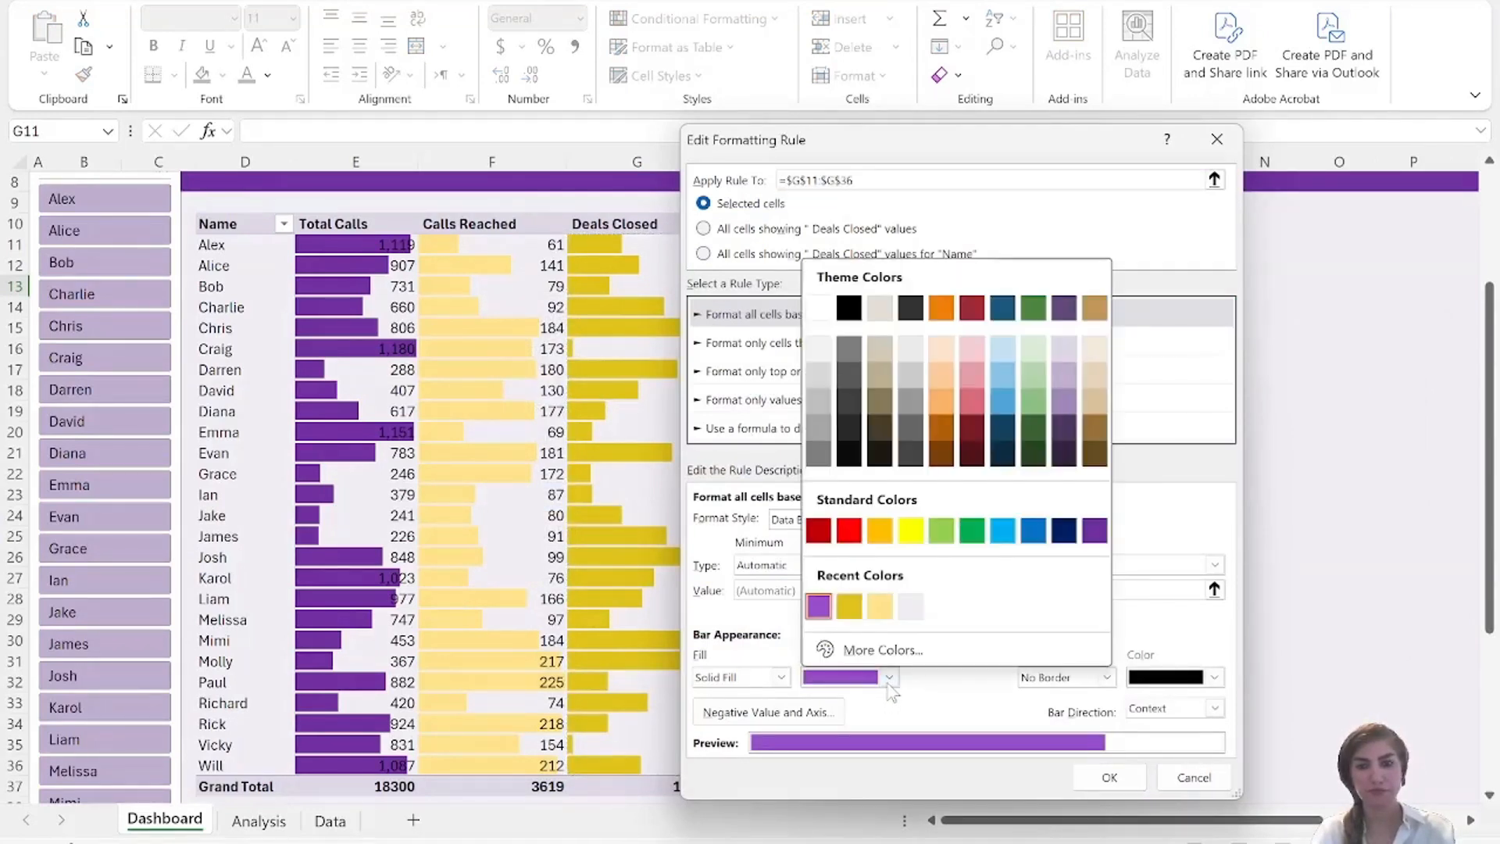
{"action": "left_click", "coordinate": [1097, 534]}
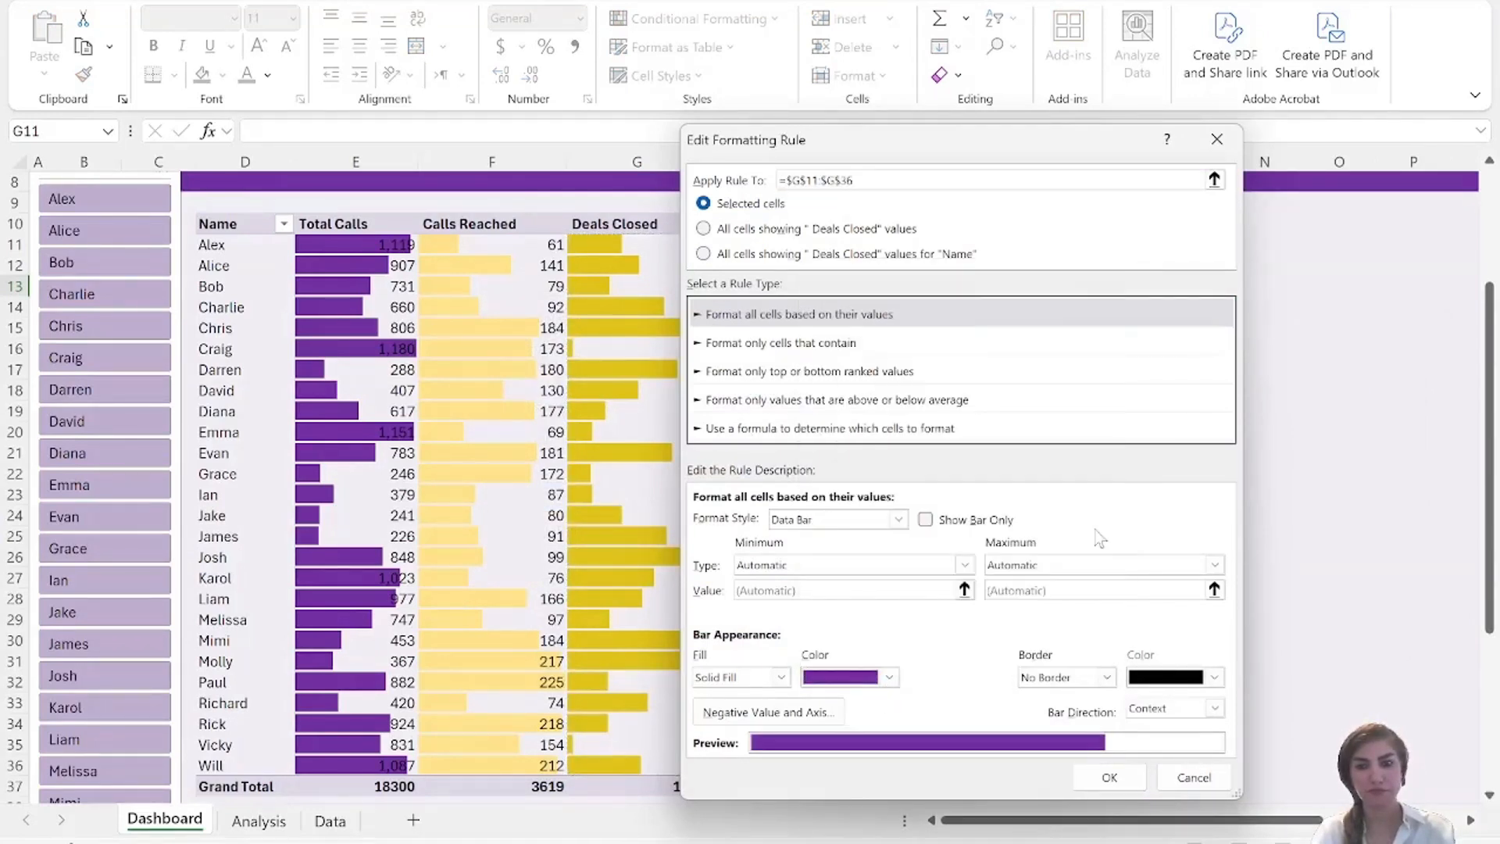
{"action": "left_click", "coordinate": [1109, 776]}
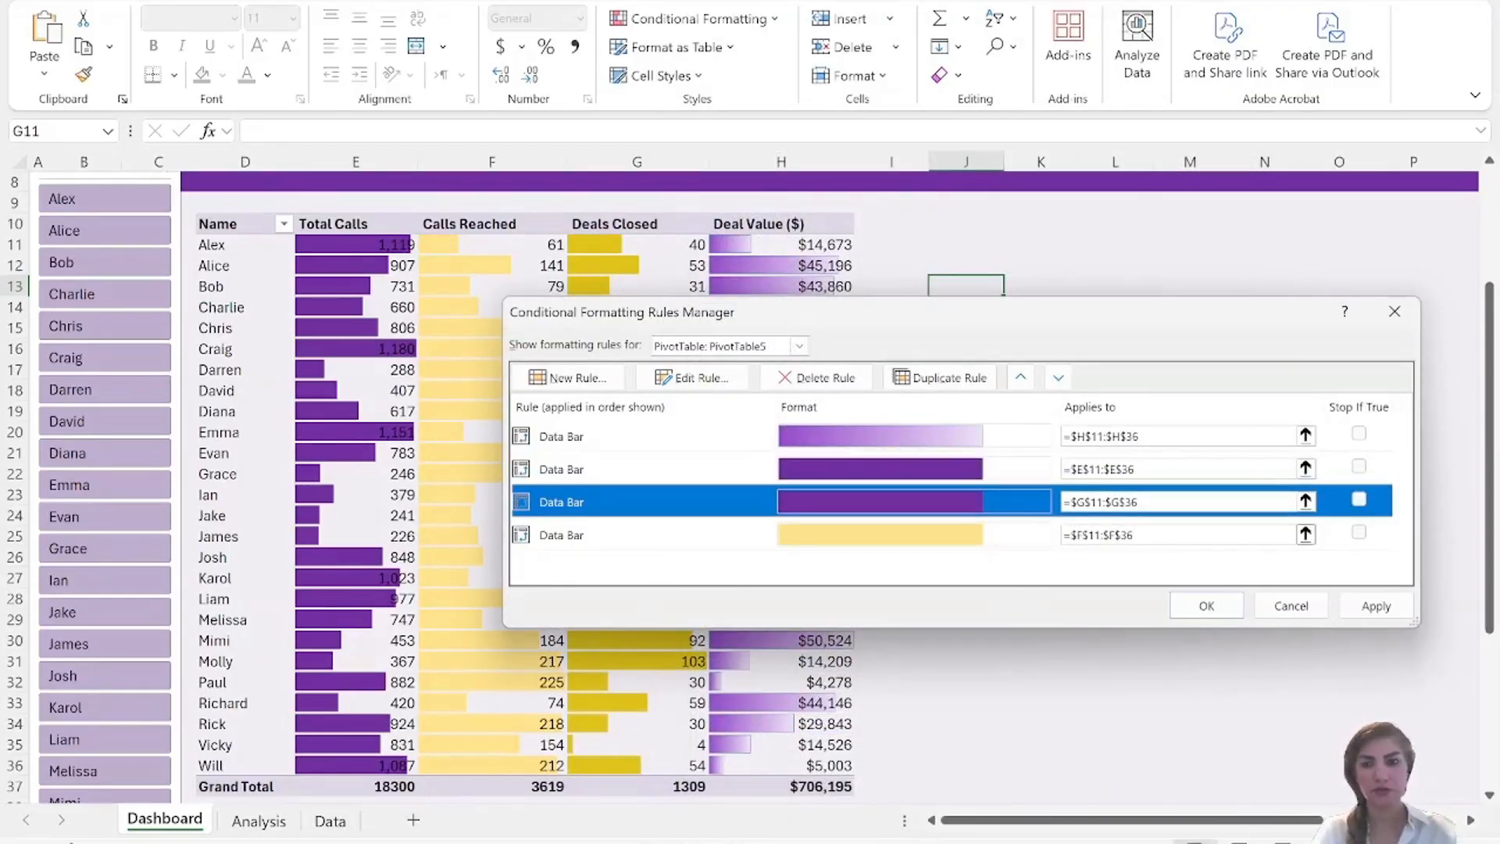
Set the Total Calls data bar rule for E11:E36 to the recently used gold color and apply the rule changes.
{"action": "double_click", "coordinate": [957, 468]}
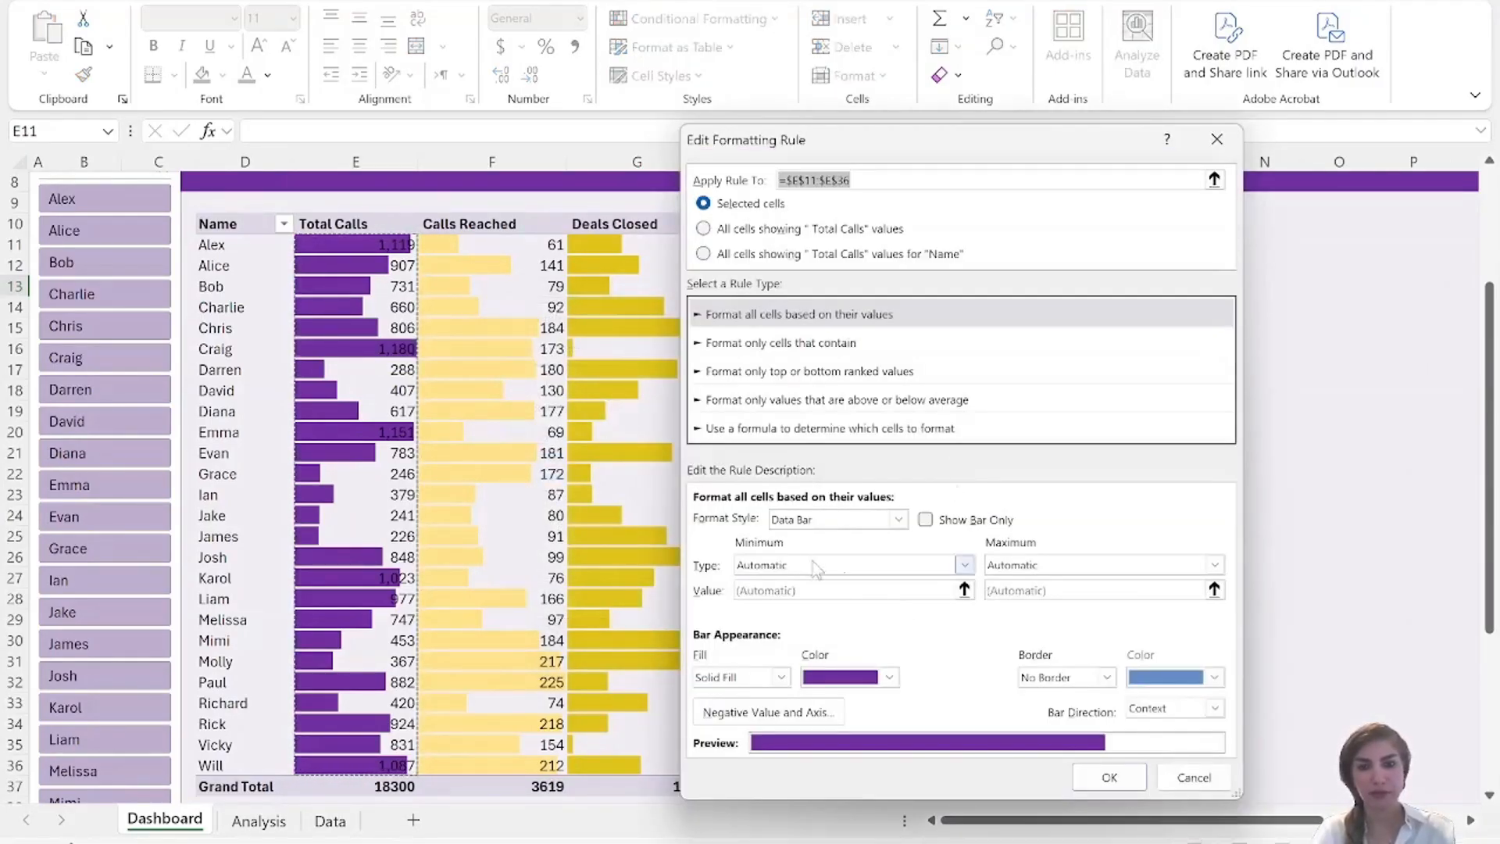
{"action": "left_click", "coordinate": [890, 678]}
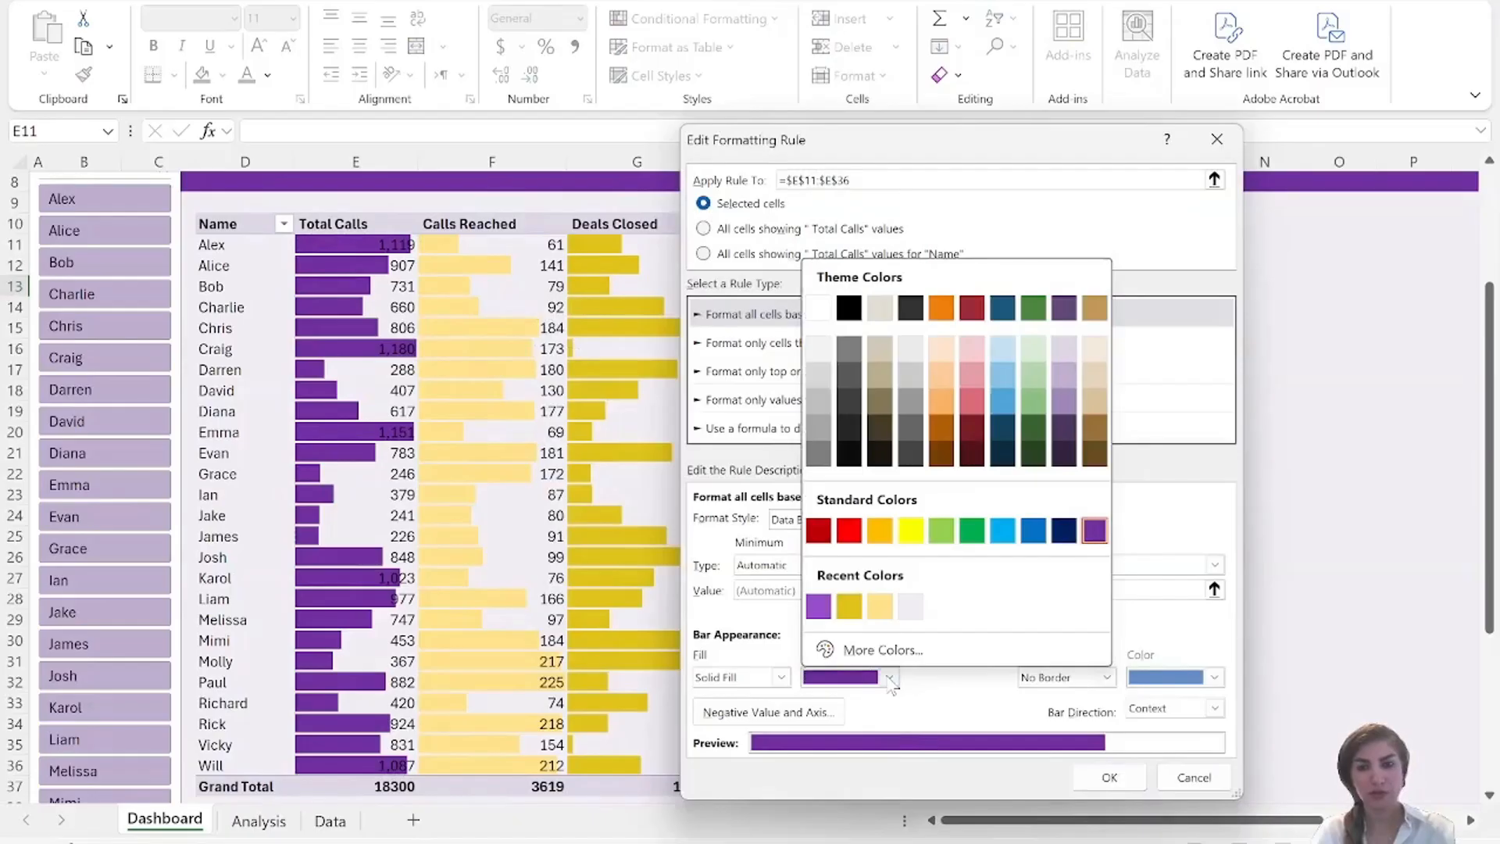
{"action": "left_click", "coordinate": [850, 607]}
{"action": "left_click", "coordinate": [1113, 779]}
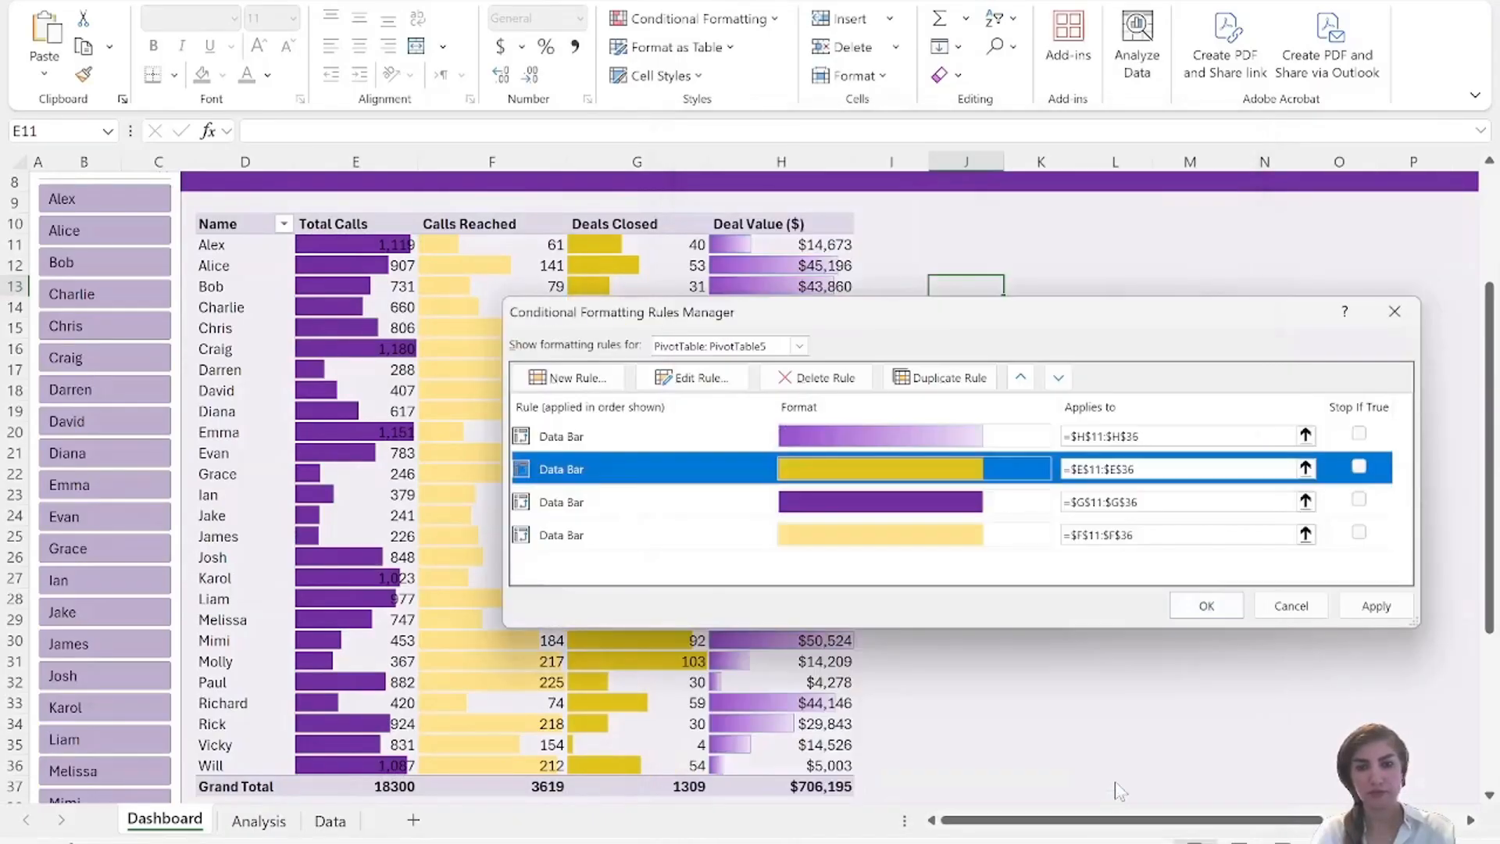
{"action": "left_click", "coordinate": [1207, 605]}
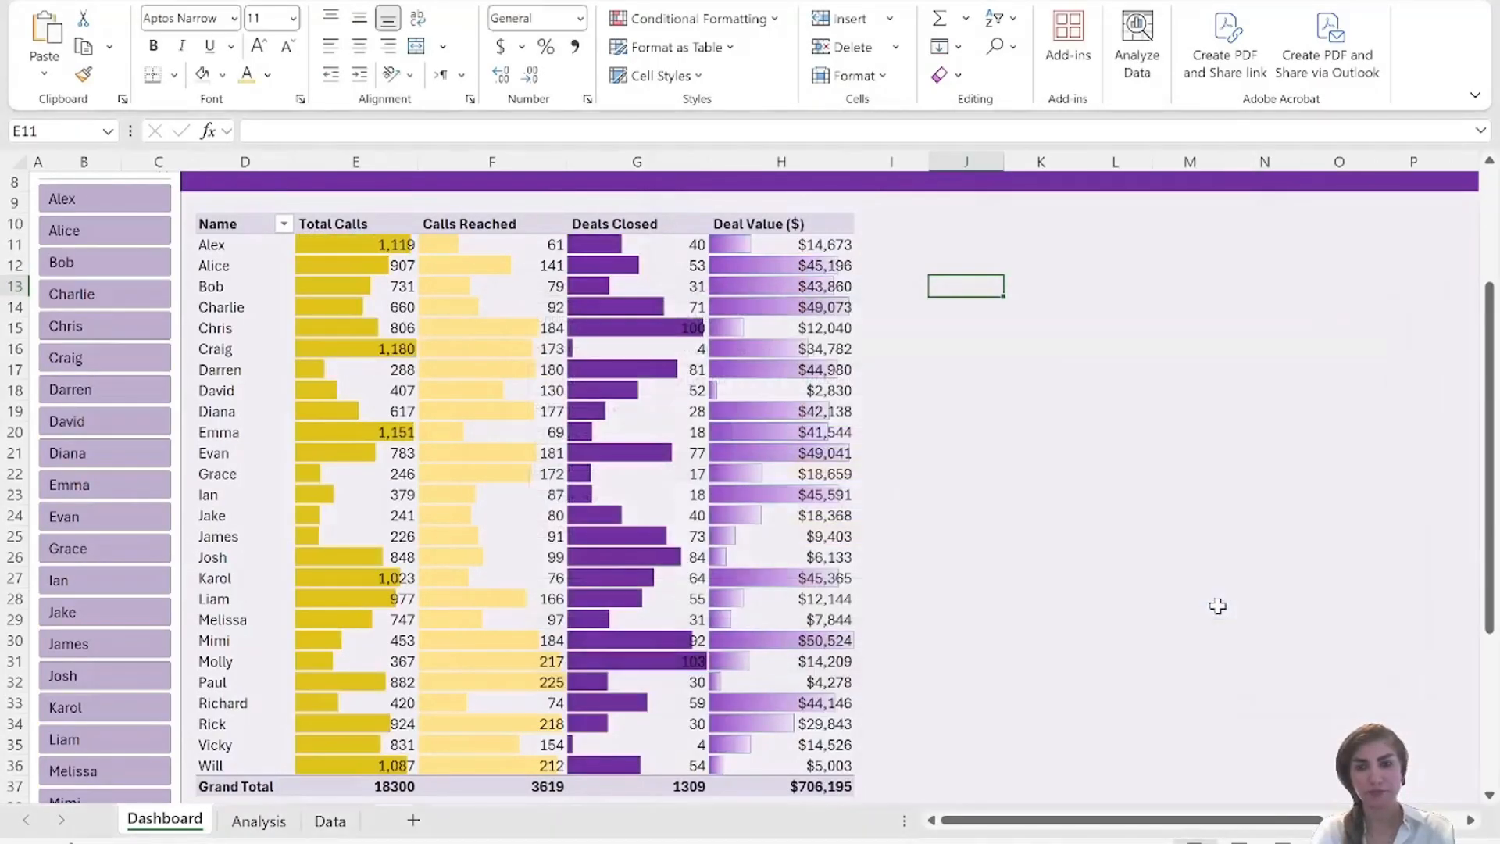
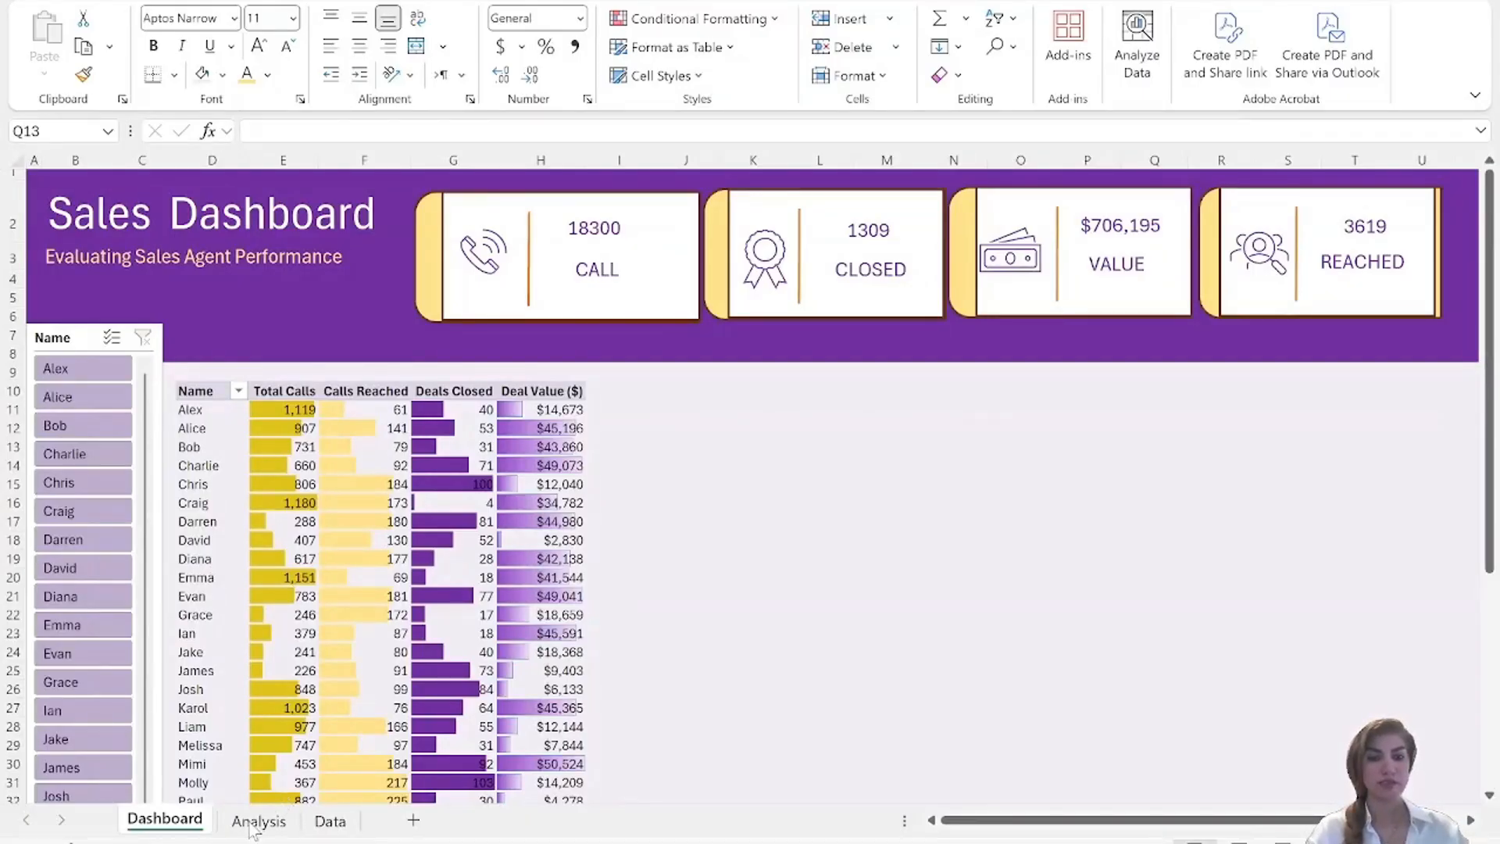
Duplicate the summary PivotTable in A3:B7 of the Analysis sheet to cell D3.
{"action": "left_click", "coordinate": [258, 821]}
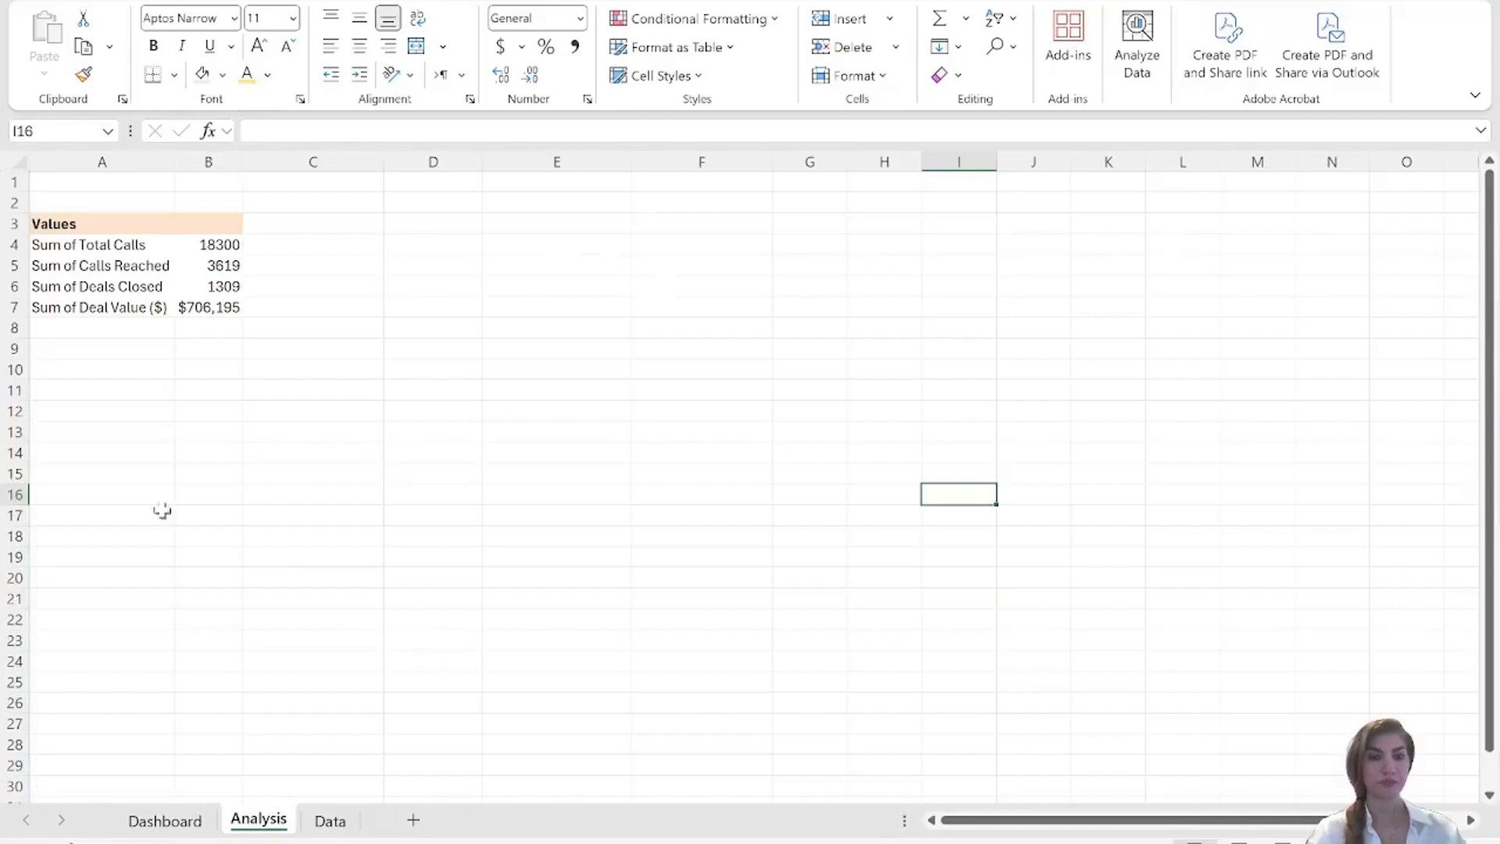
{"action": "left_click_drag", "start_coordinate": [39, 218], "coordinate": [229, 309]}
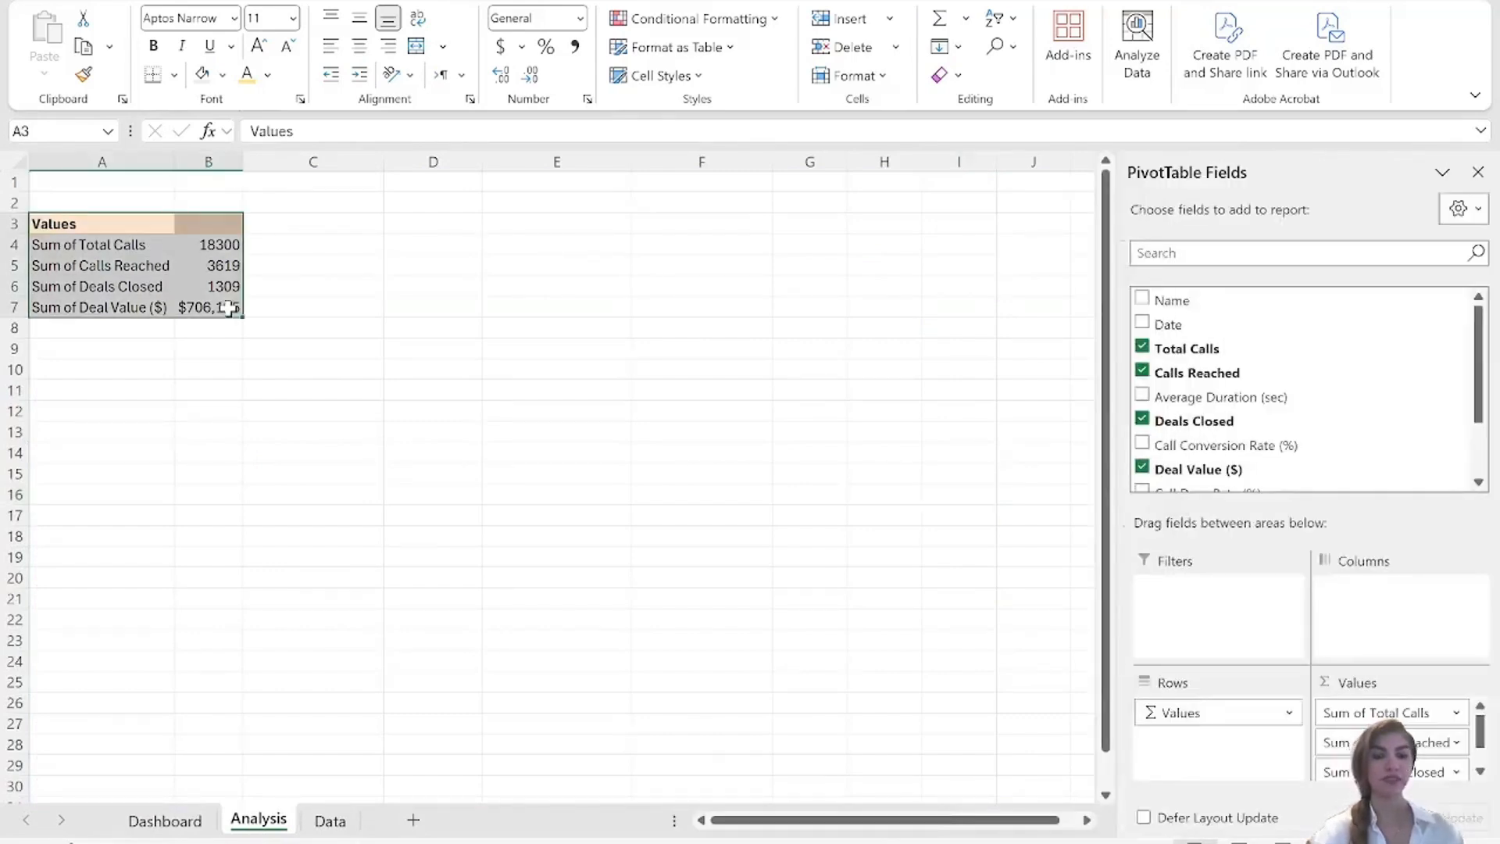
{"action": "key", "text": "ctrl+c"}
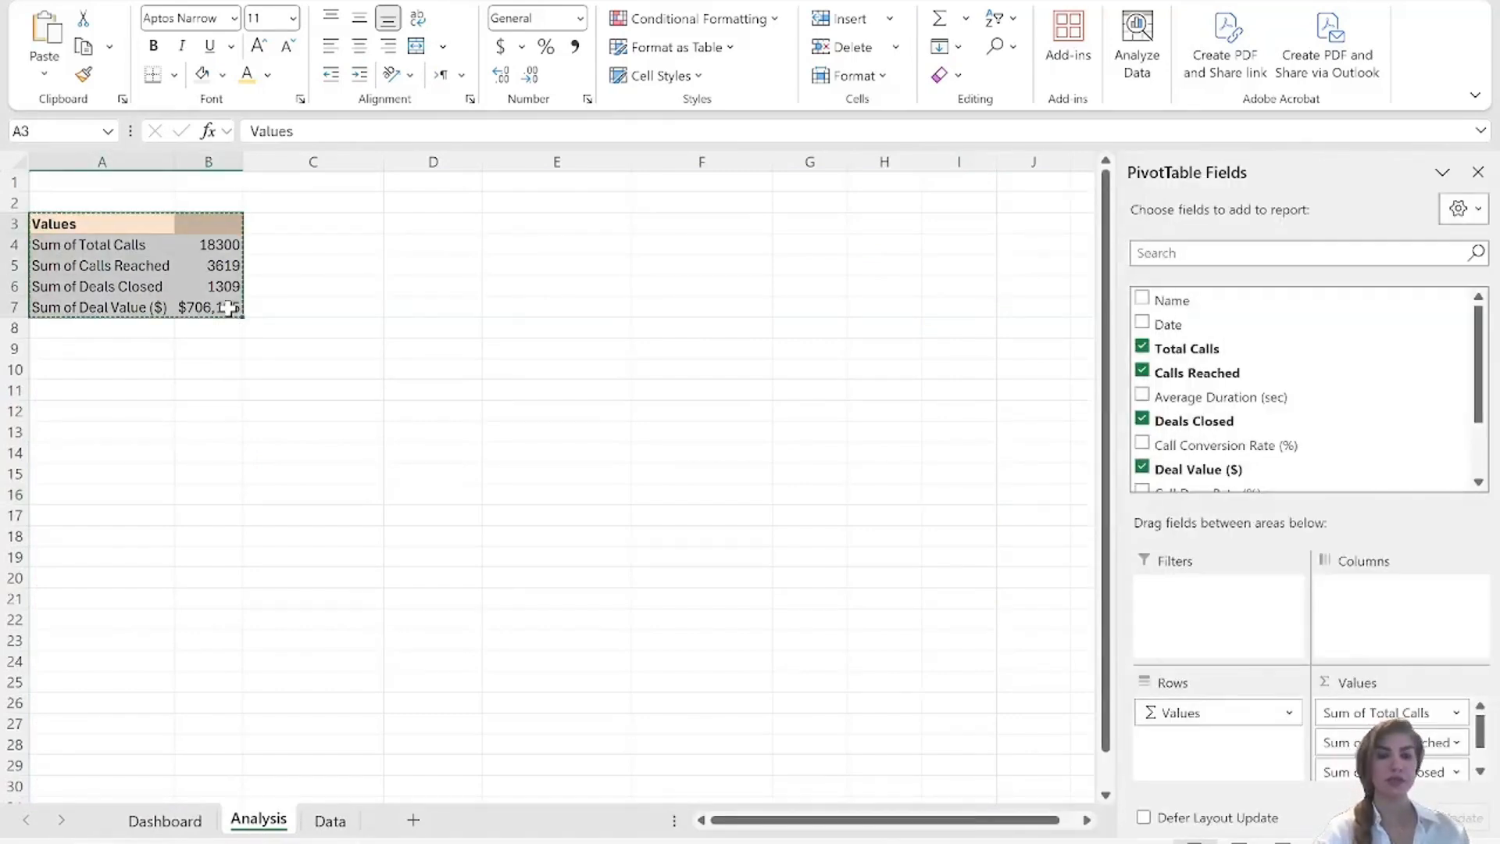
{"action": "left_click", "coordinate": [412, 224]}
{"action": "key", "text": "ctrl+v"}
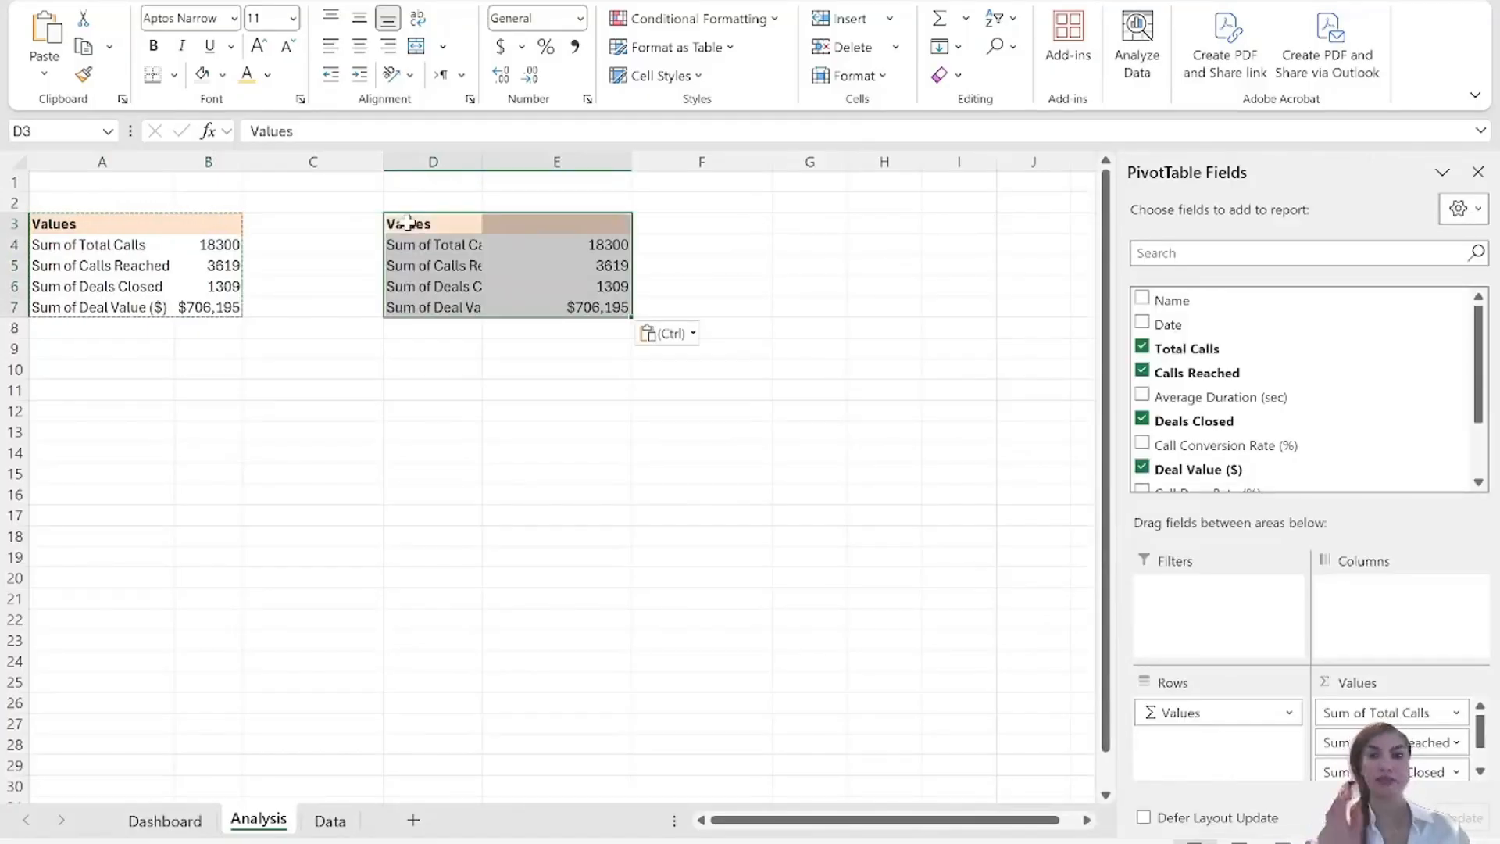
Reconfigure the copied PivotTable to show only Calls Reached and Deals Closed as columns, with Months (Date) as the only row field.
{"action": "left_click", "coordinate": [1143, 347]}
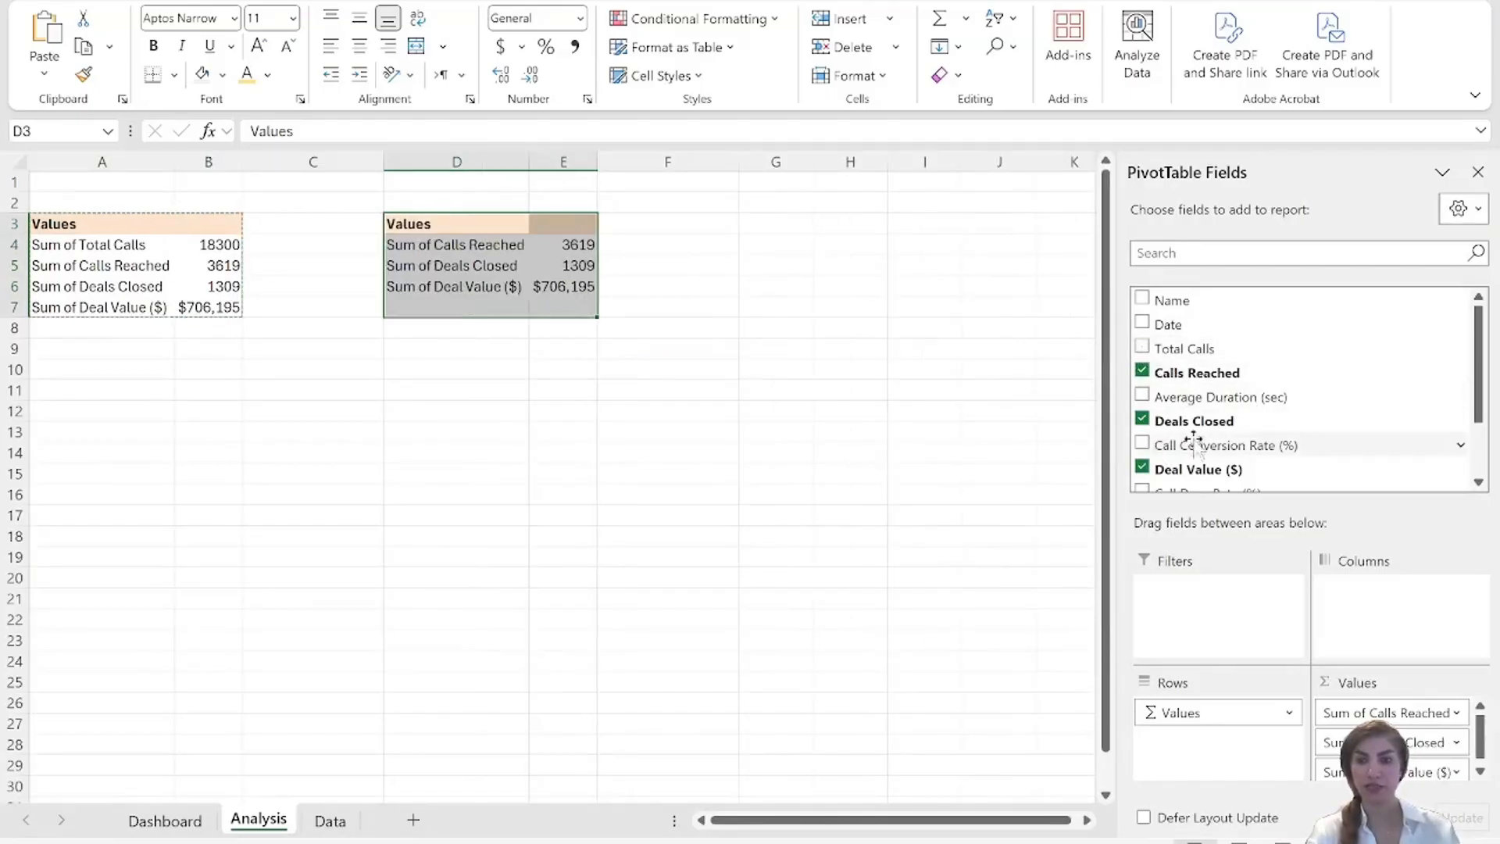
{"action": "left_click", "coordinate": [1142, 468]}
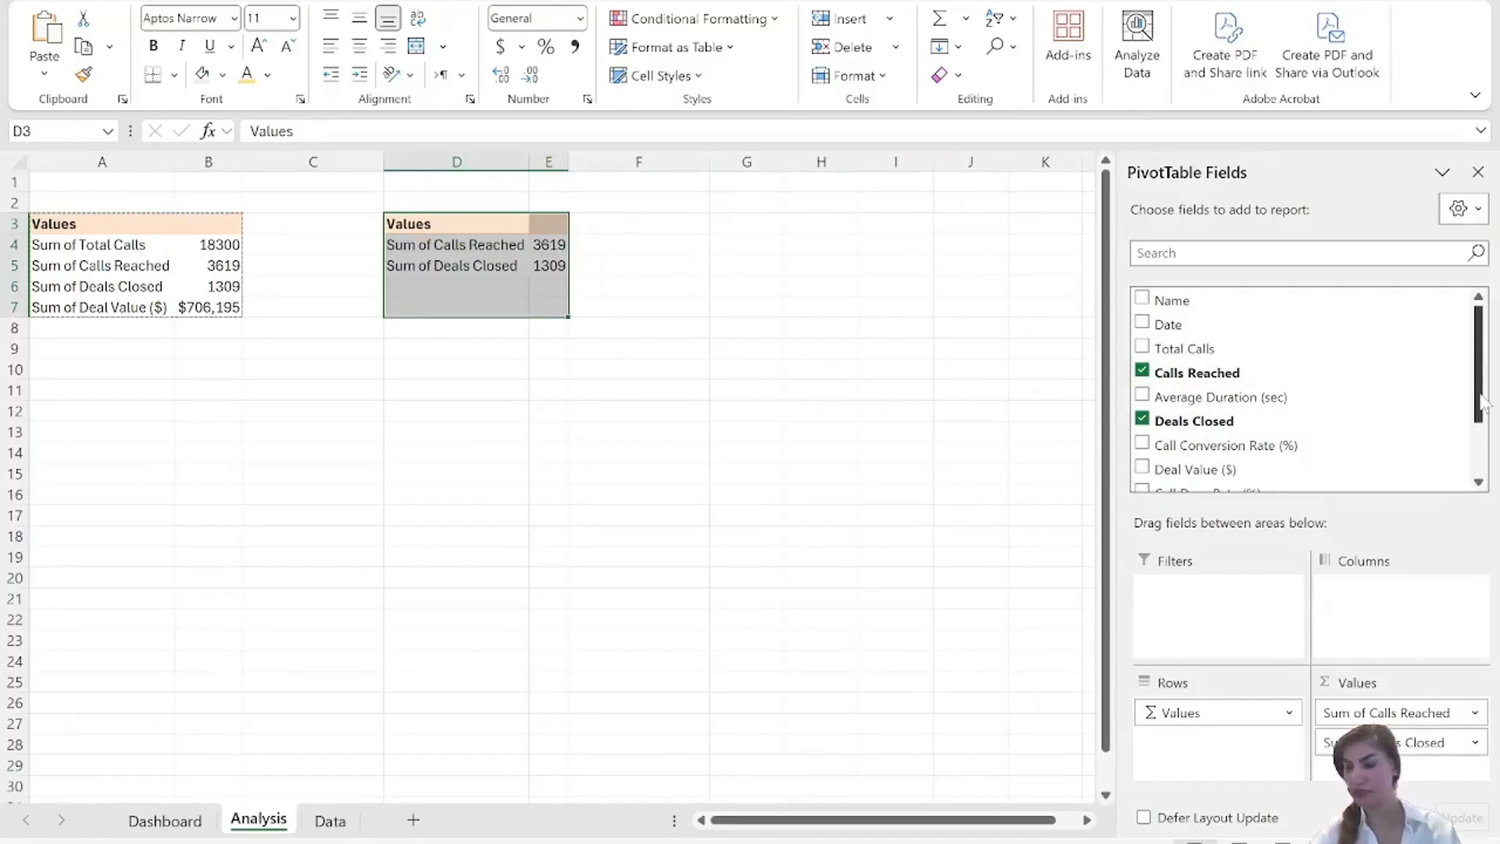
{"action": "left_click", "coordinate": [1142, 323]}
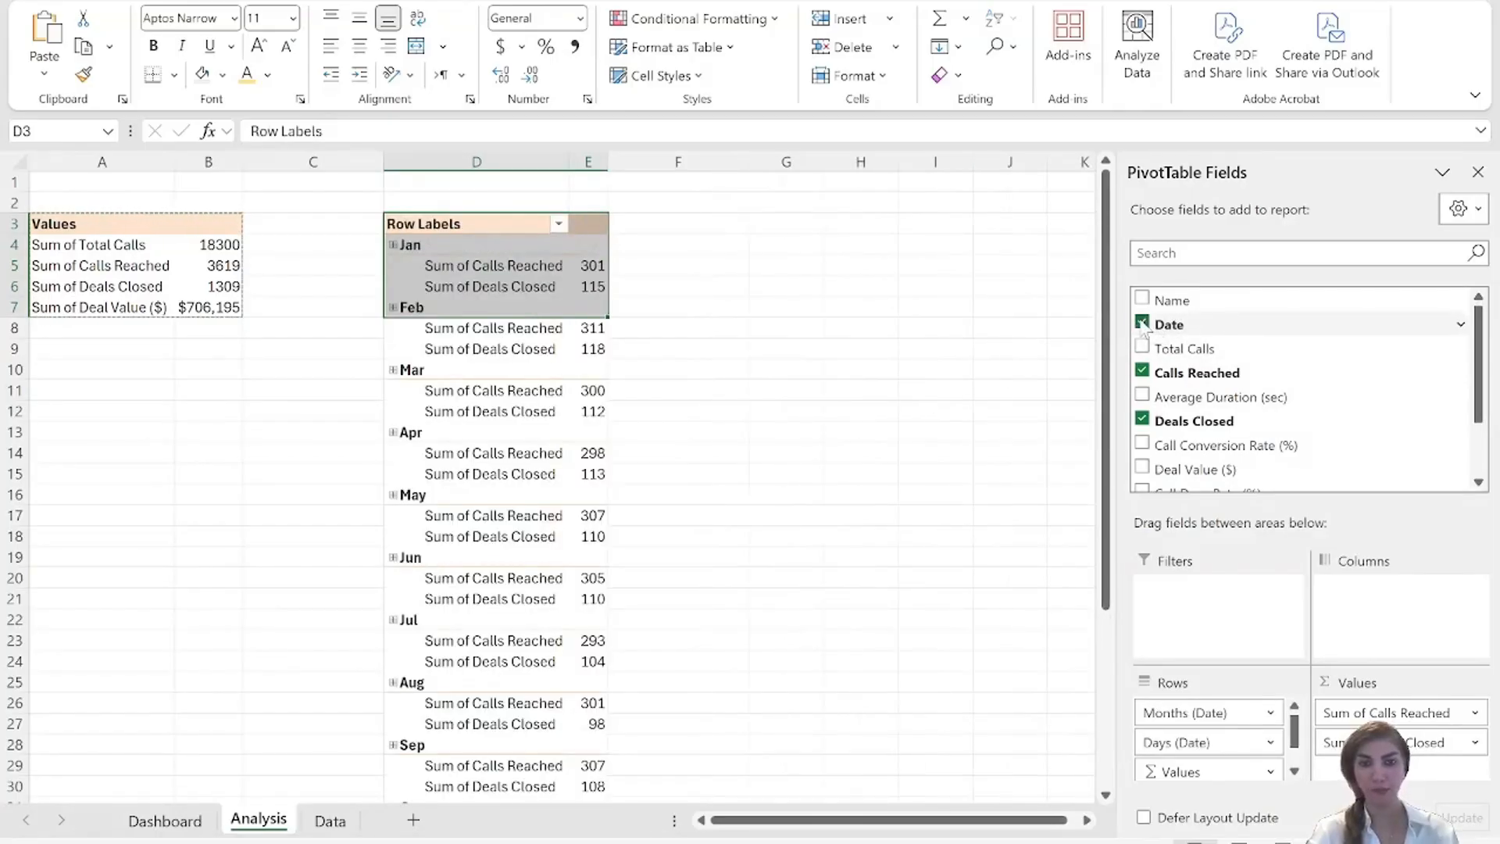
{"action": "left_click_drag", "start_coordinate": [1180, 772], "coordinate": [1343, 600]}
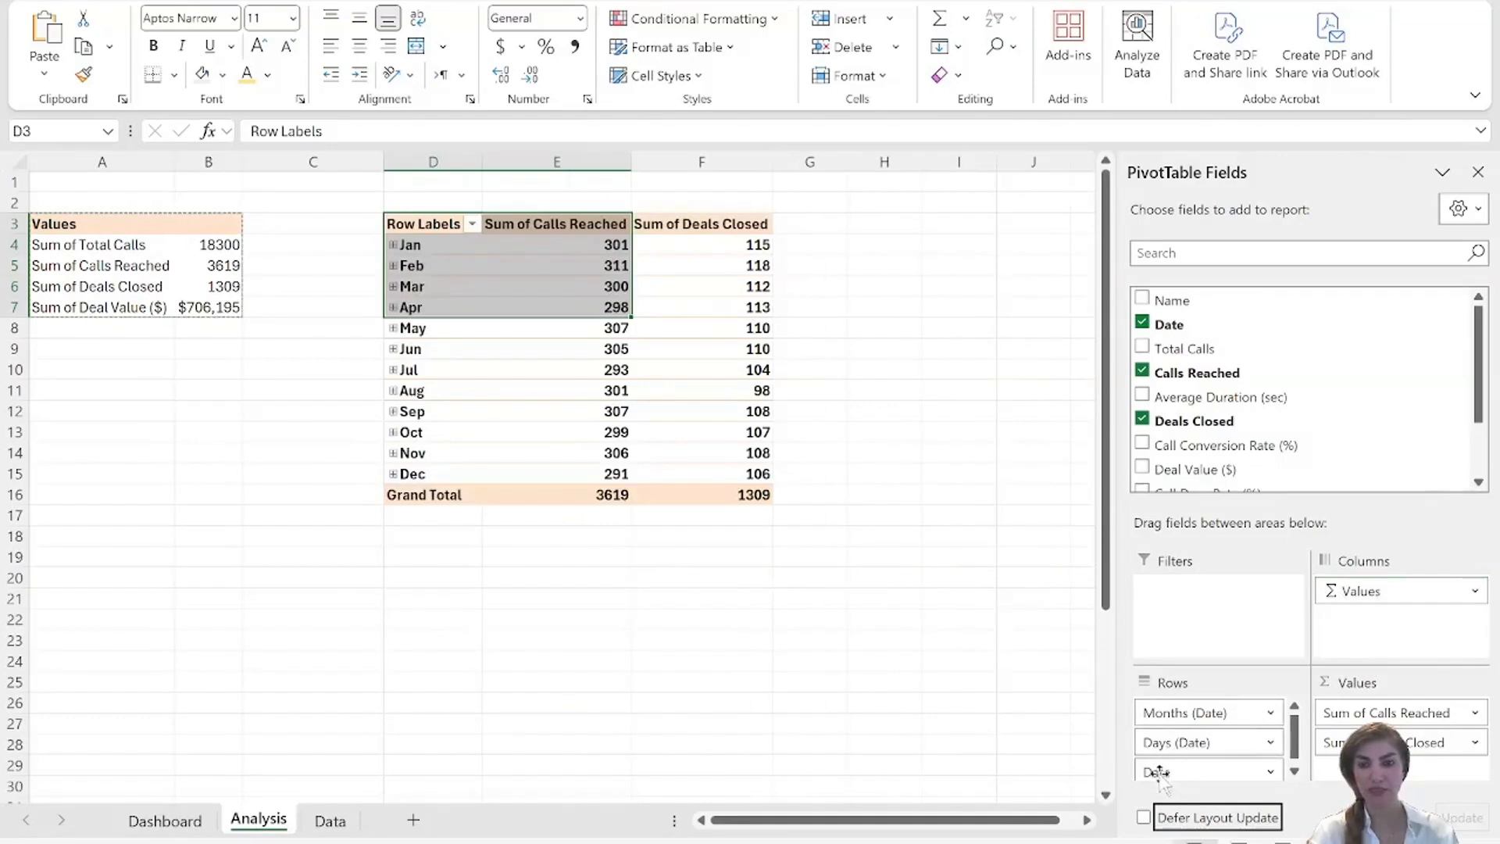
{"action": "left_click_drag", "start_coordinate": [1164, 772], "coordinate": [1200, 421]}
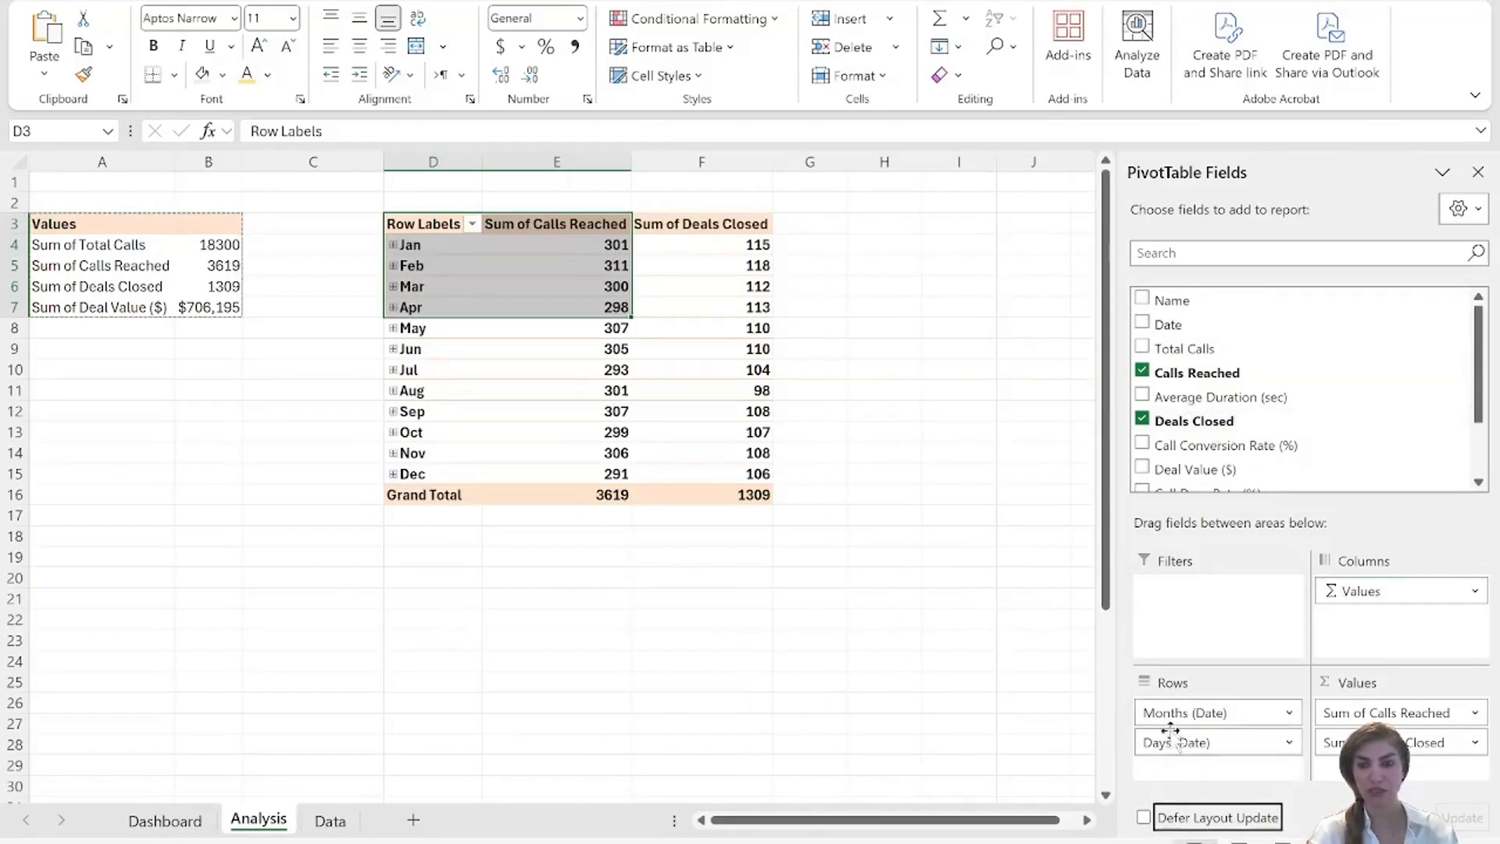
{"action": "left_click_drag", "start_coordinate": [1175, 747], "coordinate": [1196, 481]}
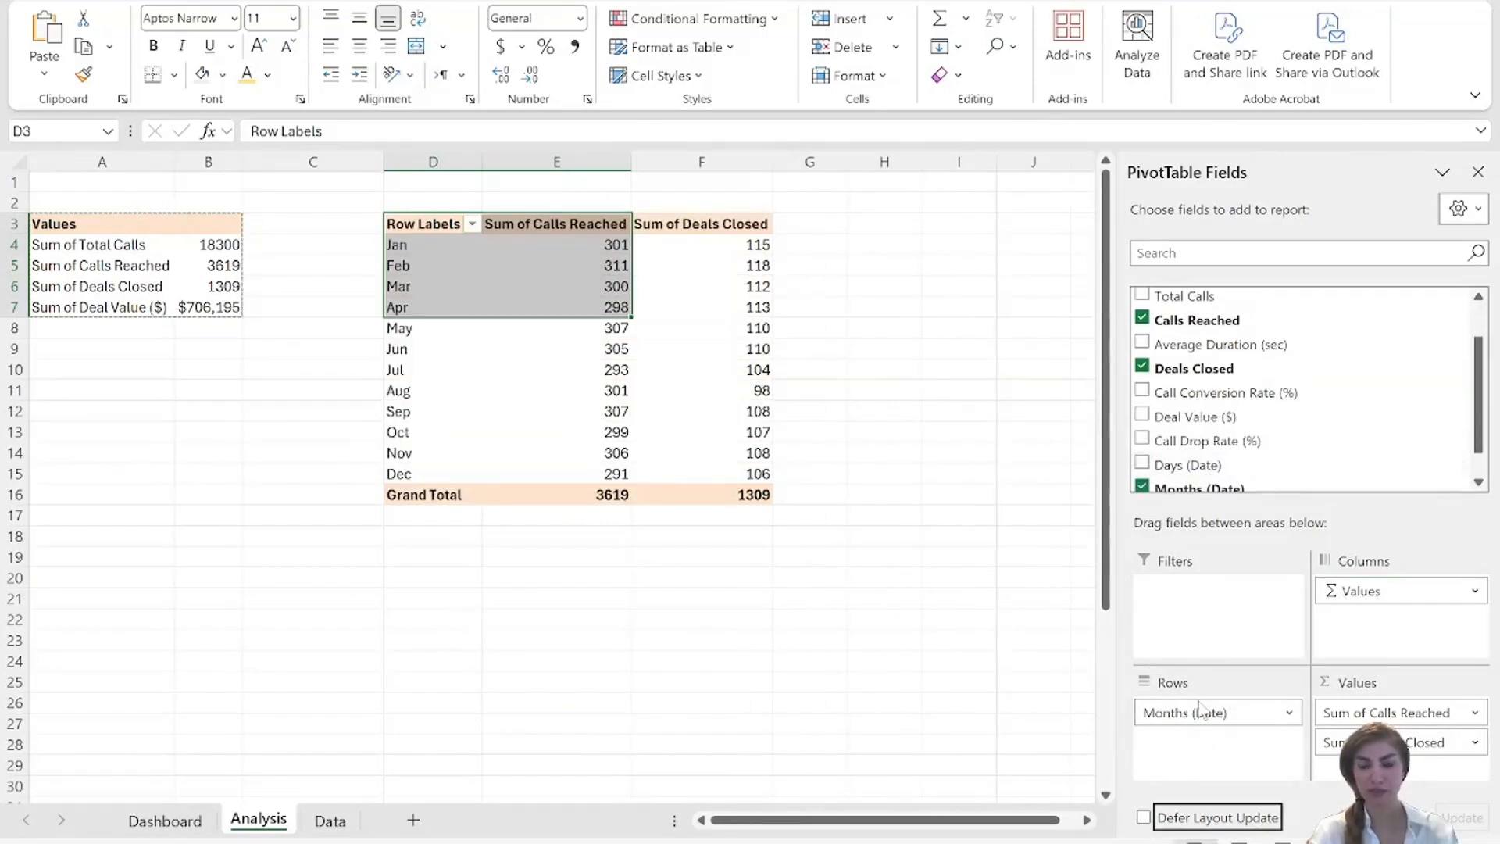
Insert a clustered column PivotChart based on the monthly Calls Reached and Deals Closed PivotTable.
{"action": "left_click", "coordinate": [727, 582]}
{"action": "left_click", "coordinate": [526, 306]}
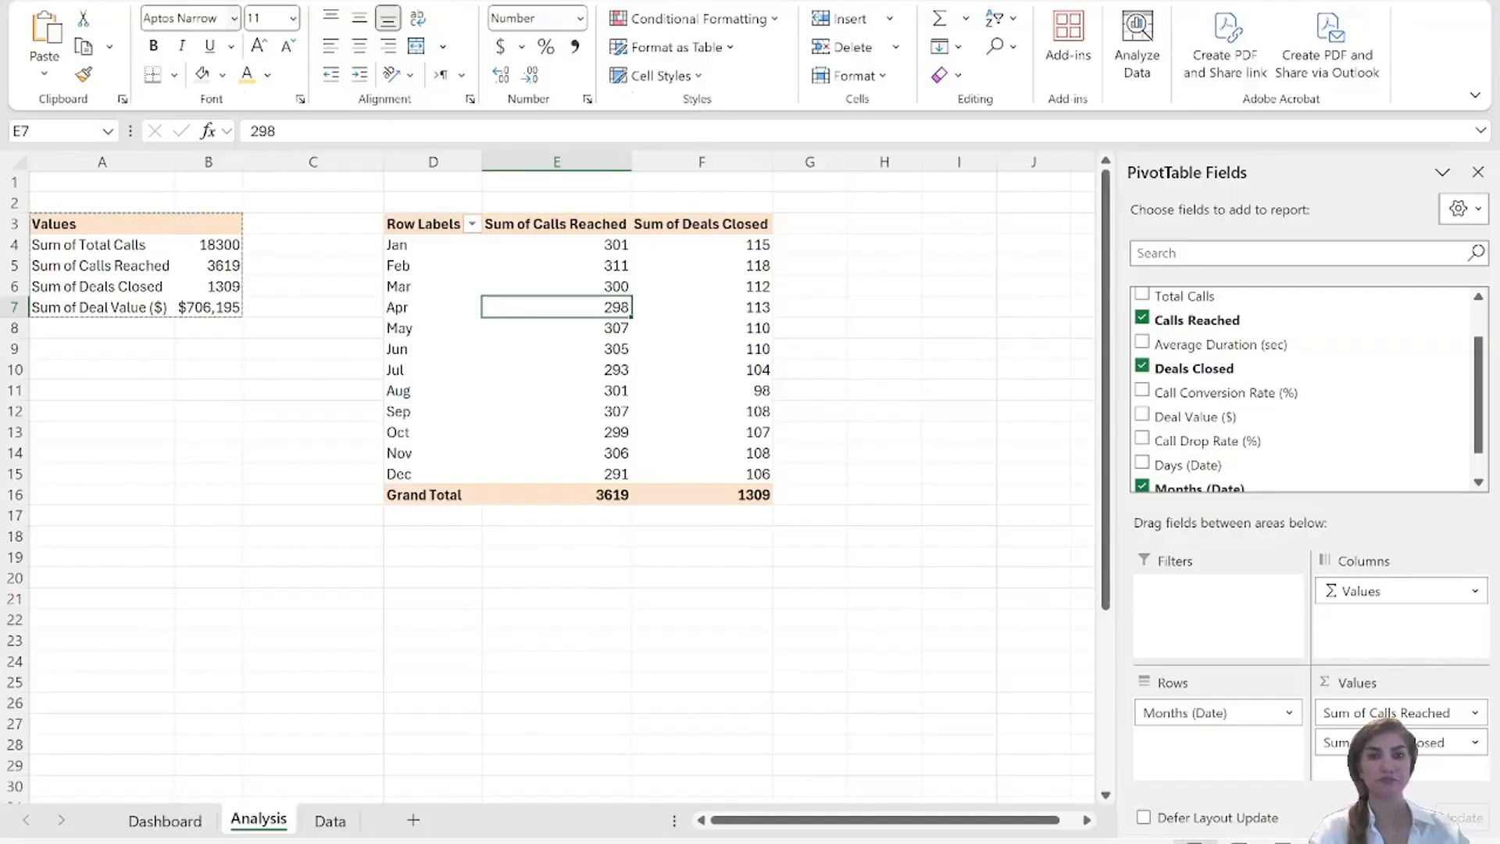
{"action": "left_click", "coordinate": [134, 1]}
{"action": "left_click", "coordinate": [807, 85]}
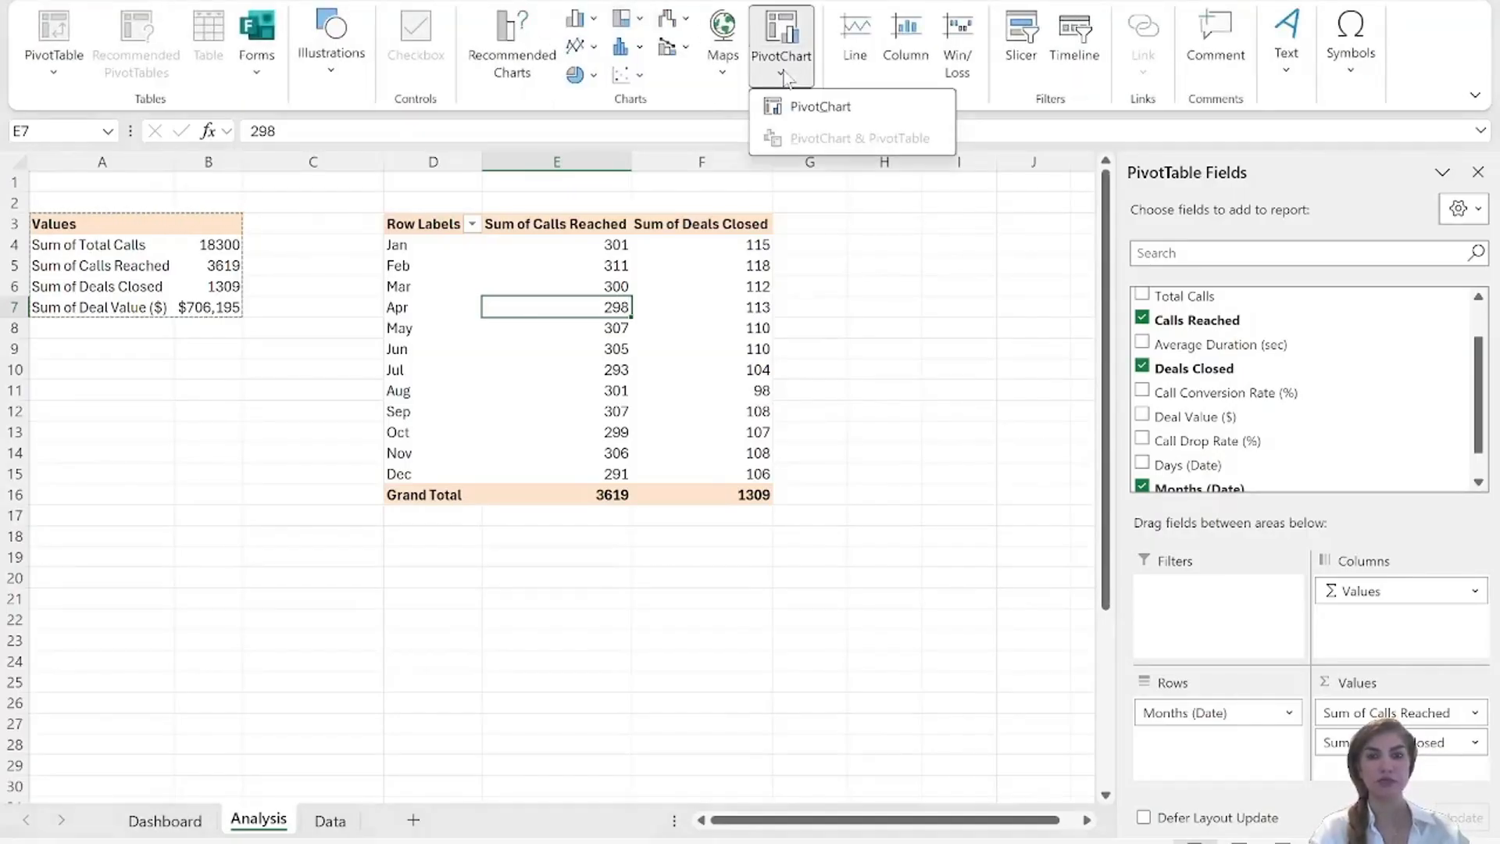
{"action": "left_click", "coordinate": [816, 111]}
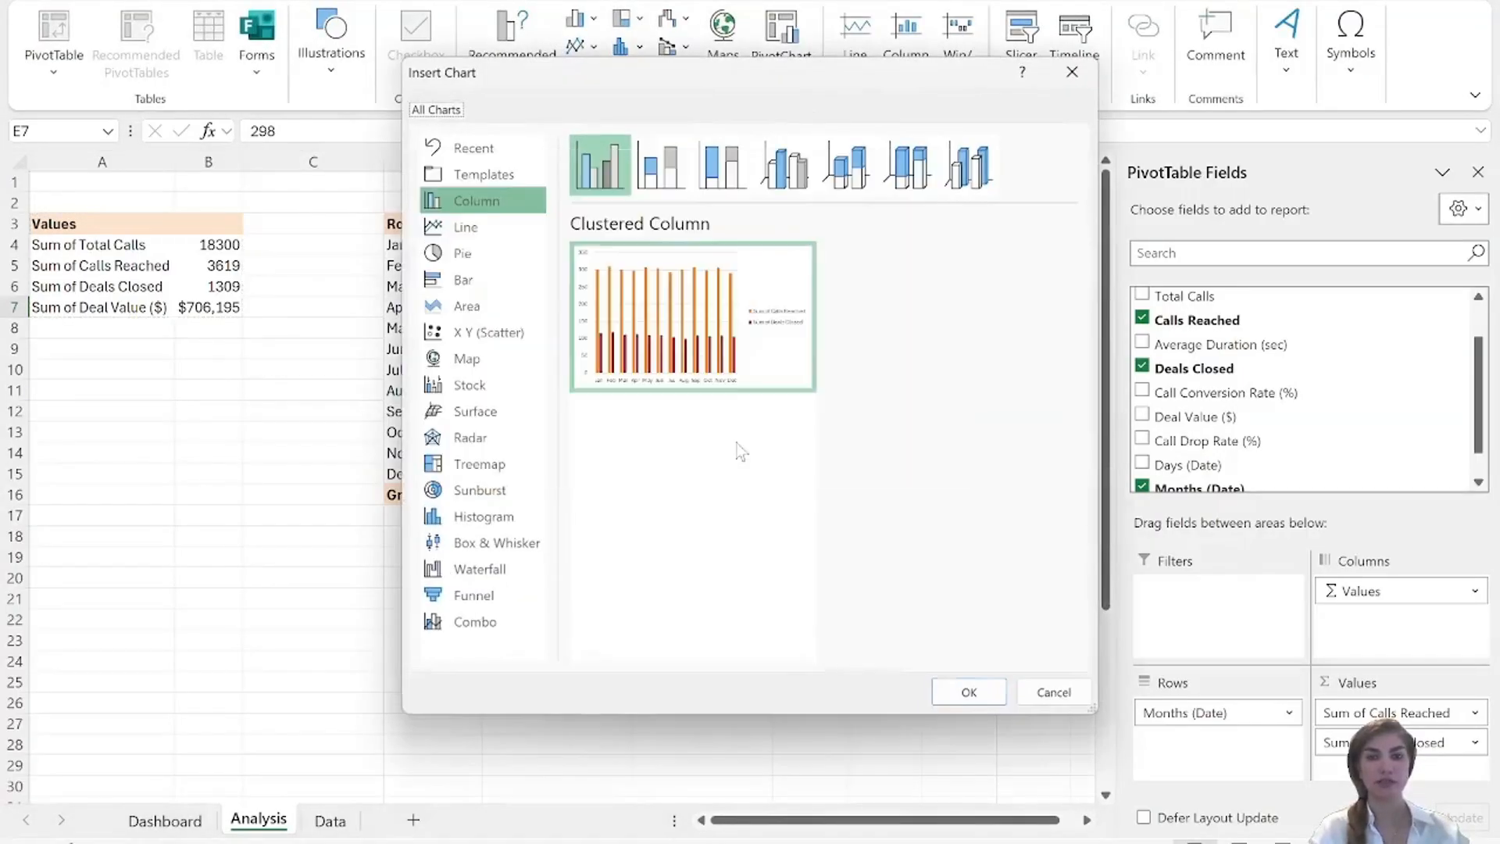
{"action": "left_click", "coordinate": [967, 693]}
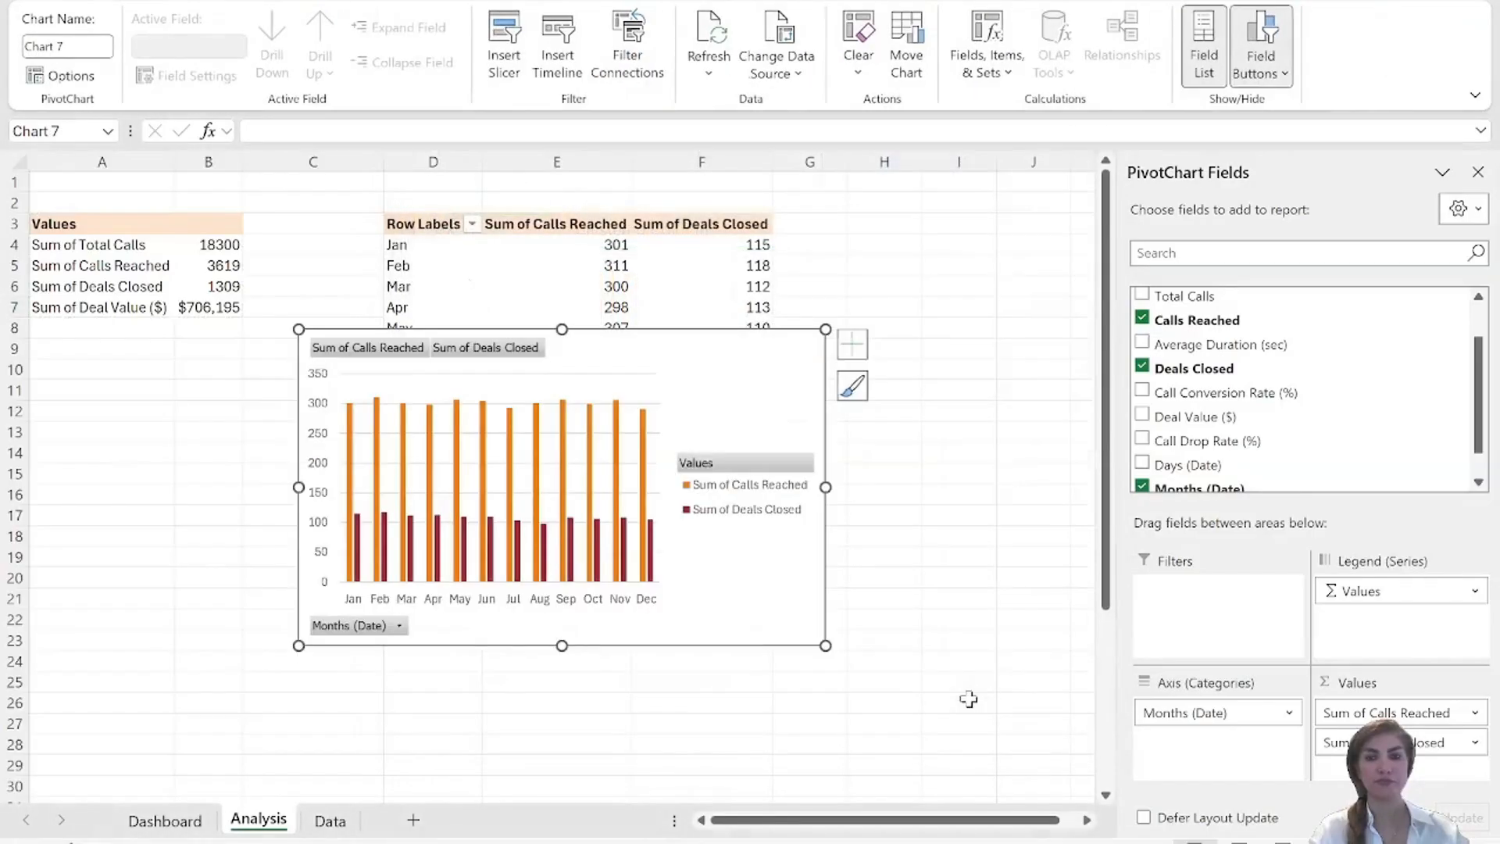
Move the PivotChart up and slightly to the right, and hide all of its field buttons.
{"action": "left_click_drag", "start_coordinate": [841, 529], "coordinate": [897, 443]}
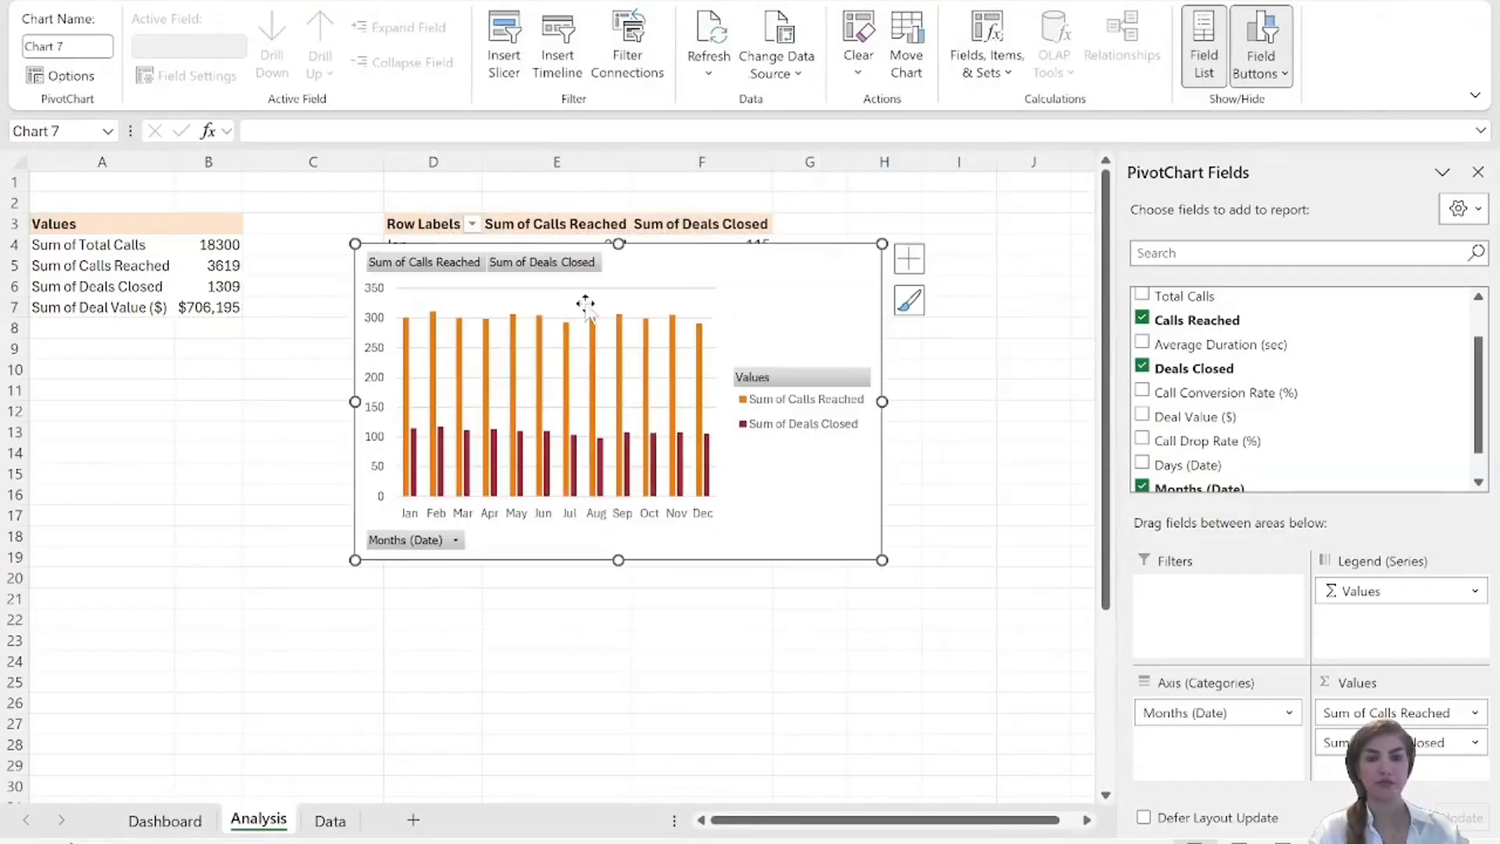
{"action": "right_click", "coordinate": [558, 269]}
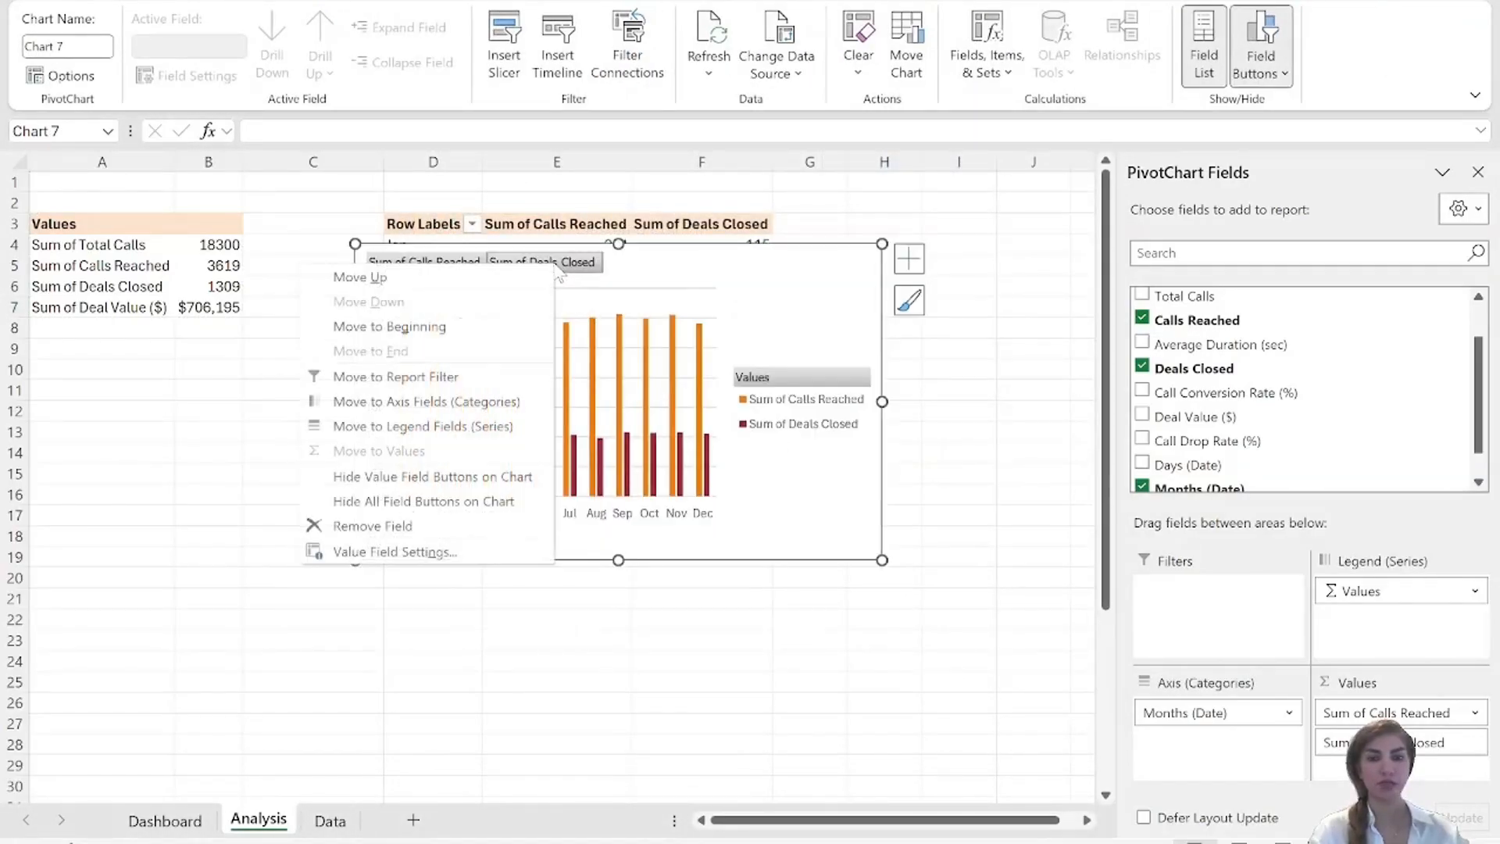
{"action": "left_click", "coordinate": [414, 503]}
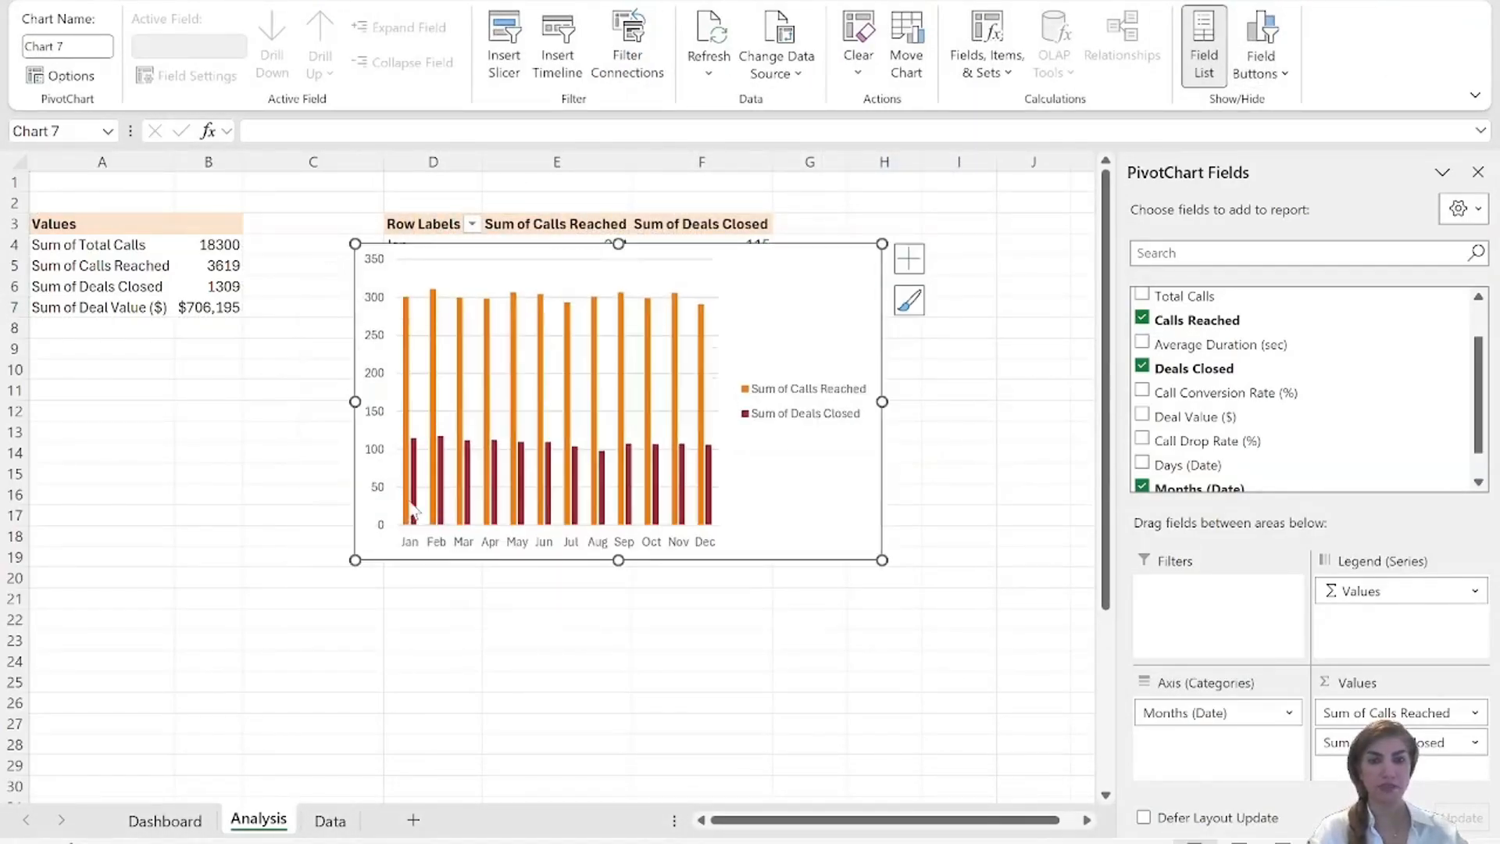
Open the formatting settings for the chart's vertical axis and show its bounds and units options.
{"action": "left_click", "coordinate": [376, 297]}
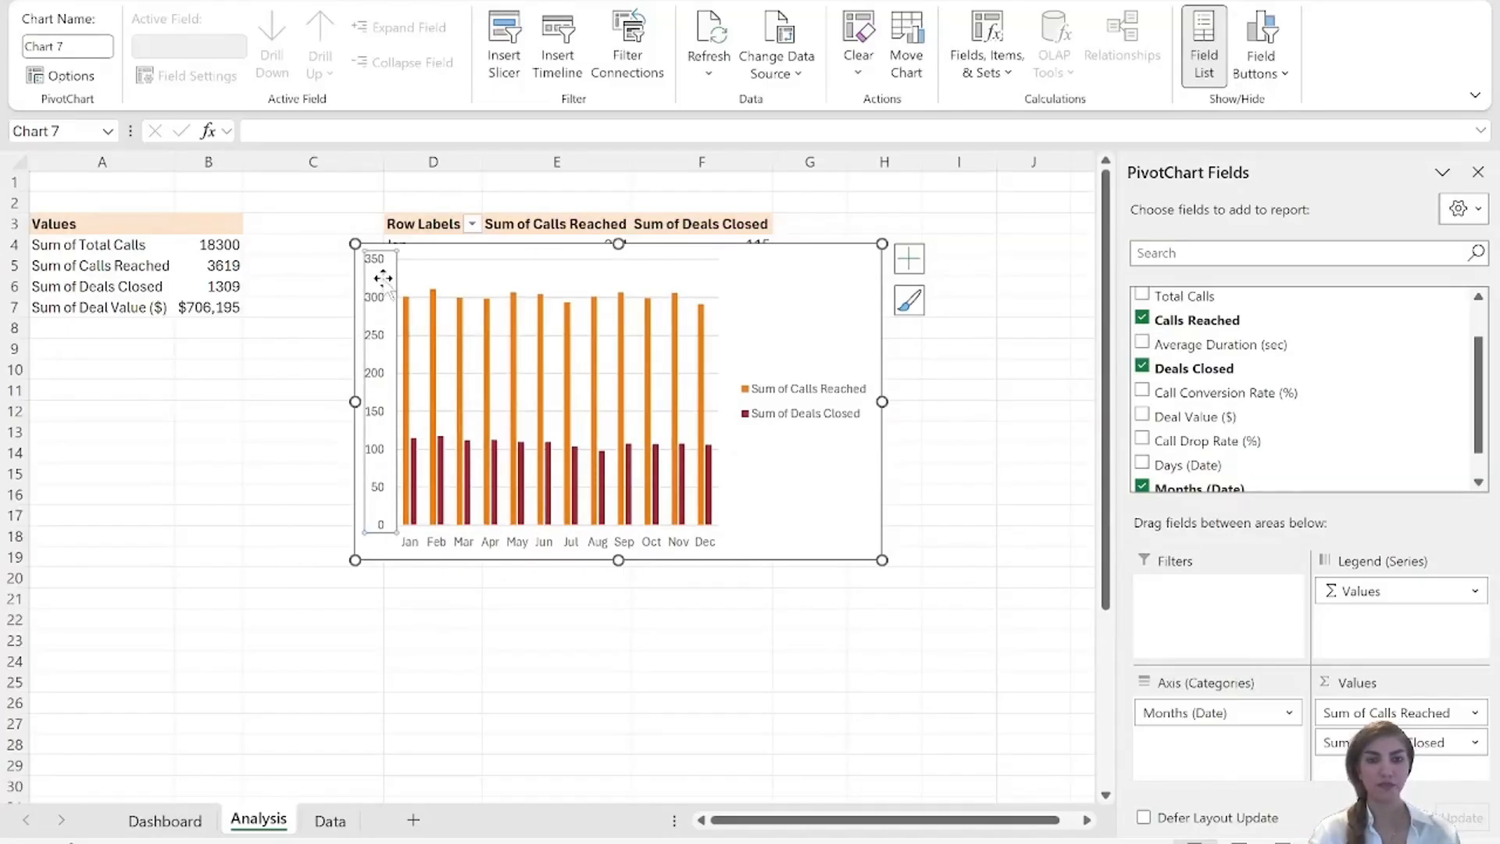
{"action": "right_click", "coordinate": [385, 290]}
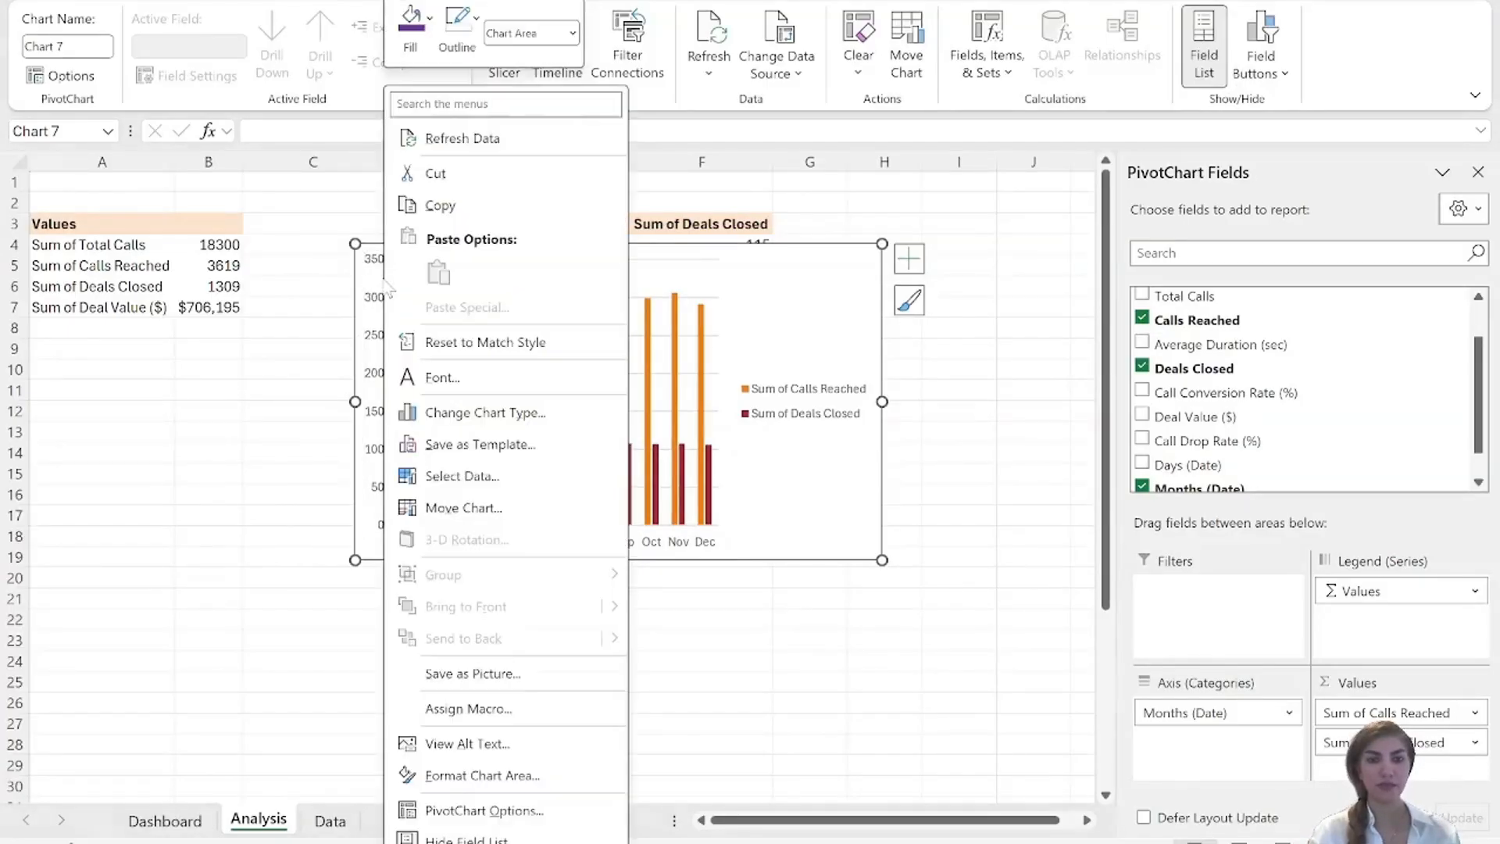
{"action": "left_click", "coordinate": [472, 776]}
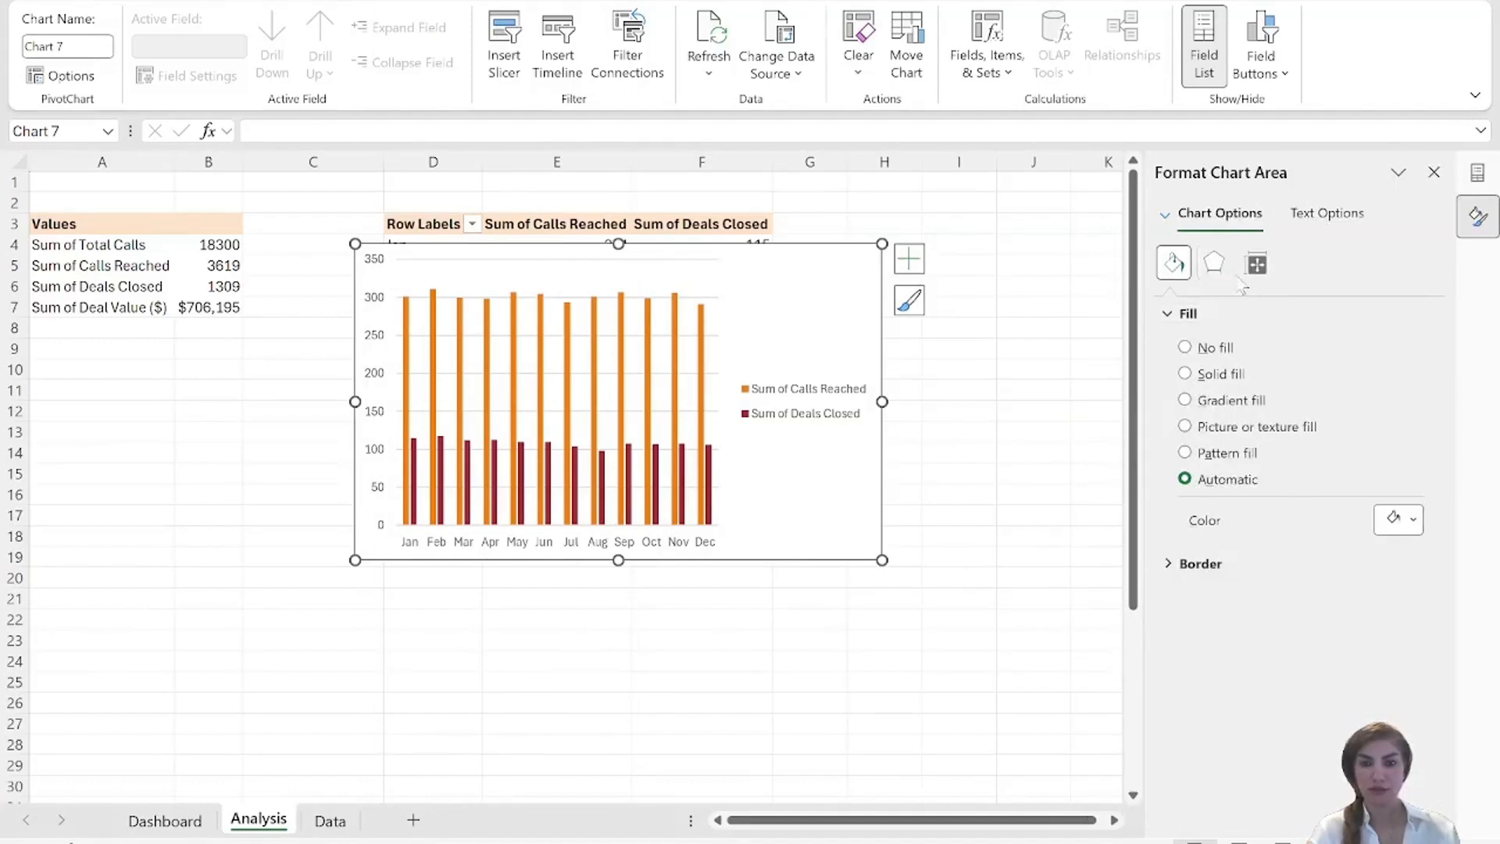
{"action": "left_click", "coordinate": [379, 308]}
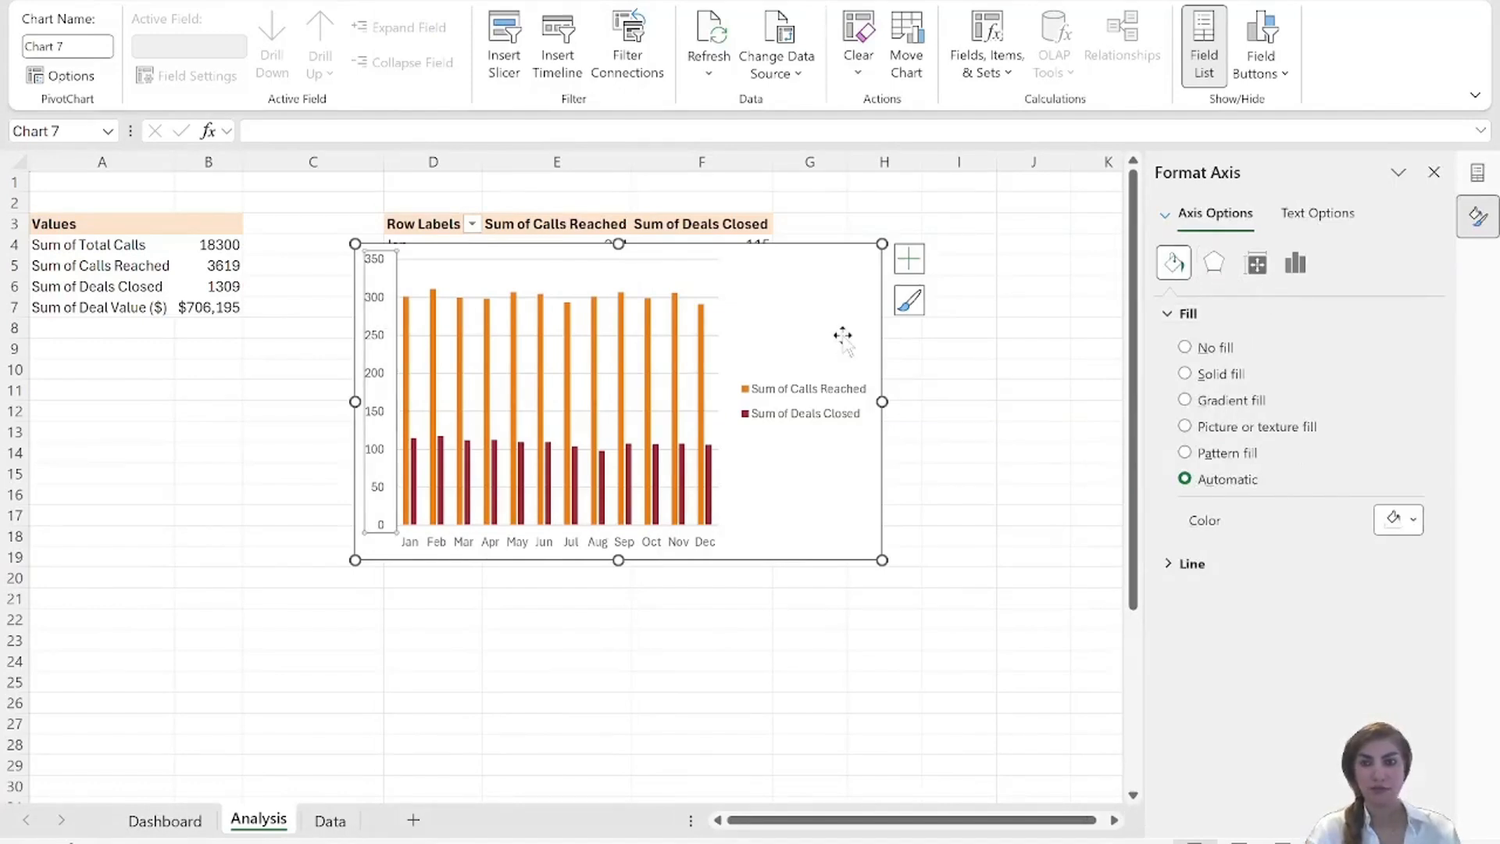
{"action": "left_click", "coordinate": [1295, 264]}
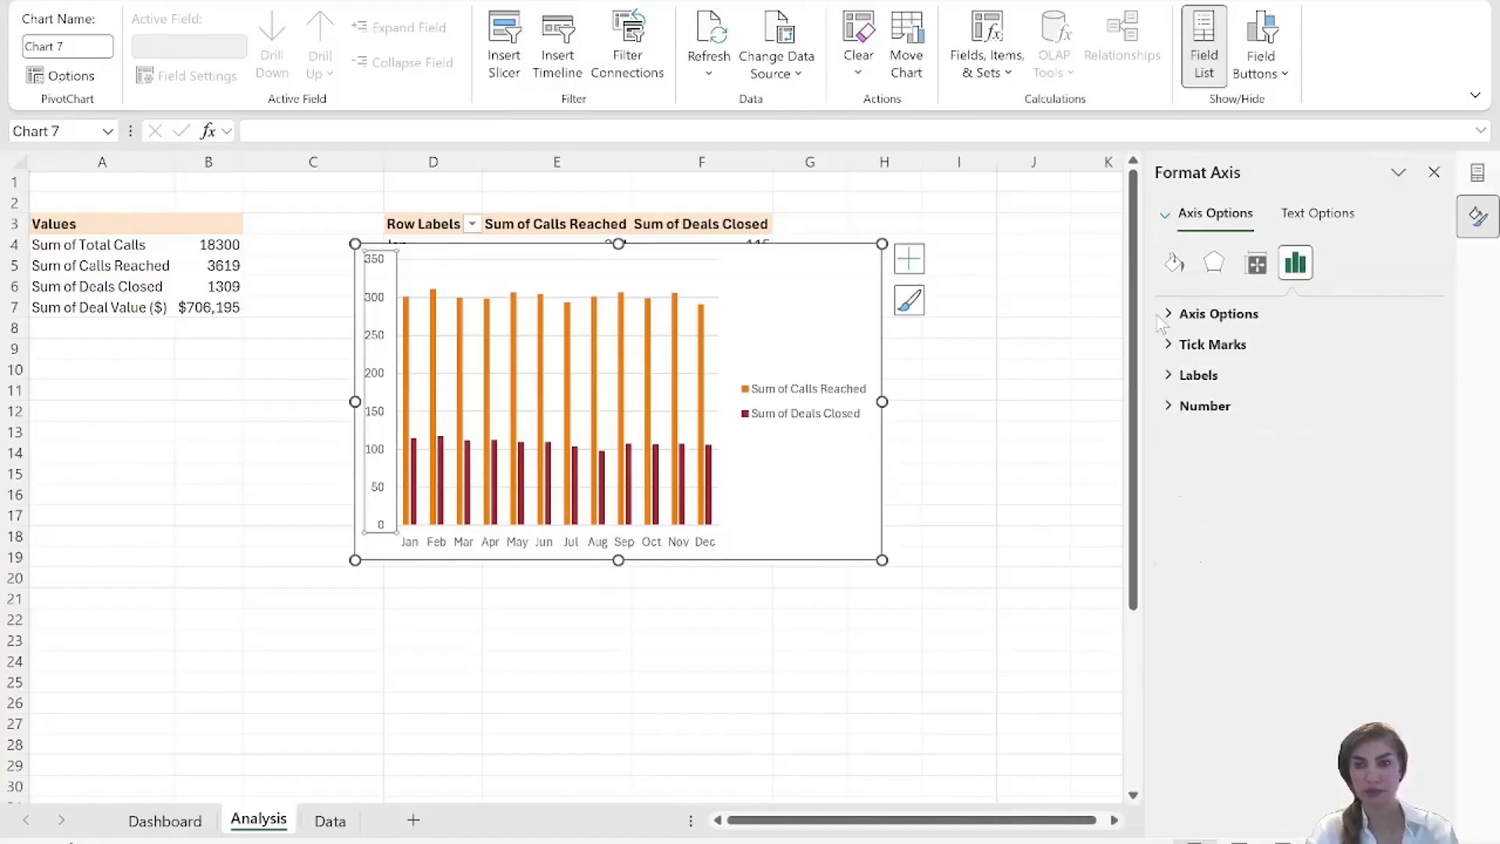
{"action": "left_click", "coordinate": [1170, 313]}
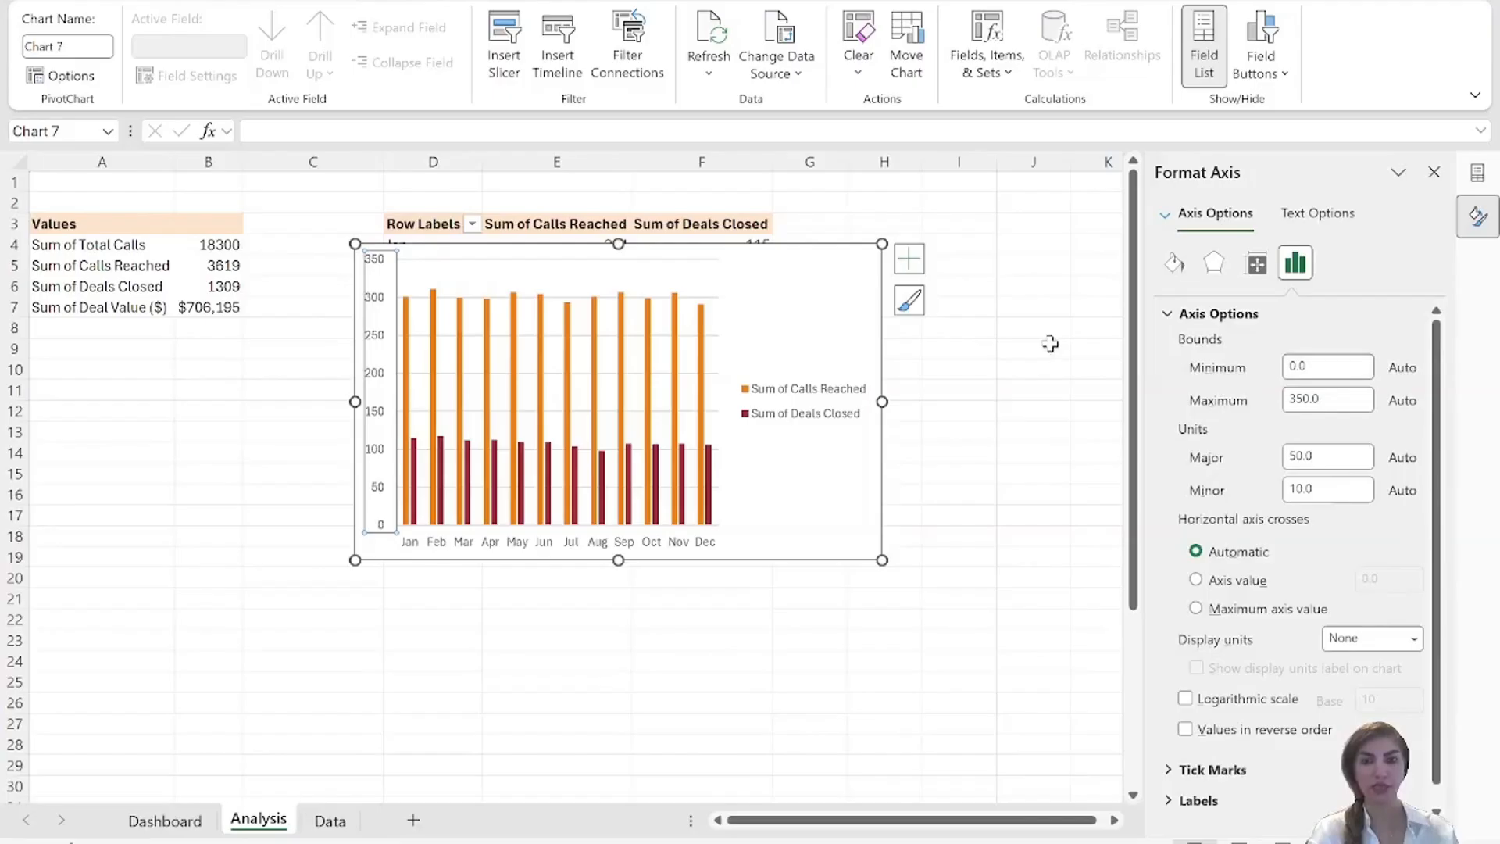
Remove the chart's primary vertical axis and add data labels at the inside end of the columns.
{"action": "left_click", "coordinate": [909, 259]}
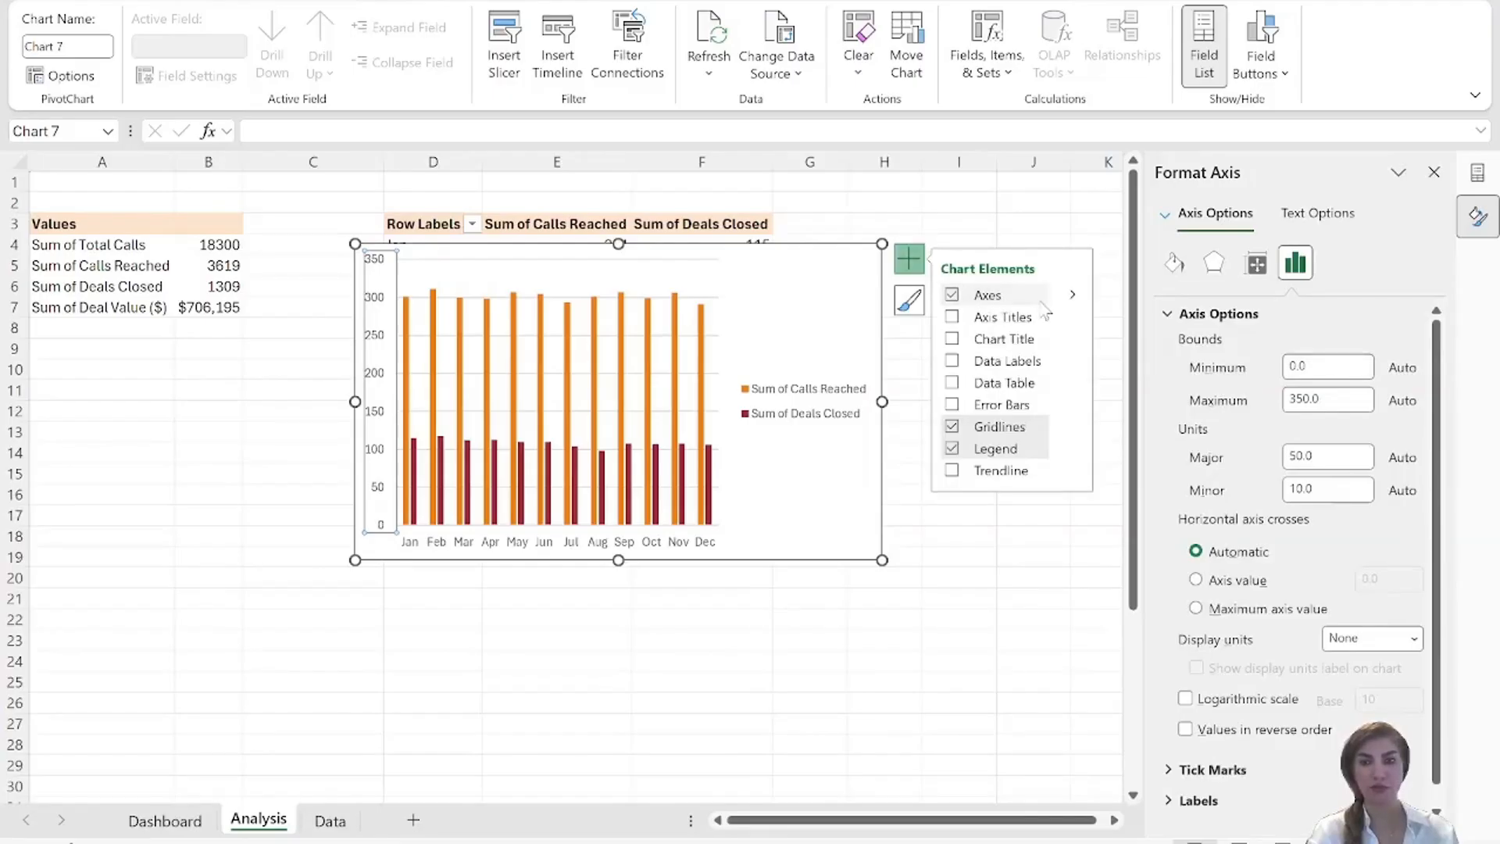
{"action": "left_click", "coordinate": [1072, 294]}
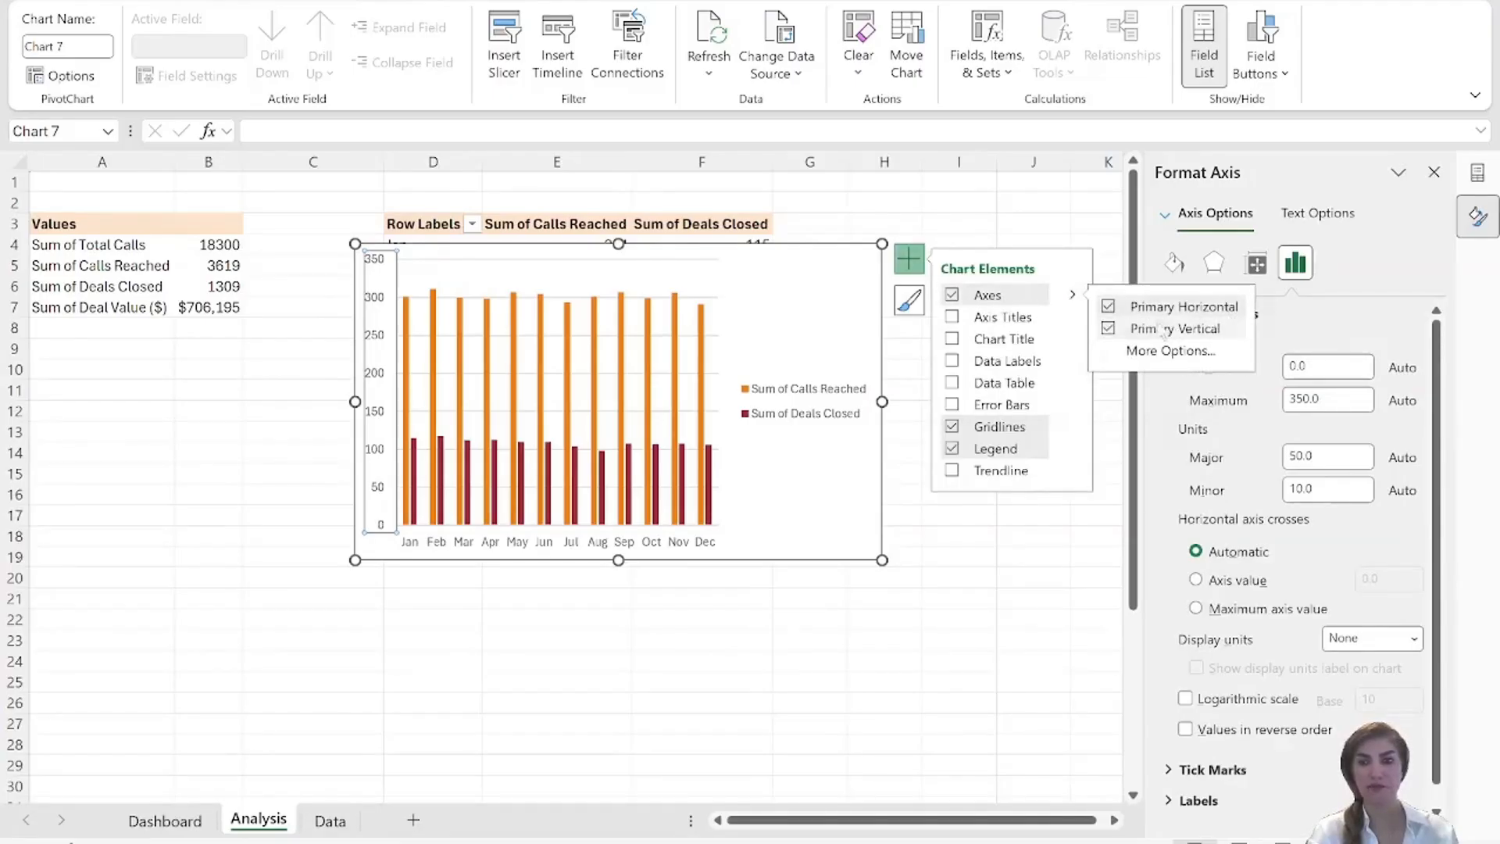
{"action": "left_click", "coordinate": [1109, 329]}
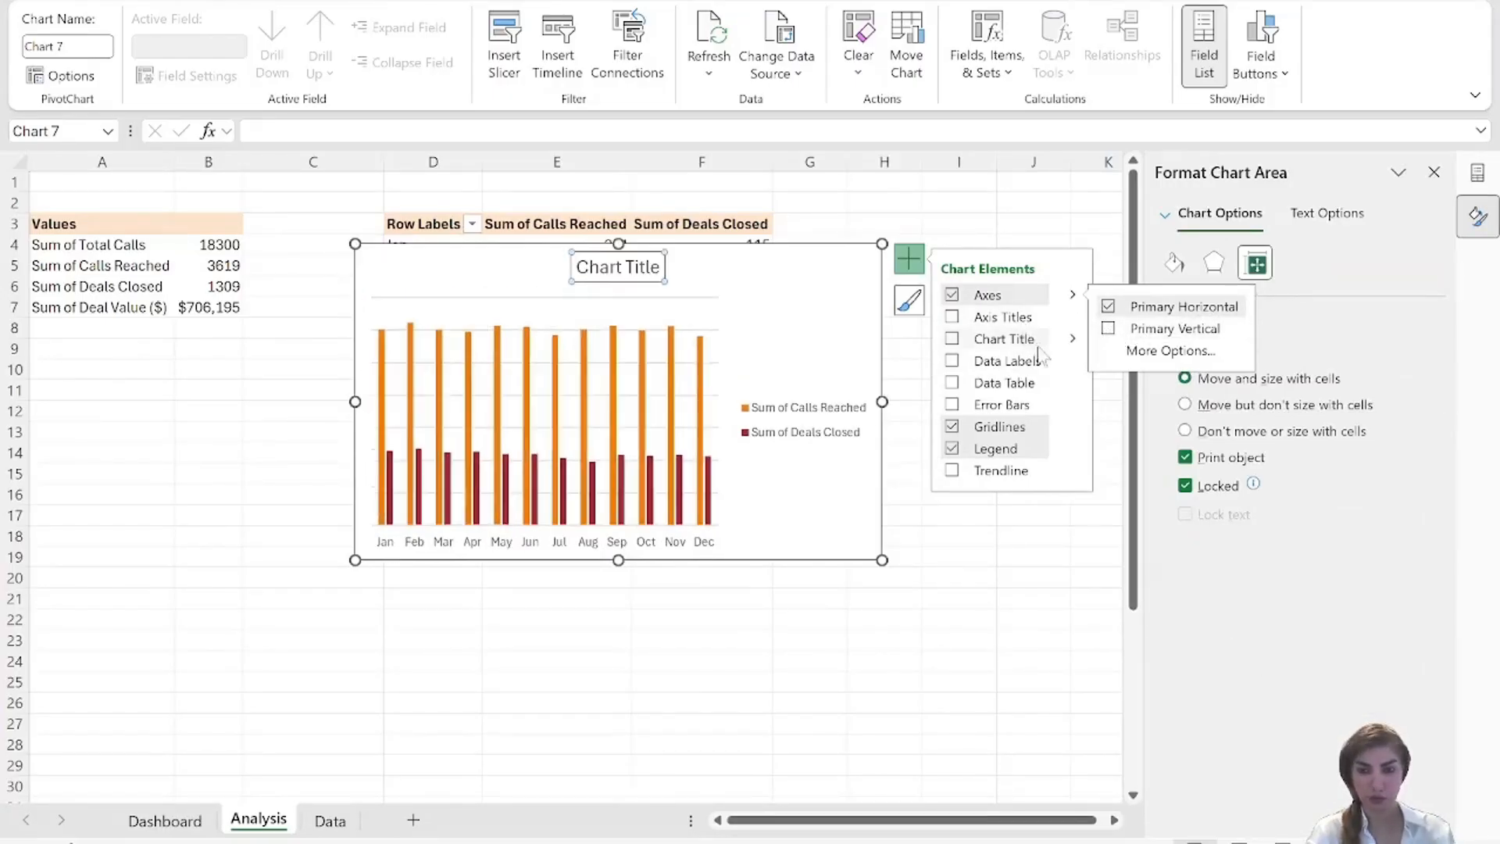
{"action": "left_click", "coordinate": [1059, 365]}
{"action": "left_click", "coordinate": [1071, 361]}
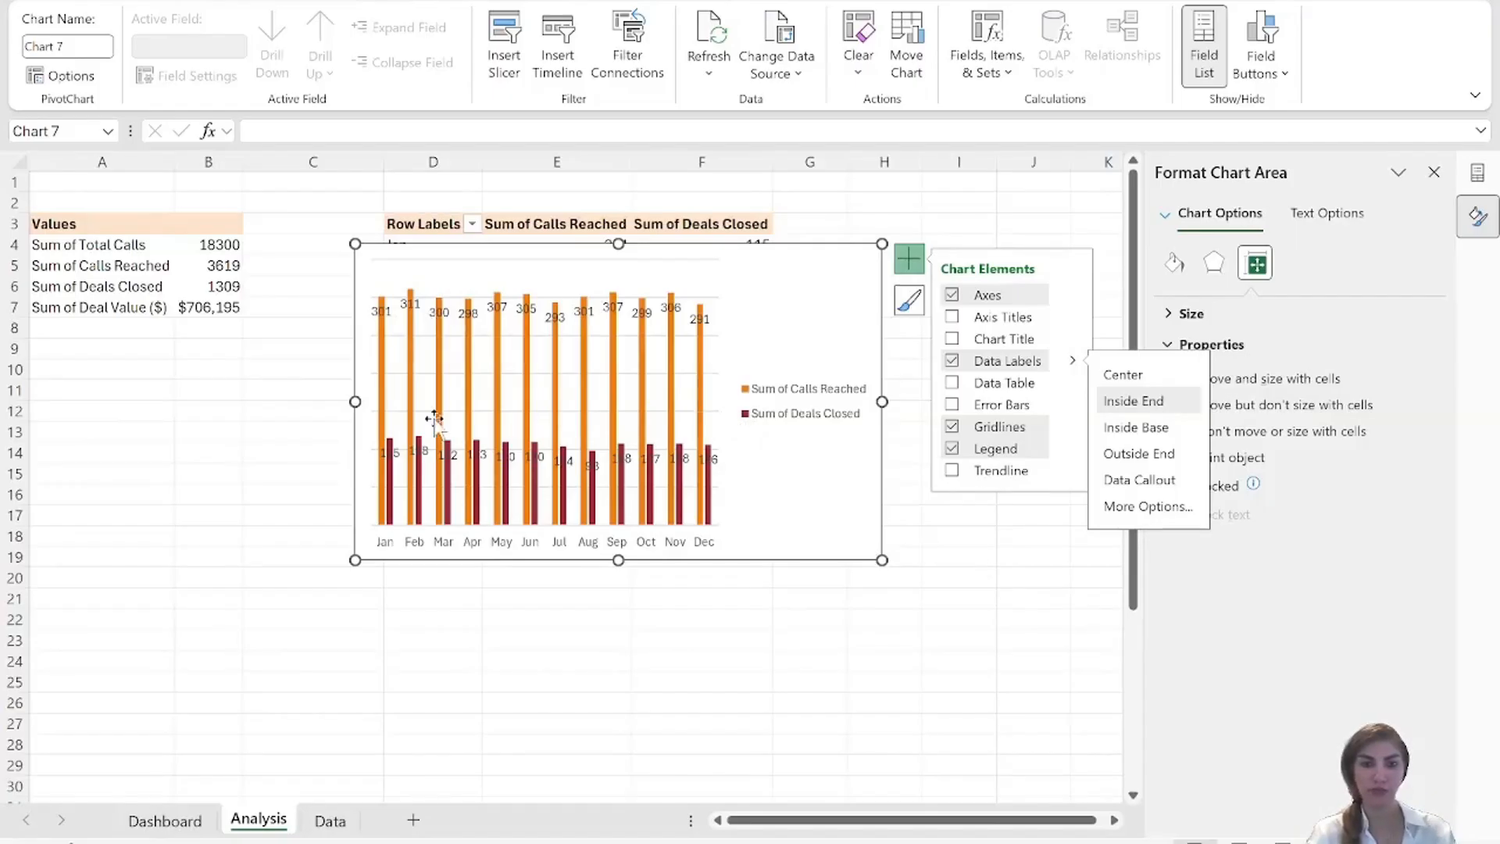
Set the chart's series overlap to 100% and its gap width to 50%.
{"action": "left_click", "coordinate": [385, 378]}
{"action": "left_click_drag", "start_coordinate": [1361, 432], "coordinate": [1340, 435]}
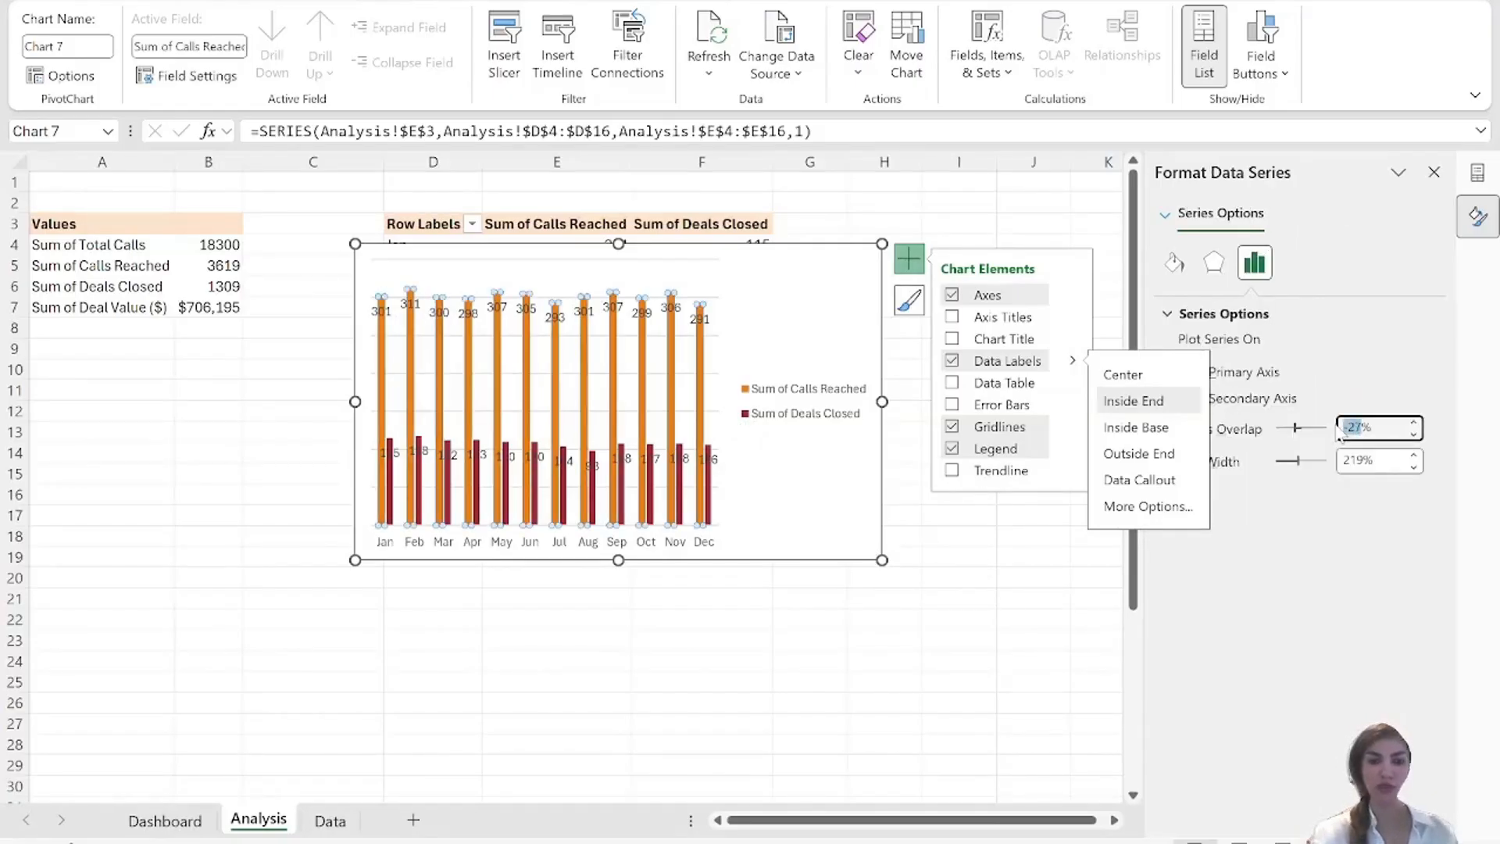
{"action": "type", "text": "100"}
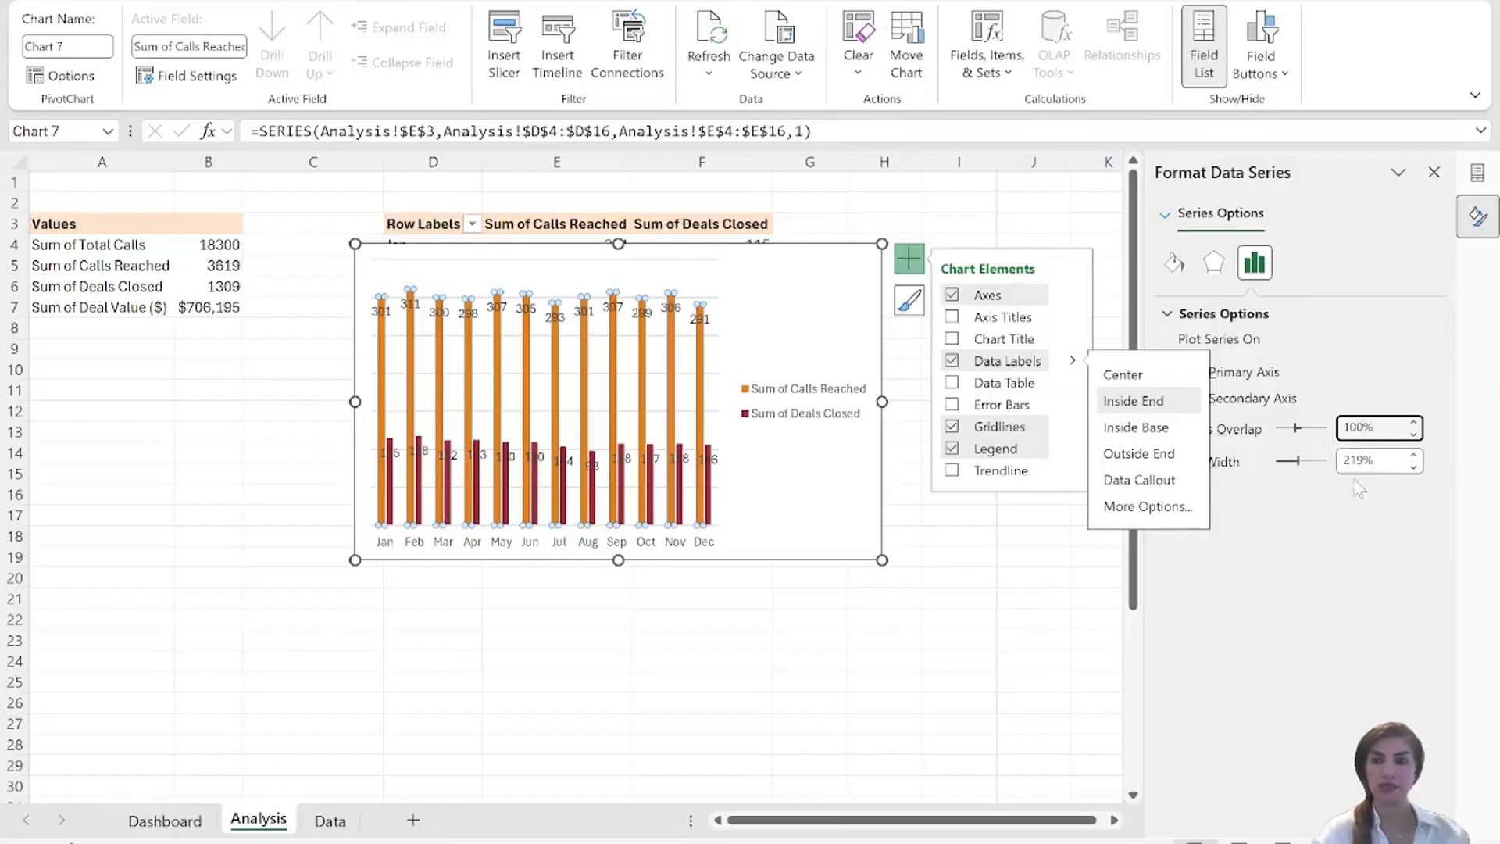
{"action": "left_click", "coordinate": [1364, 461]}
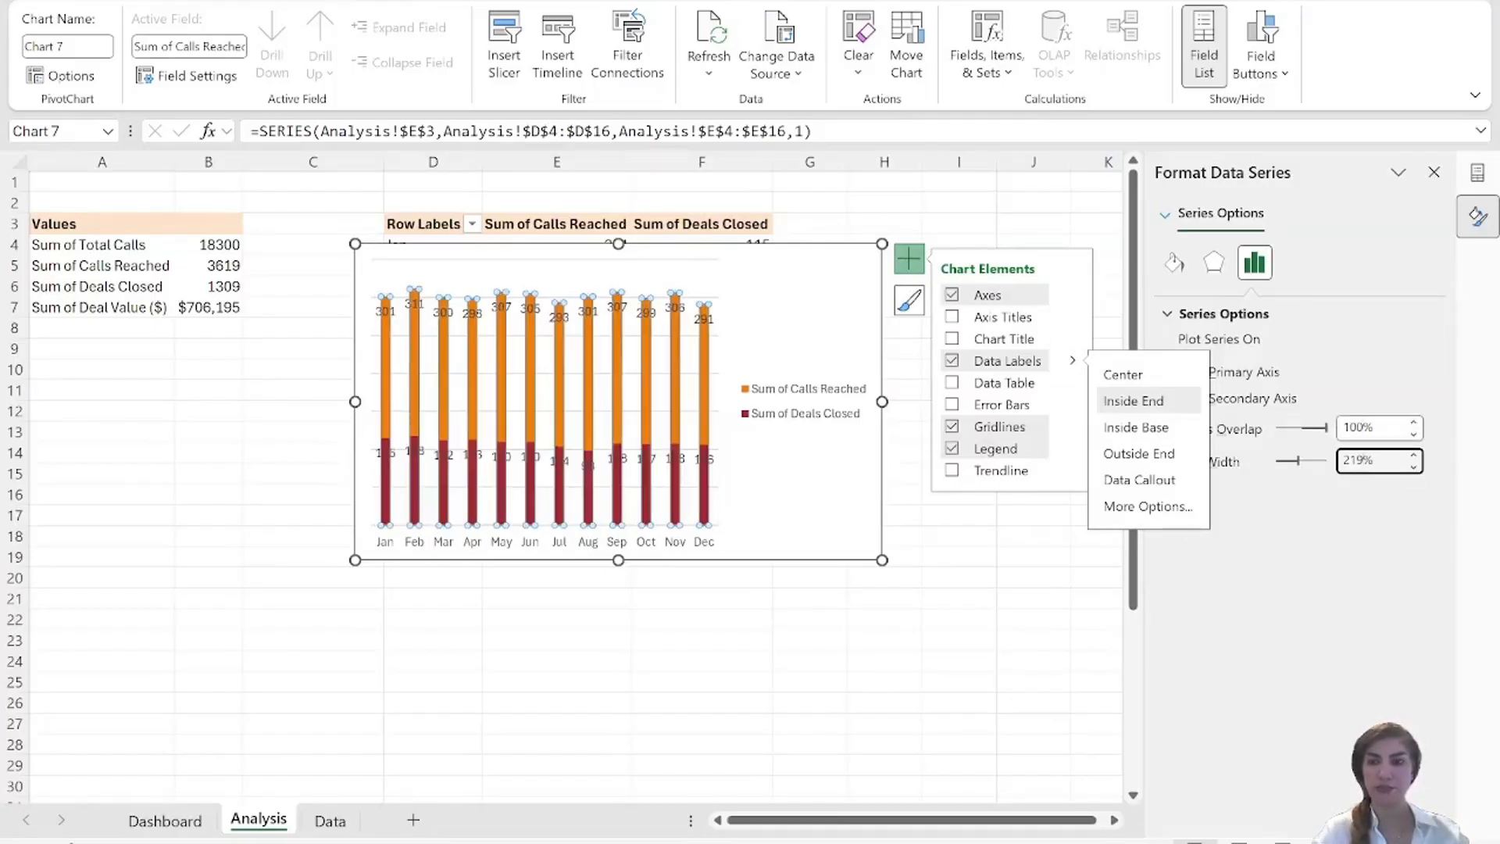
{"action": "type", "text": "50"}
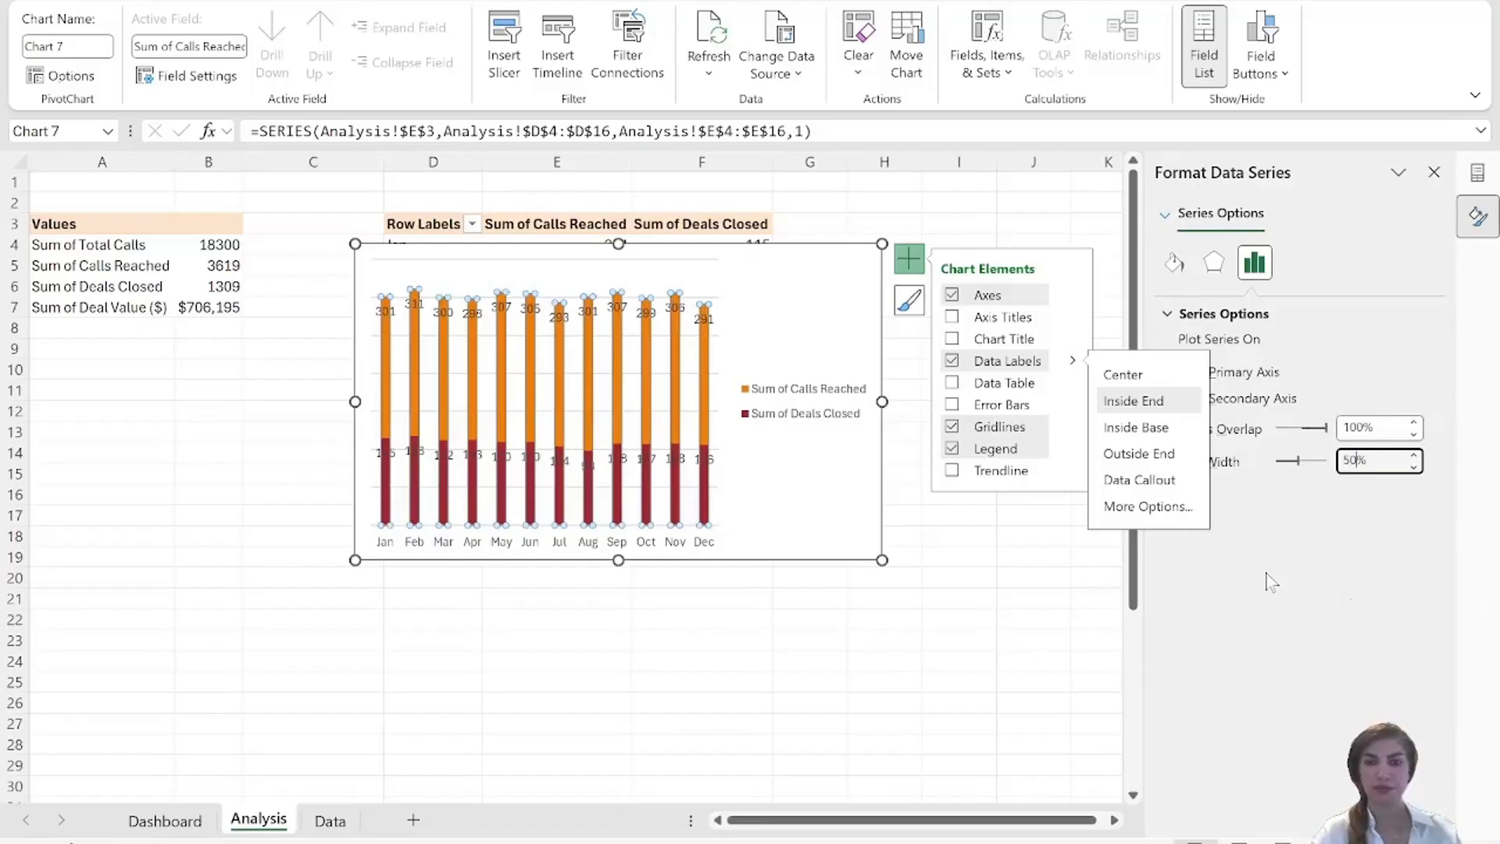
{"action": "left_click", "coordinate": [907, 593]}
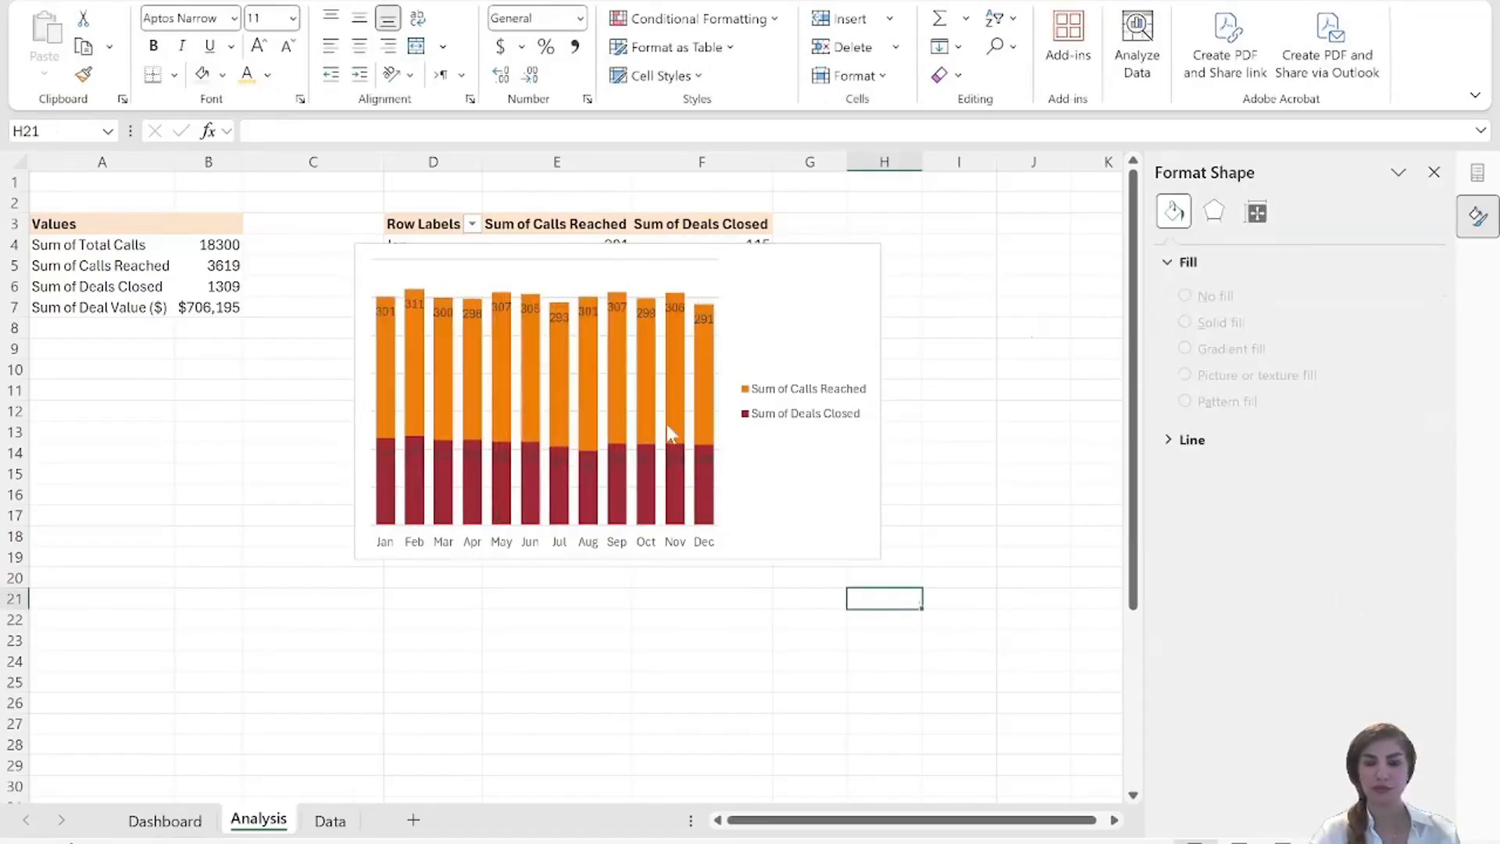
Fill the December column of the Calls Reached series with the recently used gold color.
{"action": "left_click", "coordinate": [705, 401]}
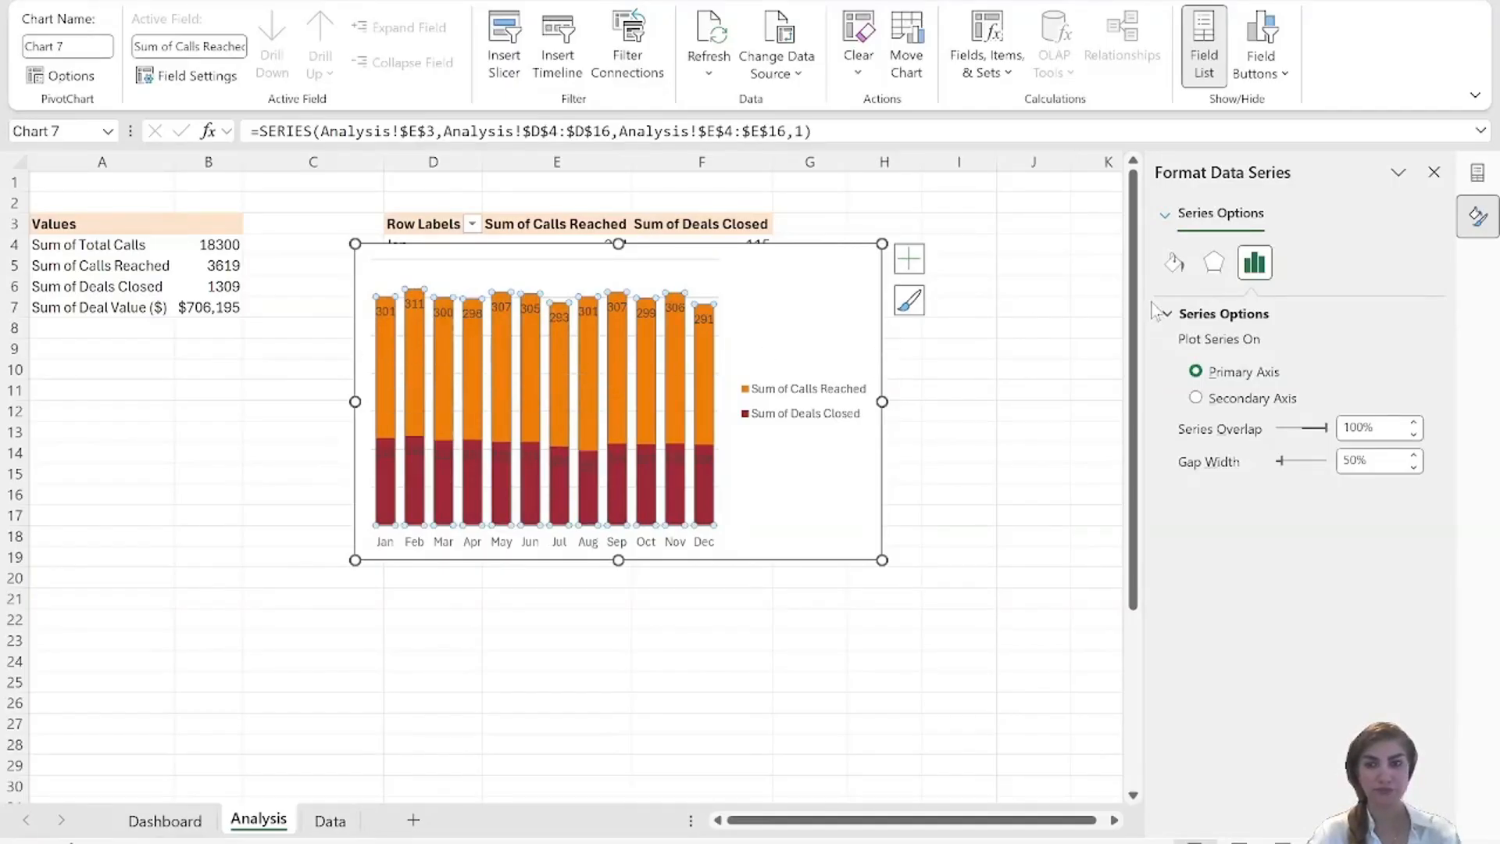
{"action": "left_click", "coordinate": [1173, 263]}
{"action": "left_click", "coordinate": [1413, 548]}
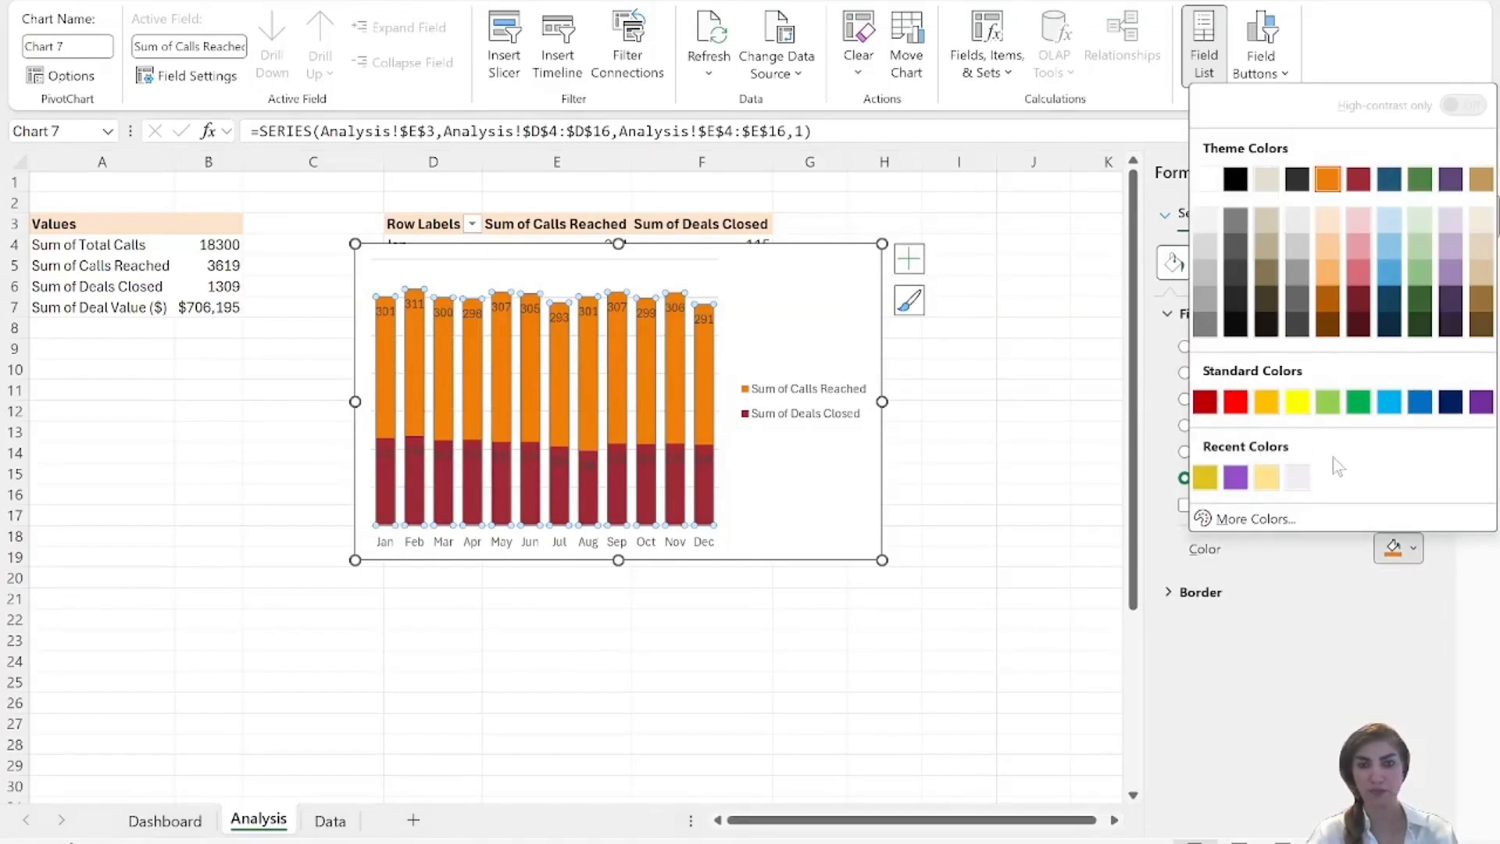
{"action": "left_click", "coordinate": [1205, 477]}
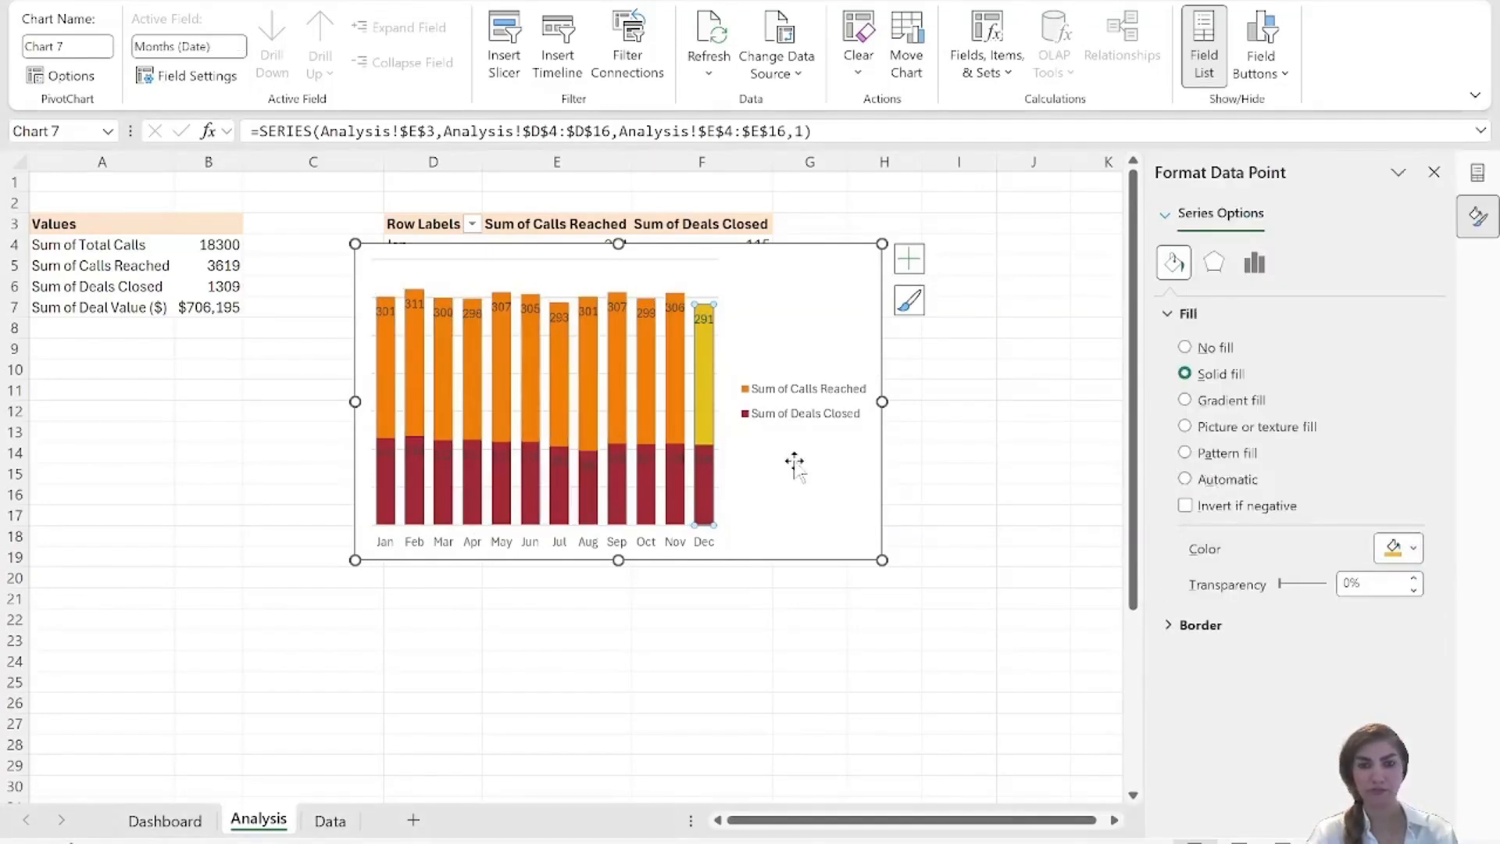
Fill all columns of the Calls Reached series with the recently used gold color.
{"action": "left_click", "coordinate": [391, 332]}
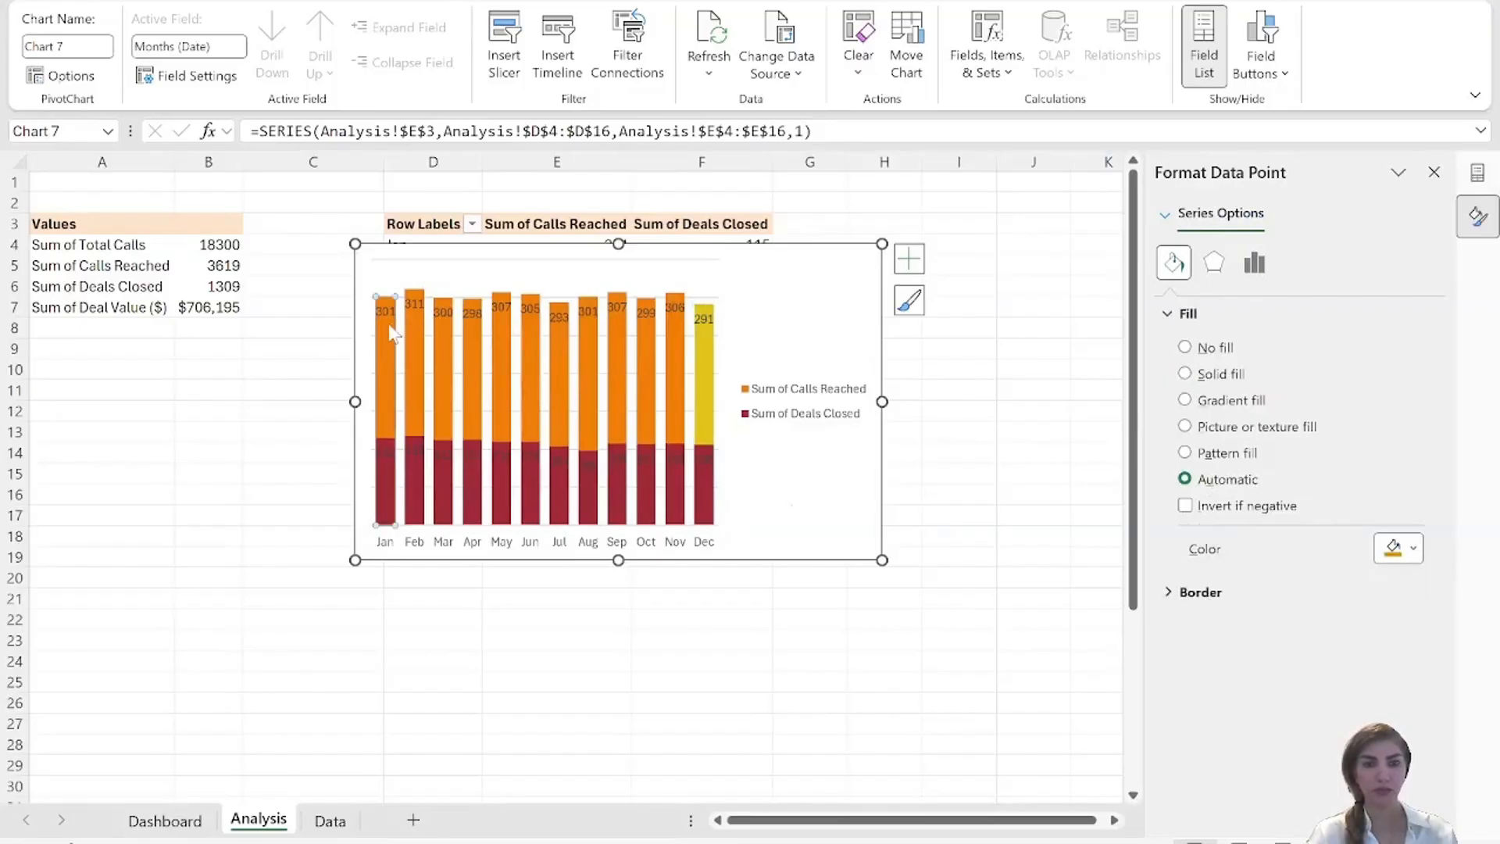
{"action": "left_click", "coordinate": [828, 493]}
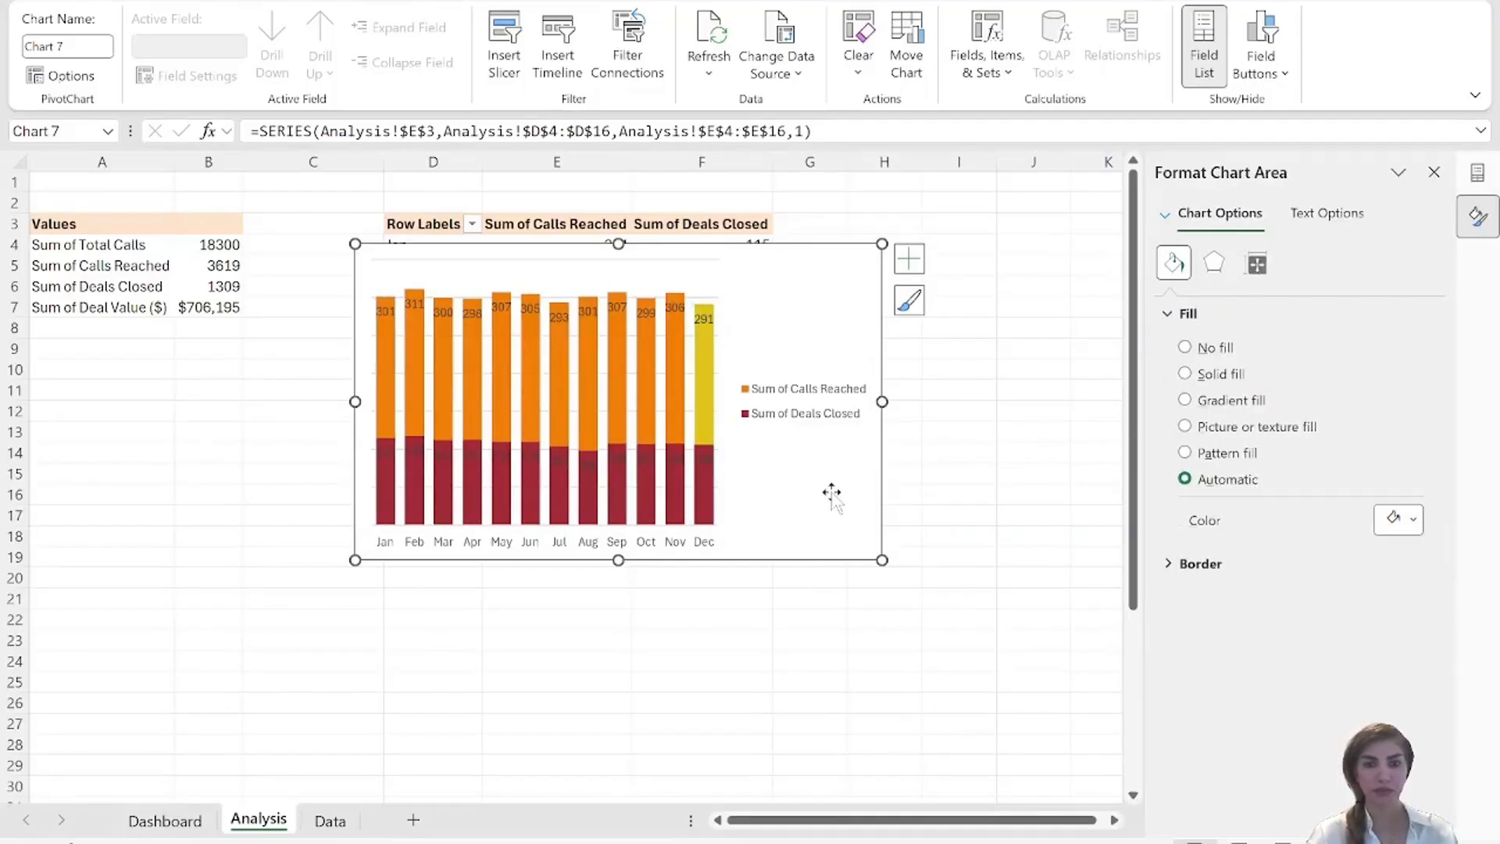
{"action": "left_click", "coordinate": [383, 343]}
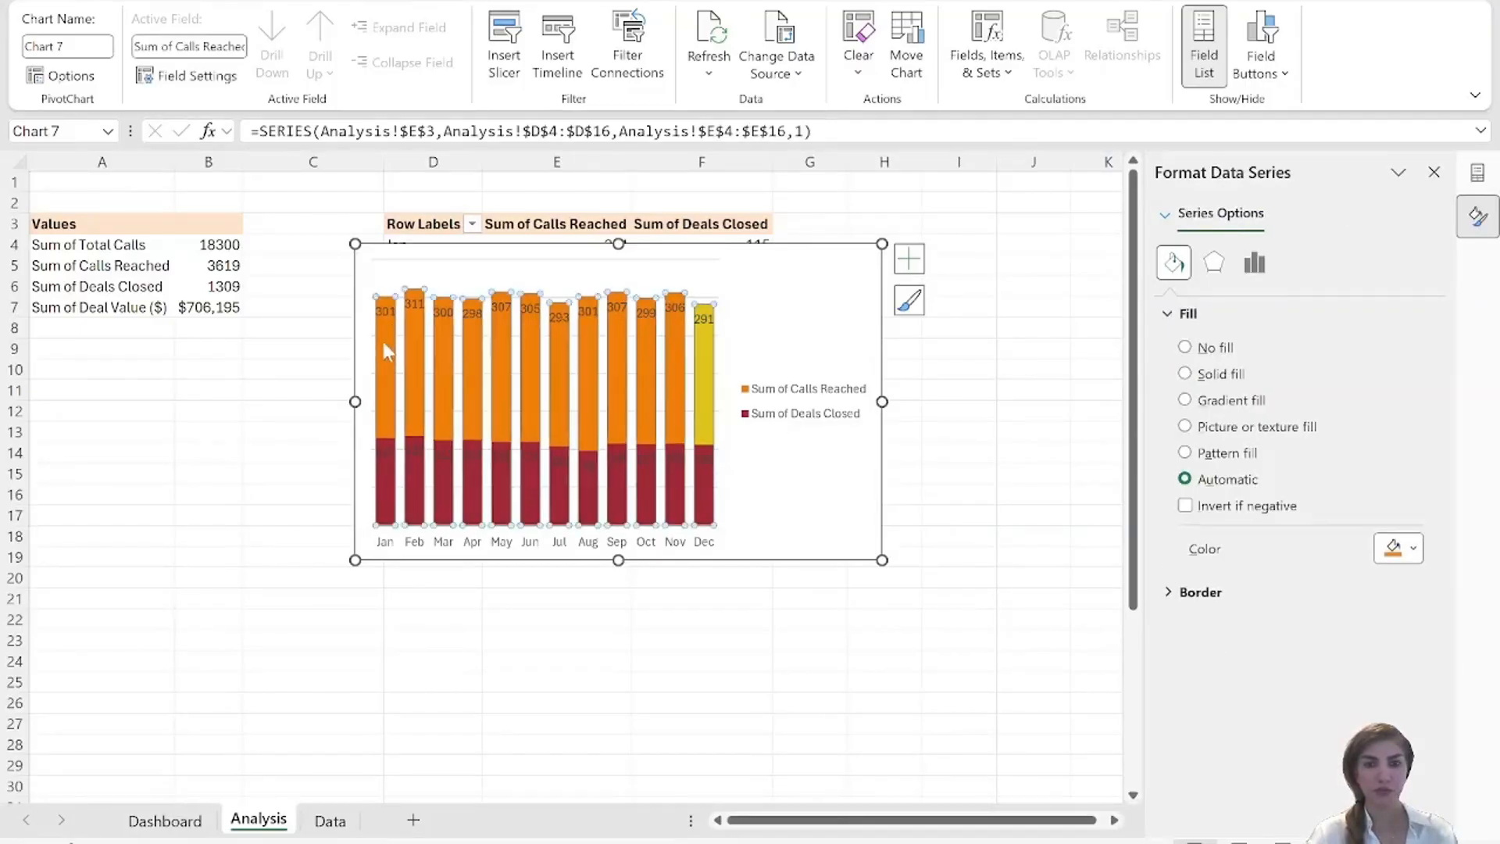
{"action": "left_click", "coordinate": [1413, 549]}
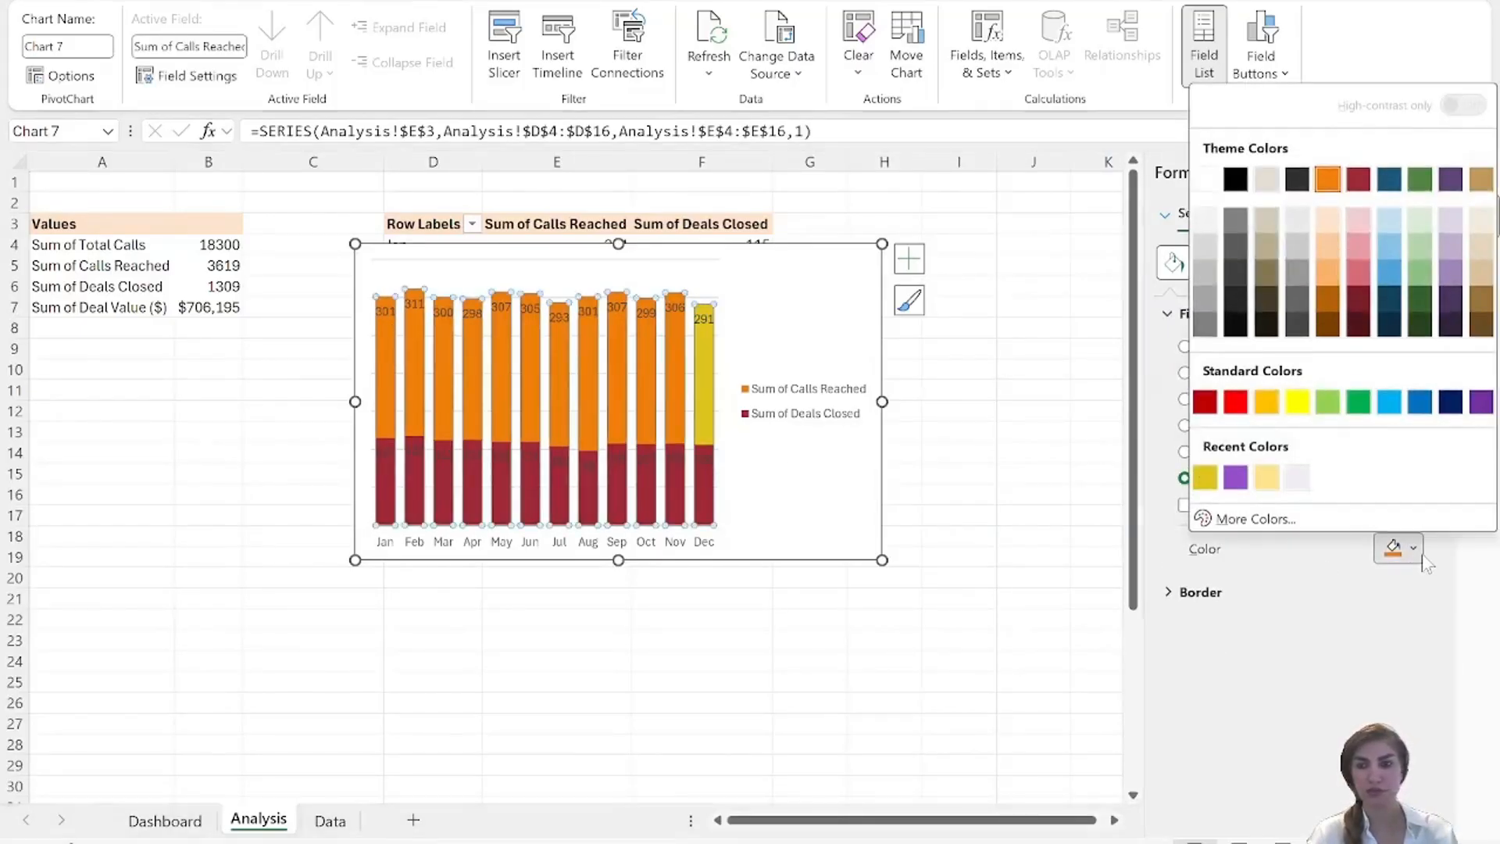
{"action": "left_click", "coordinate": [1205, 477]}
Fill the columns of the Deals Closed series with the recently used purple color.
{"action": "left_click", "coordinate": [378, 478]}
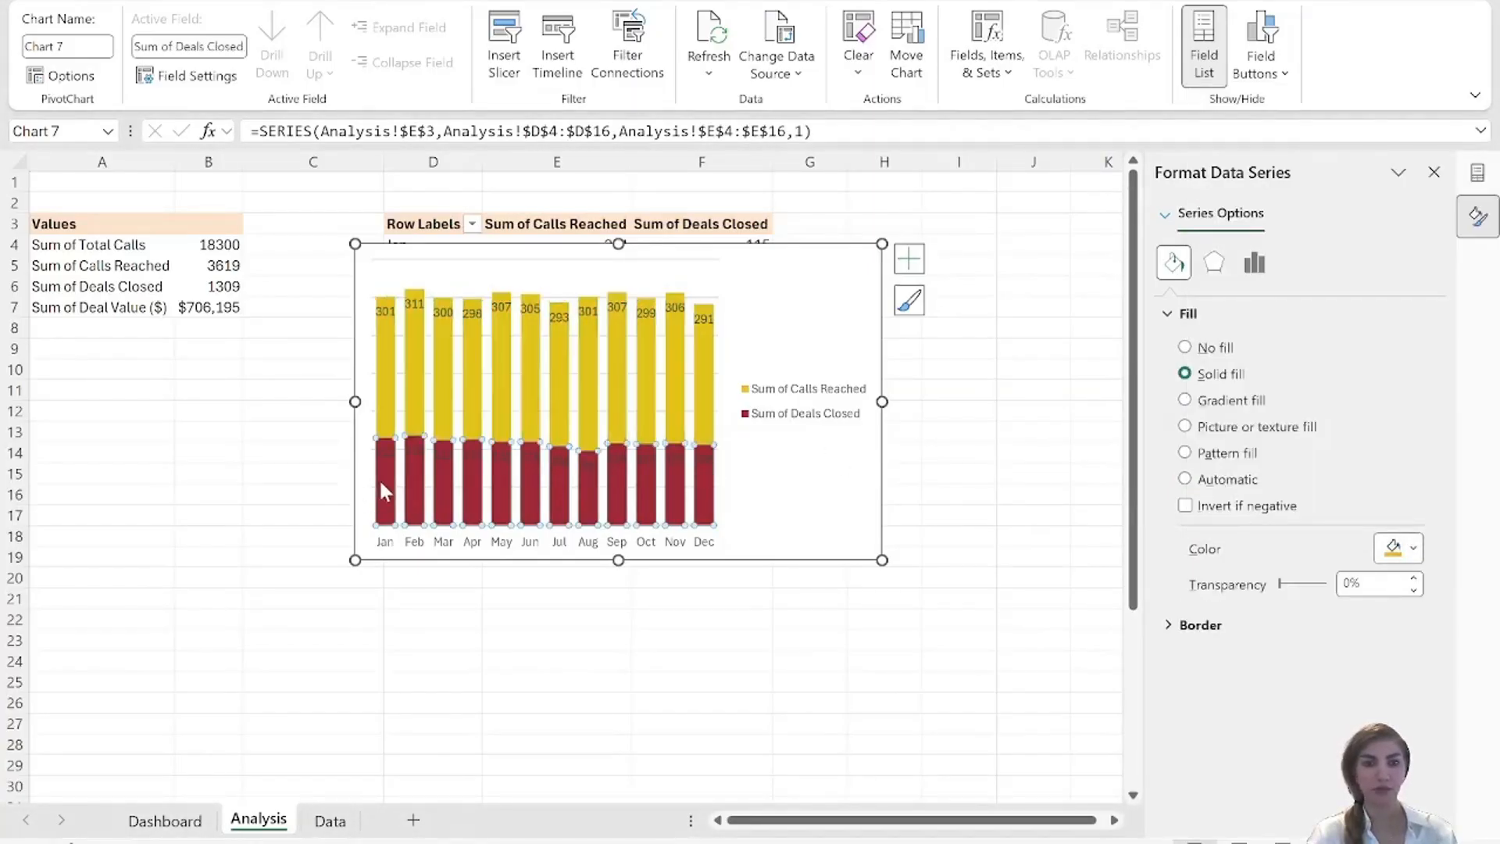
{"action": "left_click", "coordinate": [1413, 550]}
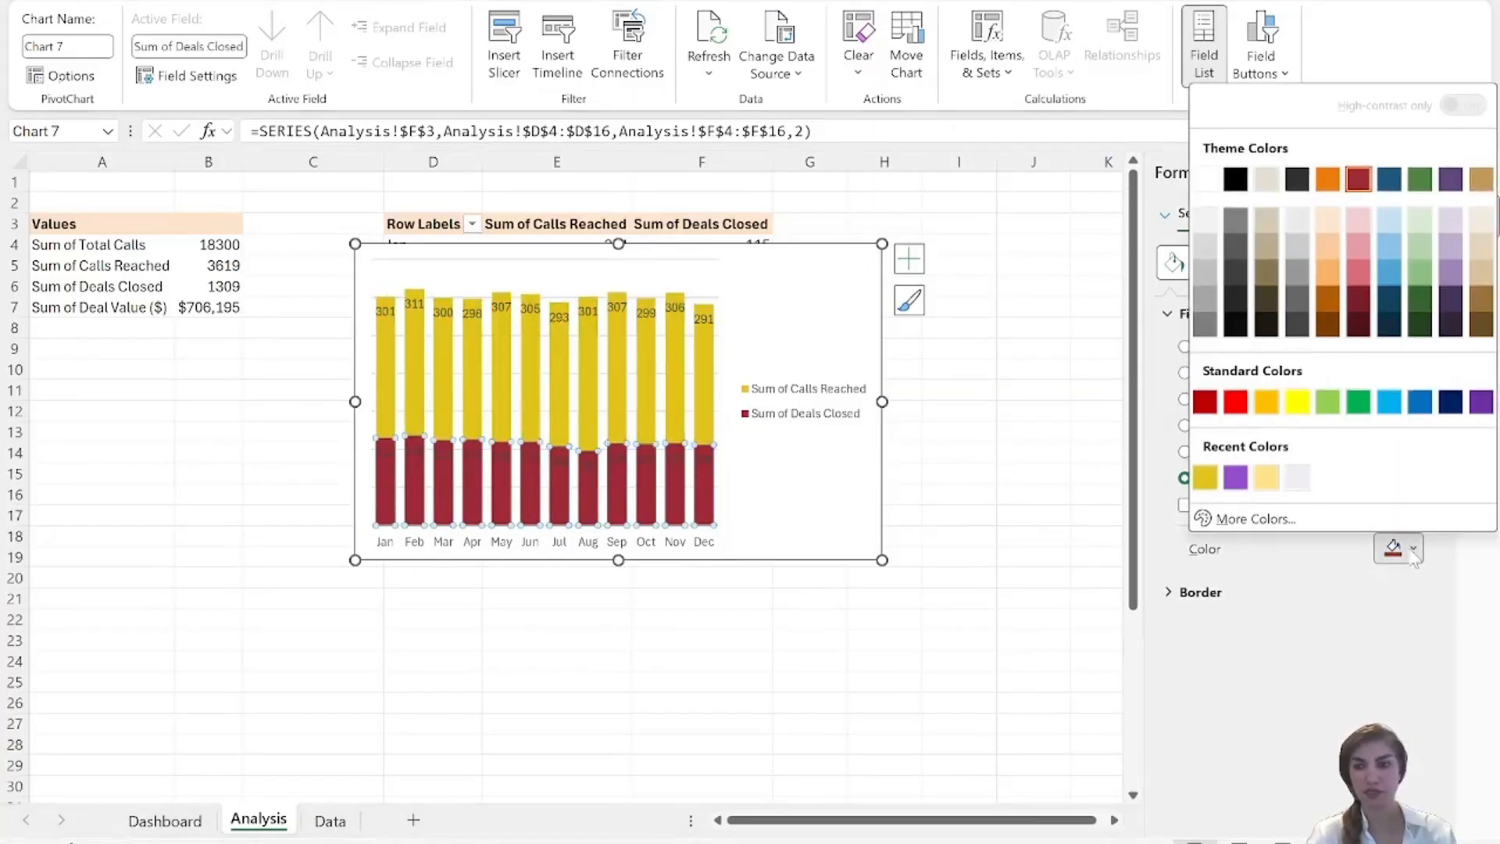
{"action": "left_click", "coordinate": [1243, 479]}
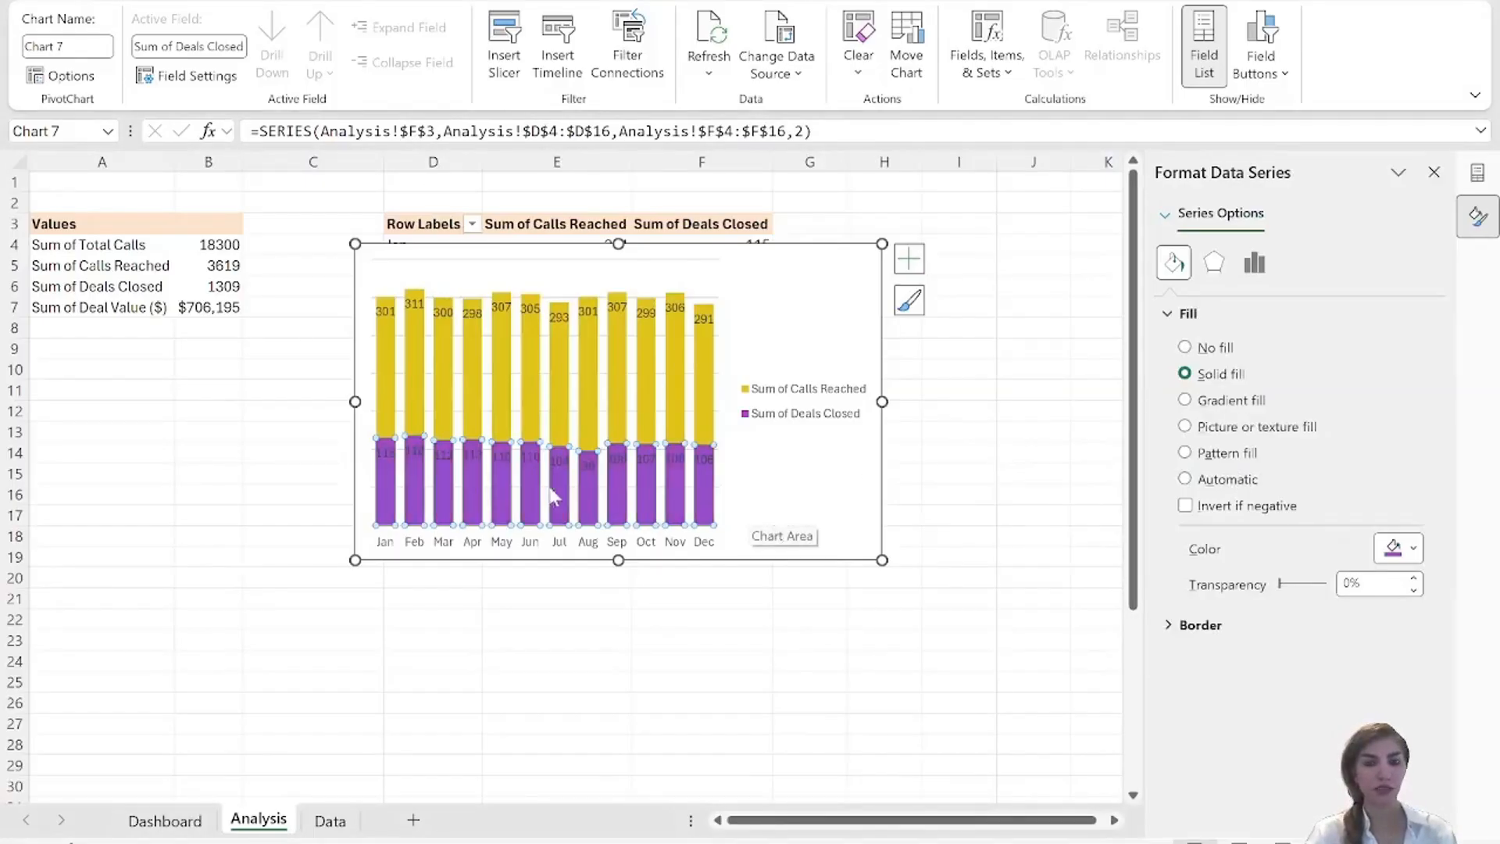
Change the font color of the Deals Closed series' data labels to white.
{"action": "left_click", "coordinate": [383, 457]}
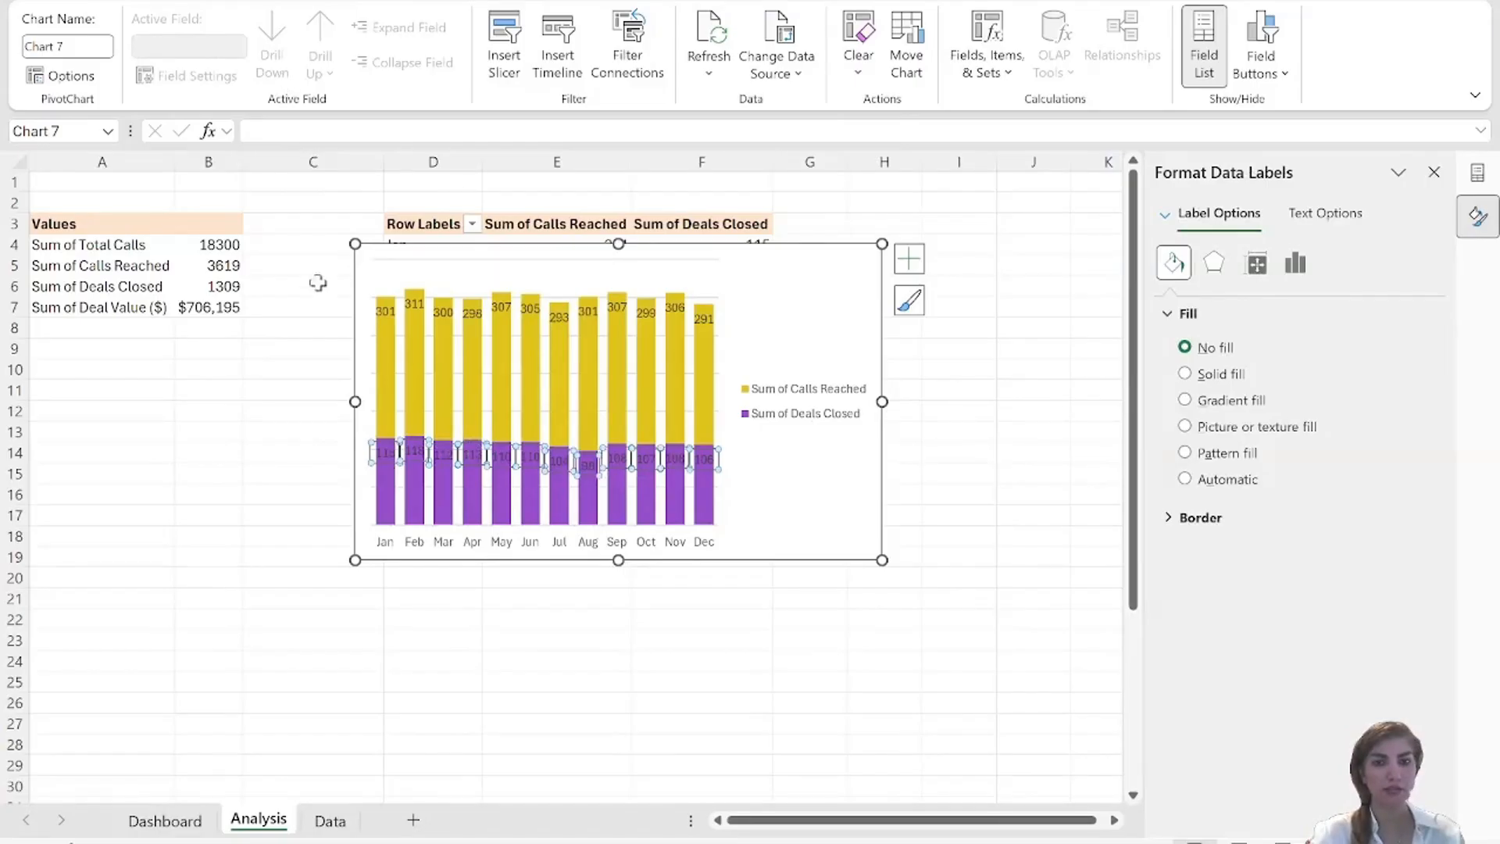
{"action": "left_click", "coordinate": [95, 1]}
{"action": "left_click", "coordinate": [267, 76]}
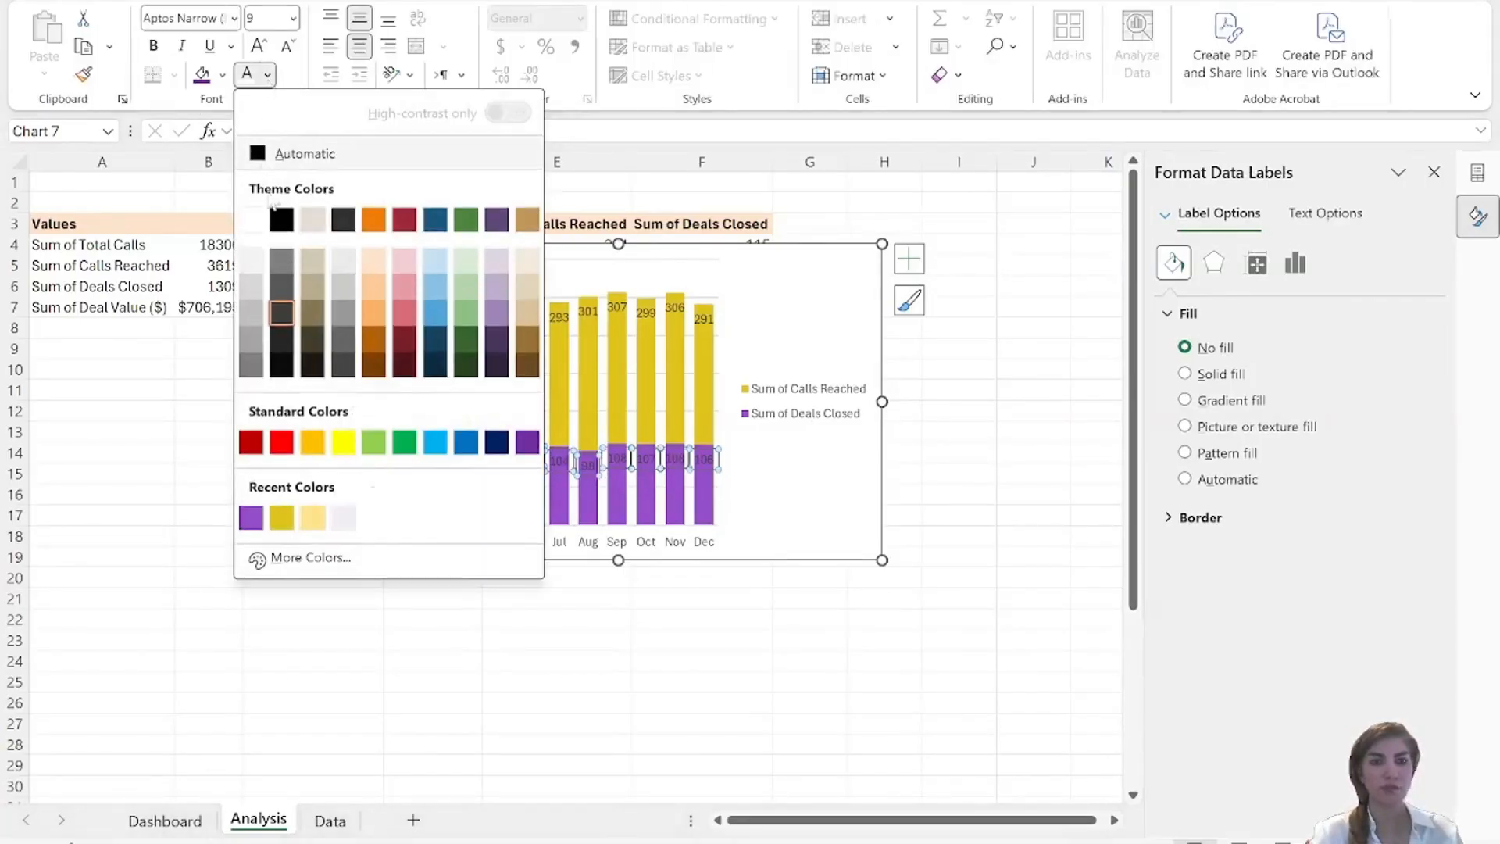
{"action": "left_click", "coordinate": [251, 219]}
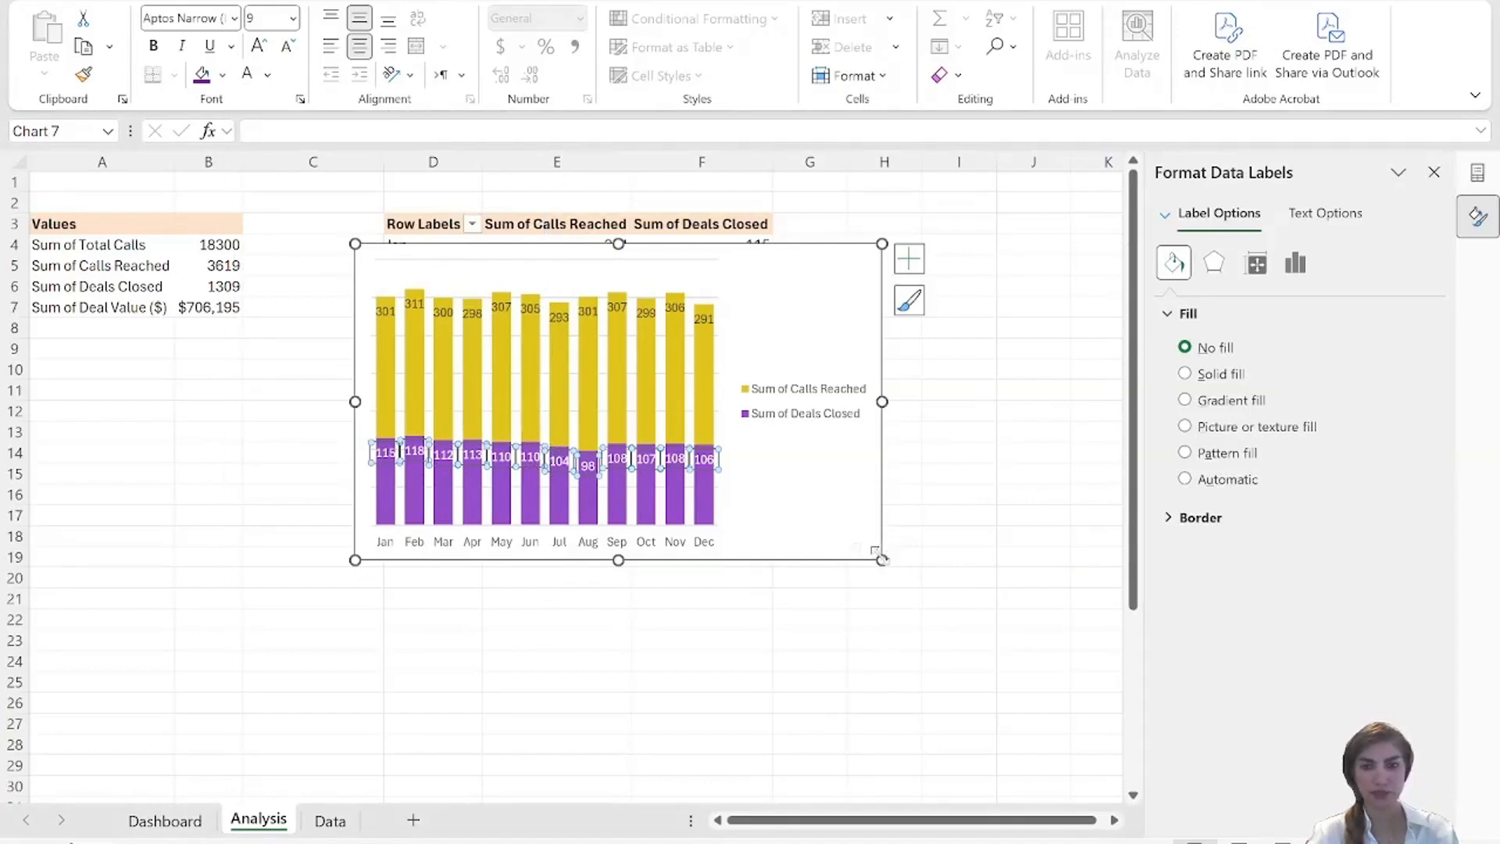
Enlarge the calls reached versus deals closed chart slightly and copy it.
{"action": "left_click_drag", "start_coordinate": [882, 560], "coordinate": [916, 573]}
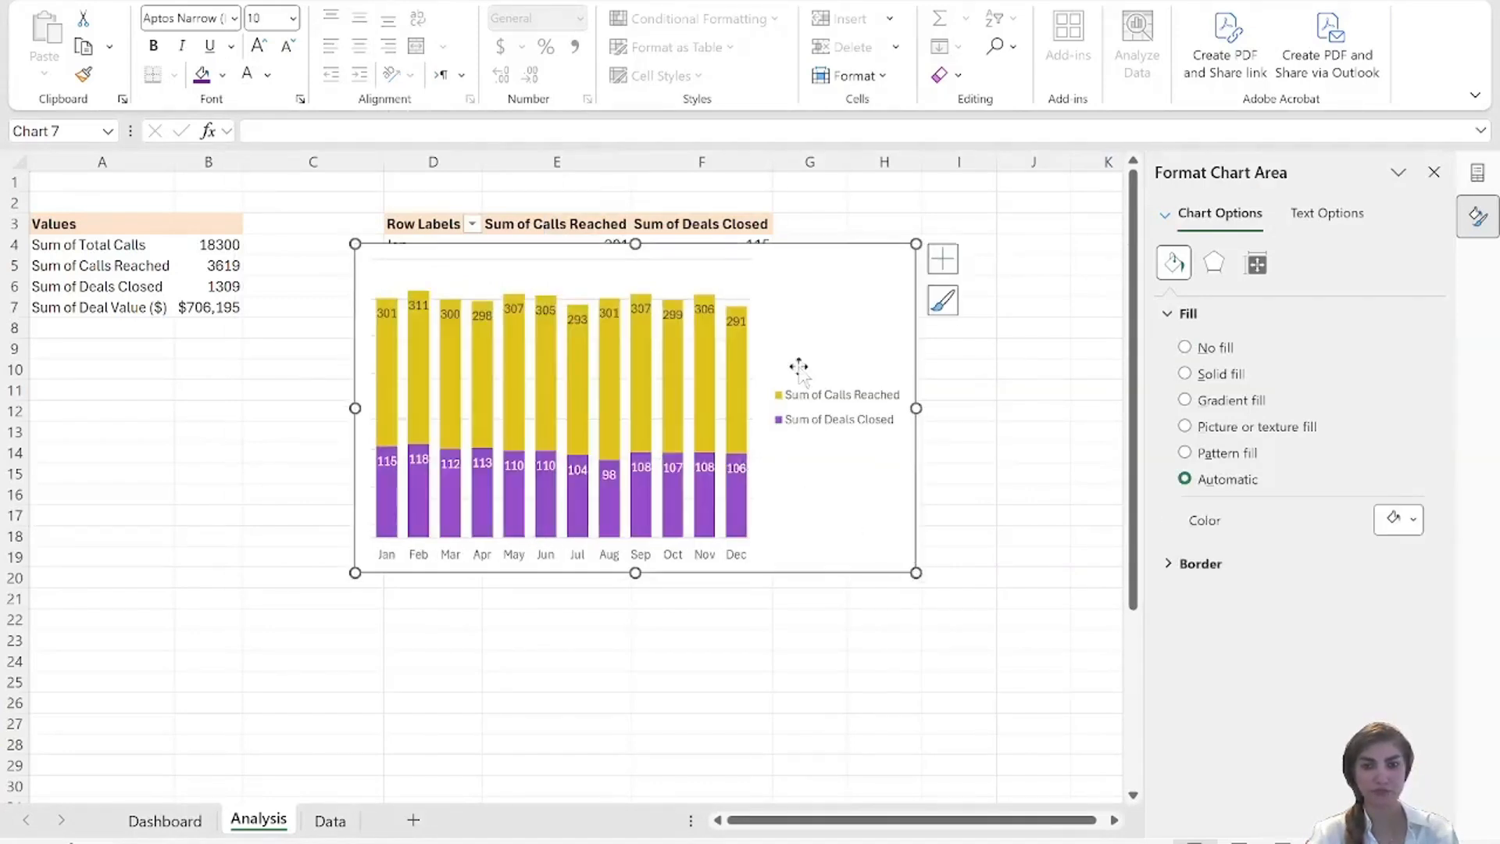
{"action": "right_click", "coordinate": [831, 311]}
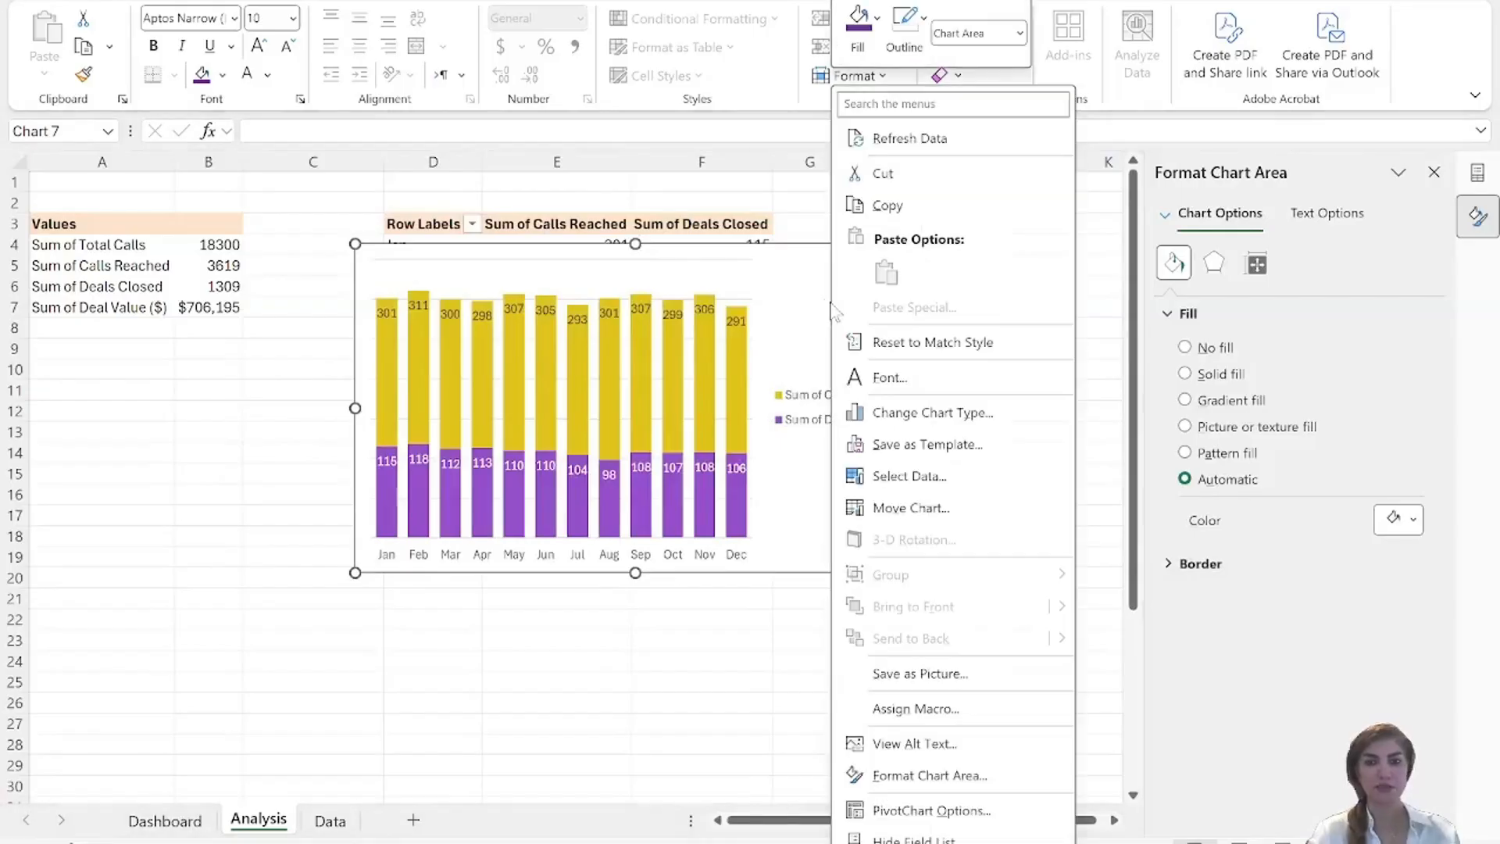
{"action": "left_click", "coordinate": [895, 208]}
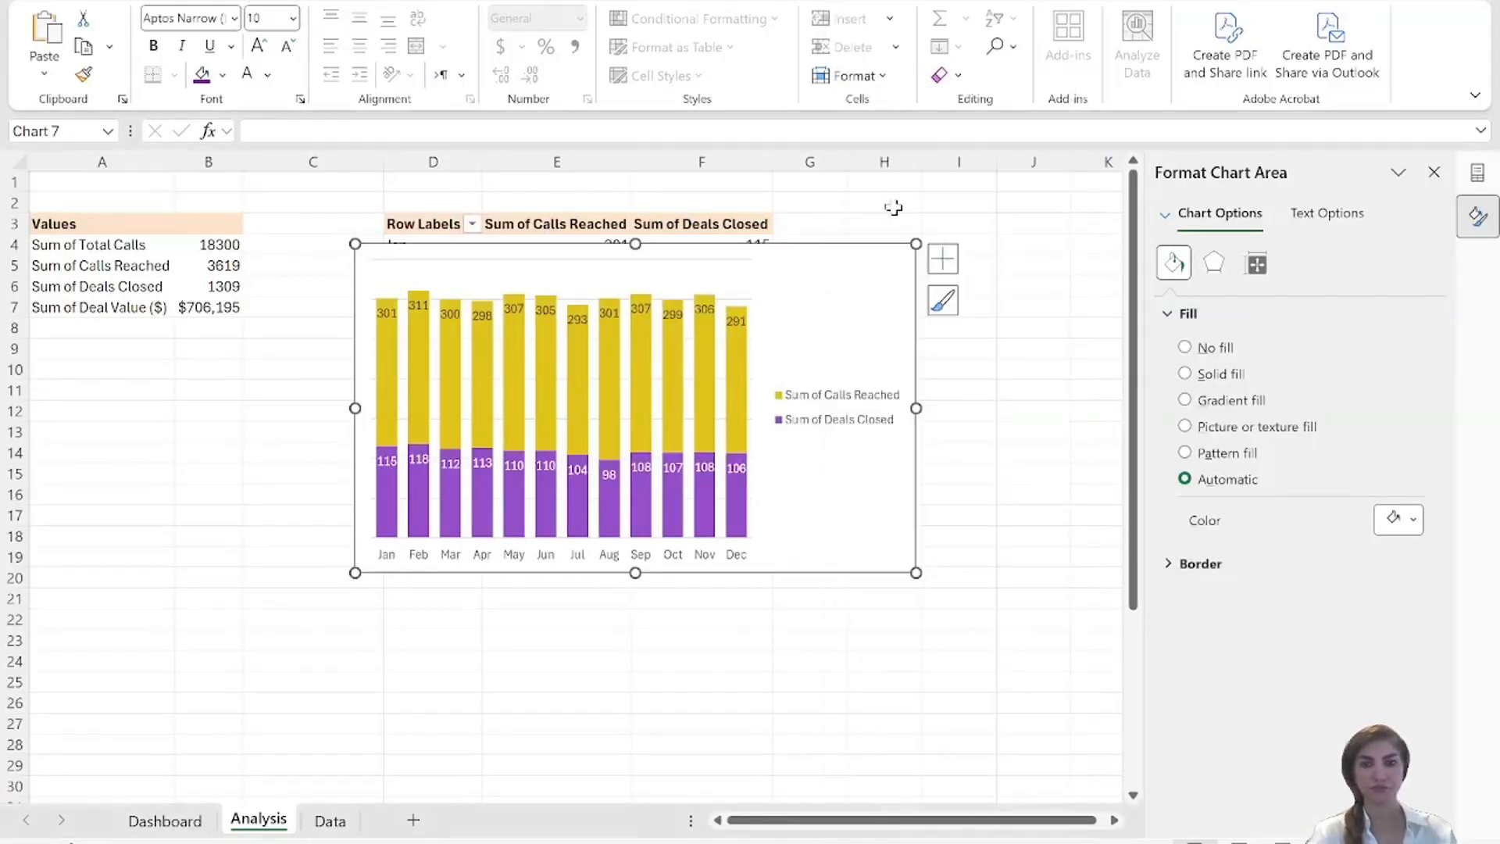
Paste the copied chart on the Dashboard sheet and position it beside the PivotTable, just below the header cards.
{"action": "left_click", "coordinate": [329, 820]}
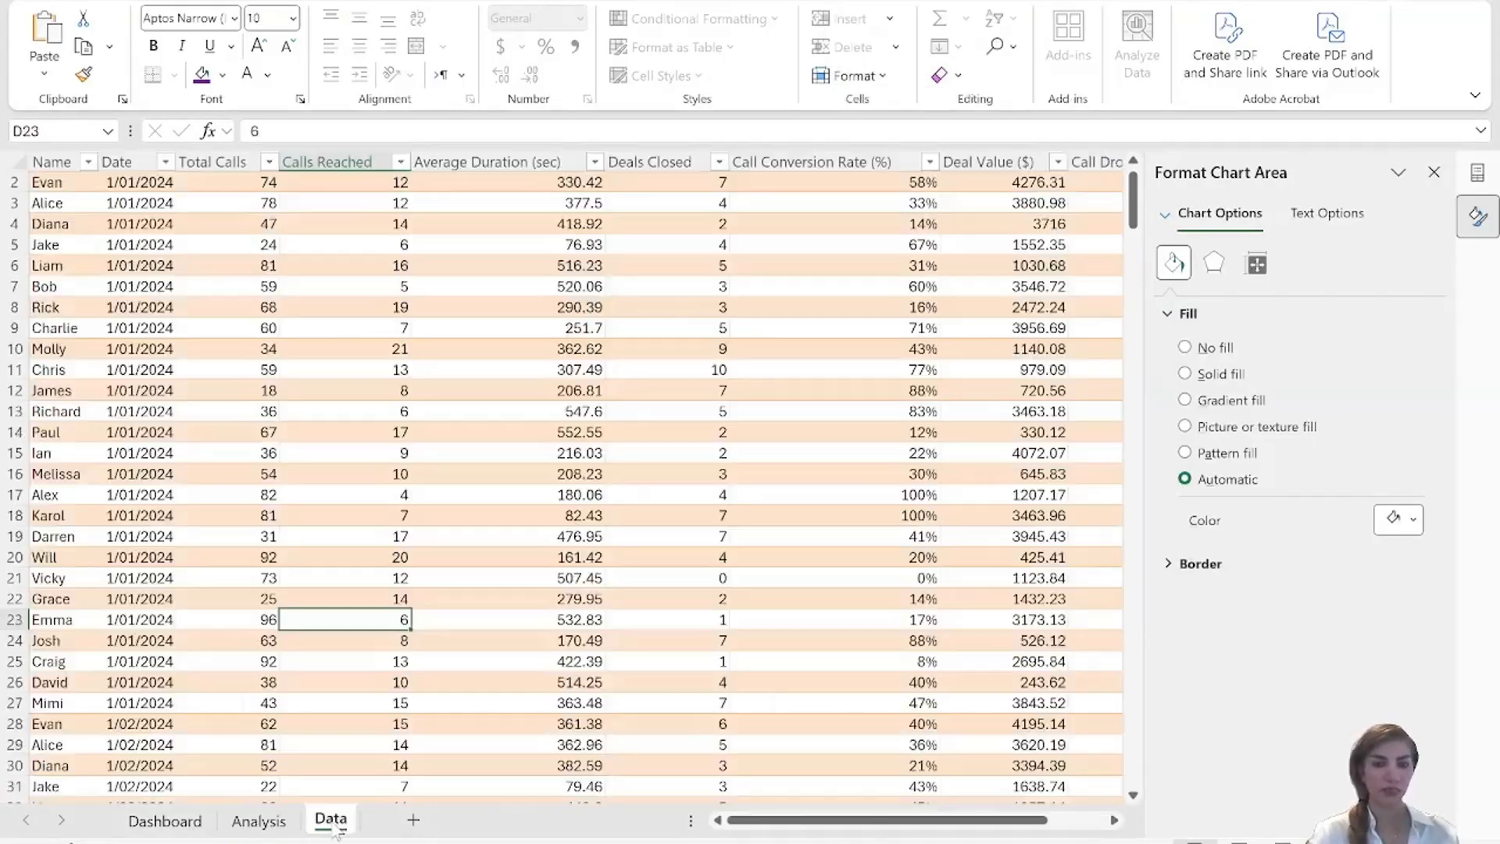
{"action": "left_click", "coordinate": [165, 821]}
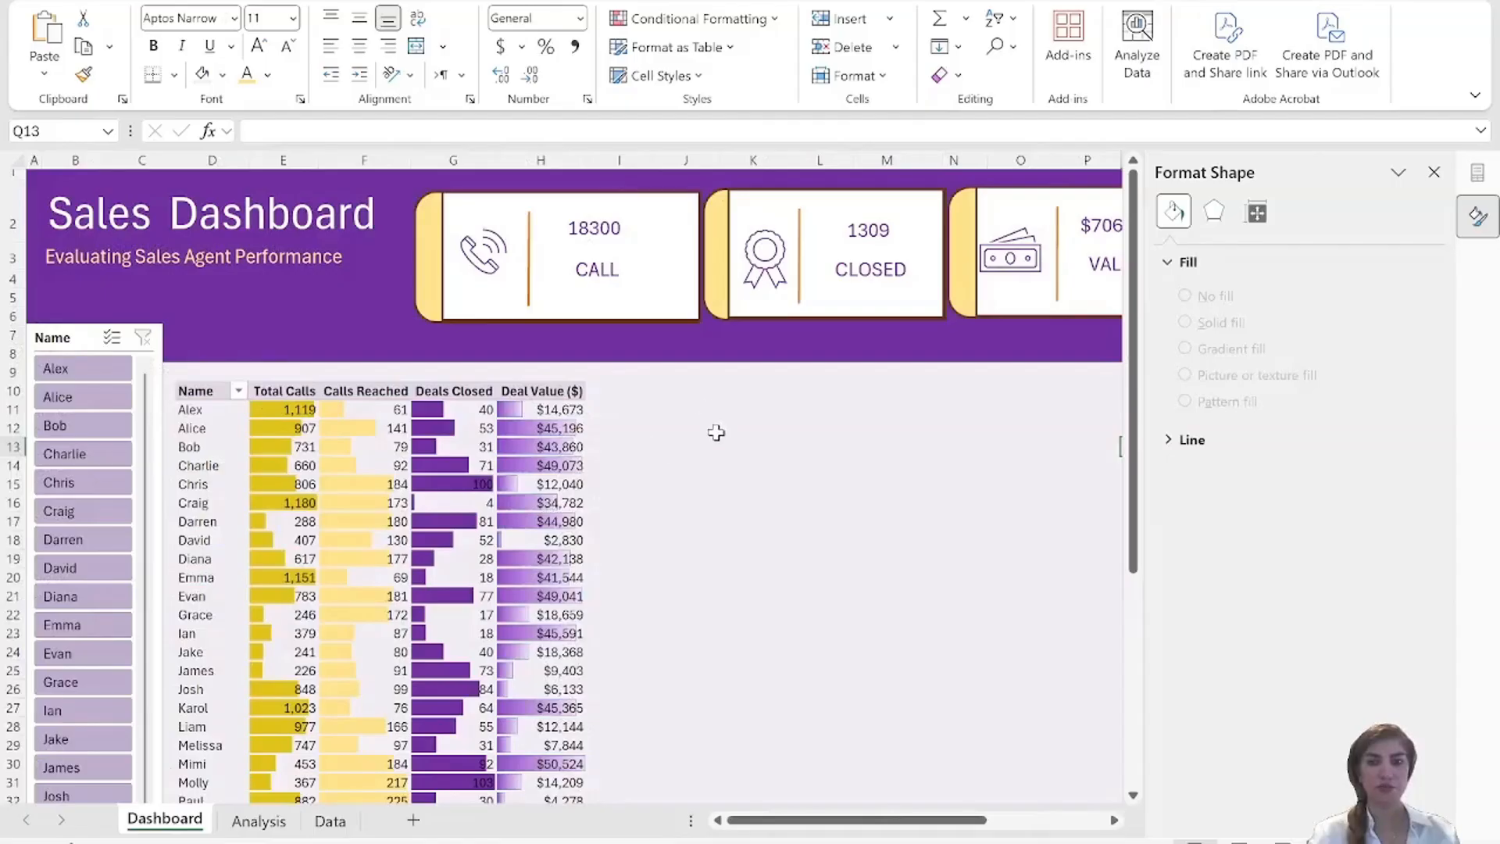
{"action": "left_click", "coordinate": [657, 355]}
{"action": "left_click", "coordinate": [625, 351]}
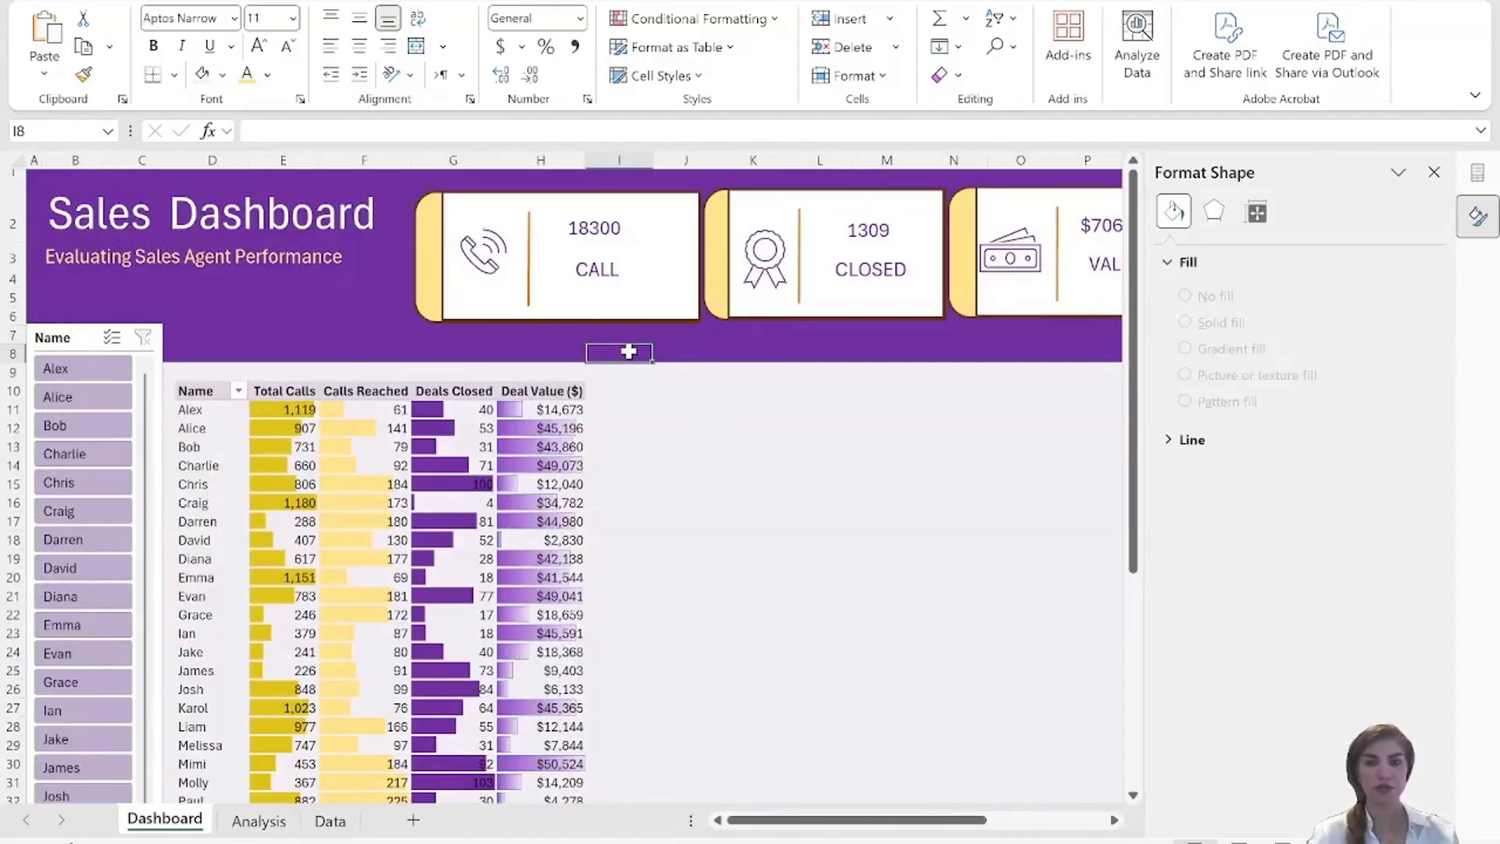
{"action": "left_click", "coordinate": [671, 354]}
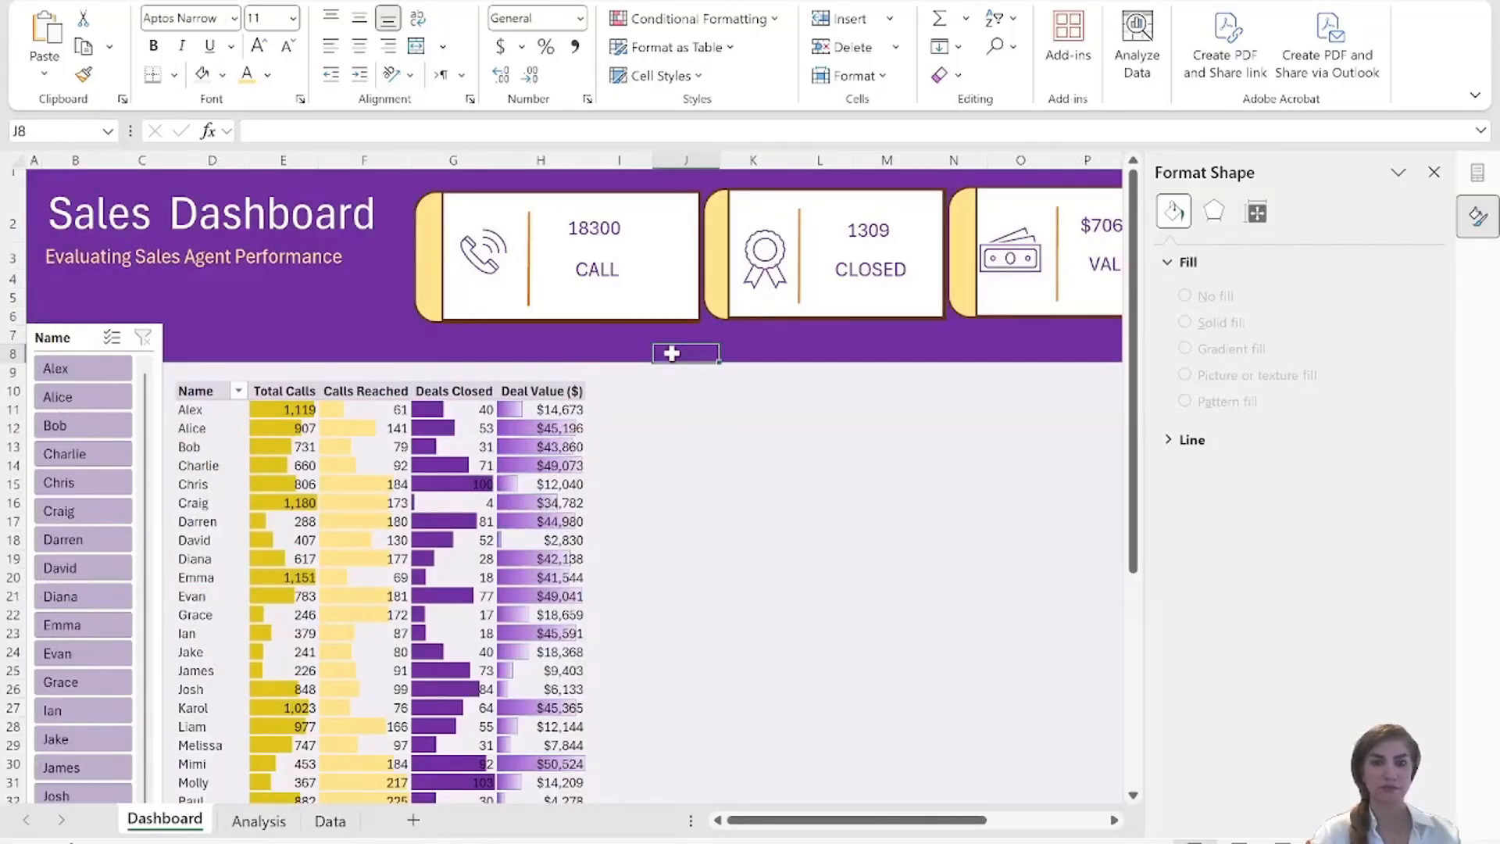
{"action": "key", "text": "ctrl+v"}
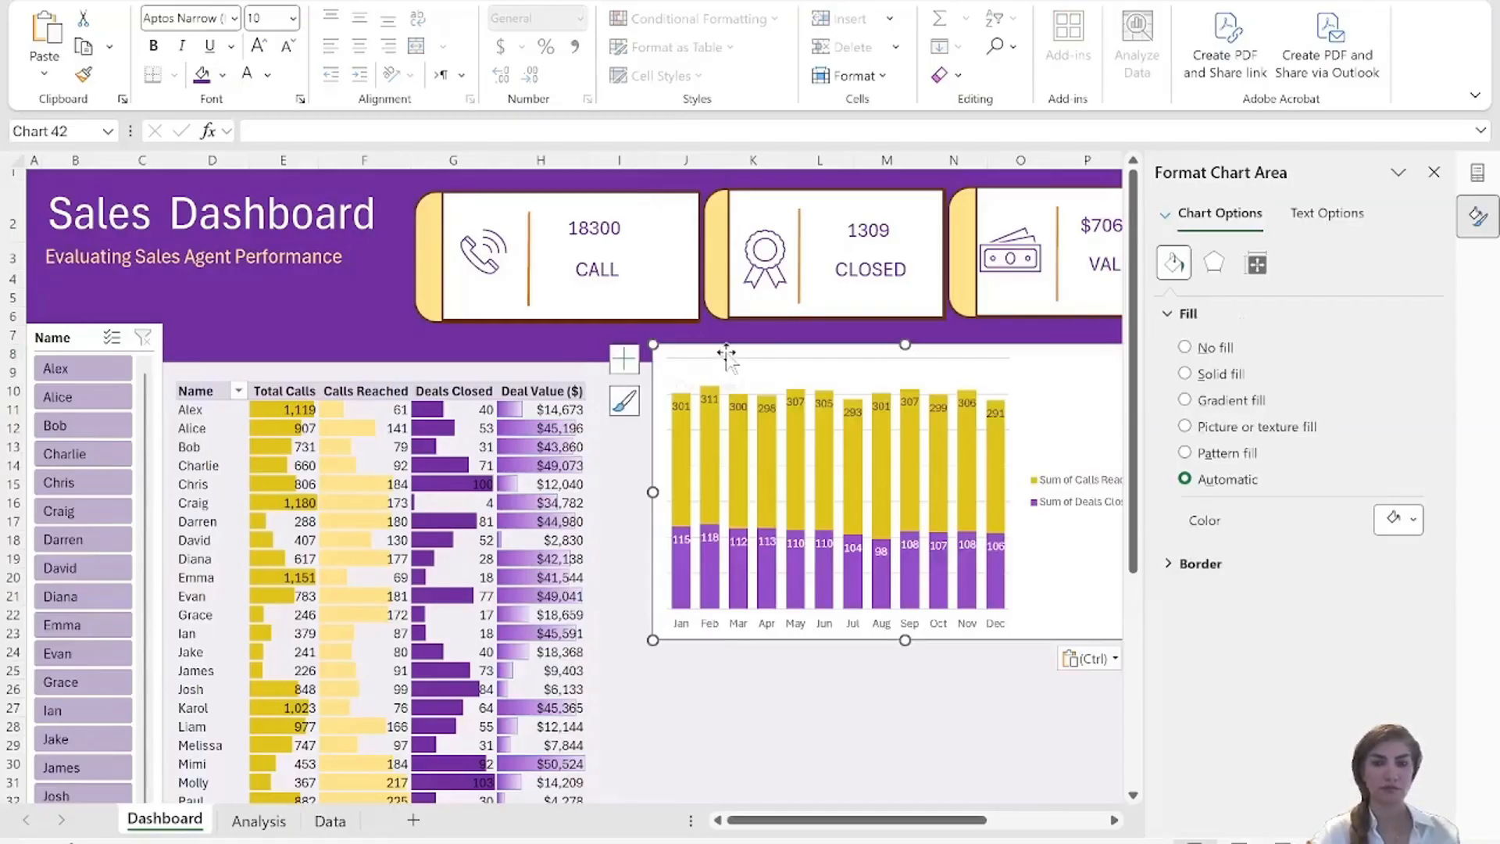
{"action": "left_click_drag", "start_coordinate": [725, 375], "coordinate": [663, 342]}
{"action": "left_click", "coordinate": [716, 350]}
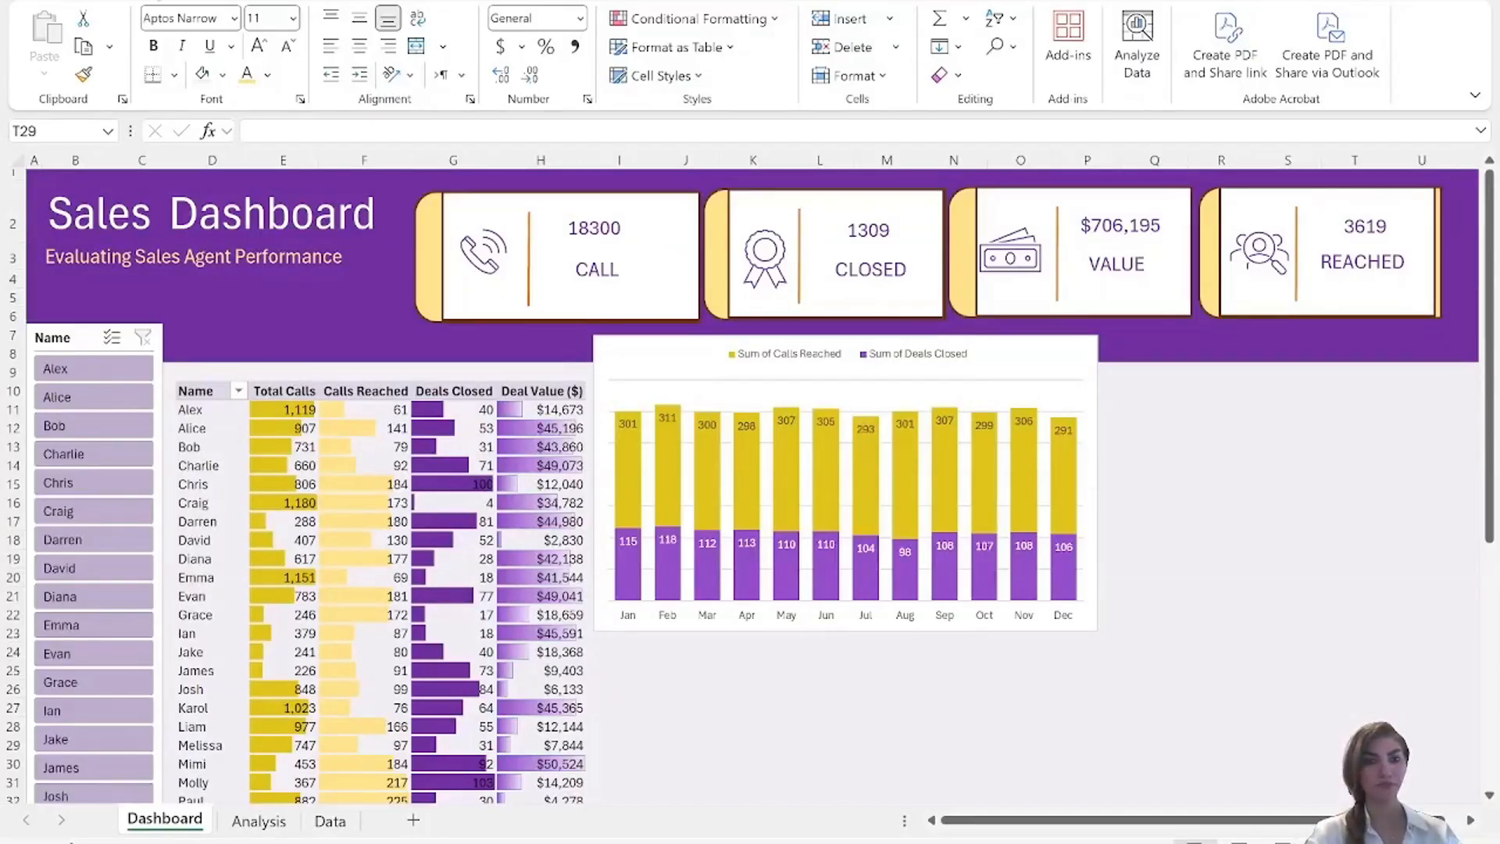
Build the empty PivotTable on the Analysis sheet with Sum of Deals Closed as values and only Months (Date) as rows.
{"action": "left_click", "coordinate": [272, 827]}
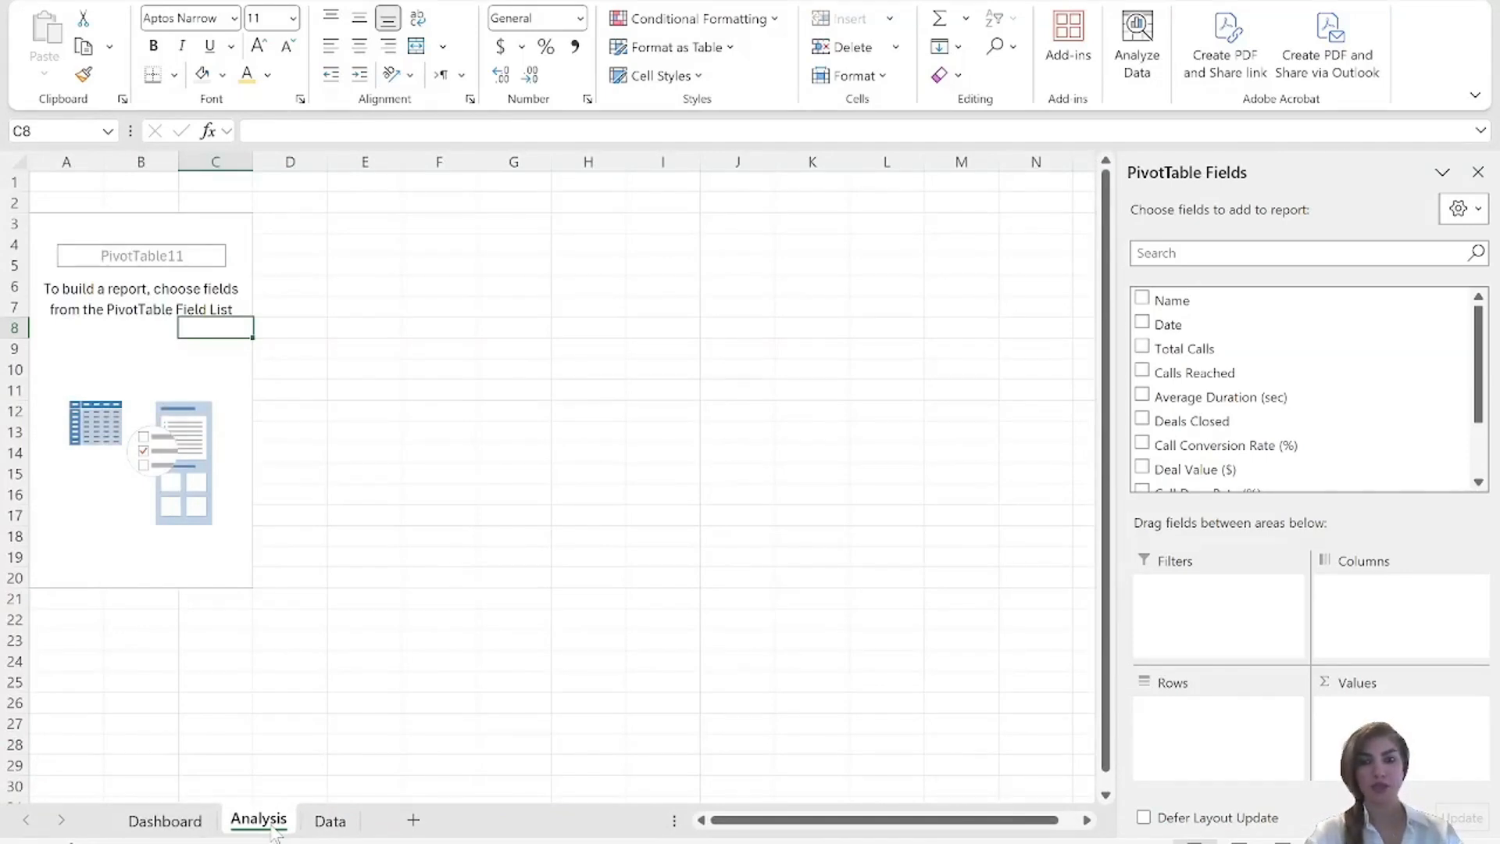
{"action": "left_click", "coordinate": [145, 391]}
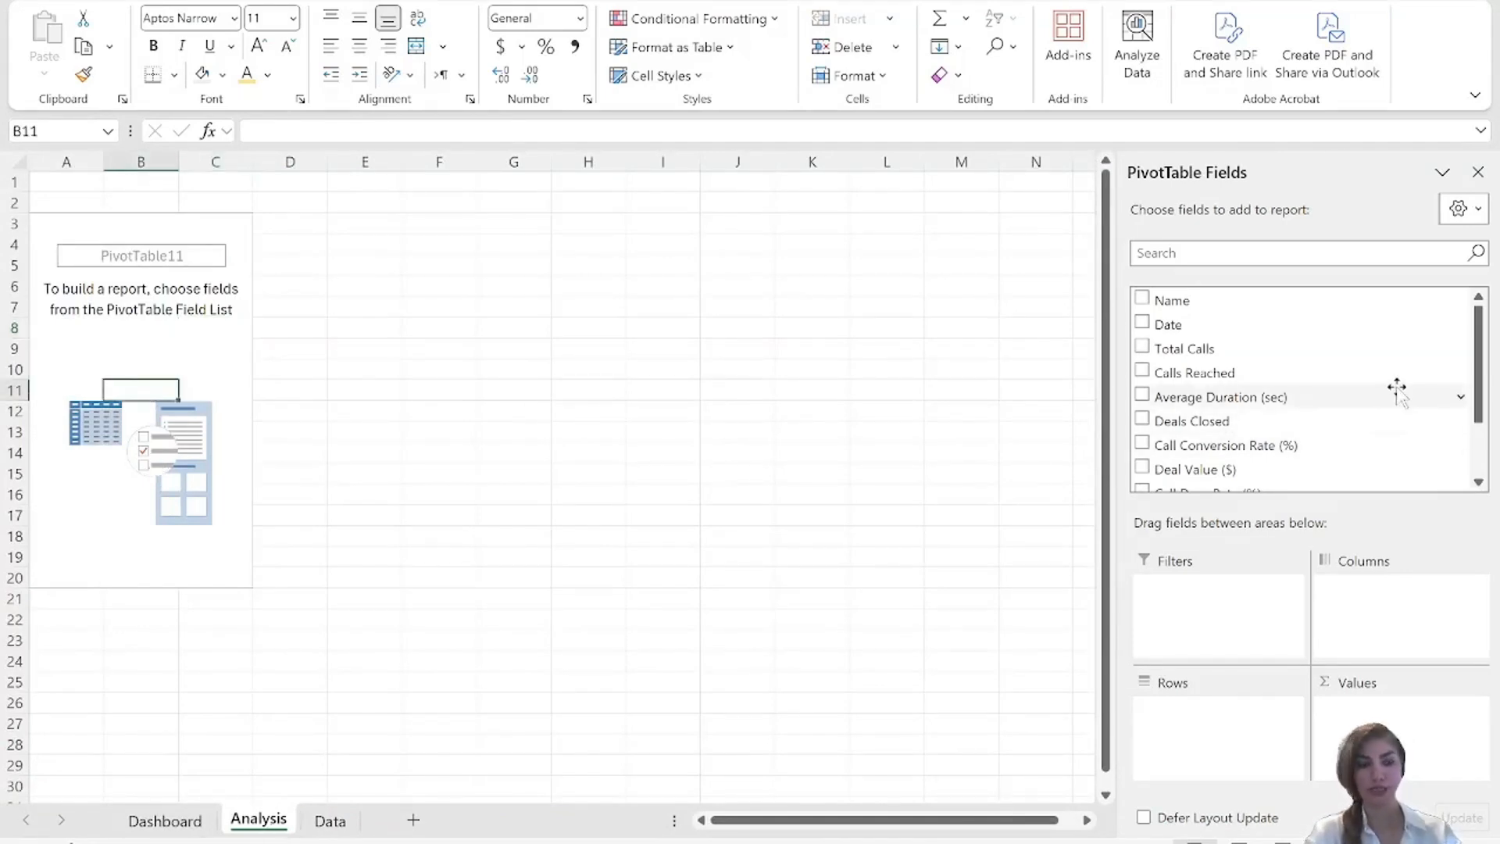
{"action": "left_click", "coordinate": [1143, 422]}
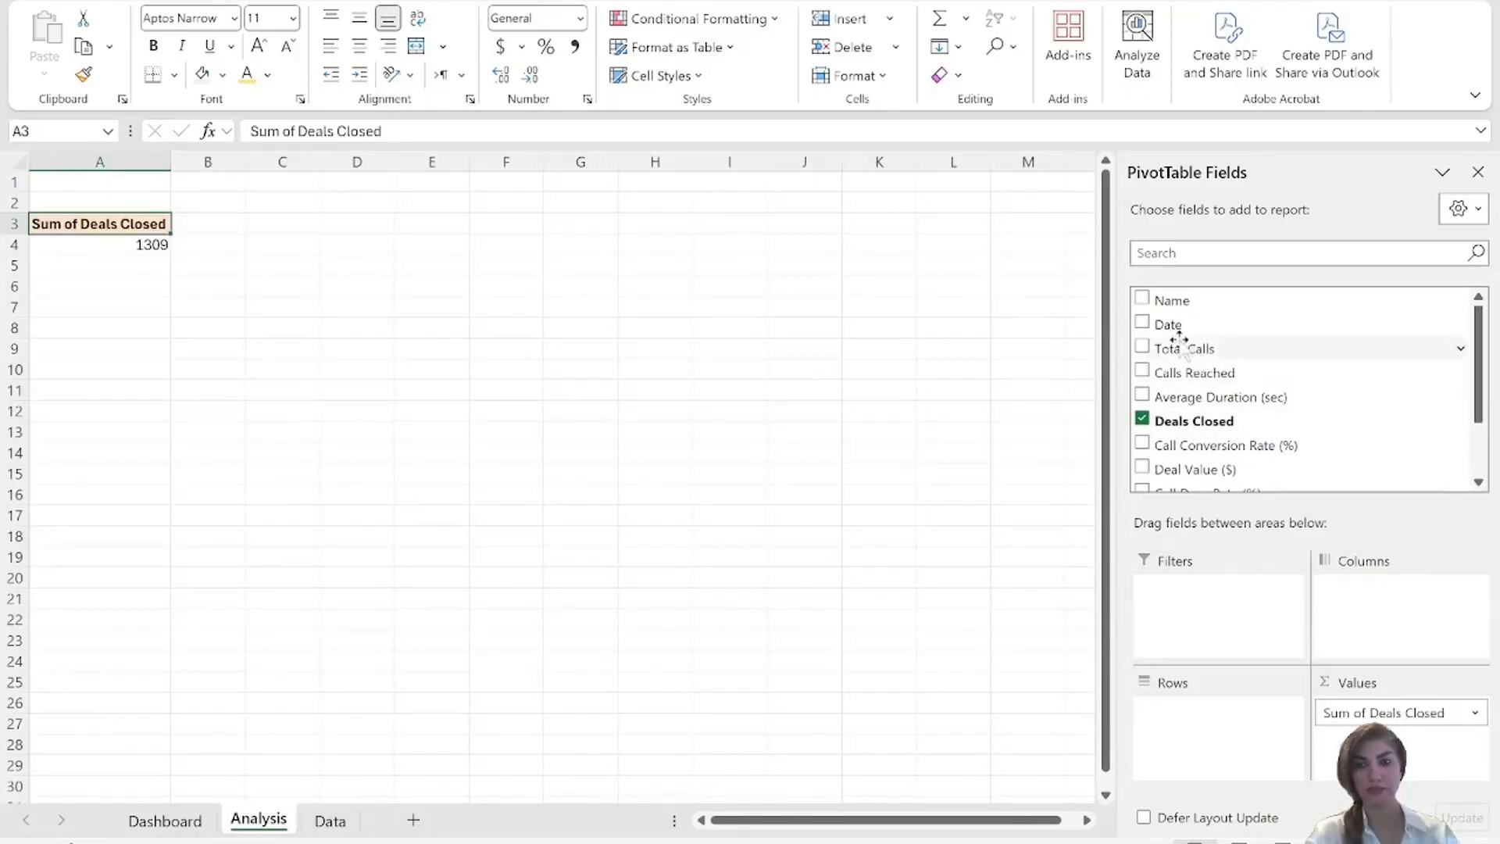
{"action": "left_click", "coordinate": [1142, 324]}
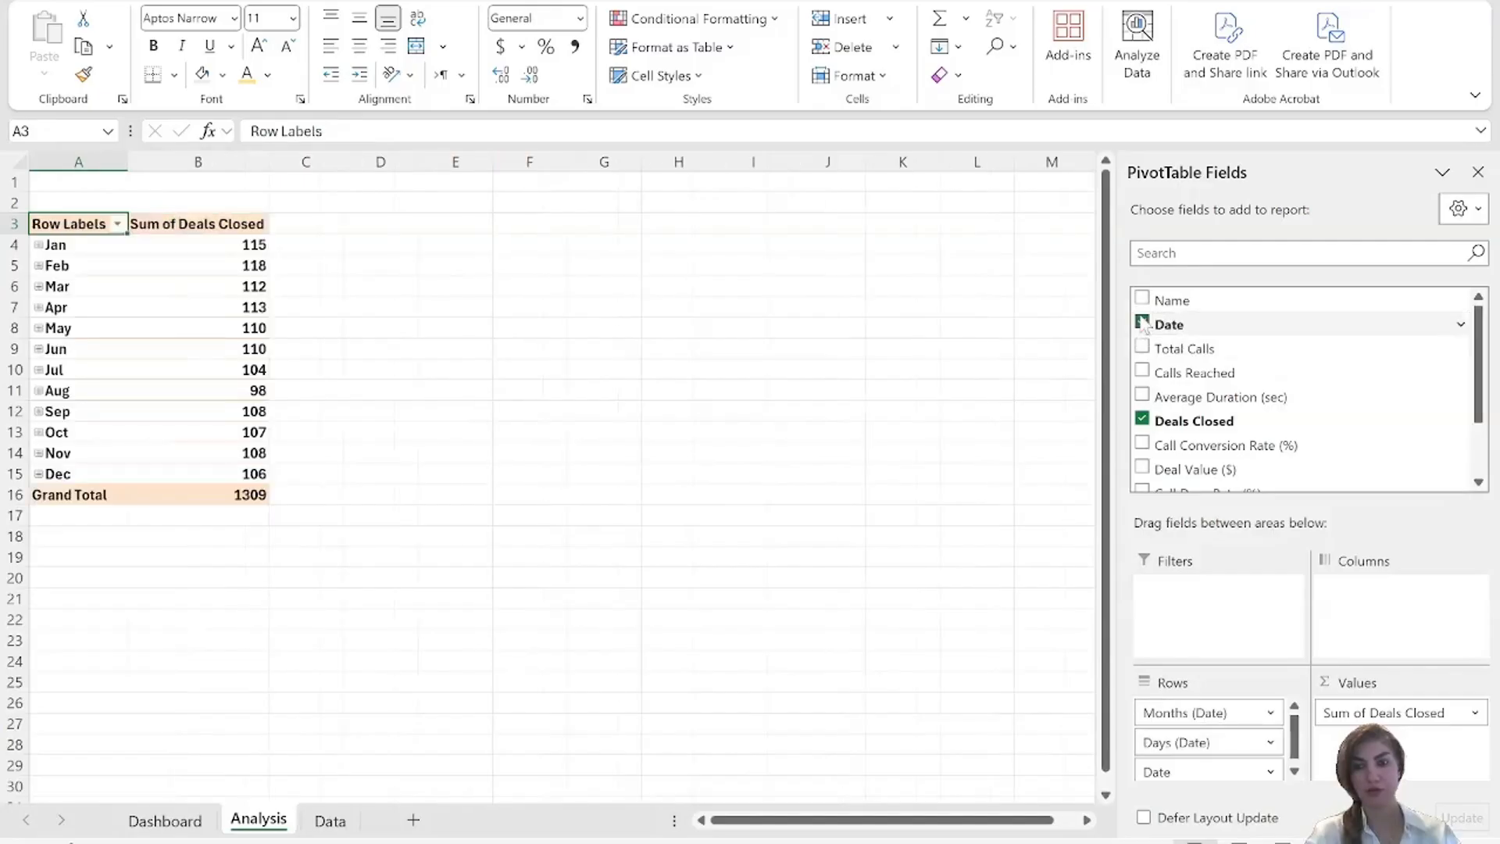
{"action": "left_click_drag", "start_coordinate": [1172, 747], "coordinate": [1188, 489]}
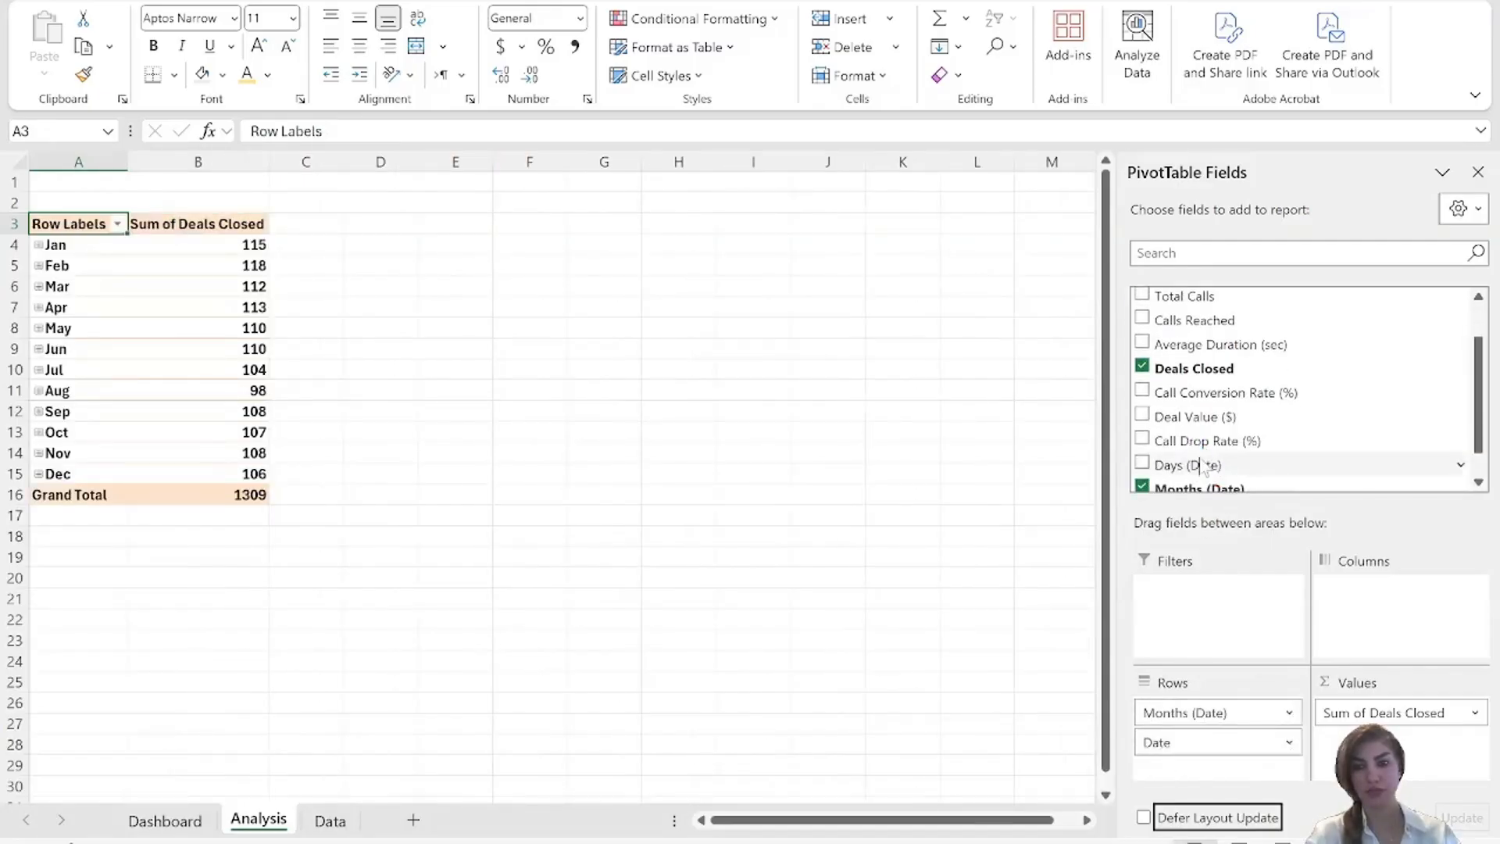
{"action": "left_click_drag", "start_coordinate": [1159, 747], "coordinate": [1240, 395]}
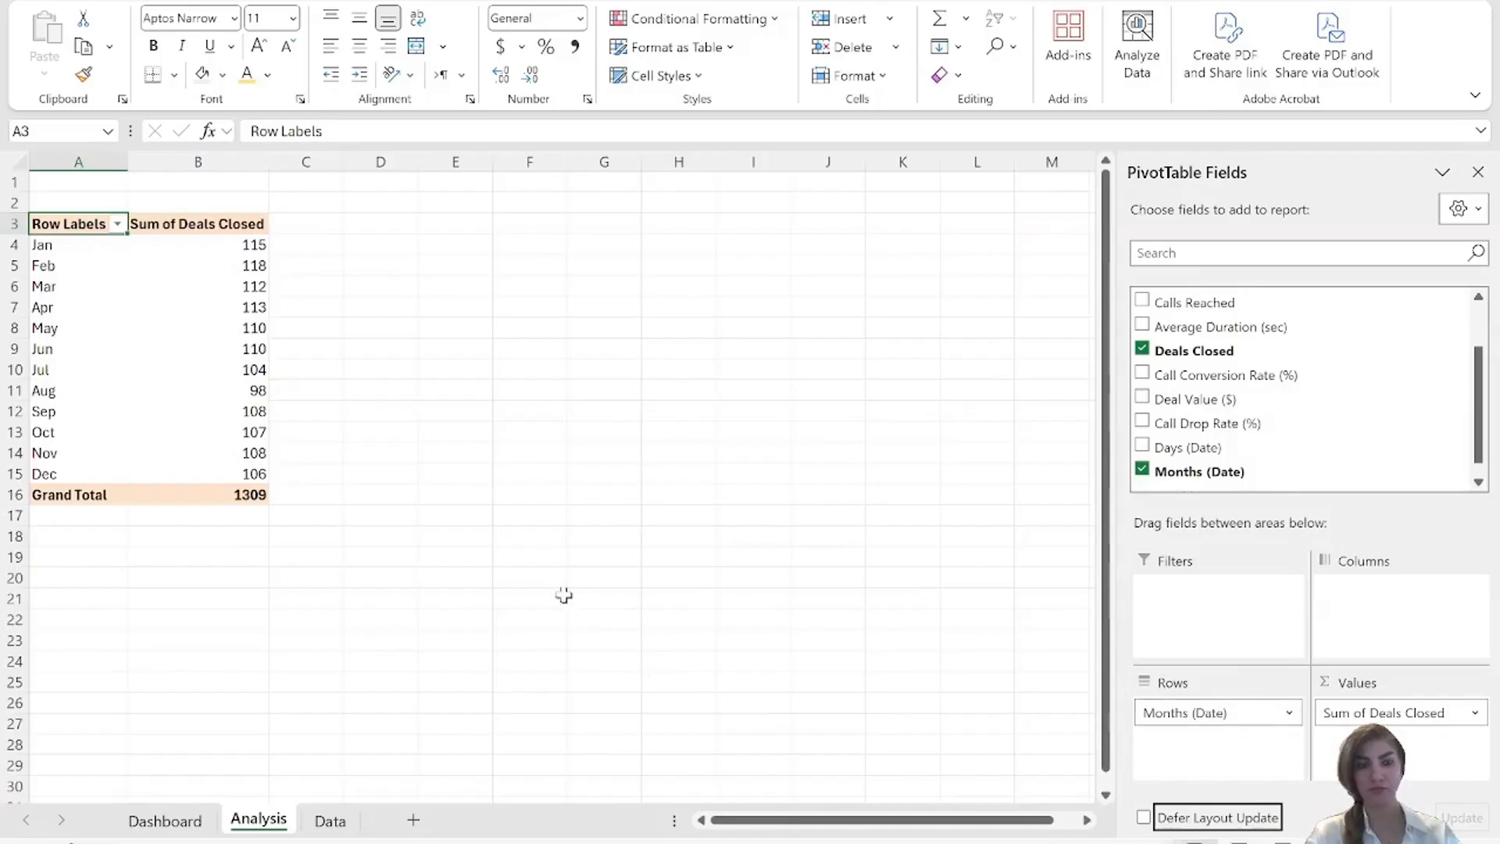
Insert a clustered column PivotChart from the monthly deals closed PivotTable and hide all its field buttons.
{"action": "left_click", "coordinate": [534, 514]}
{"action": "left_click", "coordinate": [153, 304]}
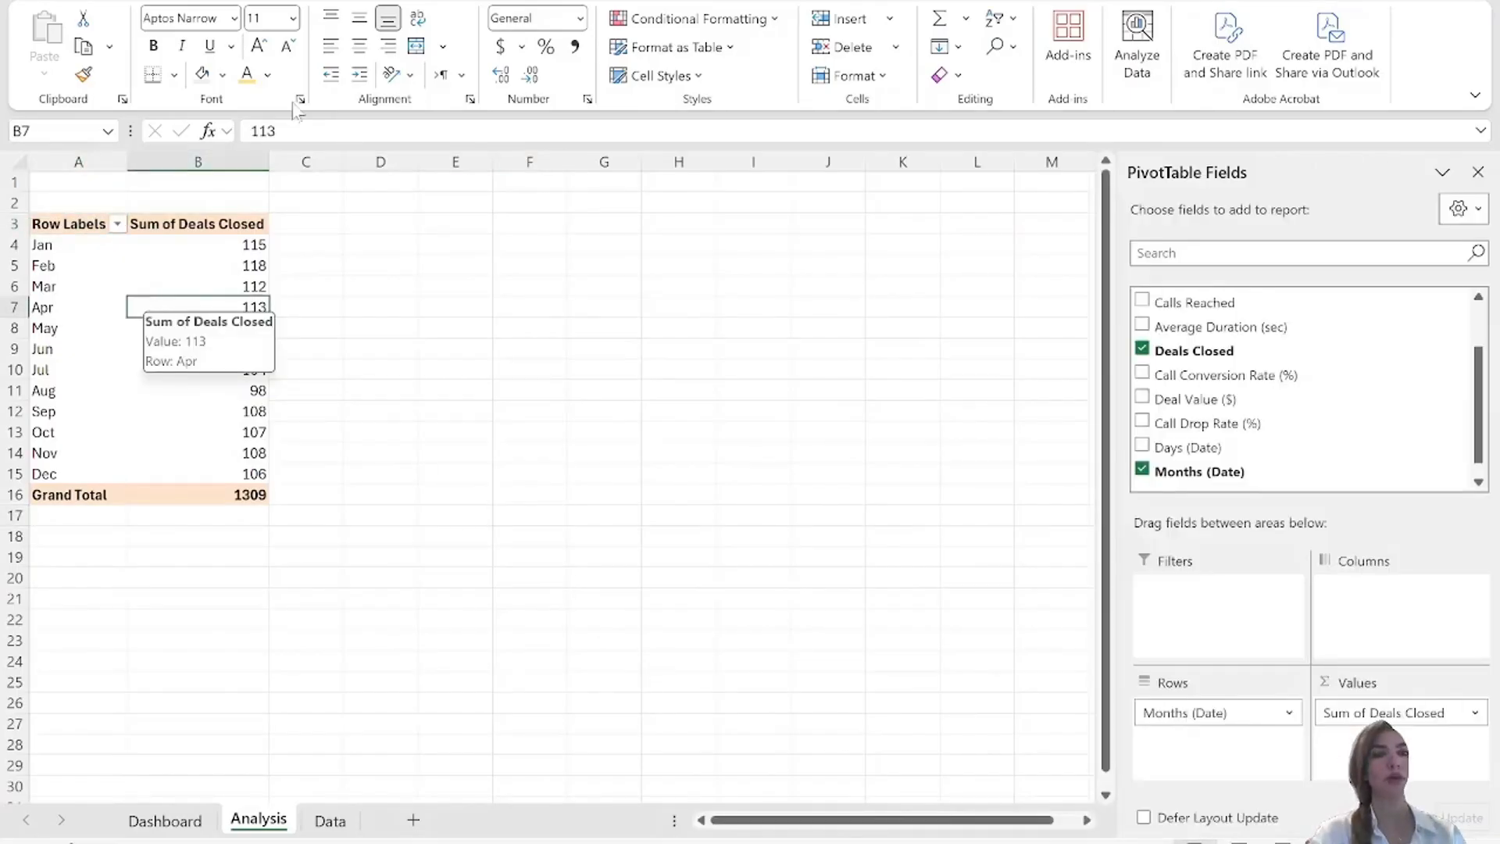
{"action": "left_click", "coordinate": [151, 0]}
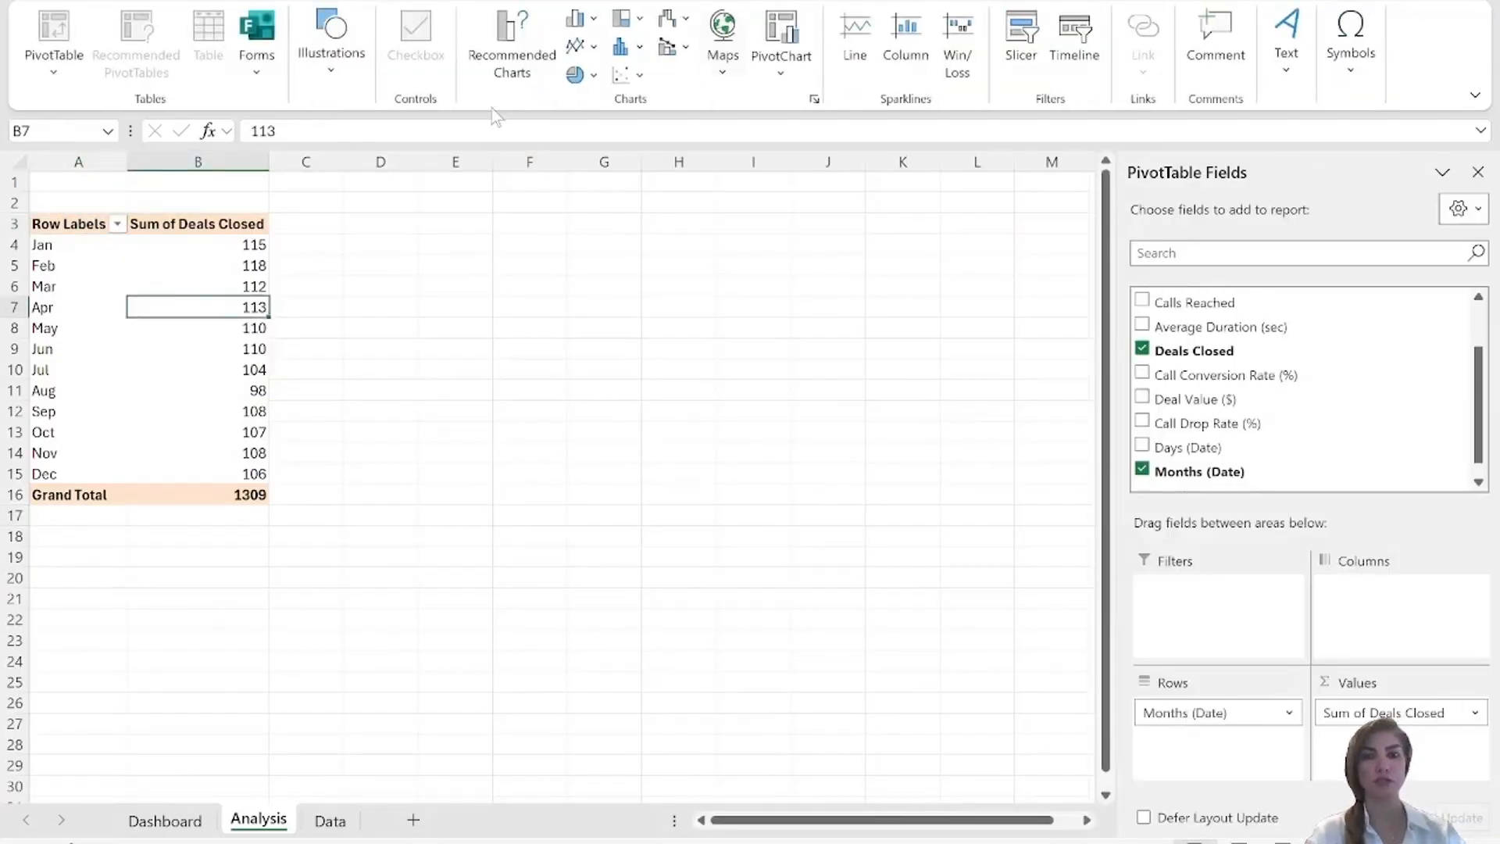
{"action": "left_click", "coordinate": [781, 70]}
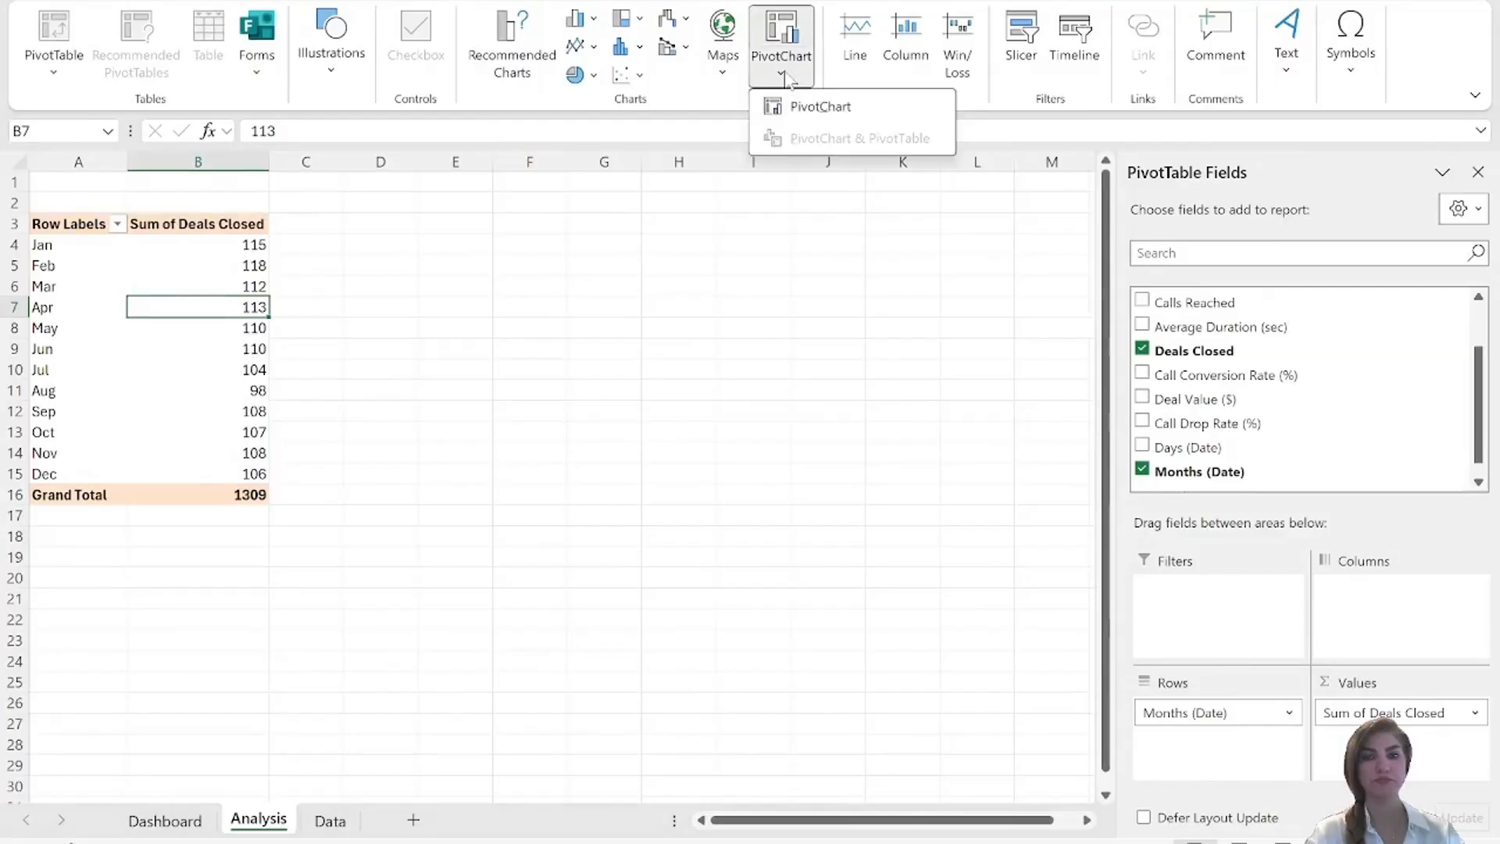
{"action": "left_click", "coordinate": [797, 104]}
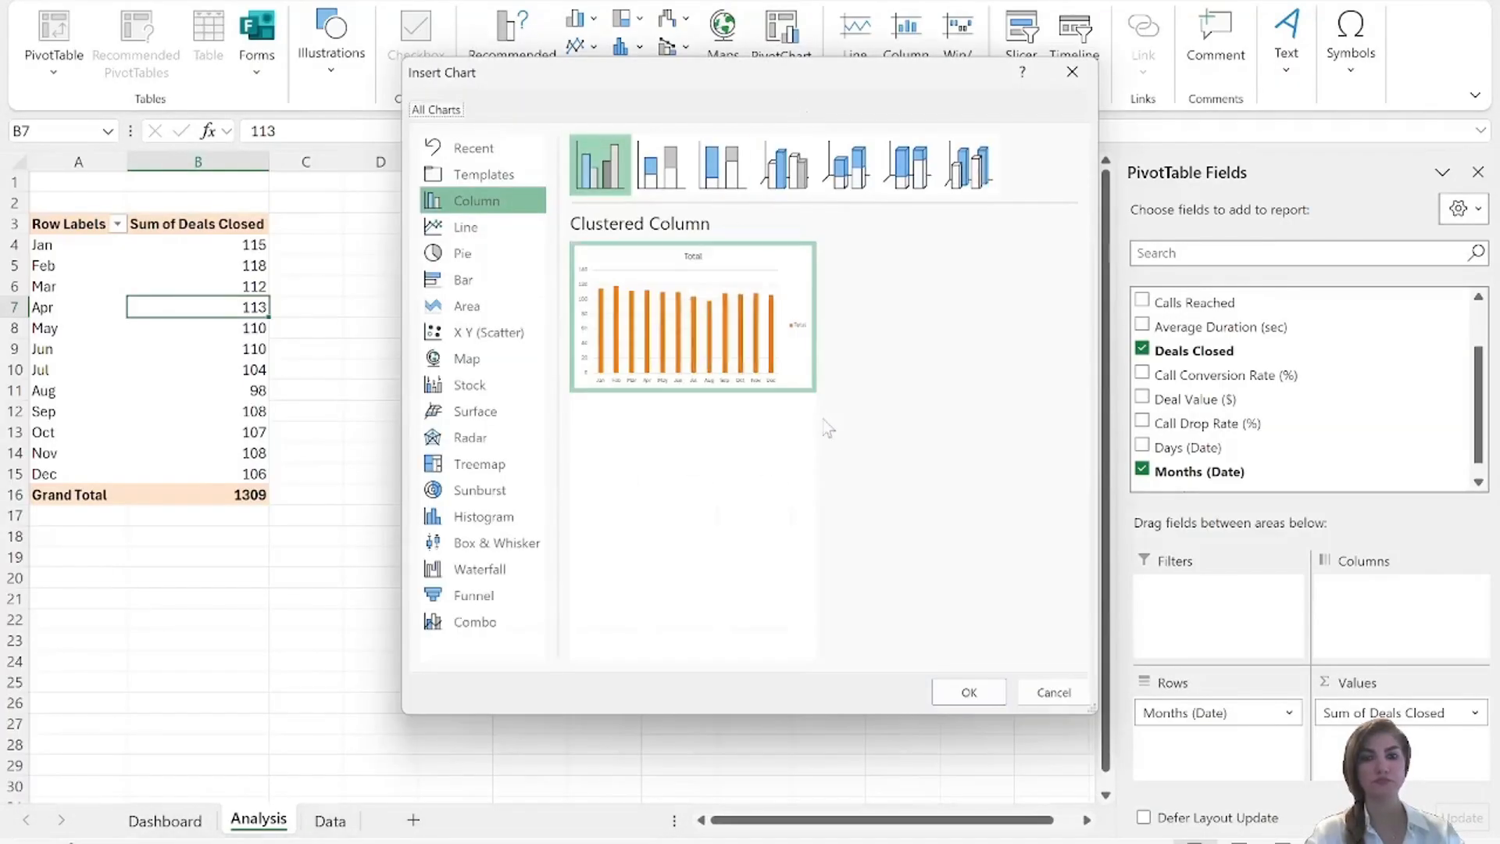
{"action": "left_click", "coordinate": [968, 694]}
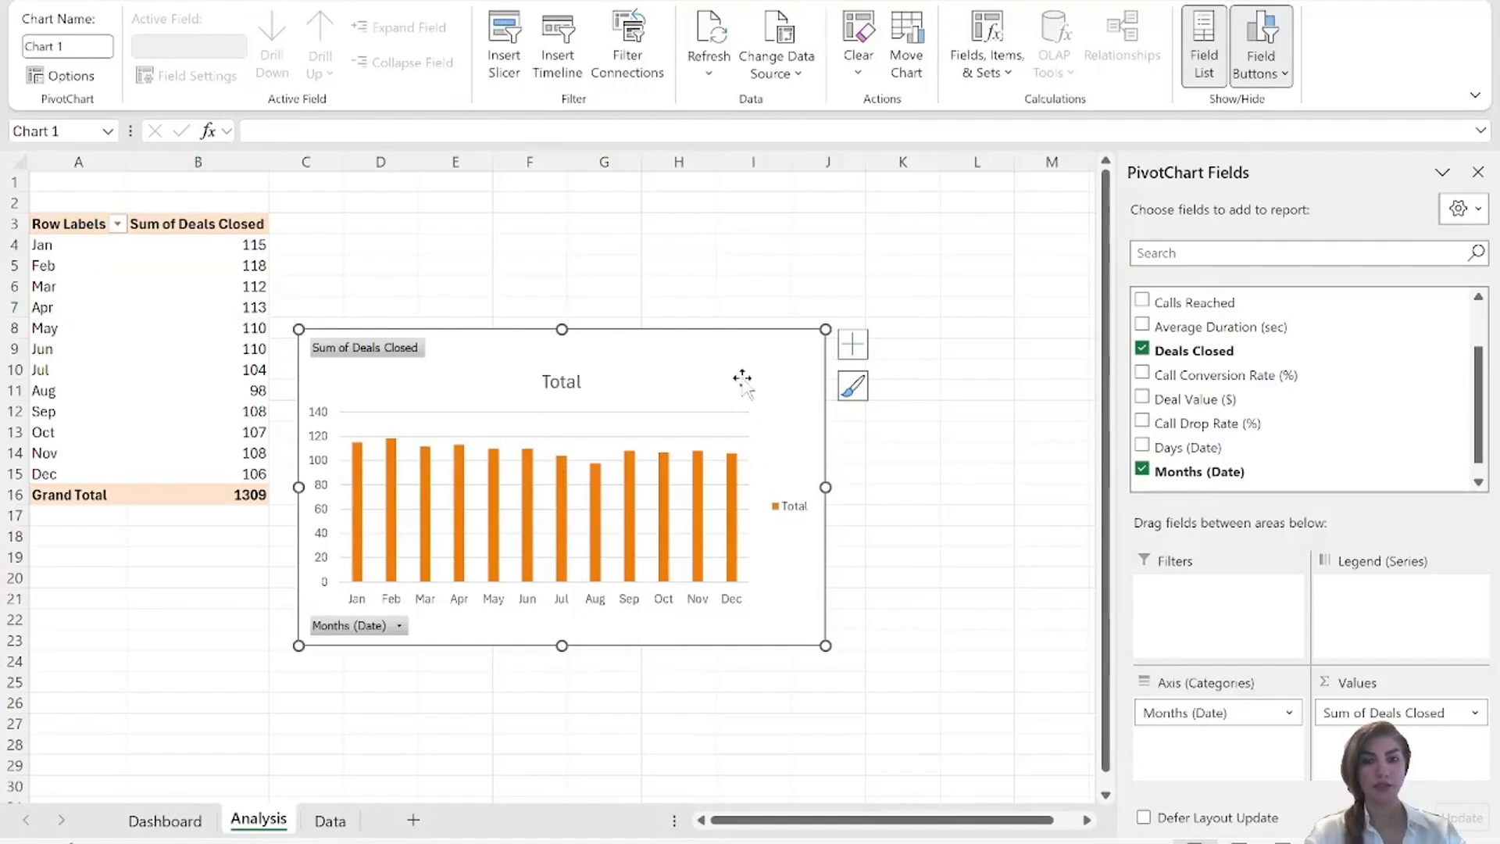
{"action": "right_click", "coordinate": [404, 353]}
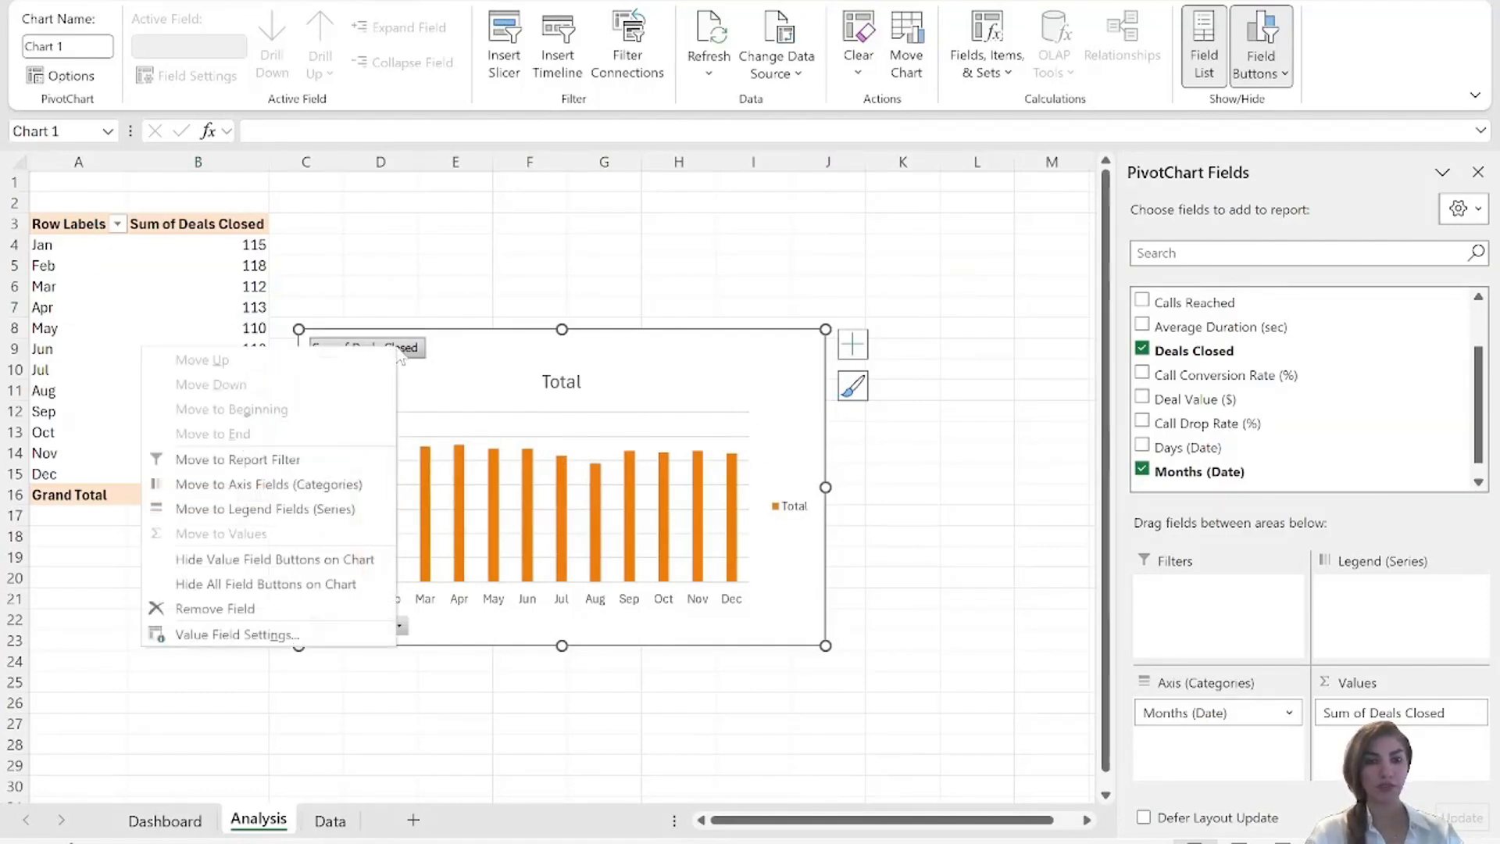
{"action": "left_click", "coordinate": [279, 586]}
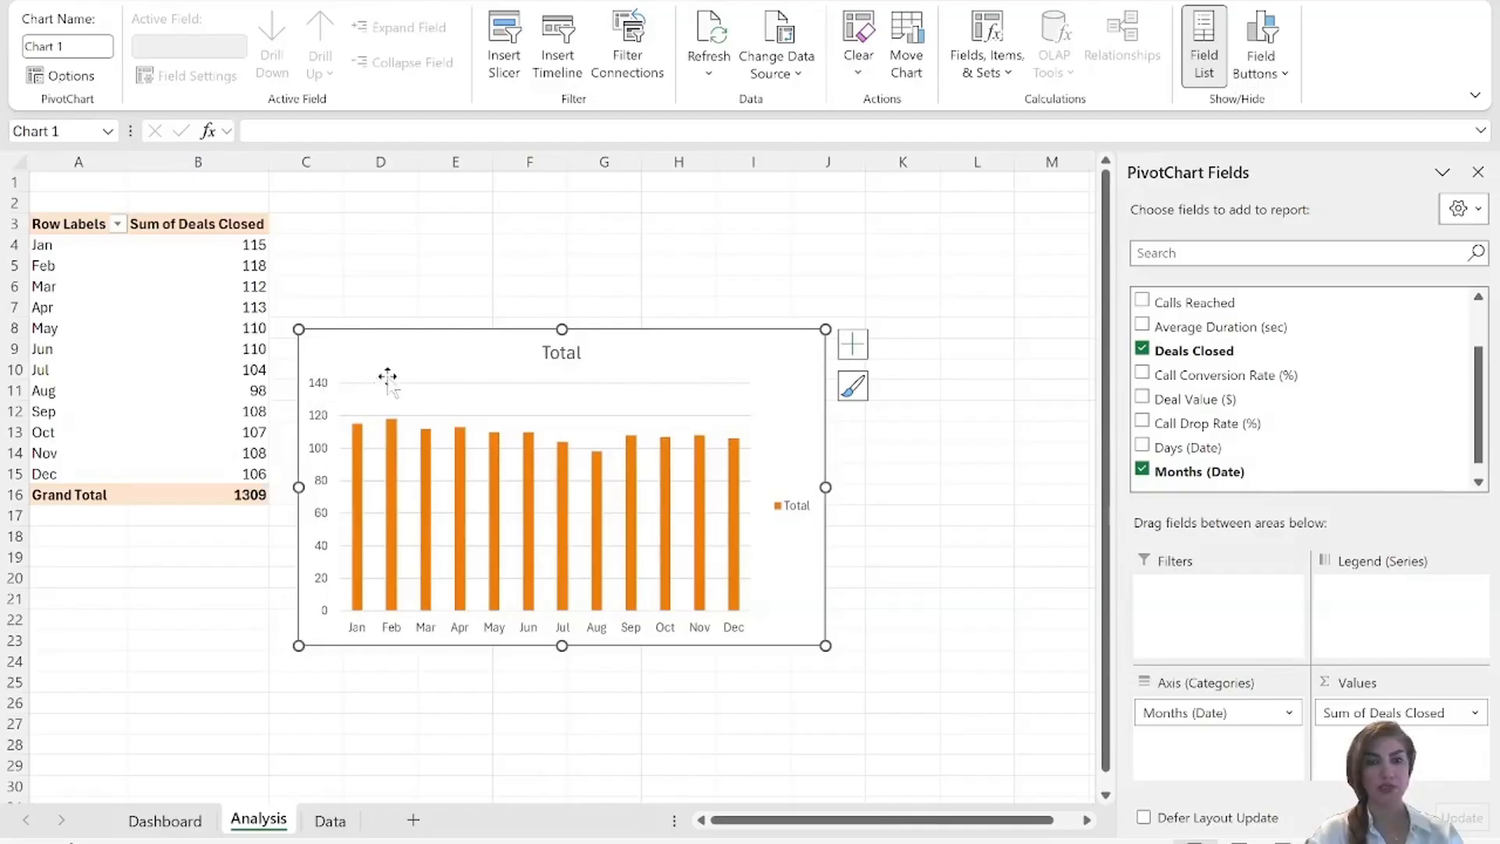
Open the formatting options of the monthly deals closed chart's vertical axis and hide the primary vertical axis.
{"action": "left_click", "coordinate": [320, 388]}
{"action": "right_click", "coordinate": [321, 388]}
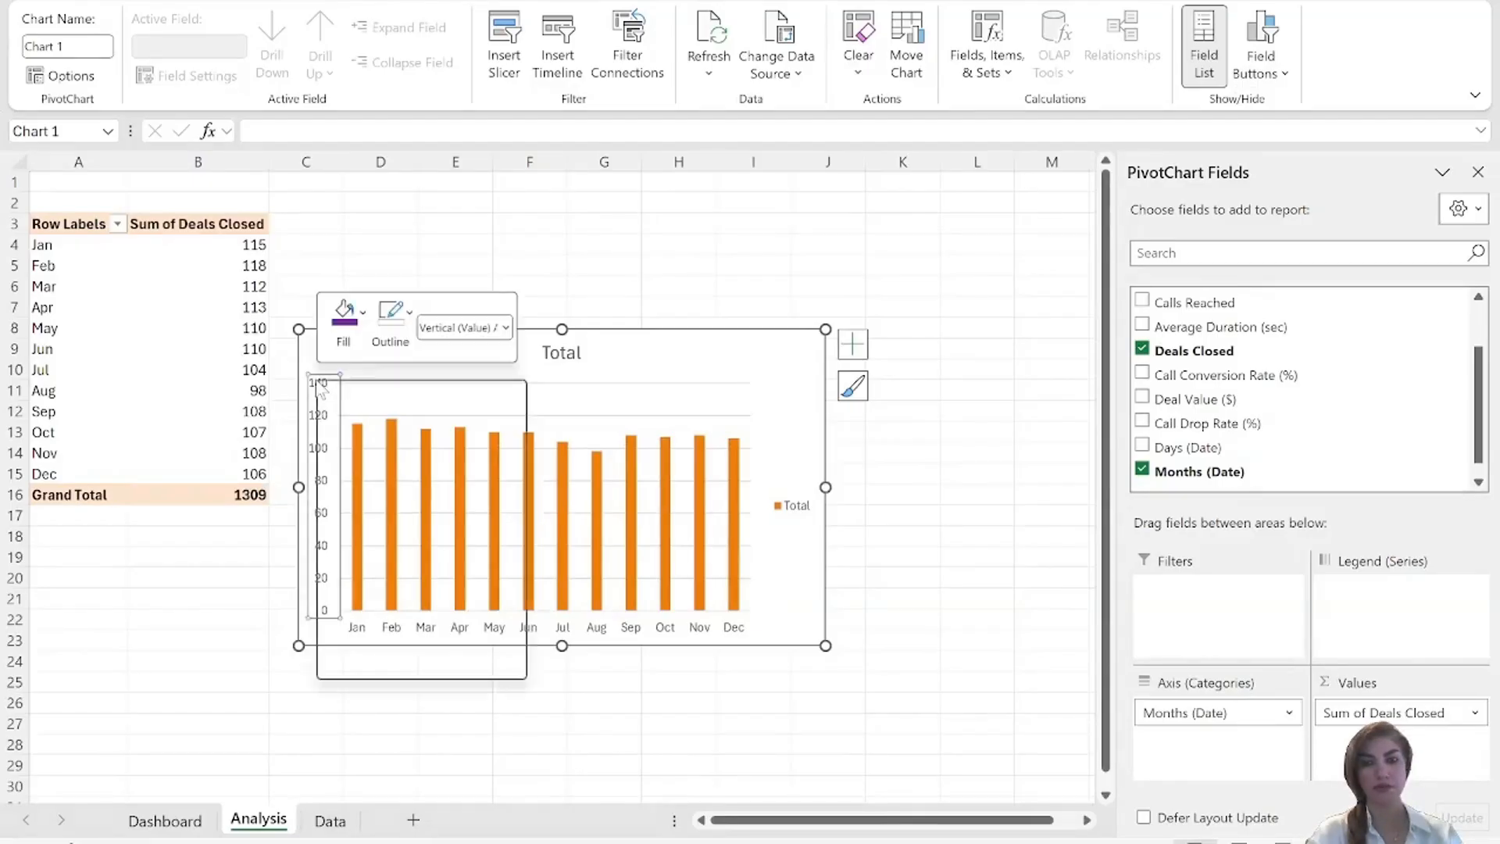
{"action": "left_click", "coordinate": [434, 630]}
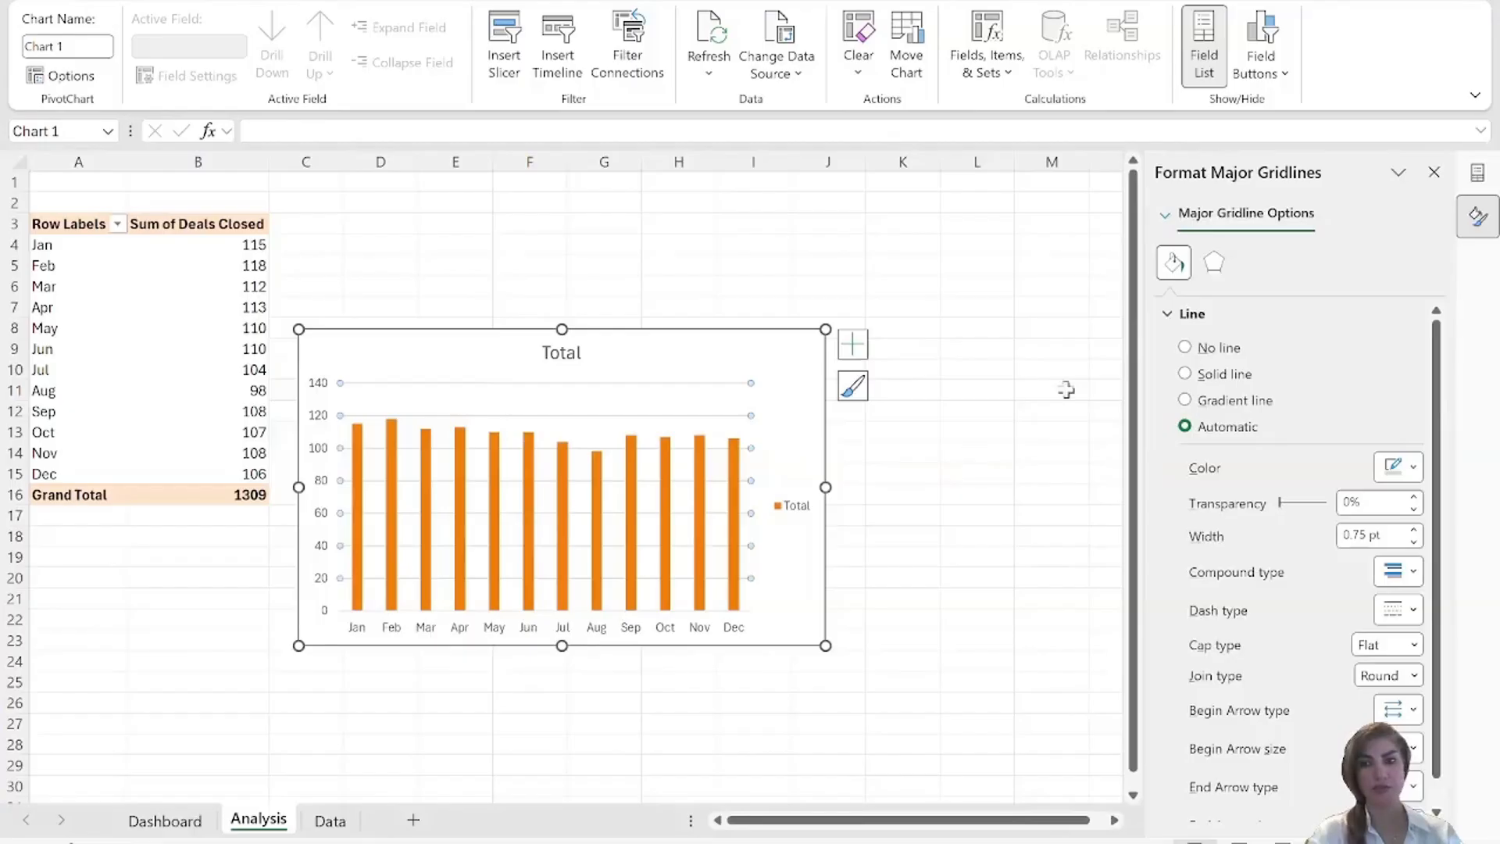
{"action": "left_click", "coordinate": [319, 389]}
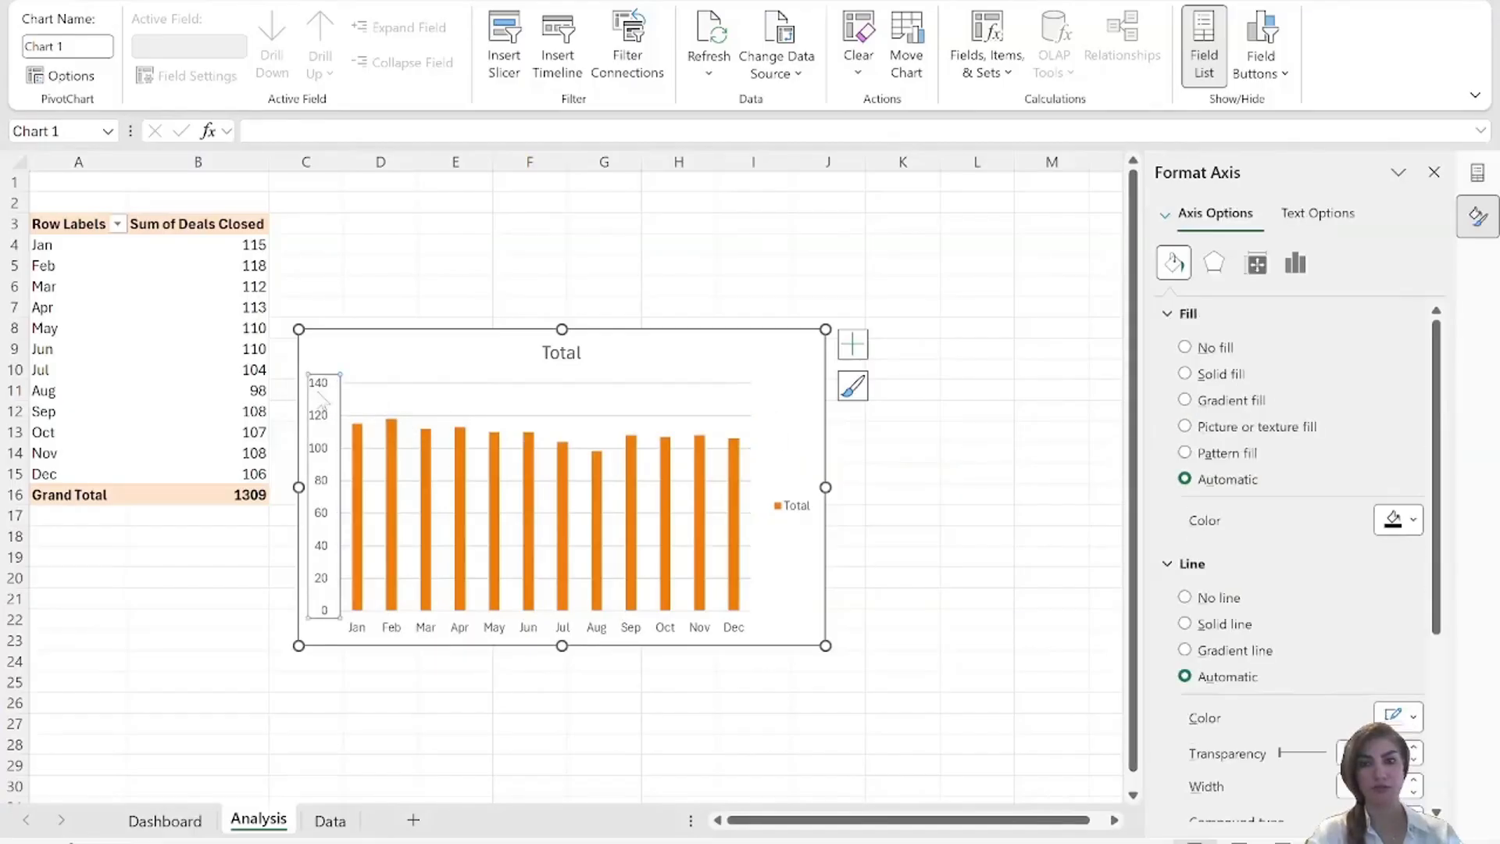
{"action": "left_click", "coordinate": [1298, 264]}
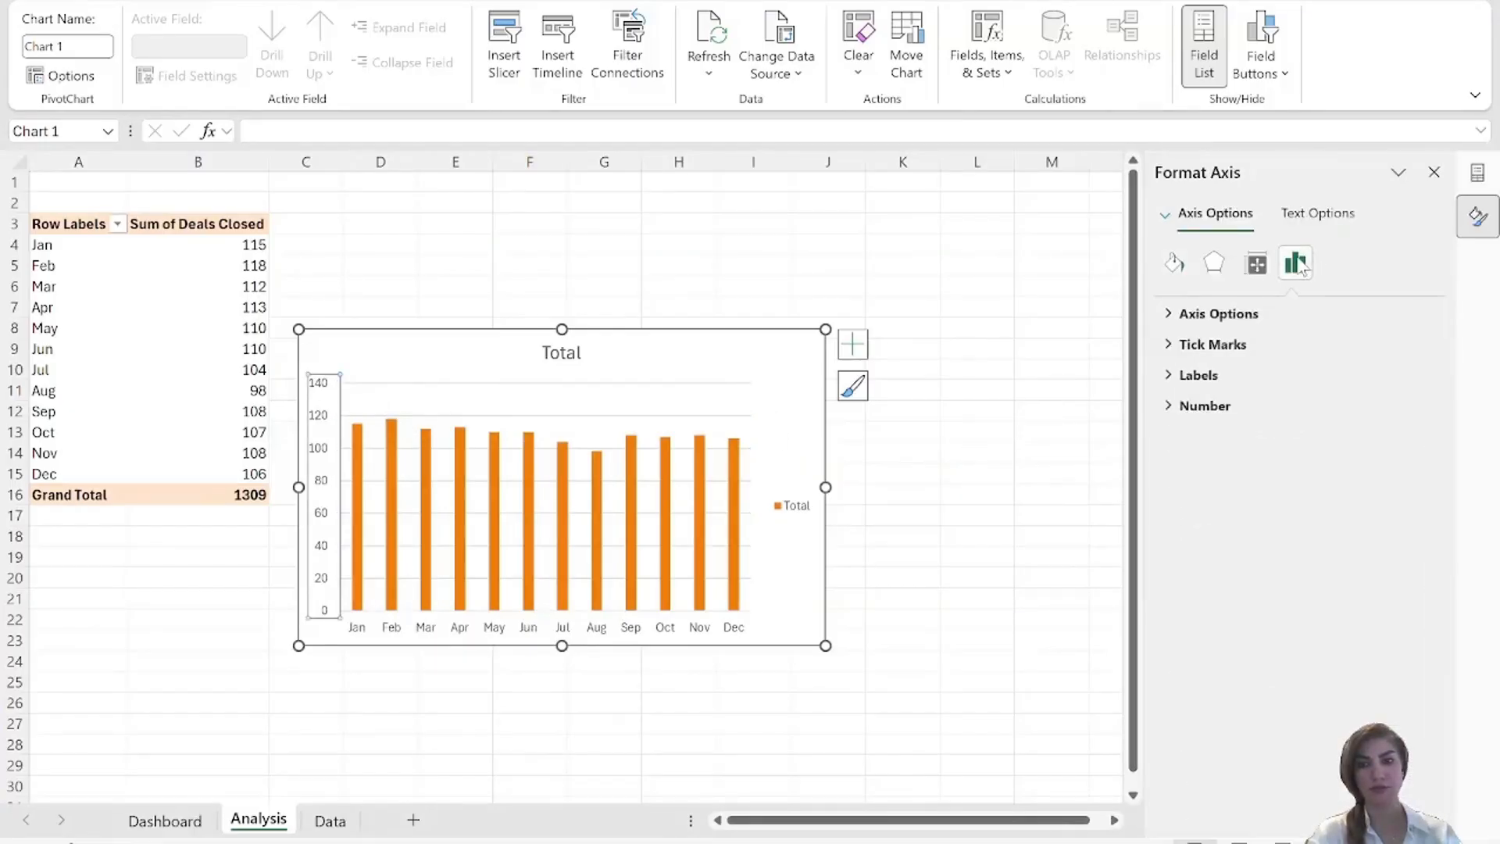
{"action": "left_click", "coordinate": [1174, 316]}
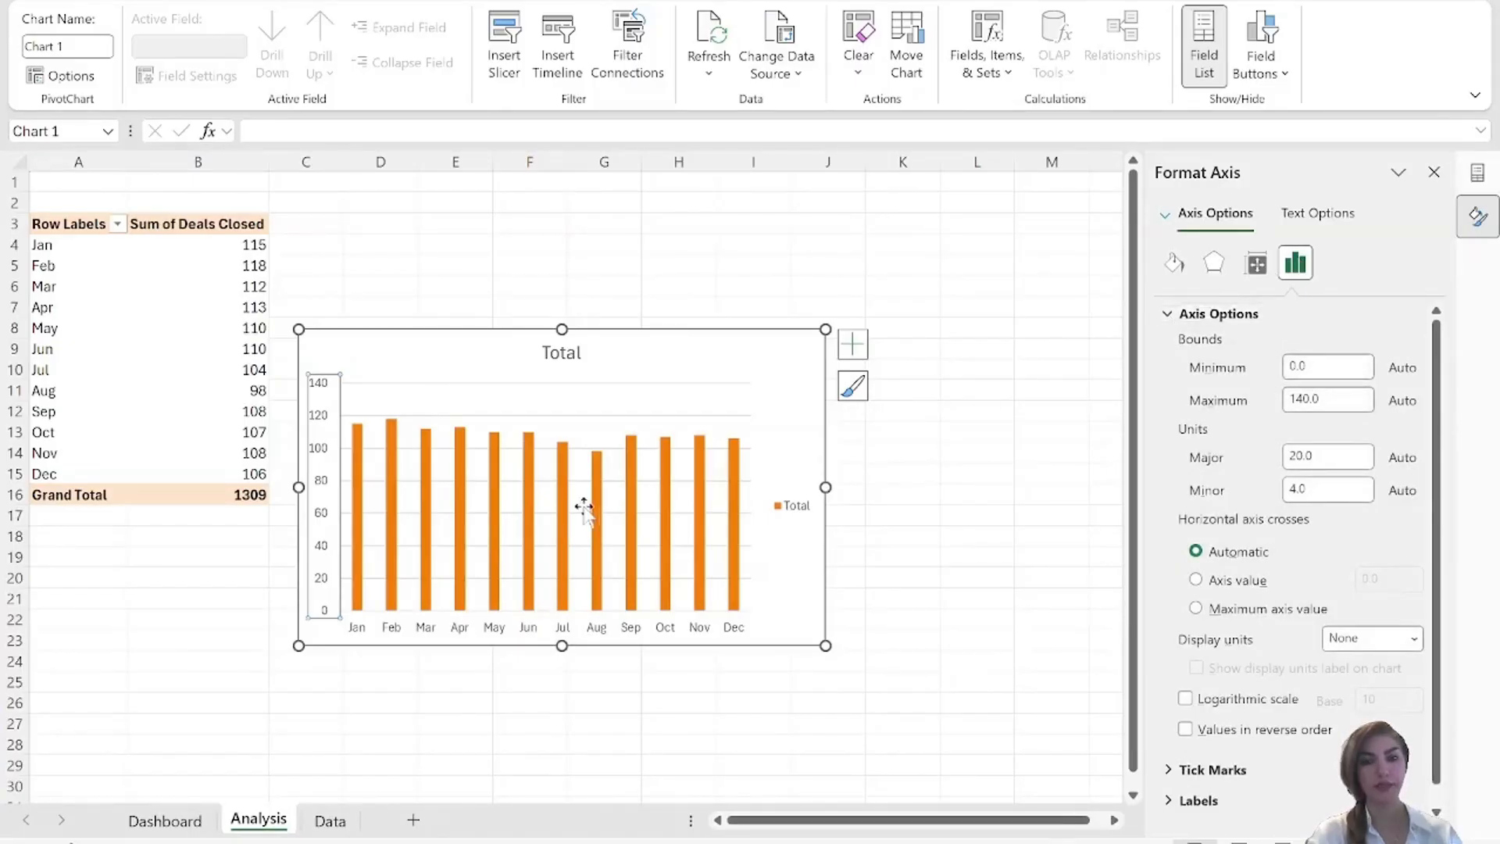
{"action": "left_click", "coordinate": [854, 344]}
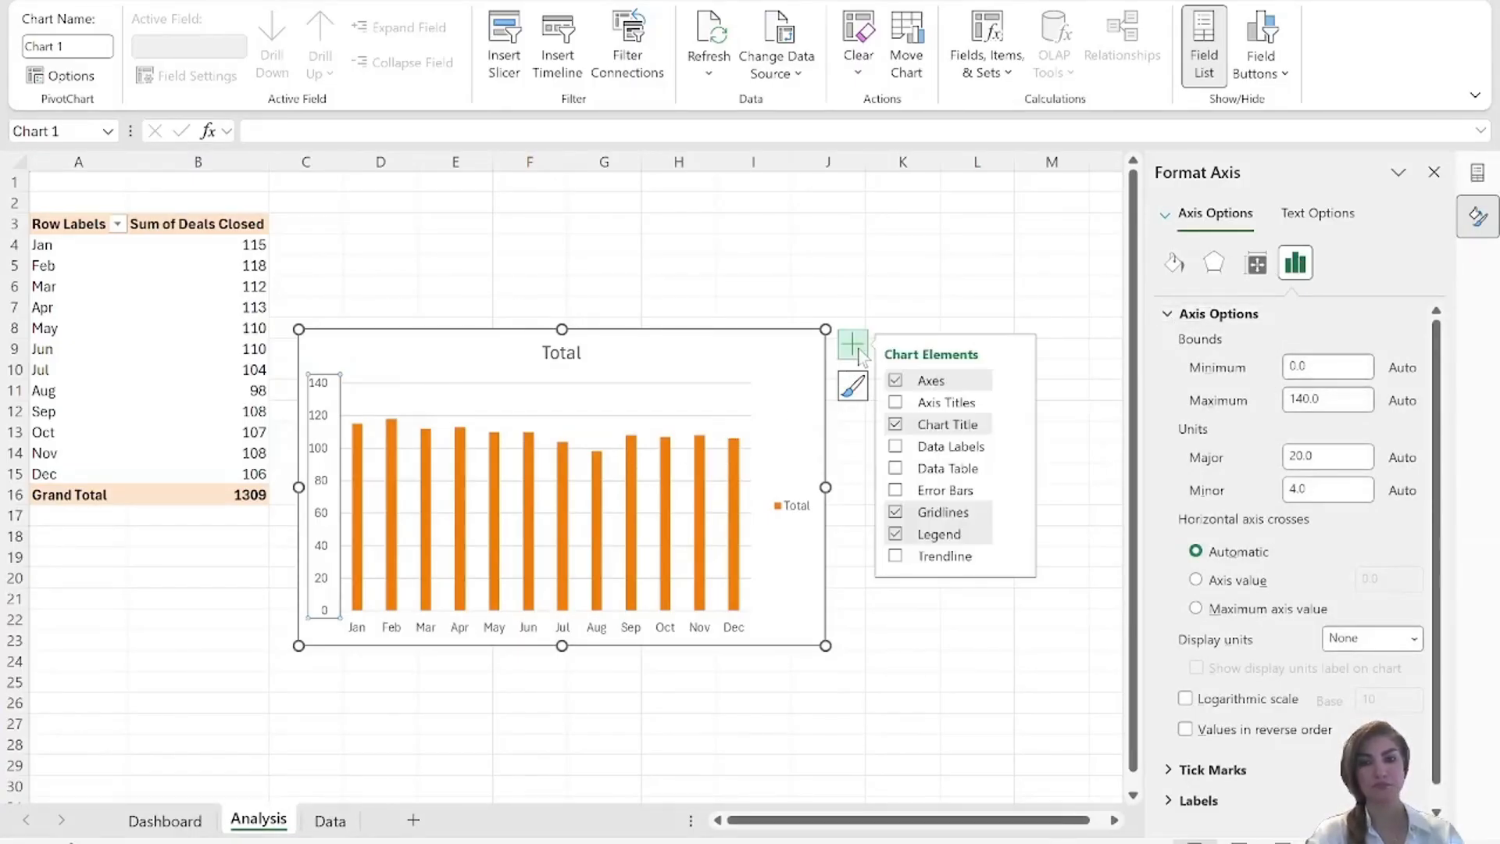
{"action": "left_click", "coordinate": [1016, 383]}
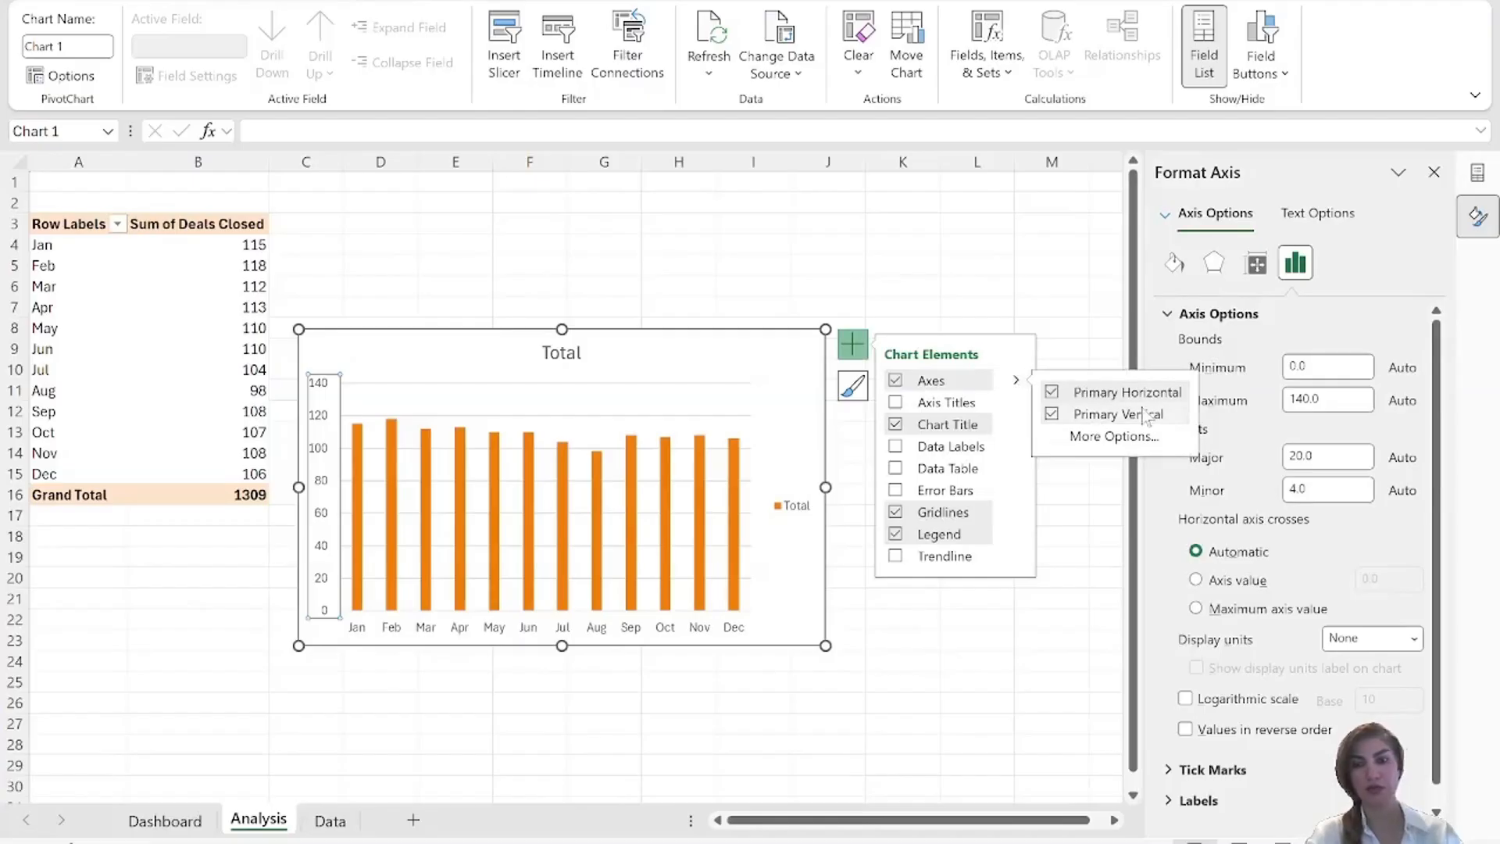
{"action": "left_click", "coordinate": [1054, 415]}
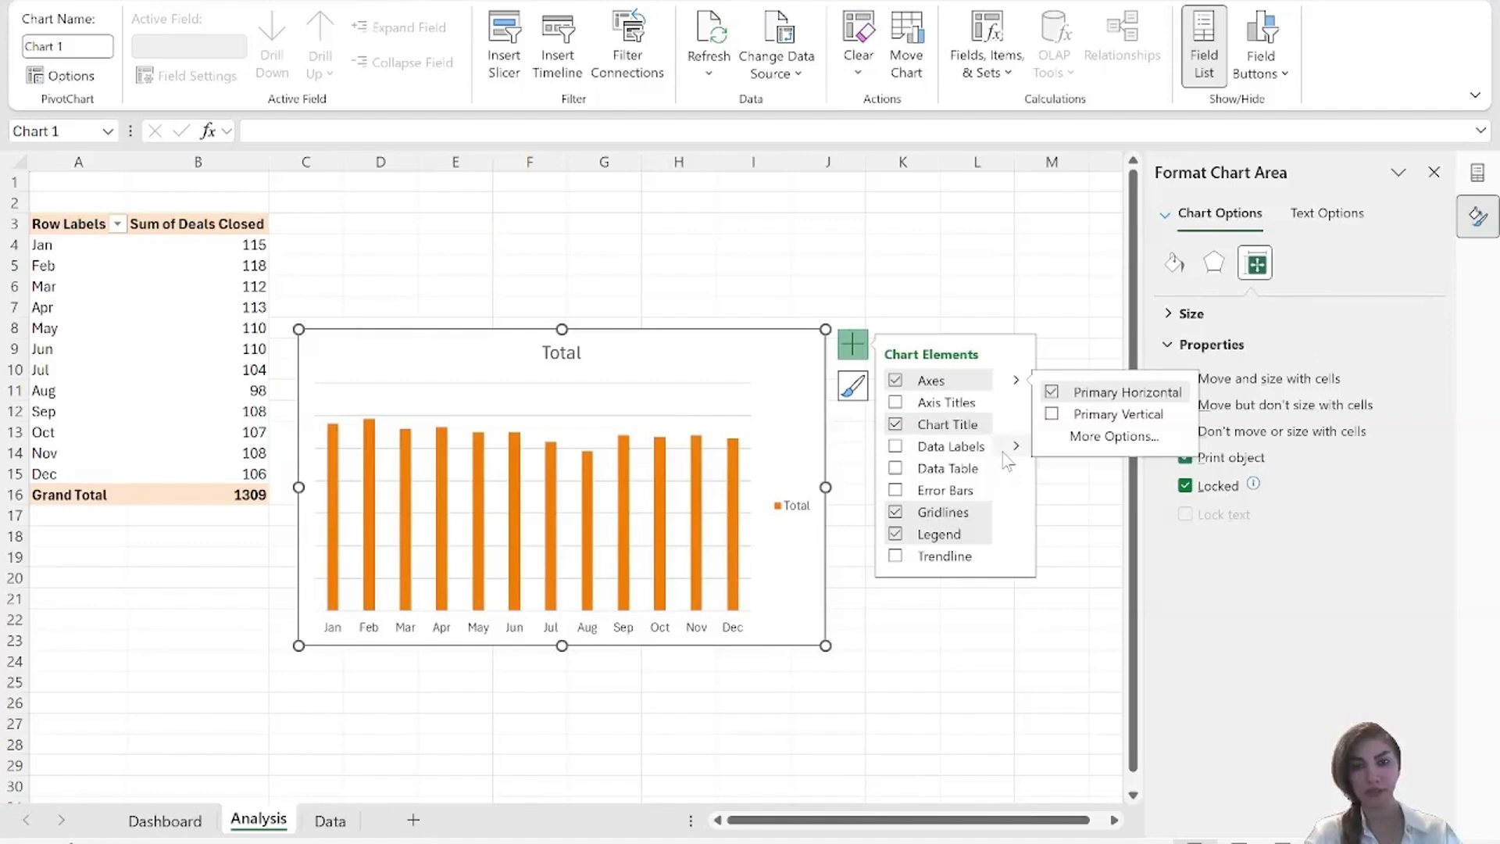
Add data labels at the inside end of the chart's columns and remove the gridlines.
{"action": "mouse_move", "coordinate": [1017, 447]}
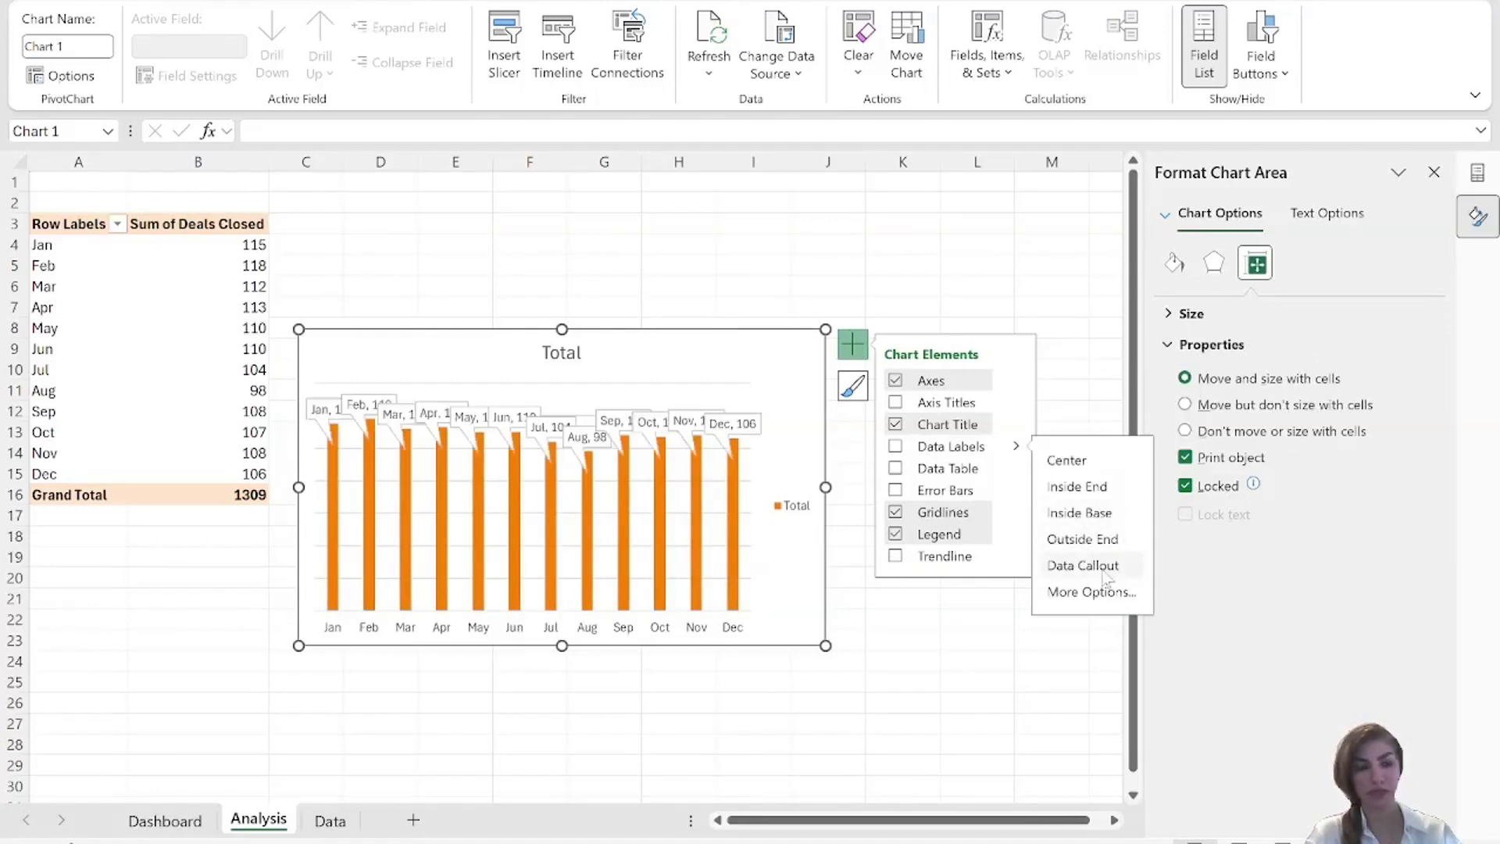
{"action": "left_click", "coordinate": [1090, 486]}
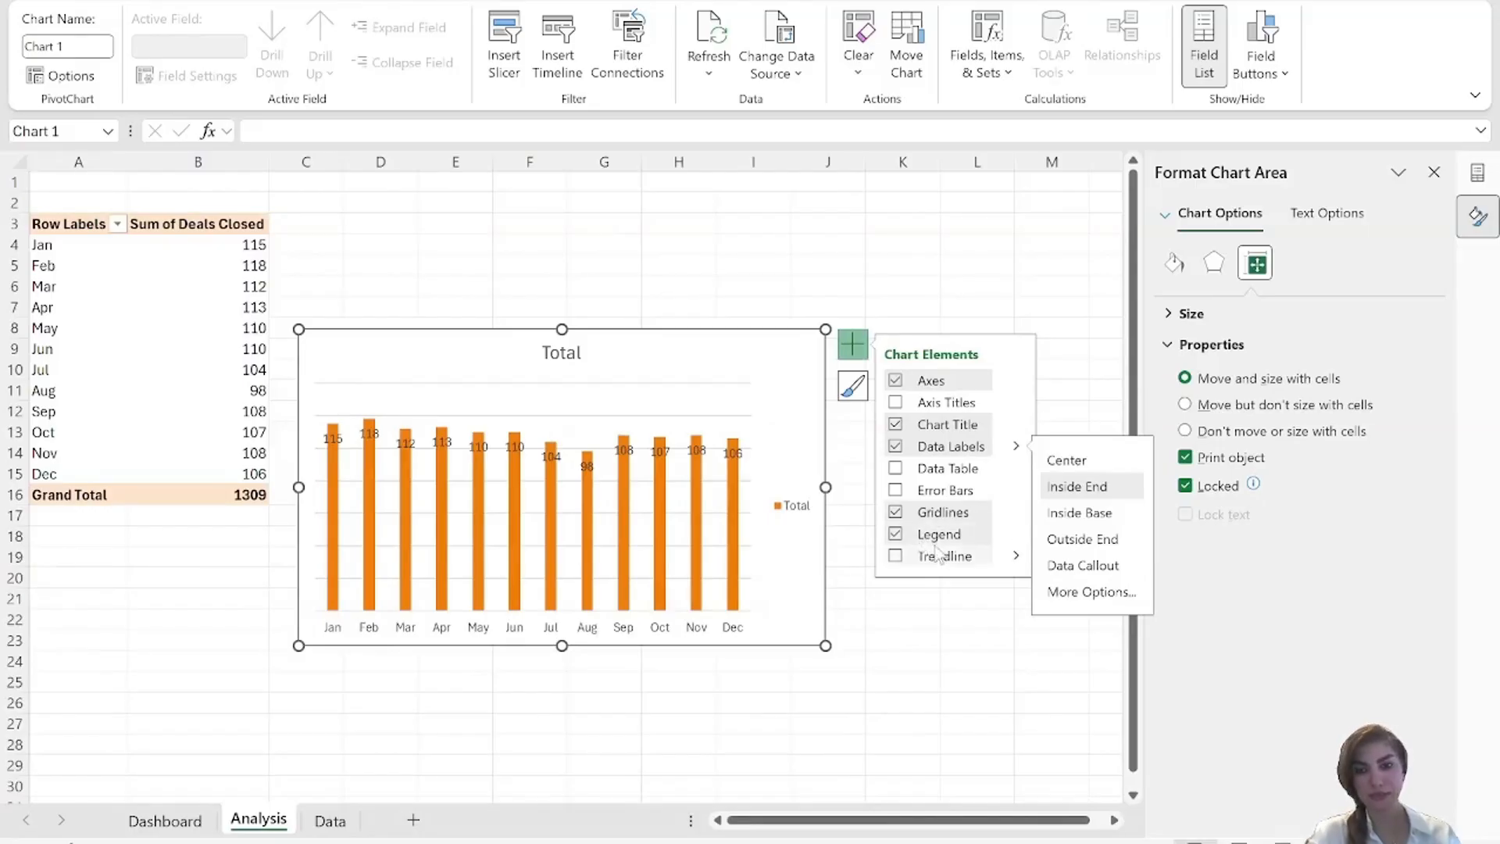
{"action": "left_click", "coordinate": [896, 512]}
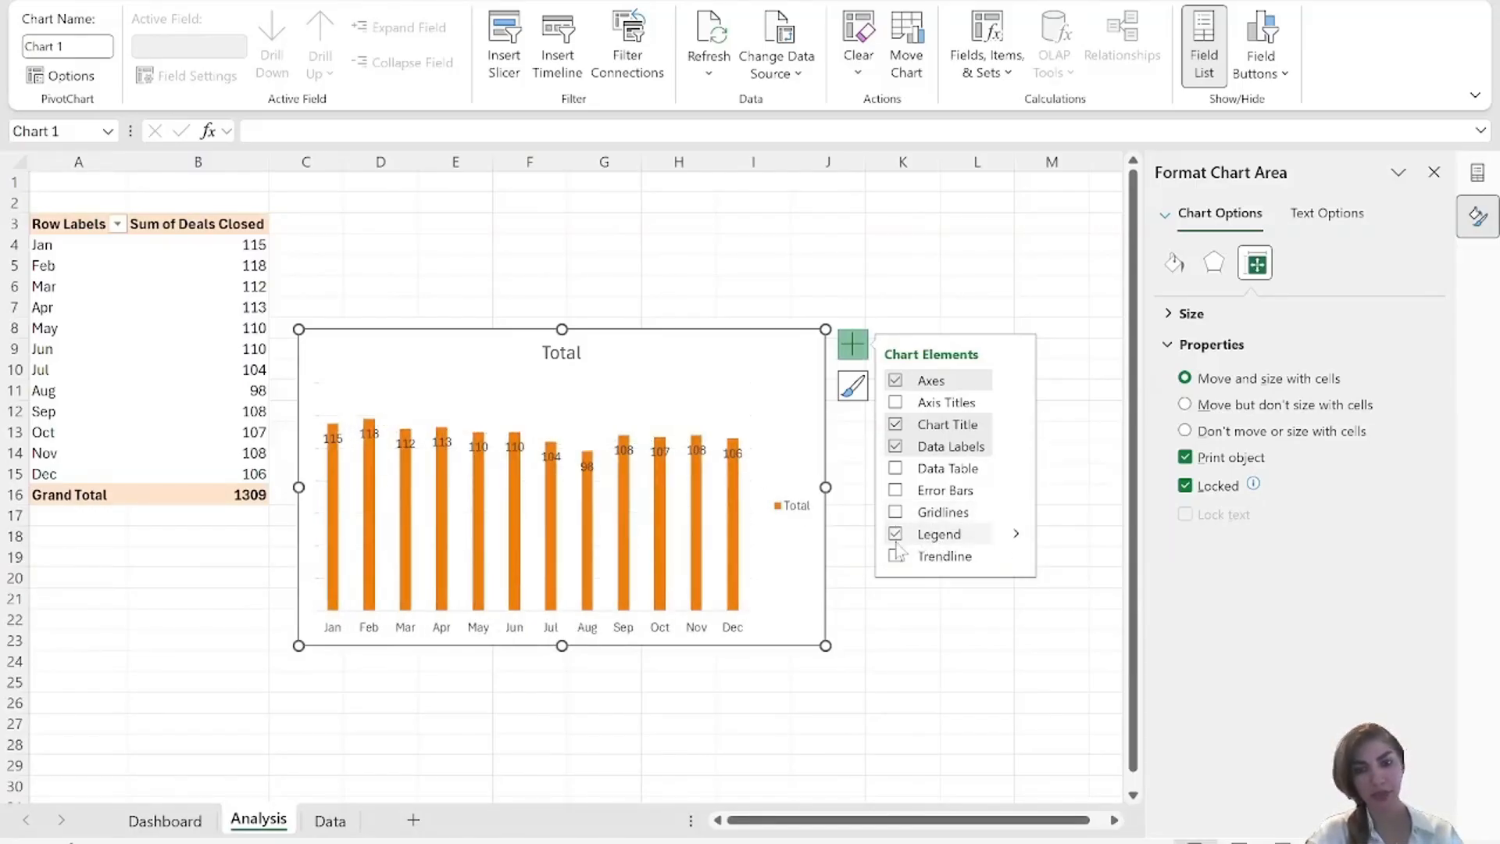
Remove the chart's legend and set the chart title to "Total Sales" in the chart's upper-left corner.
{"action": "left_click", "coordinate": [1015, 537]}
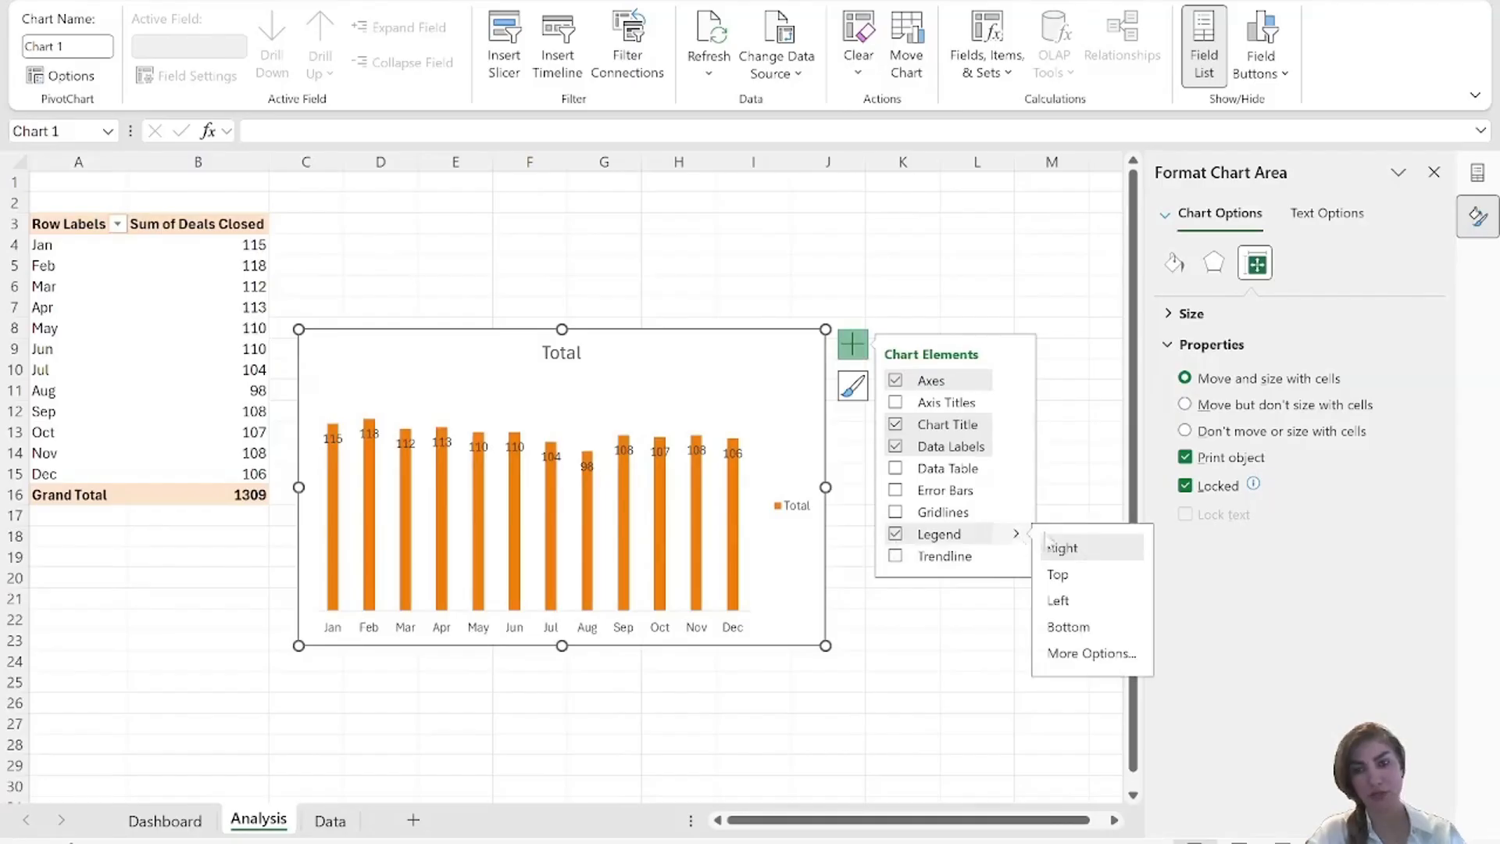
{"action": "left_click", "coordinate": [1064, 576]}
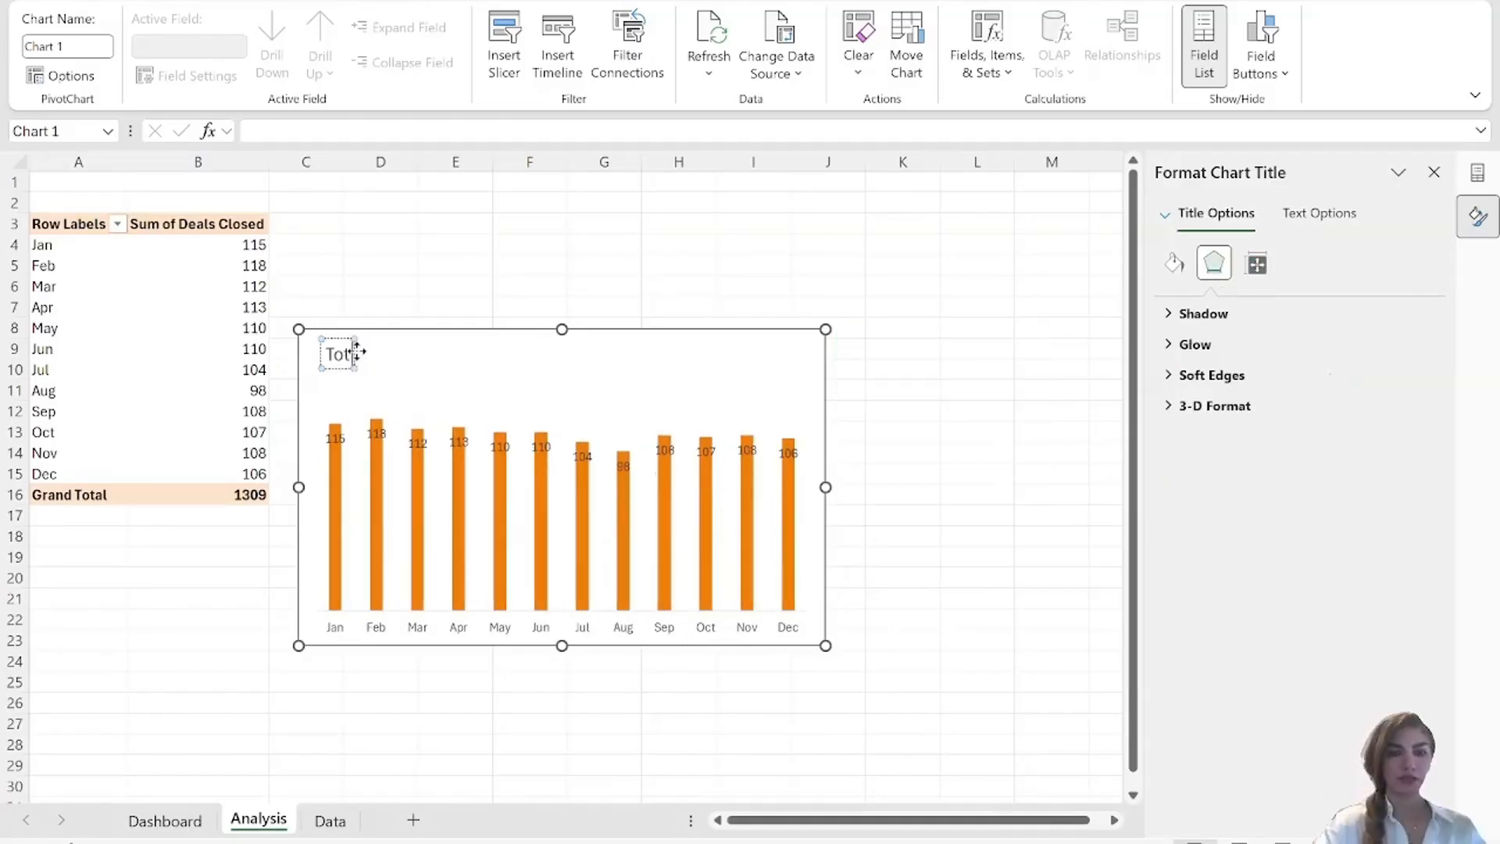
{"action": "key", "text": "BackSpace"}
{"action": "key", "text": "BackSpace"}
{"action": "key", "text": "BackSpace"}
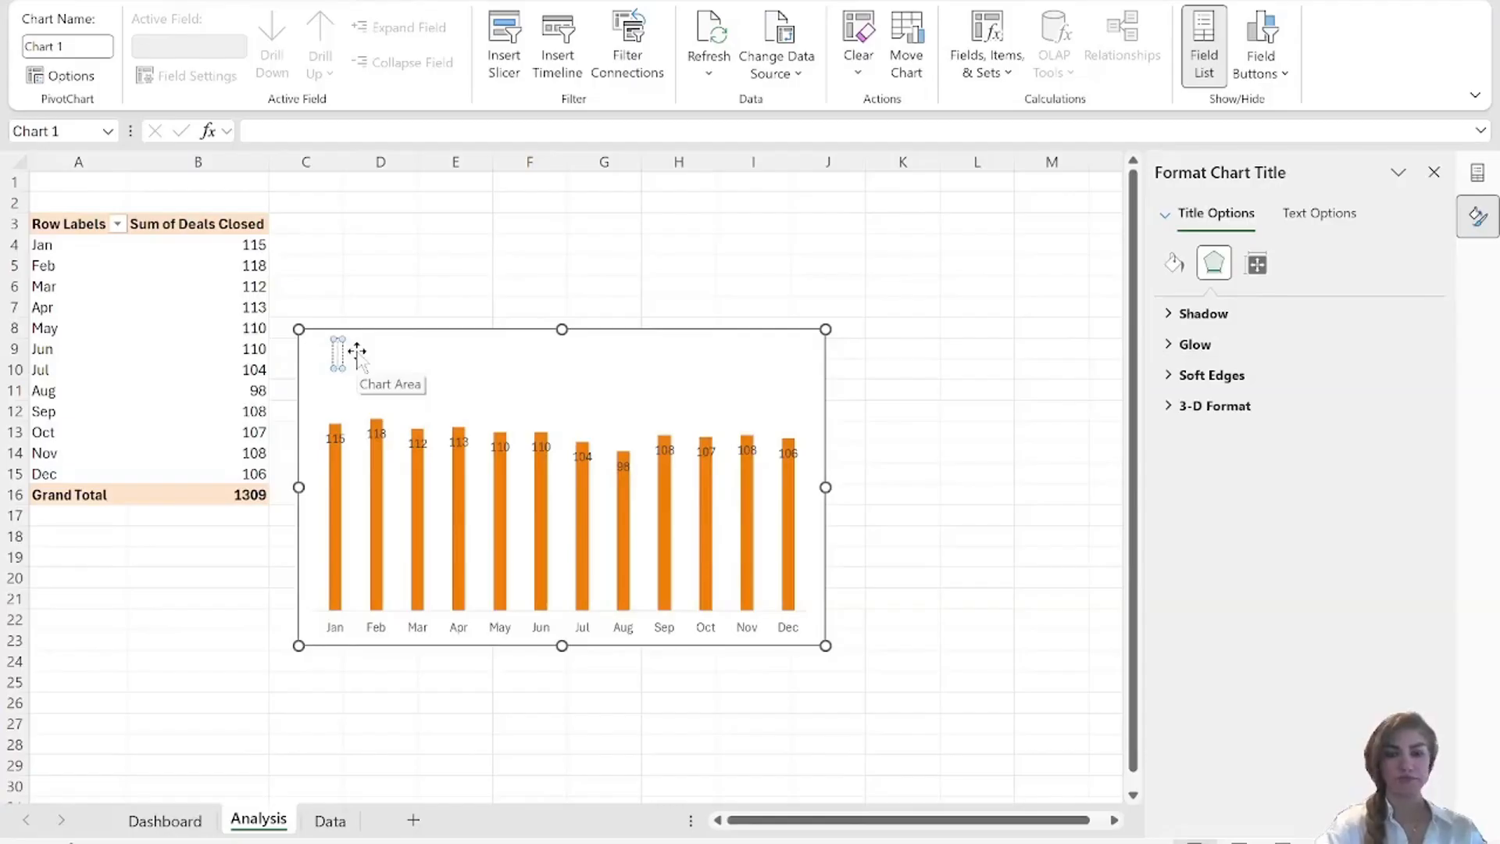
{"action": "type", "text": "Total"}
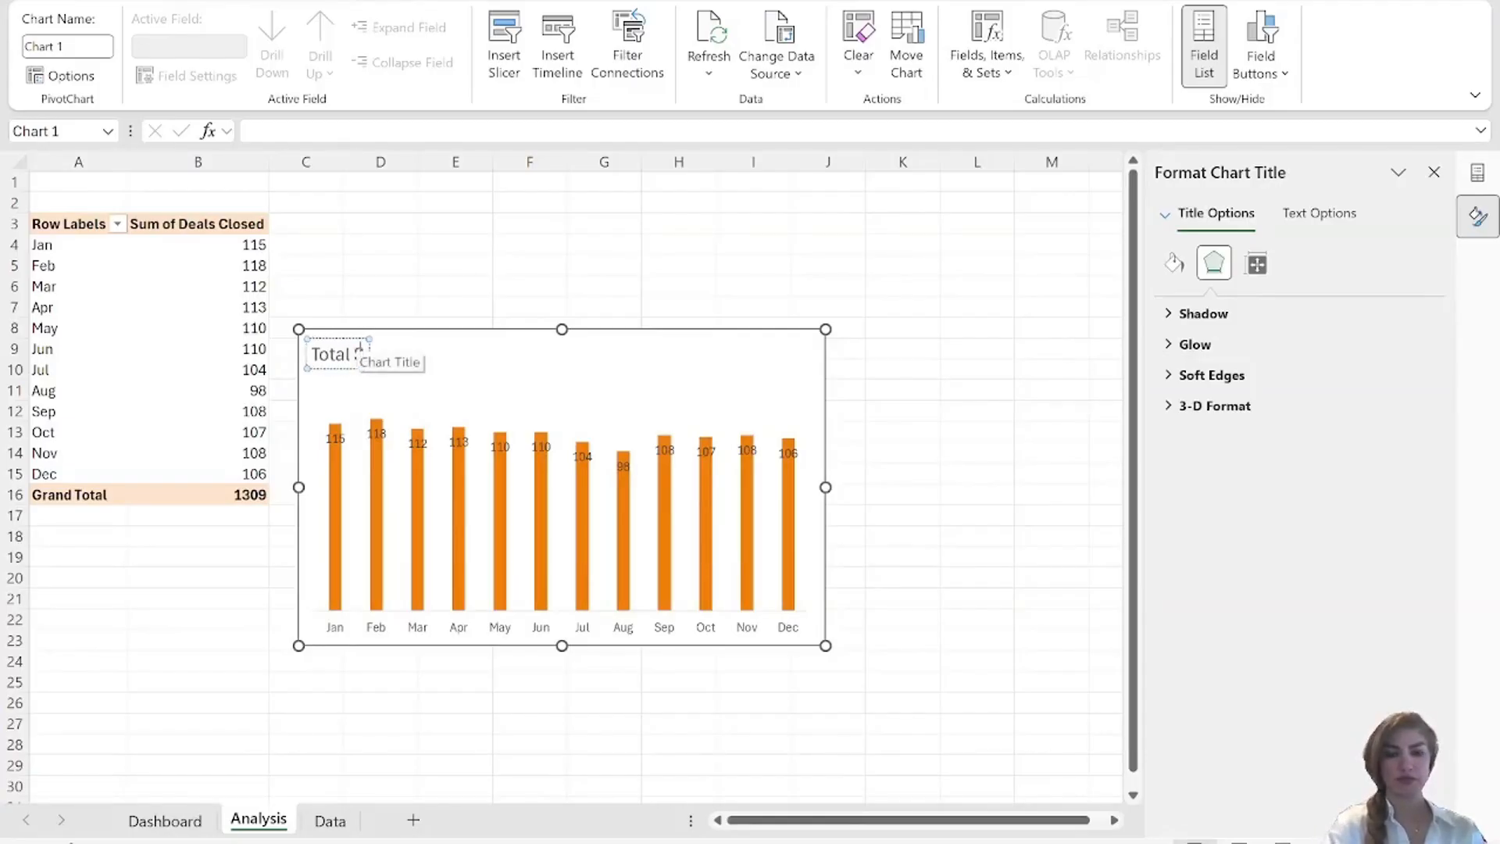
{"action": "type", "text": " Sales"}
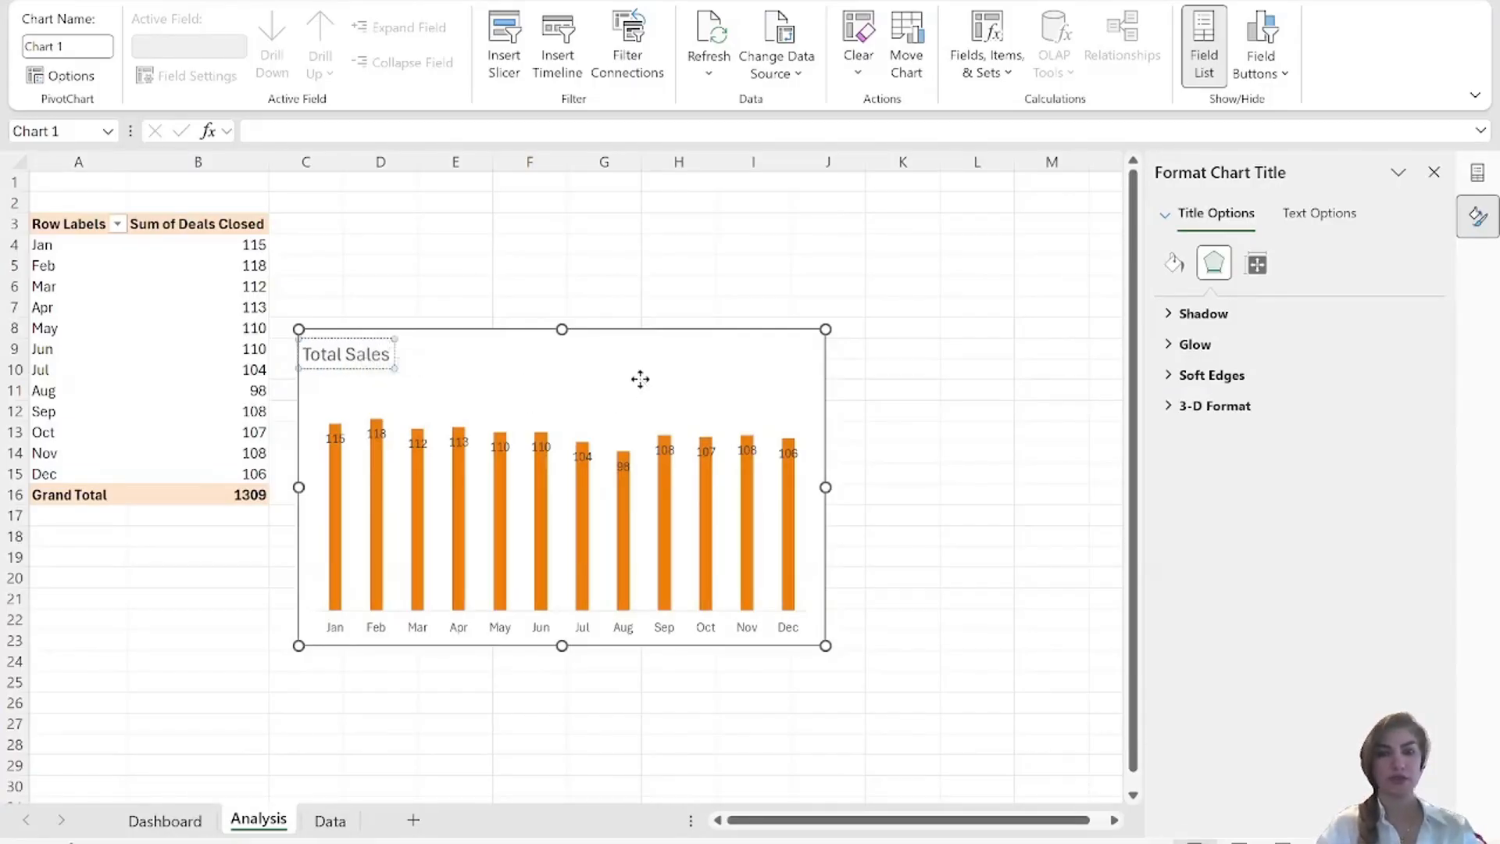
{"action": "left_click", "coordinate": [640, 378]}
Widen the columns of the Total Sales chart by setting the series gap width to 50%.
{"action": "left_click", "coordinate": [705, 504]}
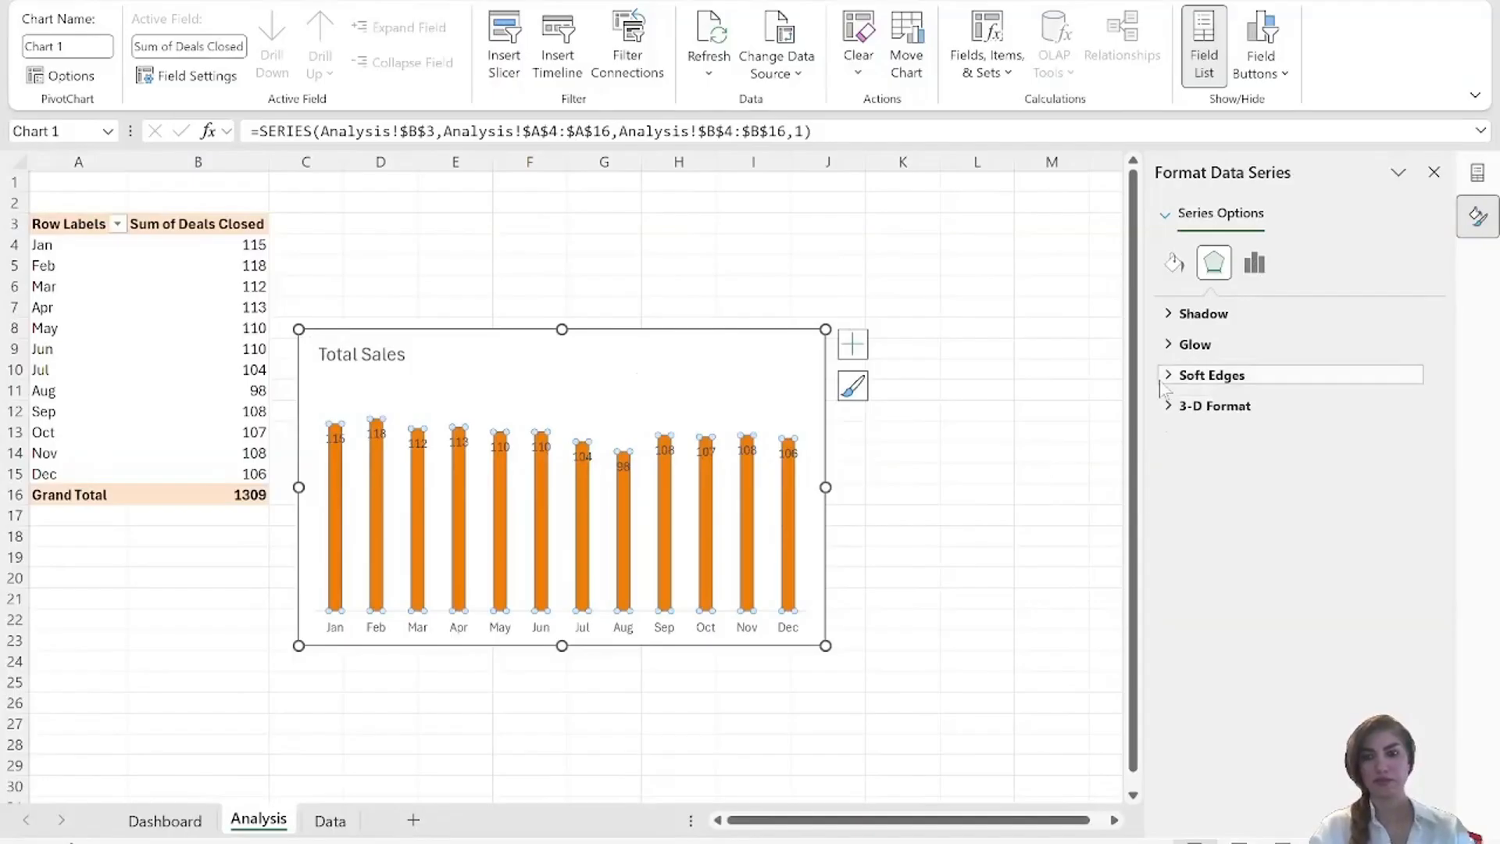
{"action": "left_click", "coordinate": [1255, 263]}
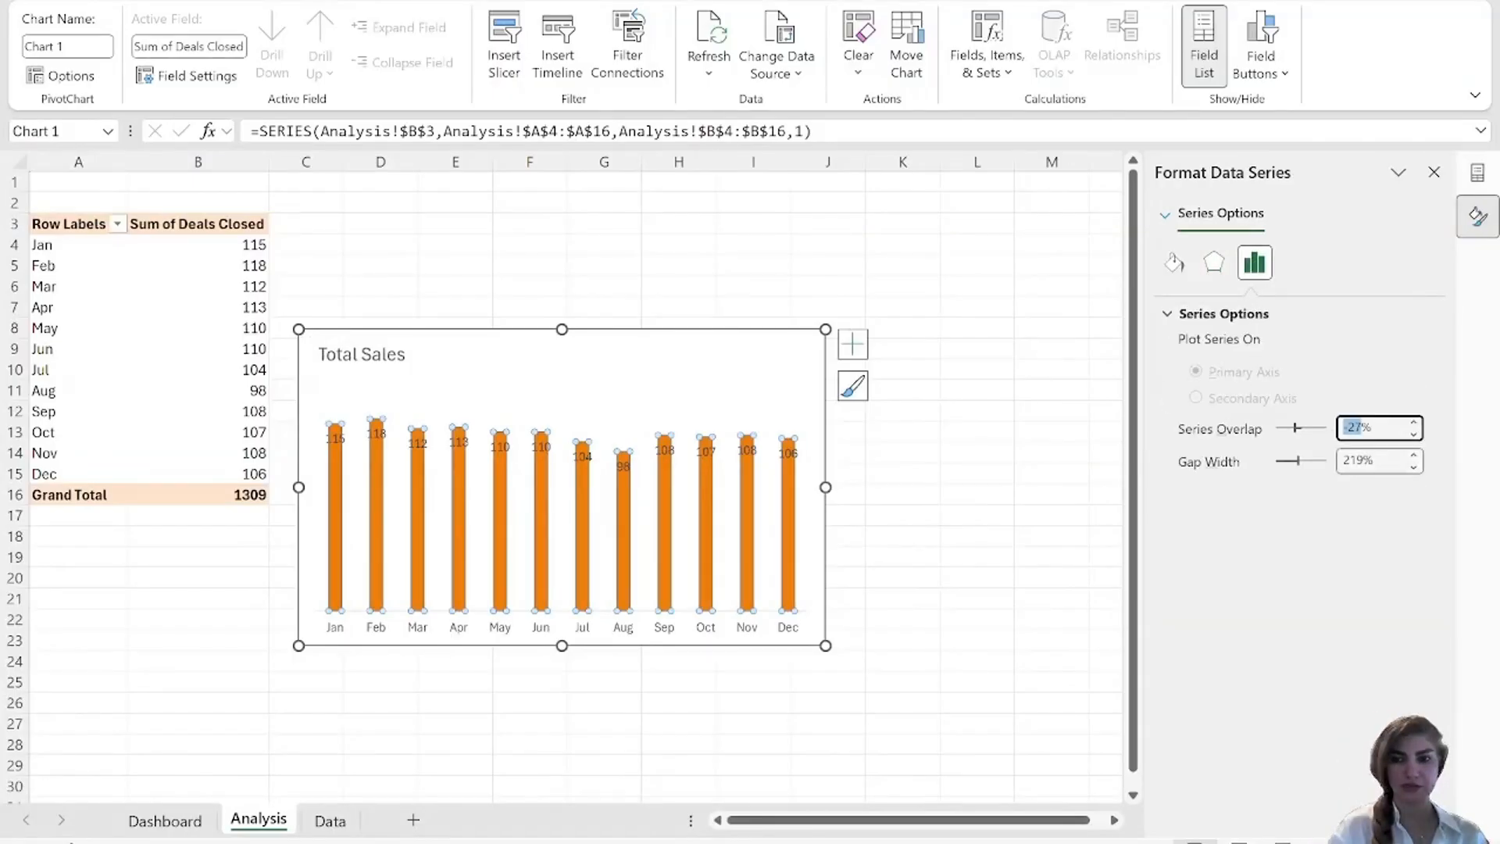
{"action": "left_click", "coordinate": [1364, 460]}
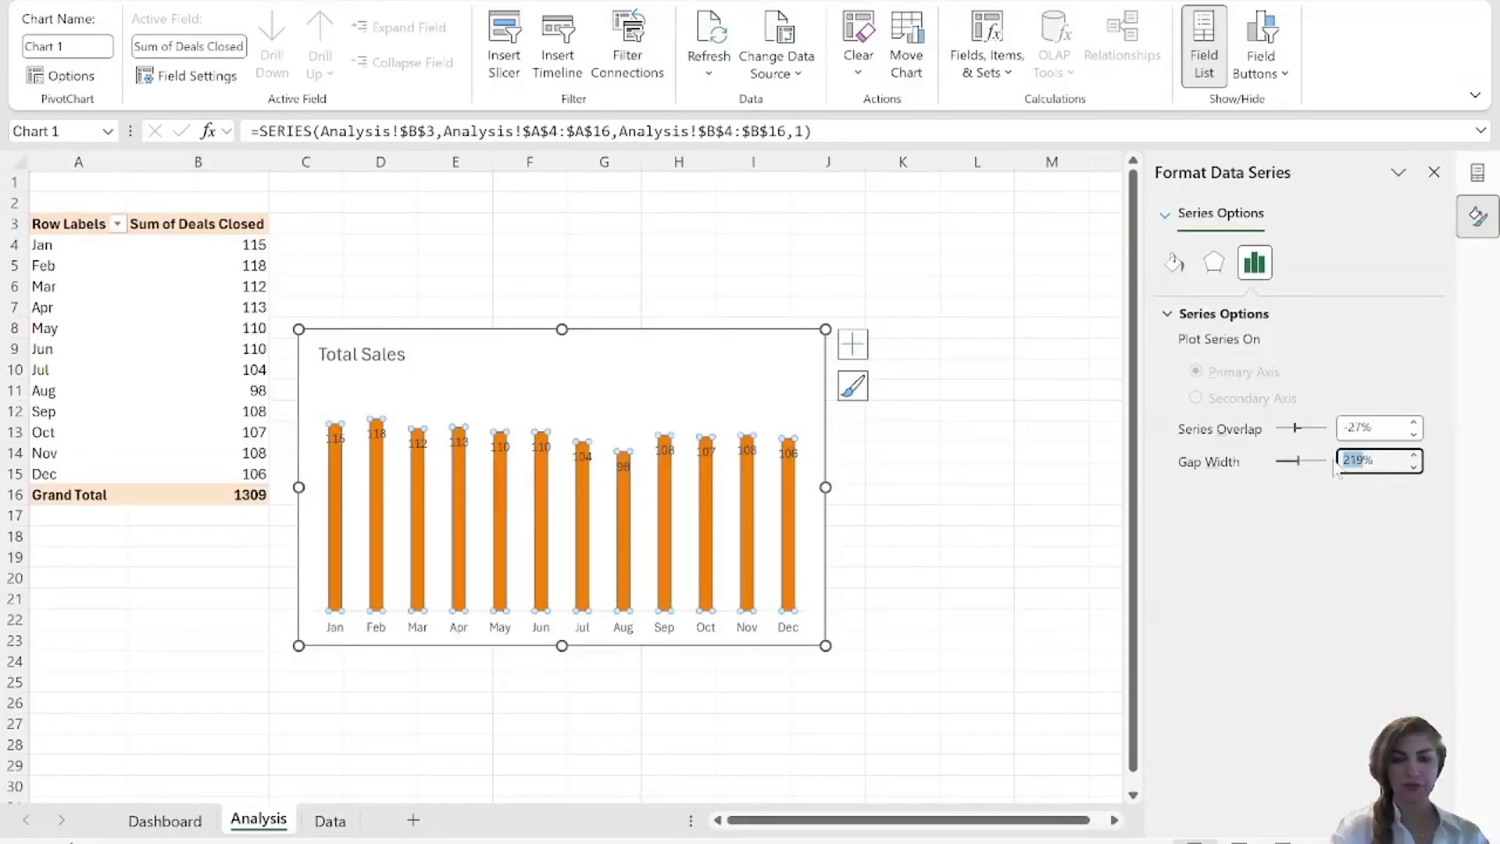
{"action": "type", "text": "50"}
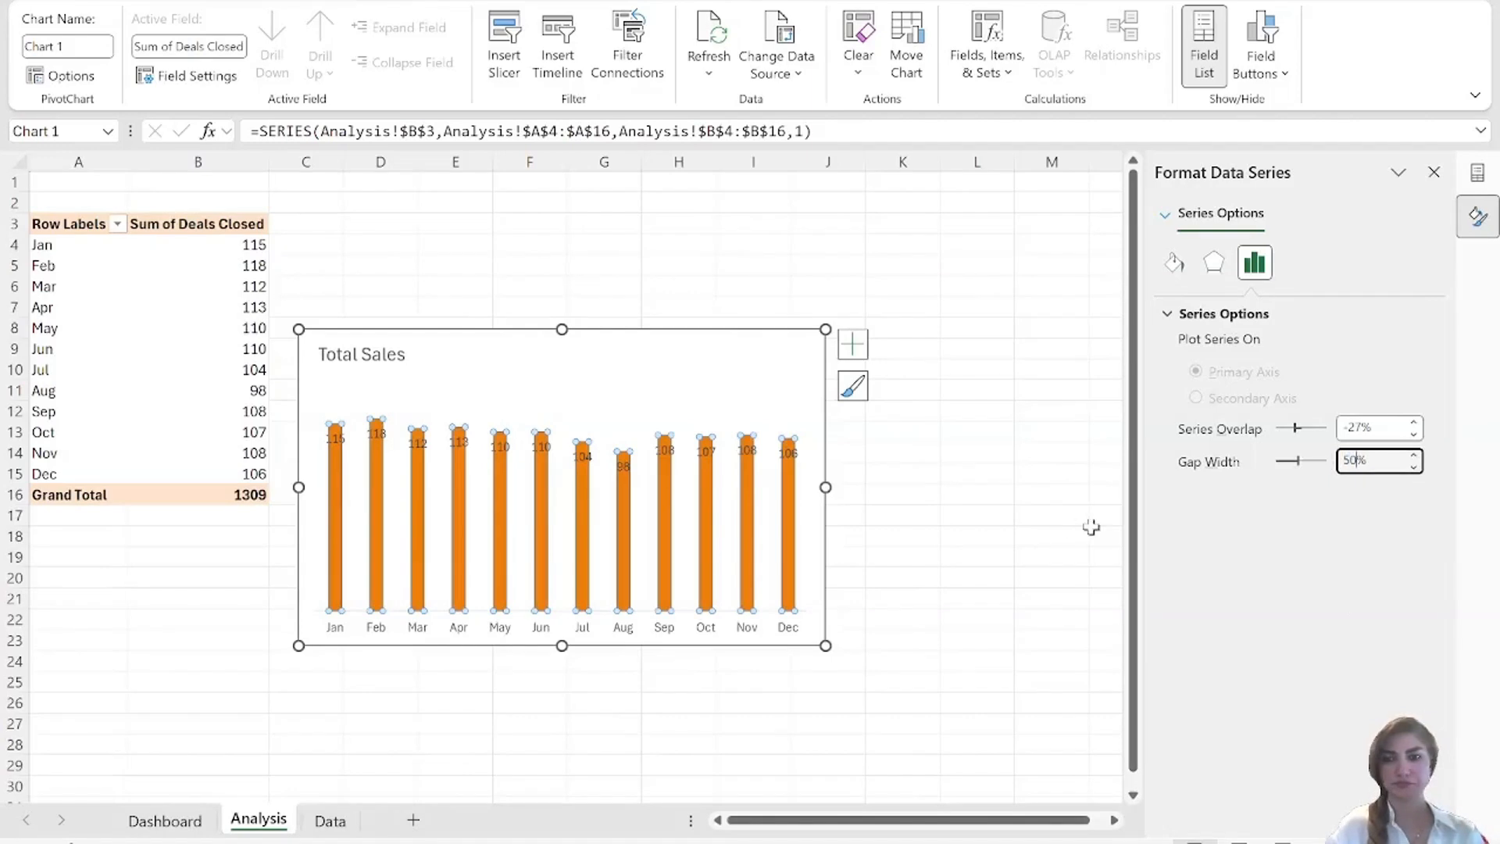
{"action": "left_click", "coordinate": [970, 554]}
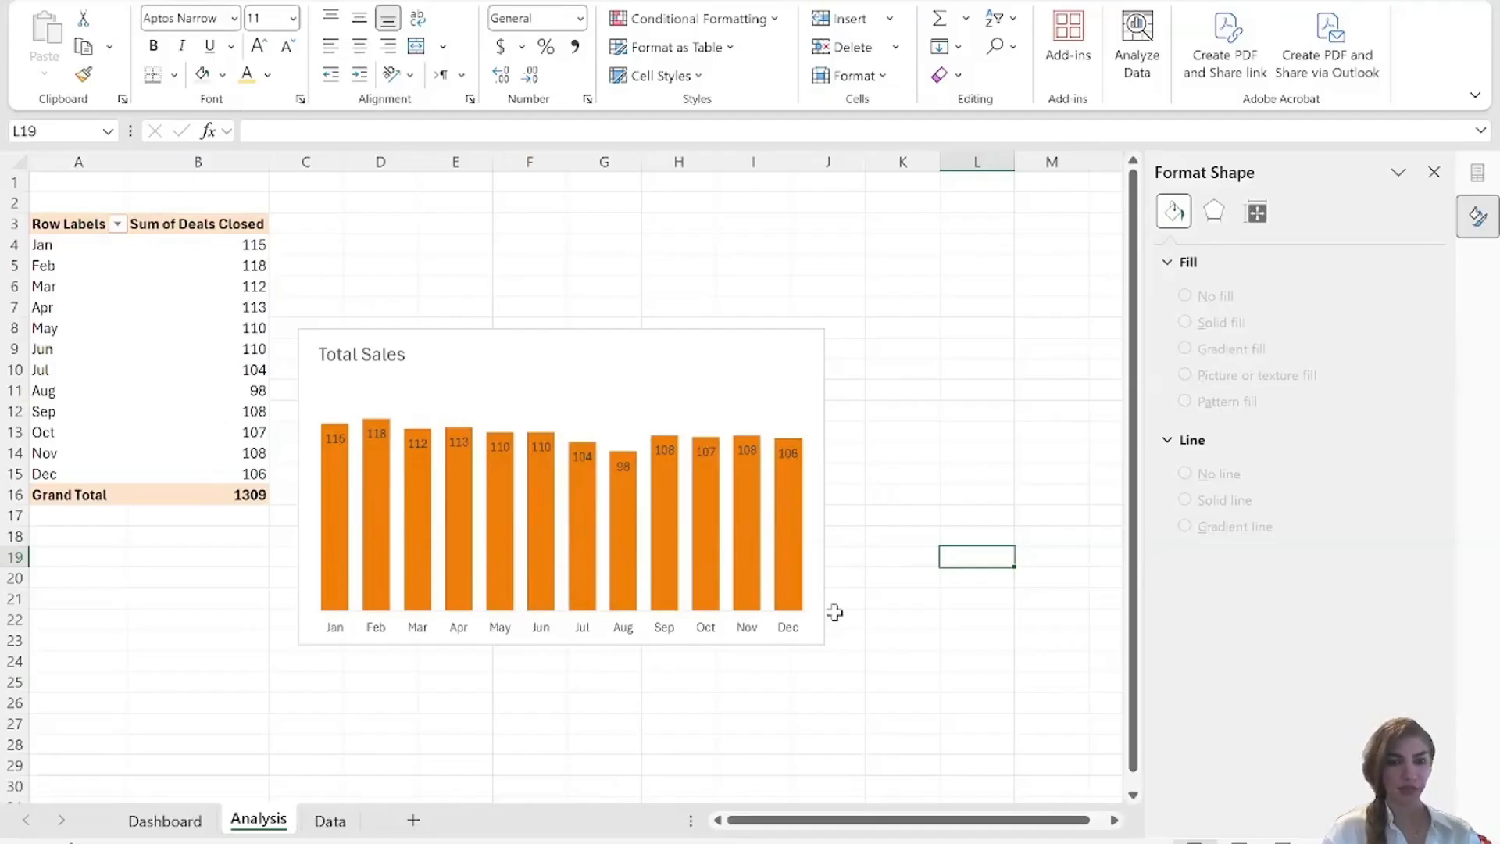
Fill the columns of the Total Sales chart with the standard purple color.
{"action": "left_click", "coordinate": [789, 495]}
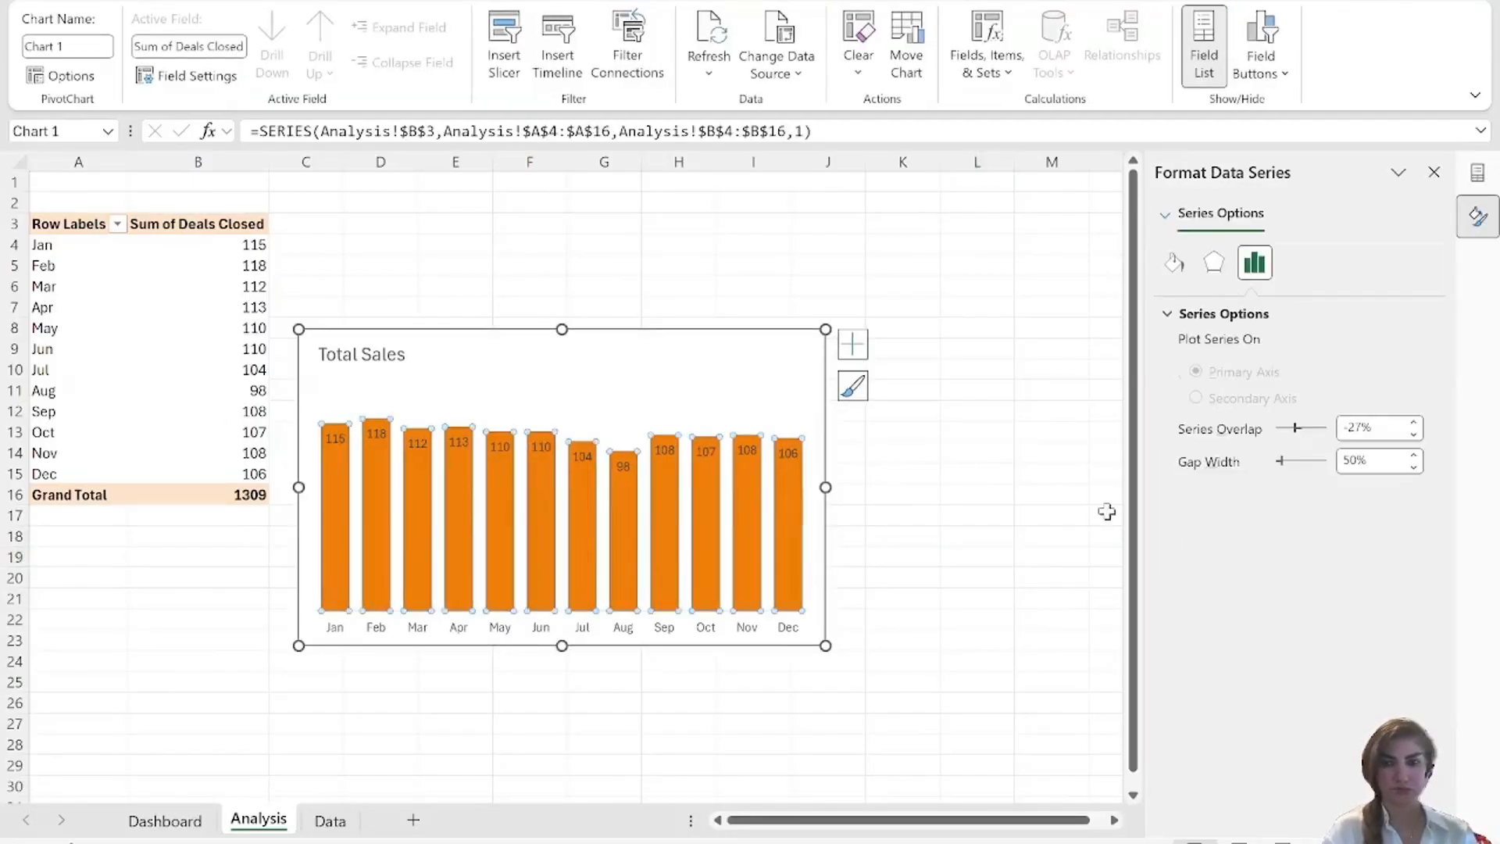
{"action": "left_click", "coordinate": [1171, 262]}
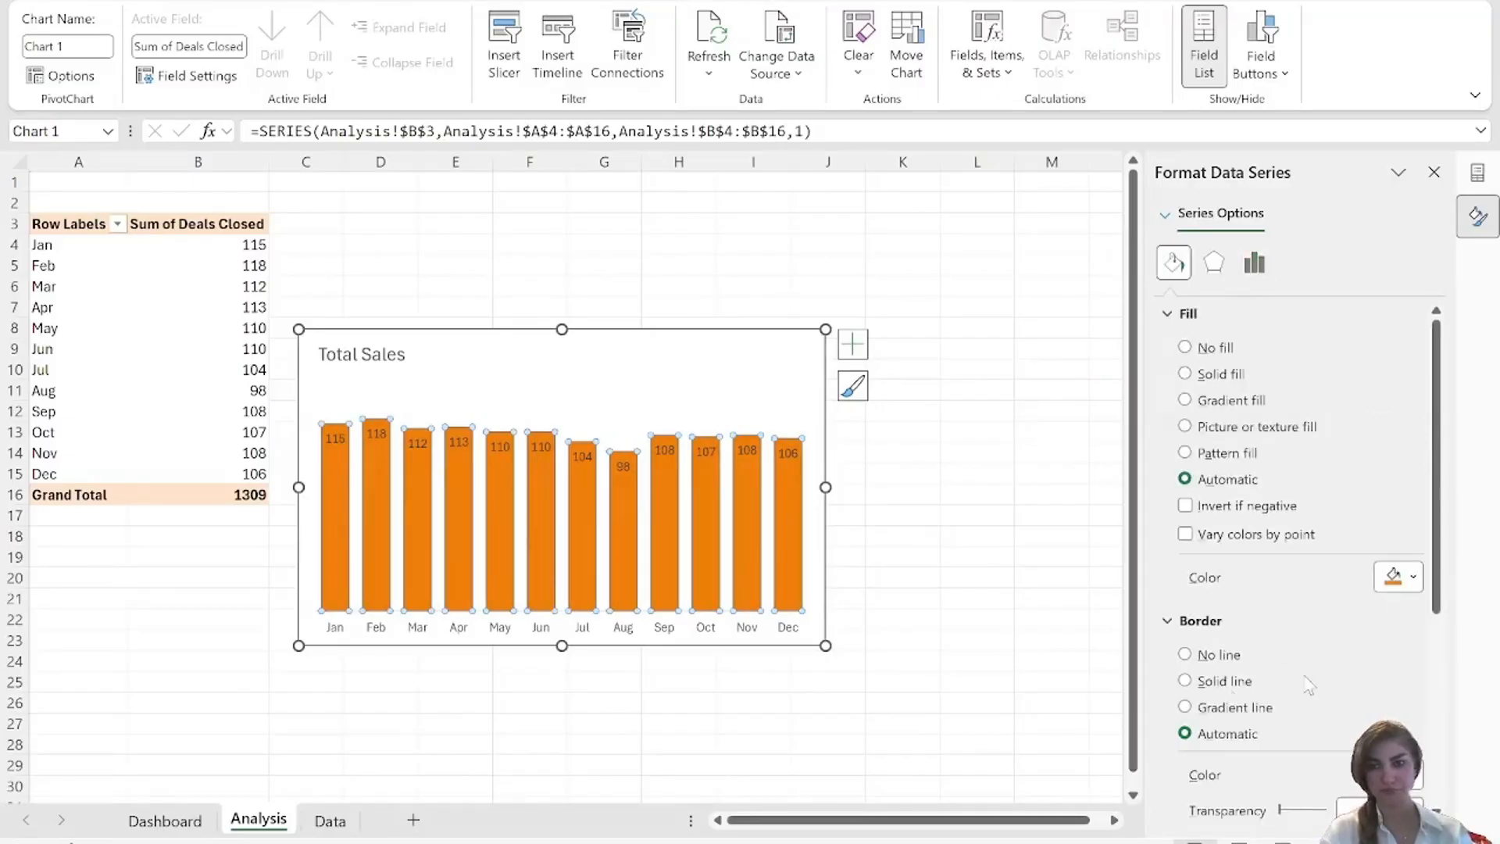
{"action": "left_click", "coordinate": [1411, 576]}
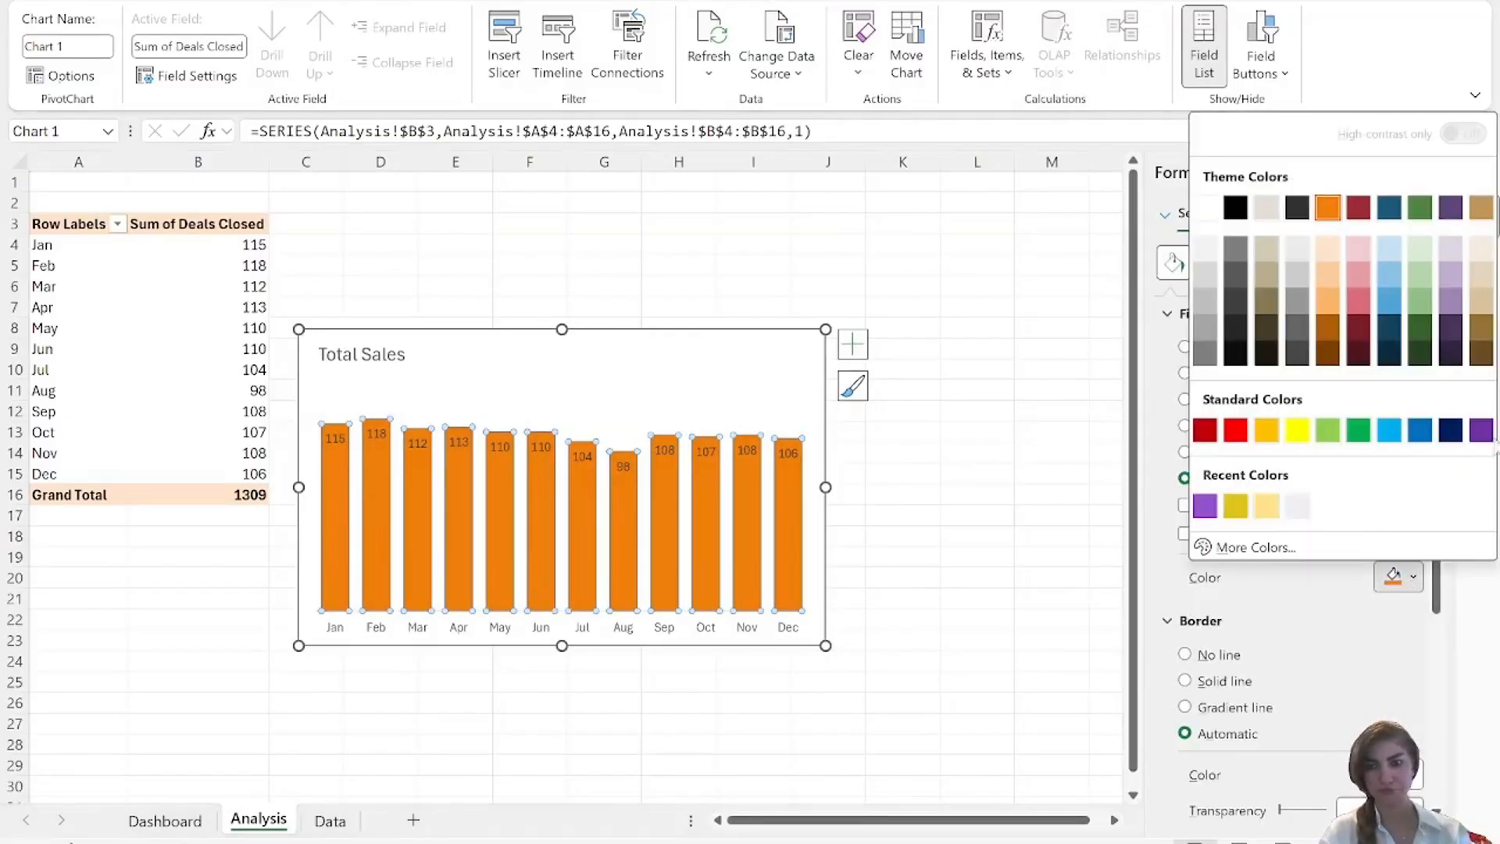
{"action": "left_click", "coordinate": [1481, 429]}
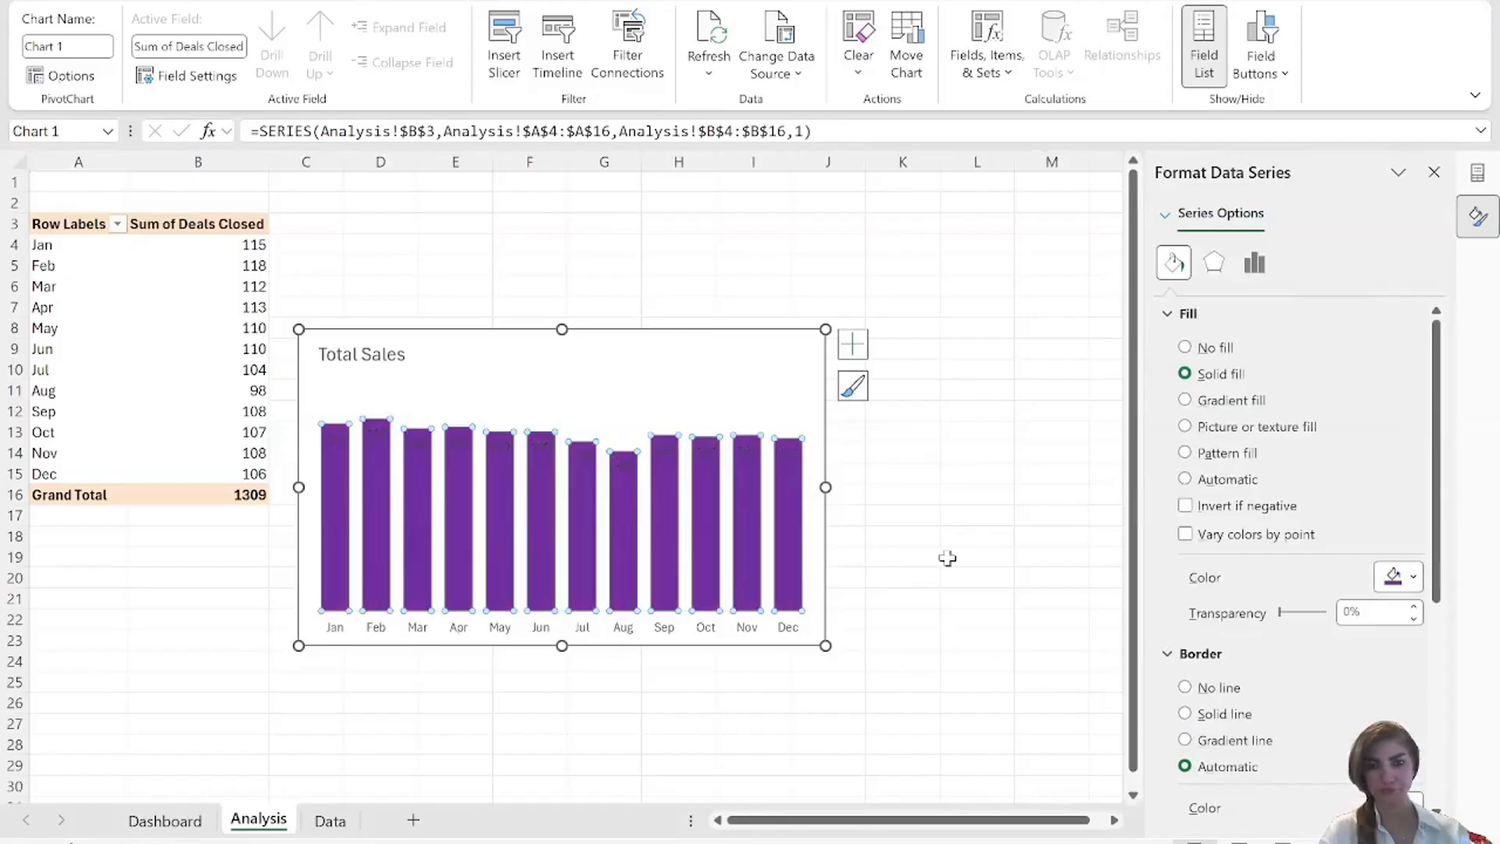
Change the font color of the Total Sales chart's data labels to white.
{"action": "left_click", "coordinate": [334, 439]}
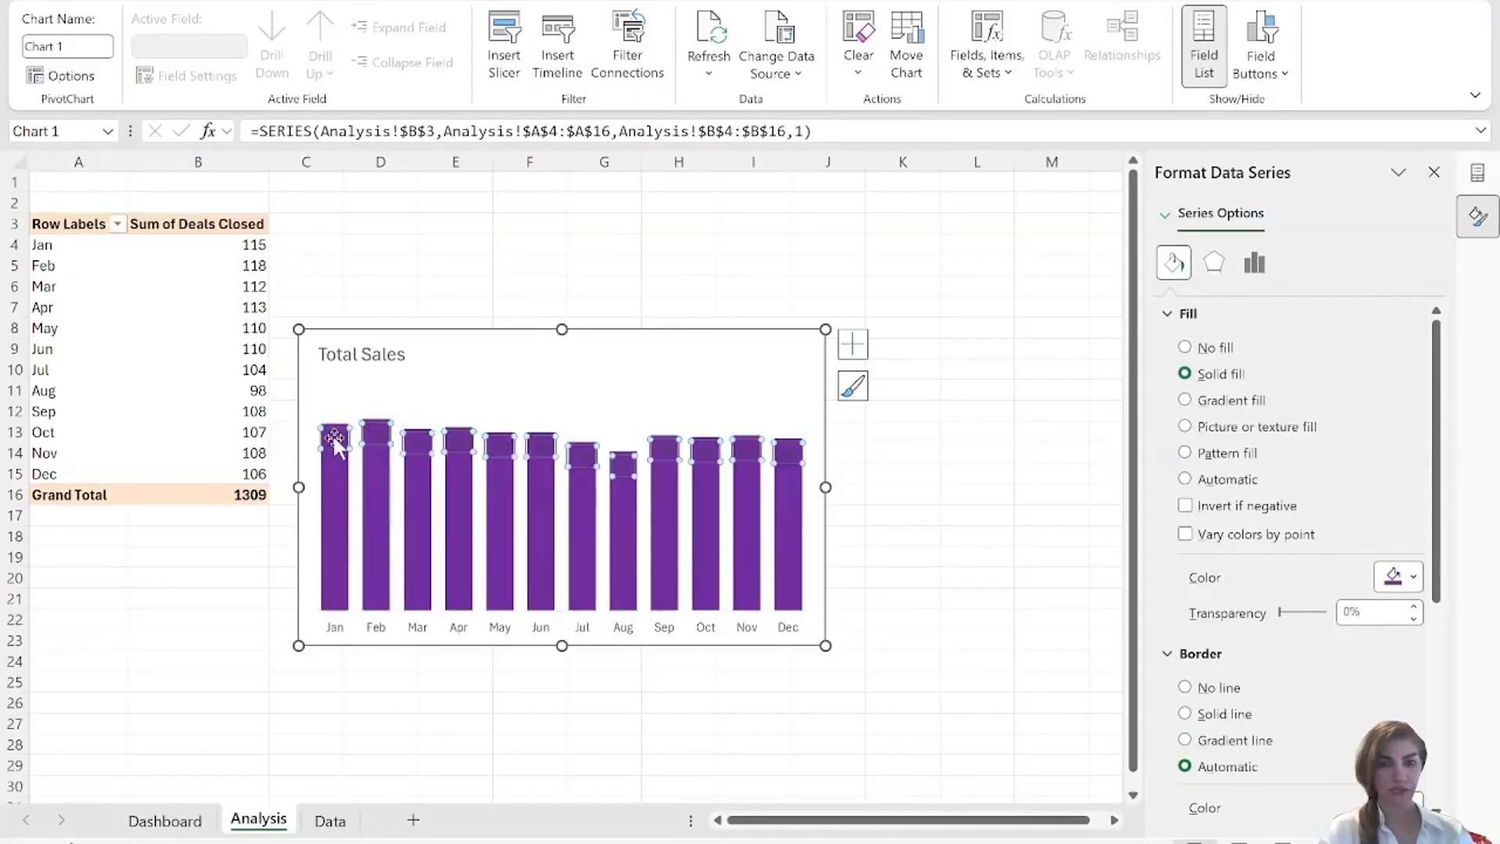
{"action": "left_click", "coordinate": [115, 2]}
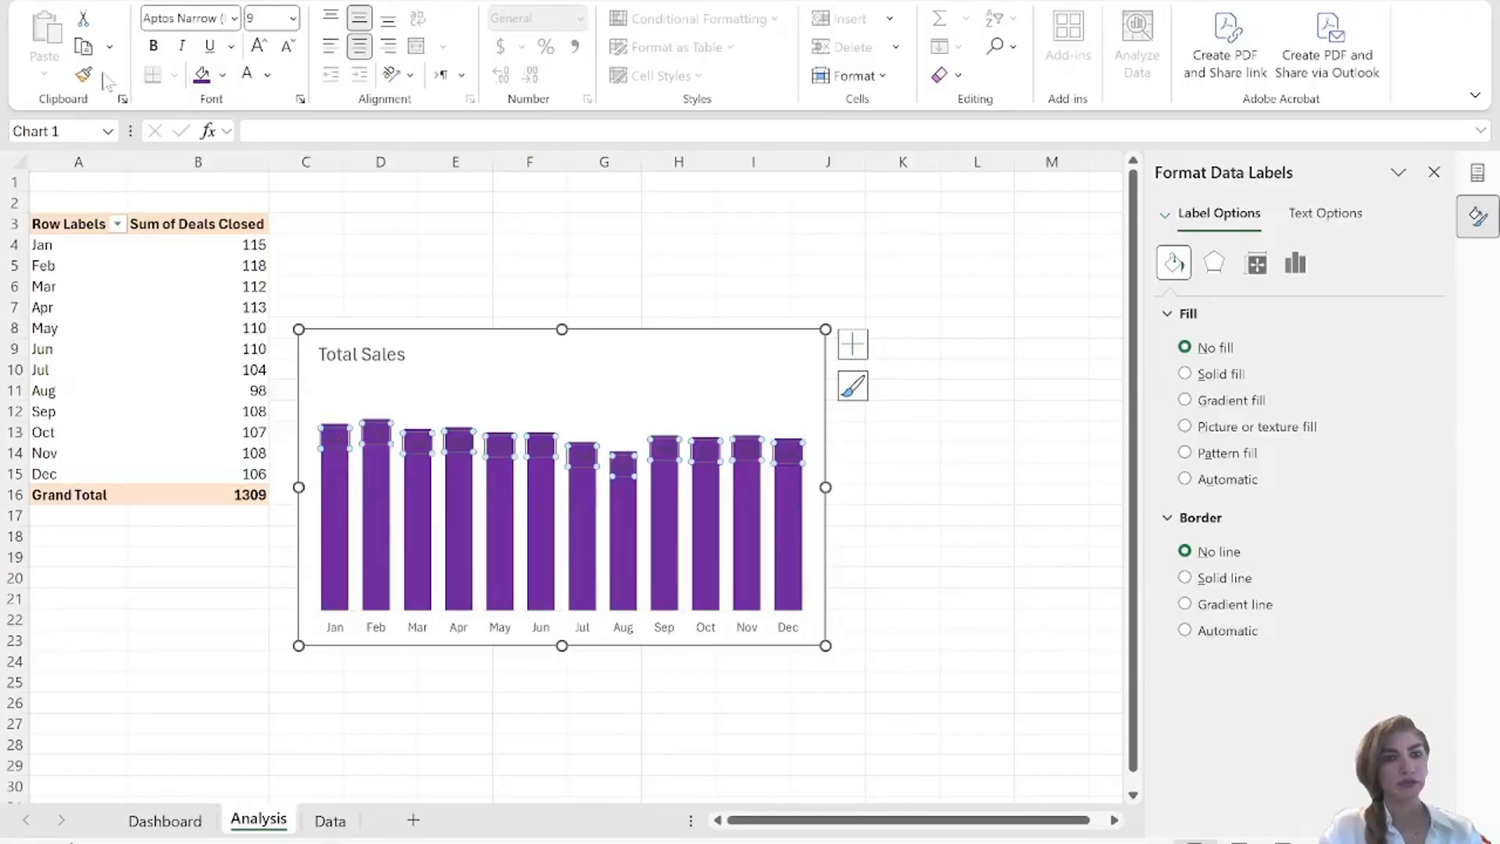
{"action": "left_click", "coordinate": [267, 75]}
{"action": "left_click", "coordinate": [251, 220]}
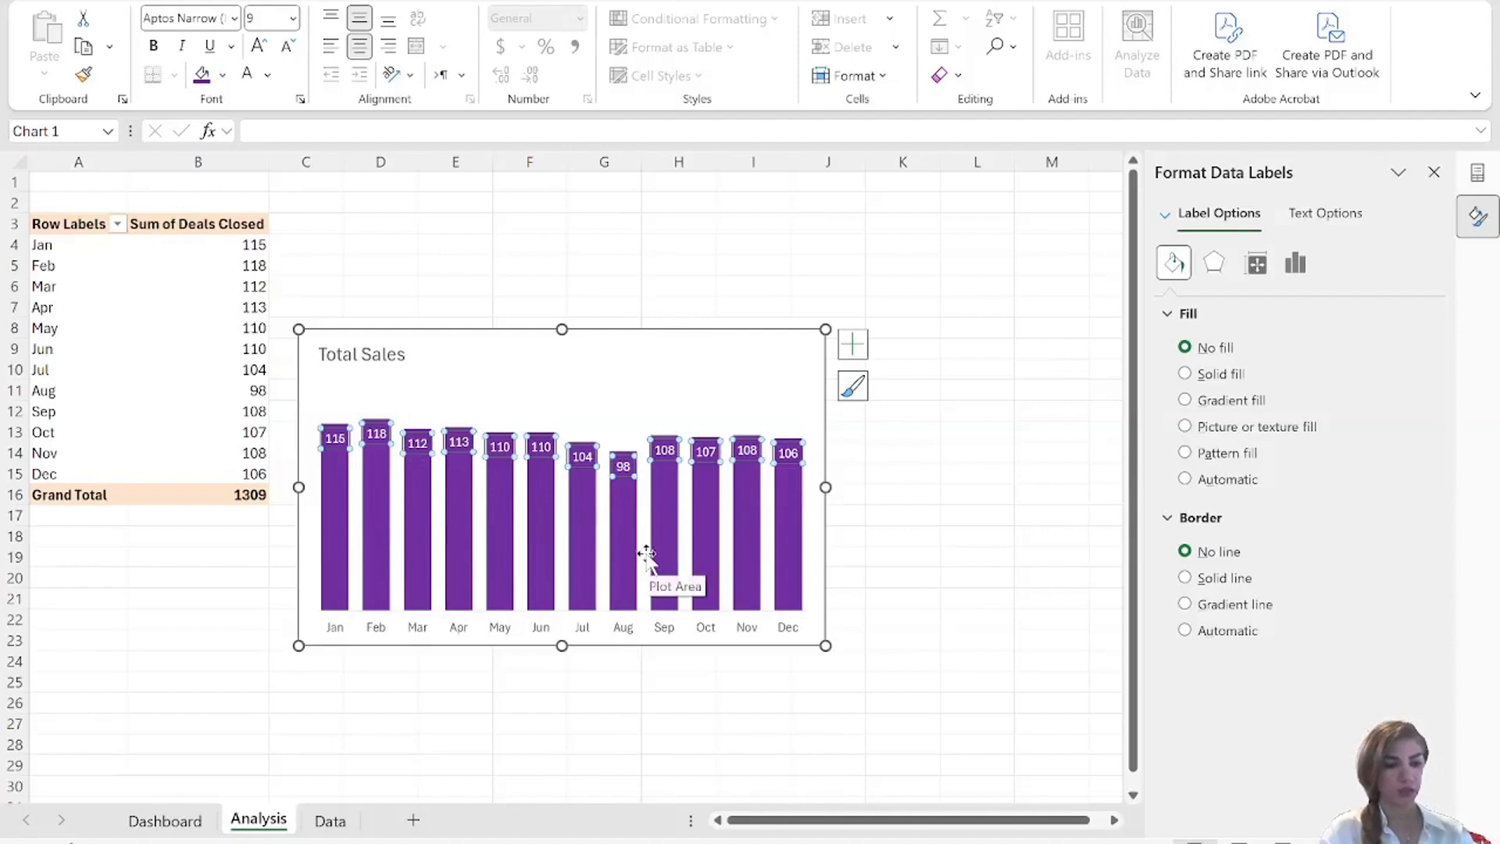
Copy the Total Sales chart and move the Data sheet in front of the Dashboard sheet.
{"action": "left_click", "coordinate": [714, 377]}
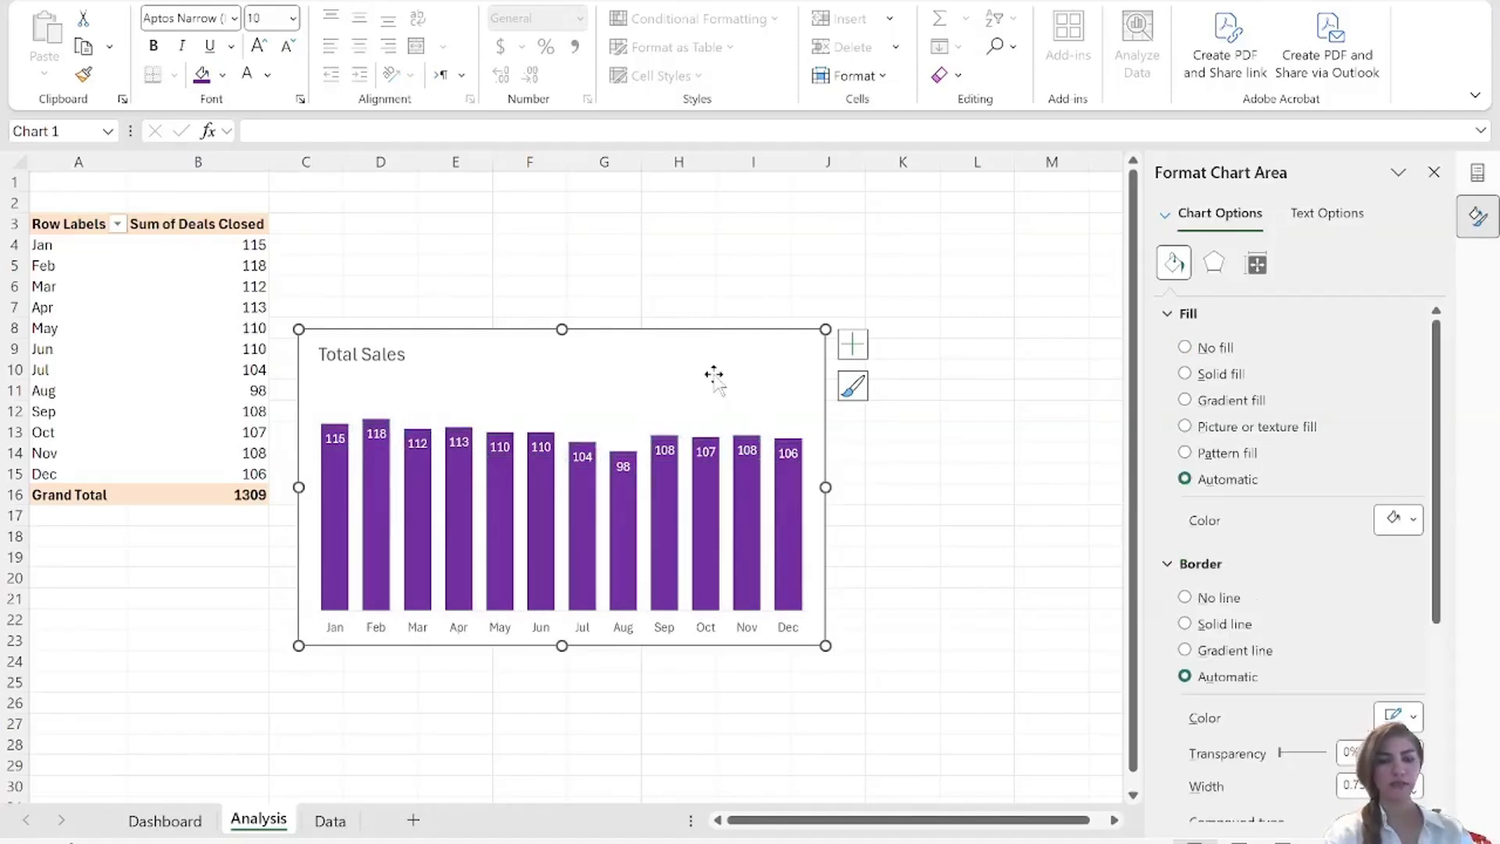
{"action": "left_click", "coordinate": [332, 822]}
{"action": "left_click_drag", "start_coordinate": [143, 829], "coordinate": [195, 830]}
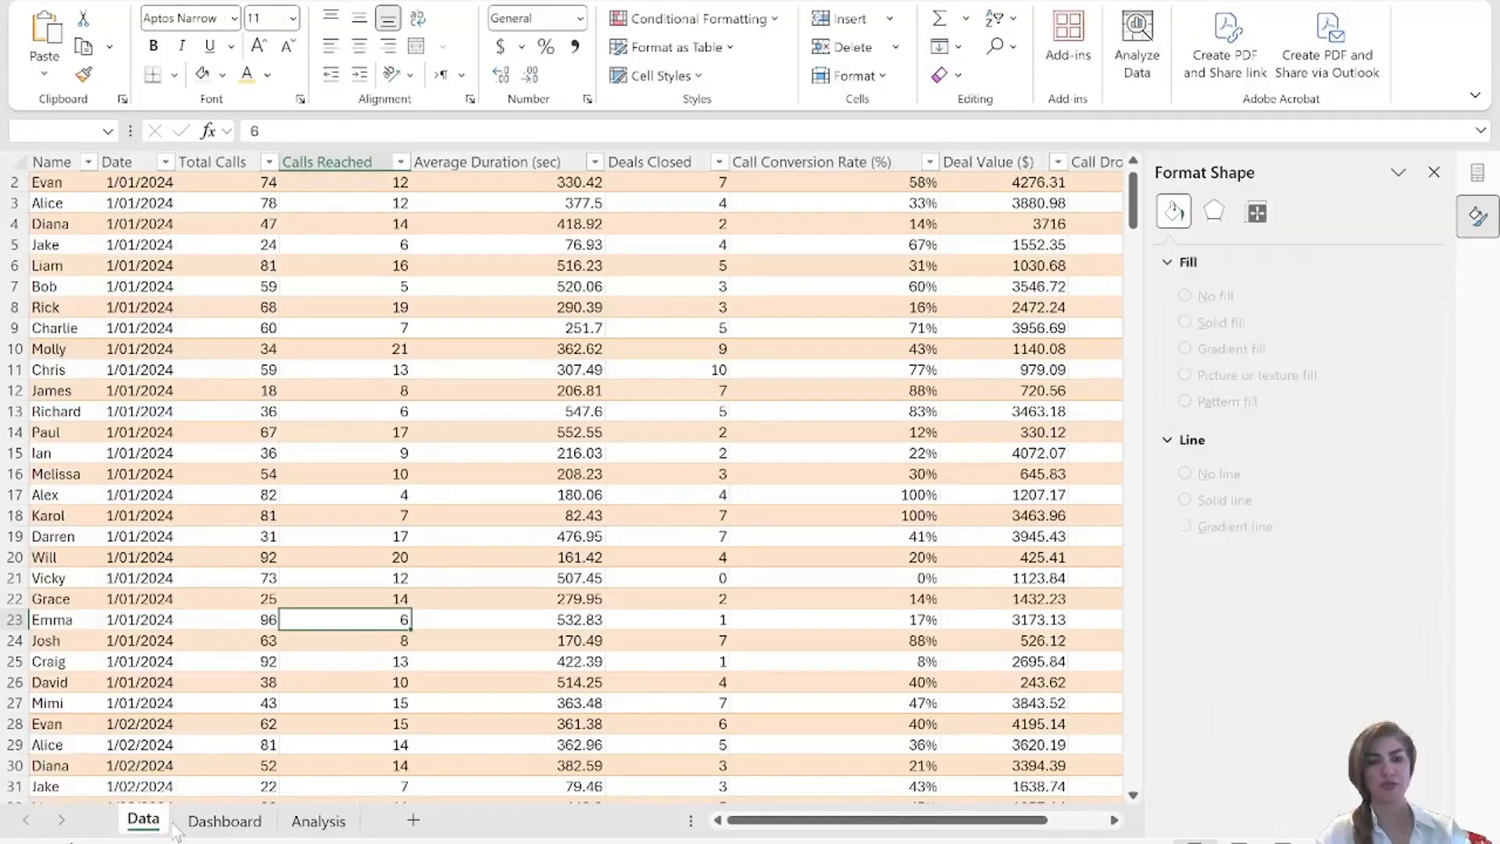
Paste the Total Sales chart on the Dashboard sheet and position it beside the calls reached chart, just below the header cards.
{"action": "left_click", "coordinate": [212, 826]}
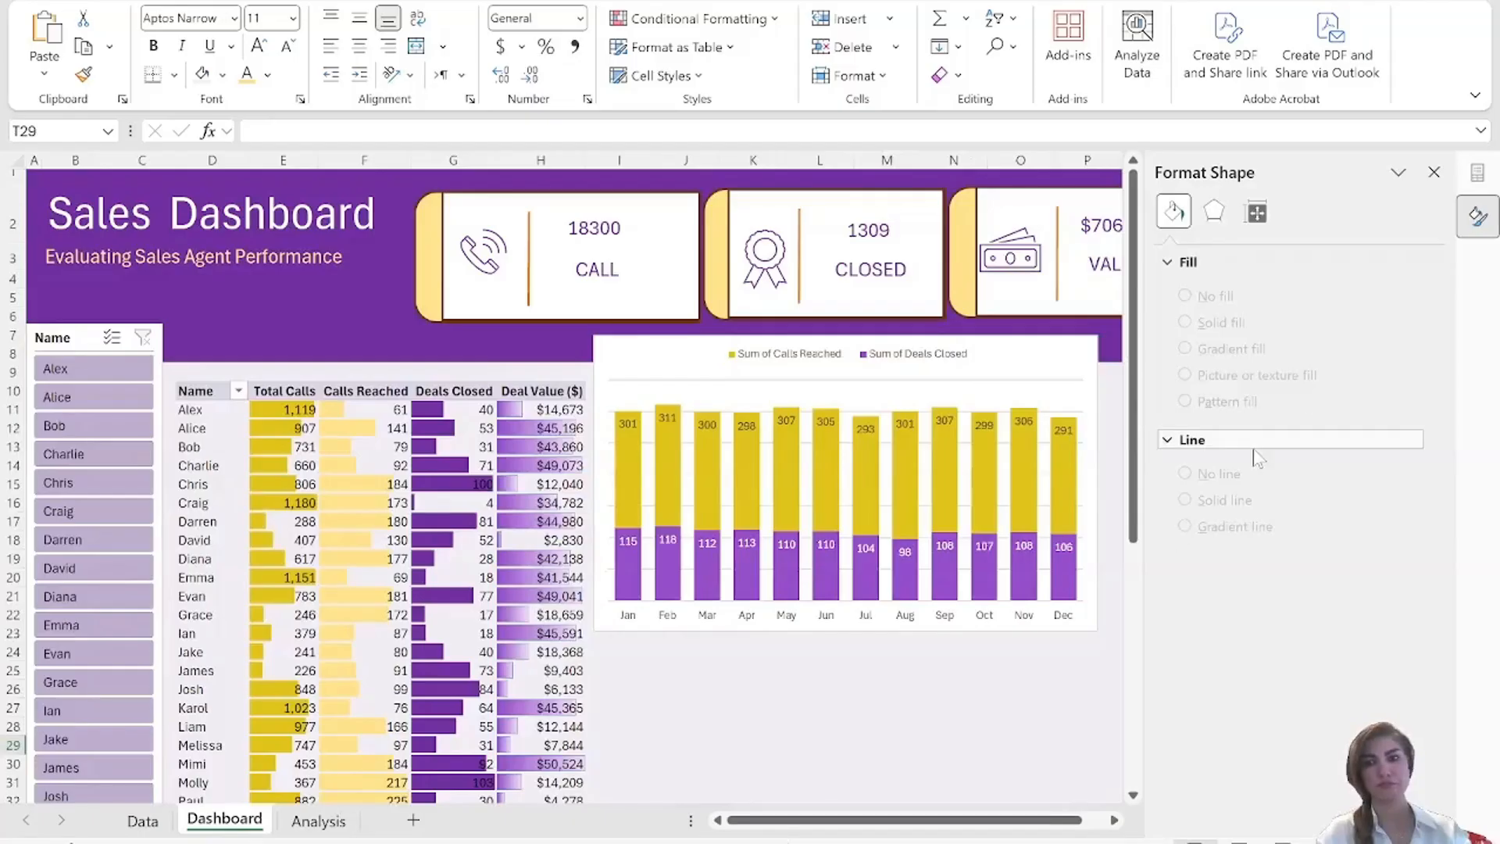
{"action": "left_click", "coordinate": [1434, 172]}
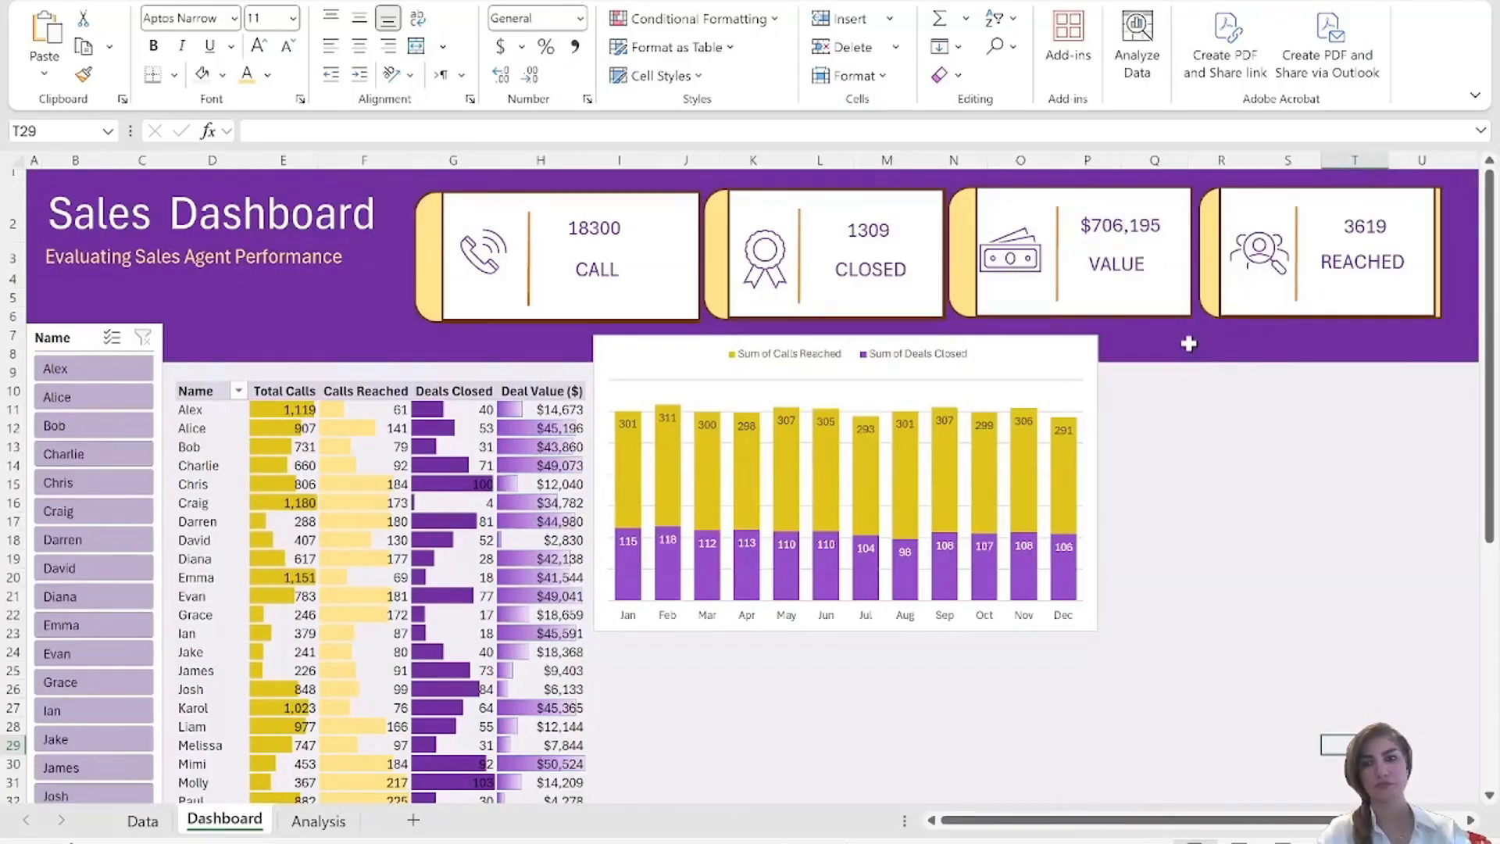
{"action": "left_click", "coordinate": [1188, 340]}
{"action": "key", "text": "ctrl+v"}
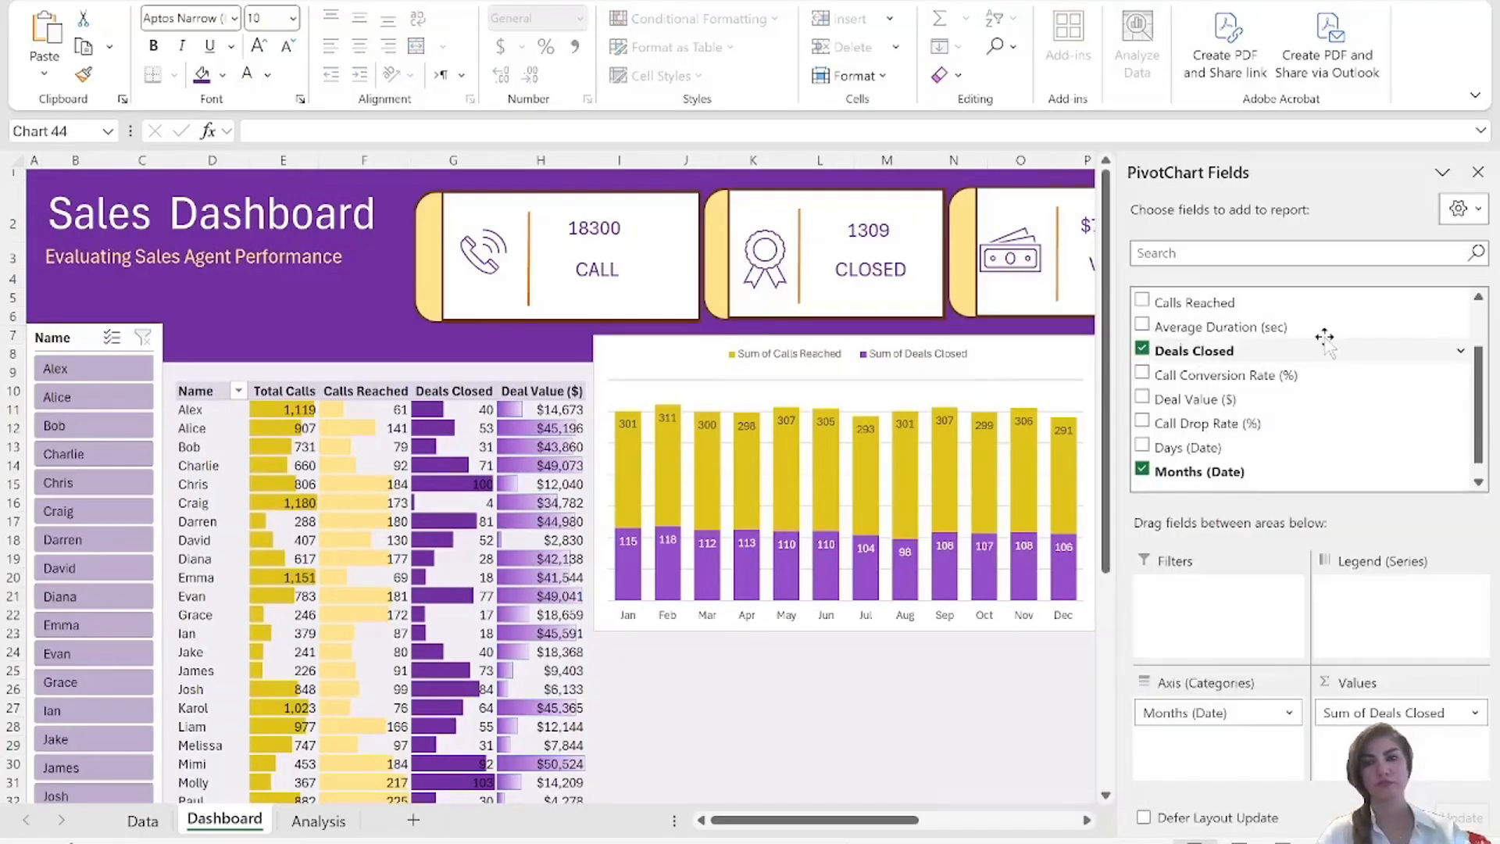
{"action": "left_click", "coordinate": [1476, 167]}
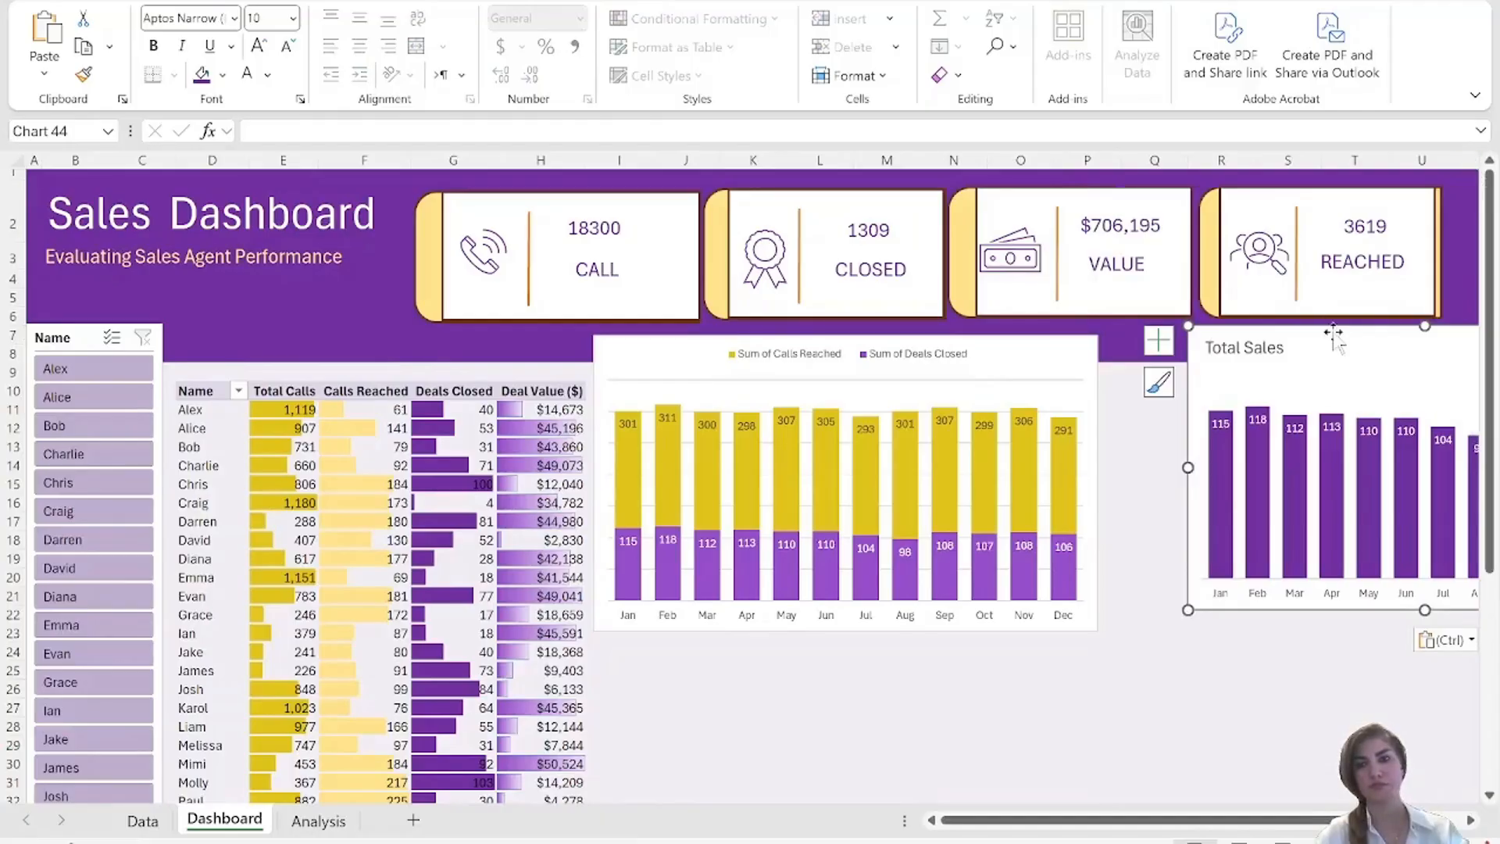
{"action": "left_click_drag", "start_coordinate": [1331, 357], "coordinate": [1250, 370]}
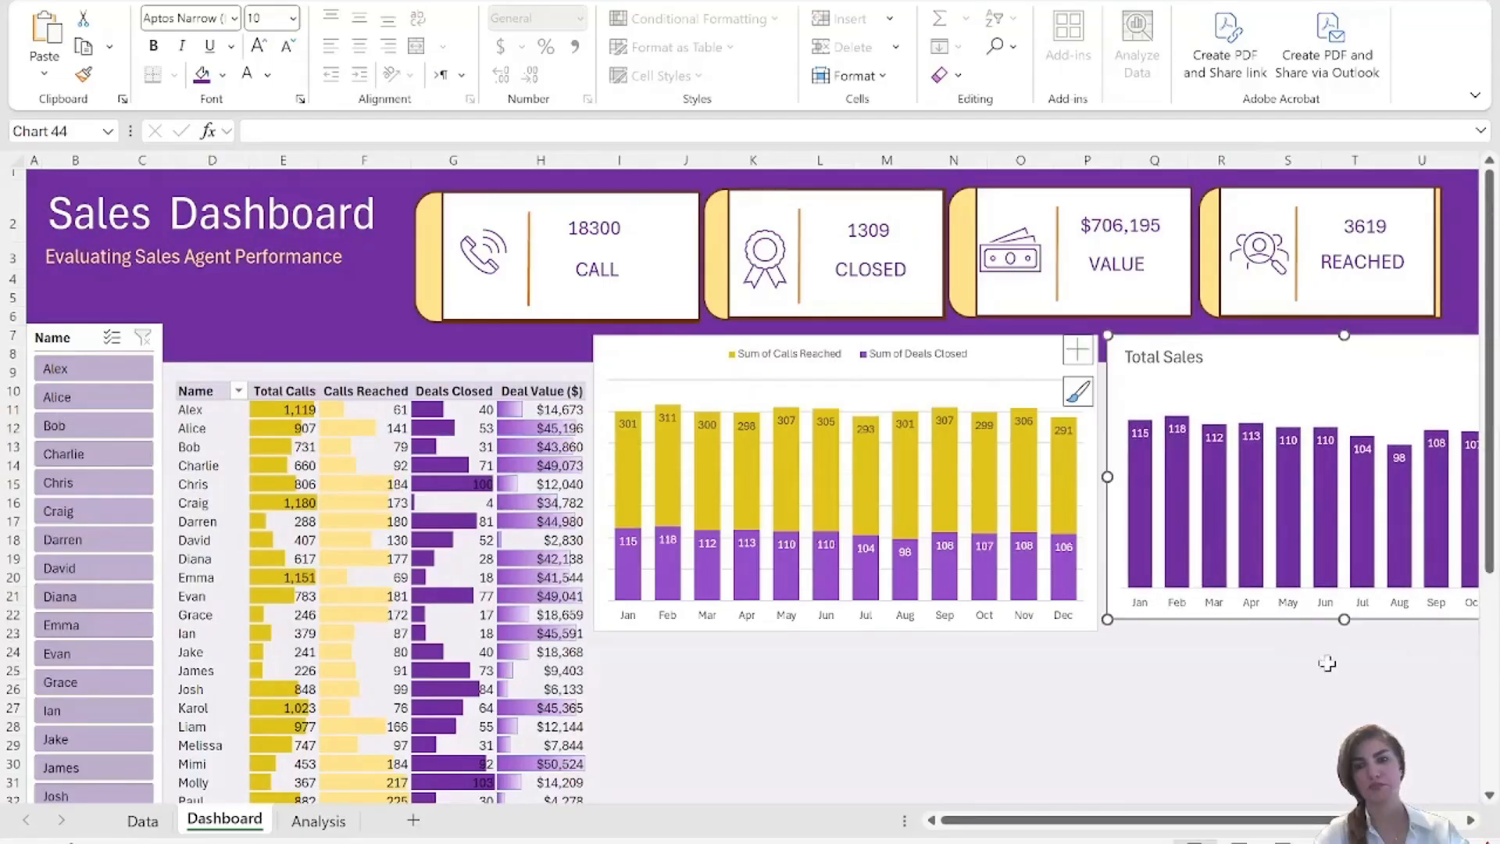
Extend the Total Sales chart slightly downward on the Dashboard sheet to line up with the calls reached chart's lower edge.
{"action": "left_click_drag", "start_coordinate": [1344, 620], "coordinate": [1344, 629]}
{"action": "left_click", "coordinate": [1182, 734]}
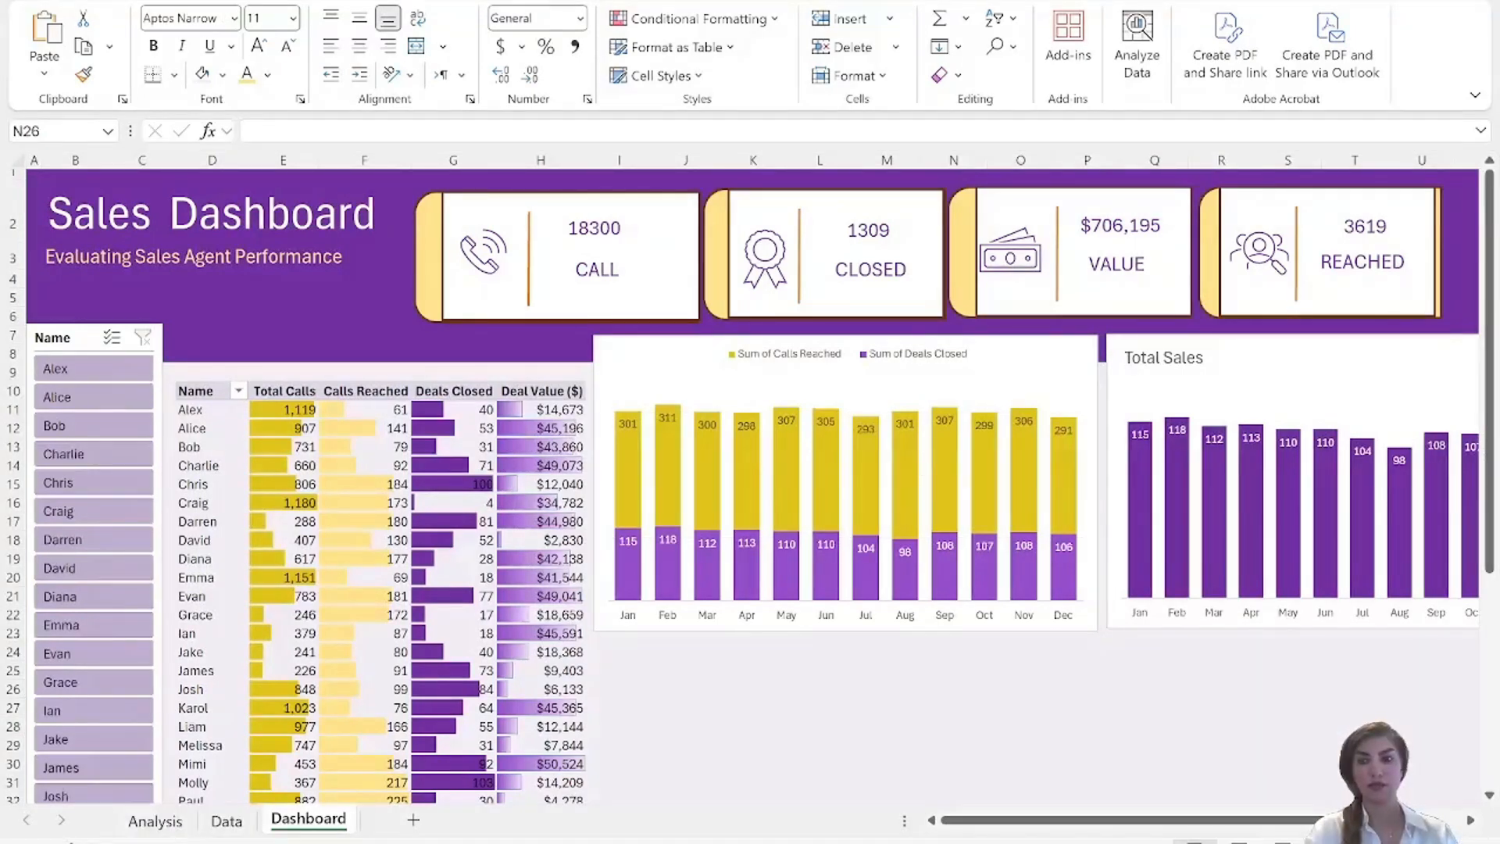
{"action": "left_click", "coordinate": [1493, 382]}
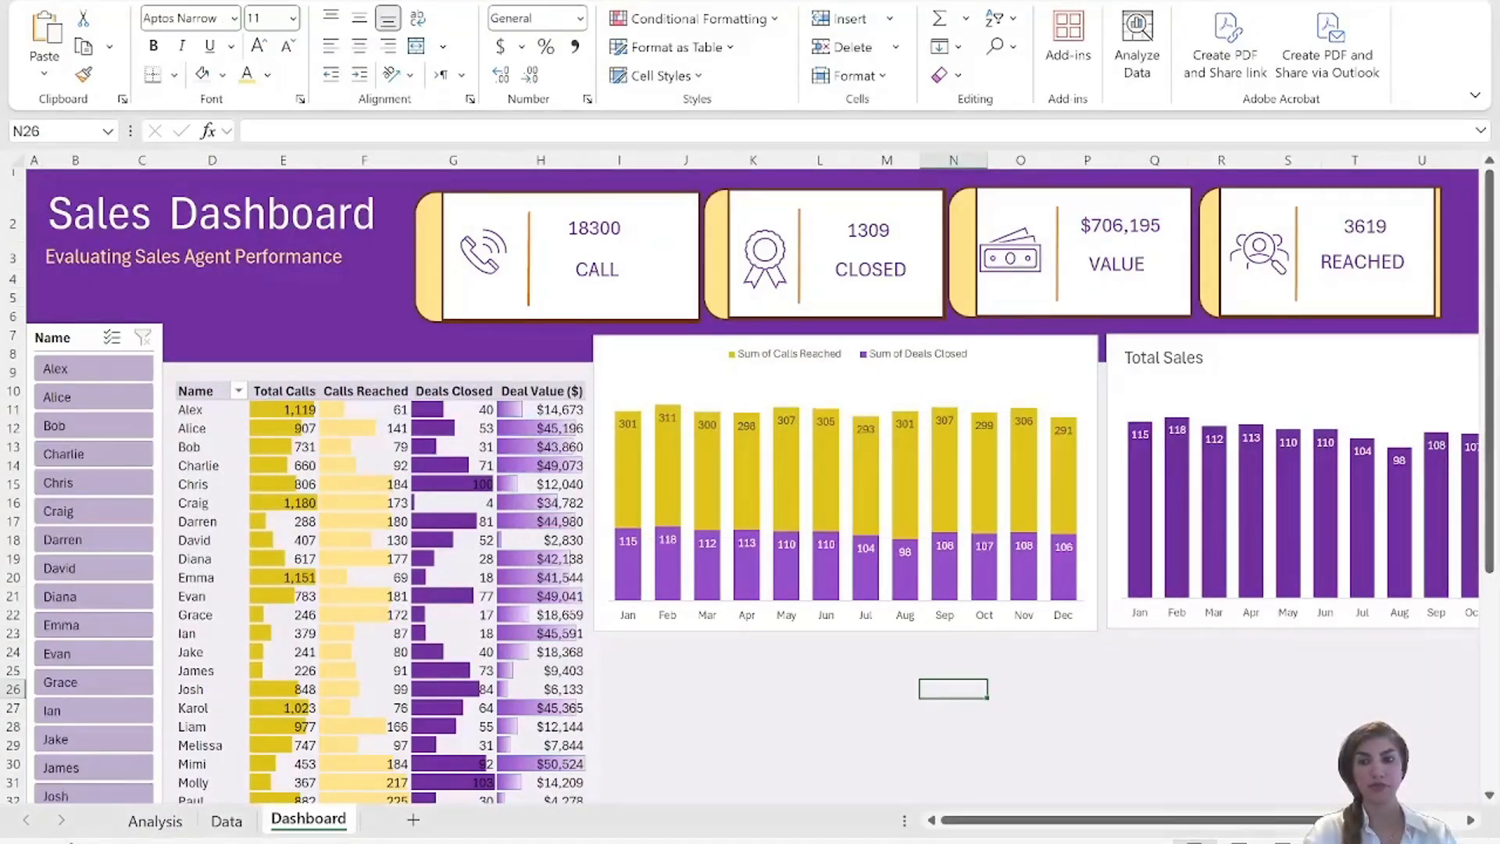
{"action": "left_click", "coordinate": [1099, 723]}
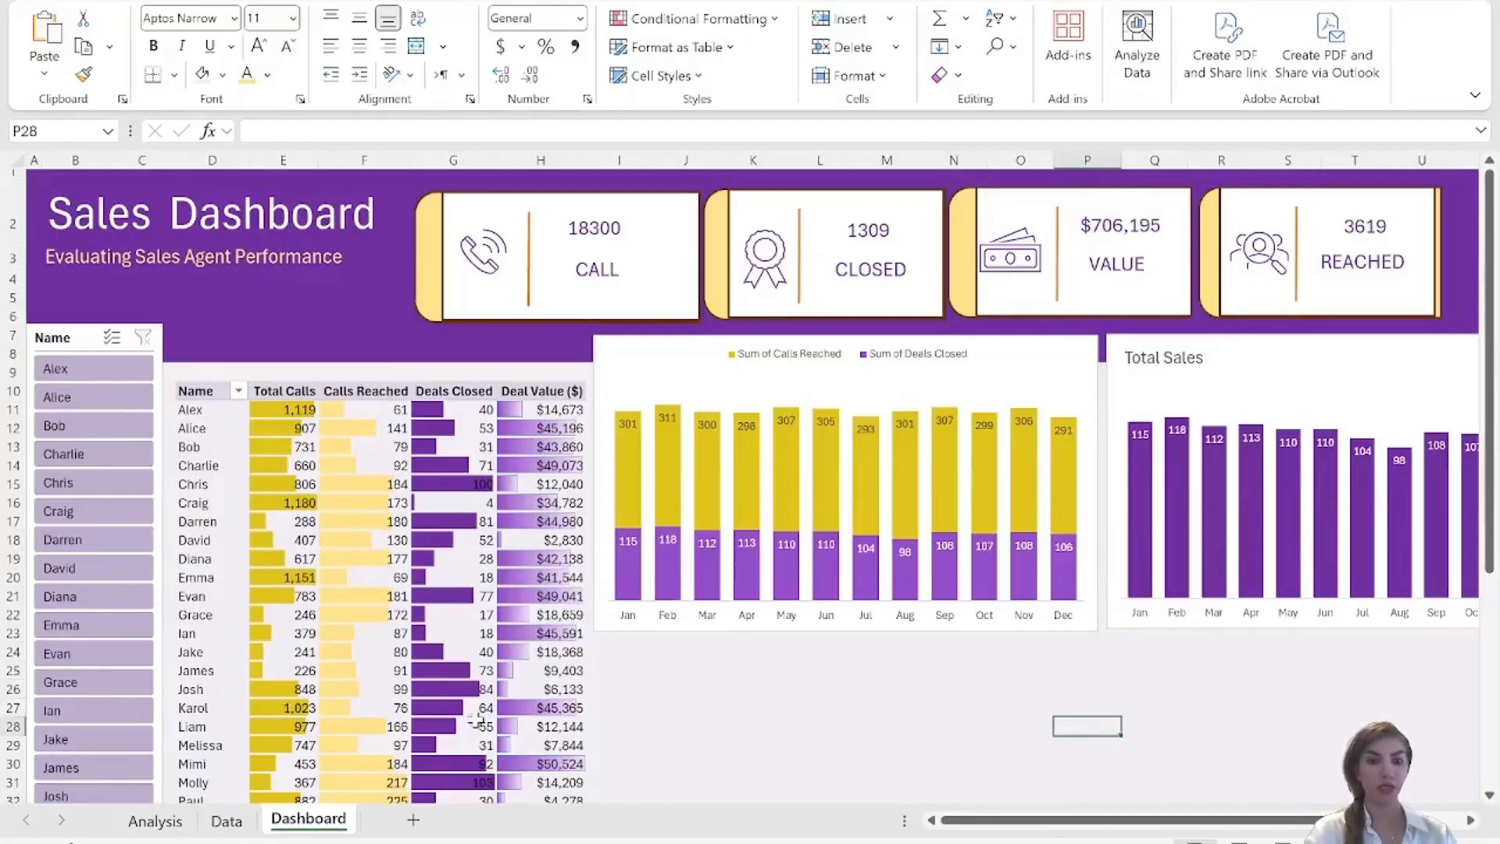
Build the Analysis sheet's empty PivotTable with the sum of Average Duration (sec) by month, keeping only Months (Date) as rows.
{"action": "left_click", "coordinate": [144, 827]}
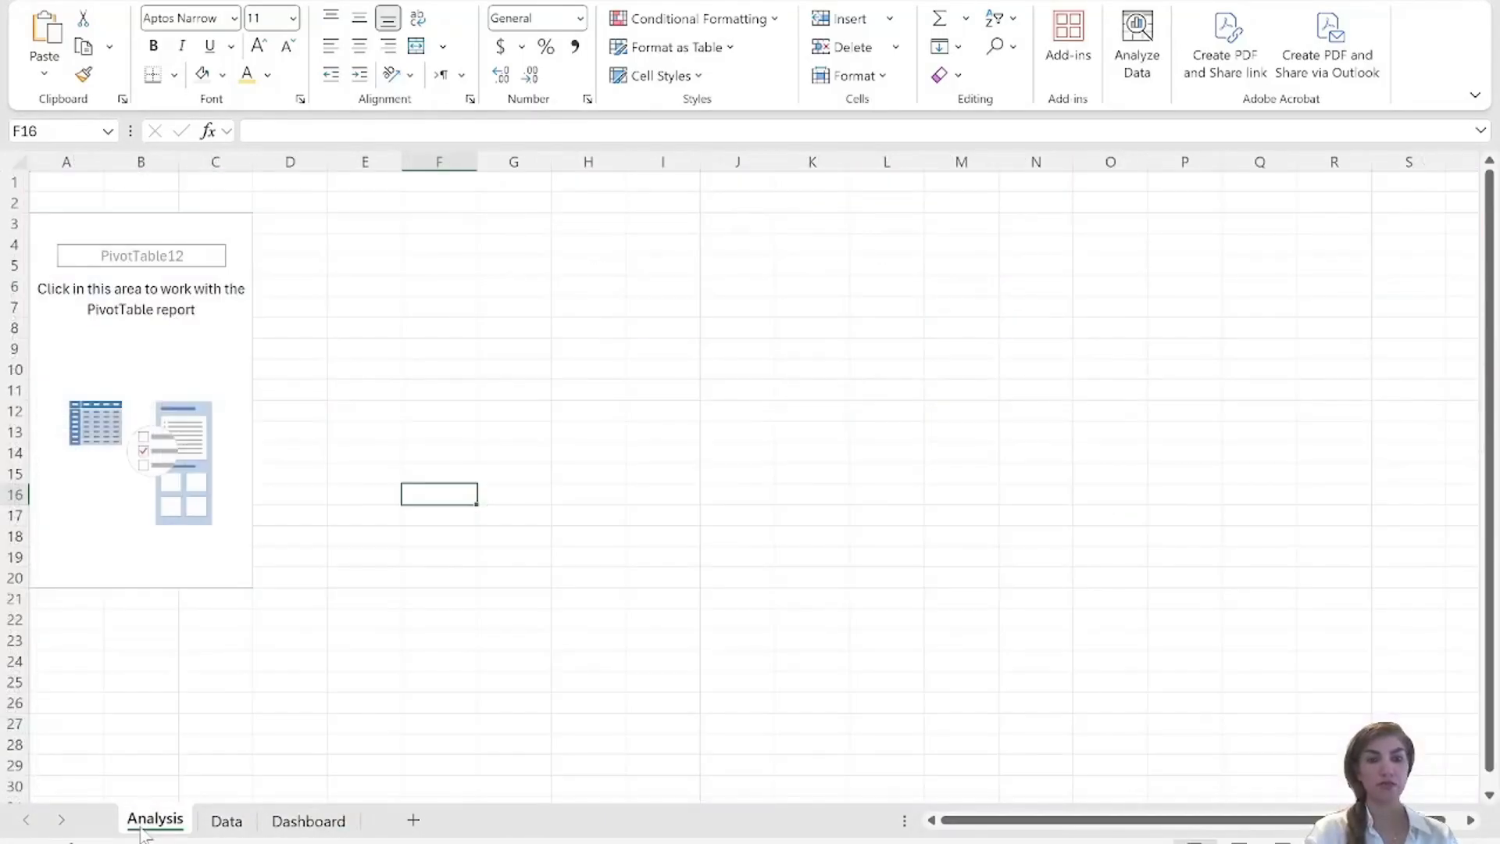
{"action": "left_click", "coordinate": [173, 348]}
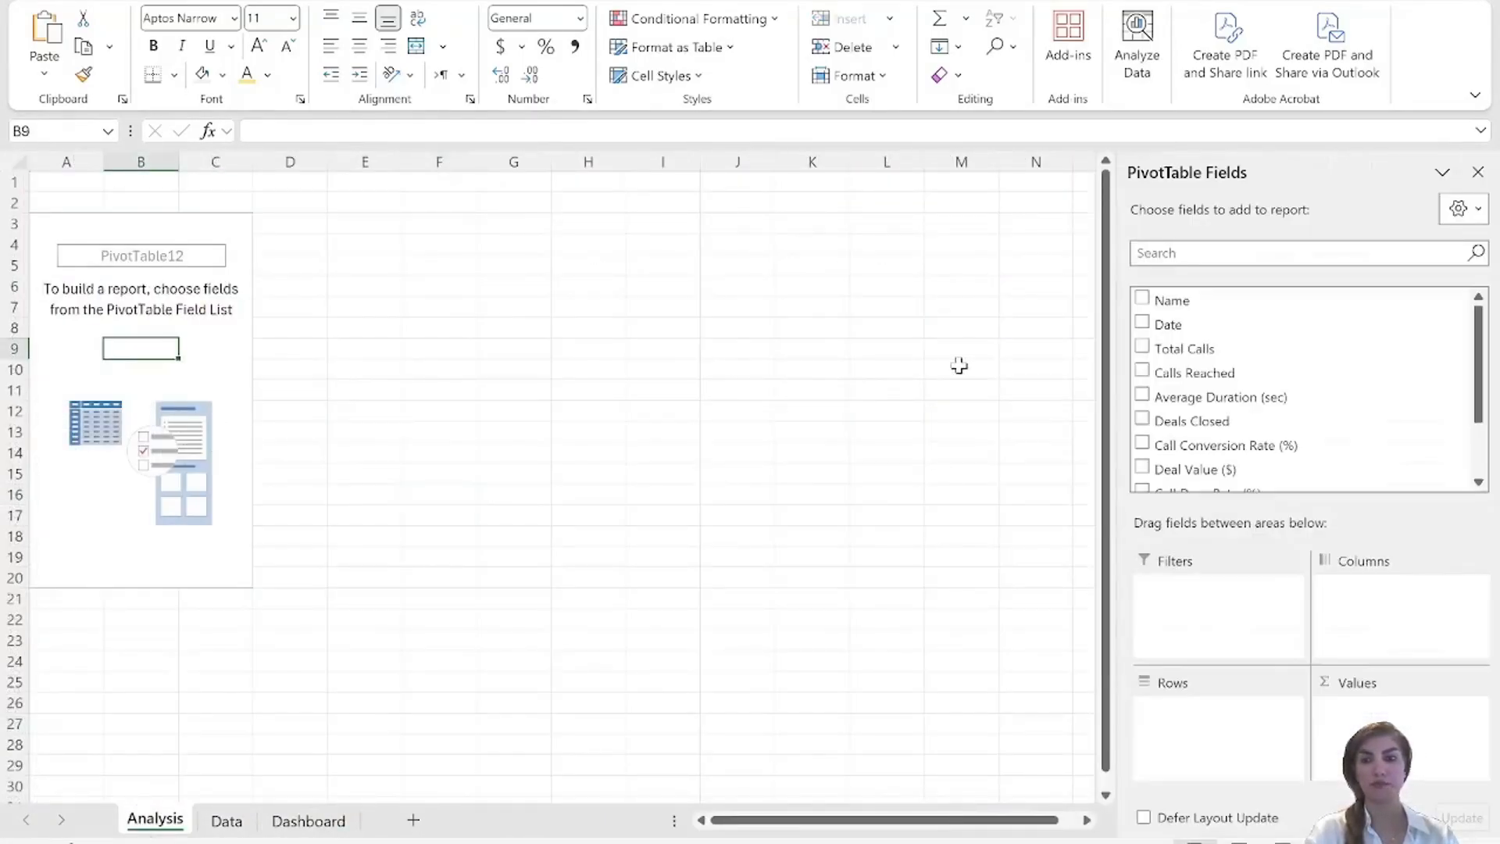
{"action": "left_click", "coordinate": [1143, 396]}
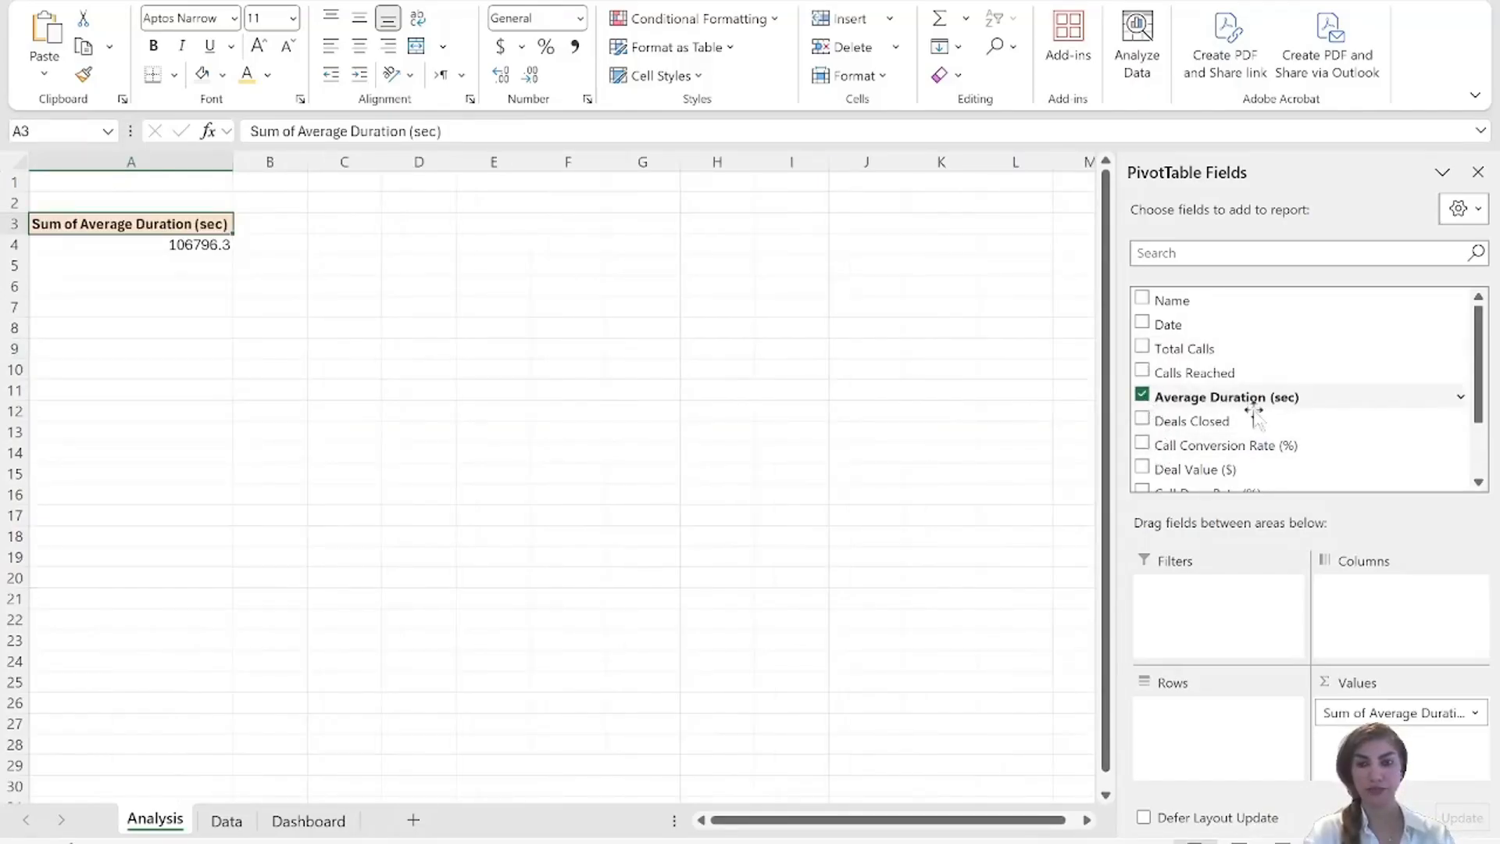
{"action": "left_click", "coordinate": [1142, 322]}
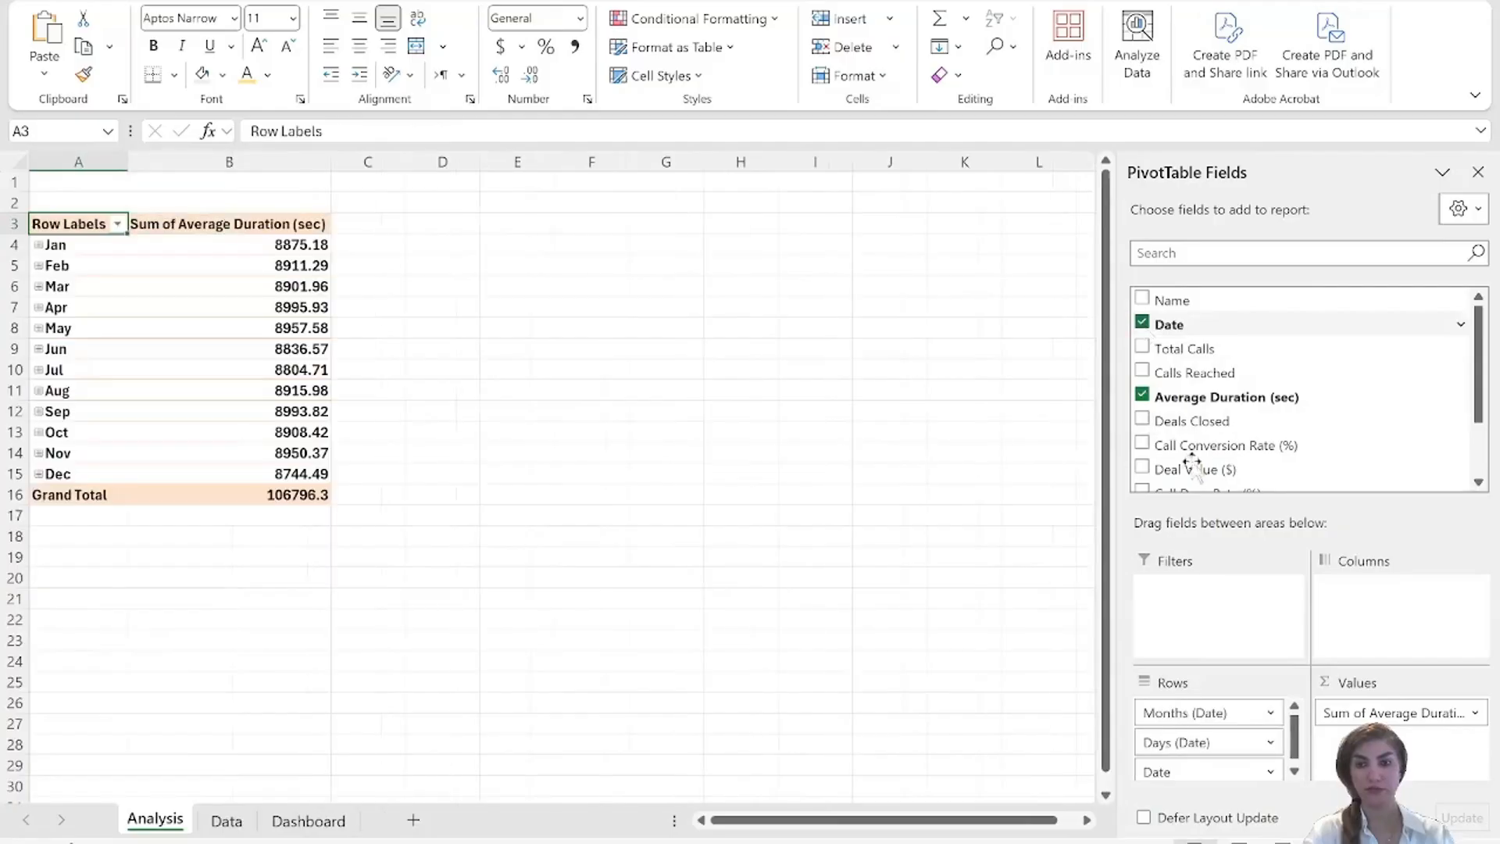
{"action": "scroll", "coordinate": [1254, 435], "scroll_direction": "down", "scroll_amount": 1}
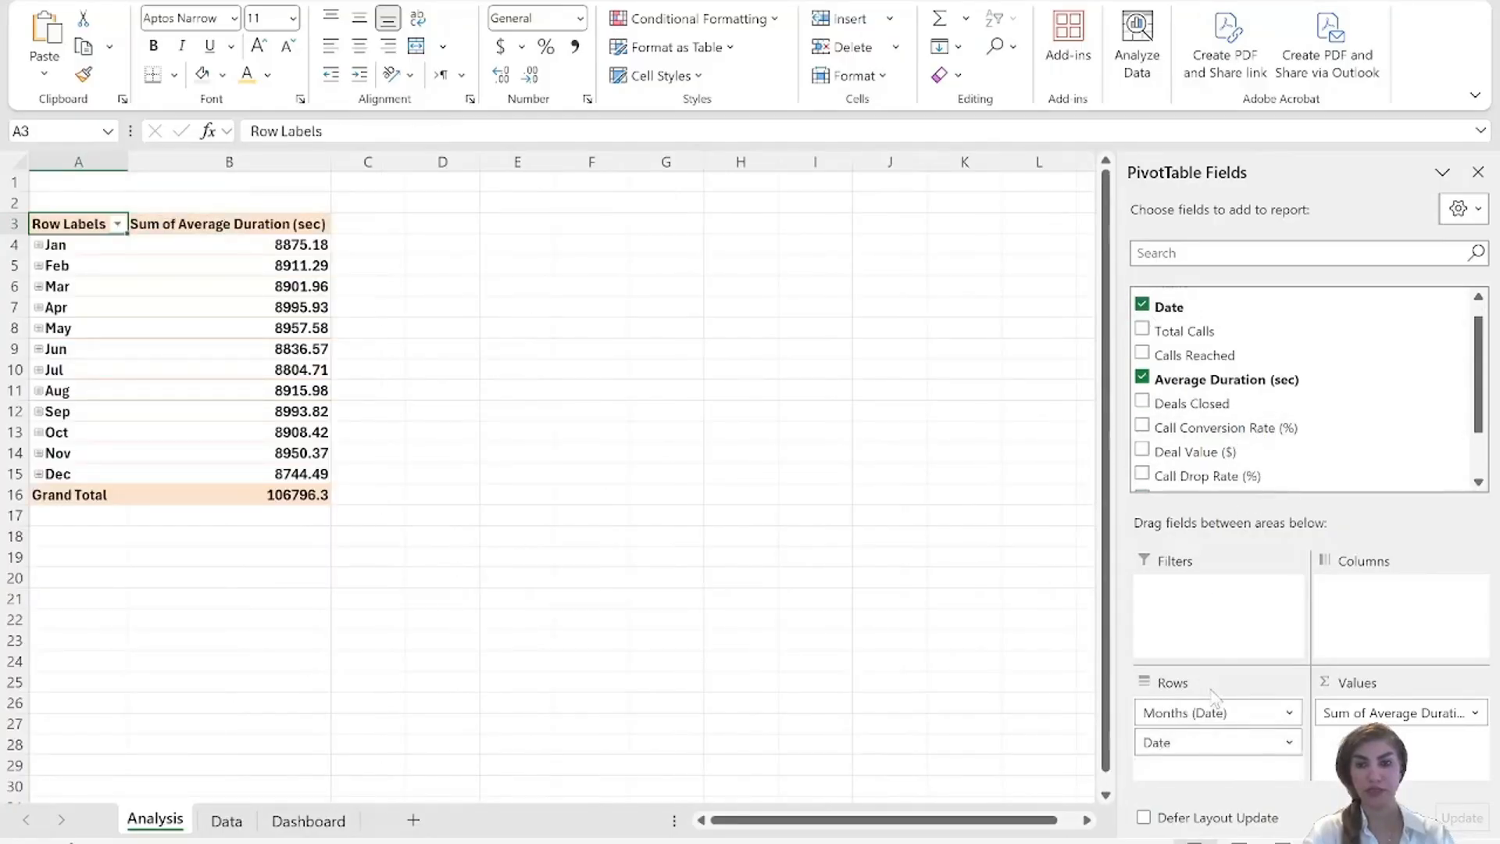
{"action": "left_click_drag", "start_coordinate": [1182, 741], "coordinate": [1208, 393]}
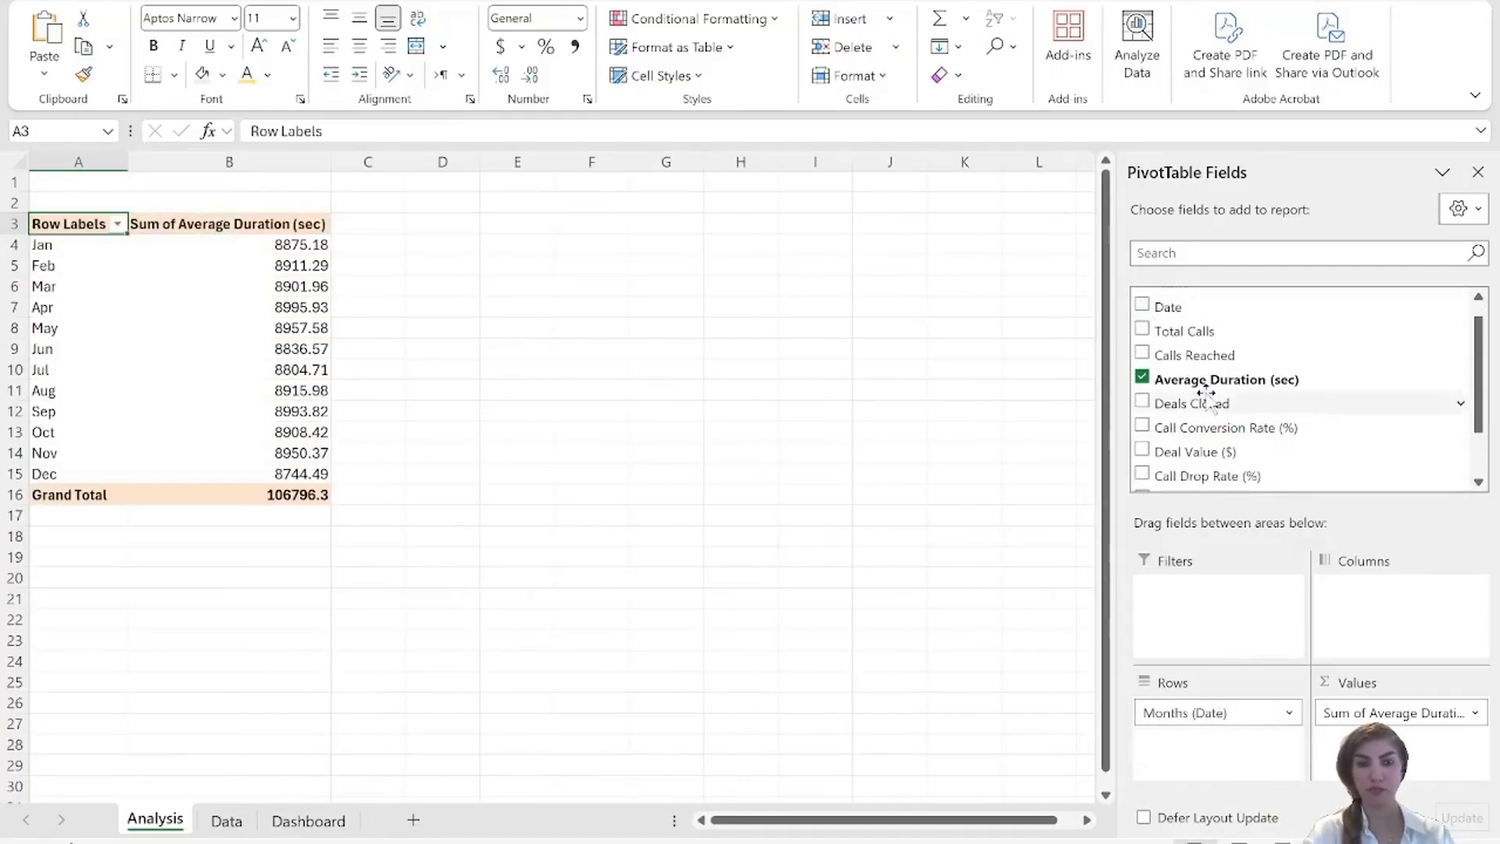
Format the monthly average duration values in B4:B15 as Number with a thousands separator and 0 decimal places.
{"action": "left_click", "coordinate": [214, 406]}
{"action": "left_click_drag", "start_coordinate": [309, 244], "coordinate": [312, 475]}
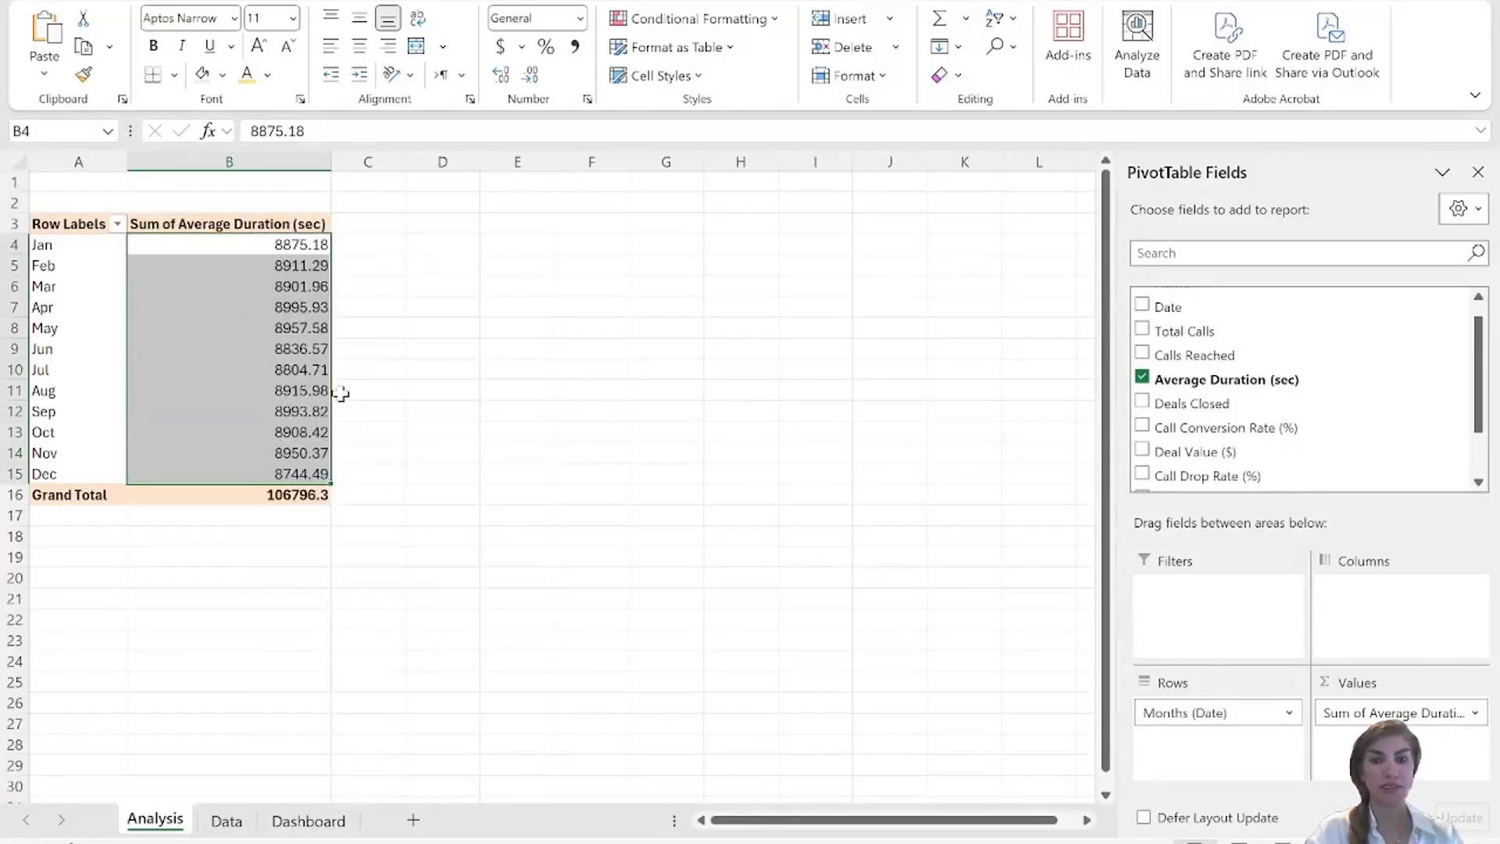
{"action": "key", "text": "ctrl+1"}
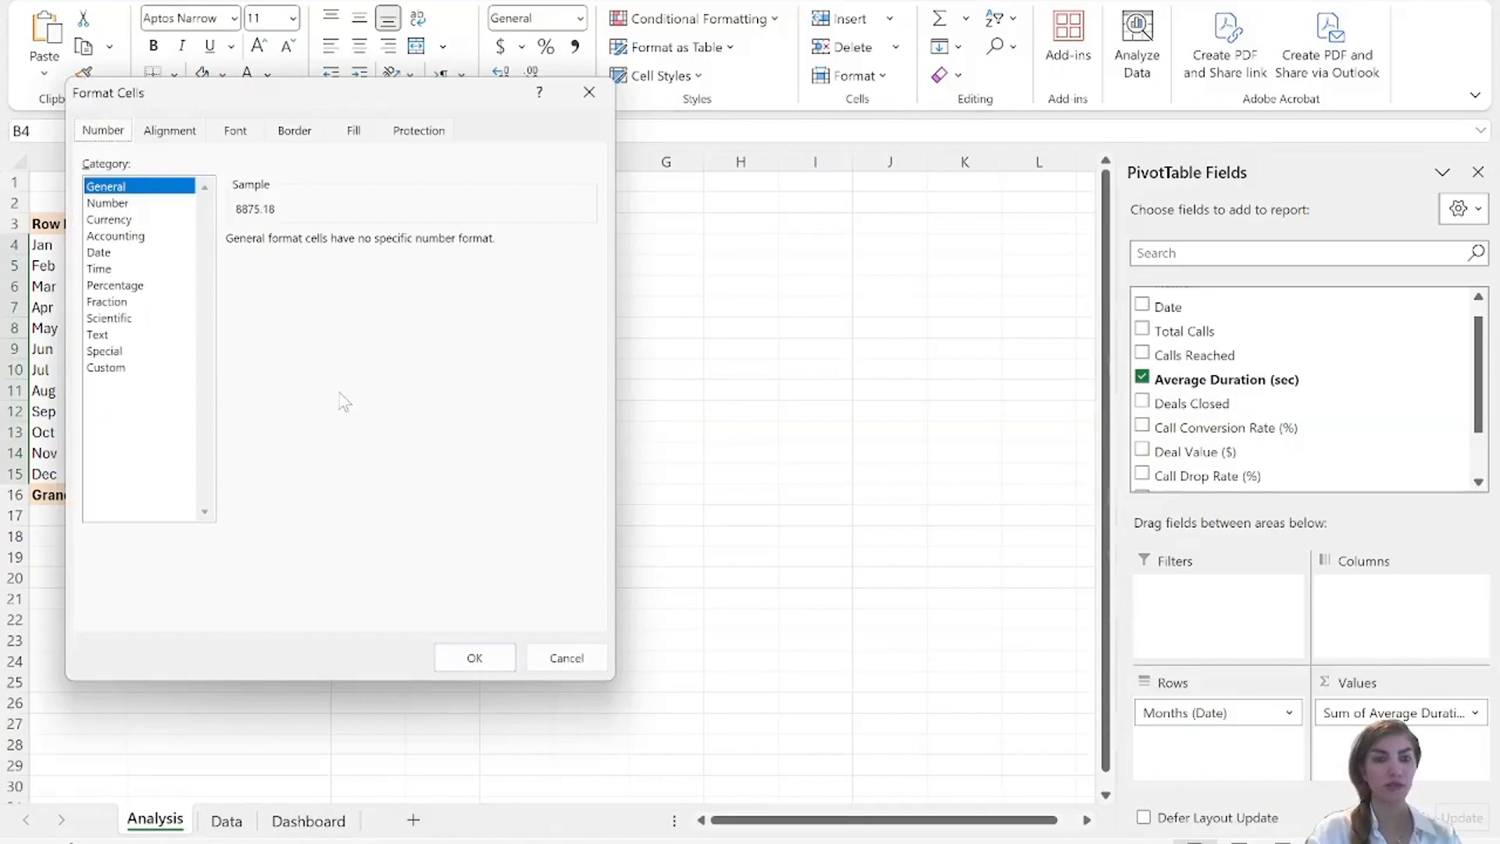
{"action": "left_click", "coordinate": [133, 209]}
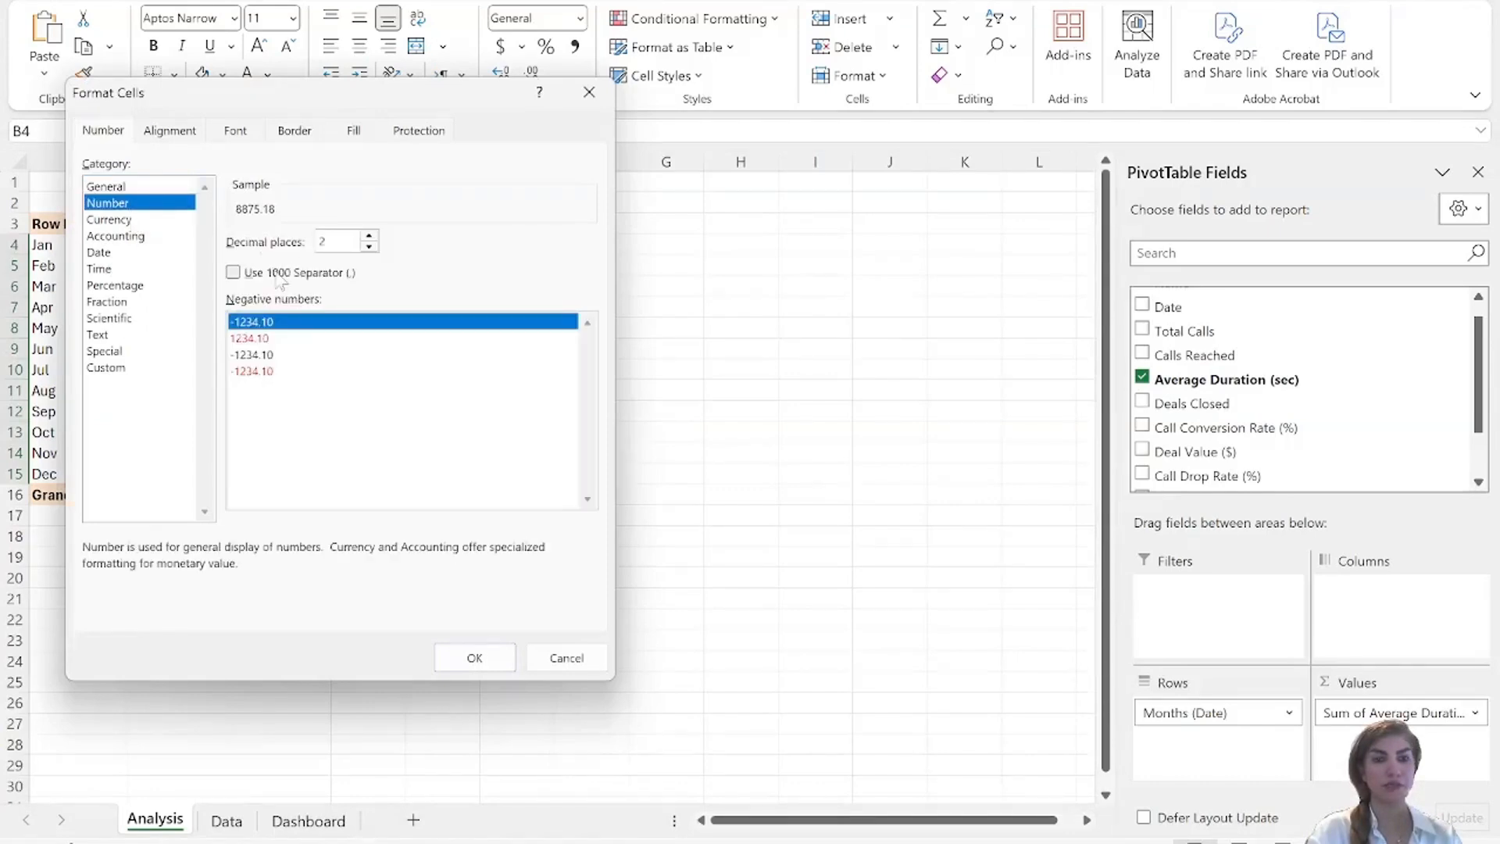
{"action": "left_click", "coordinate": [233, 272]}
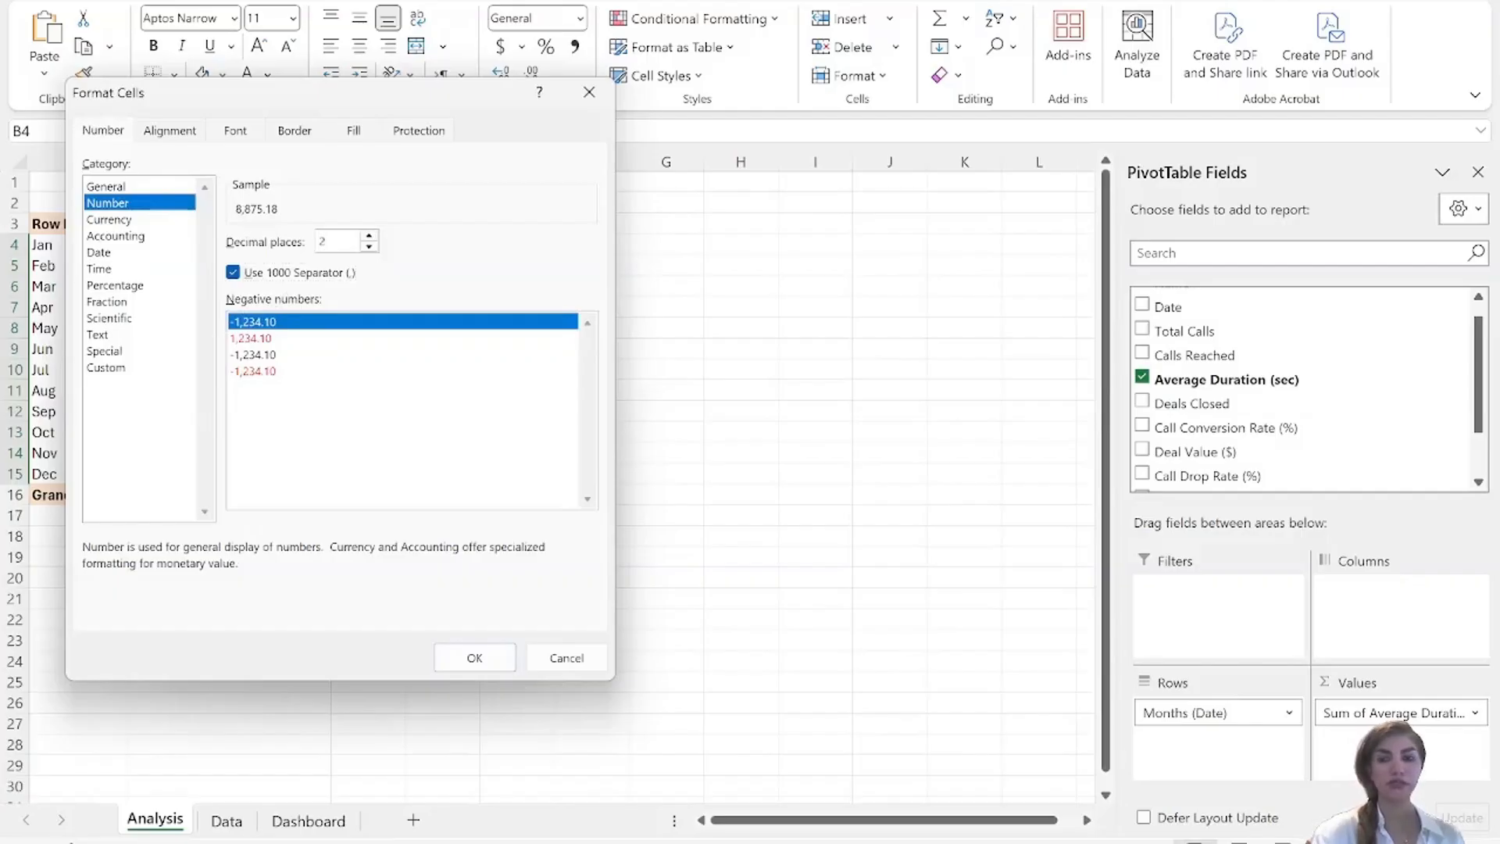
{"action": "key", "text": "BackSpace"}
{"action": "type", "text": "0"}
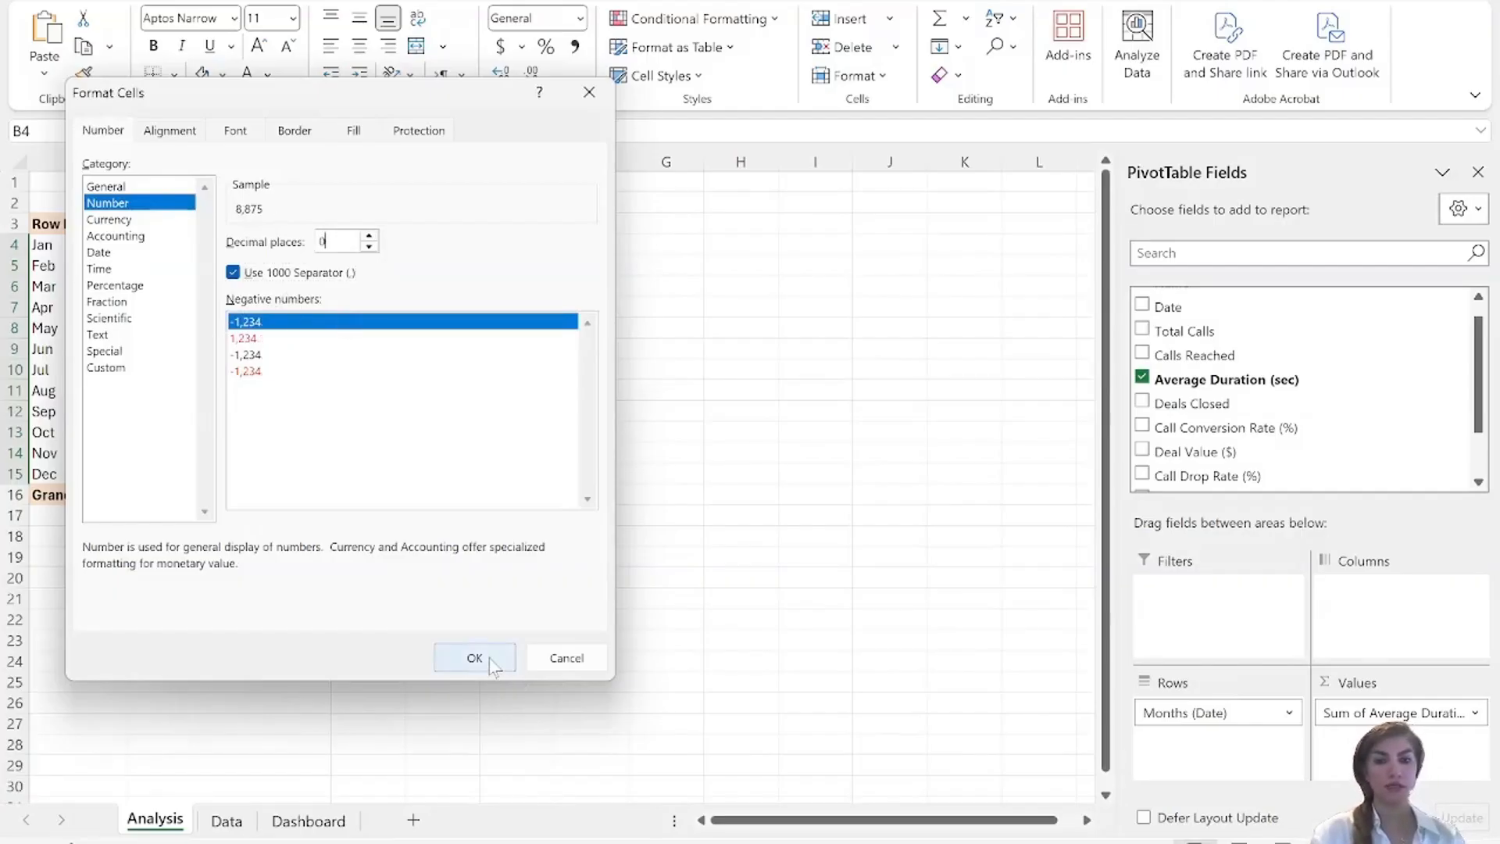
{"action": "left_click", "coordinate": [493, 658]}
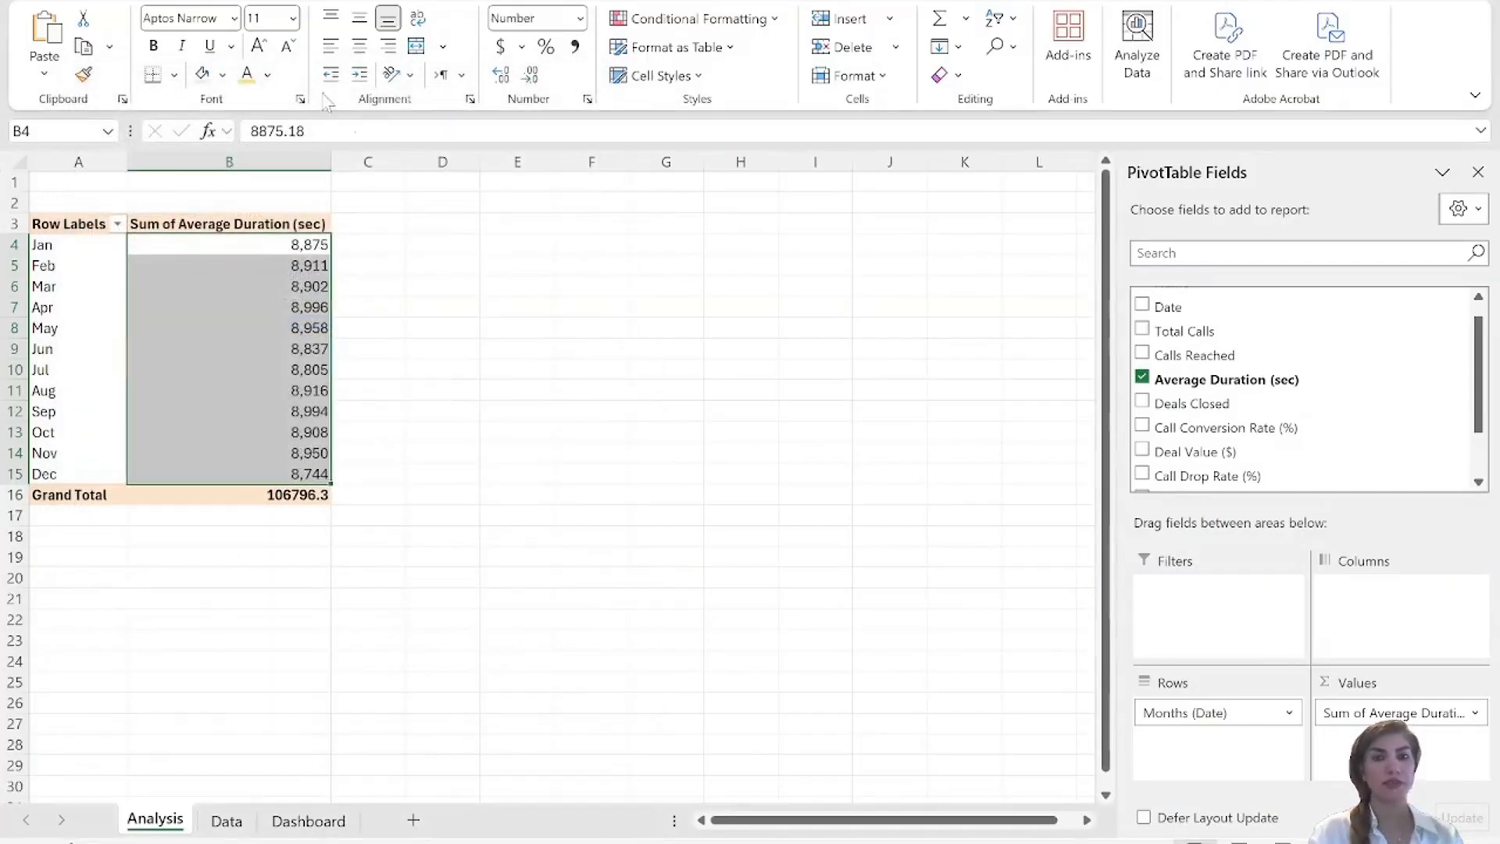
Insert a clustered column PivotChart from the average duration PivotTable and hide all its field buttons.
{"action": "left_click", "coordinate": [139, 1]}
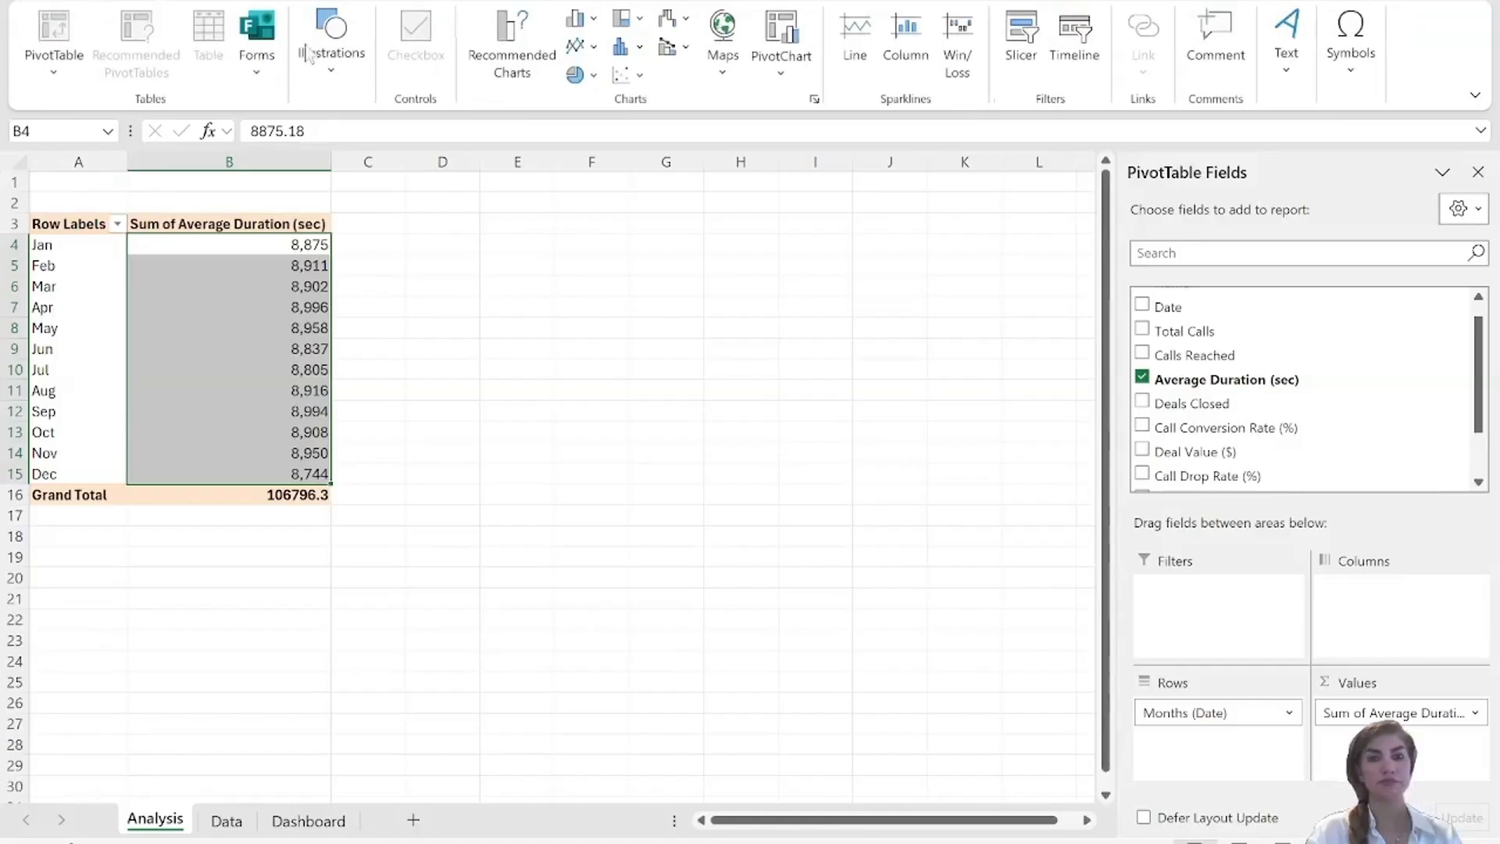
{"action": "left_click", "coordinate": [793, 75]}
{"action": "left_click", "coordinate": [805, 108]}
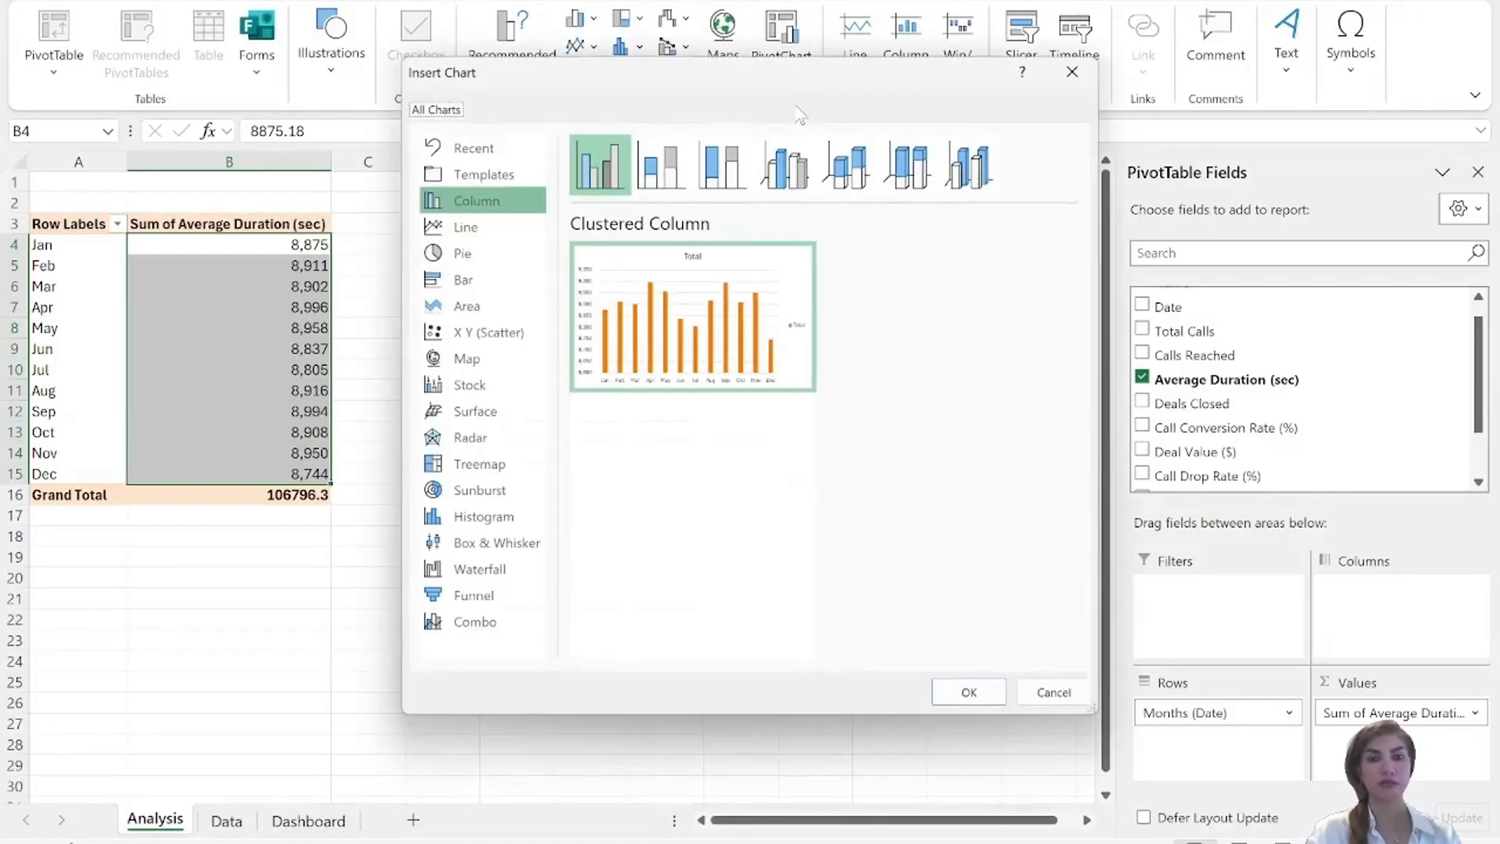
{"action": "left_click", "coordinate": [967, 693]}
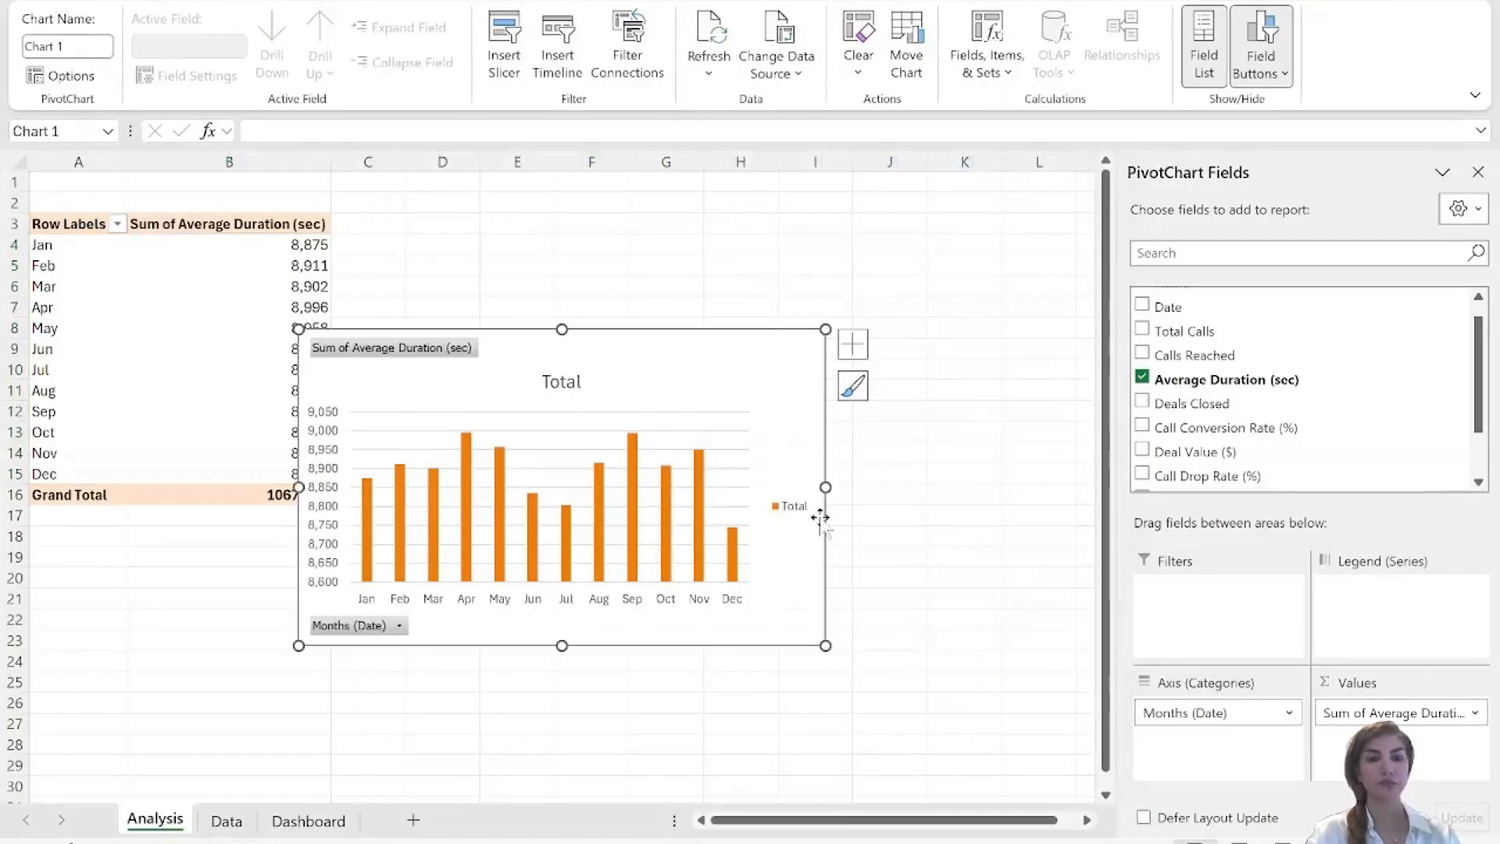
{"action": "right_click", "coordinate": [383, 350]}
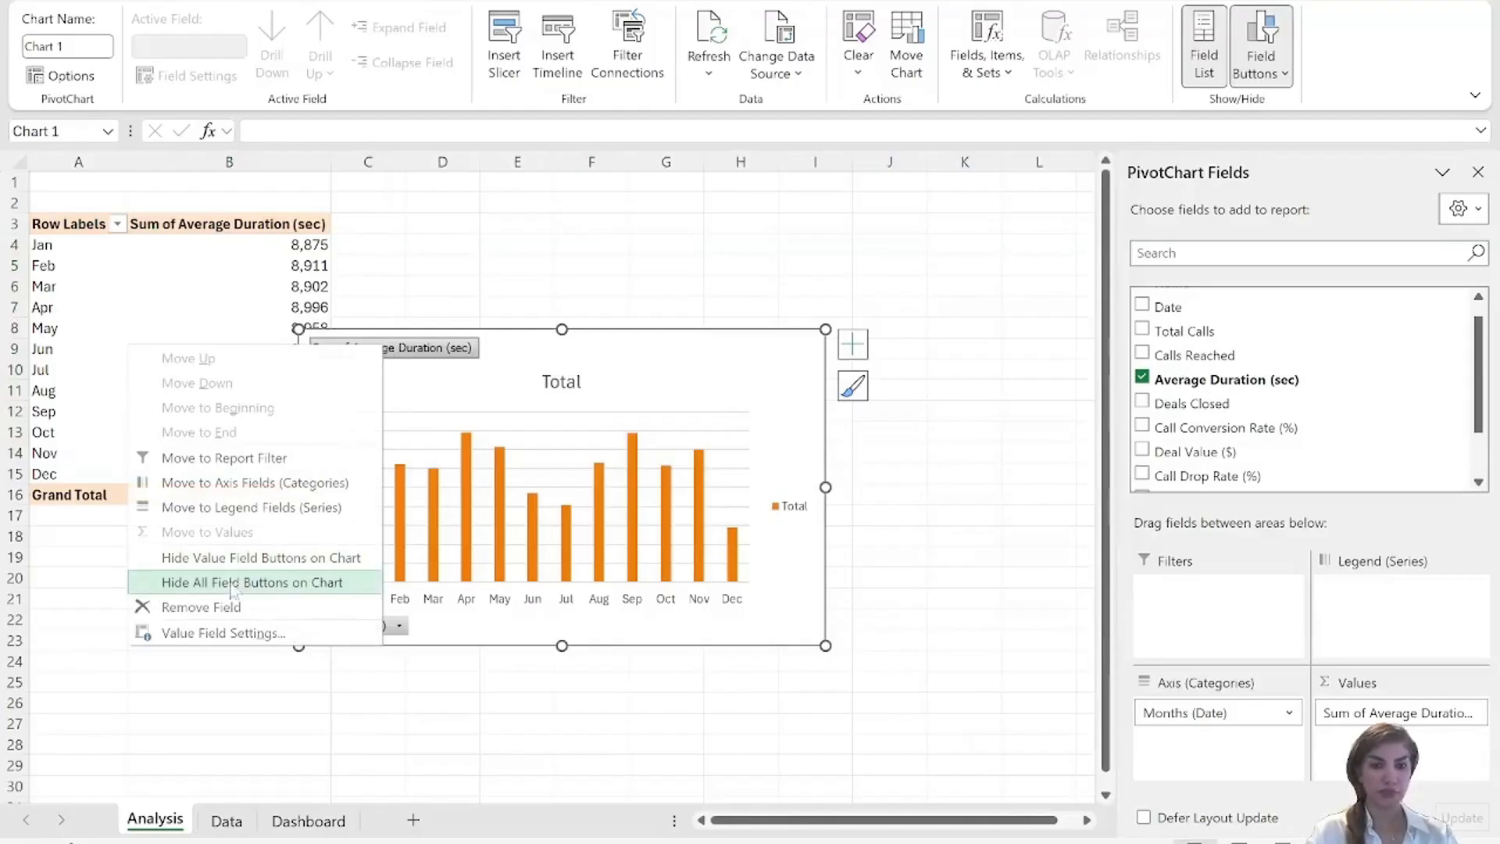
{"action": "left_click", "coordinate": [261, 583]}
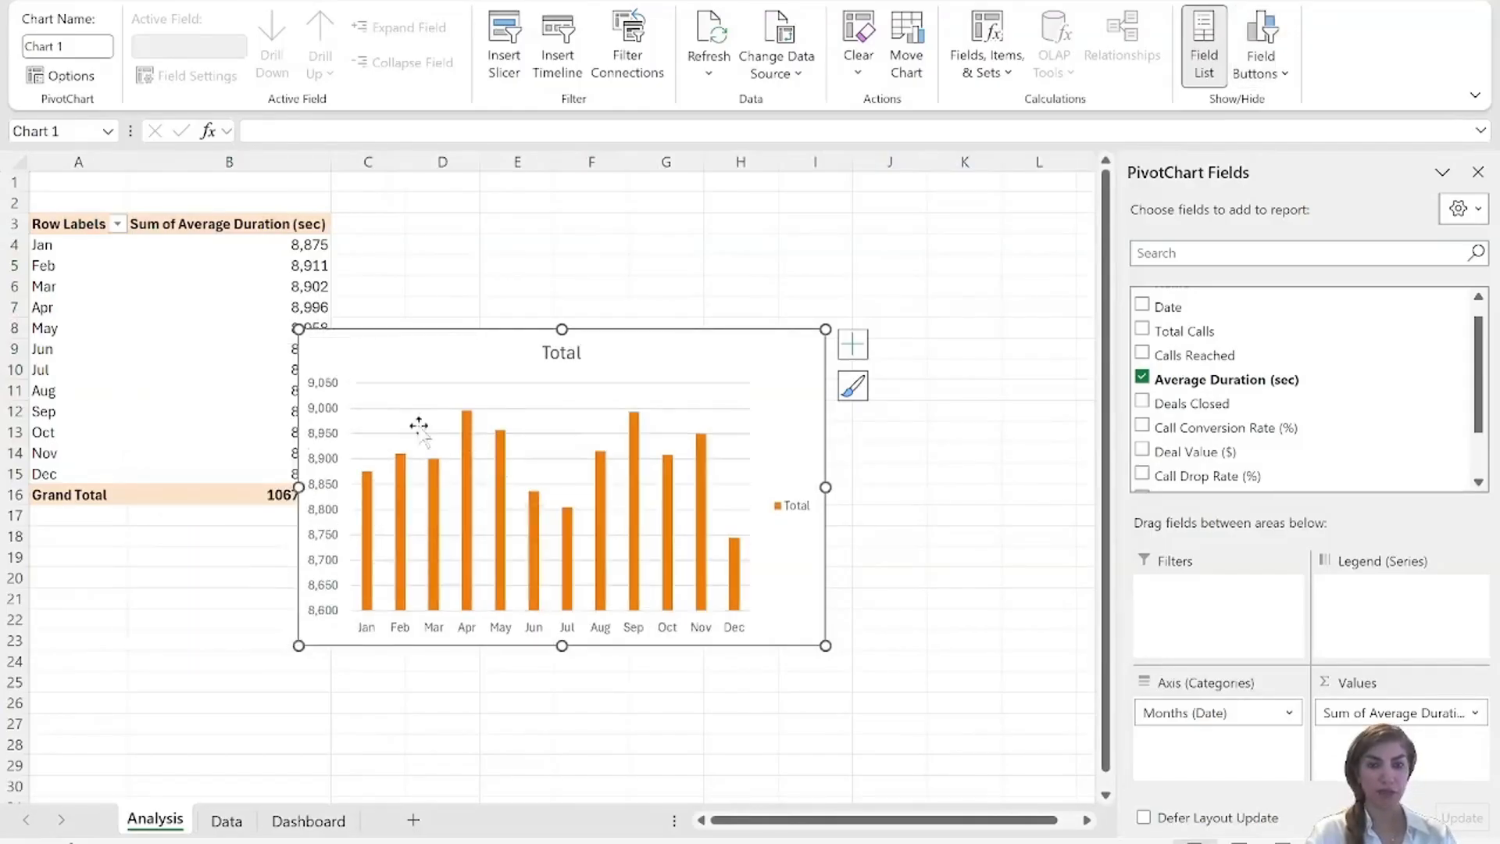
Set the minimum bound of the average duration chart's vertical axis to 0.
{"action": "right_click", "coordinate": [327, 408]}
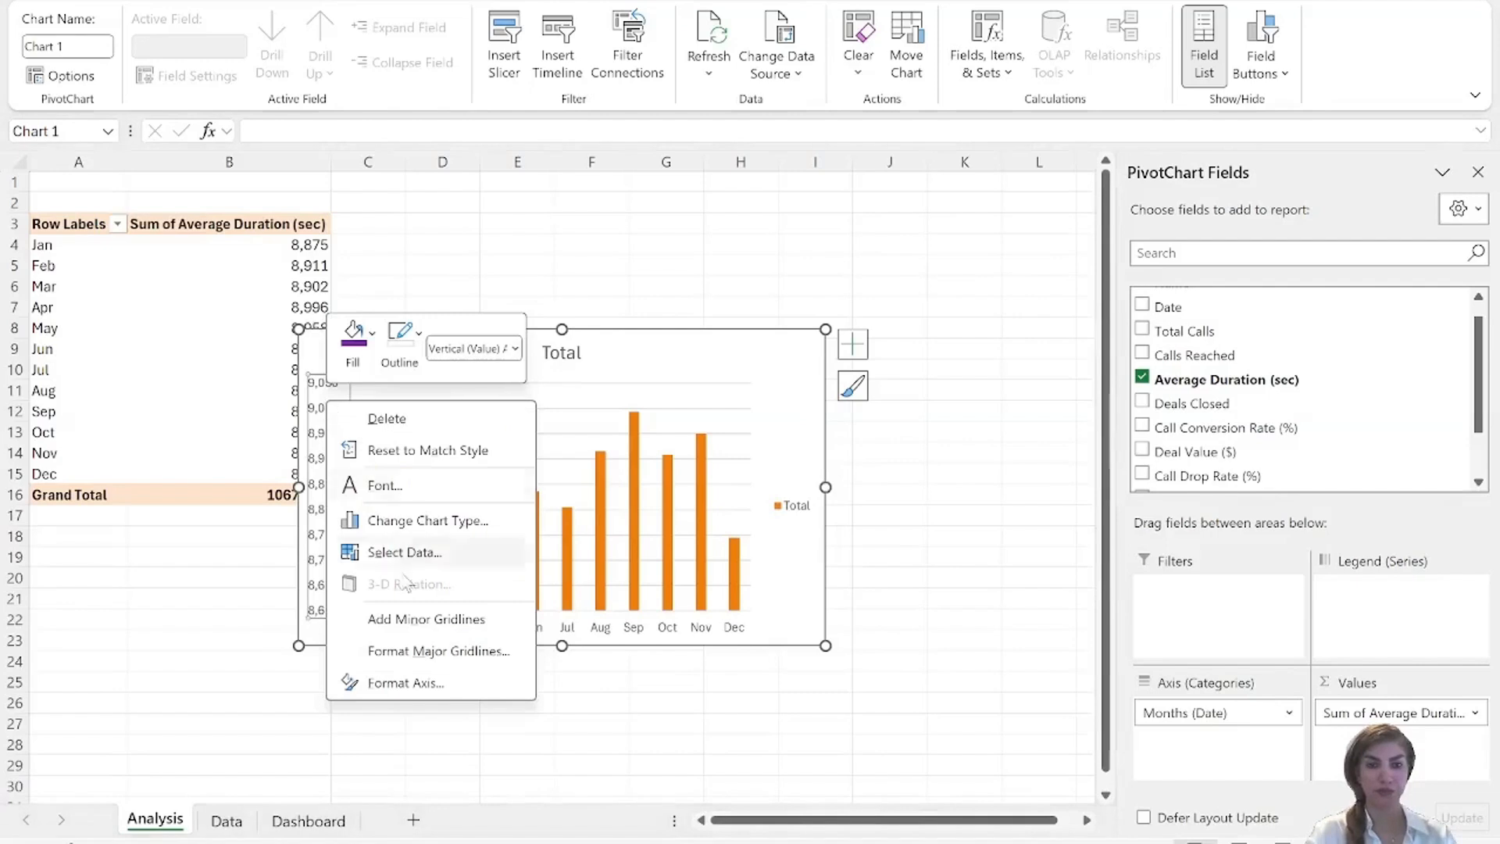
{"action": "left_click", "coordinate": [402, 654]}
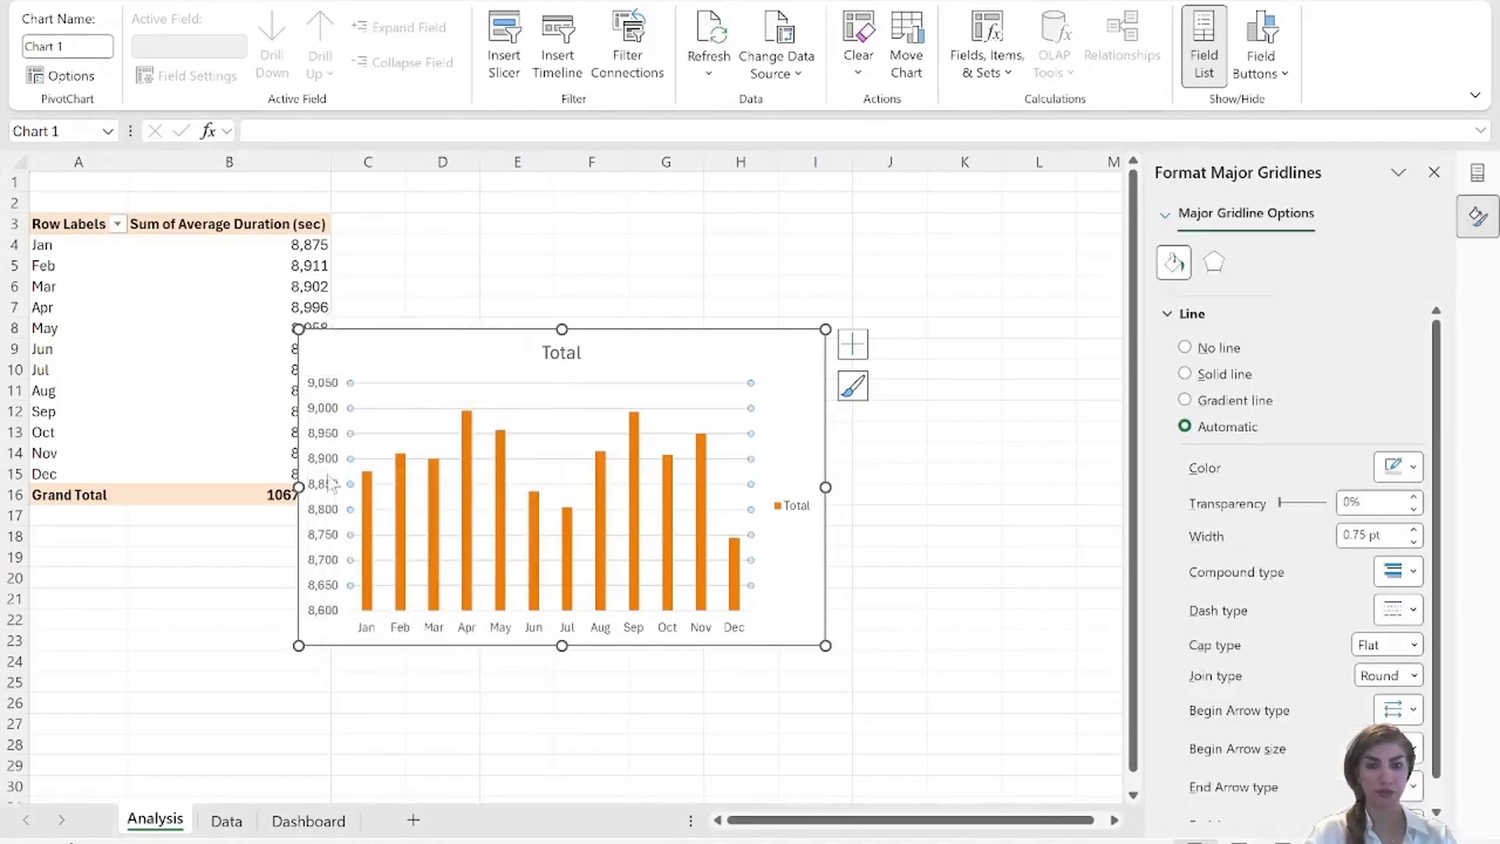
{"action": "right_click", "coordinate": [321, 471]}
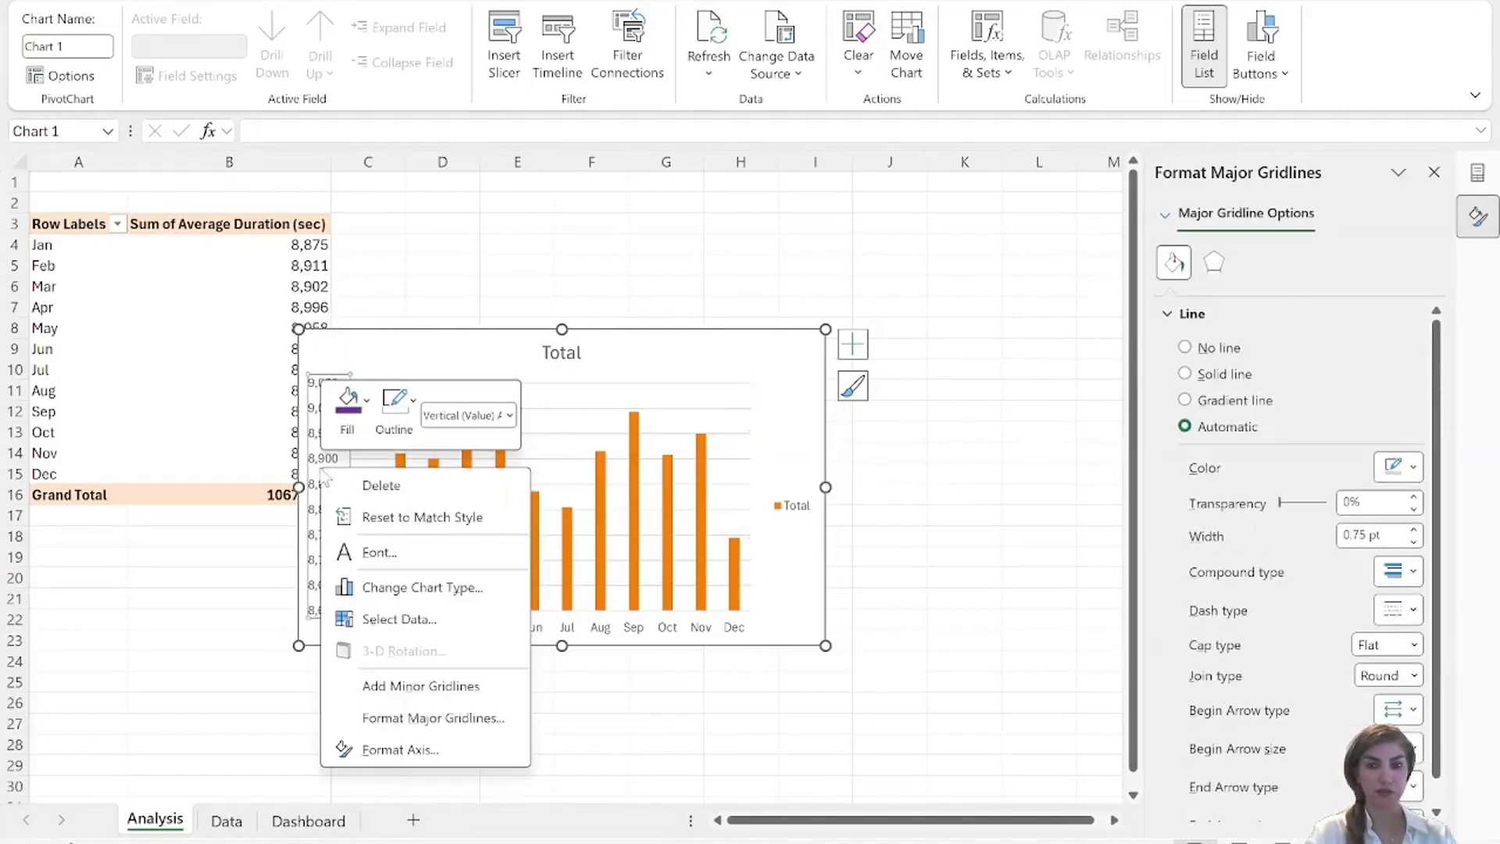
{"action": "left_click", "coordinate": [400, 750]}
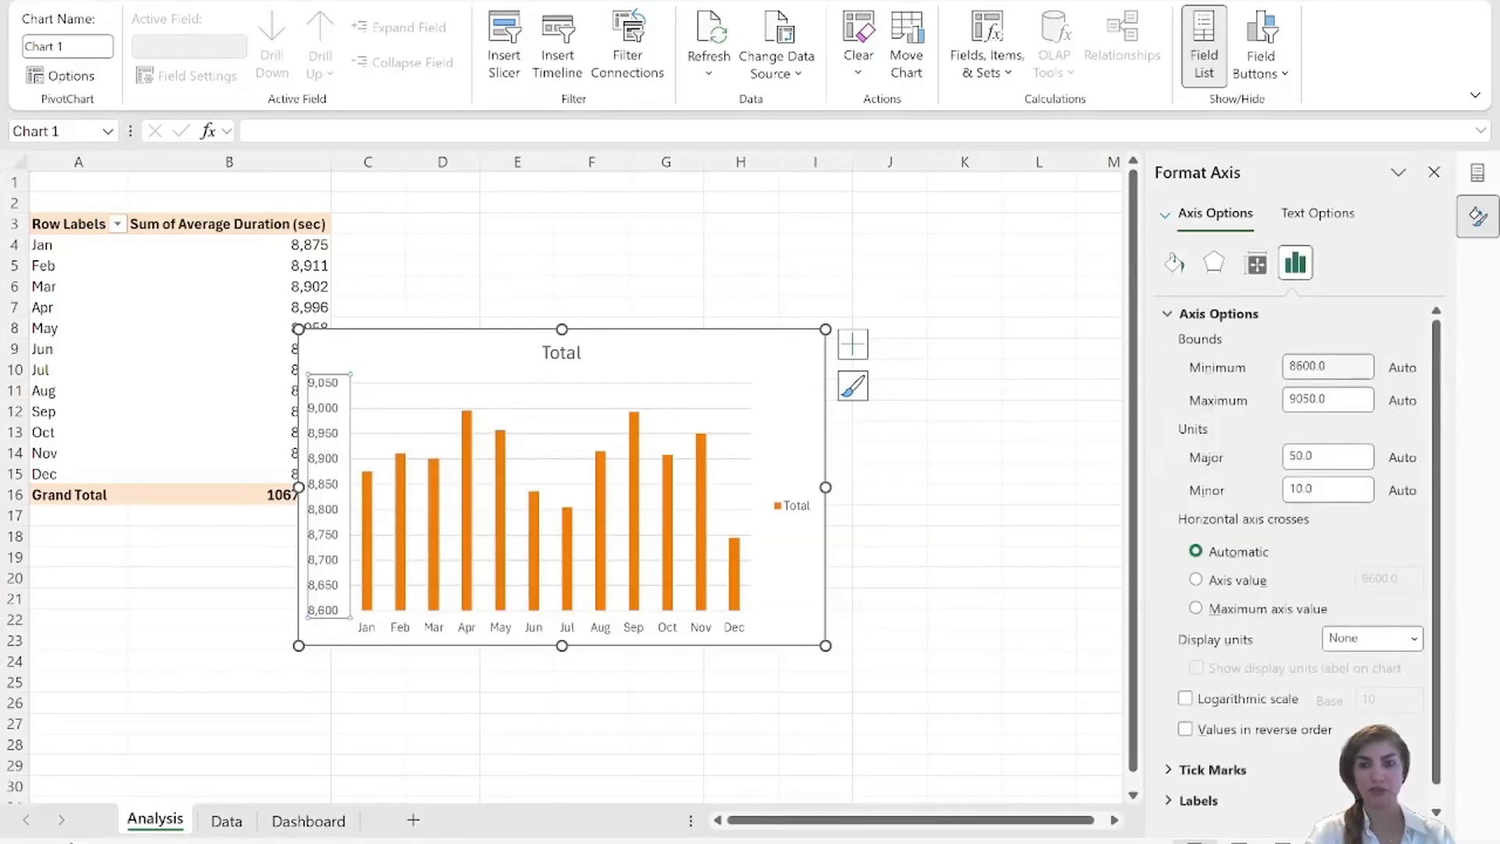
{"action": "double_click", "coordinate": [1328, 365]}
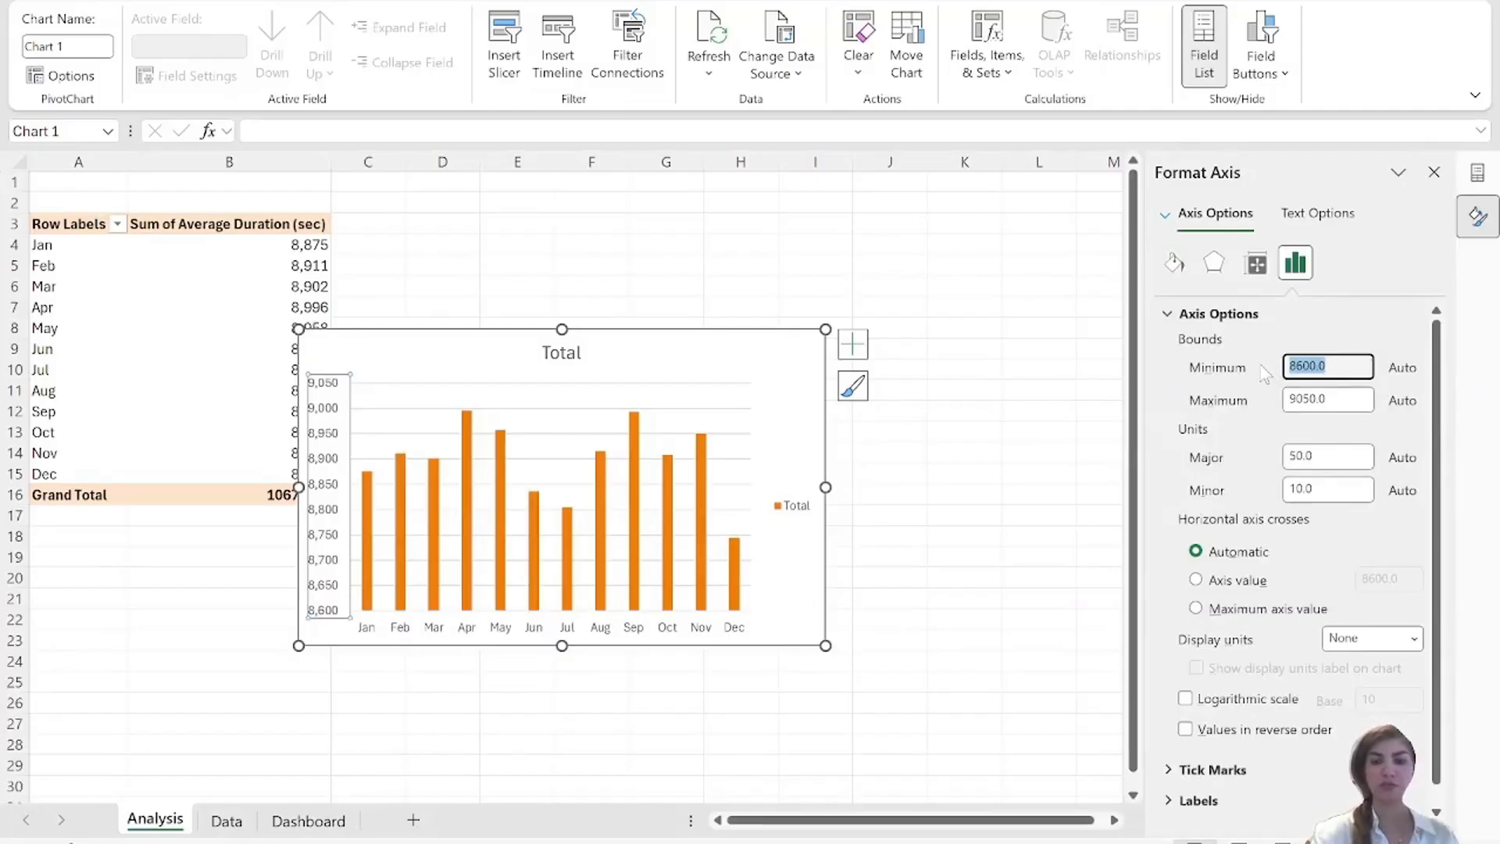
{"action": "type", "text": "0"}
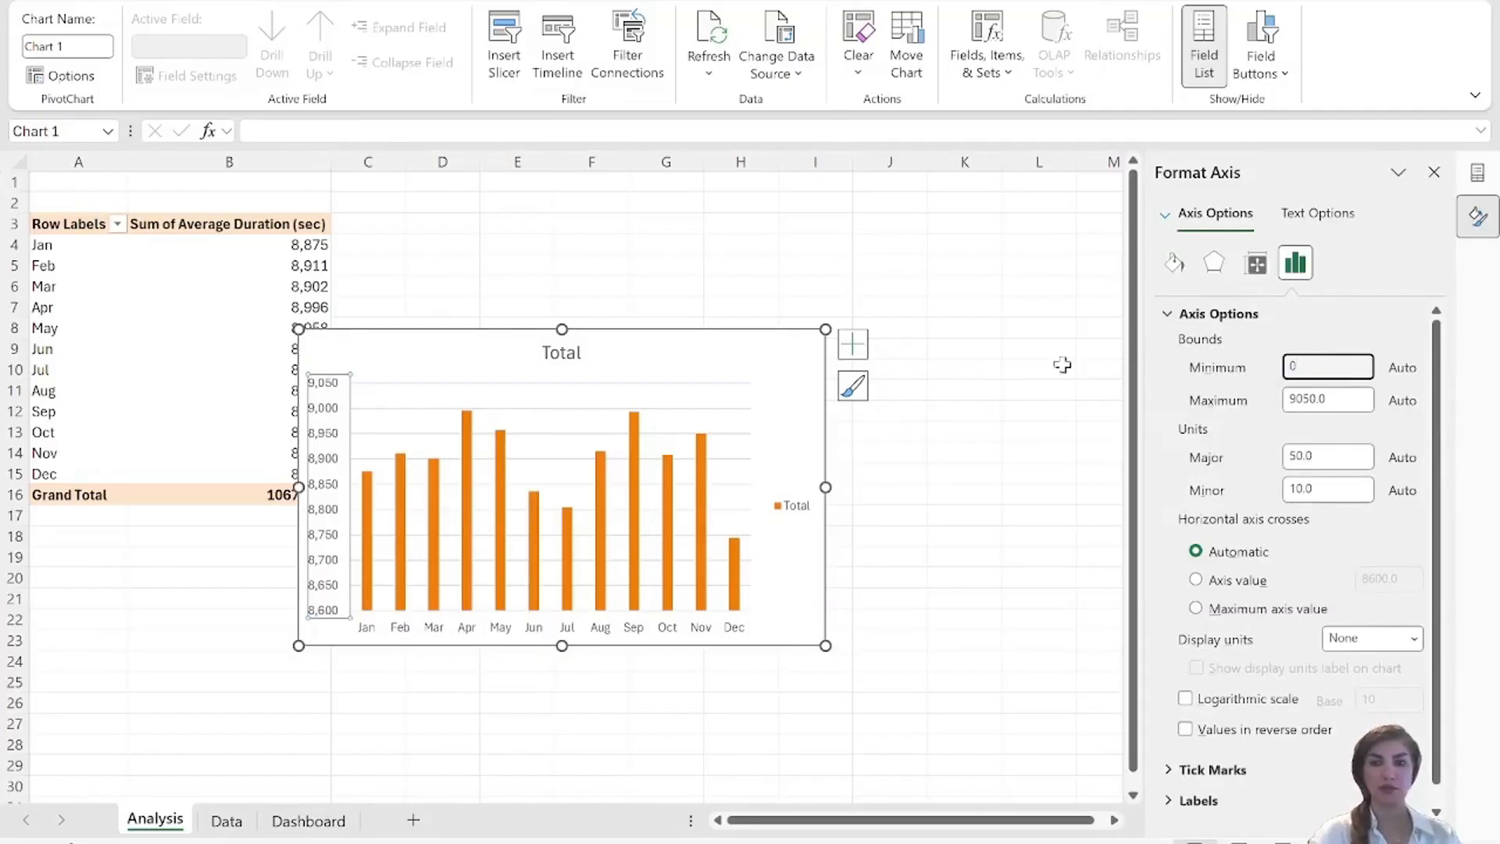
{"action": "left_click", "coordinate": [992, 371]}
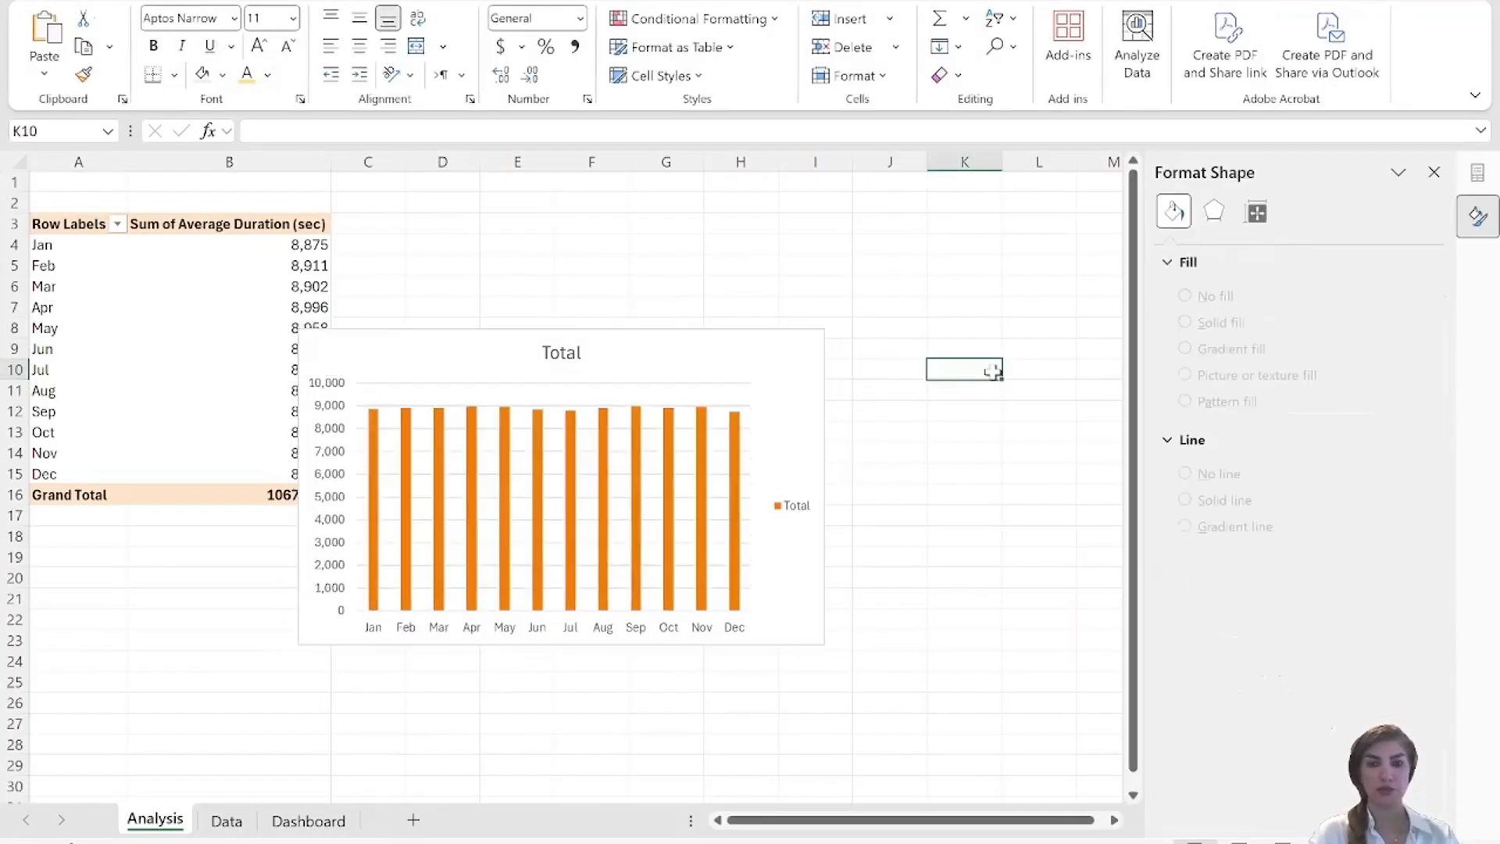
Remove the gridlines and the legend from the average duration chart.
{"action": "left_click", "coordinate": [853, 346]}
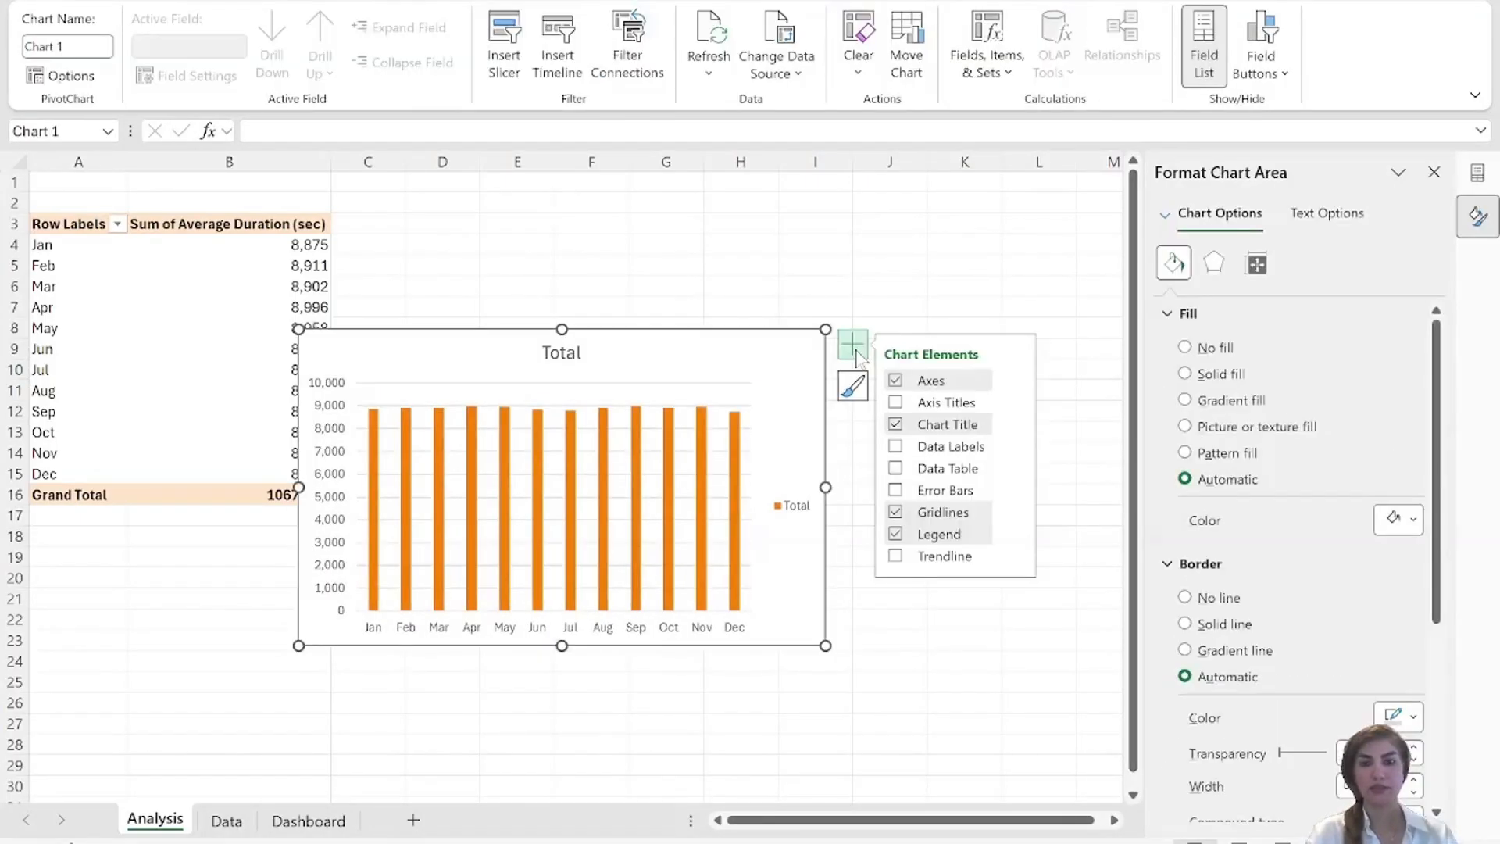
{"action": "left_click", "coordinate": [896, 514]}
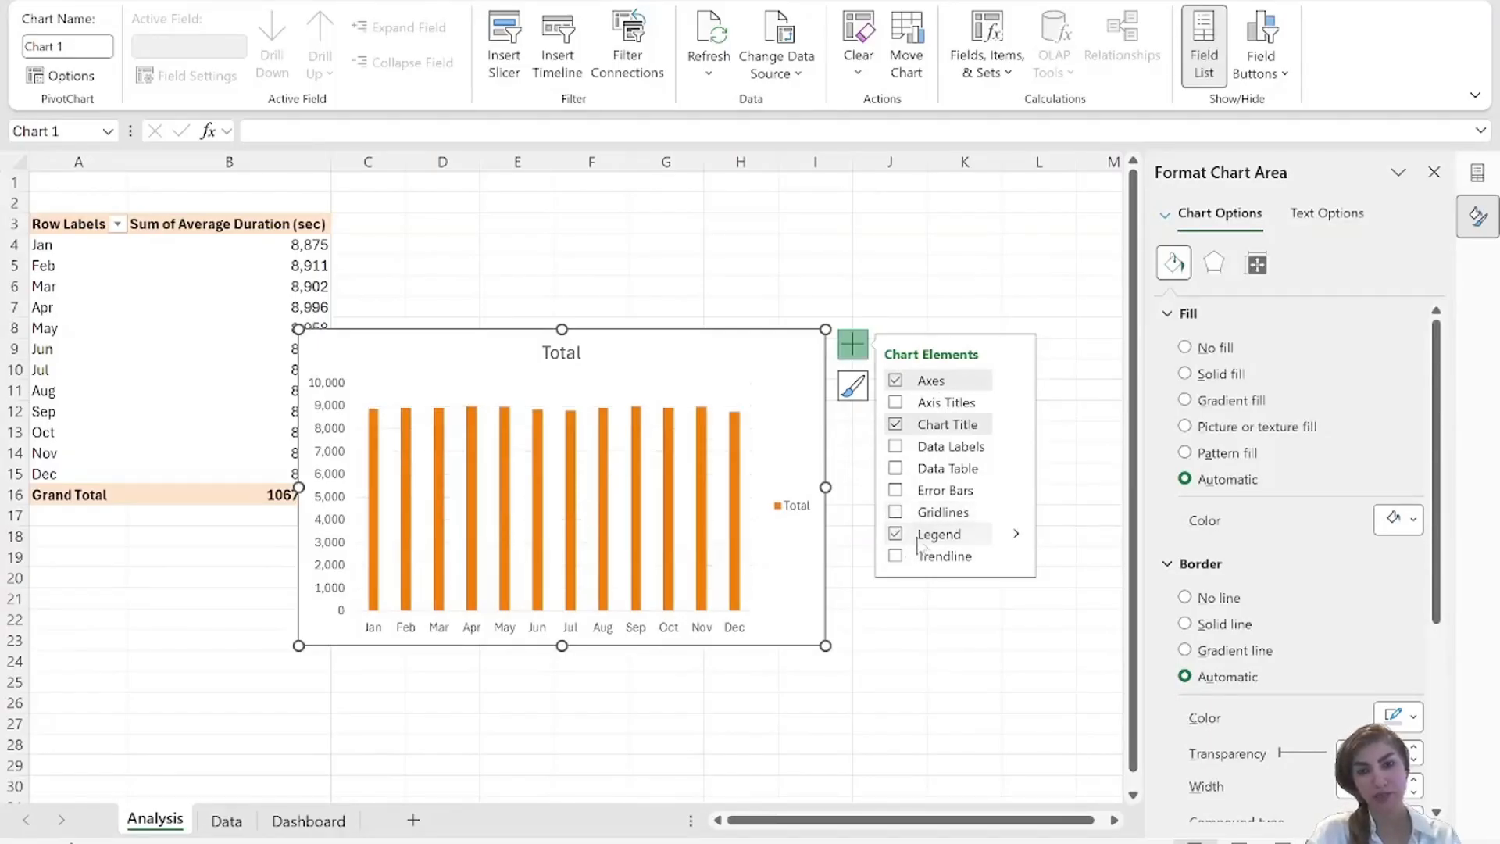
{"action": "left_click", "coordinate": [1015, 536]}
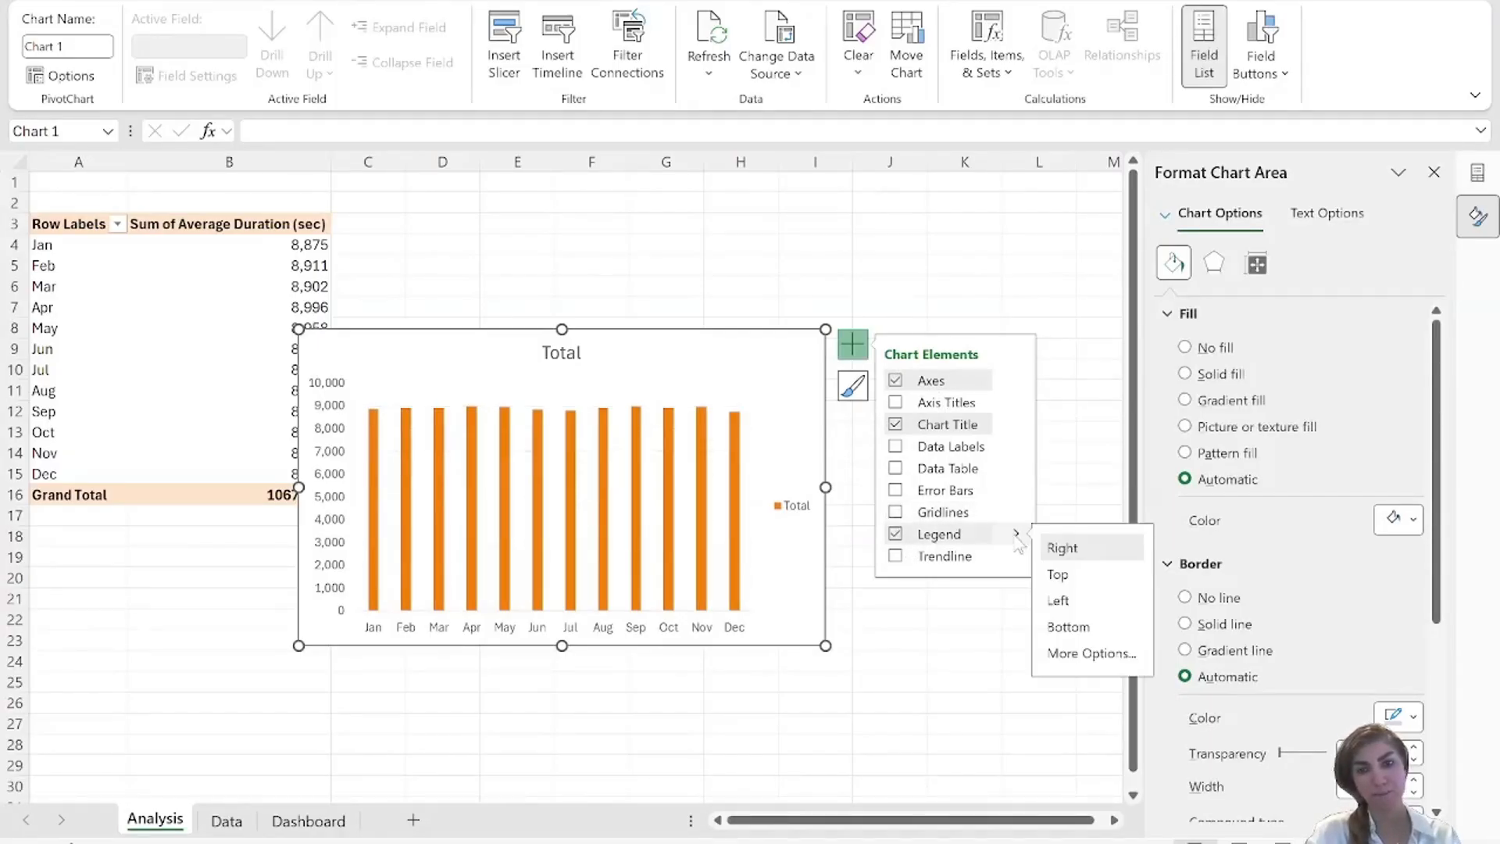
{"action": "left_click", "coordinate": [896, 535]}
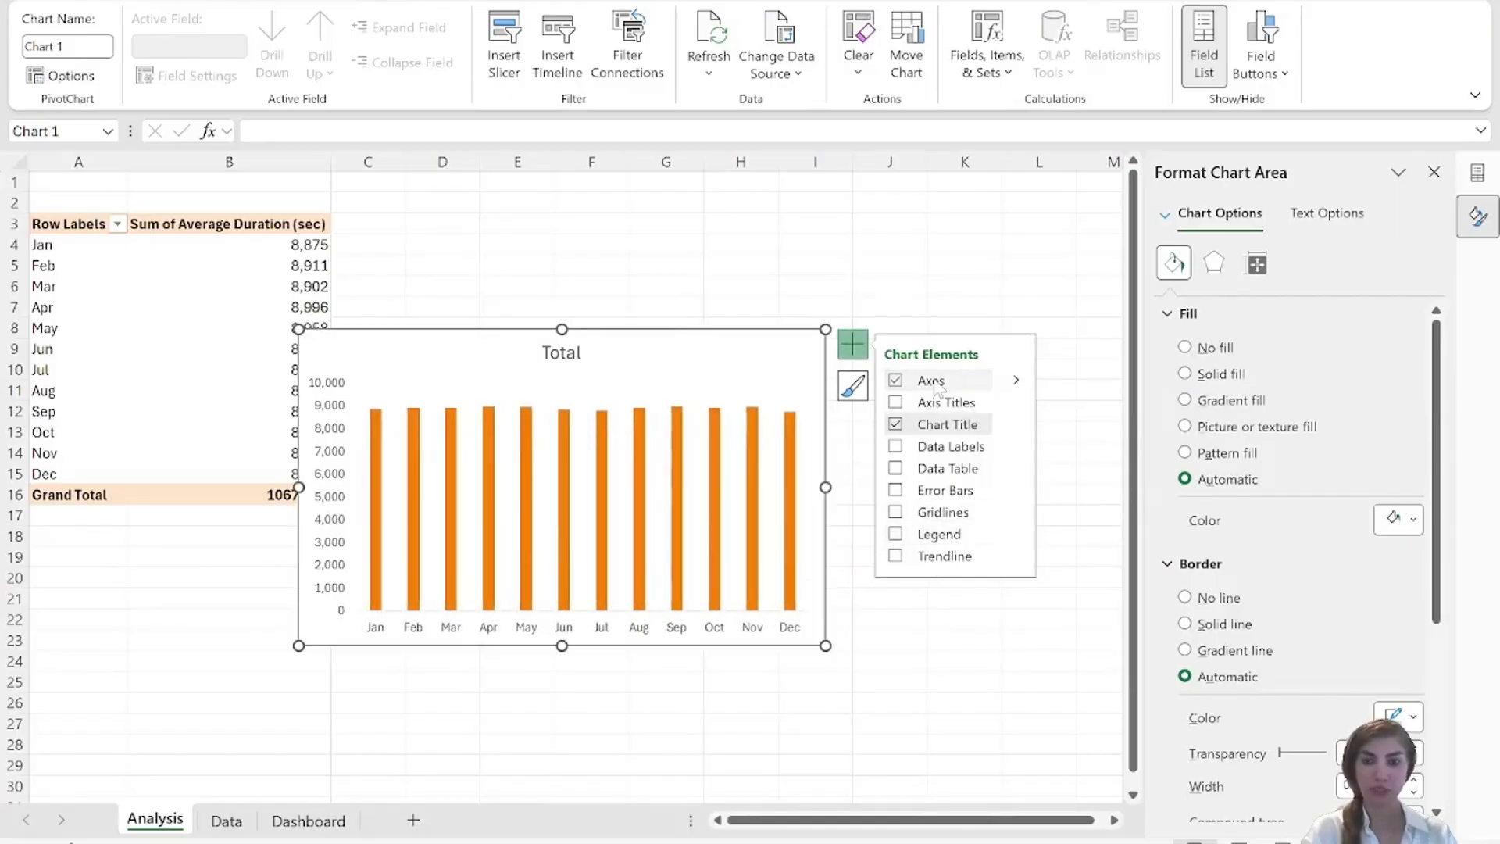
Hide the primary vertical axis of the average duration chart and add data labels at the Inside End position.
{"action": "left_click", "coordinate": [1016, 380]}
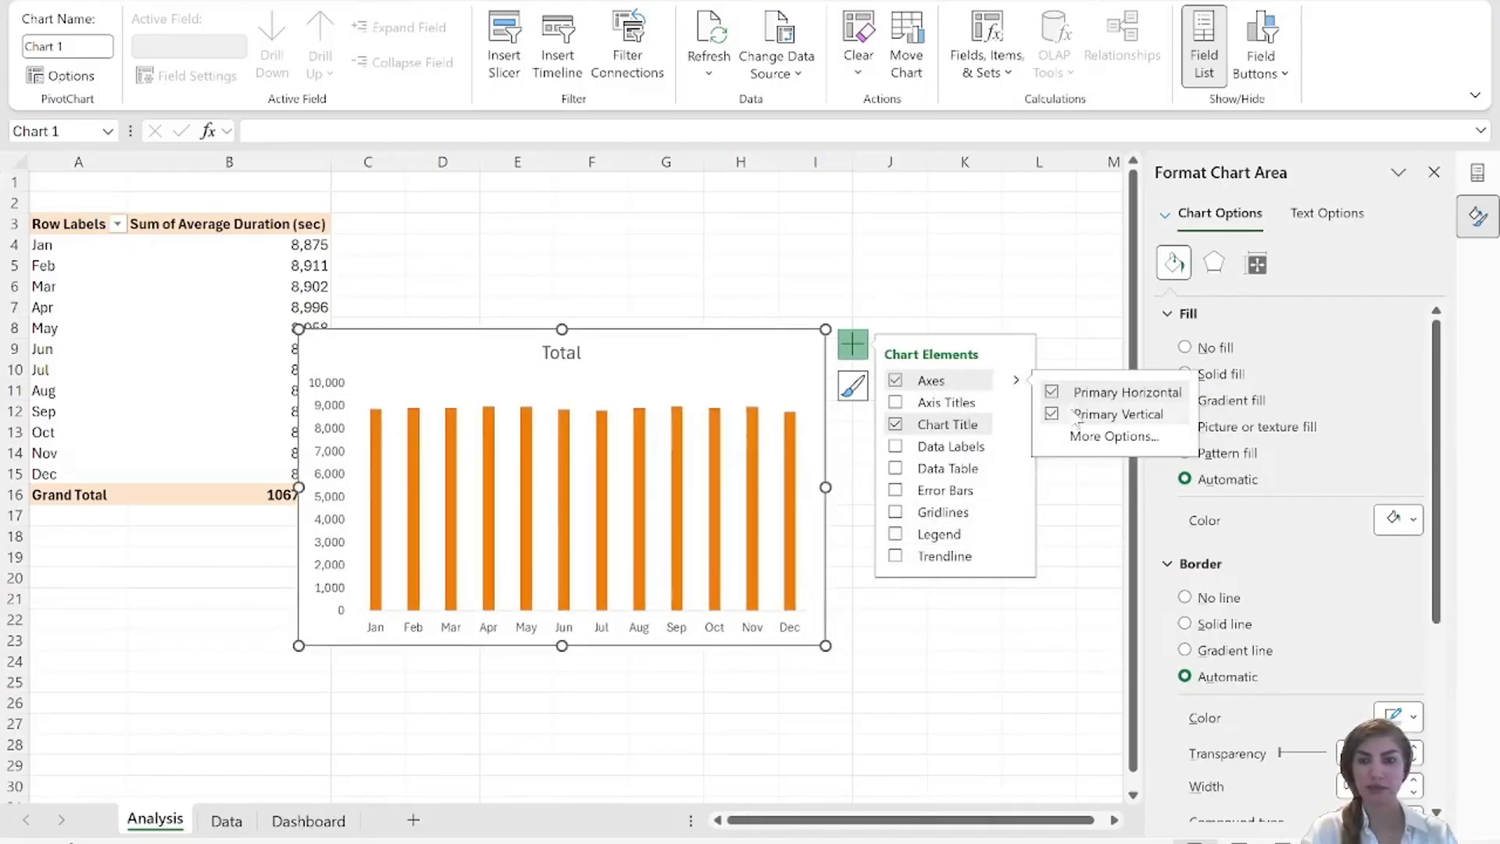
{"action": "left_click", "coordinate": [1053, 415]}
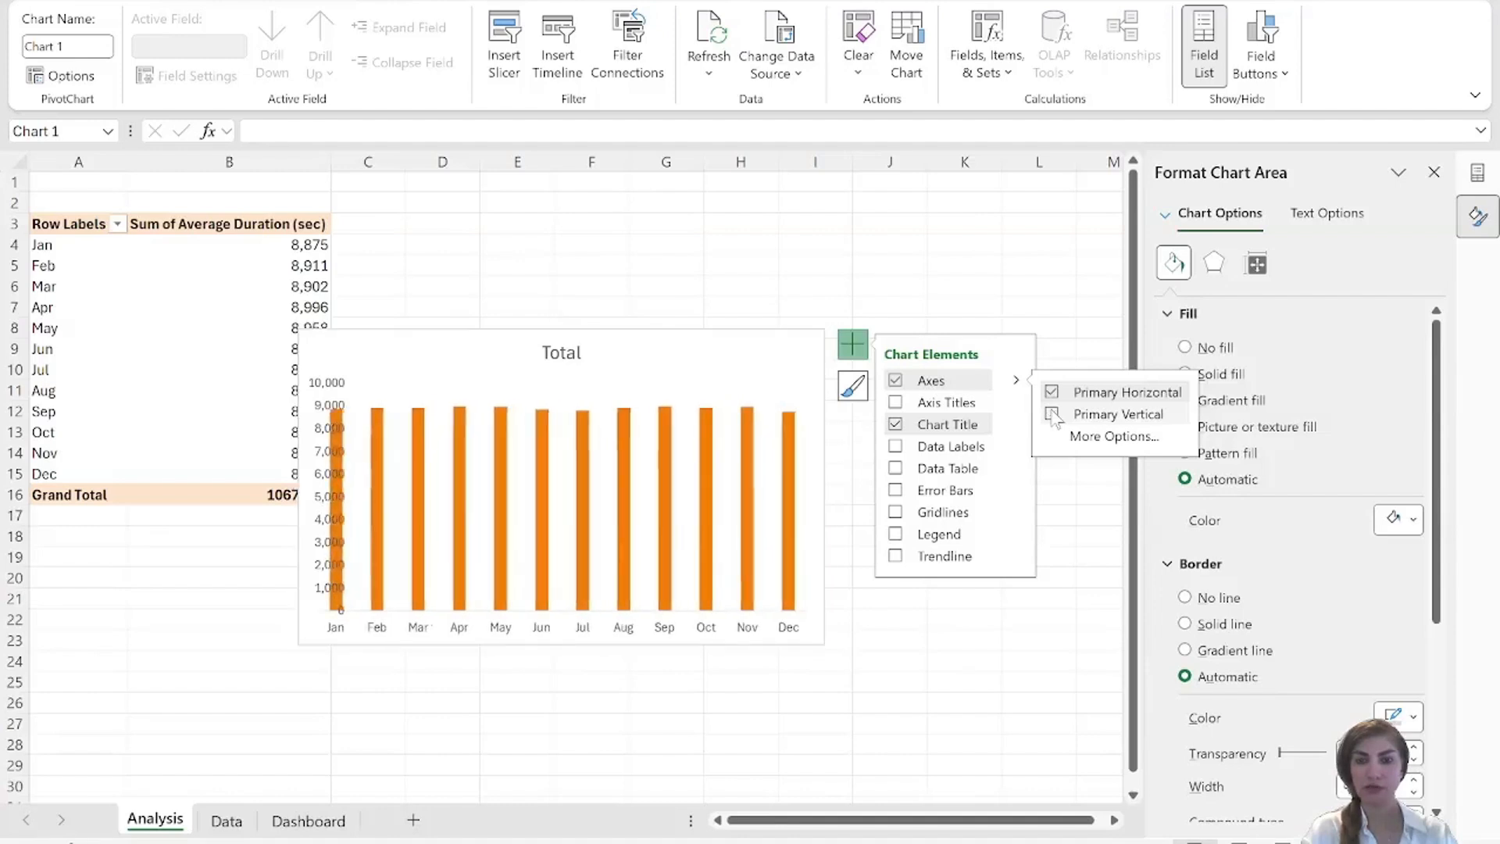
{"action": "left_click", "coordinate": [1016, 445]}
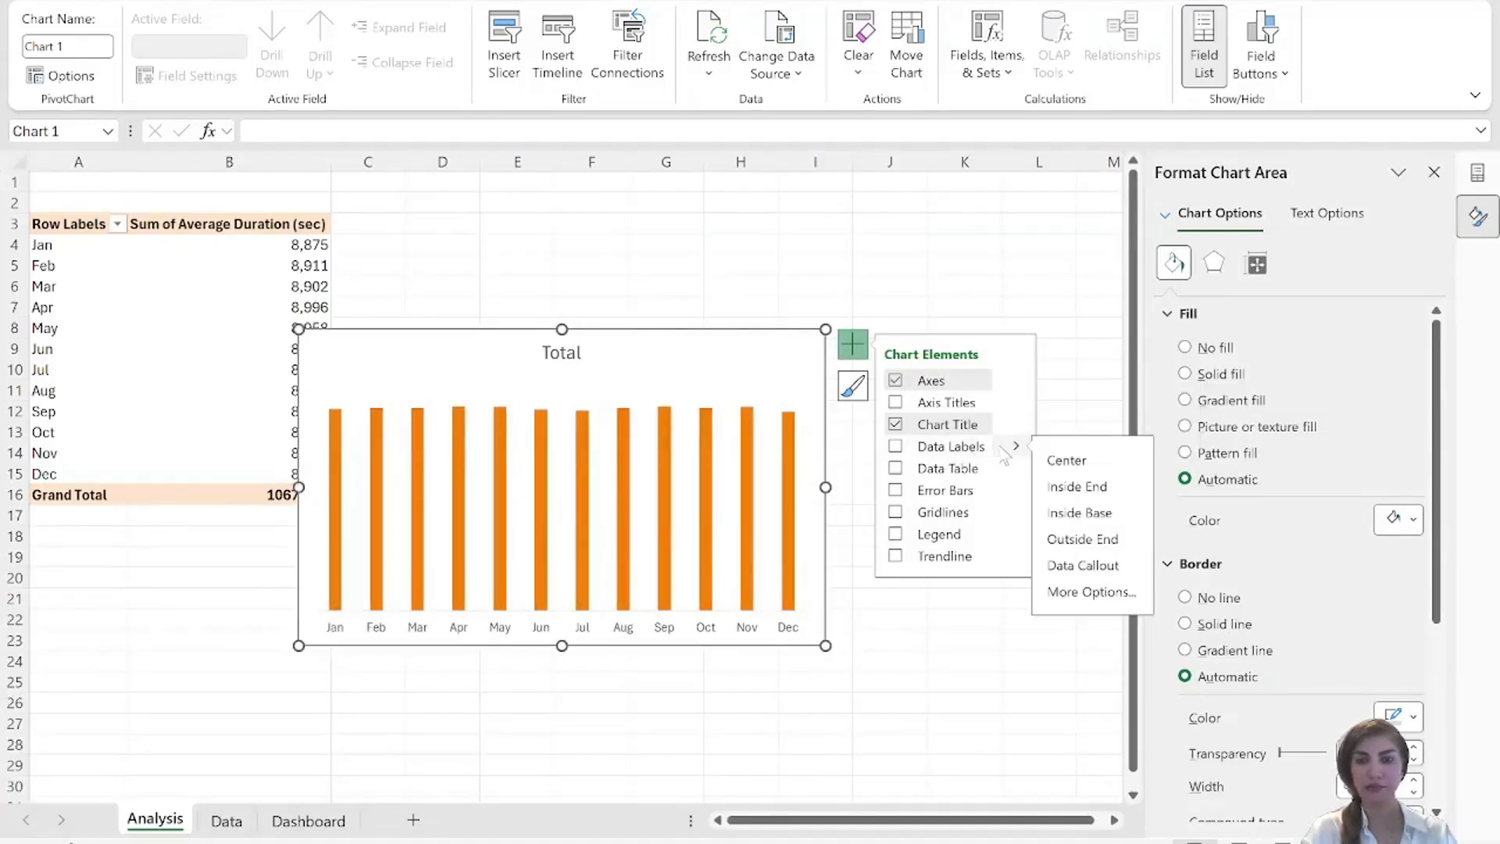
{"action": "left_click", "coordinate": [1096, 489]}
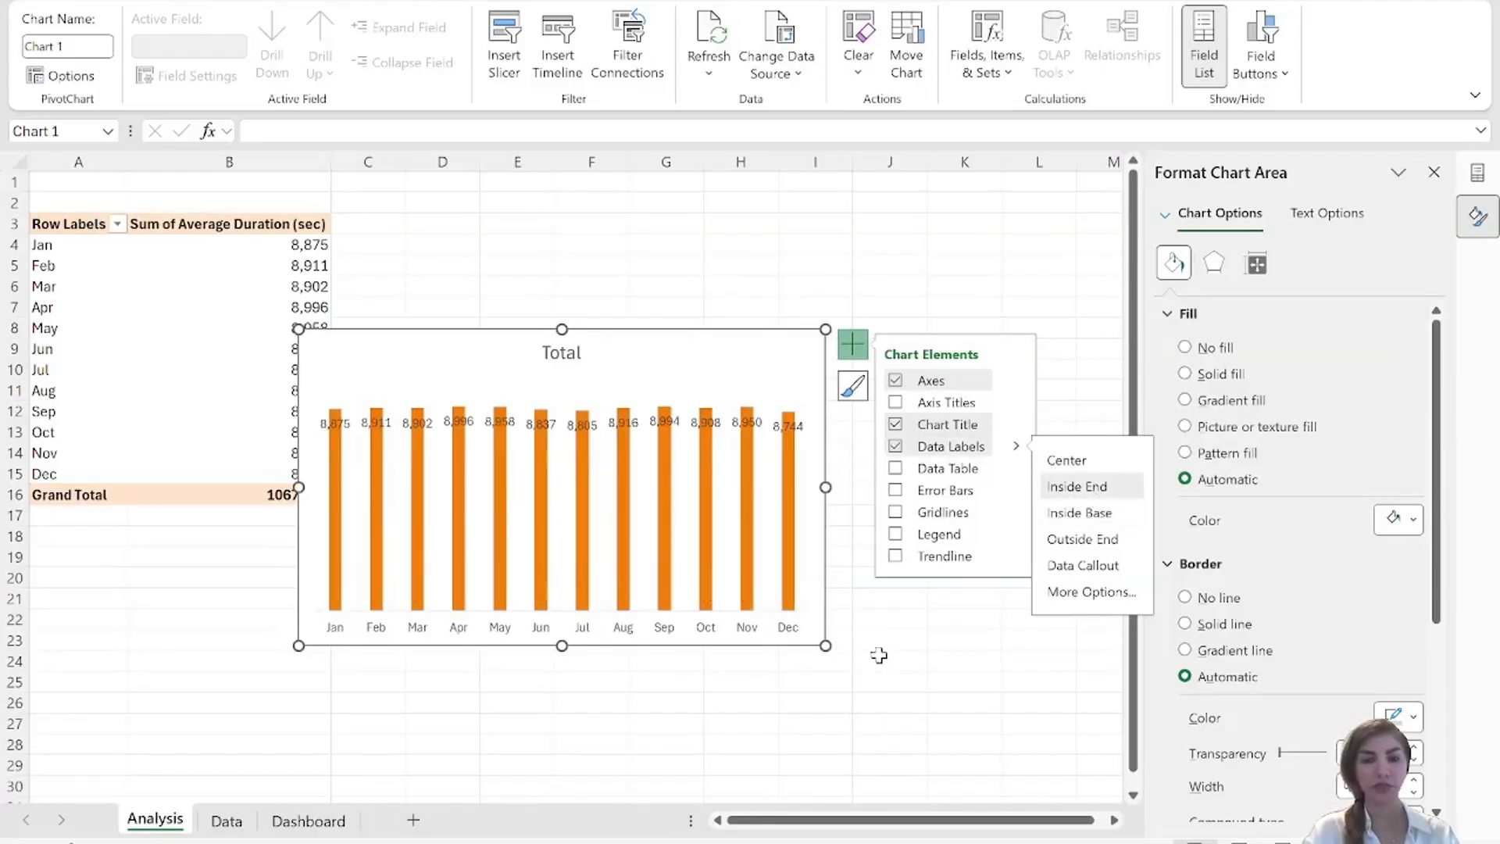
Set the gap width of the average duration chart's columns to 50%.
{"action": "left_click", "coordinate": [345, 442]}
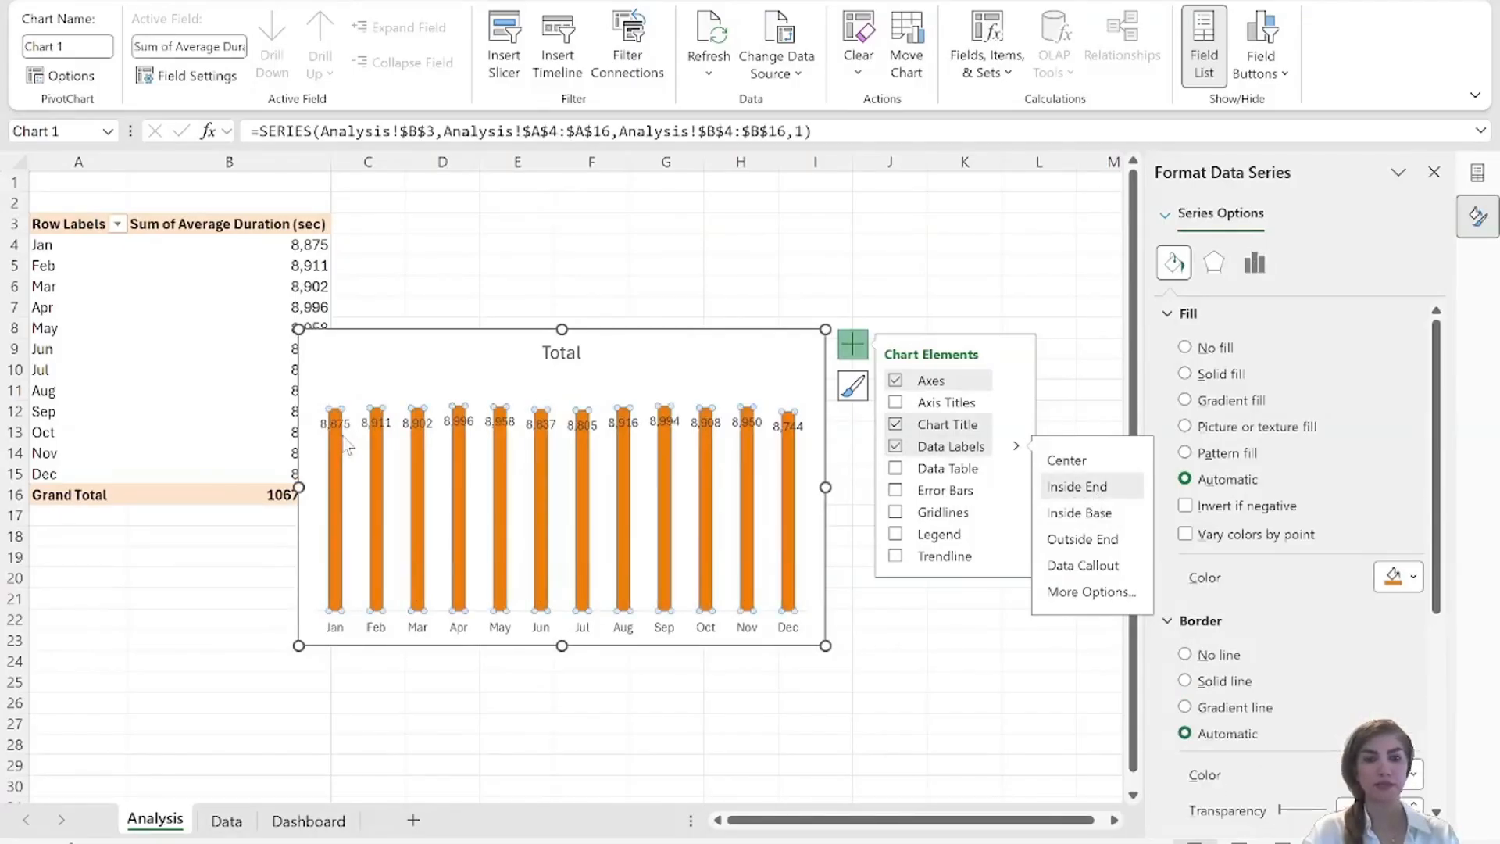
{"action": "left_click", "coordinate": [1254, 264]}
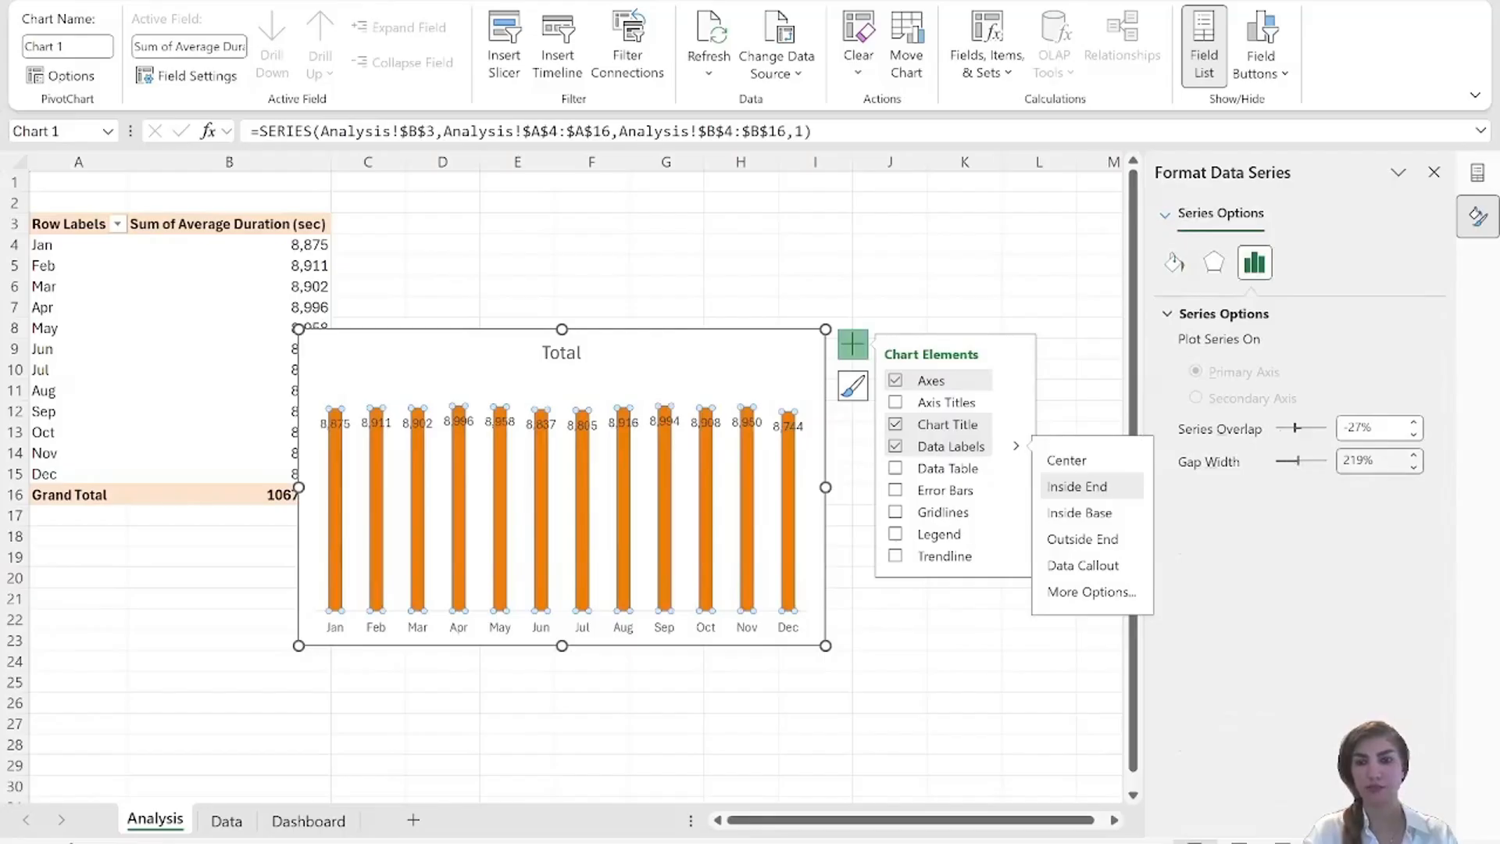
{"action": "double_click", "coordinate": [1345, 461]}
{"action": "type", "text": "50"}
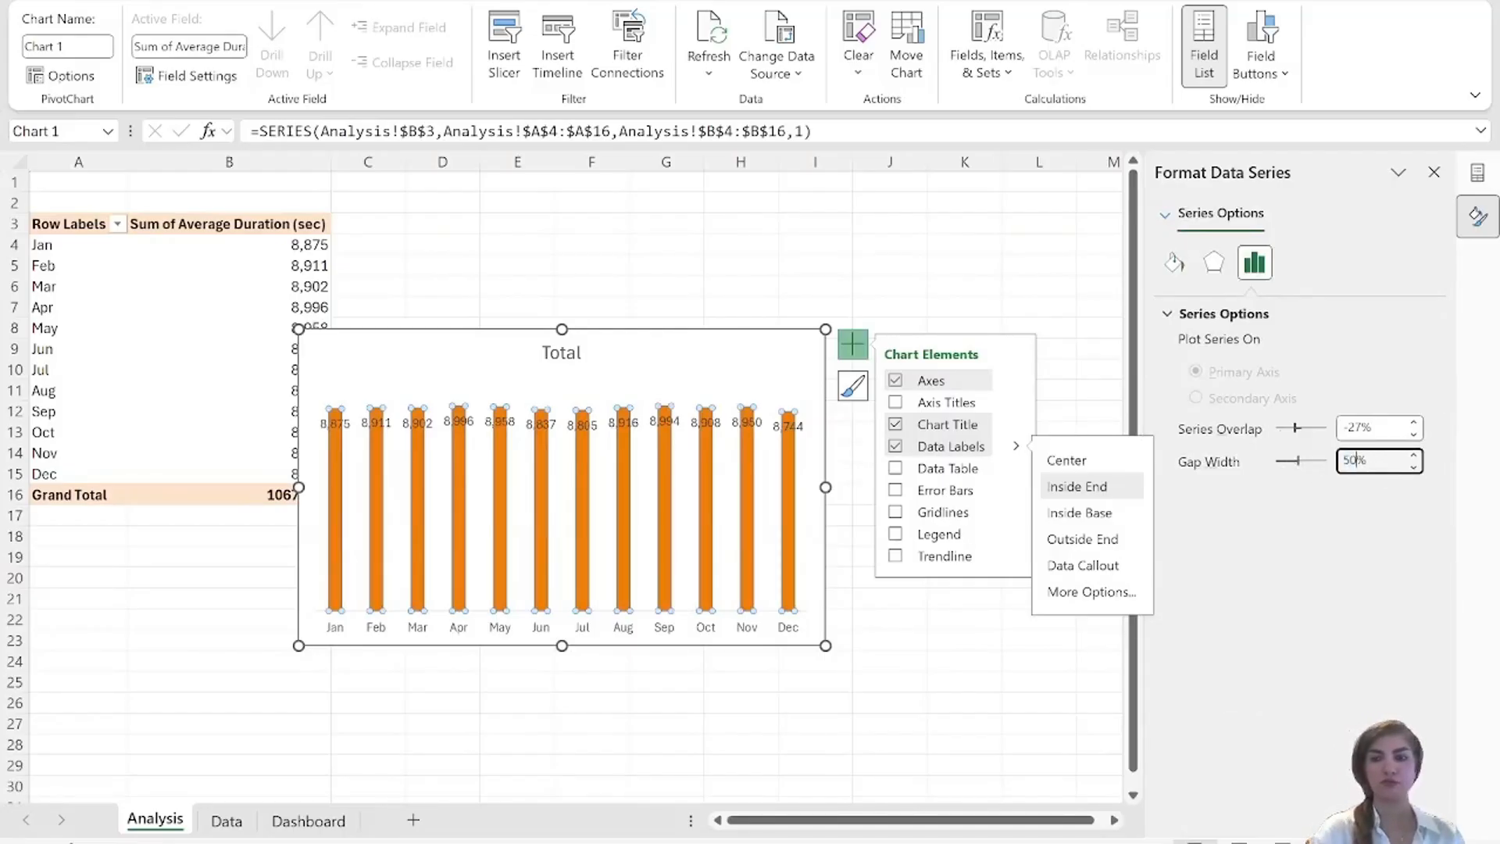
{"action": "left_click", "coordinate": [1009, 710]}
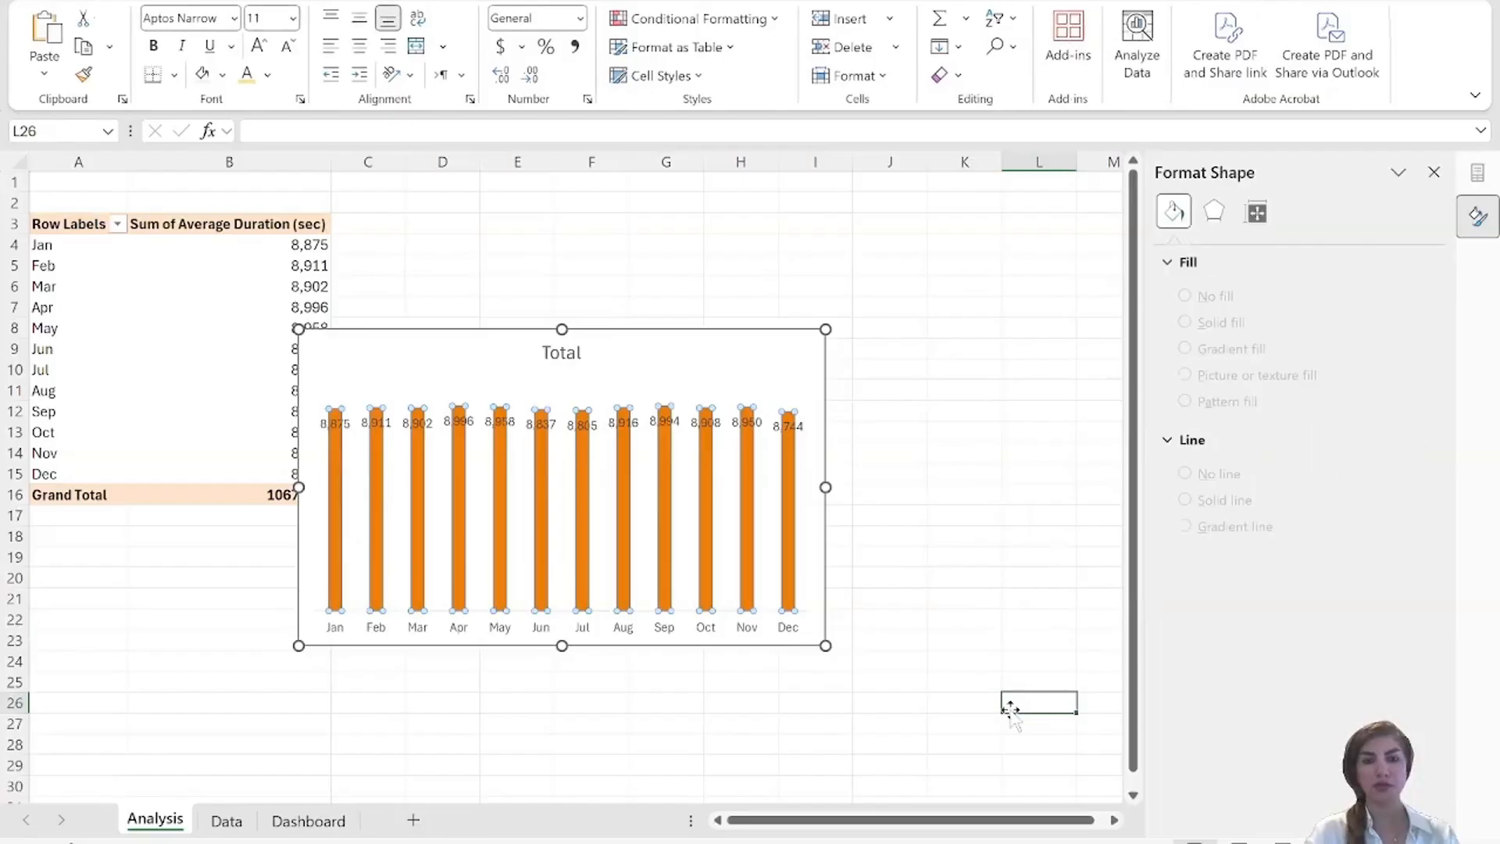
Fill the columns of the average duration chart with the recently used dark yellow.
{"action": "left_click", "coordinate": [336, 438]}
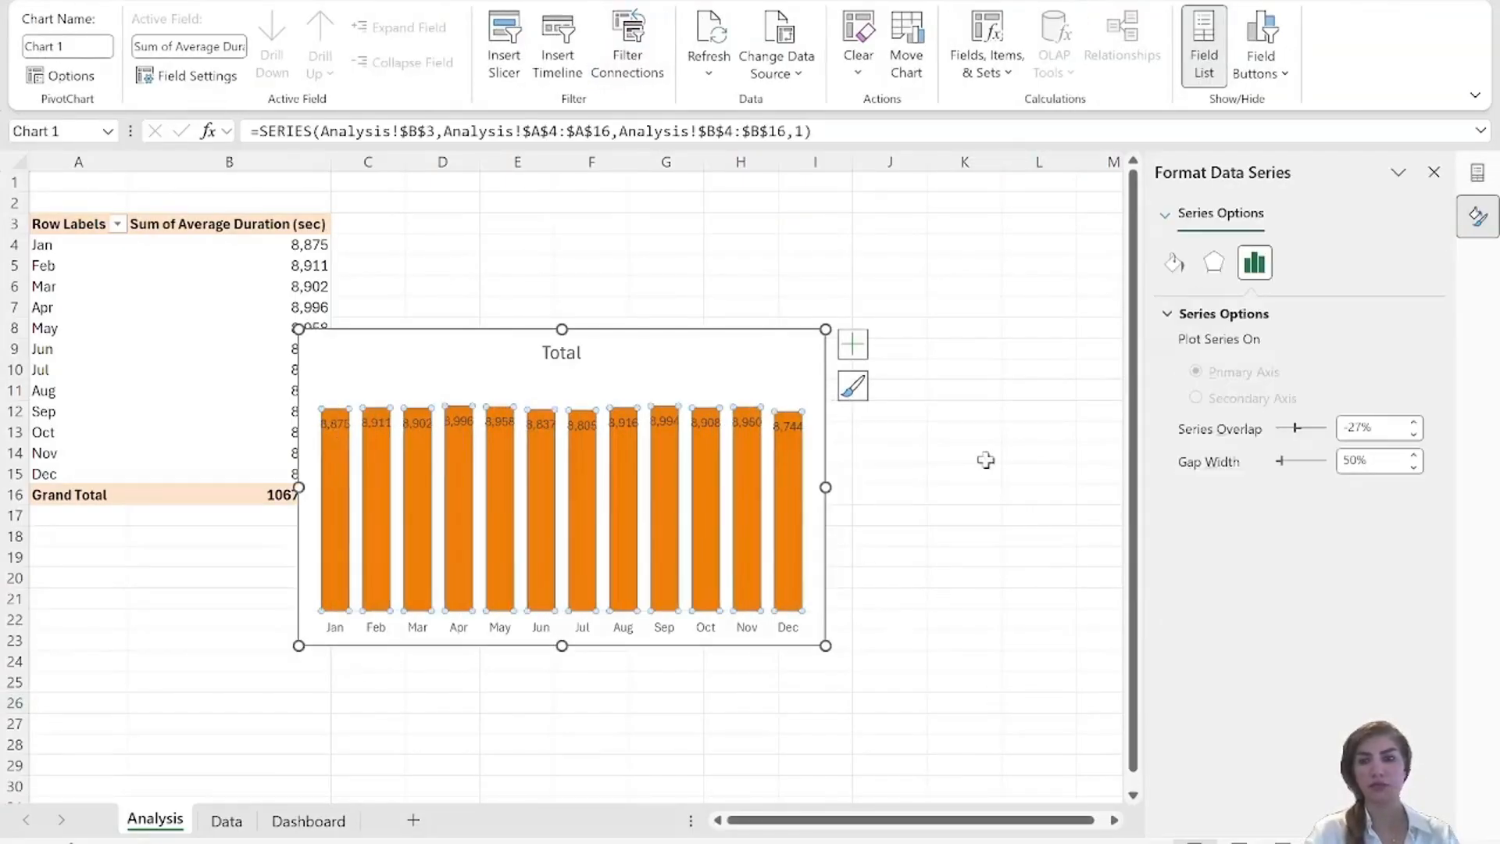
{"action": "left_click", "coordinate": [1174, 262]}
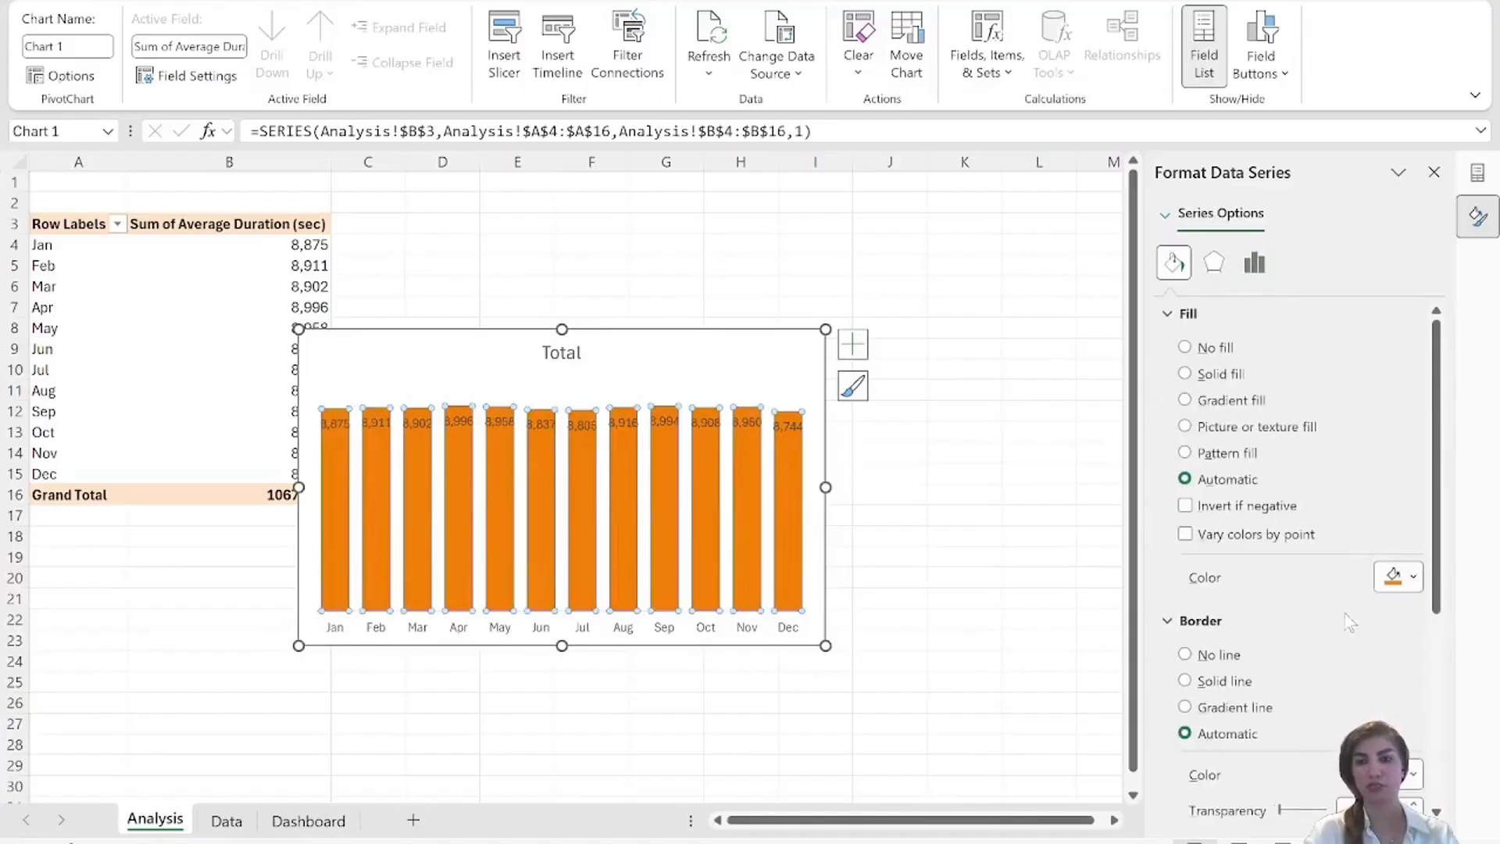
{"action": "left_click", "coordinate": [1414, 578]}
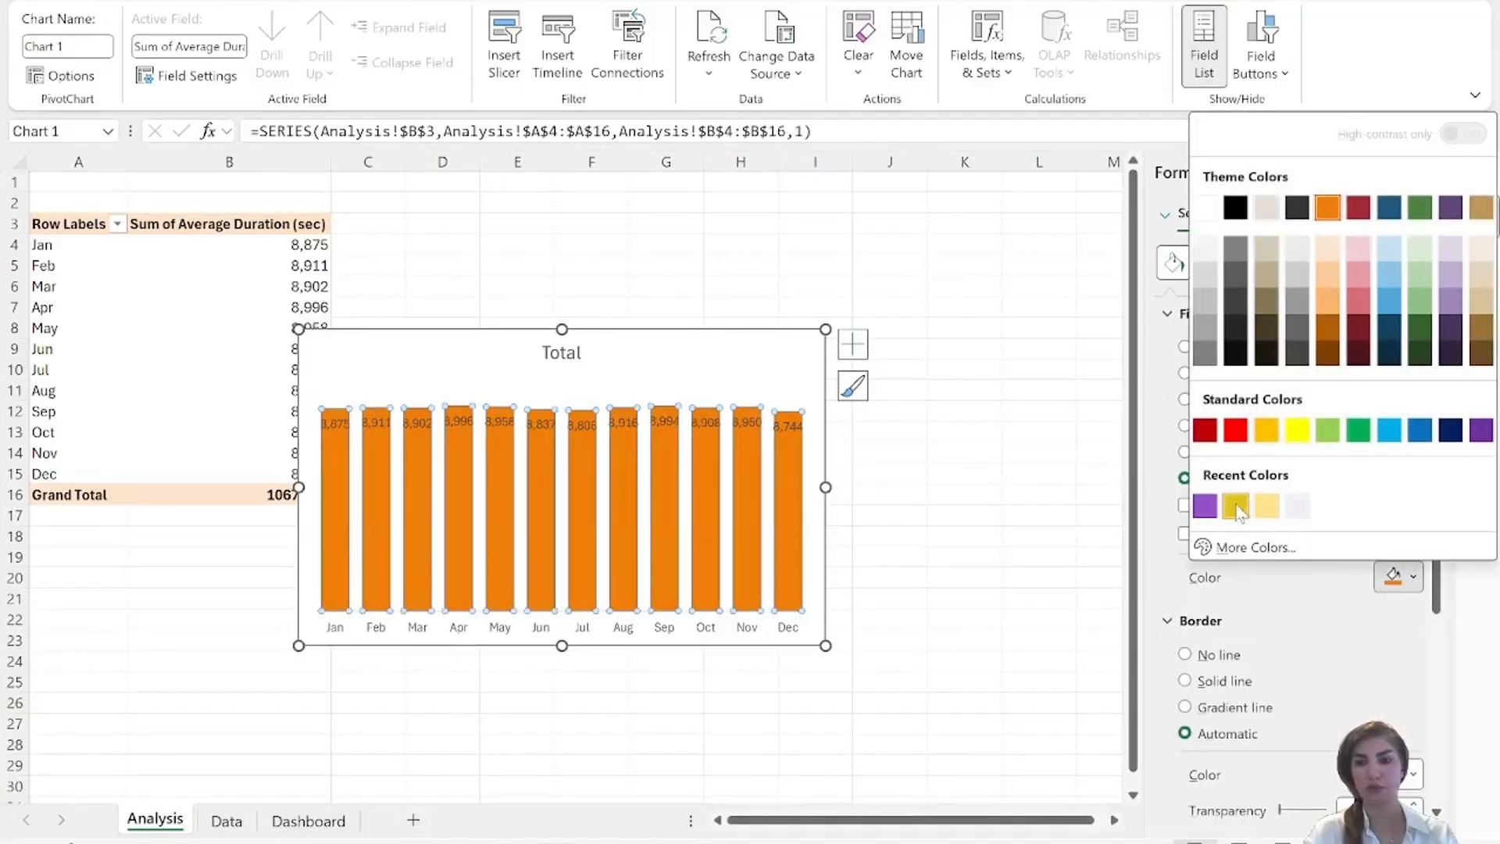
{"action": "left_click", "coordinate": [1239, 507]}
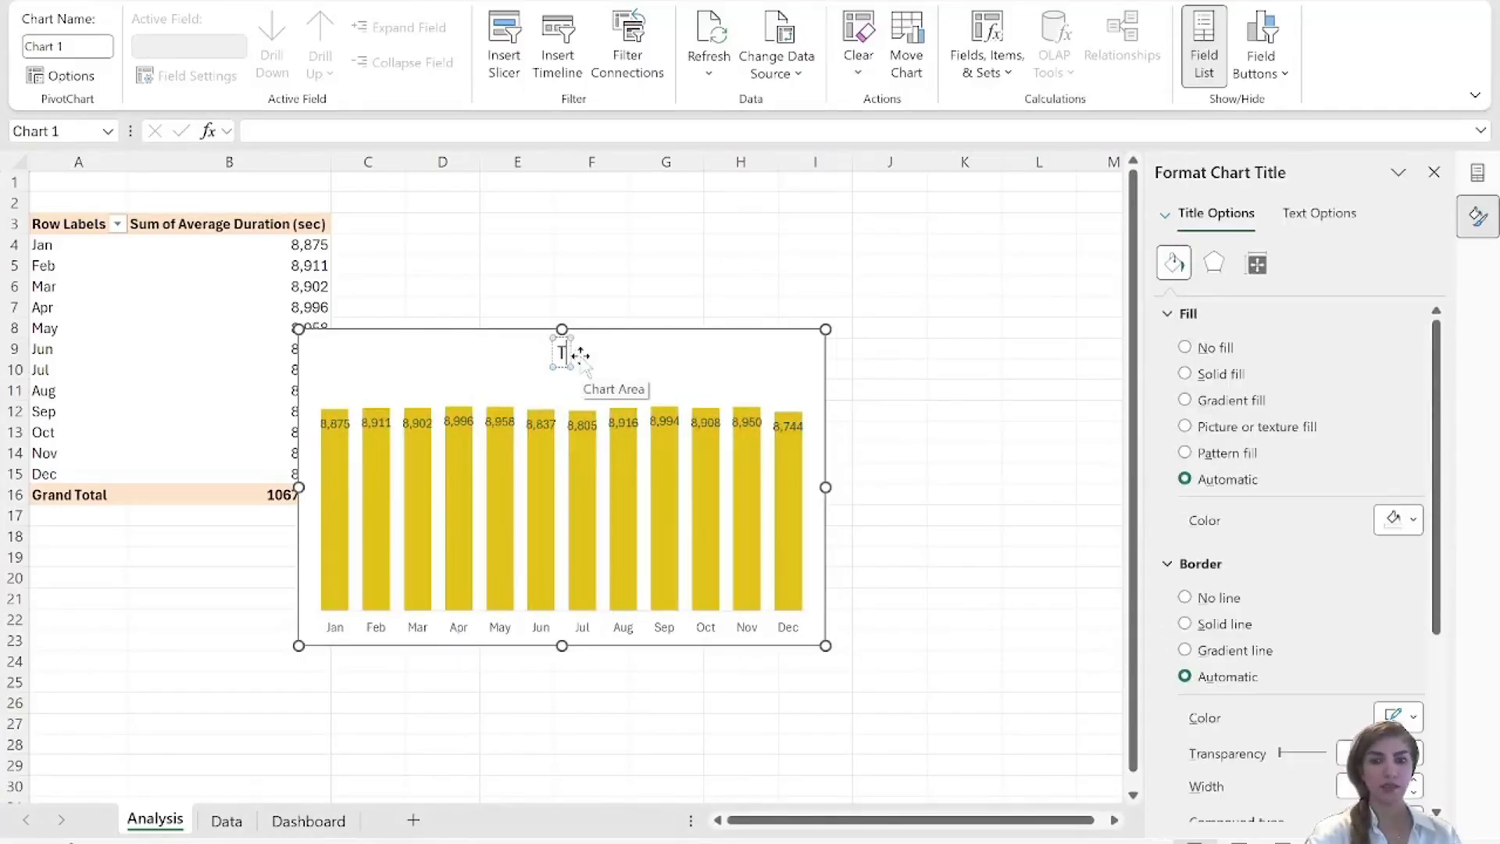
Replace the average duration chart's title with "Average Call Duration".
{"action": "key", "text": "BackSpace"}
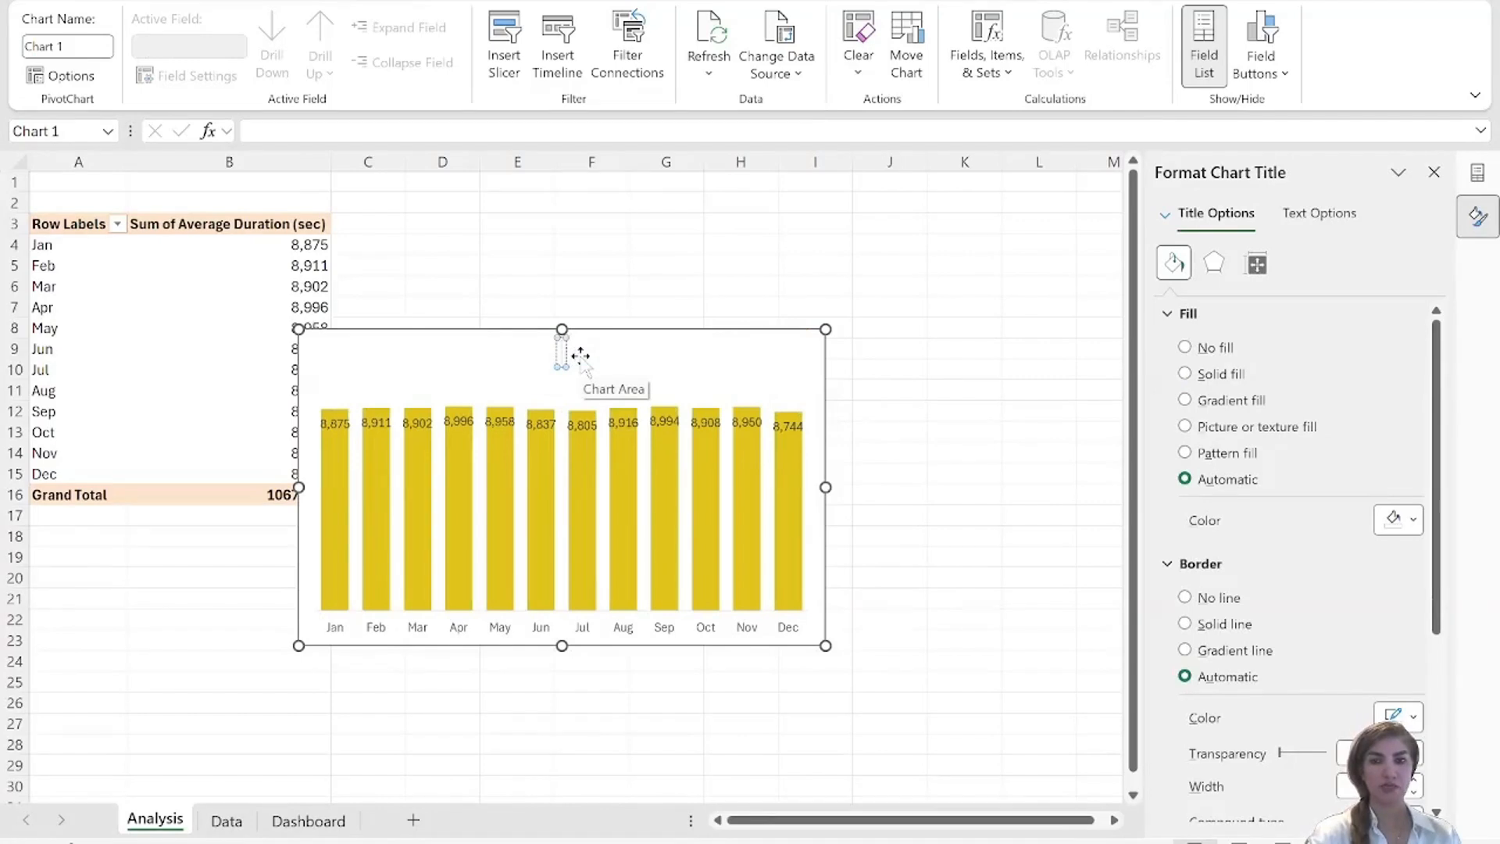
{"action": "type", "text": "Average"}
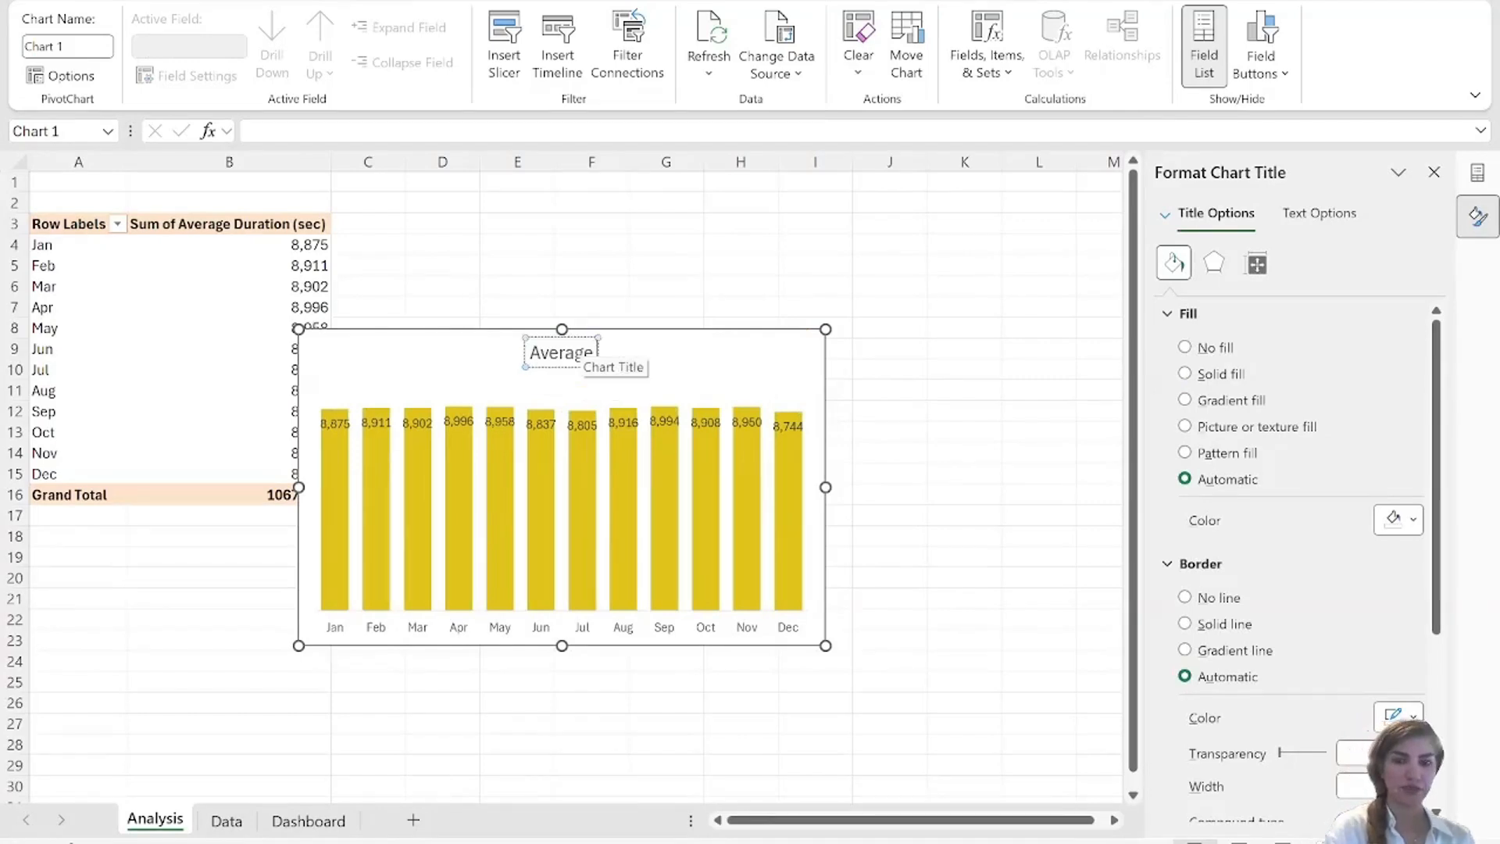
{"action": "type", "text": " Call"}
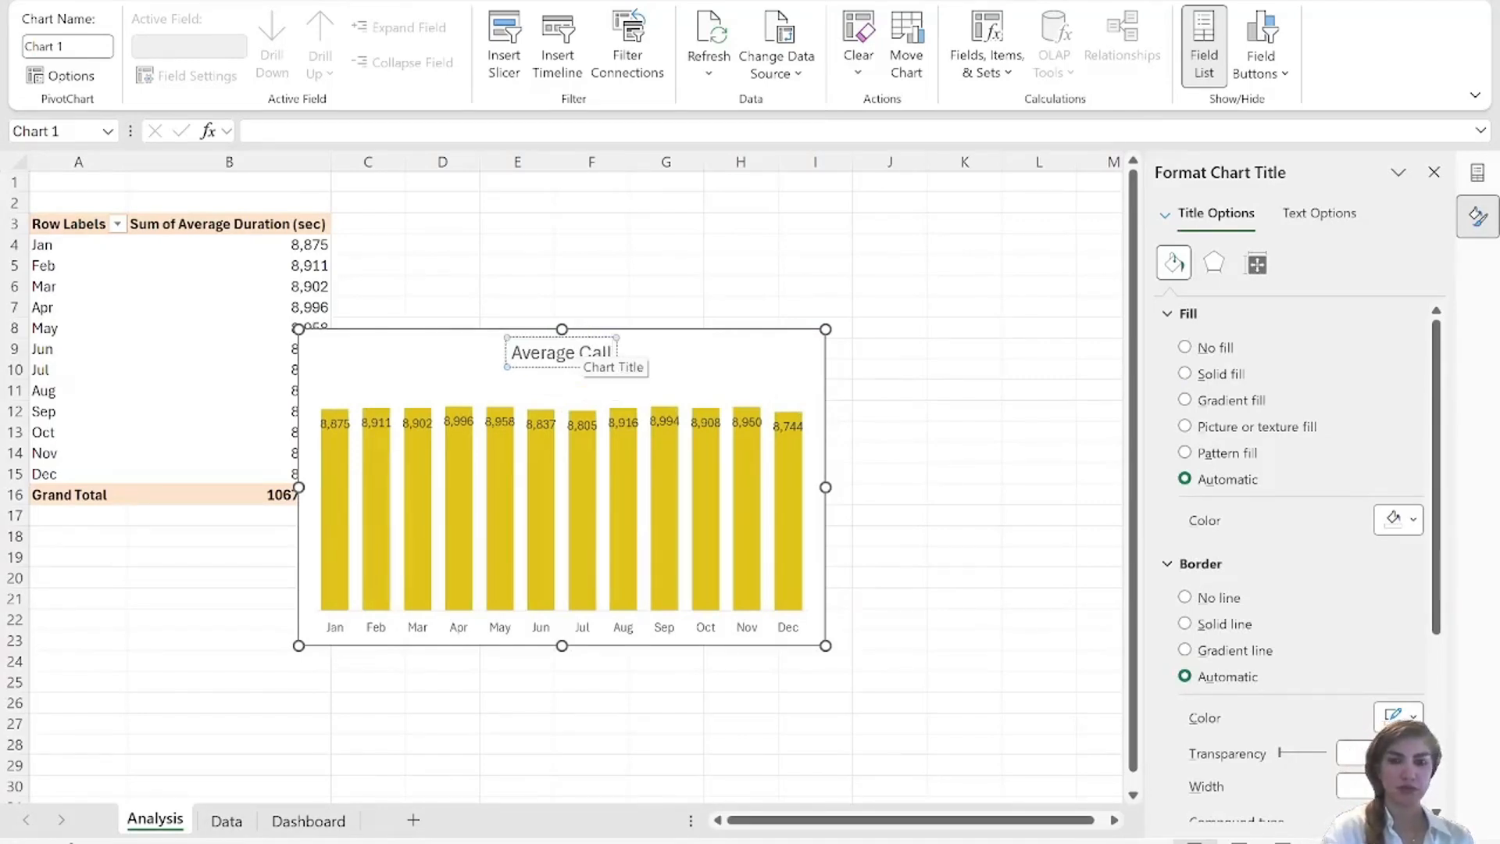
{"action": "type", "text": " Dur"}
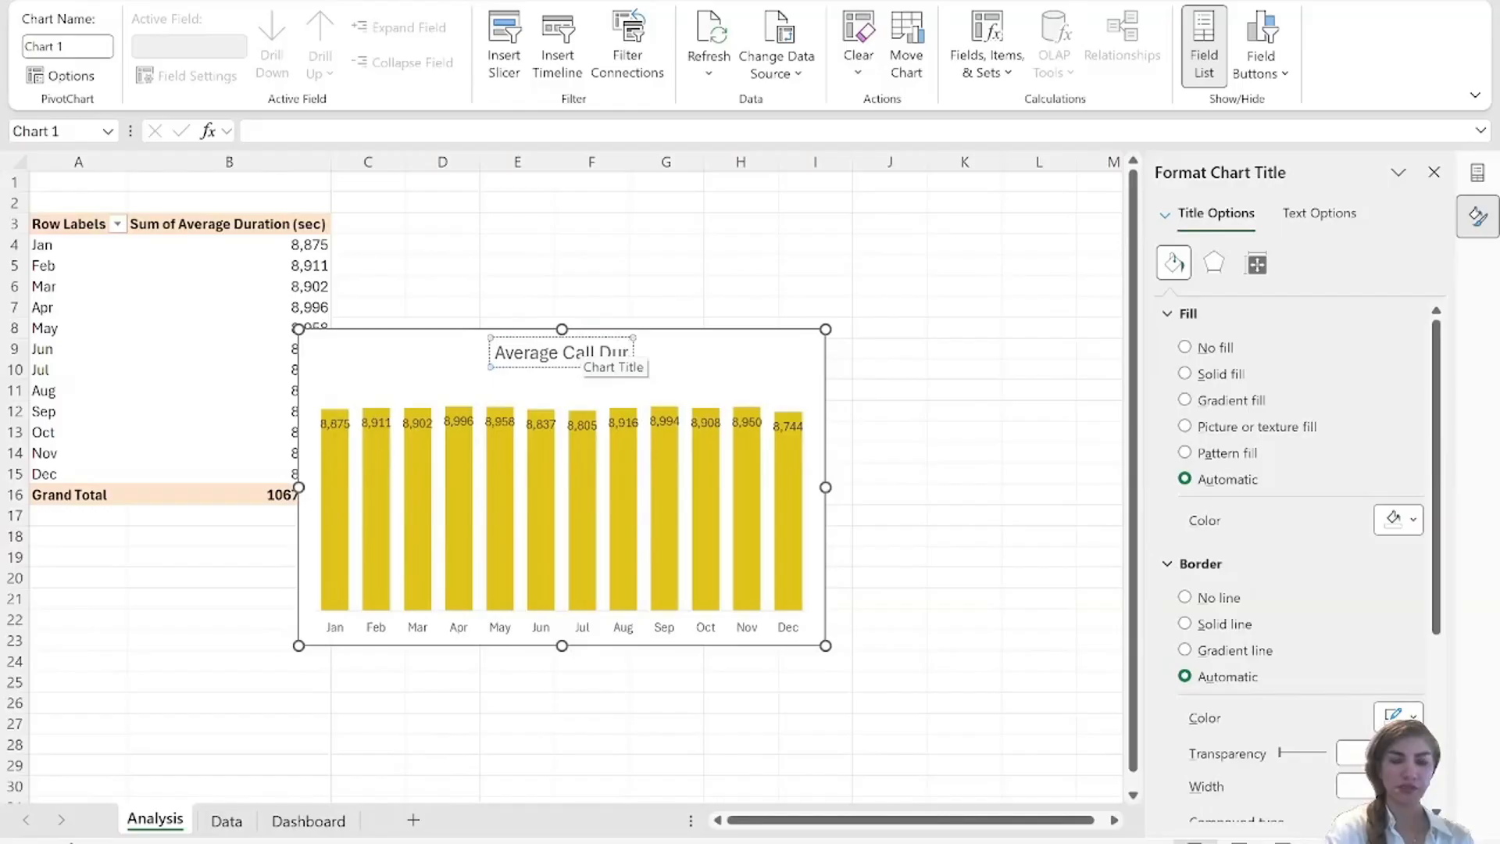
{"action": "type", "text": "a"}
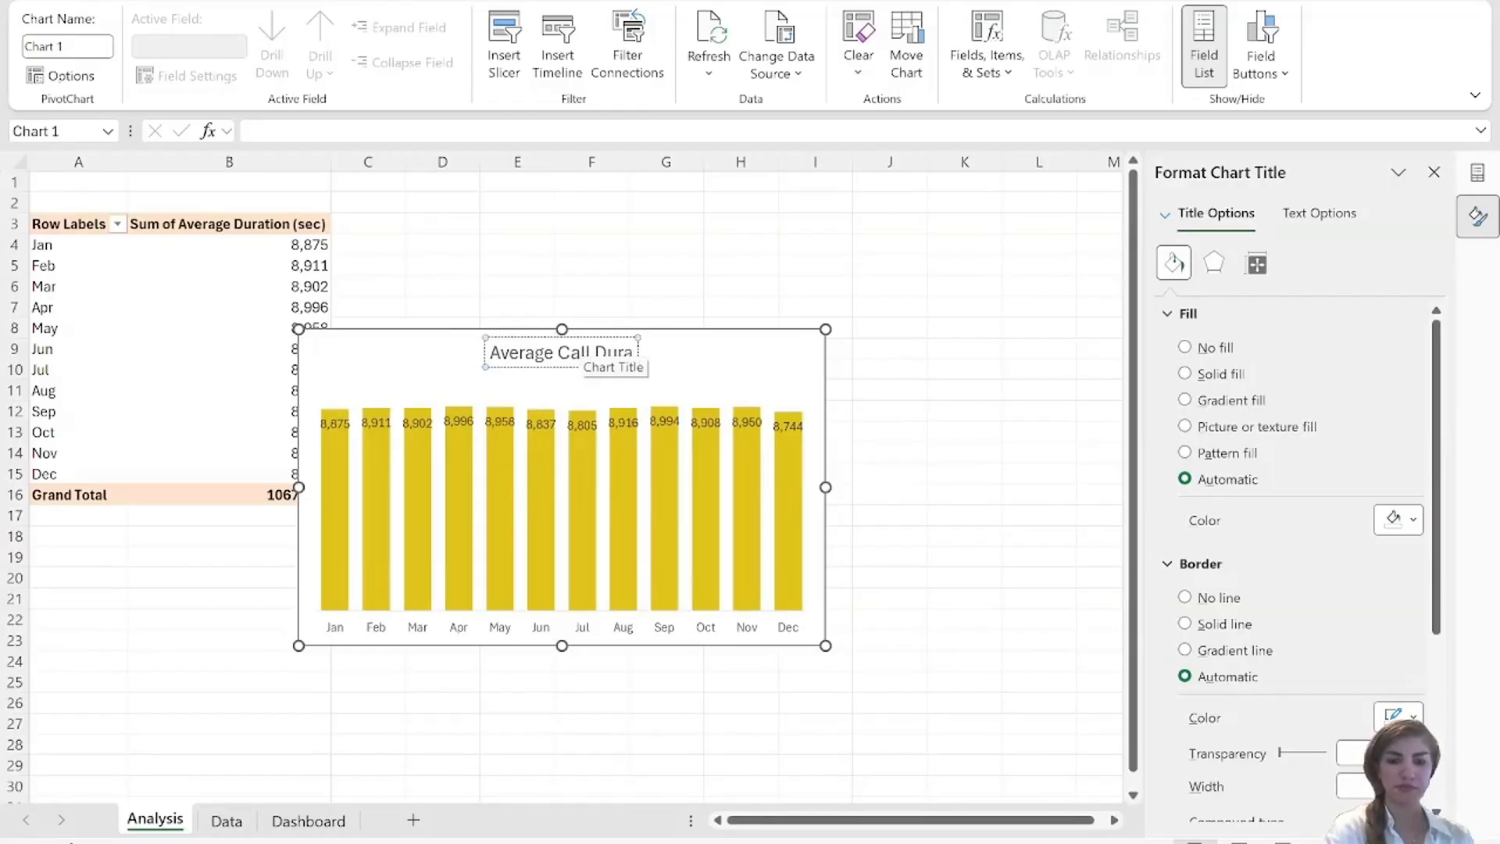
{"action": "type", "text": "tion"}
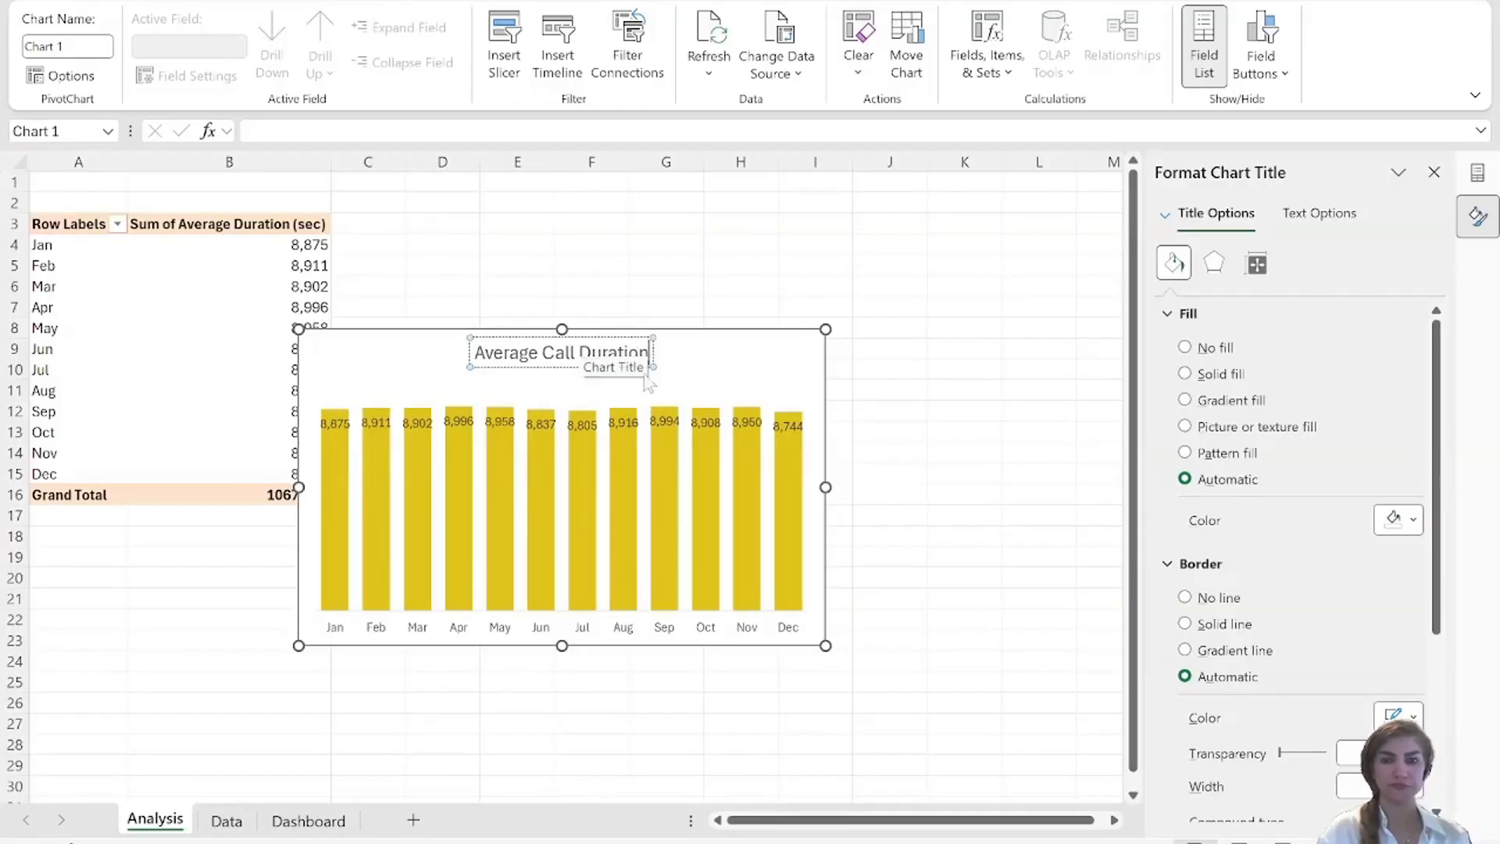
{"action": "left_click", "coordinate": [944, 388]}
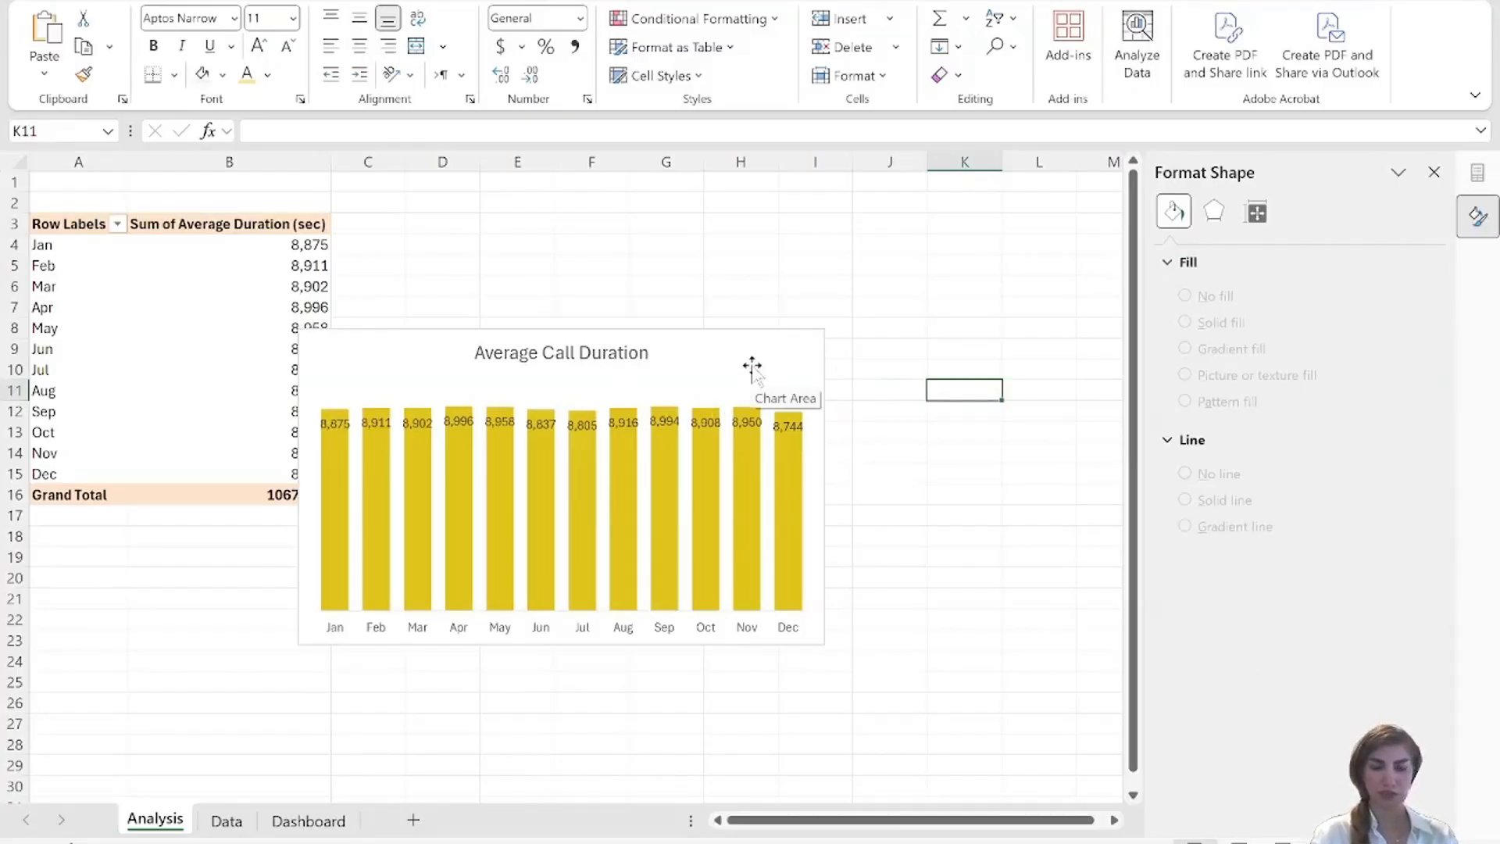
Copy the Average Call Duration chart from the Analysis sheet and paste it at cell I24 of the Dashboard sheet.
{"action": "left_click", "coordinate": [755, 368]}
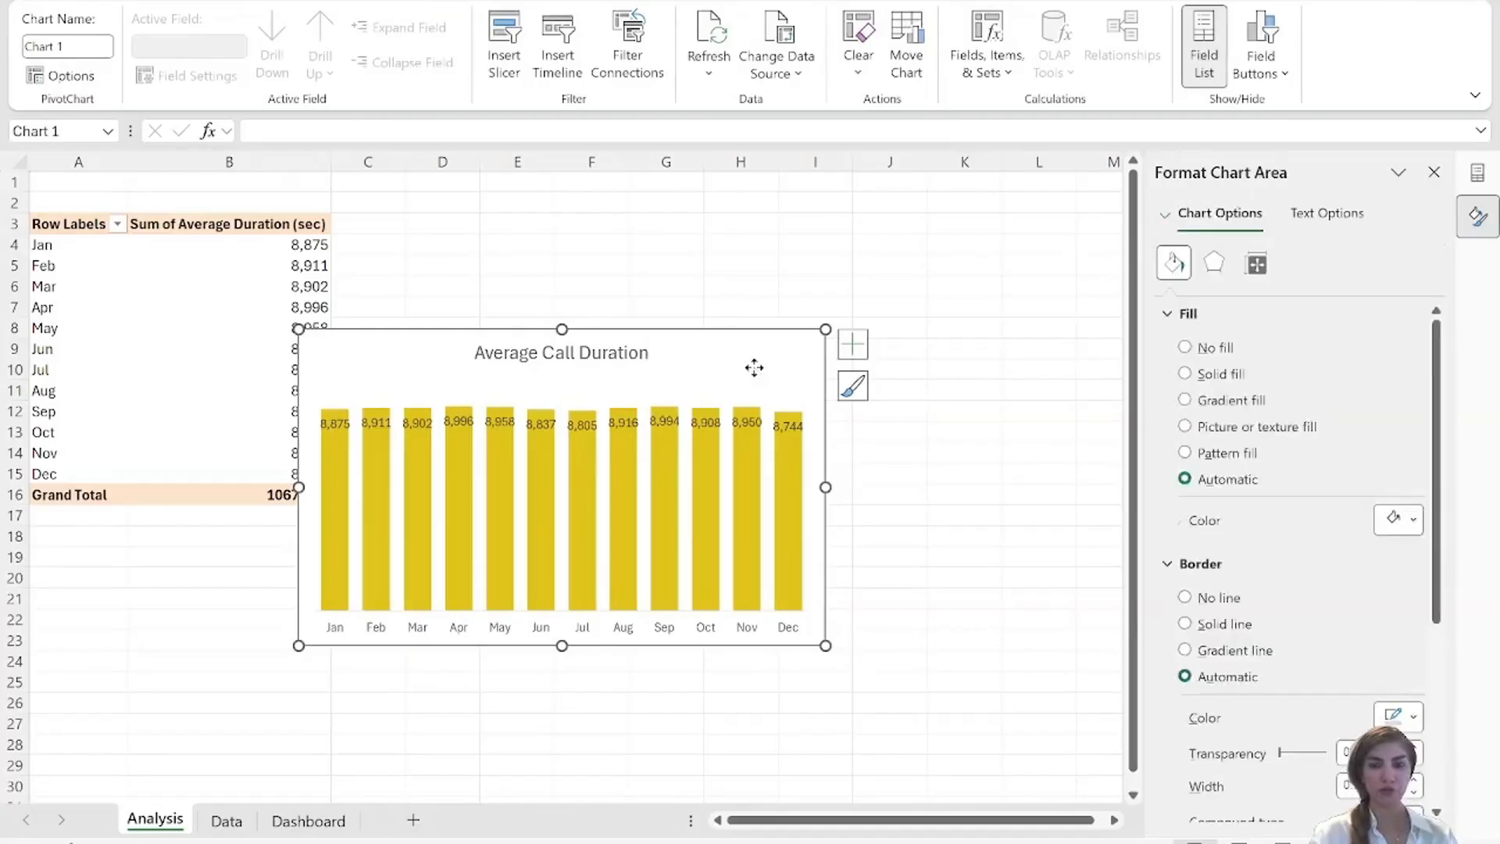
{"action": "right_click", "coordinate": [755, 368]}
{"action": "left_click", "coordinate": [813, 204]}
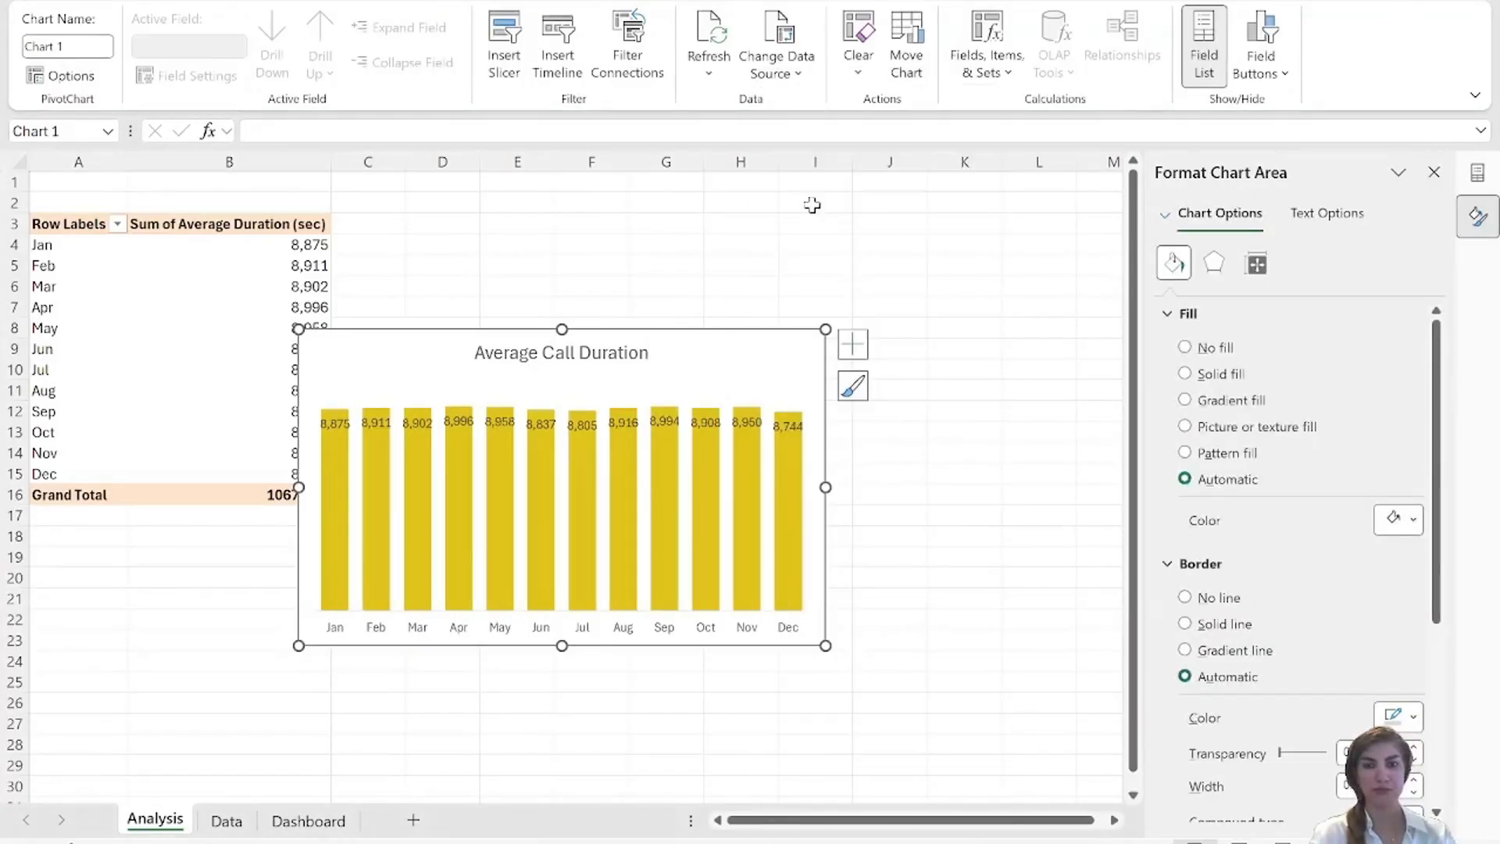
{"action": "left_click", "coordinate": [301, 825]}
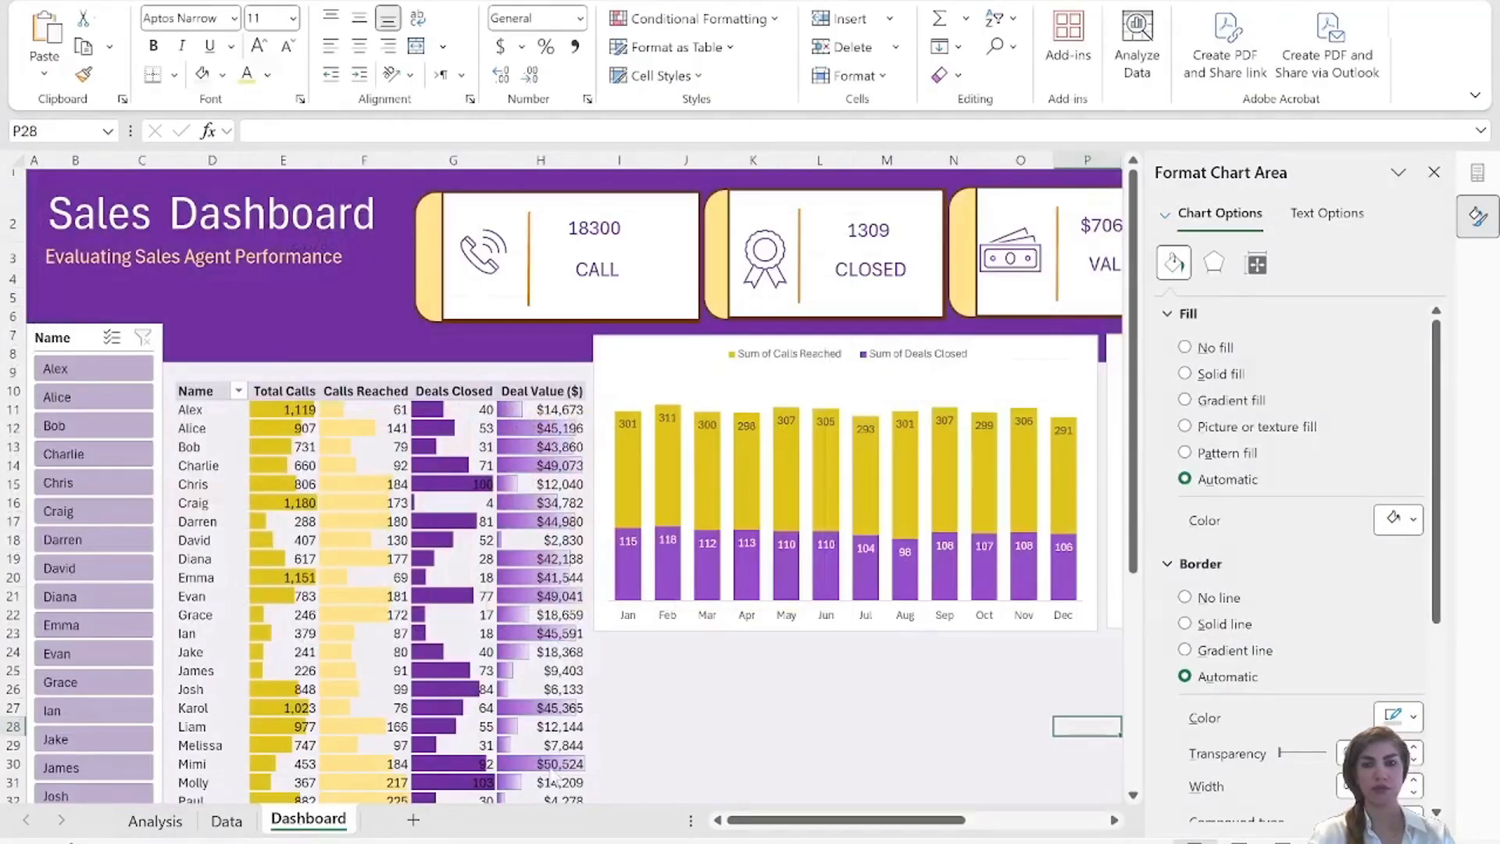
{"action": "left_click", "coordinate": [1435, 172]}
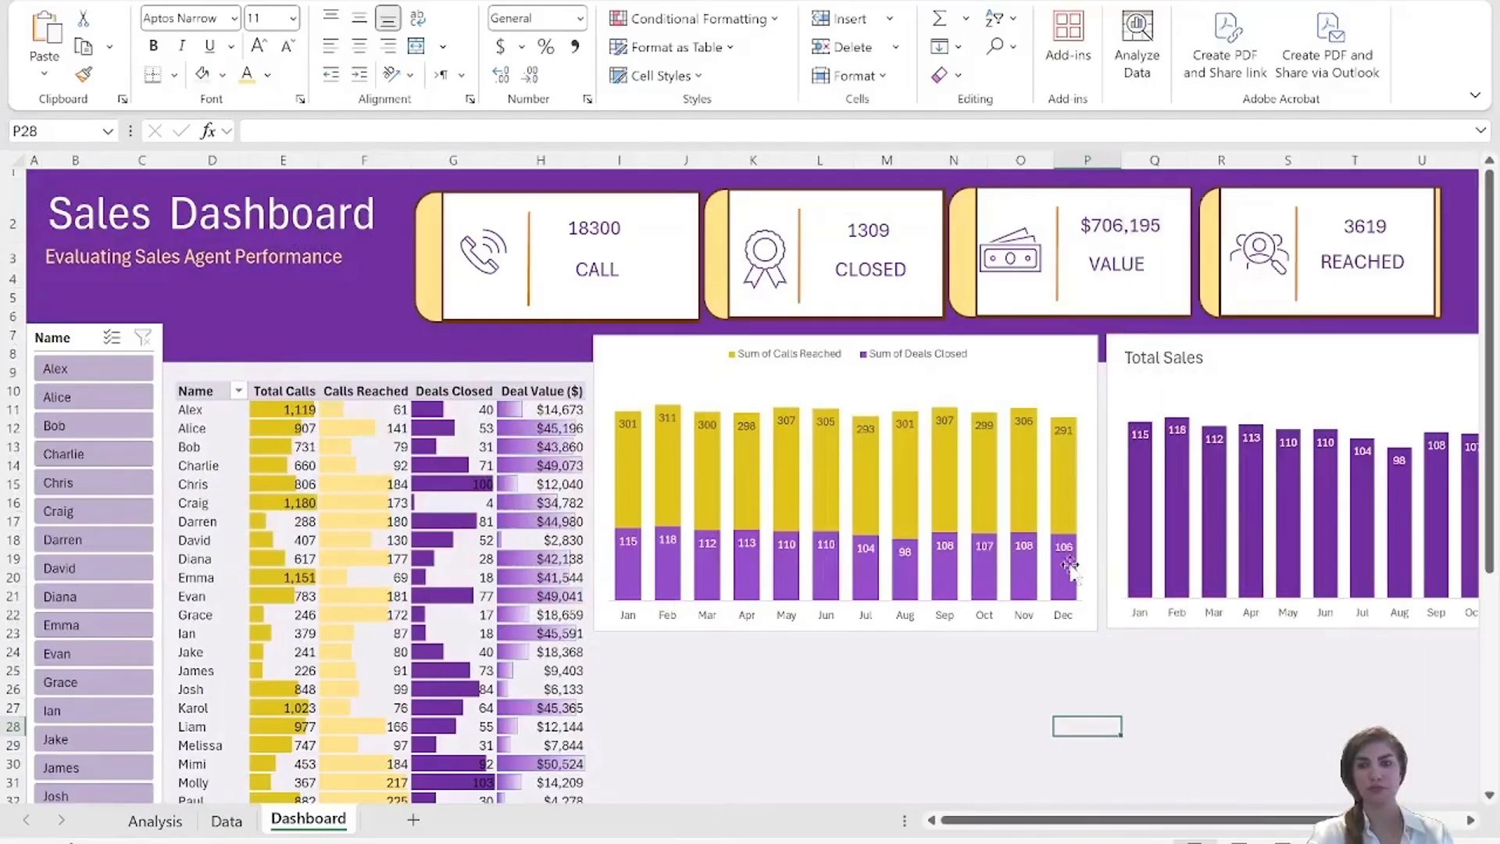
{"action": "left_click", "coordinate": [773, 703]}
{"action": "left_click", "coordinate": [620, 654]}
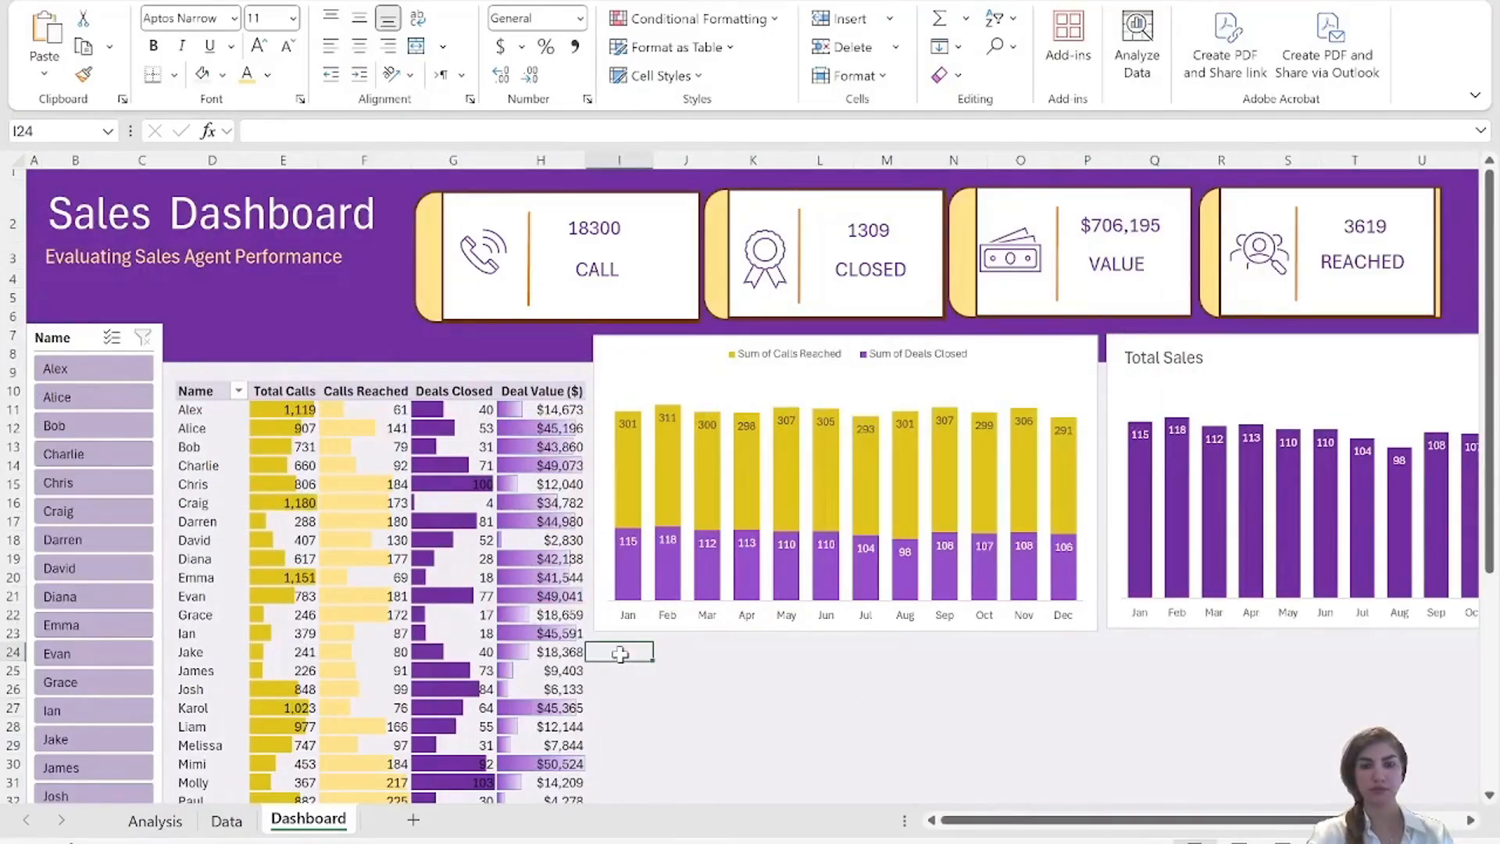
{"action": "key", "text": "ctrl+v"}
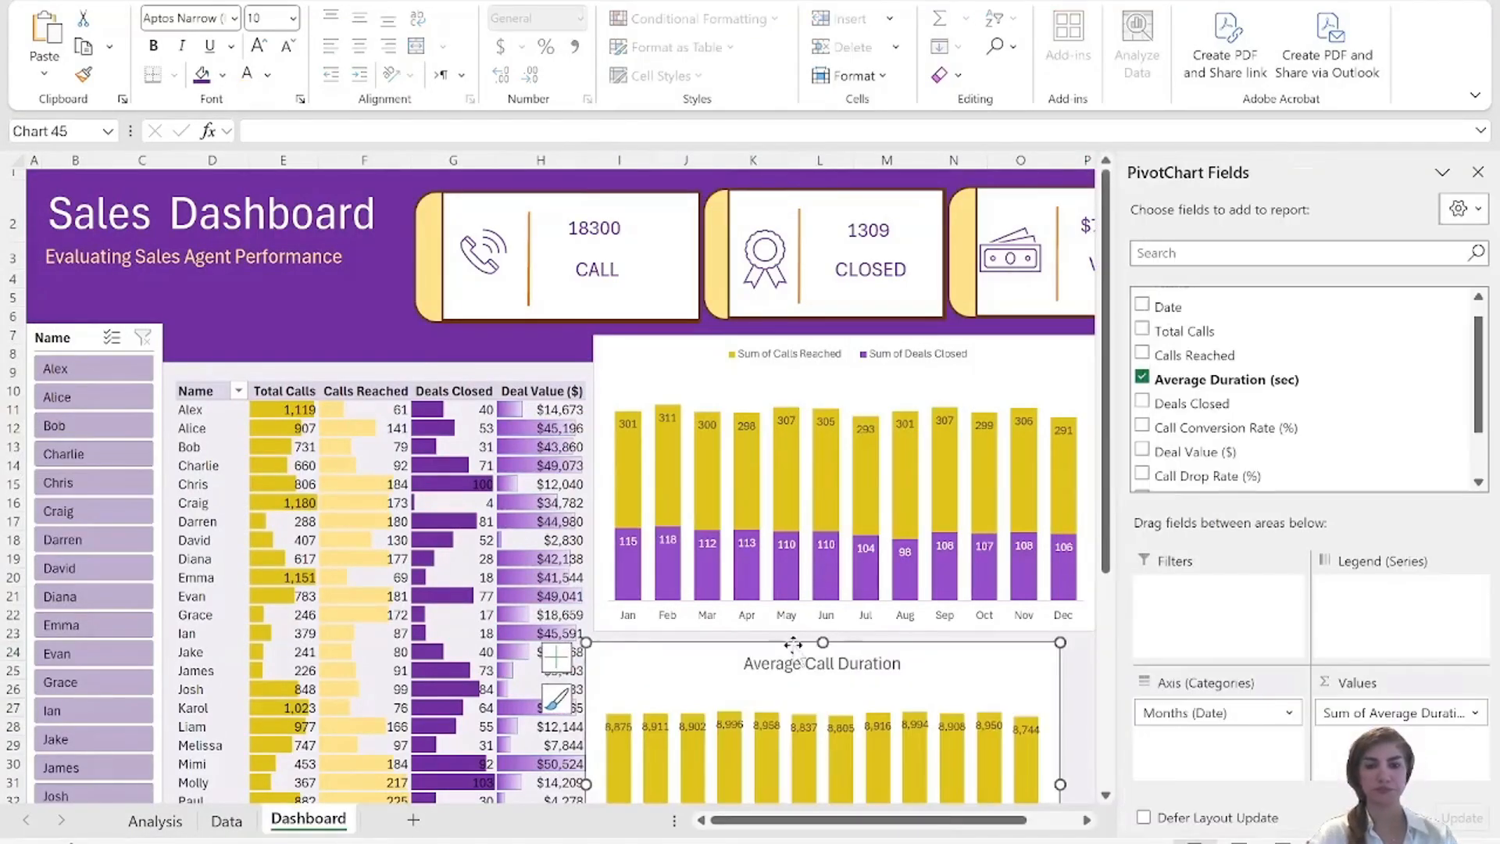
{"action": "left_click", "coordinate": [1477, 171]}
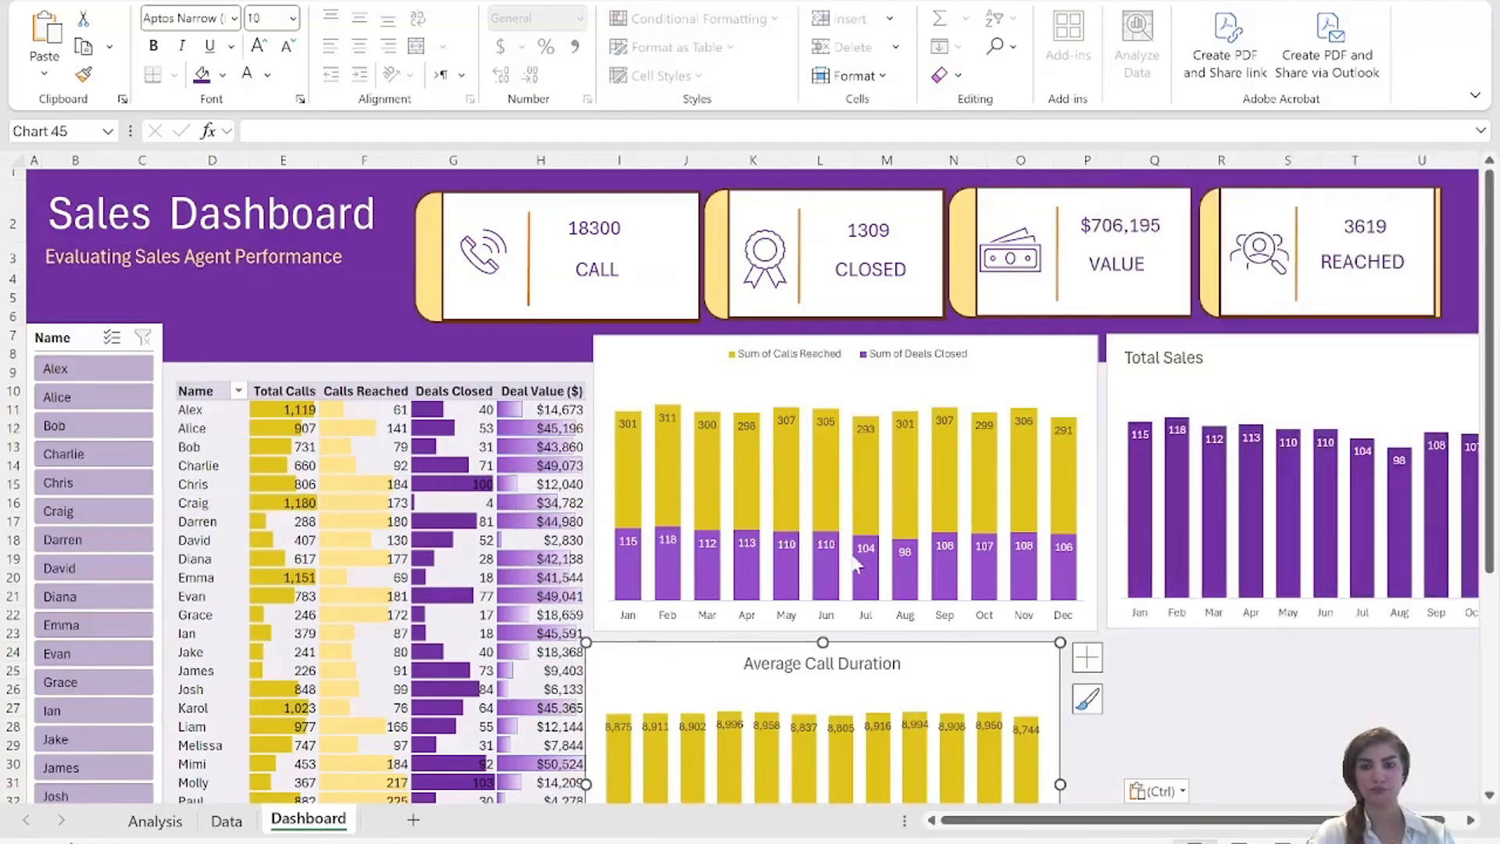
Position the Average Call Duration chart directly beneath the calls and deals chart, matching its width and slightly reducing its height.
{"action": "left_click_drag", "start_coordinate": [964, 661], "coordinate": [1003, 666]}
{"action": "left_click_drag", "start_coordinate": [999, 672], "coordinate": [1007, 666]}
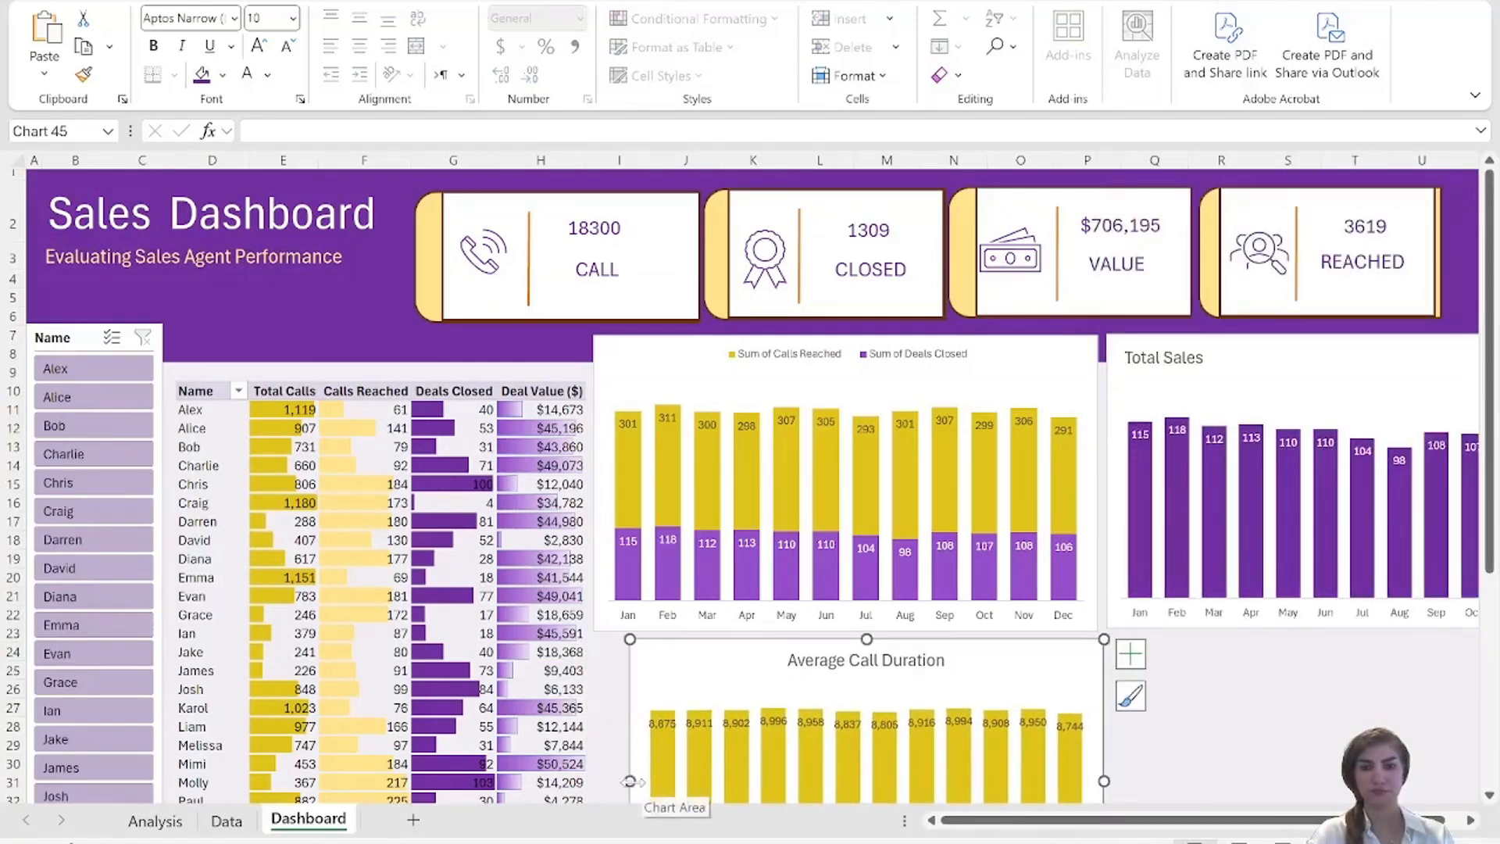
{"action": "left_click_drag", "start_coordinate": [630, 780], "coordinate": [596, 777]}
{"action": "left_click", "coordinate": [1252, 674]}
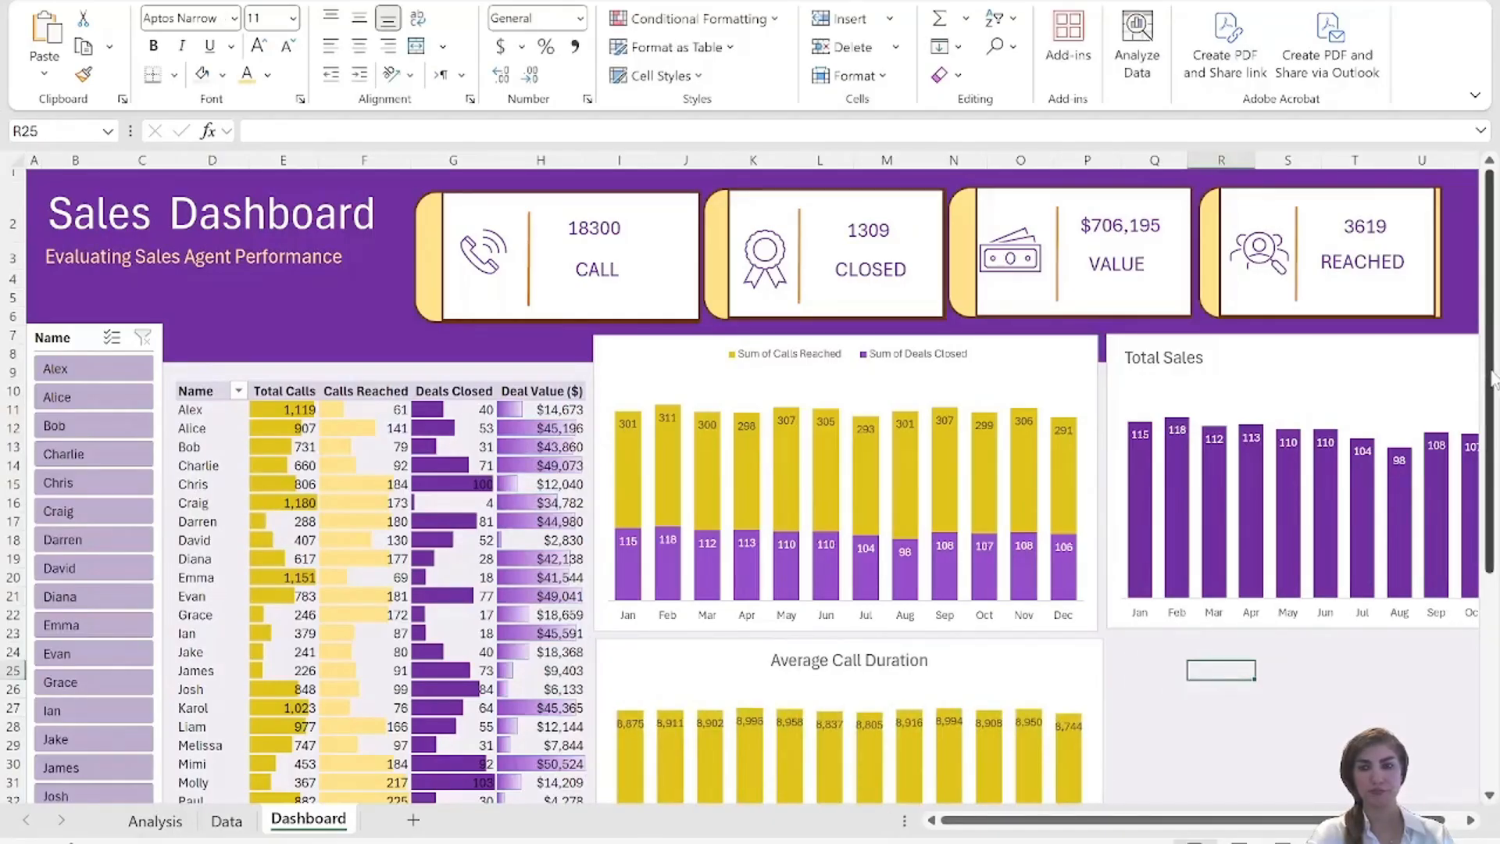
{"action": "left_click_drag", "start_coordinate": [1488, 371], "coordinate": [1488, 513]}
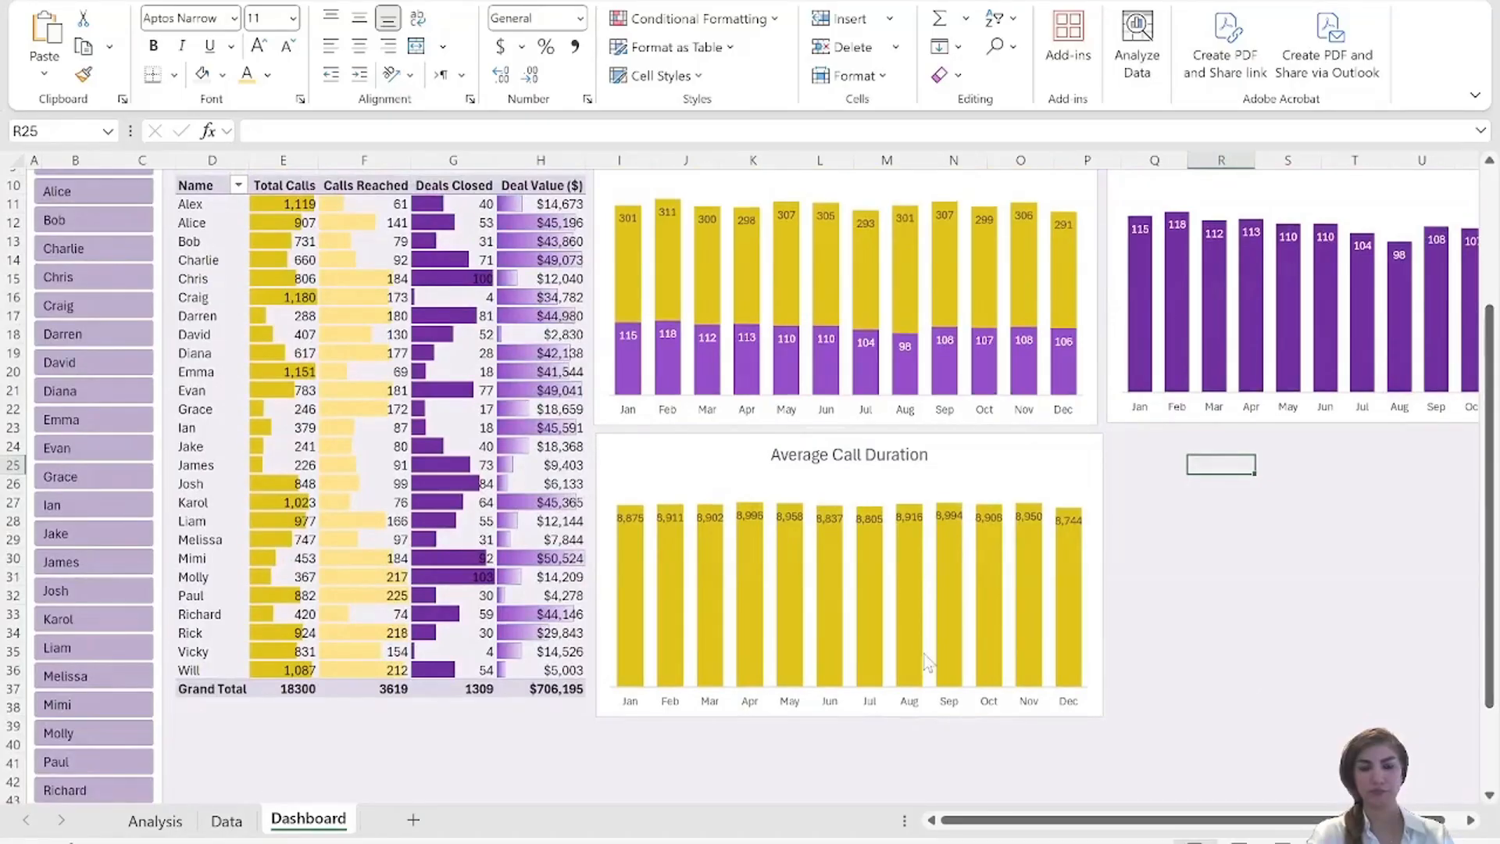
{"action": "left_click", "coordinate": [864, 717]}
{"action": "left_click_drag", "start_coordinate": [856, 715], "coordinate": [848, 700]}
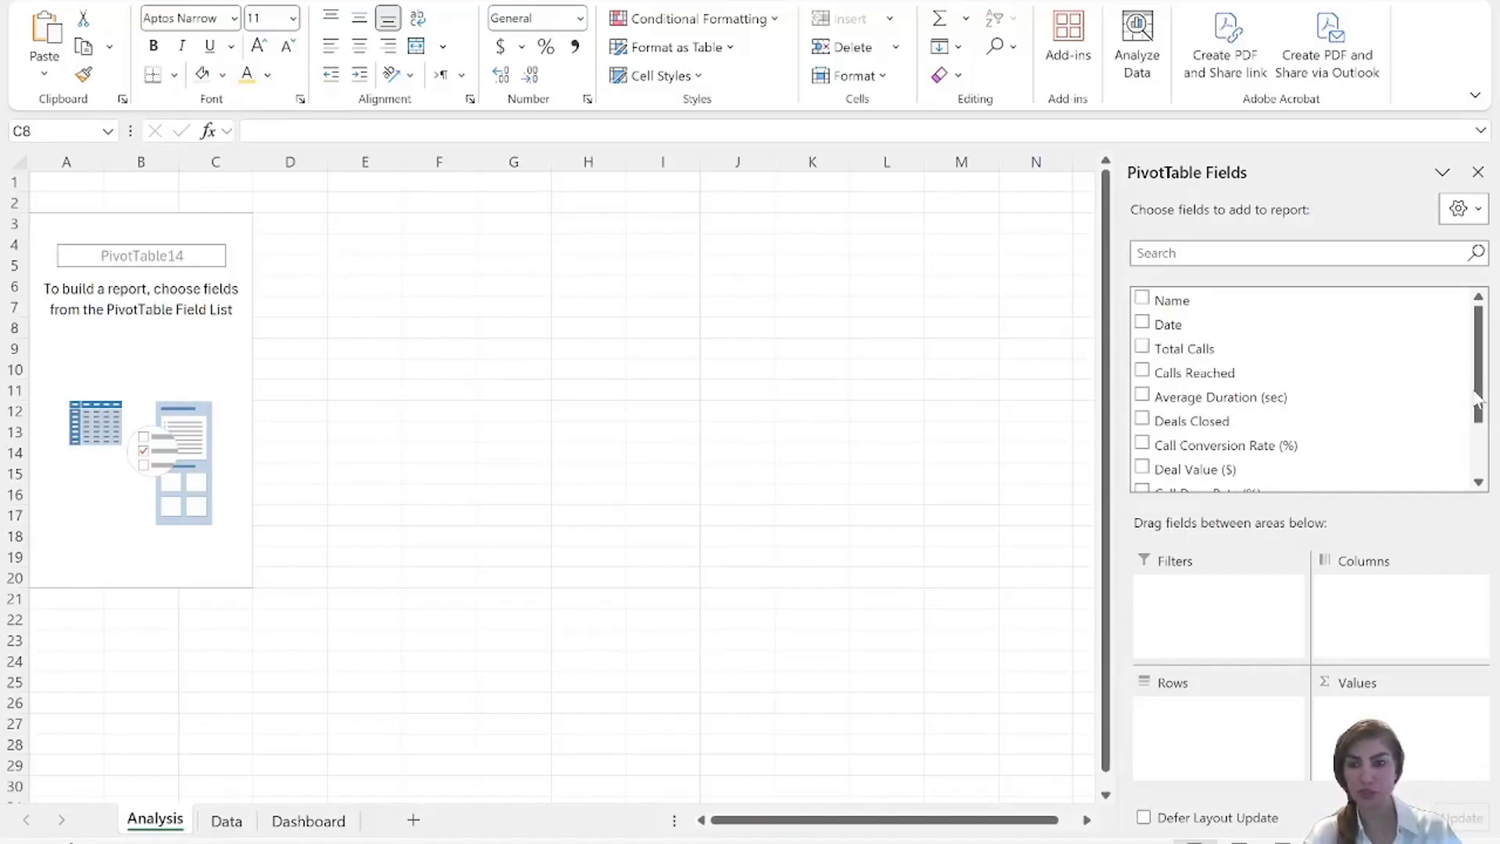
Add Call Drop Rate (%) as values and Months (Date) as rows to the empty PivotTable on the Analysis sheet.
{"action": "left_click_drag", "start_coordinate": [1474, 392], "coordinate": [1474, 453]}
{"action": "left_click", "coordinate": [1142, 431]}
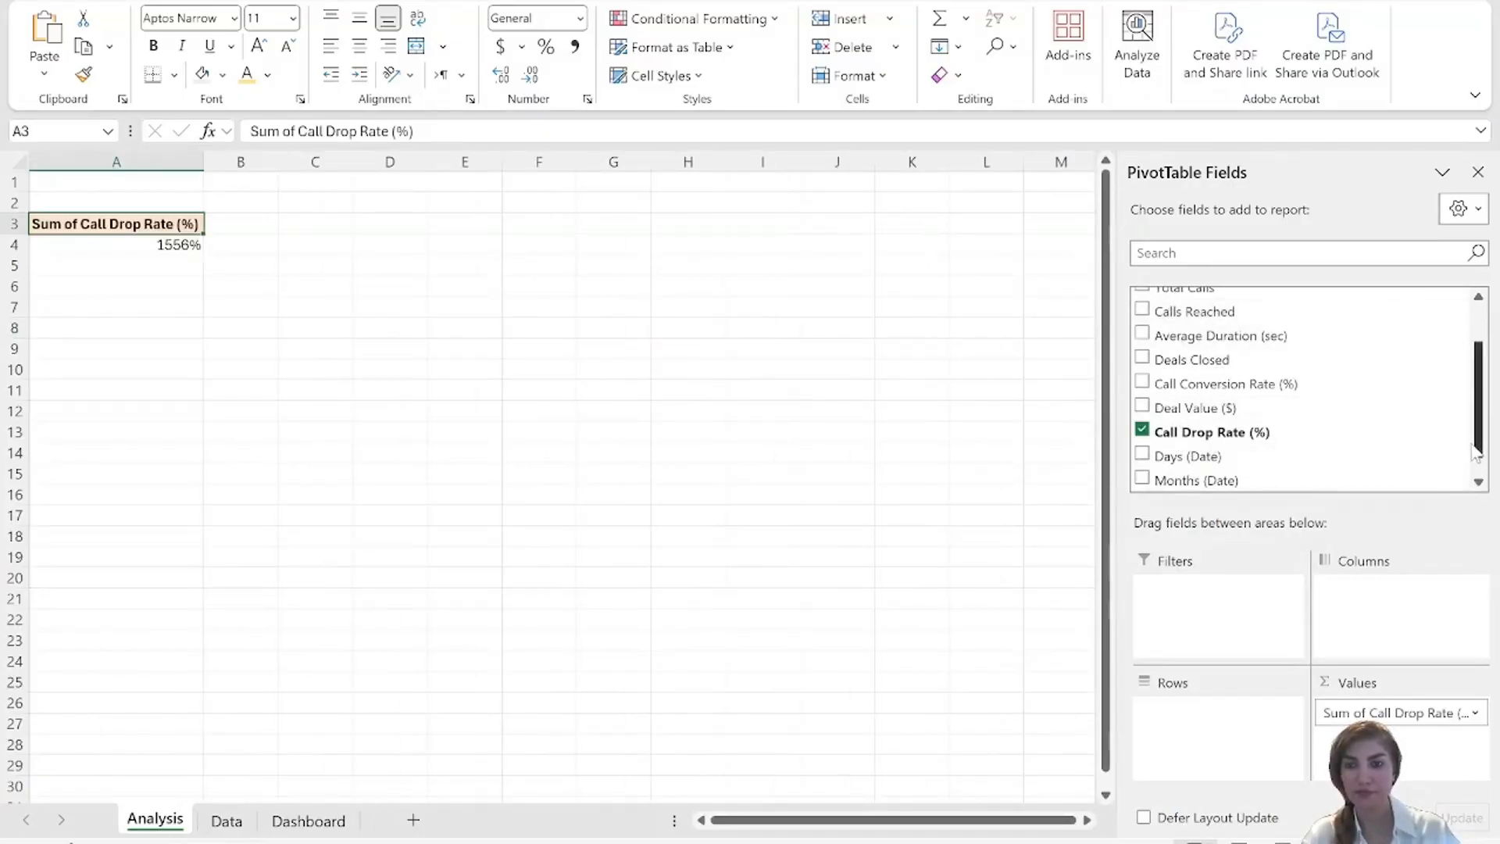
{"action": "scroll", "coordinate": [1473, 452], "scroll_direction": "down", "scroll_amount": 2}
{"action": "left_click", "coordinate": [1142, 453]}
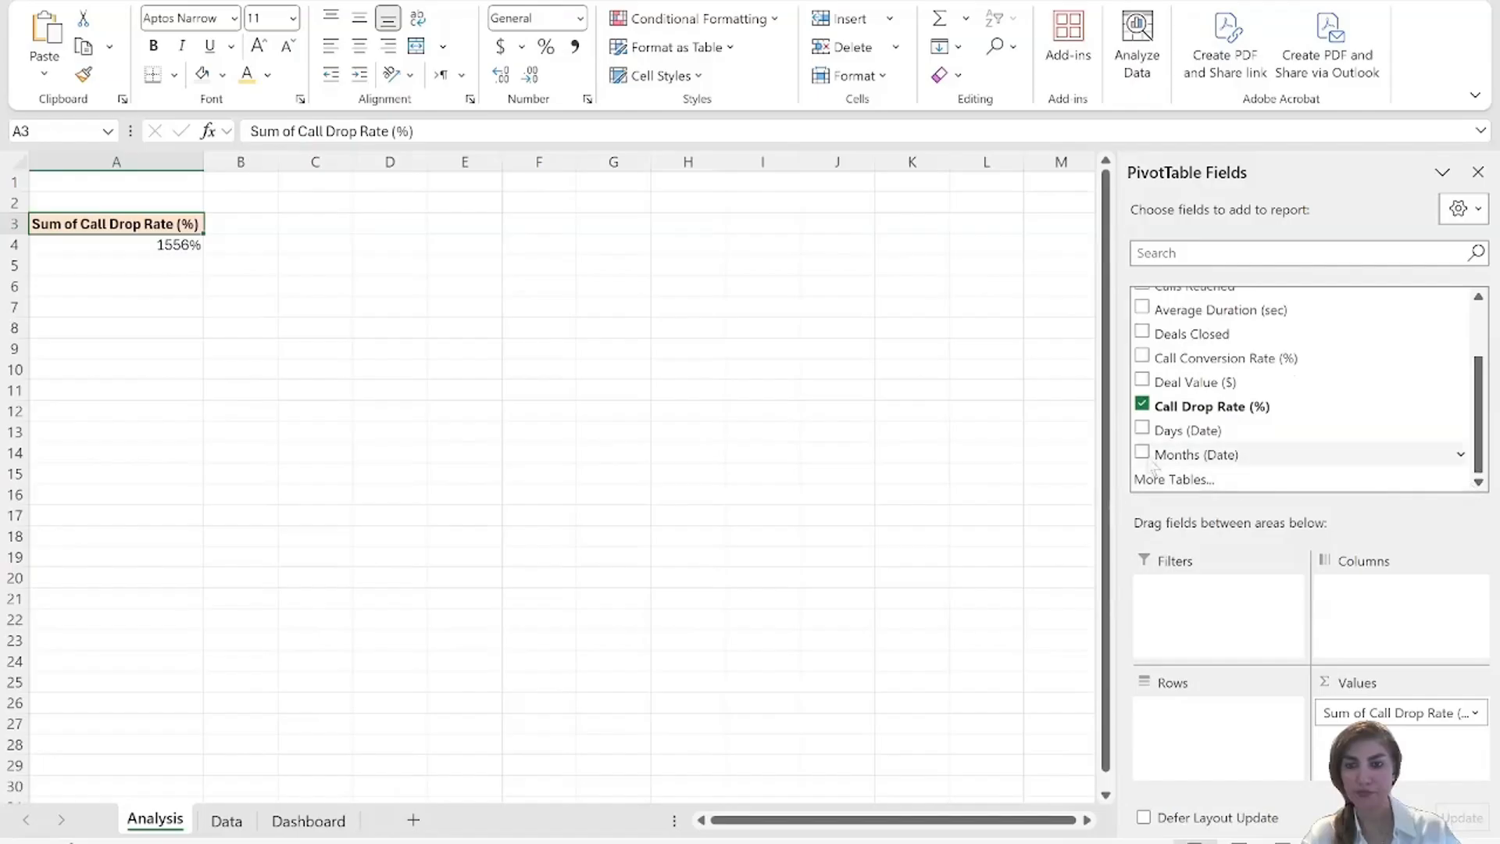
{"action": "left_click", "coordinate": [637, 536]}
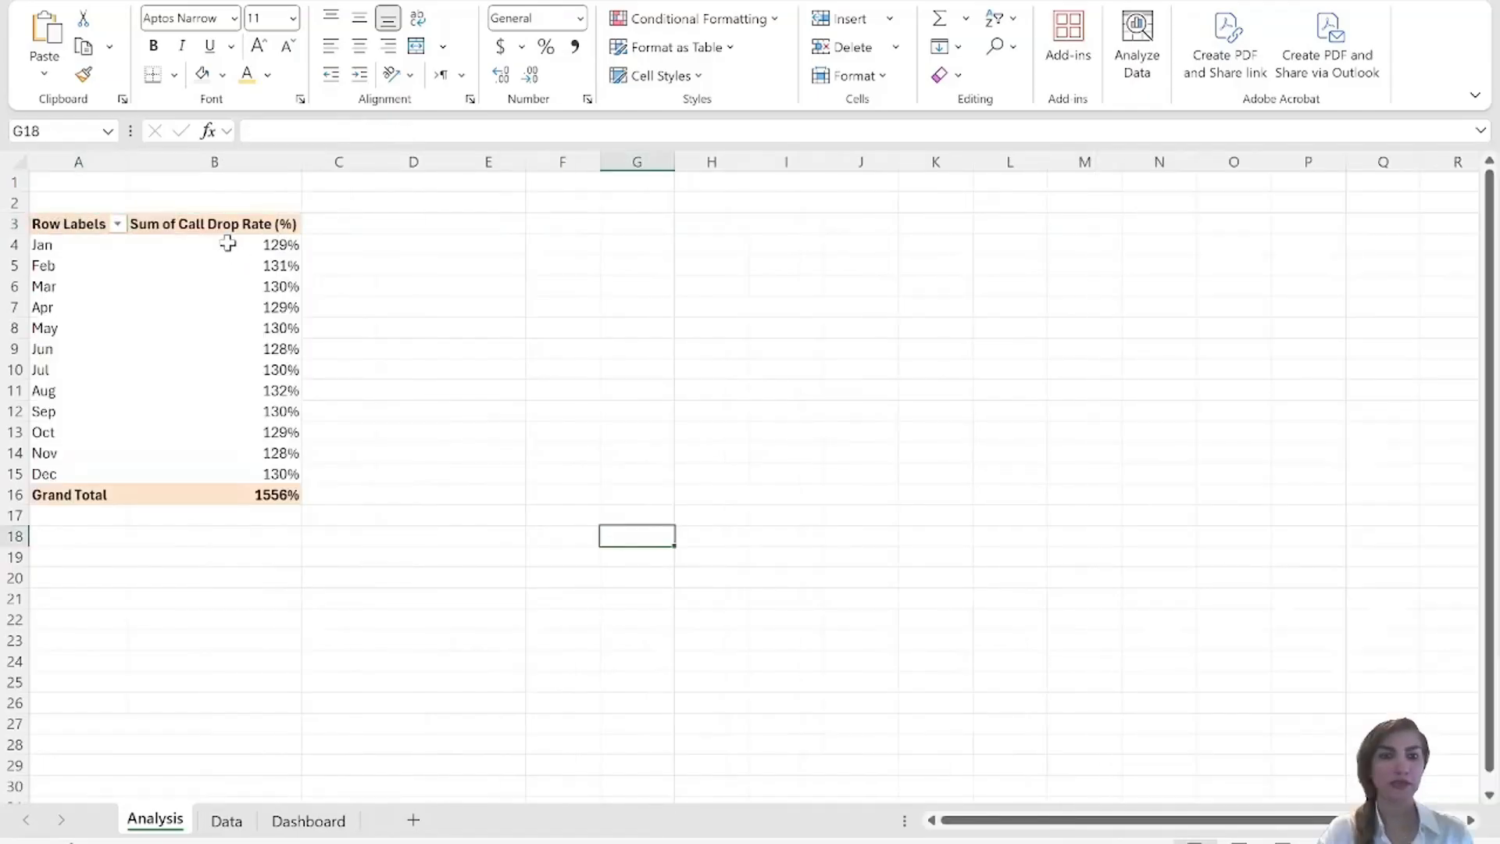
Format the monthly call drop rate values in B4:B15 as percentages with 2 decimal places.
{"action": "left_click_drag", "start_coordinate": [228, 244], "coordinate": [285, 473]}
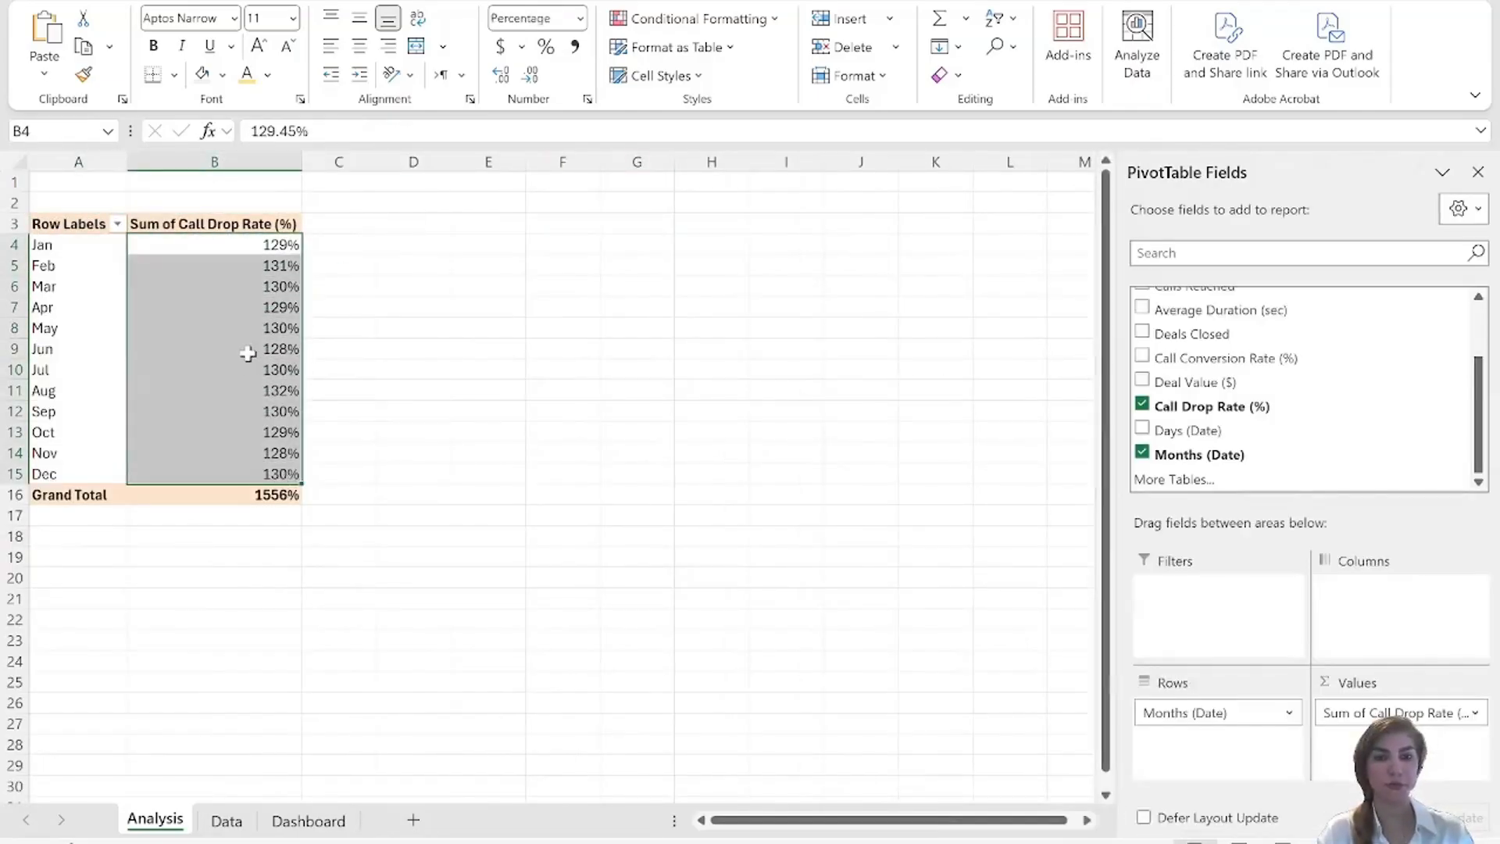
{"action": "right_click", "coordinate": [248, 354]}
{"action": "left_click", "coordinate": [328, 438]}
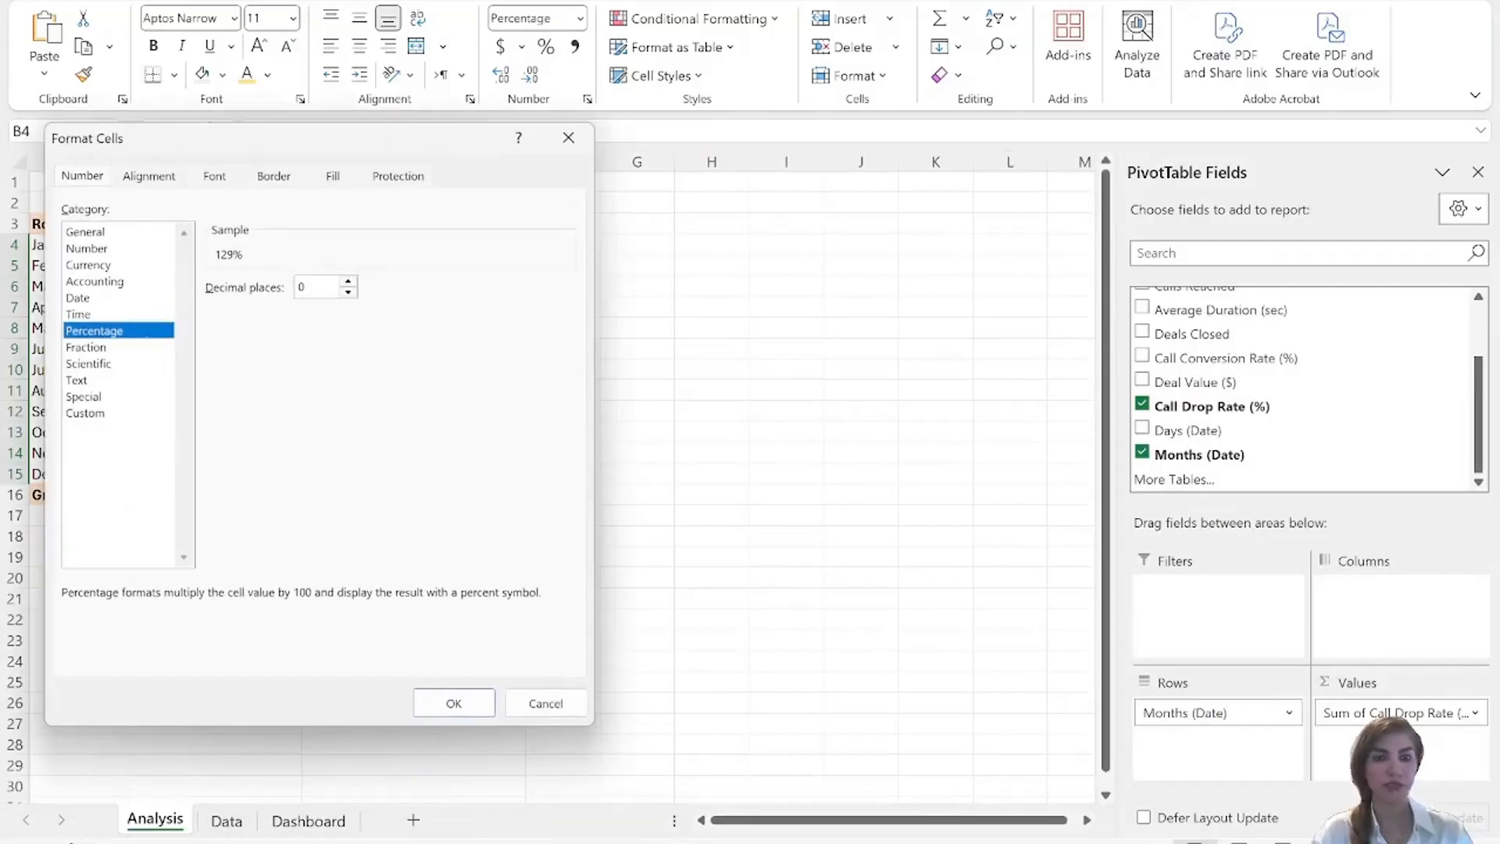
{"action": "key", "text": "BackSpace"}
{"action": "type", "text": "2"}
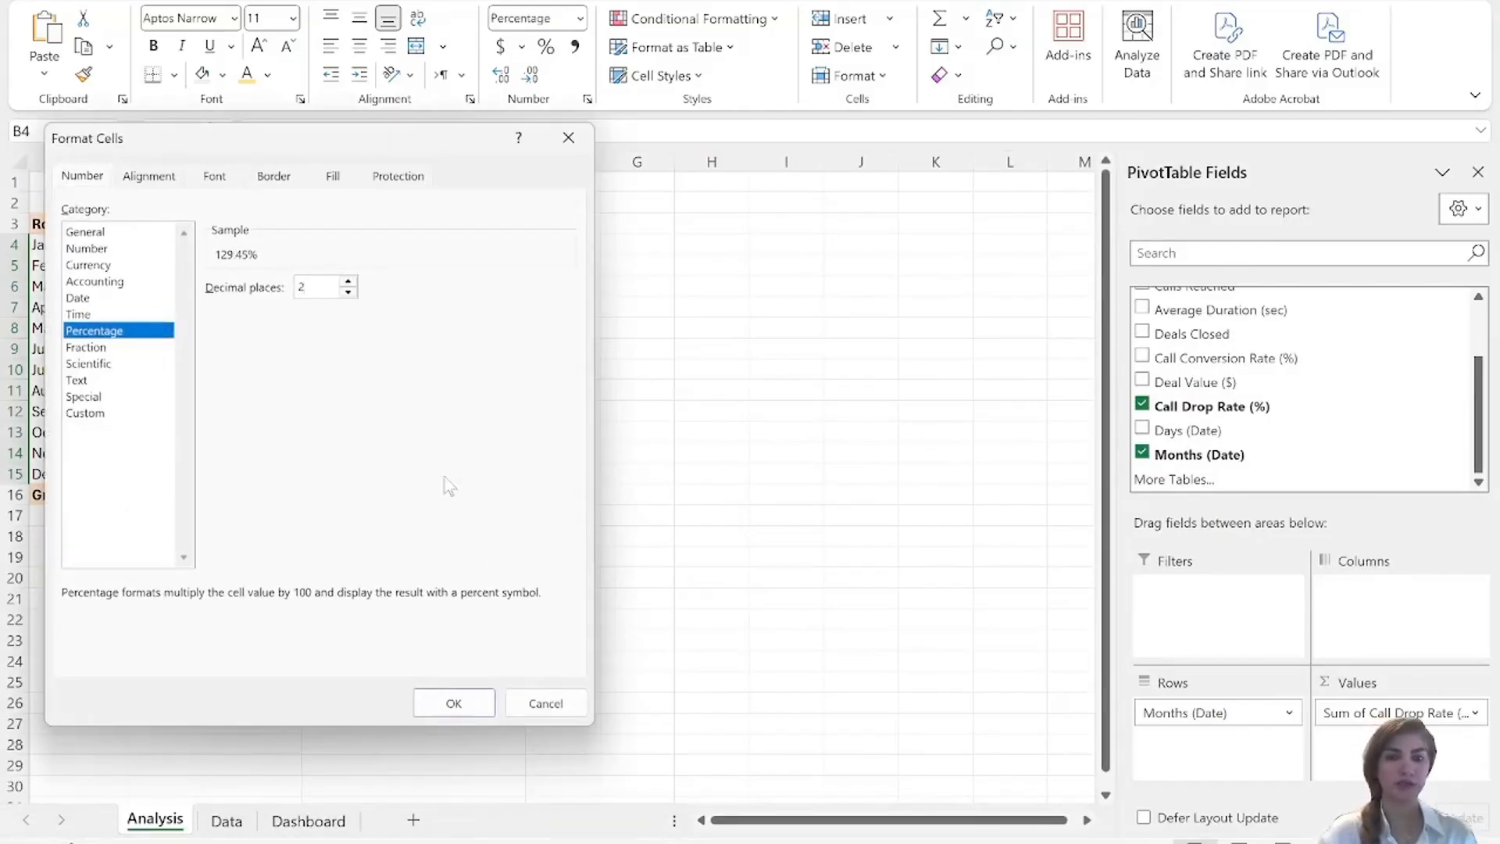
{"action": "left_click", "coordinate": [454, 703]}
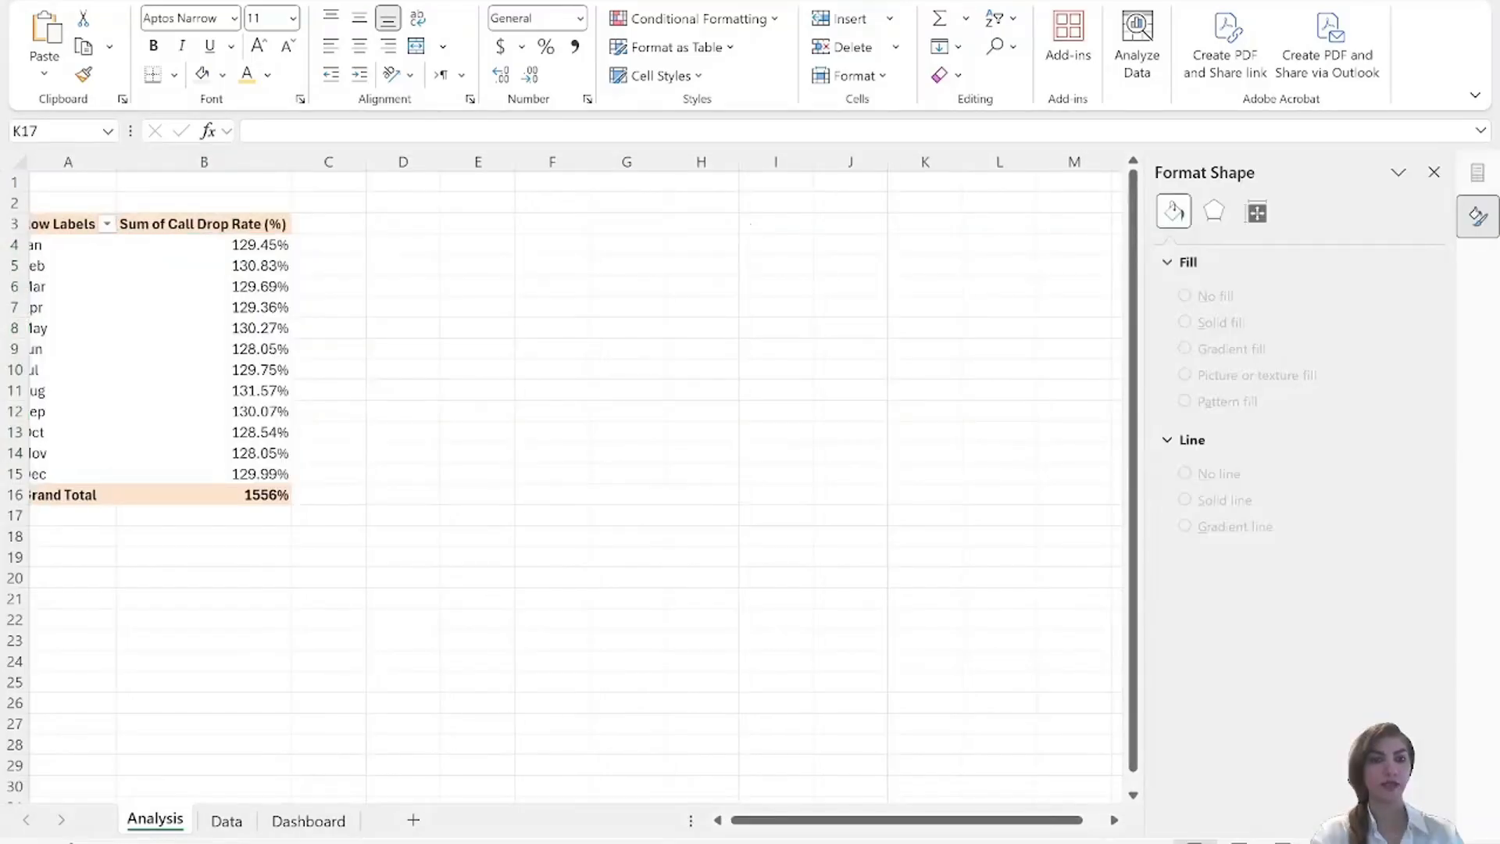
{"action": "left_click", "coordinate": [166, 4]}
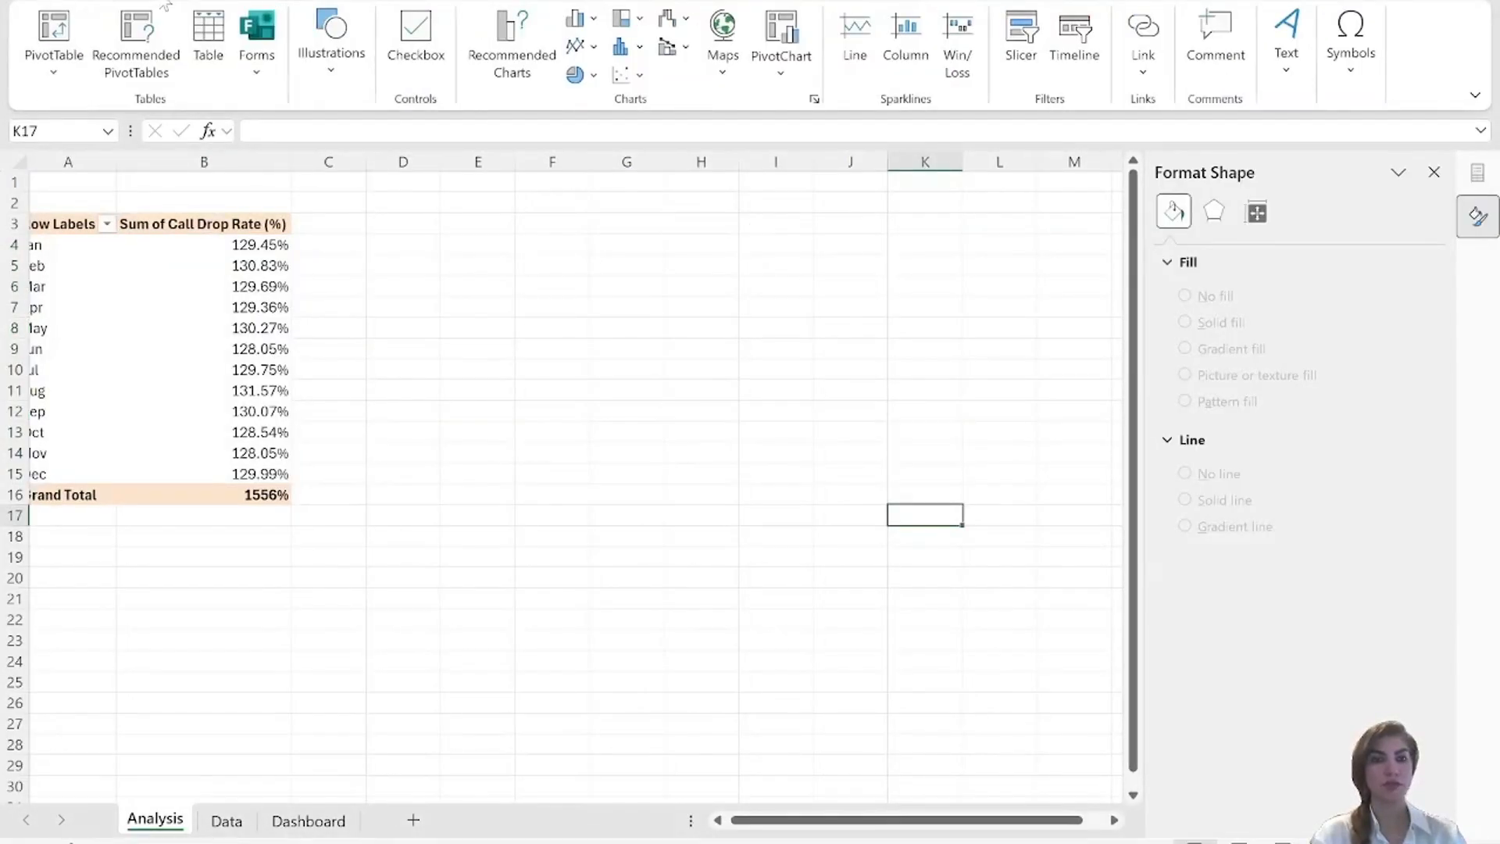
{"action": "left_click", "coordinate": [782, 62]}
{"action": "left_click", "coordinate": [820, 107]}
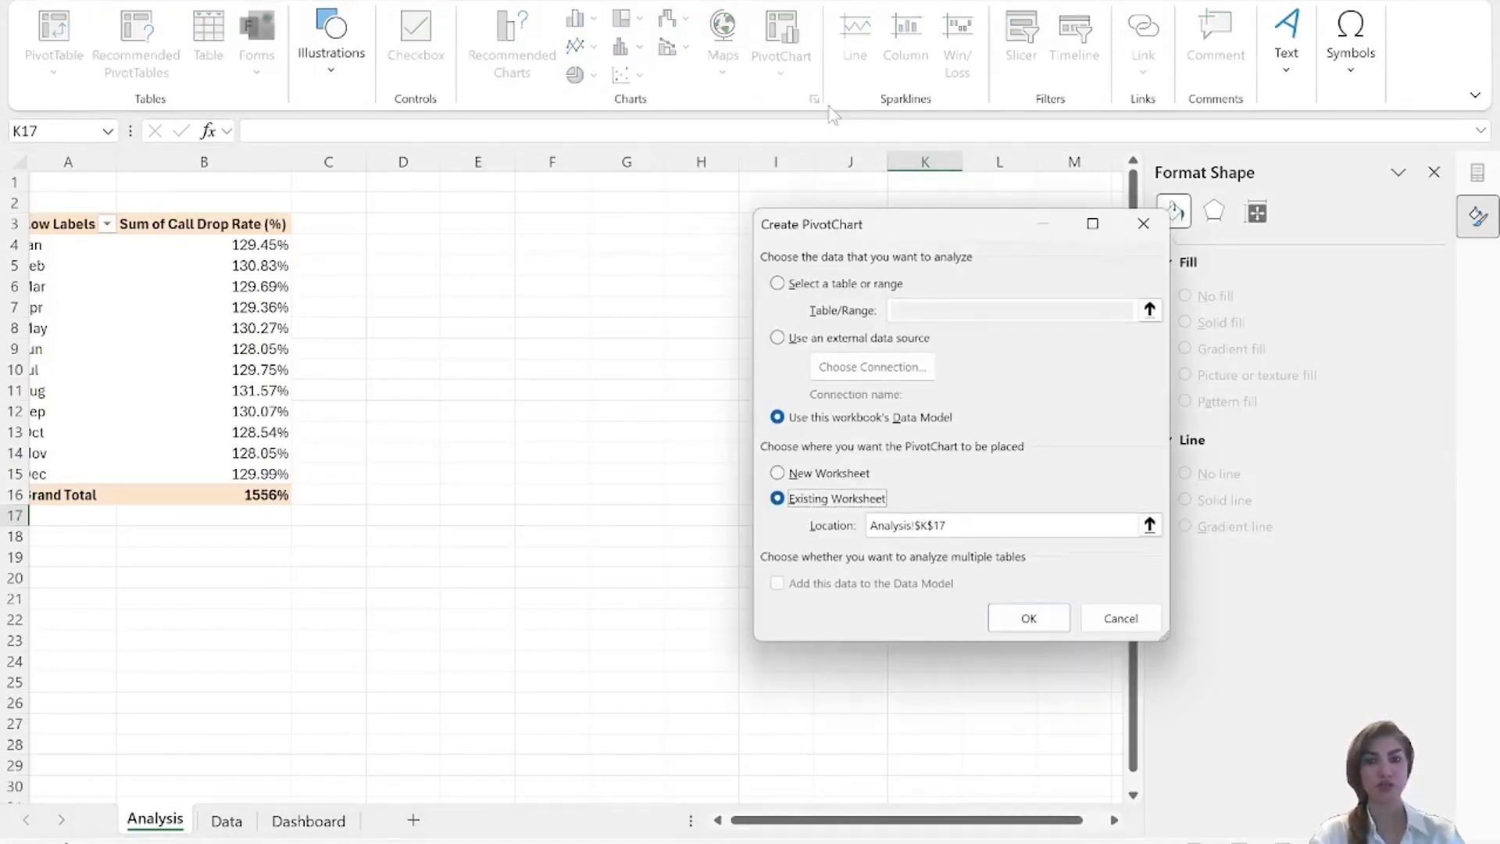
{"action": "left_click", "coordinate": [1143, 224]}
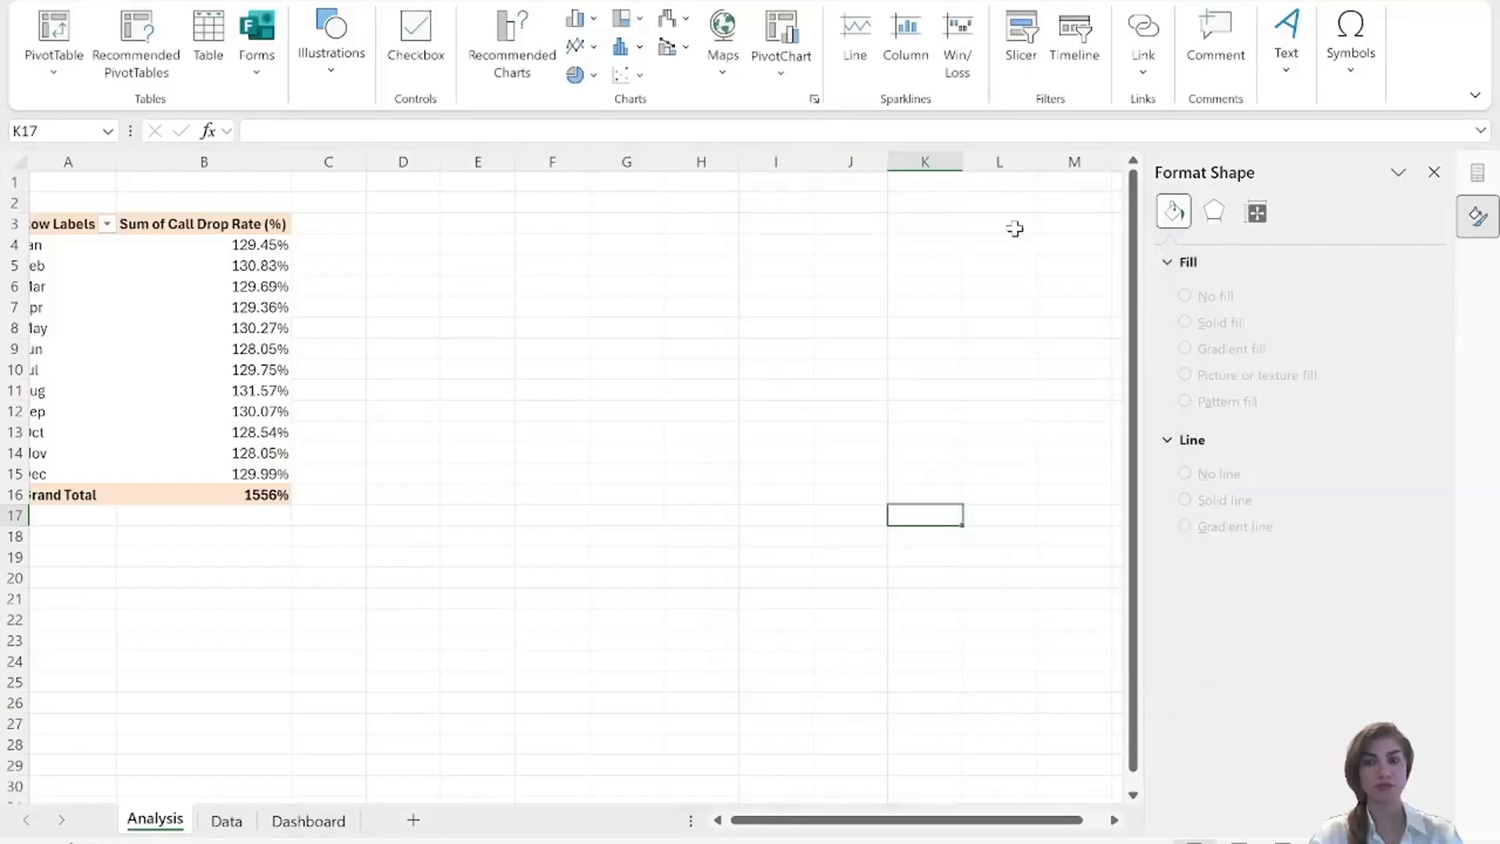
Insert an Area PivotChart based on the monthly call drop rate PivotTable on the Analysis sheet.
{"action": "left_click", "coordinate": [145, 347]}
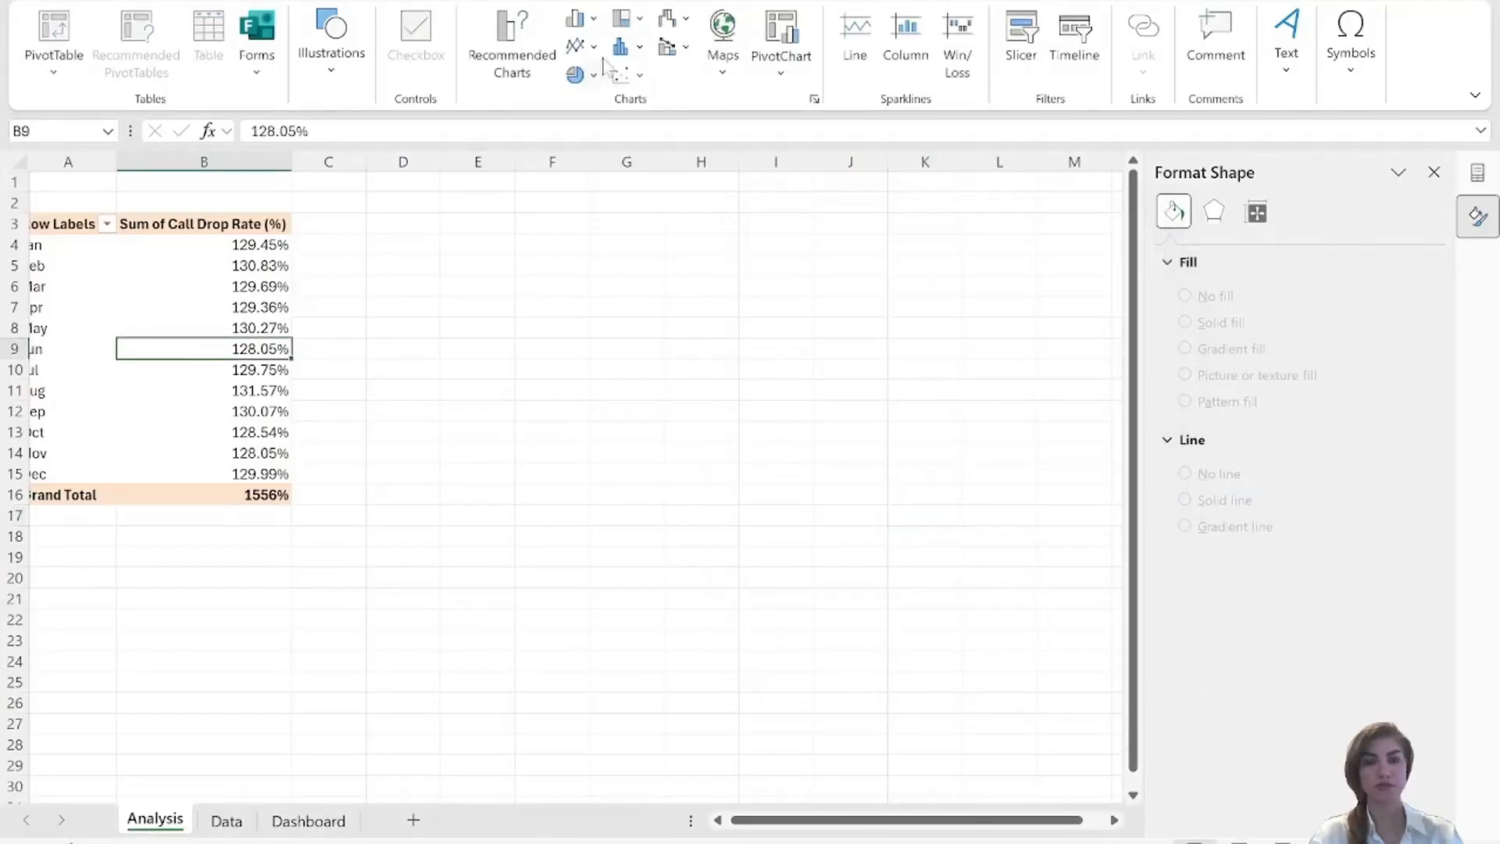
{"action": "left_click", "coordinate": [782, 63]}
{"action": "left_click", "coordinate": [797, 115]}
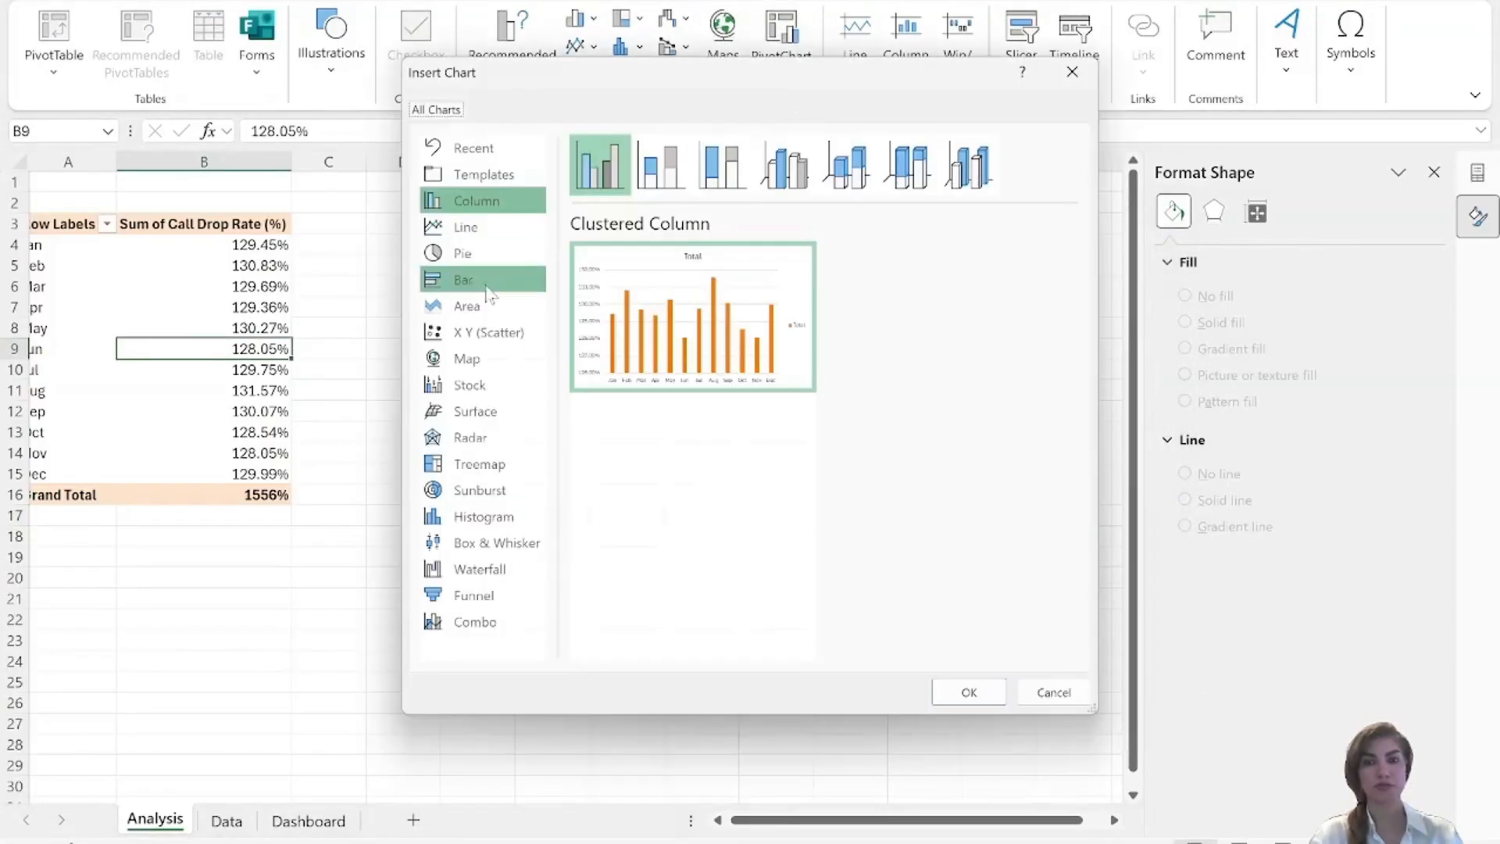
{"action": "left_click", "coordinate": [469, 307]}
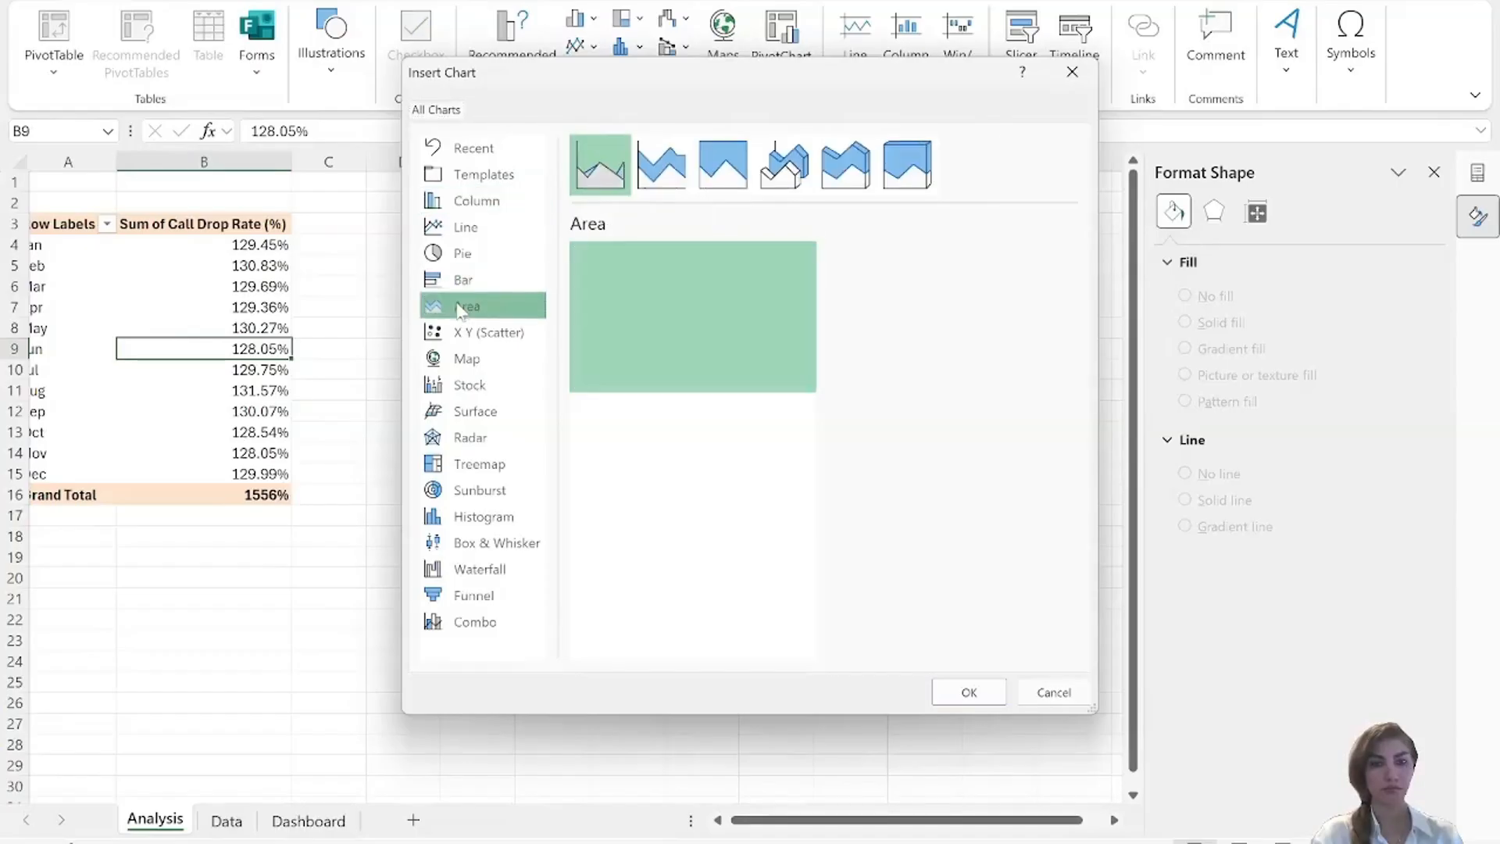
{"action": "left_click", "coordinate": [977, 691]}
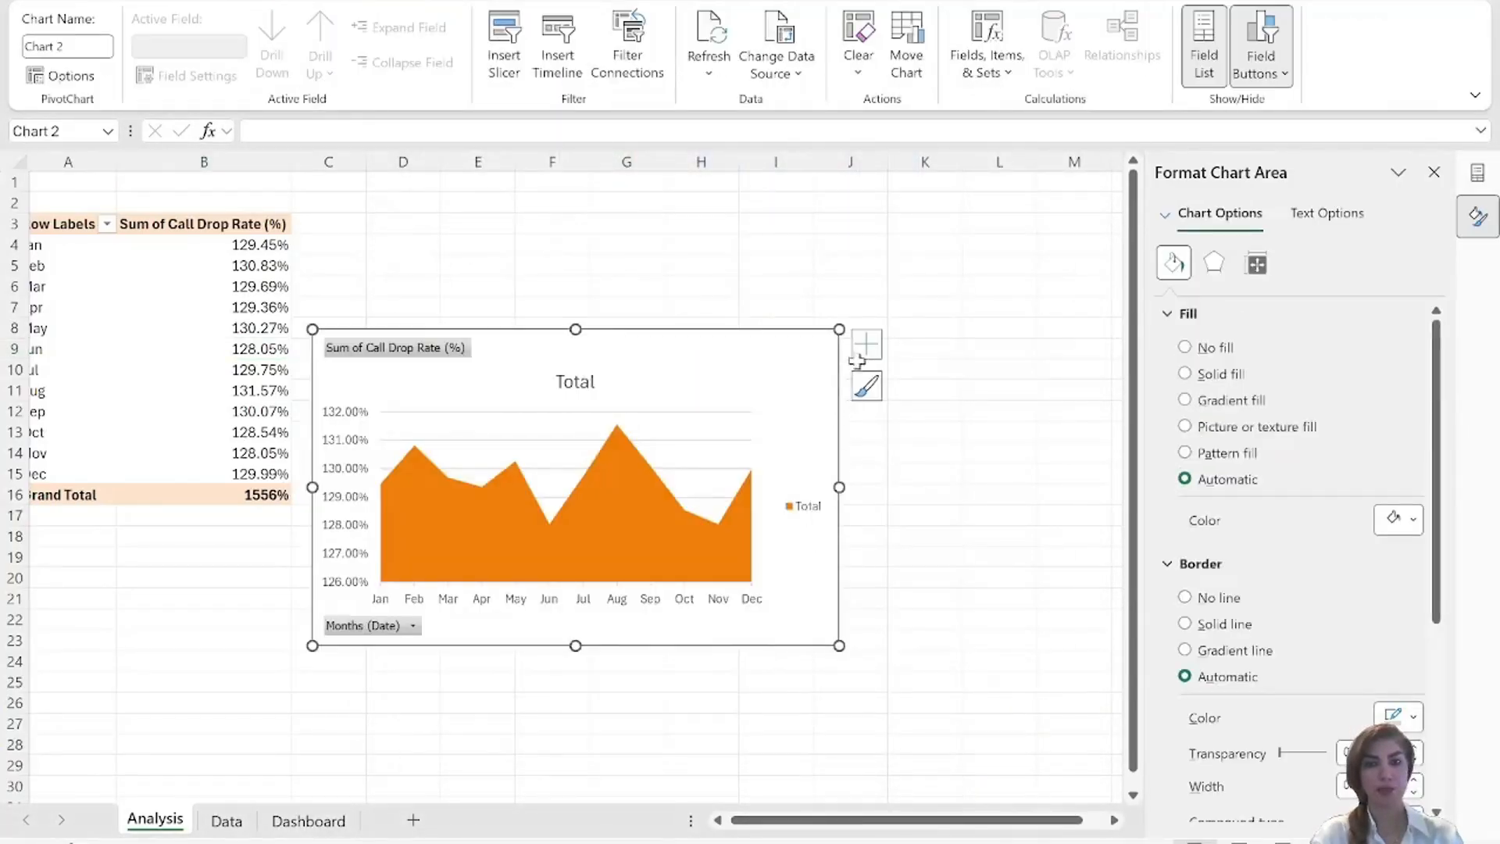
Remove the legend, gridlines and primary vertical axis from the area chart and hide all its field buttons.
{"action": "left_click", "coordinate": [859, 356]}
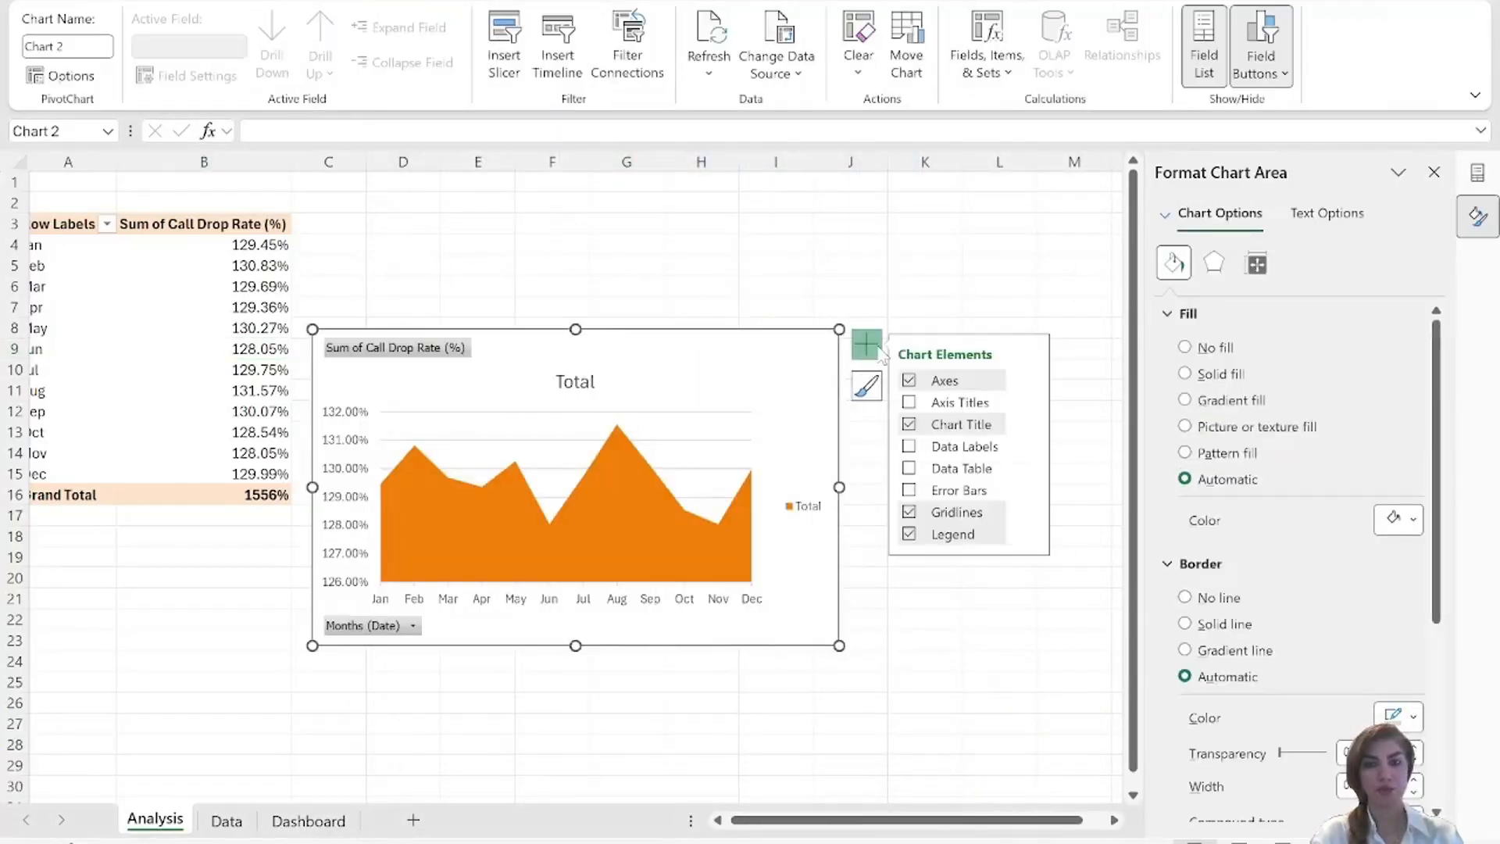
{"action": "left_click", "coordinate": [909, 535]}
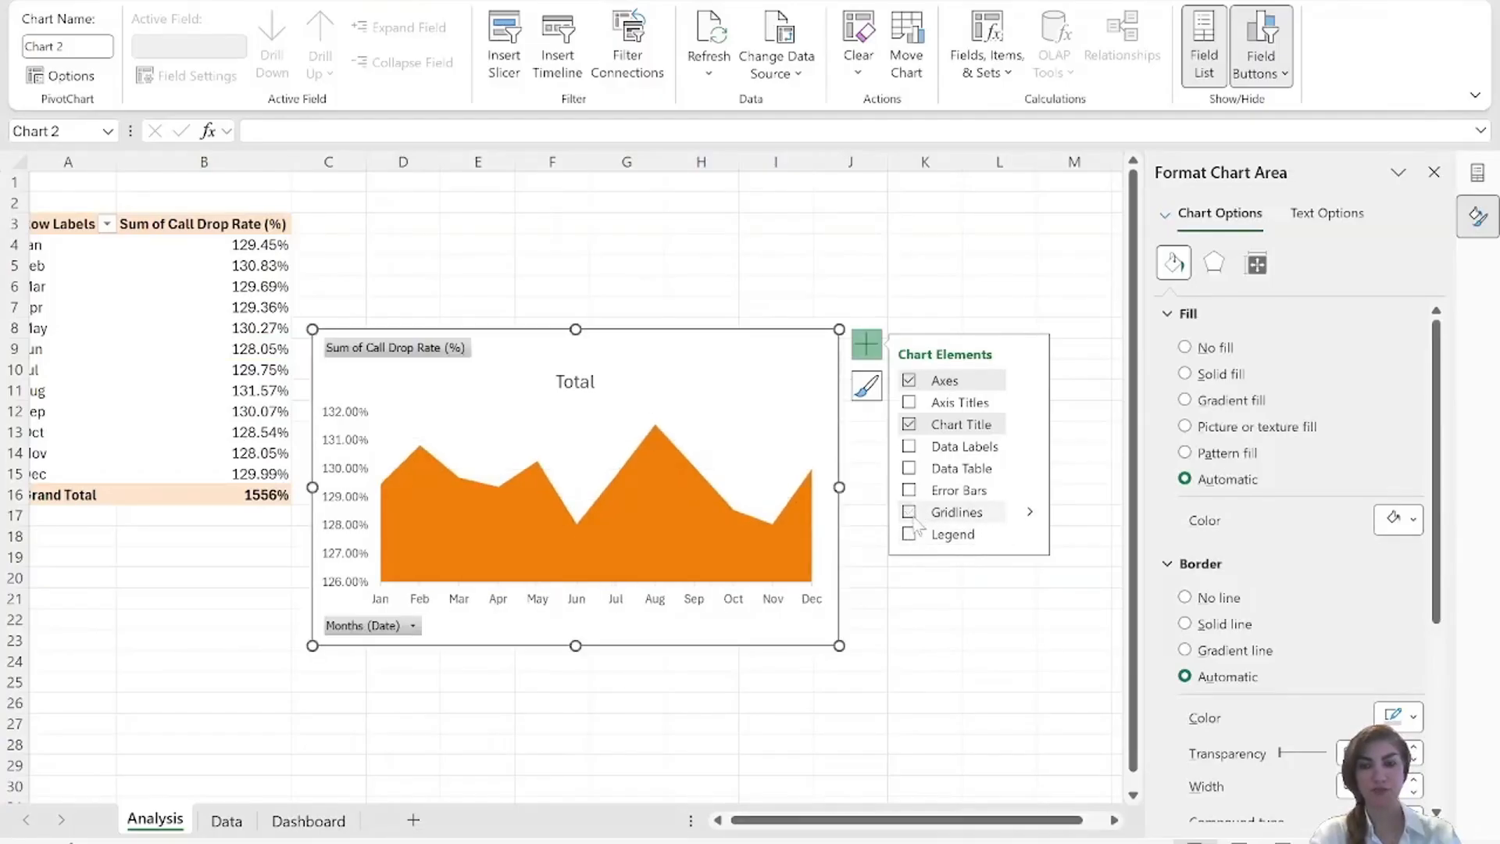
{"action": "right_click", "coordinate": [438, 353]}
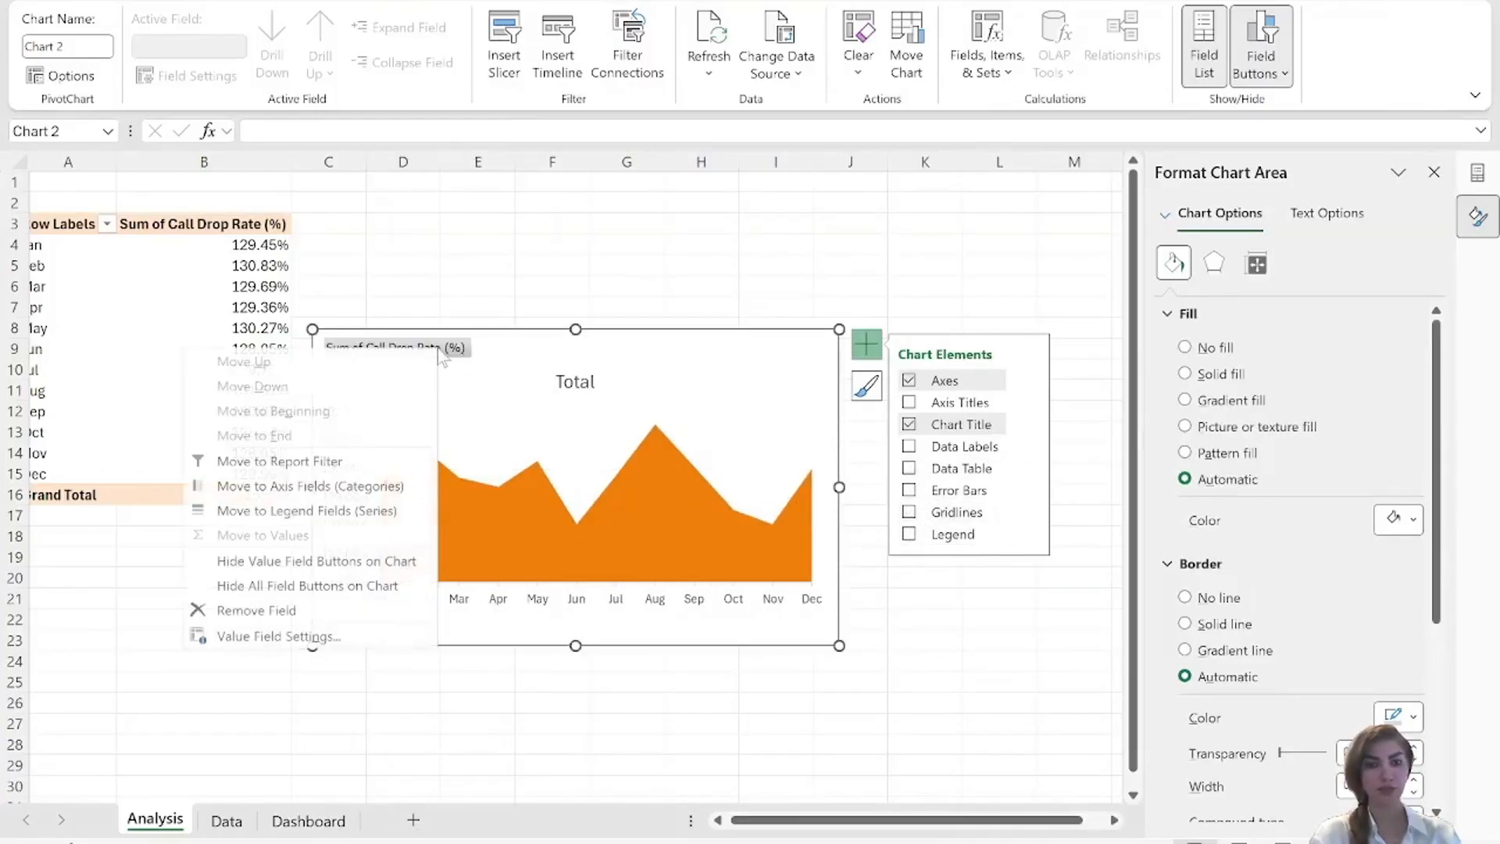
{"action": "left_click", "coordinate": [311, 586]}
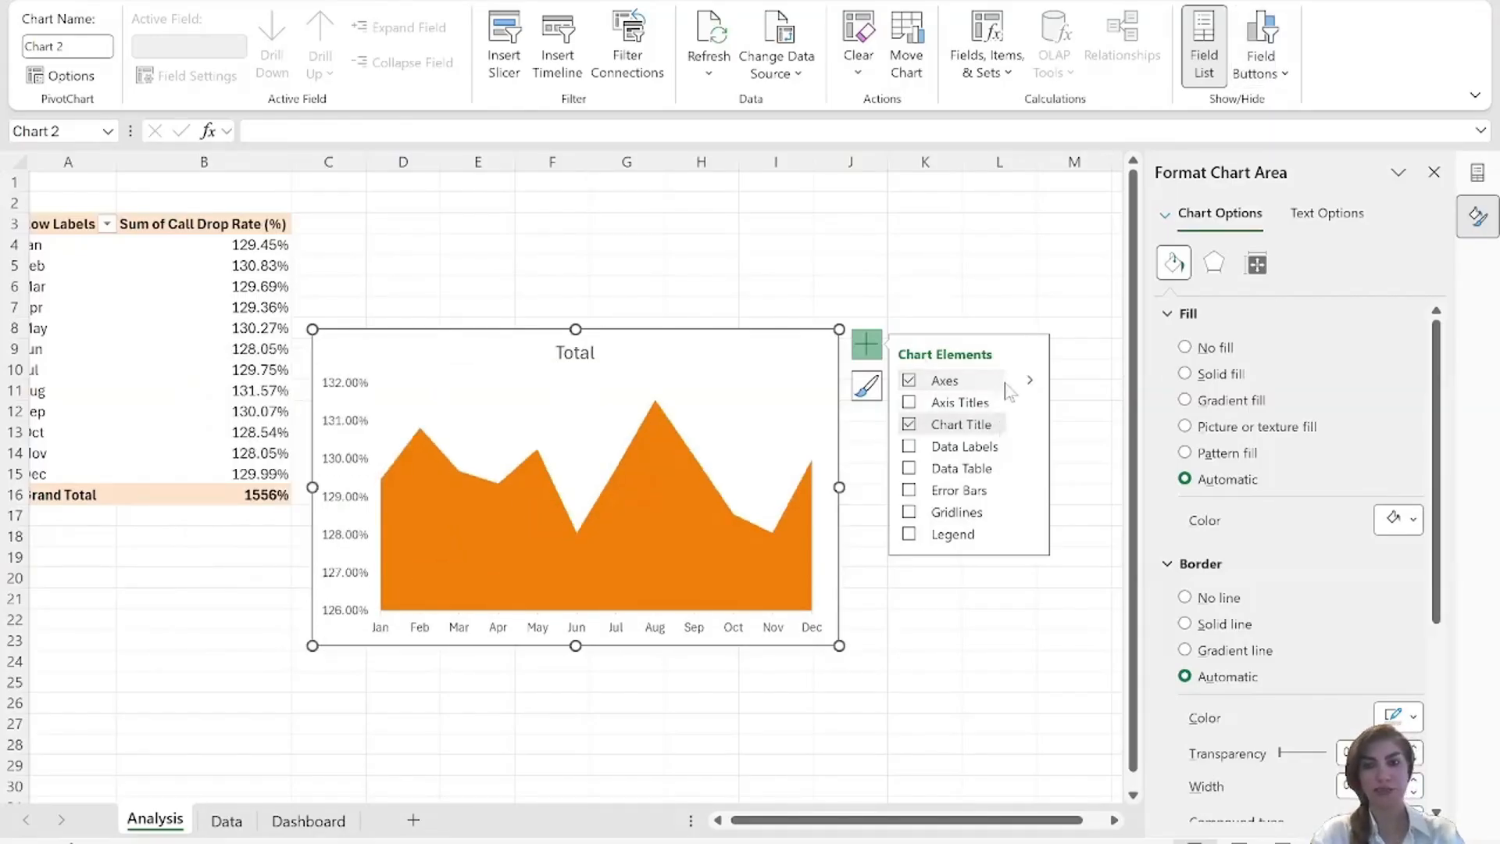
{"action": "left_click", "coordinate": [1030, 380]}
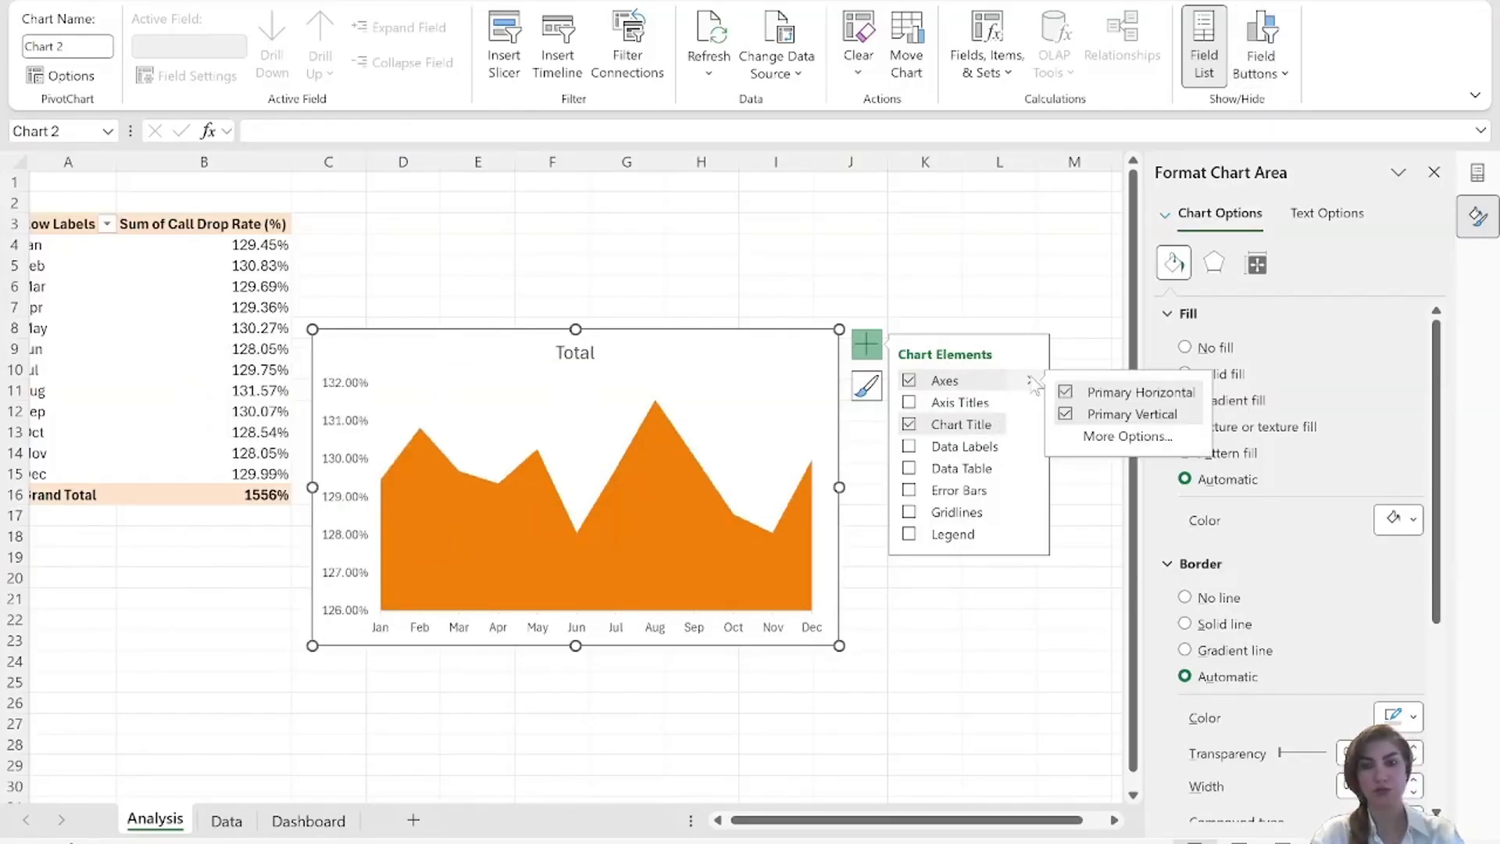
{"action": "left_click", "coordinate": [1067, 414]}
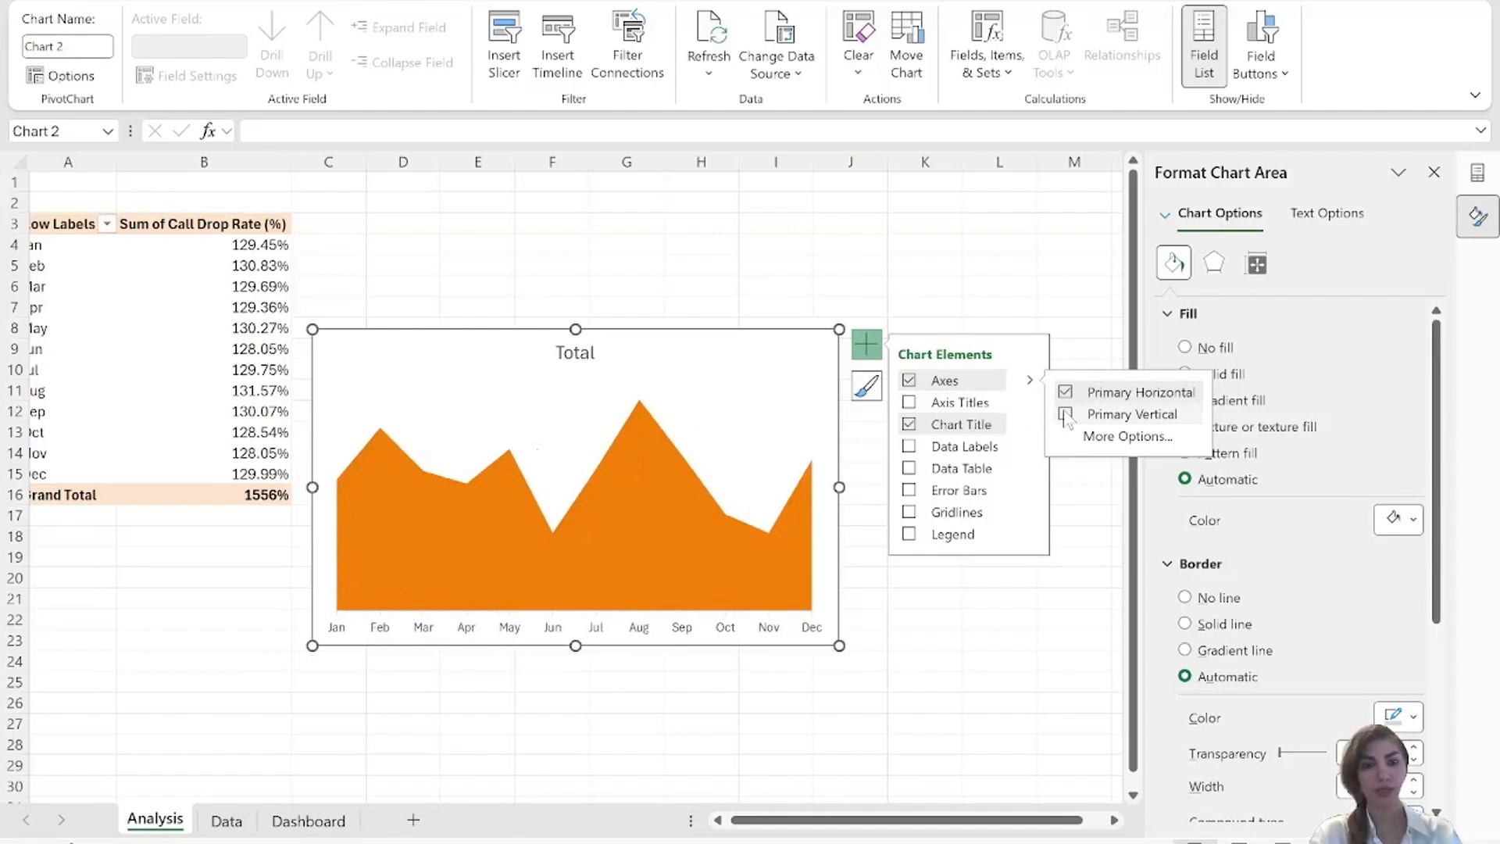
Fill the area chart's data series with the solid dark yellow used in the other dashboard charts.
{"action": "left_click", "coordinate": [652, 560]}
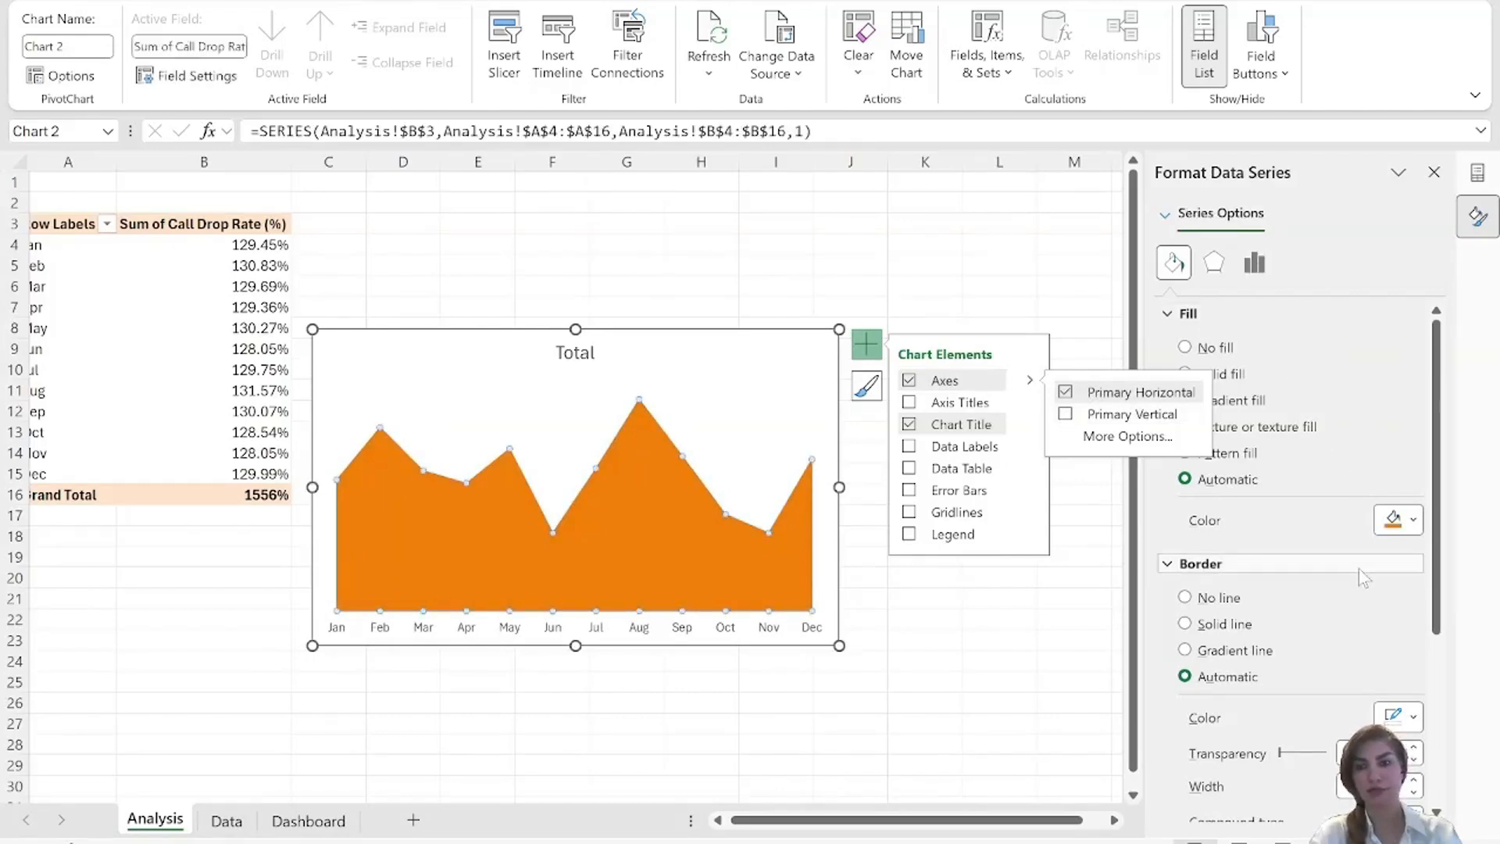
{"action": "left_click", "coordinate": [1415, 524]}
{"action": "left_click", "coordinate": [1216, 444]}
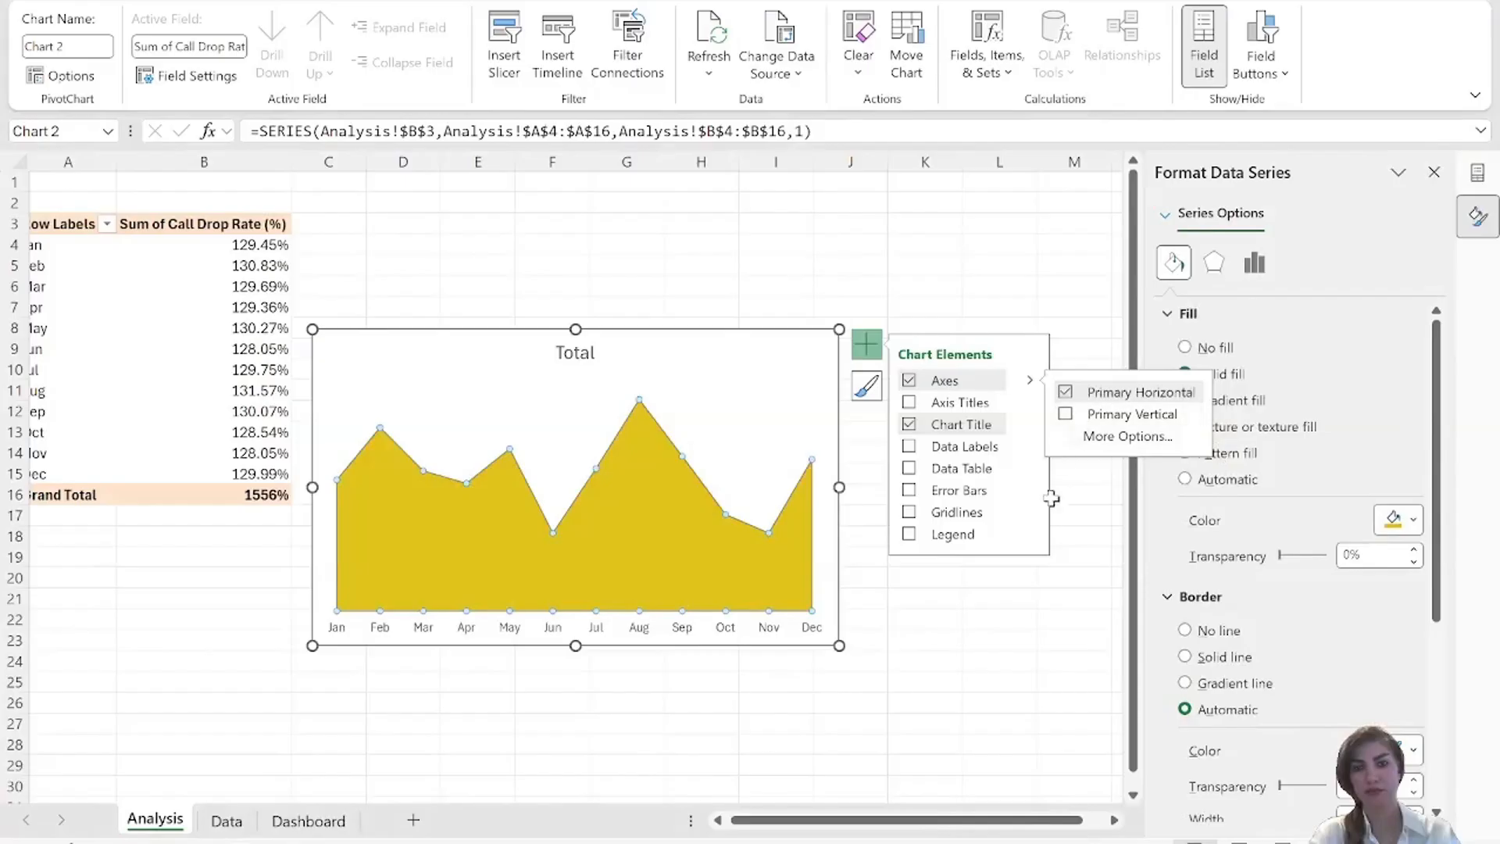
{"action": "left_click", "coordinate": [1087, 537]}
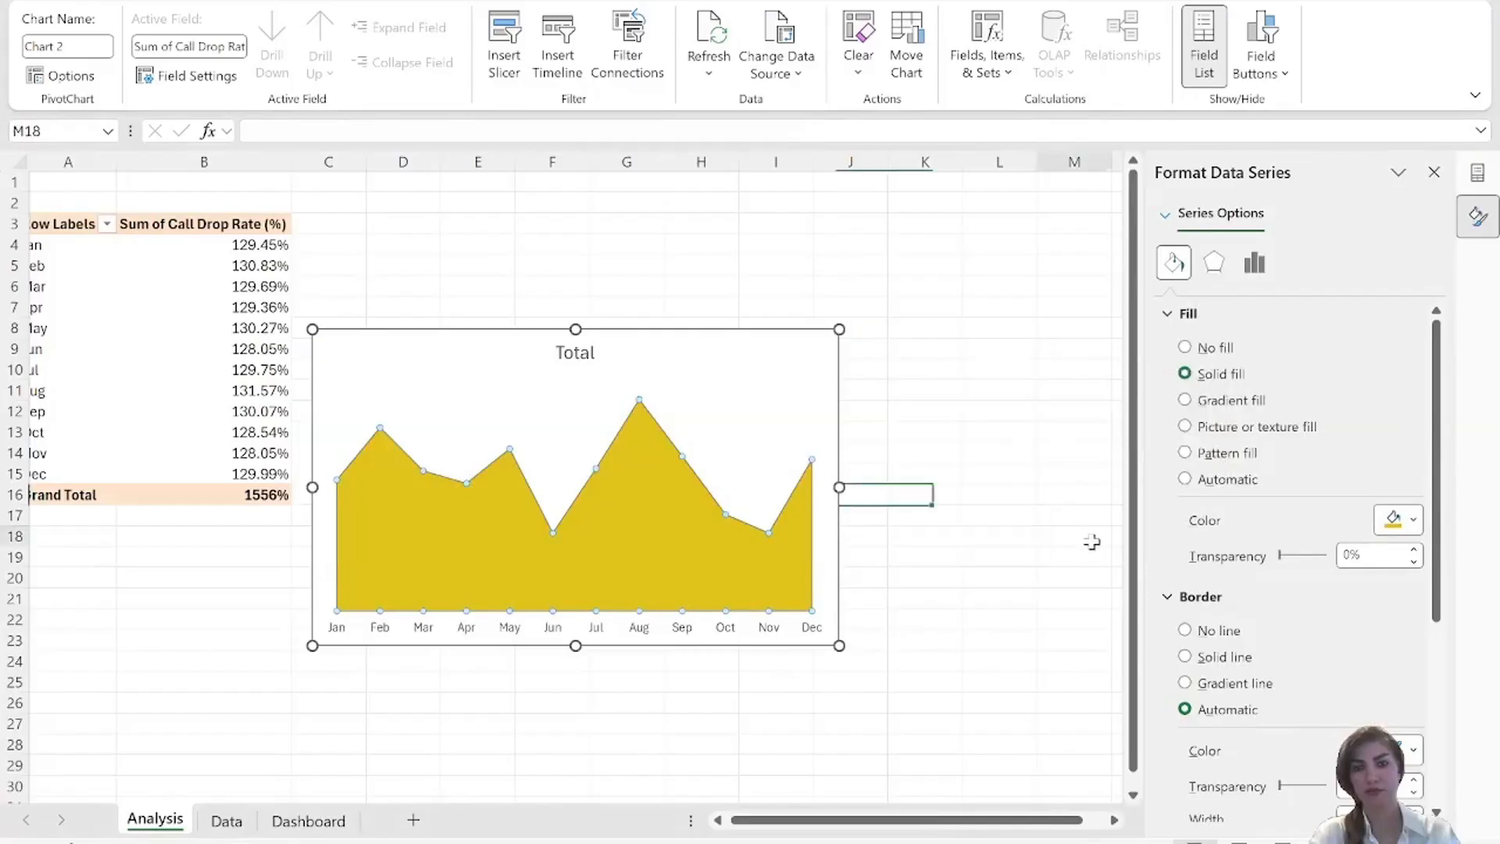
Apply a linear gradient fill to the area series and set its first gradient stop to the recent dark yellow.
{"action": "left_click", "coordinate": [672, 570]}
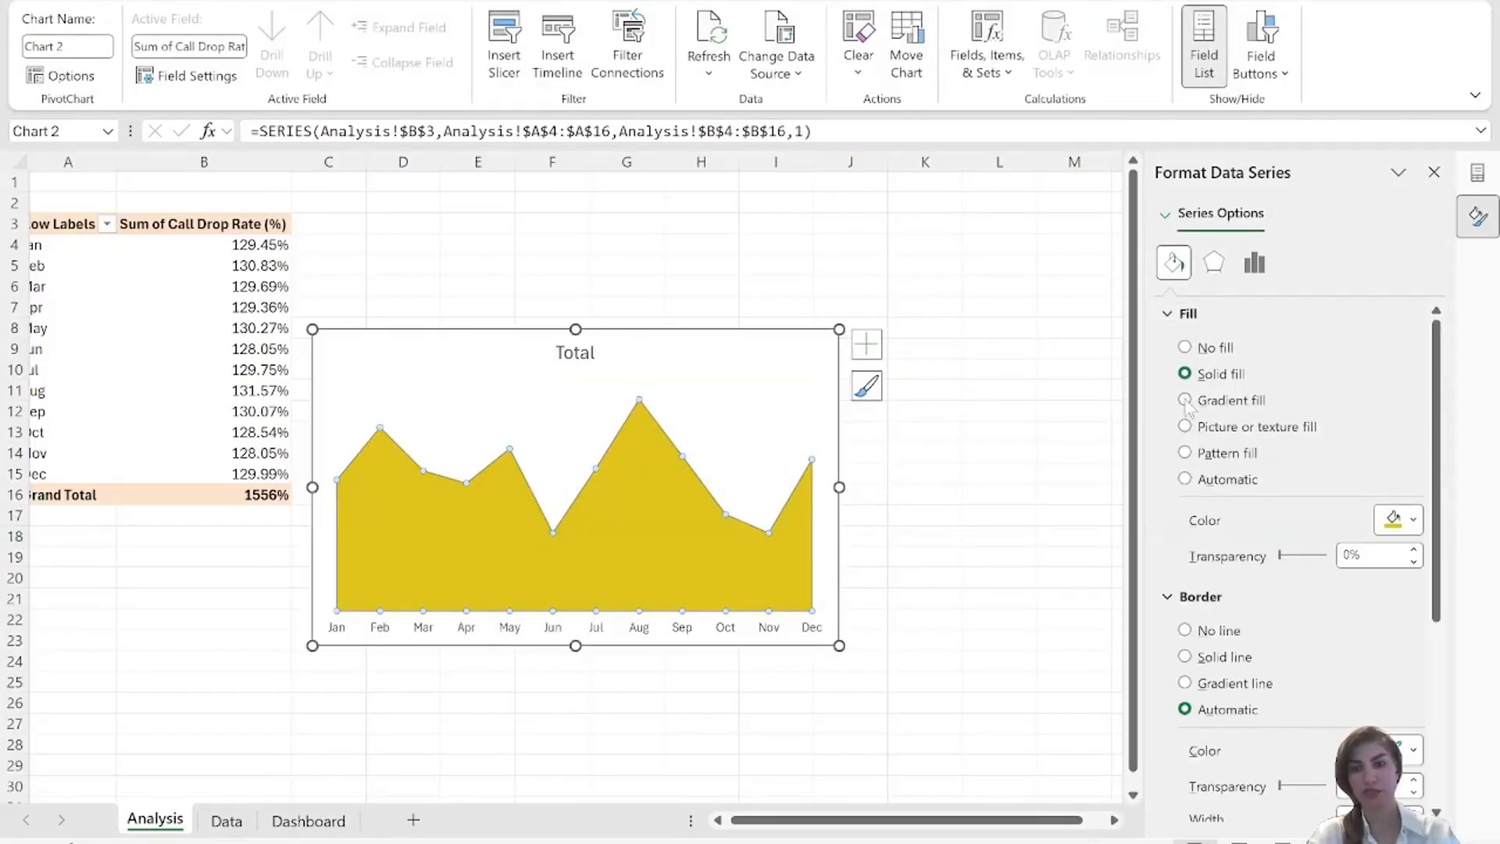
{"action": "left_click", "coordinate": [1185, 400]}
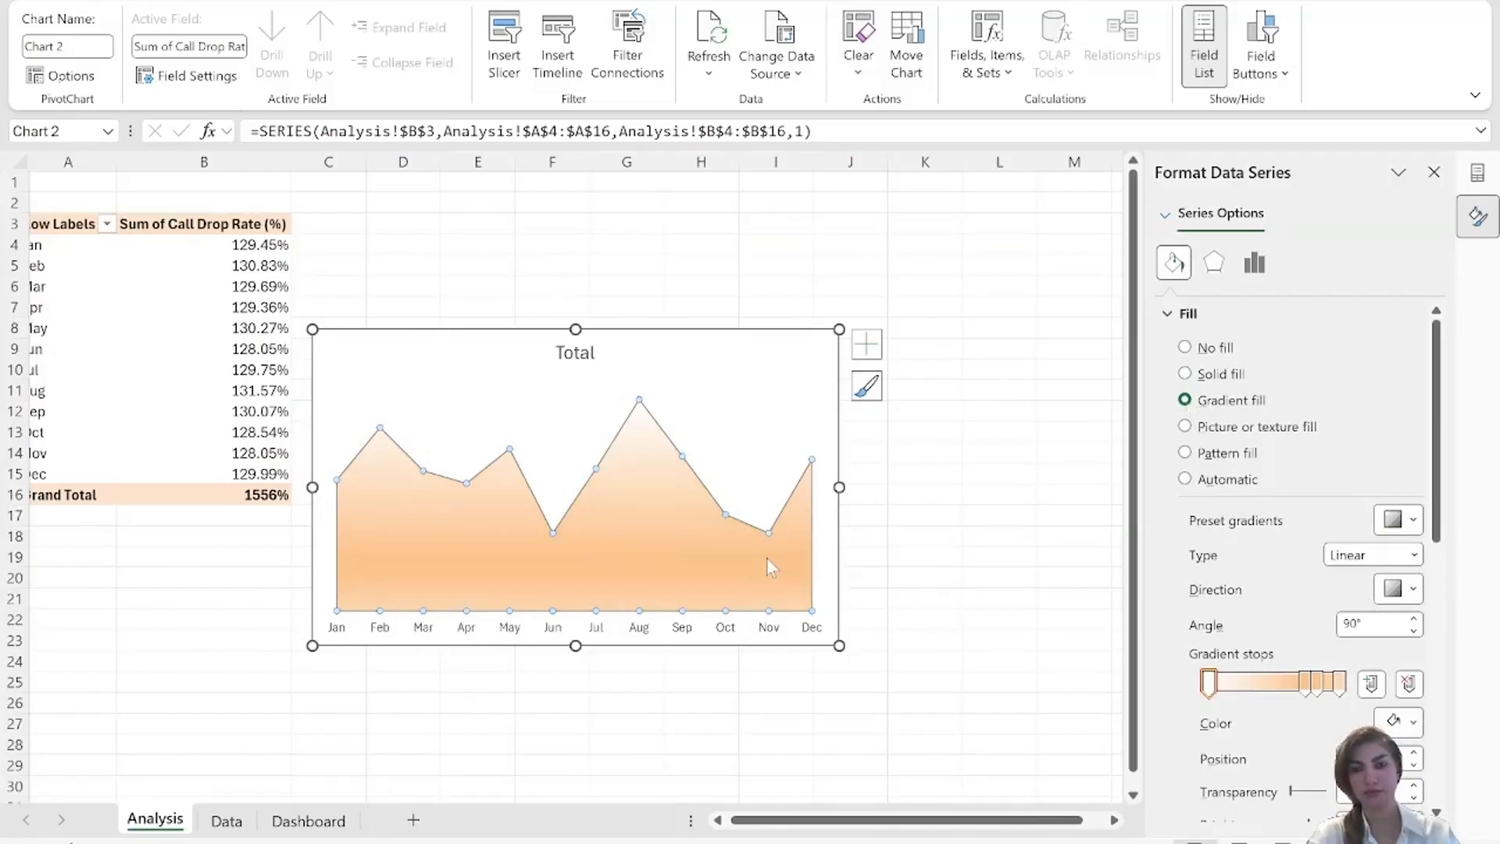
{"action": "left_click", "coordinate": [1413, 727]}
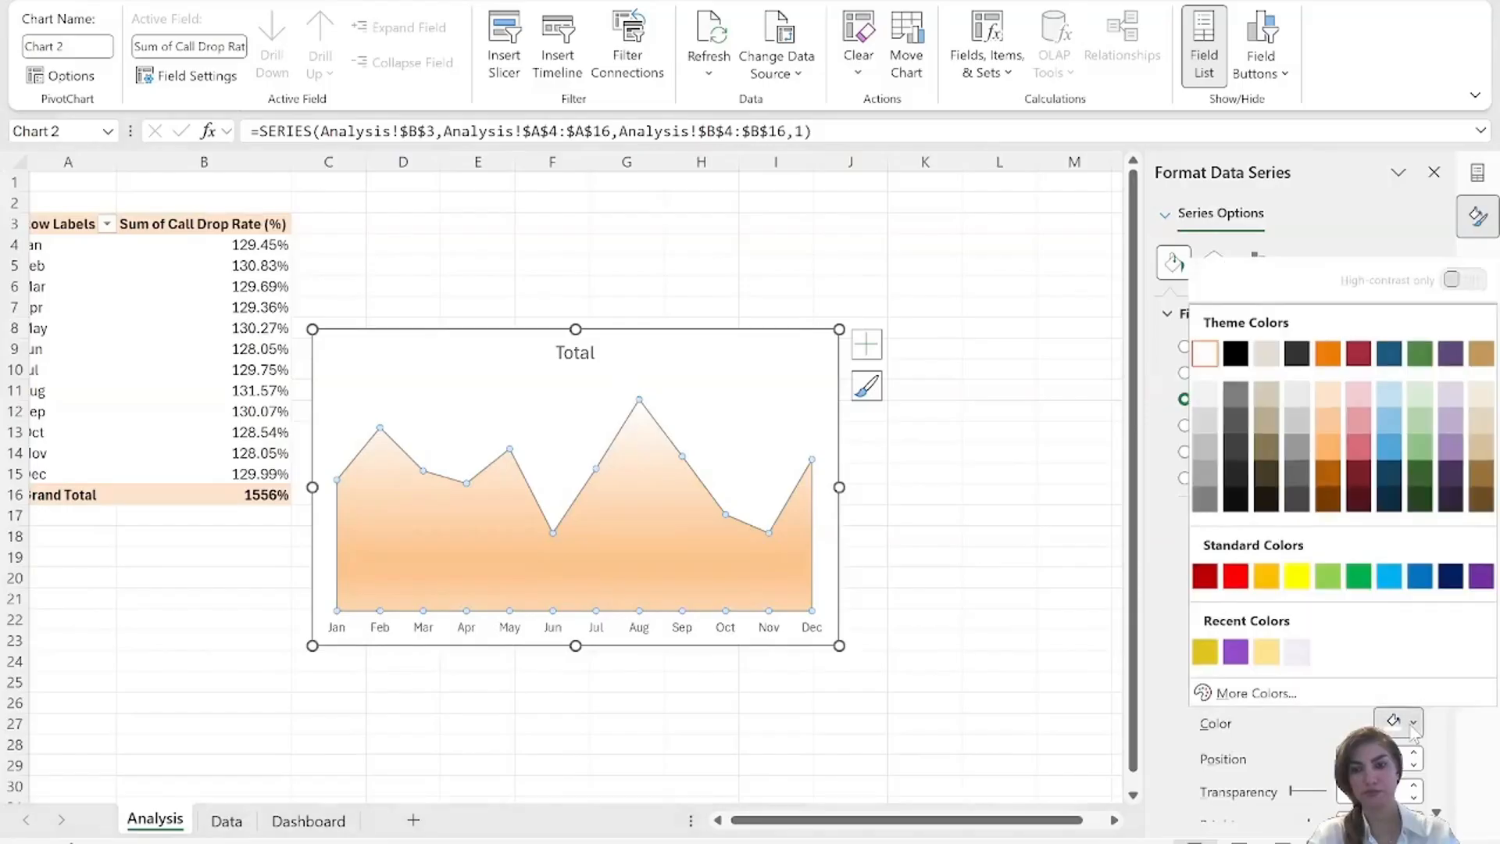
{"action": "left_click", "coordinate": [1212, 655]}
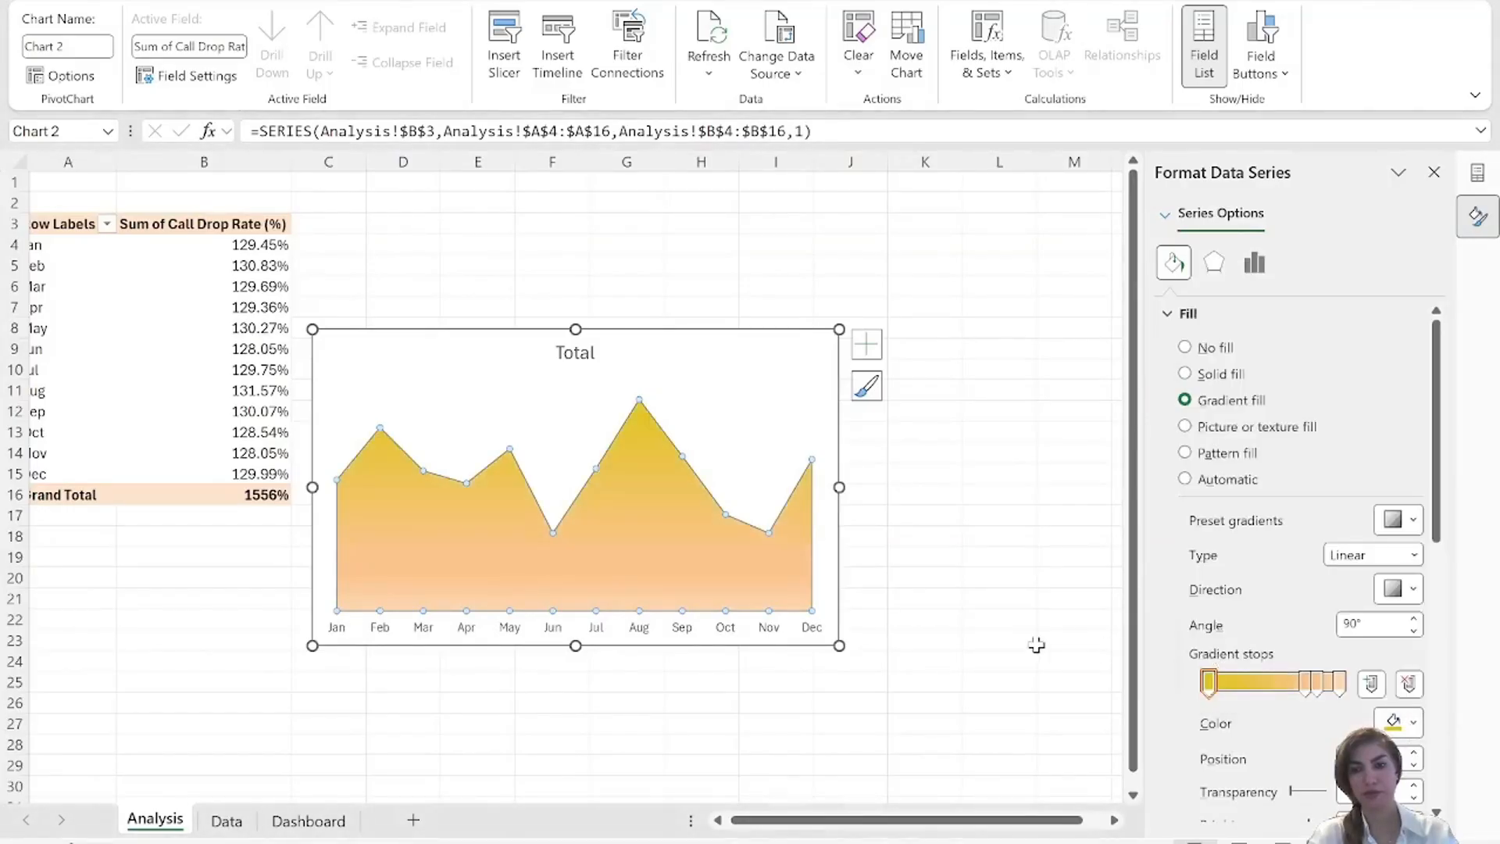
{"action": "left_click", "coordinate": [994, 536]}
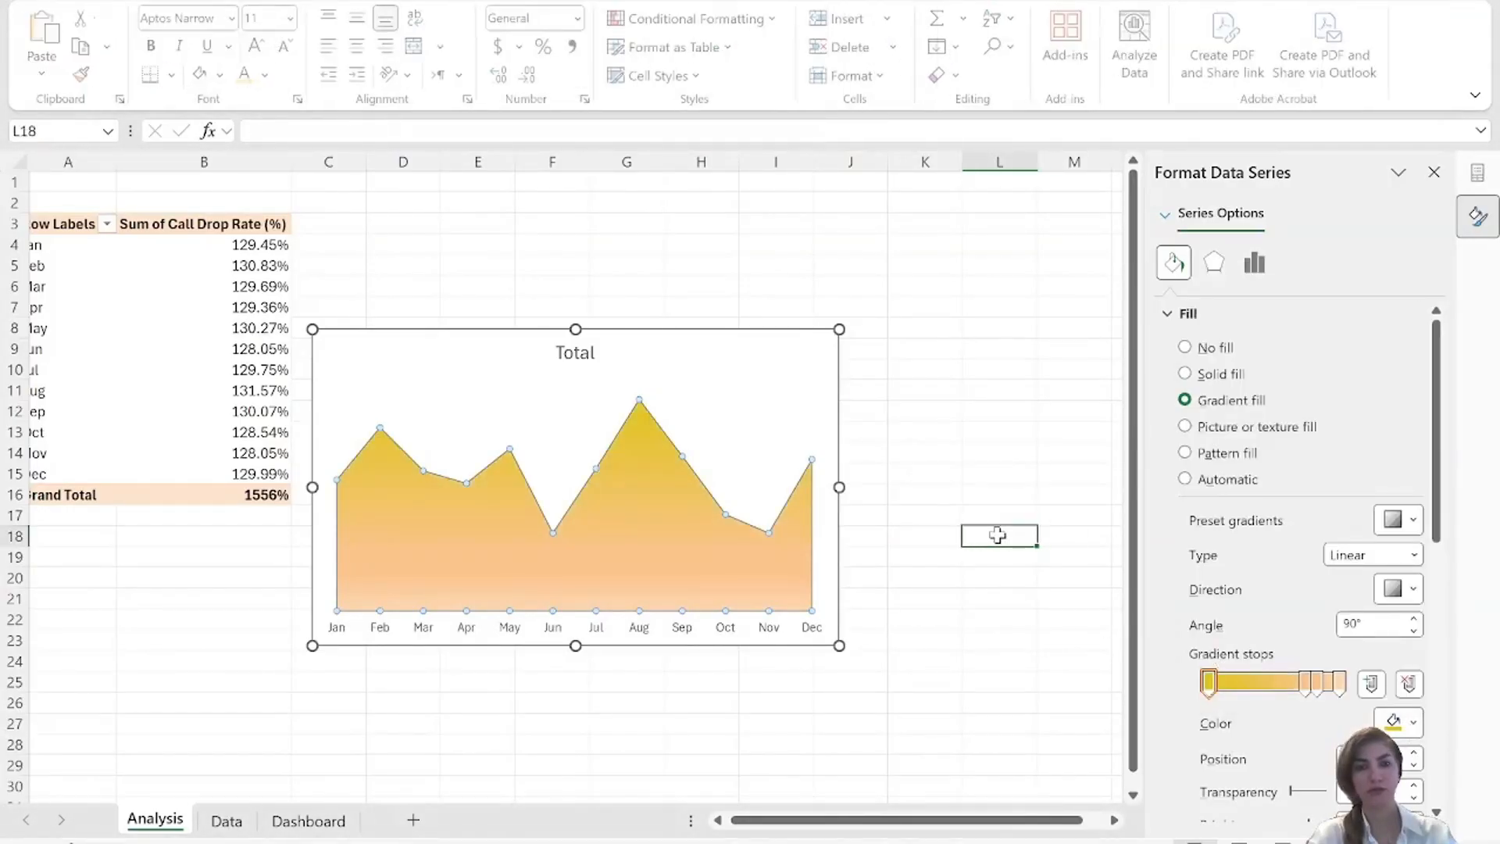
Copy the area chart from the Analysis sheet, close the formatting pane and paste the chart at cell Q24 of the Dashboard sheet.
{"action": "left_click", "coordinate": [728, 374]}
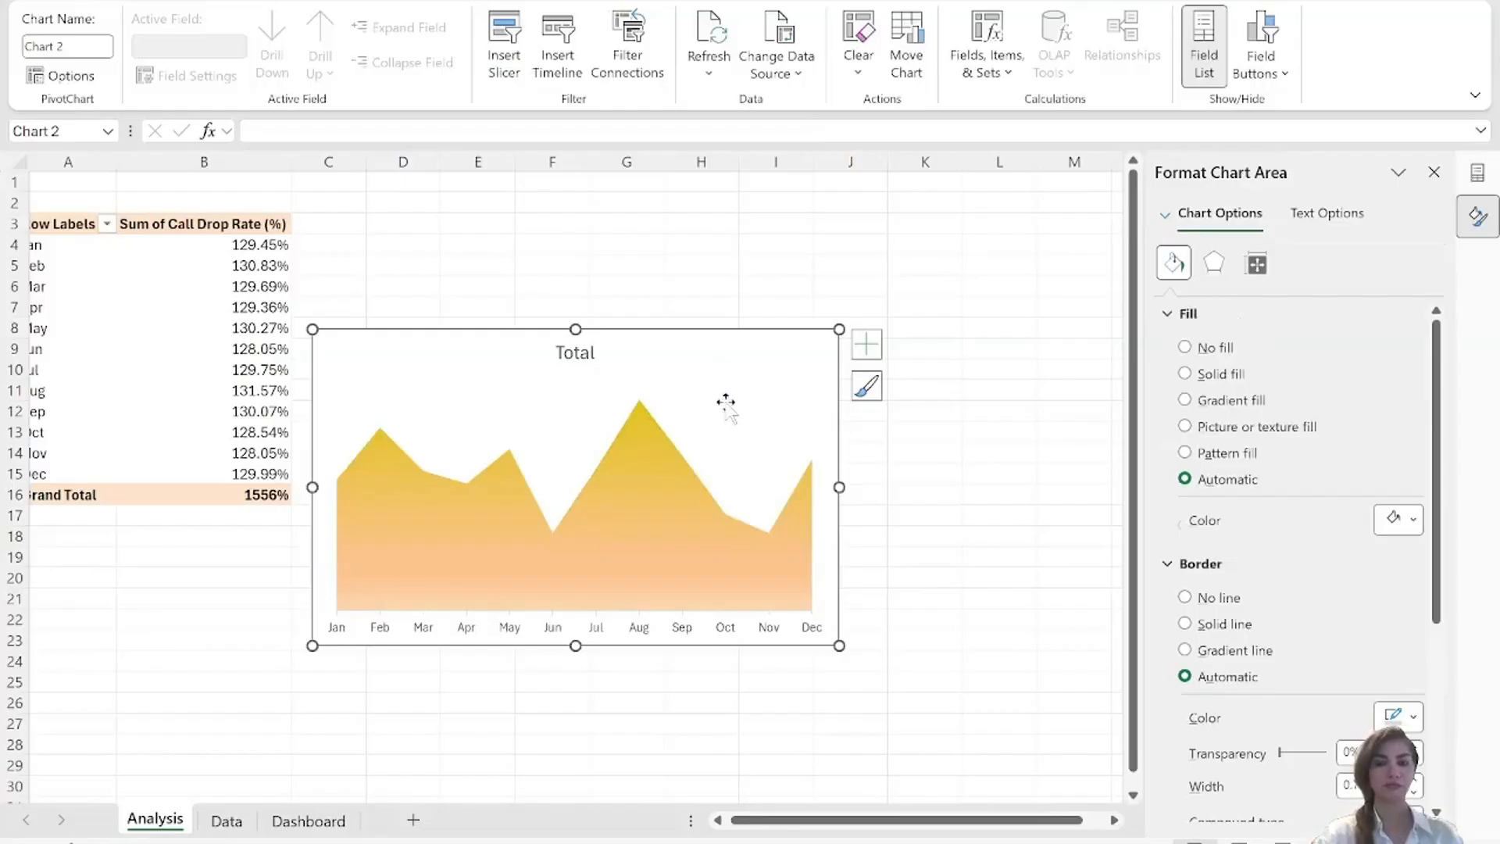
{"action": "left_click", "coordinate": [301, 820]}
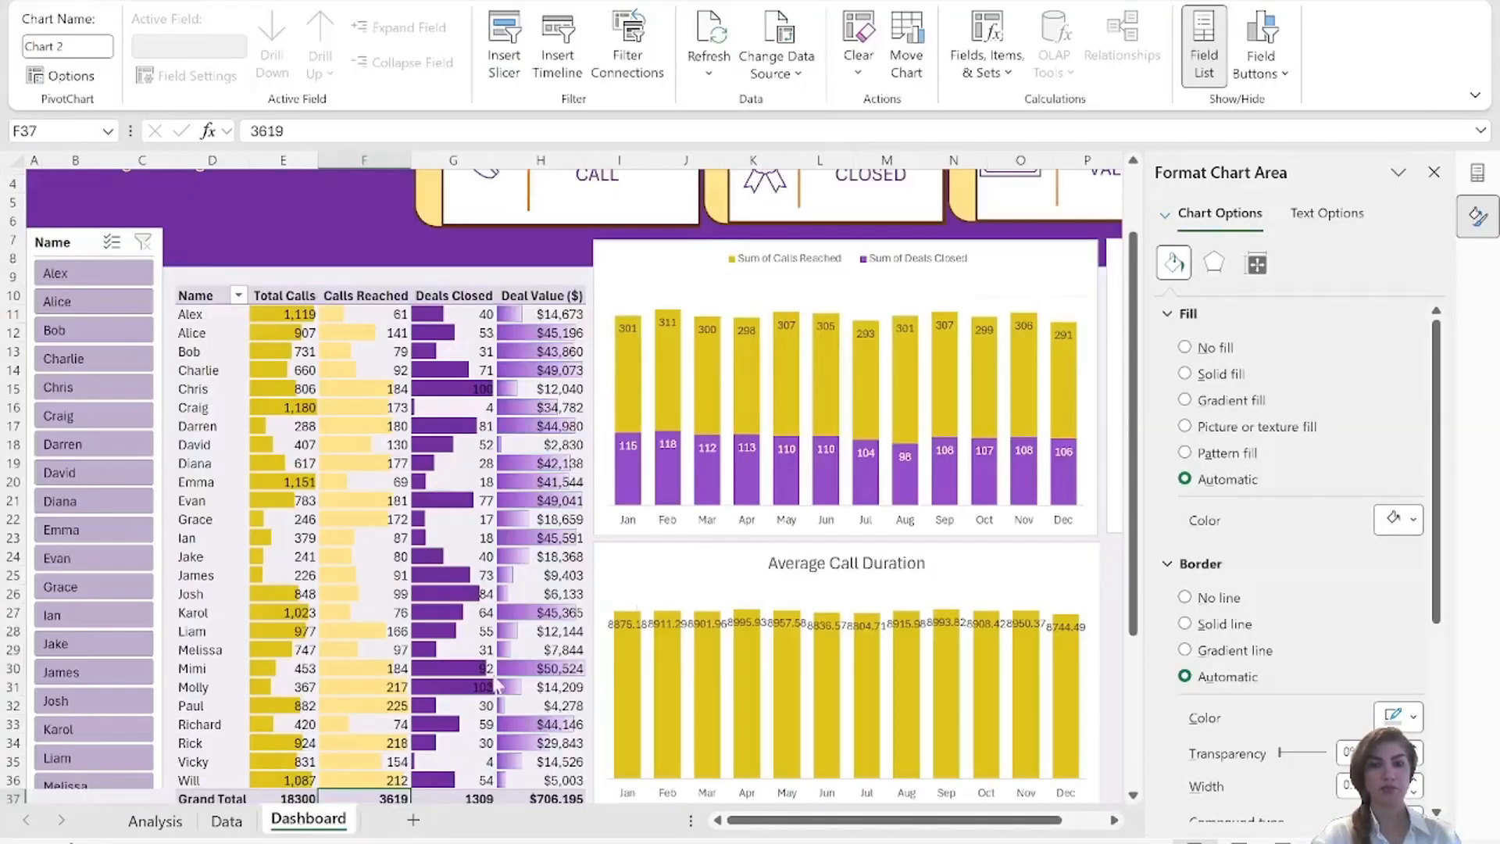
{"action": "left_click", "coordinate": [1434, 172]}
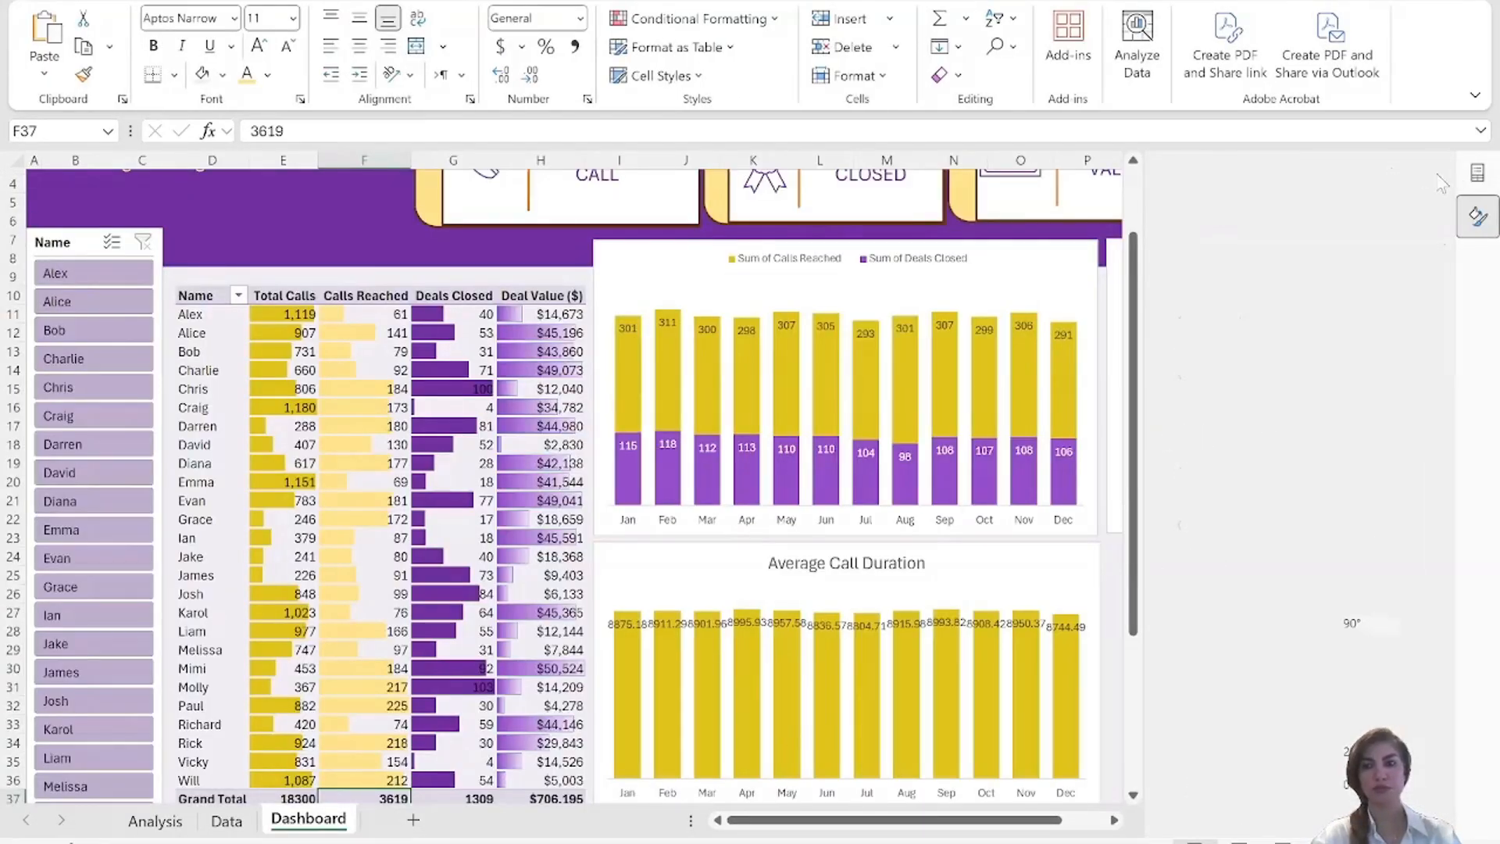
{"action": "left_click", "coordinate": [1477, 171]}
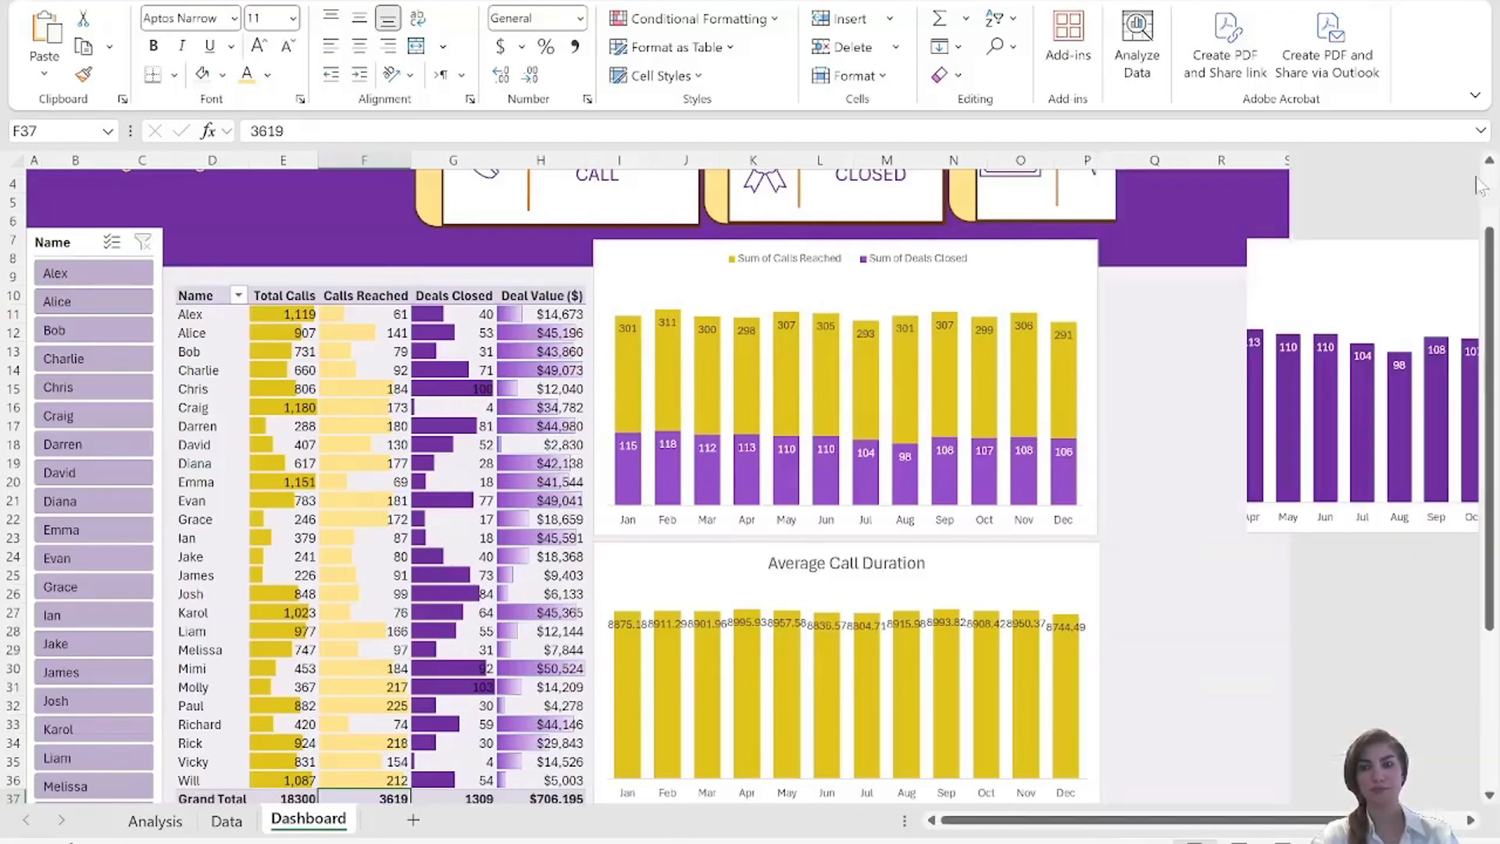
{"action": "left_click", "coordinate": [1282, 596]}
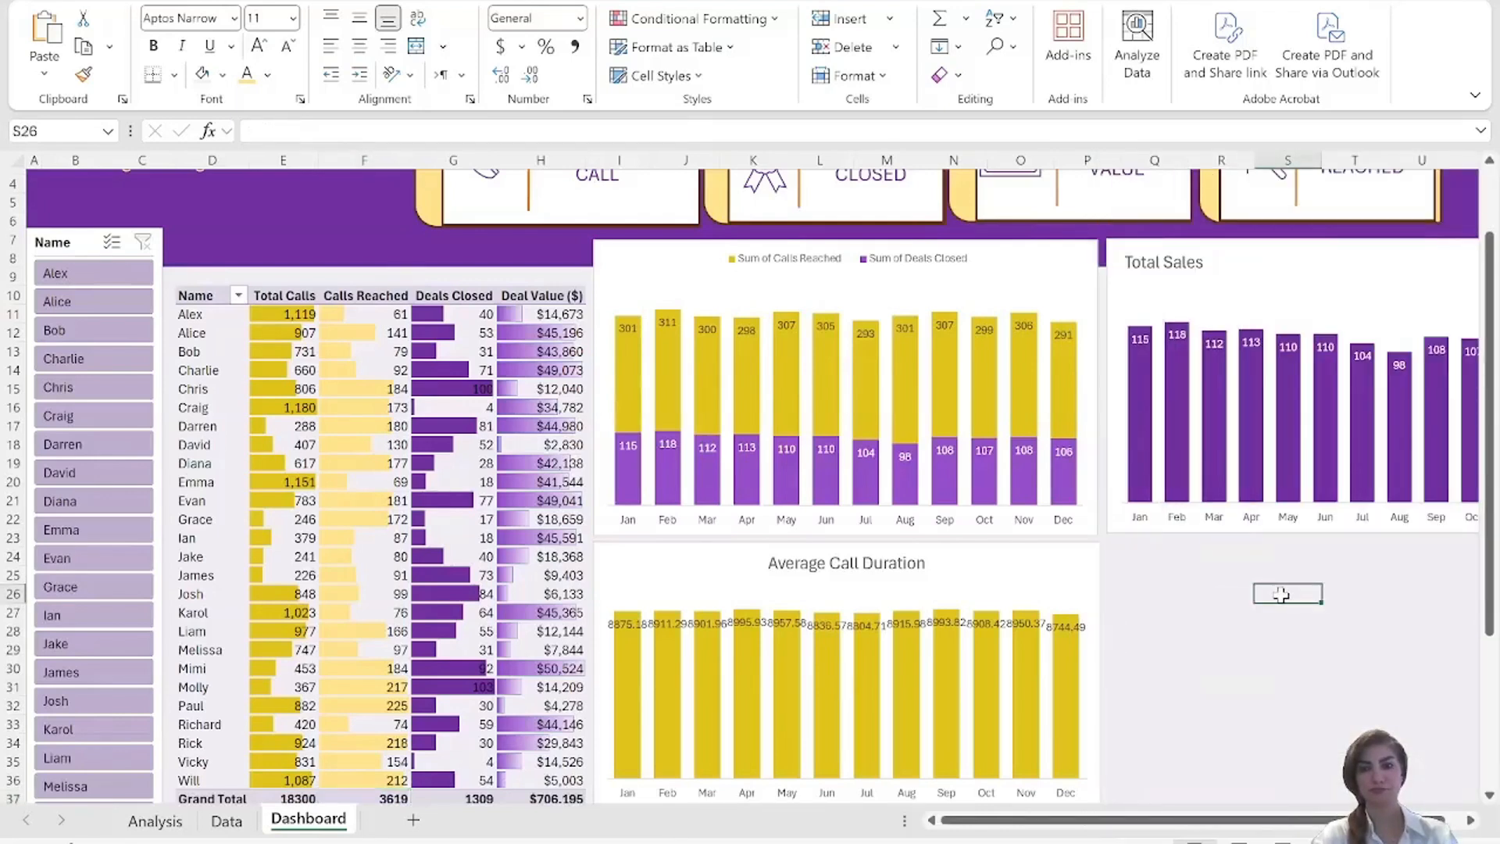
{"action": "left_click", "coordinate": [1150, 558]}
{"action": "key", "text": "ctrl+v"}
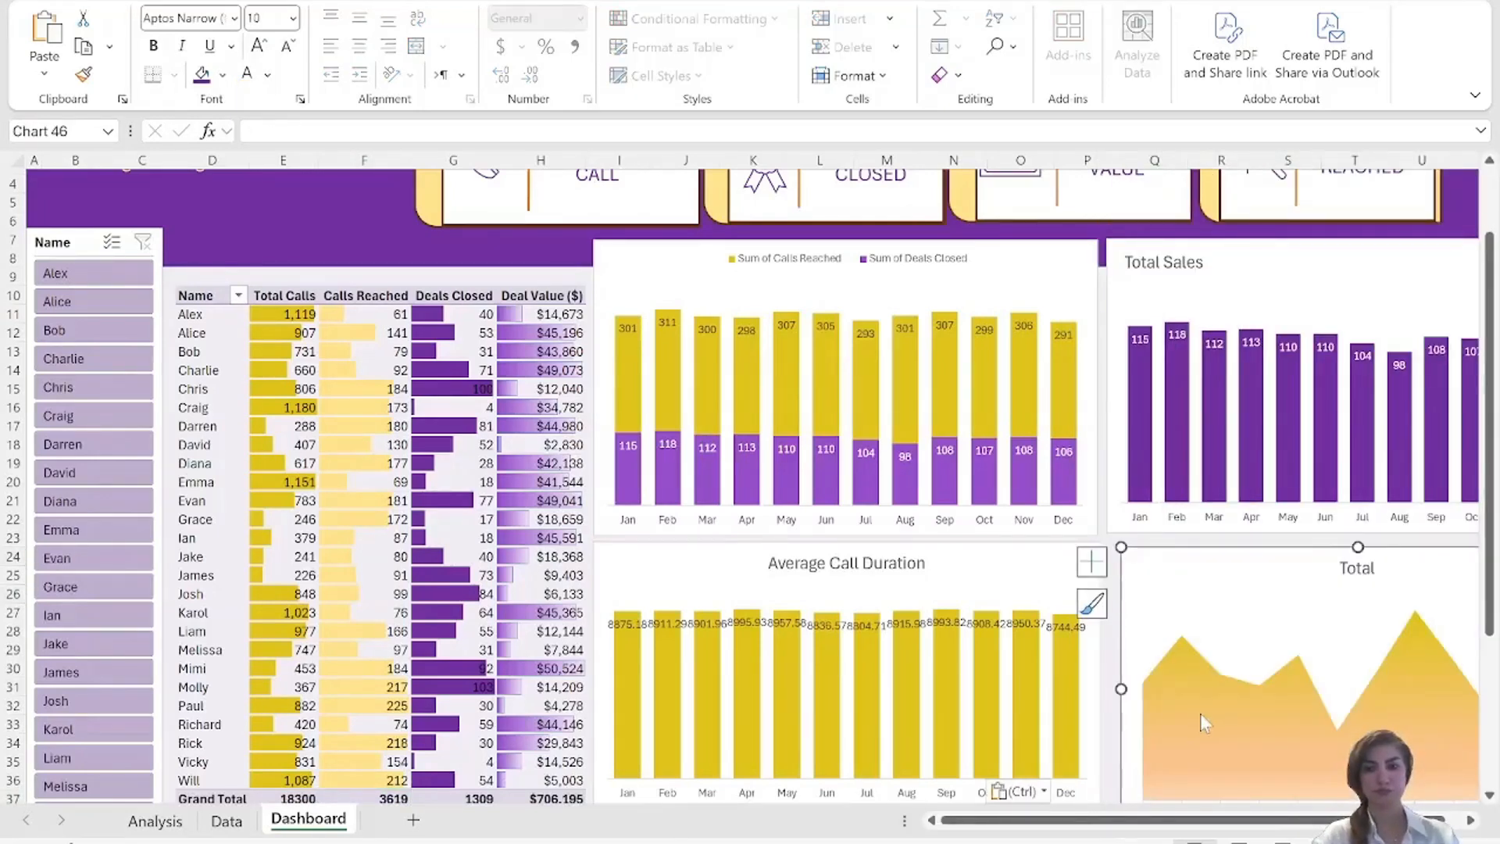
Place the pasted area chart's title in the chart's upper left corner and rename it Call Drop Rate %.
{"action": "left_click_drag", "start_coordinate": [1152, 822], "coordinate": [1166, 822]}
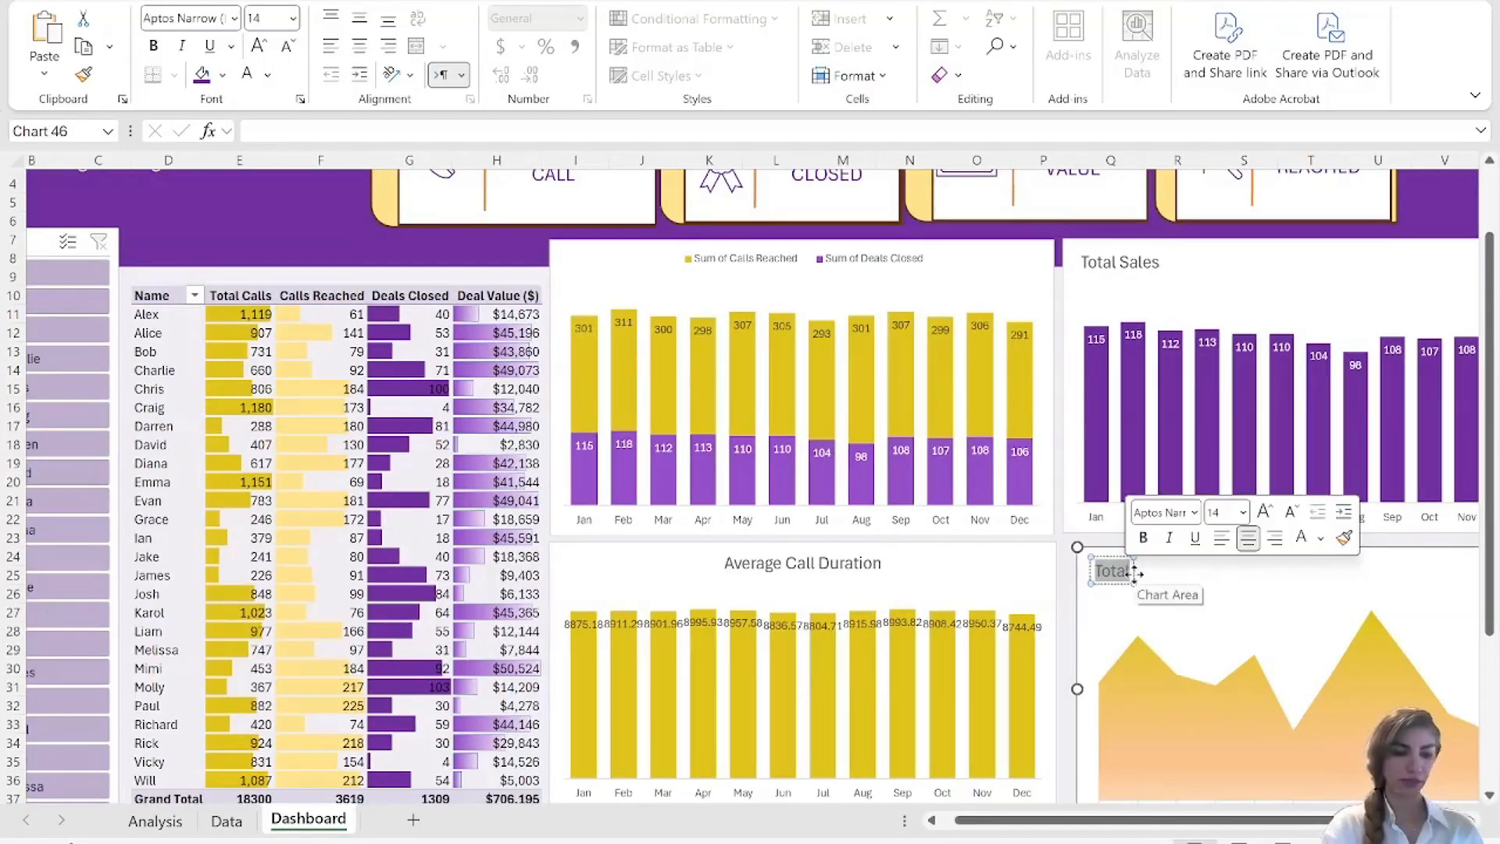
{"action": "type", "text": "Call"}
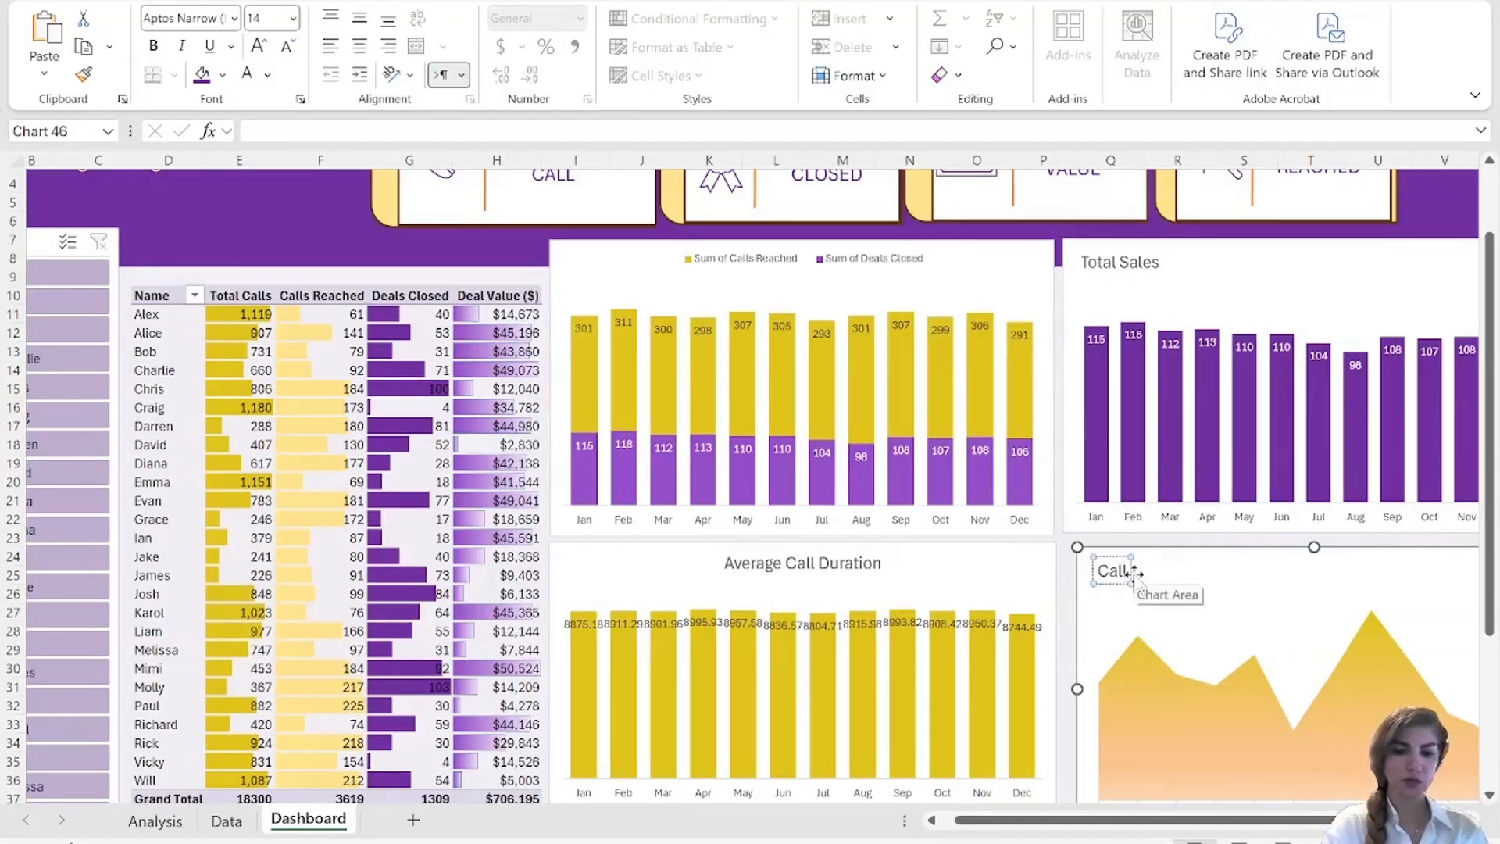
{"action": "type", "text": " Drop Rate %"}
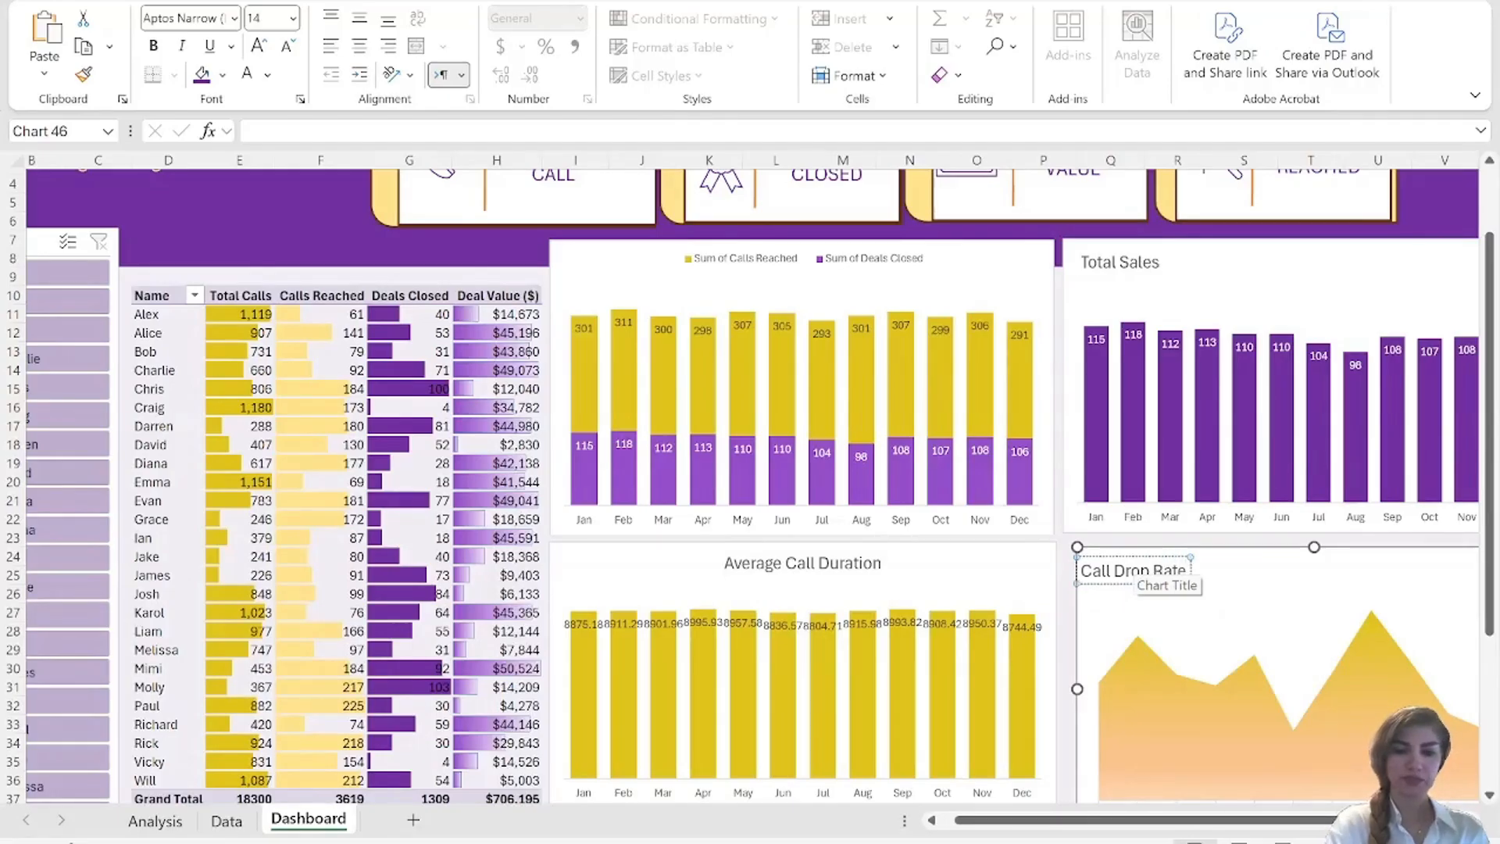
{"action": "left_click", "coordinate": [1339, 579]}
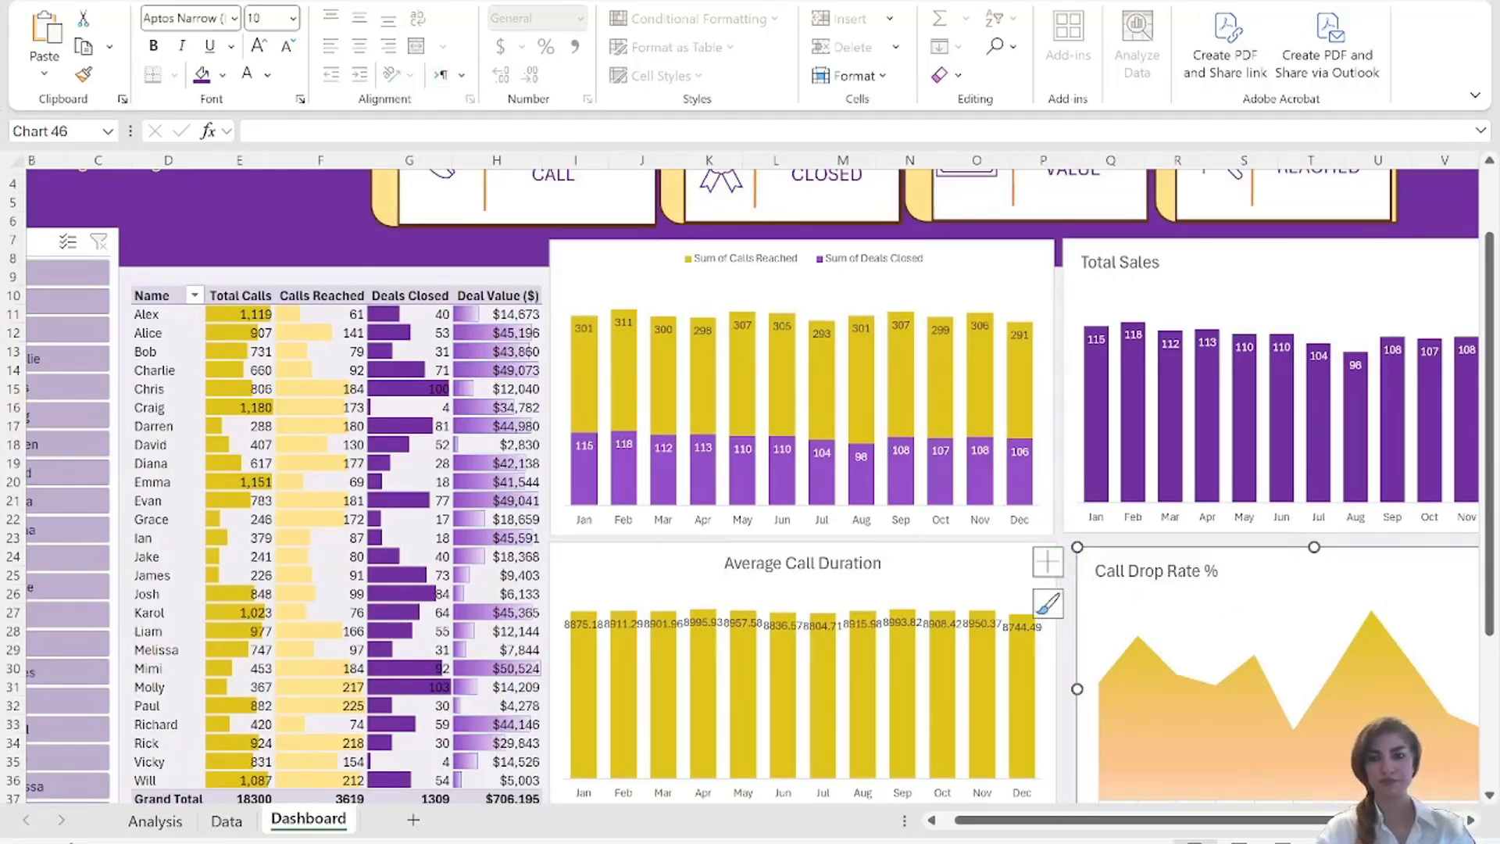